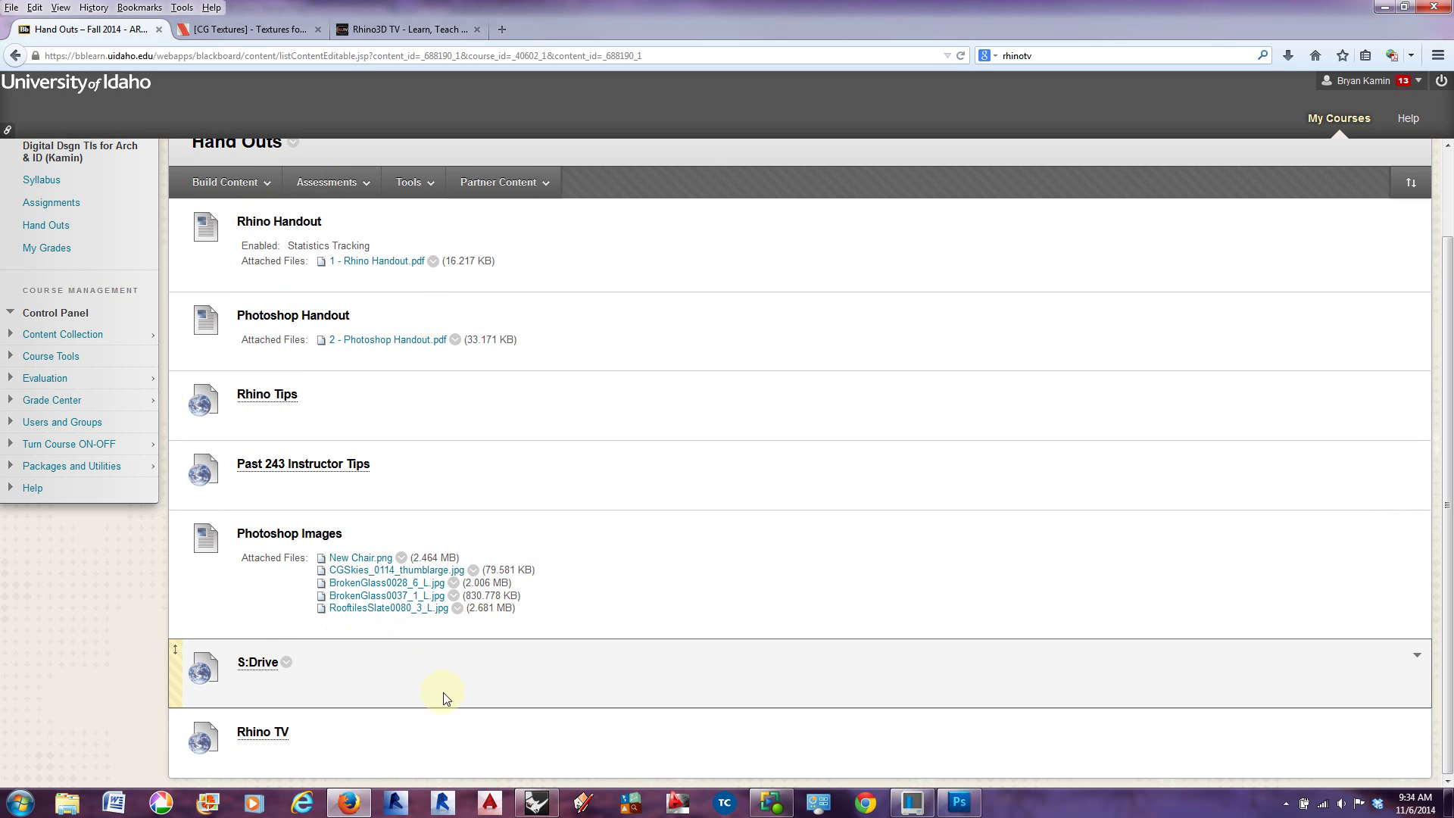
Switch to Rhinoceros and examine the stool model in the perspective view
mouse_move(538, 809)
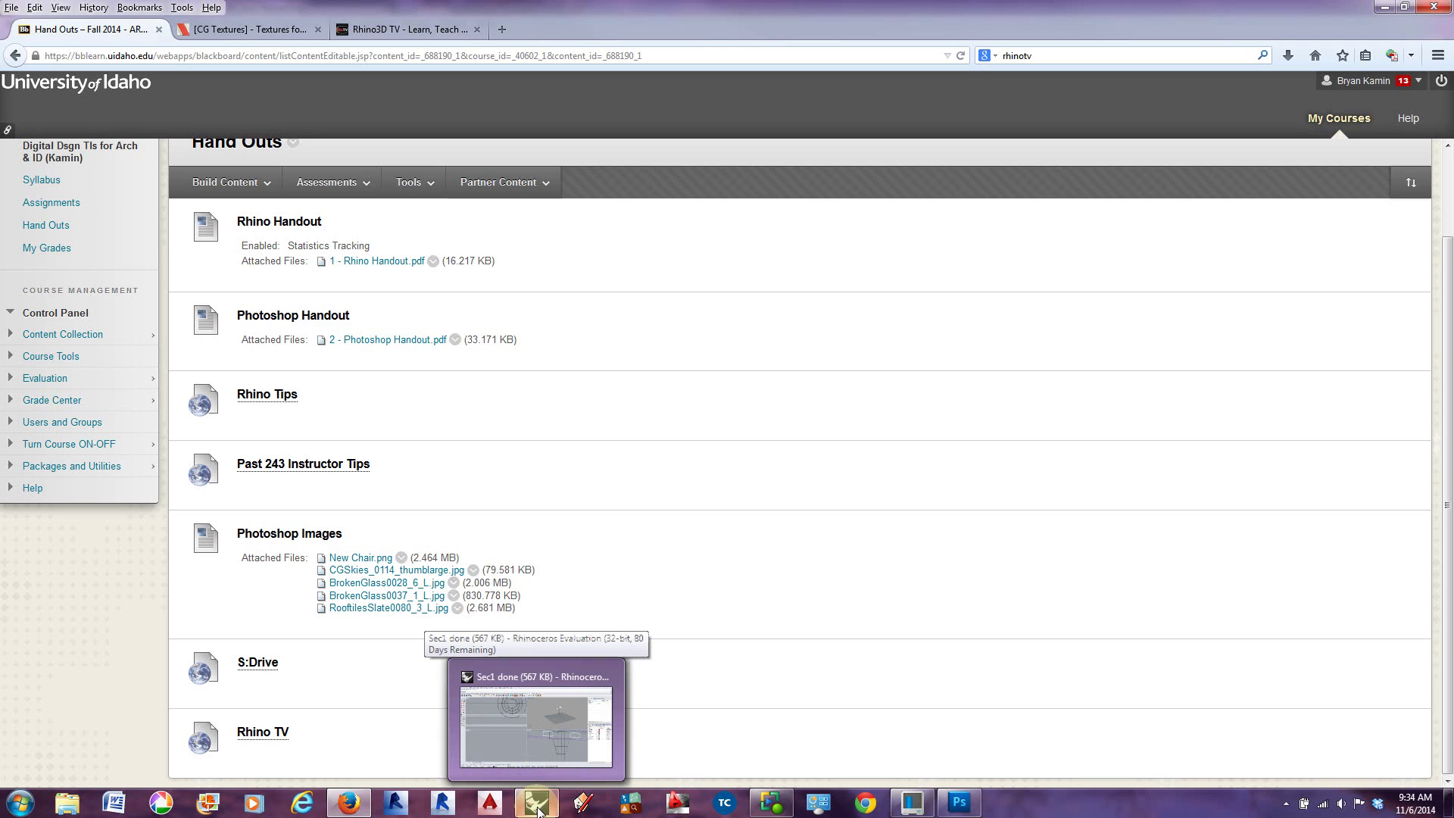
click(539, 808)
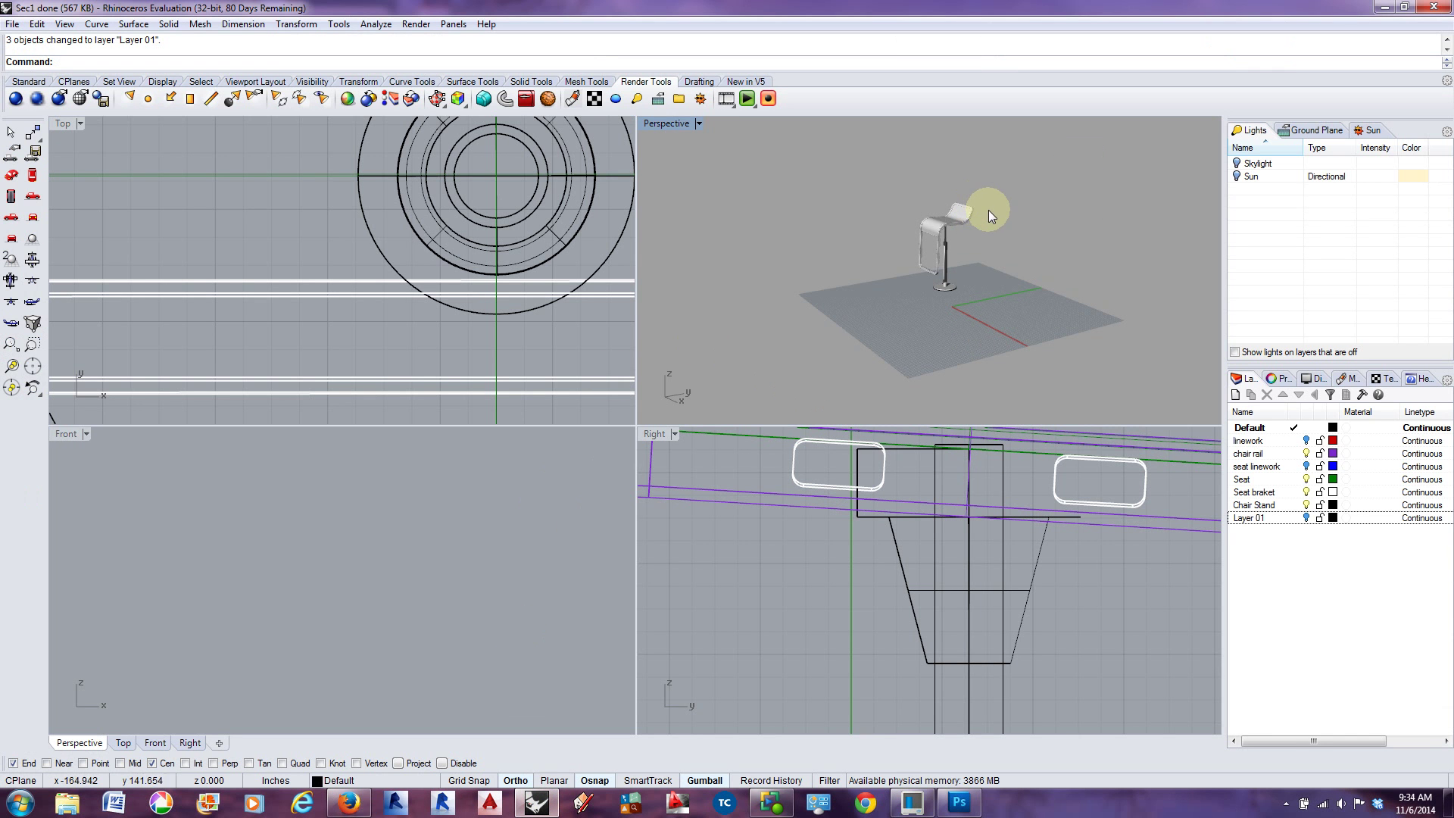
click(979, 234)
scroll(977, 227, up, 2)
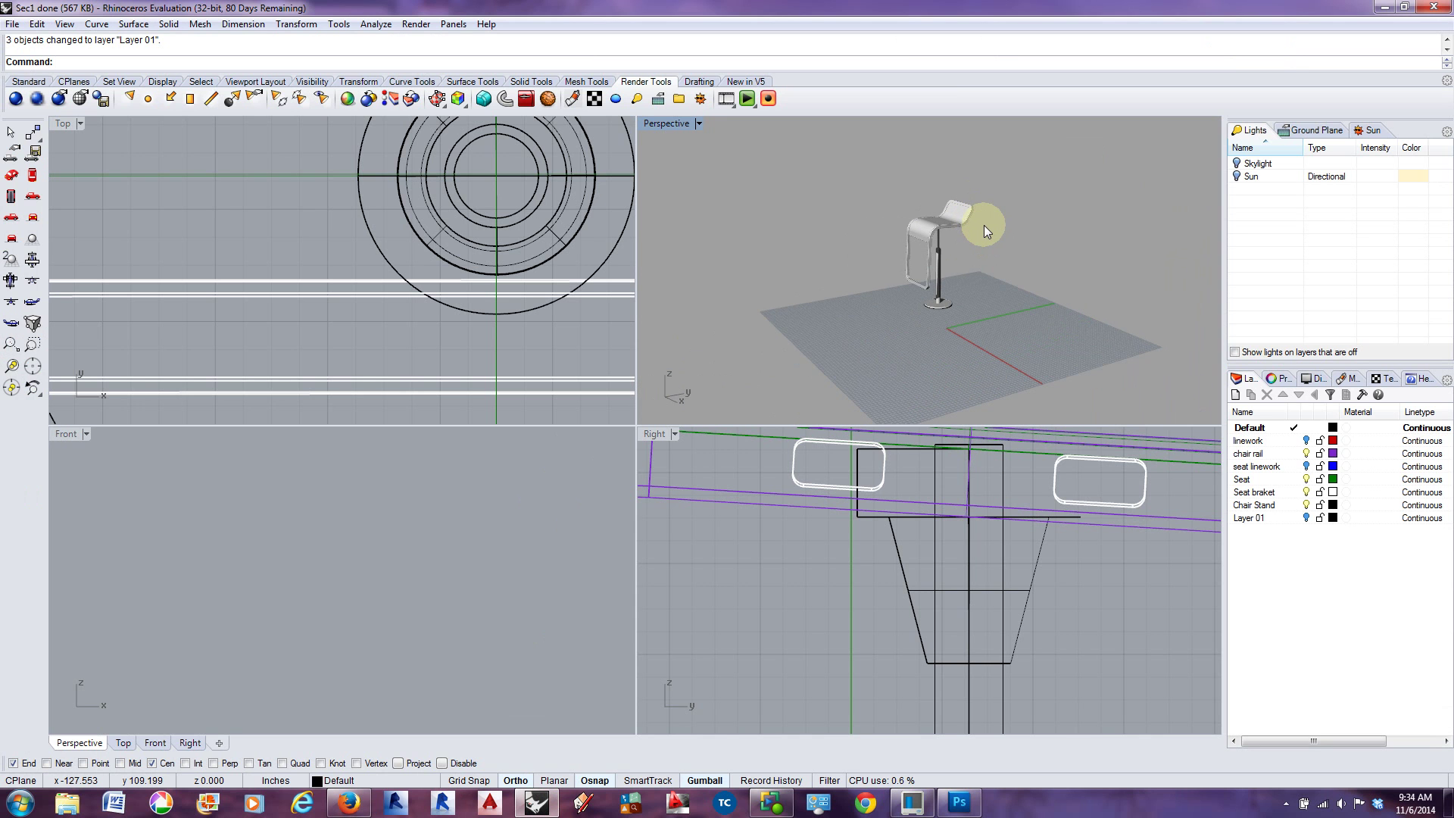
Switch to Firefox and look over the CG Textures and Rhino3D TV websites
click(344, 807)
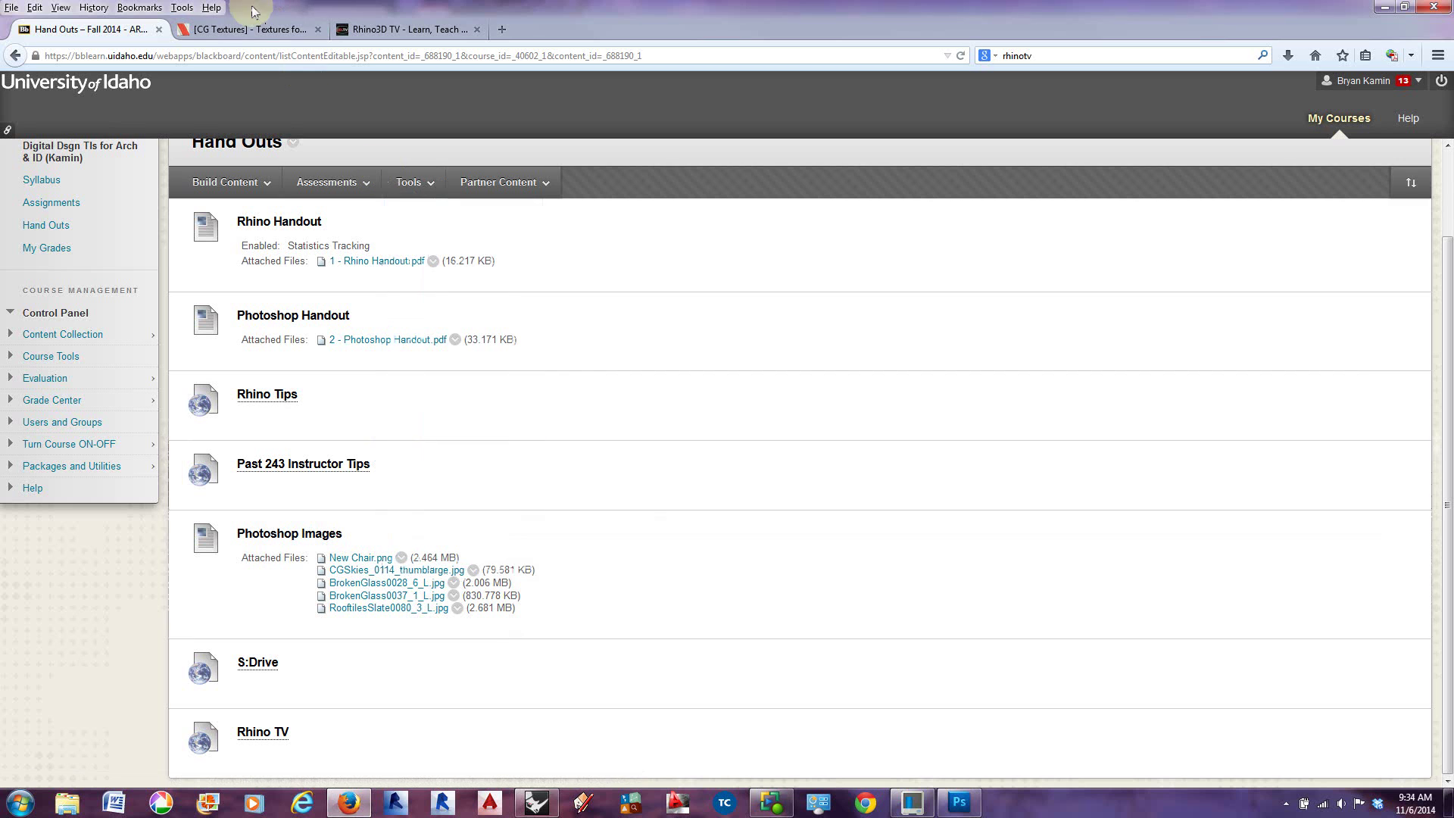
click(242, 32)
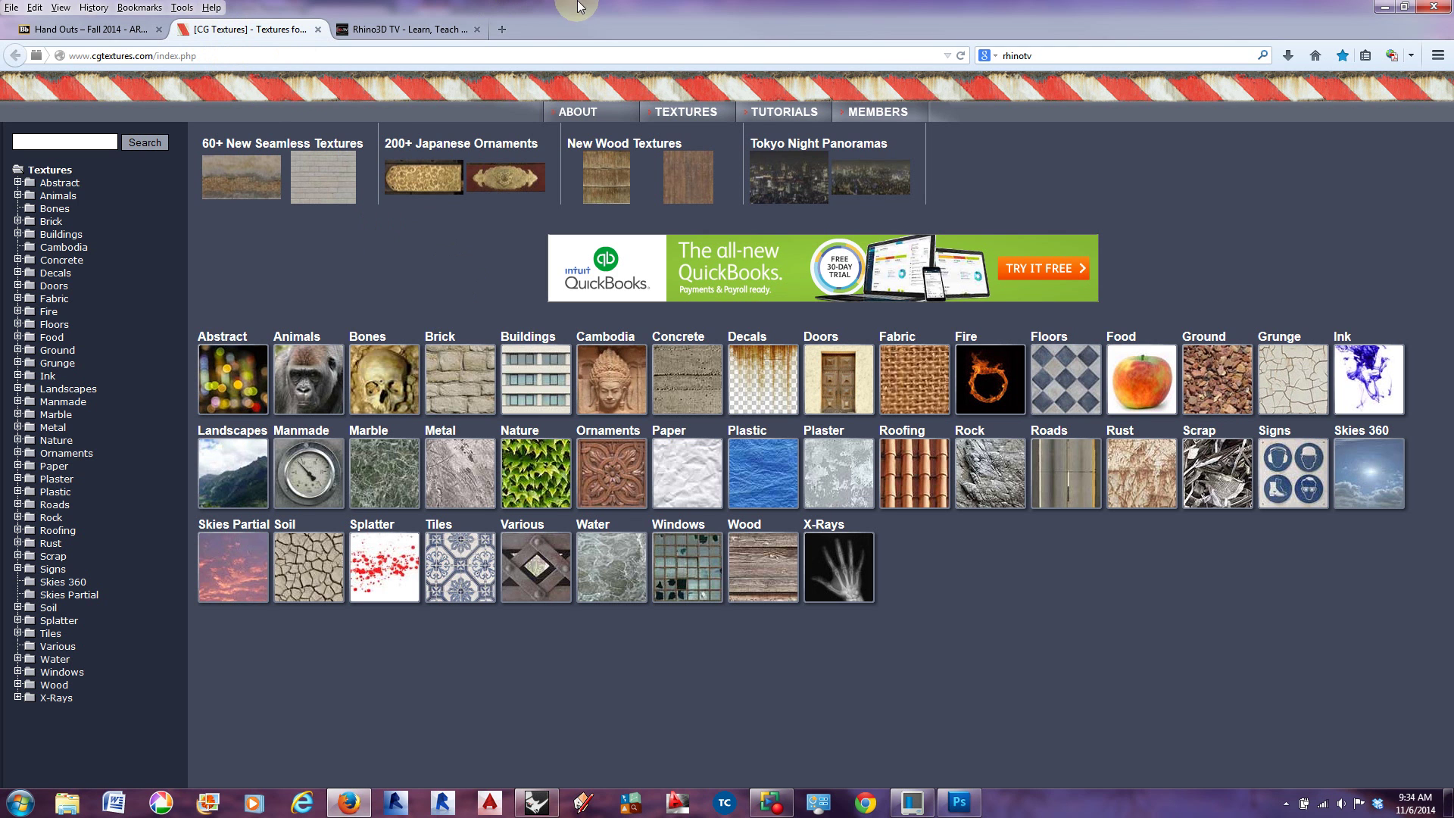
mouse_move(877, 114)
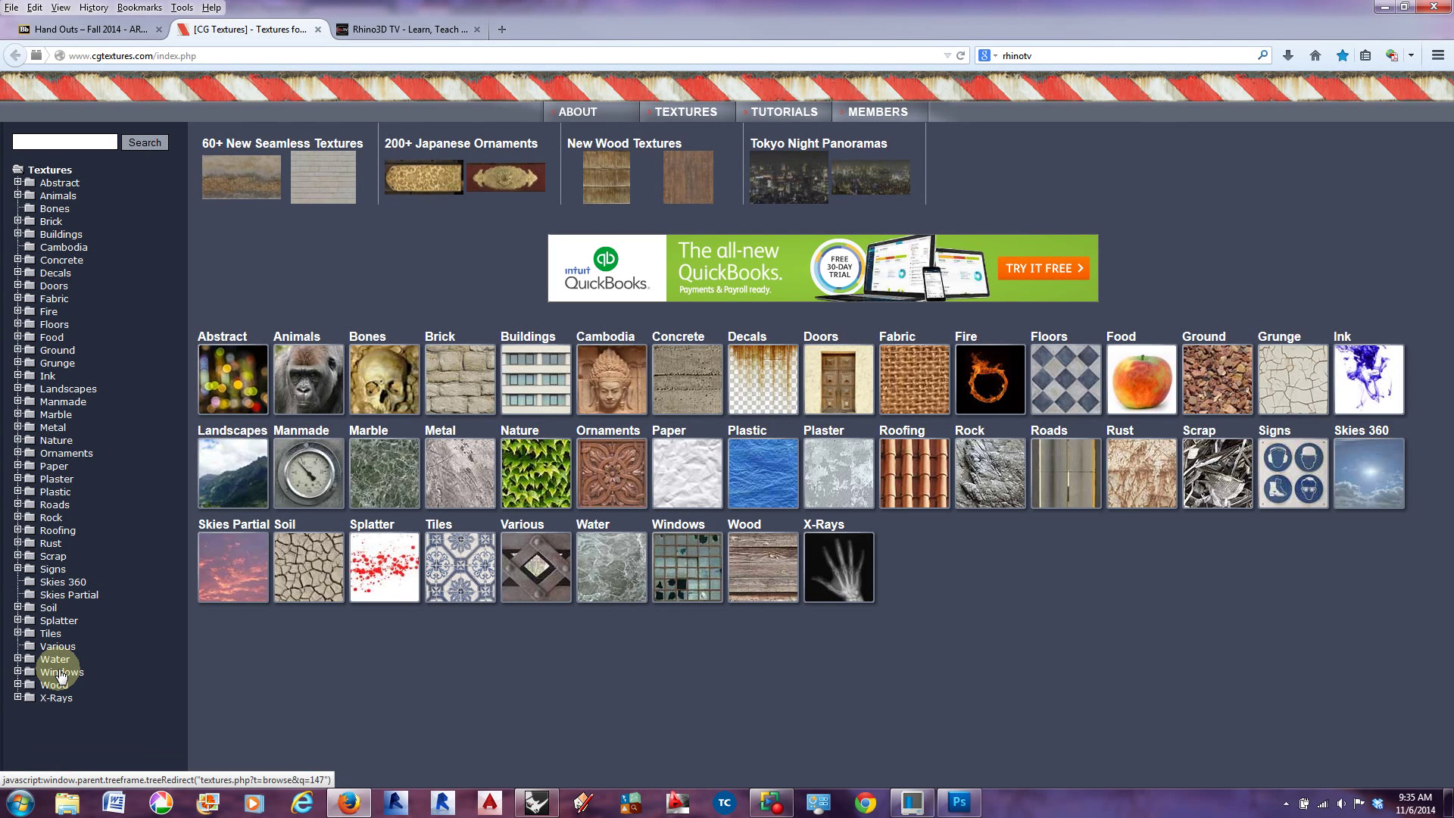
click(398, 31)
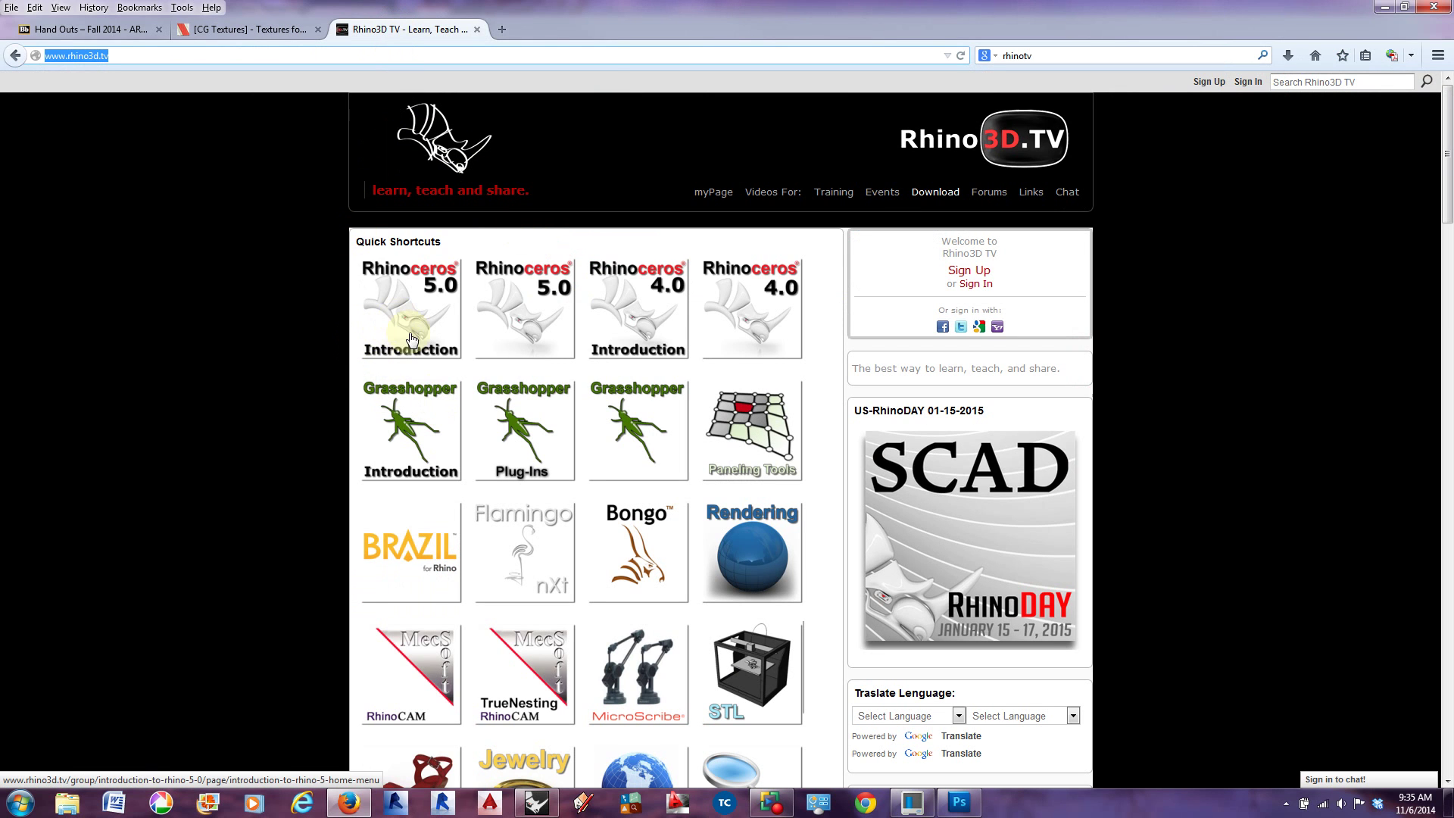
scroll(531, 485, down, 5)
scroll(565, 642, up, 5)
Return to Rhinoceros and examine where the stool's stand meets the seat in the perspective and right views
click(1381, 7)
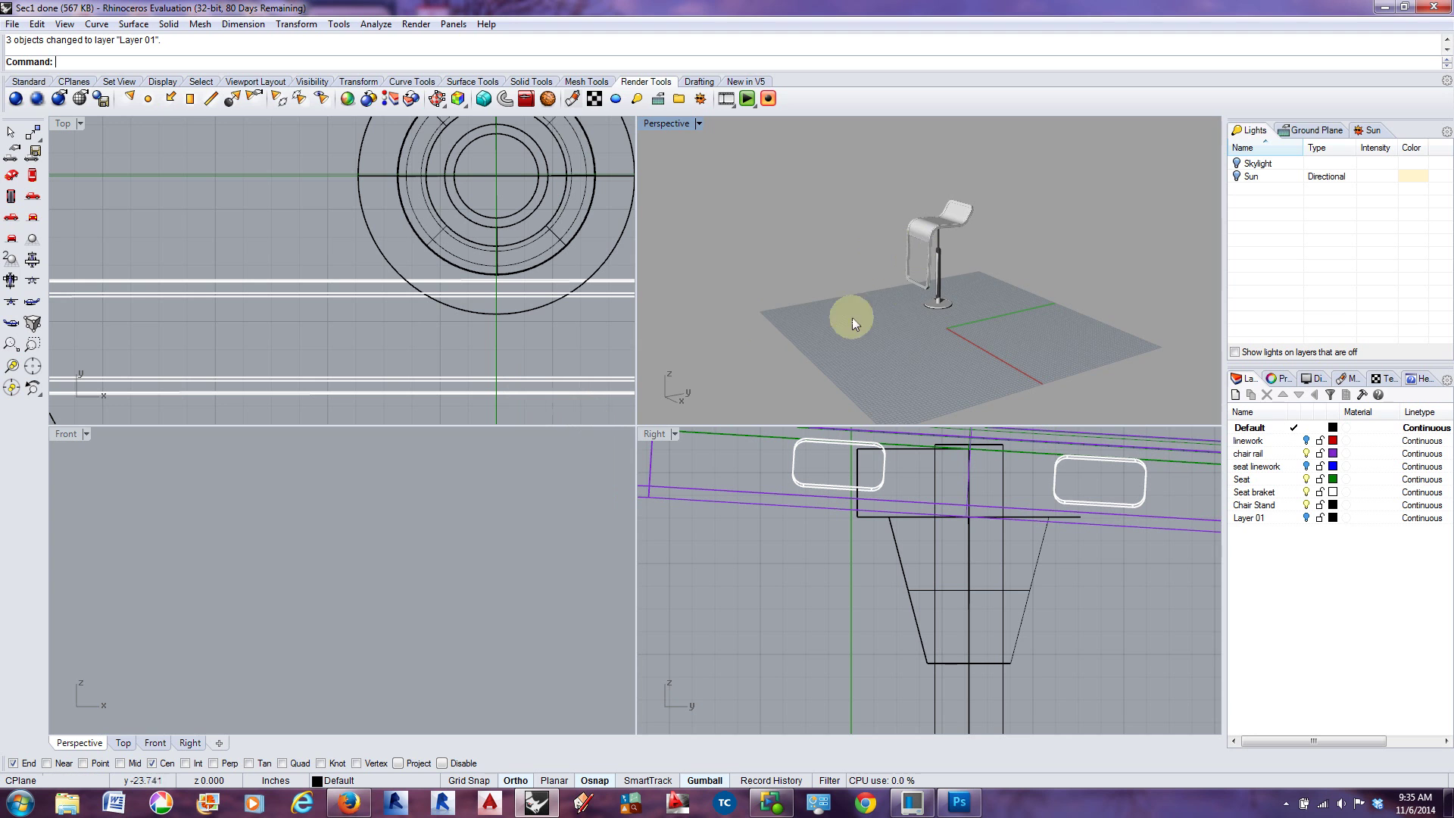
scroll(834, 329, down, 3)
scroll(830, 315, up, 5)
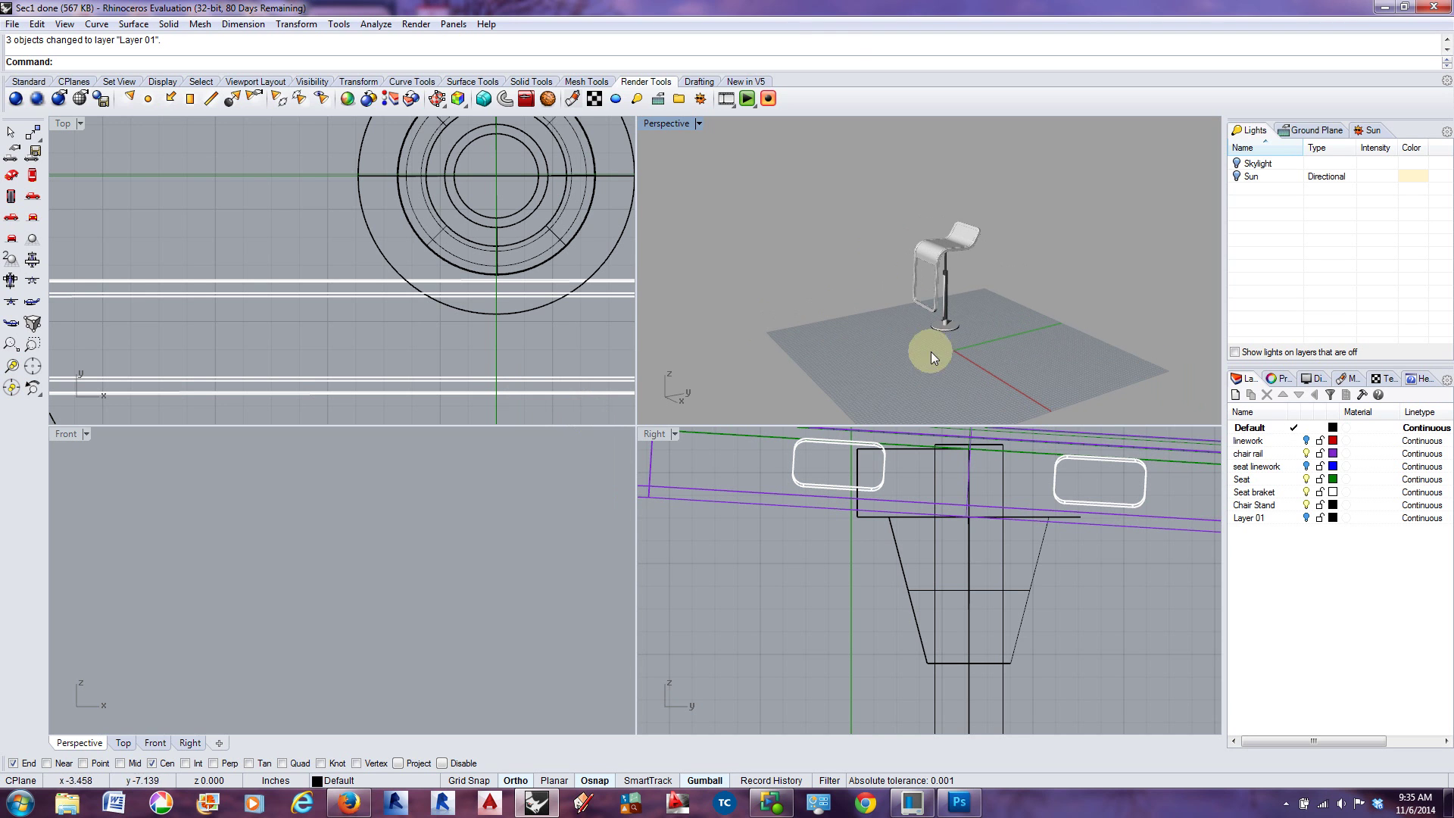
click(984, 261)
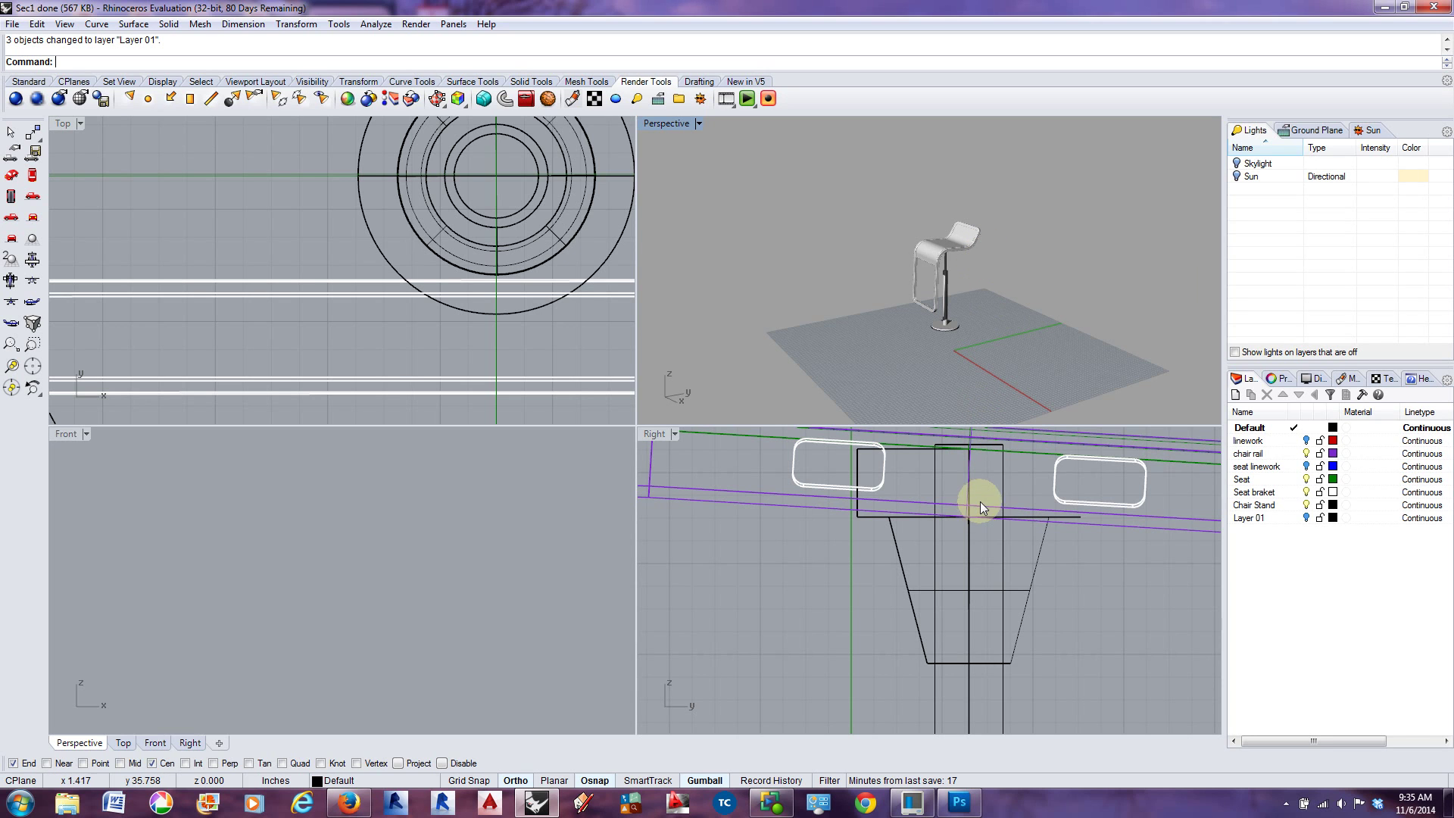
scroll(999, 347, up, 2)
scroll(1000, 347, down, 2)
scroll(959, 243, up, 3)
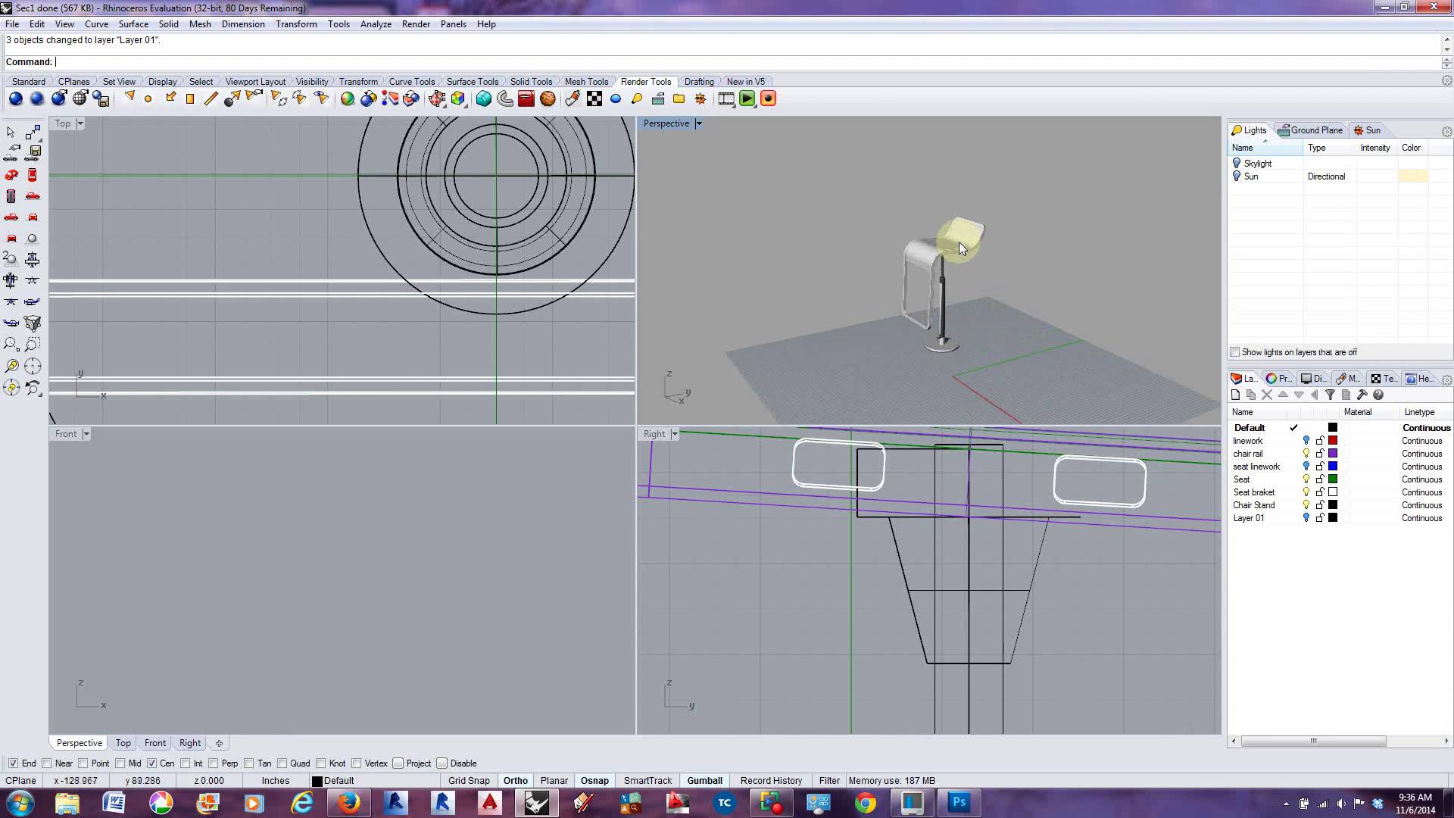
click(965, 438)
scroll(989, 474, down, 2)
scroll(992, 448, up, 4)
scroll(993, 448, up, 1)
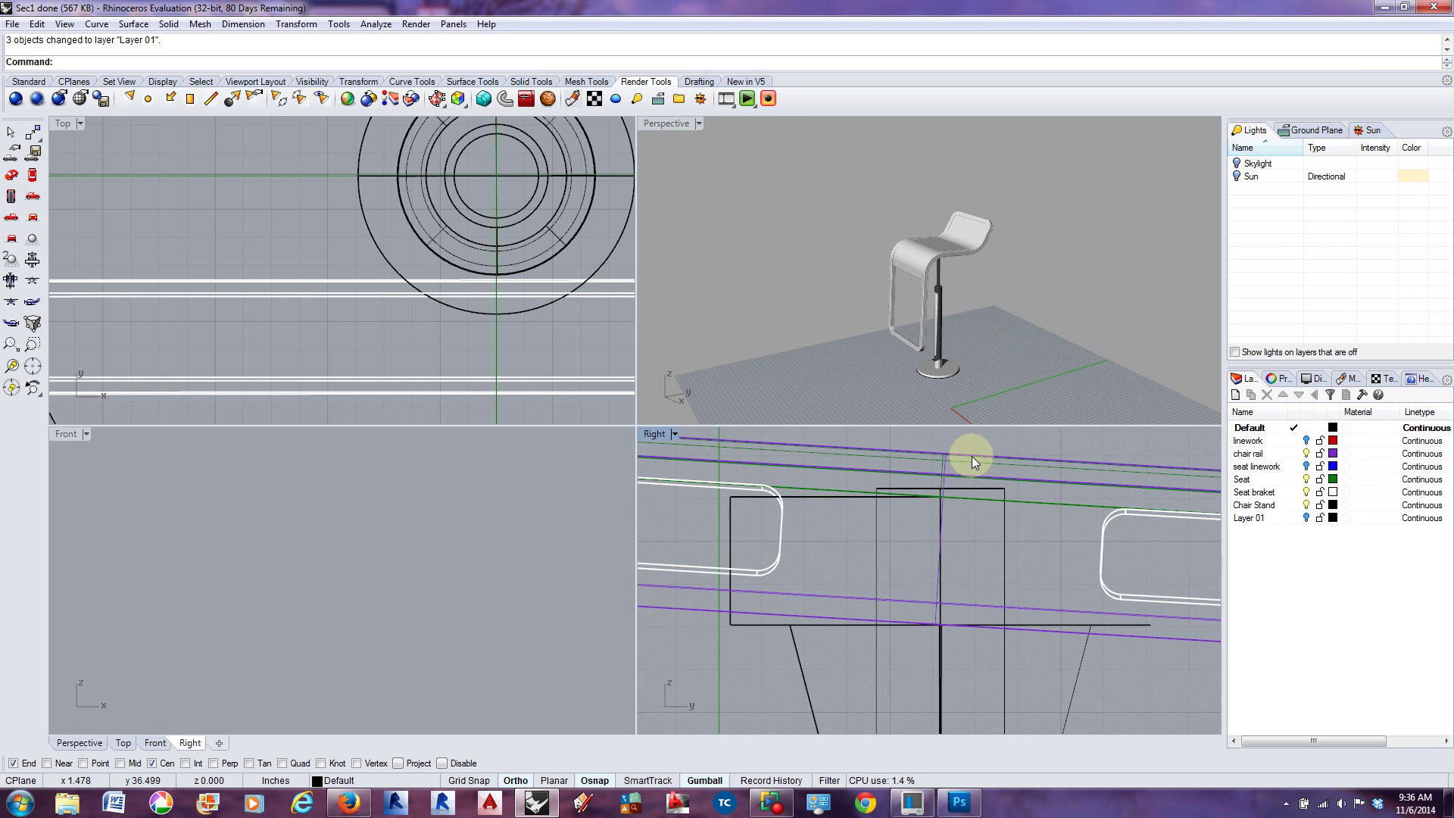
Select the upper post of the chair stand and inspect its overlap with the seat in the right view
click(1040, 498)
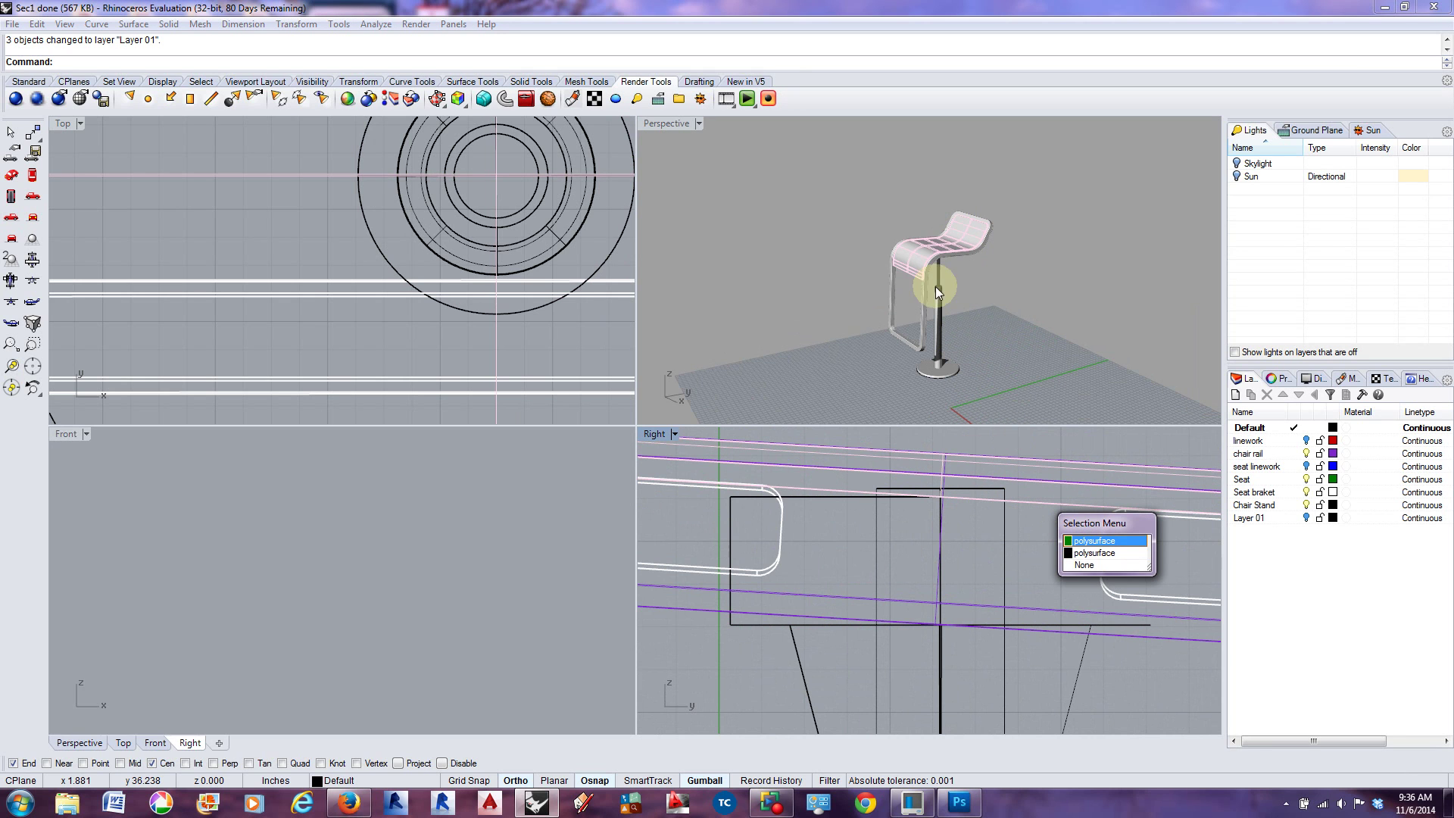
click(1008, 530)
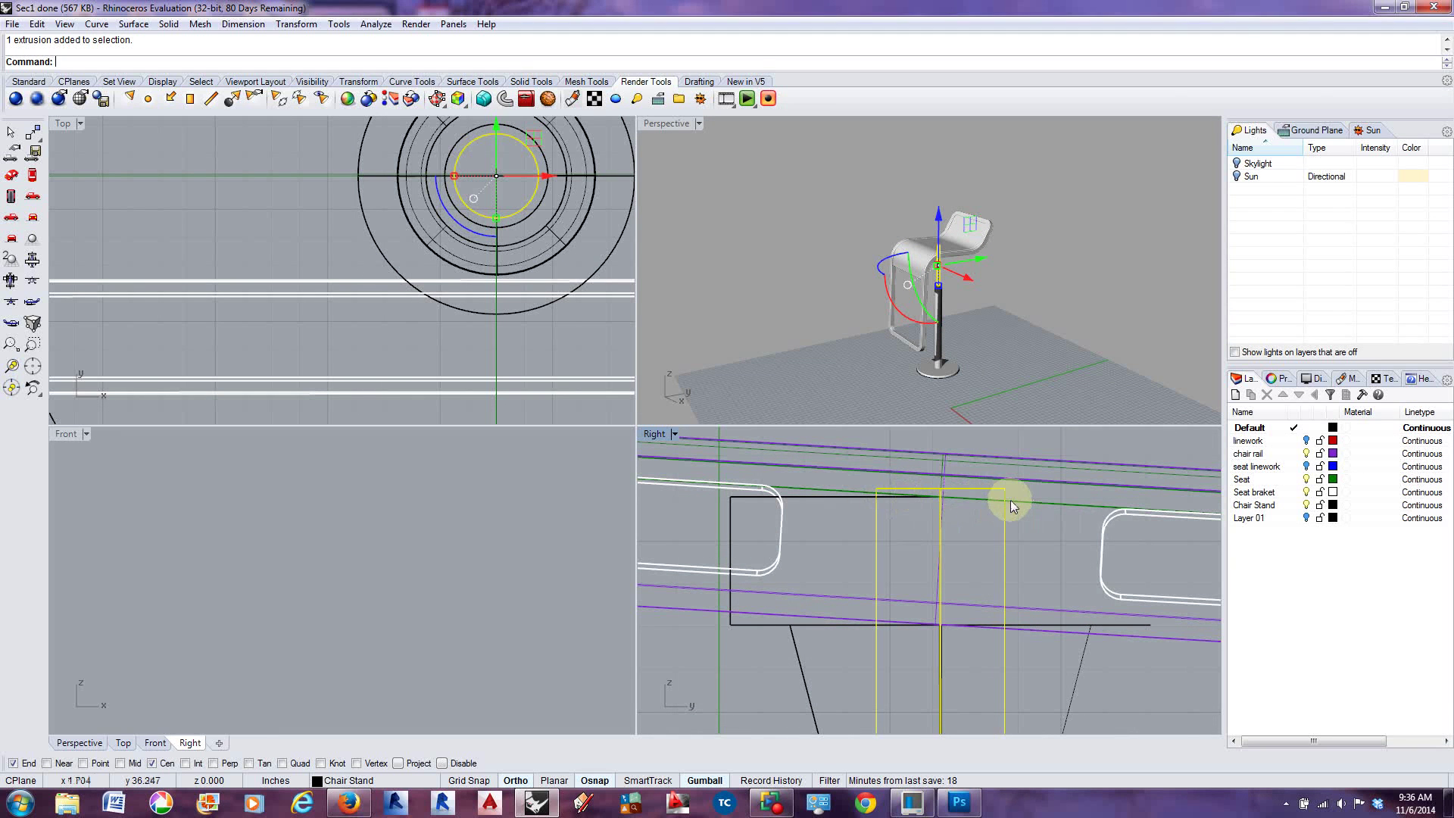
scroll(941, 485, down, 5)
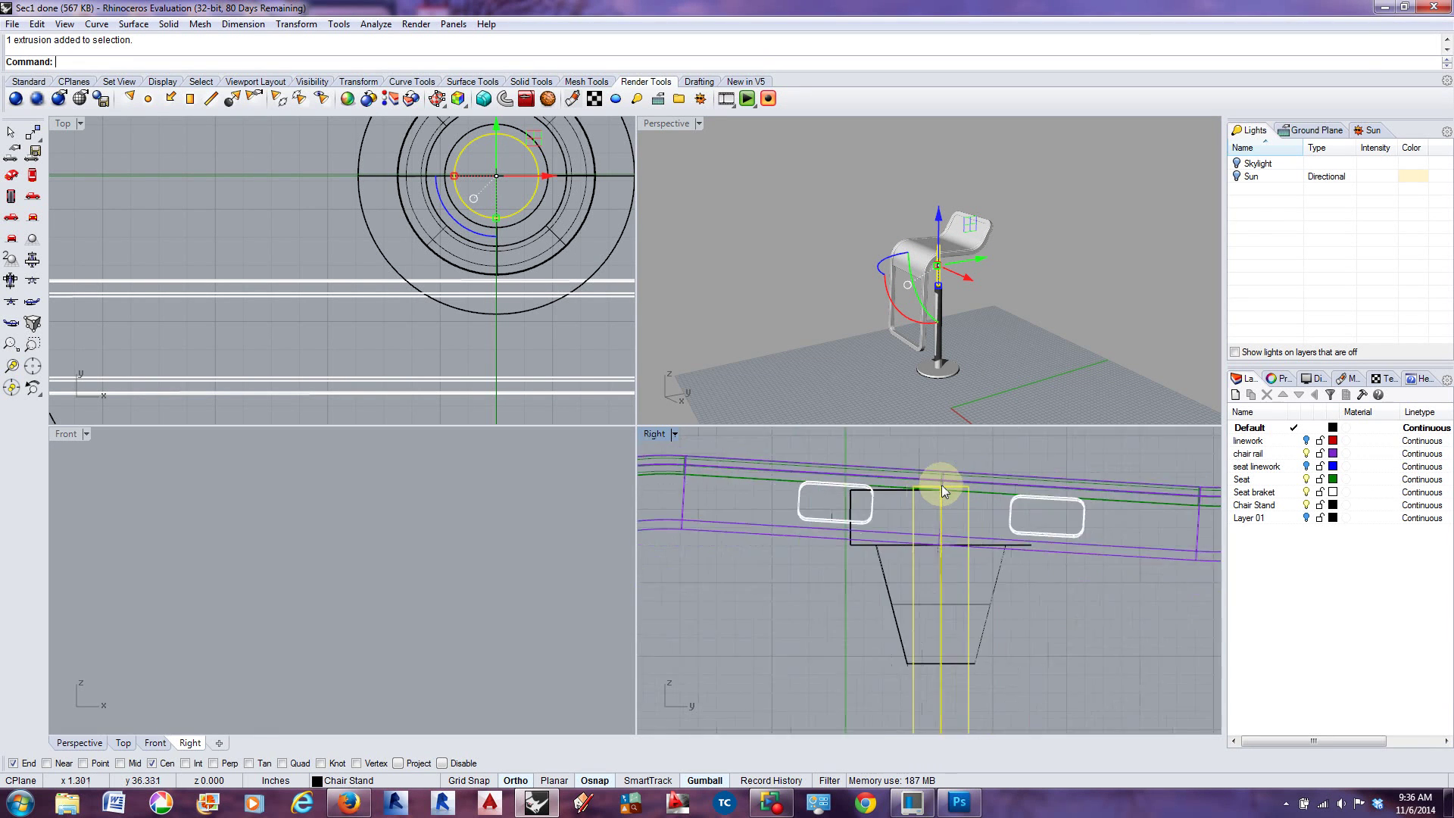
scroll(942, 485, down, 3)
scroll(944, 454, up, 6)
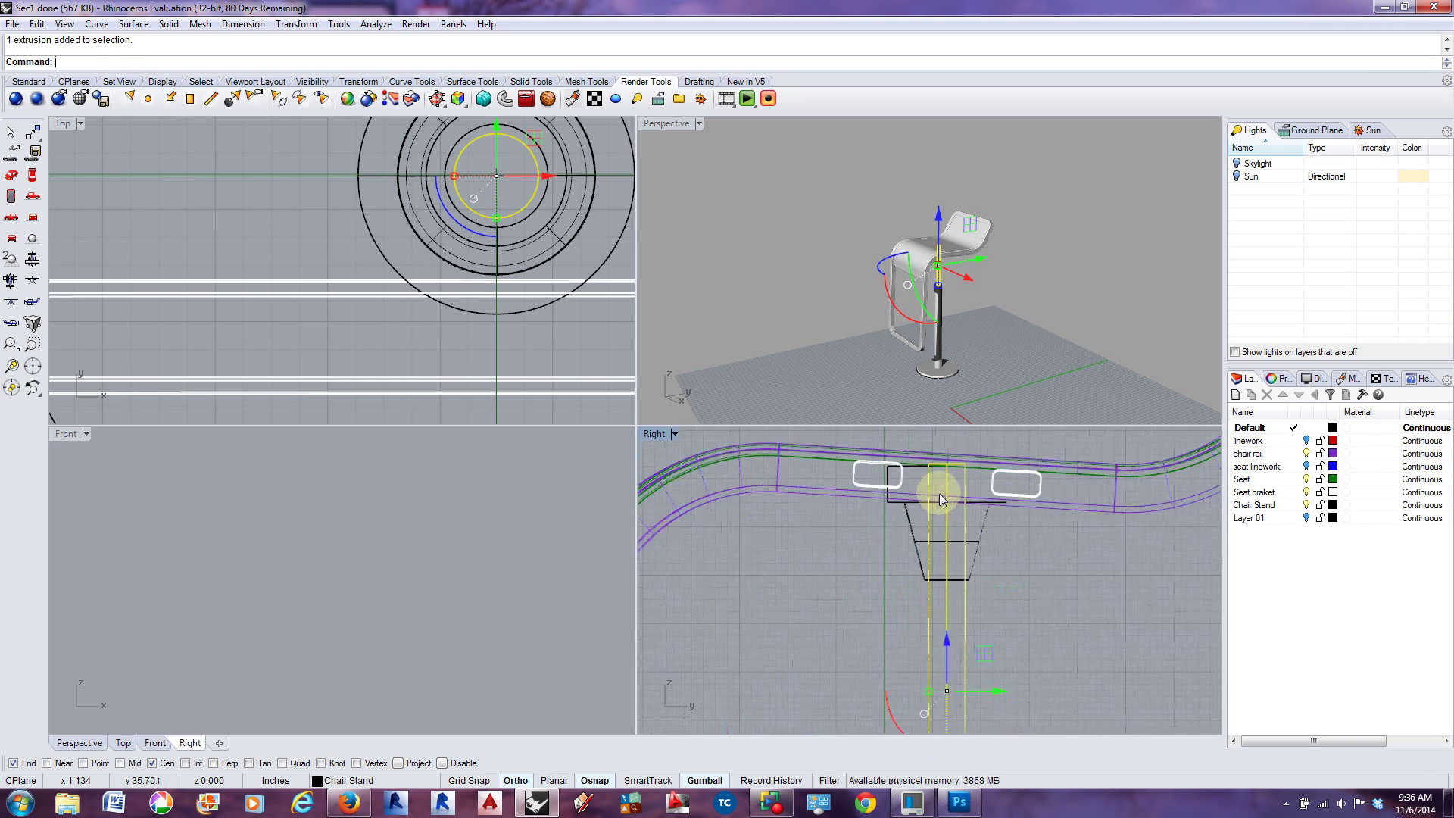
scroll(944, 453, up, 3)
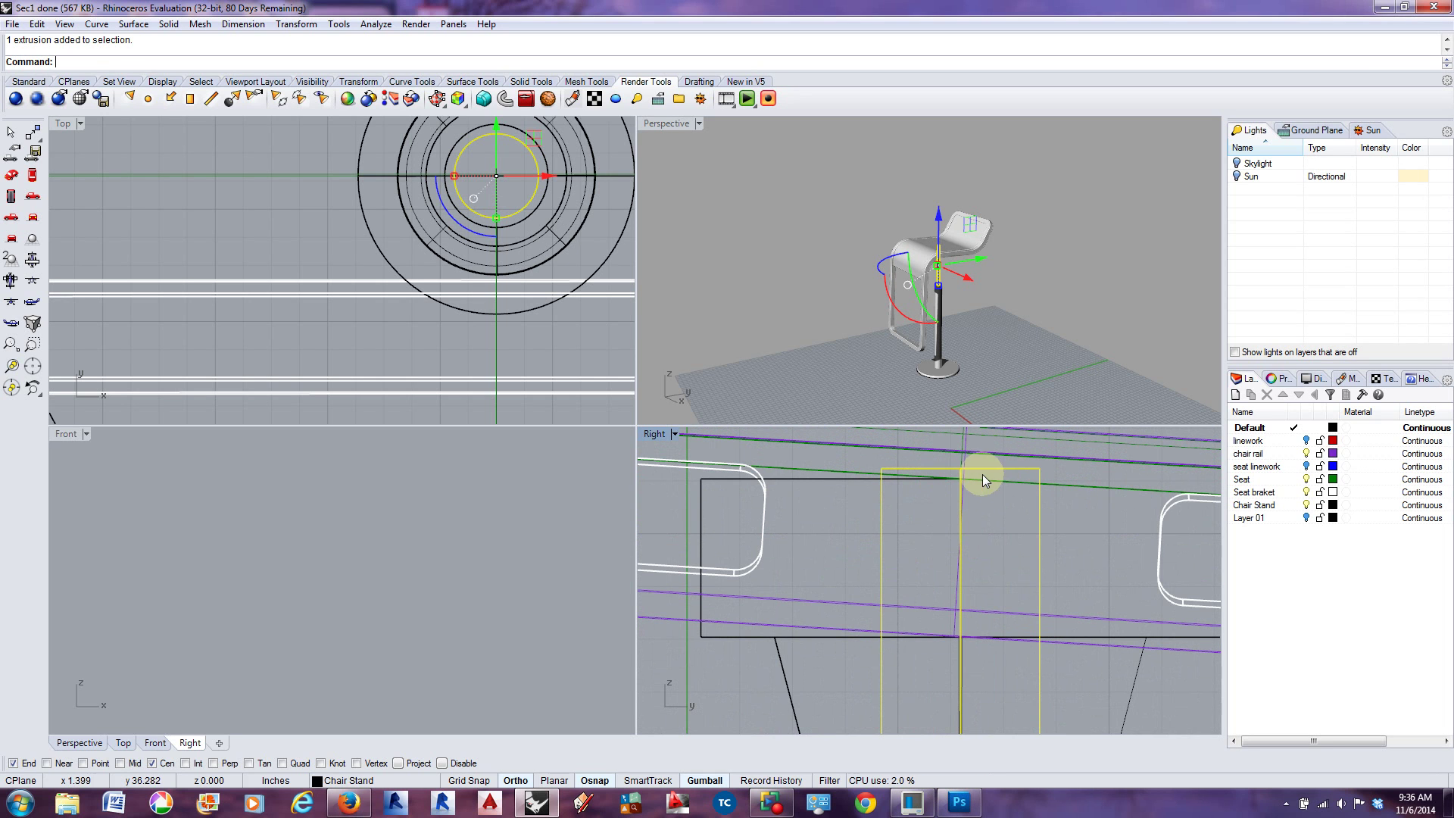
Try a Boolean Split on the chair stand's upper post, picking that same post as the cutting object
click(165, 25)
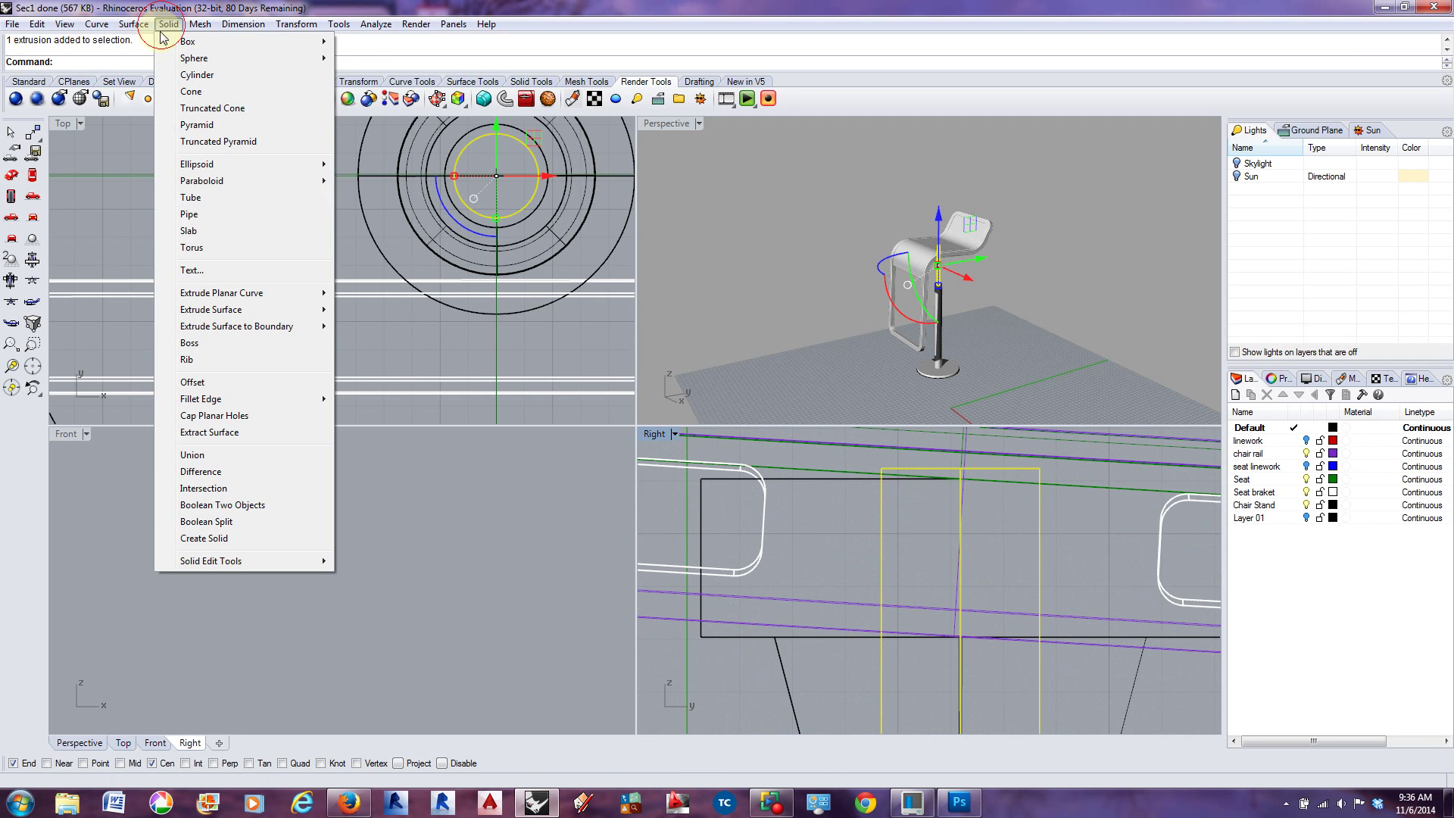
click(227, 522)
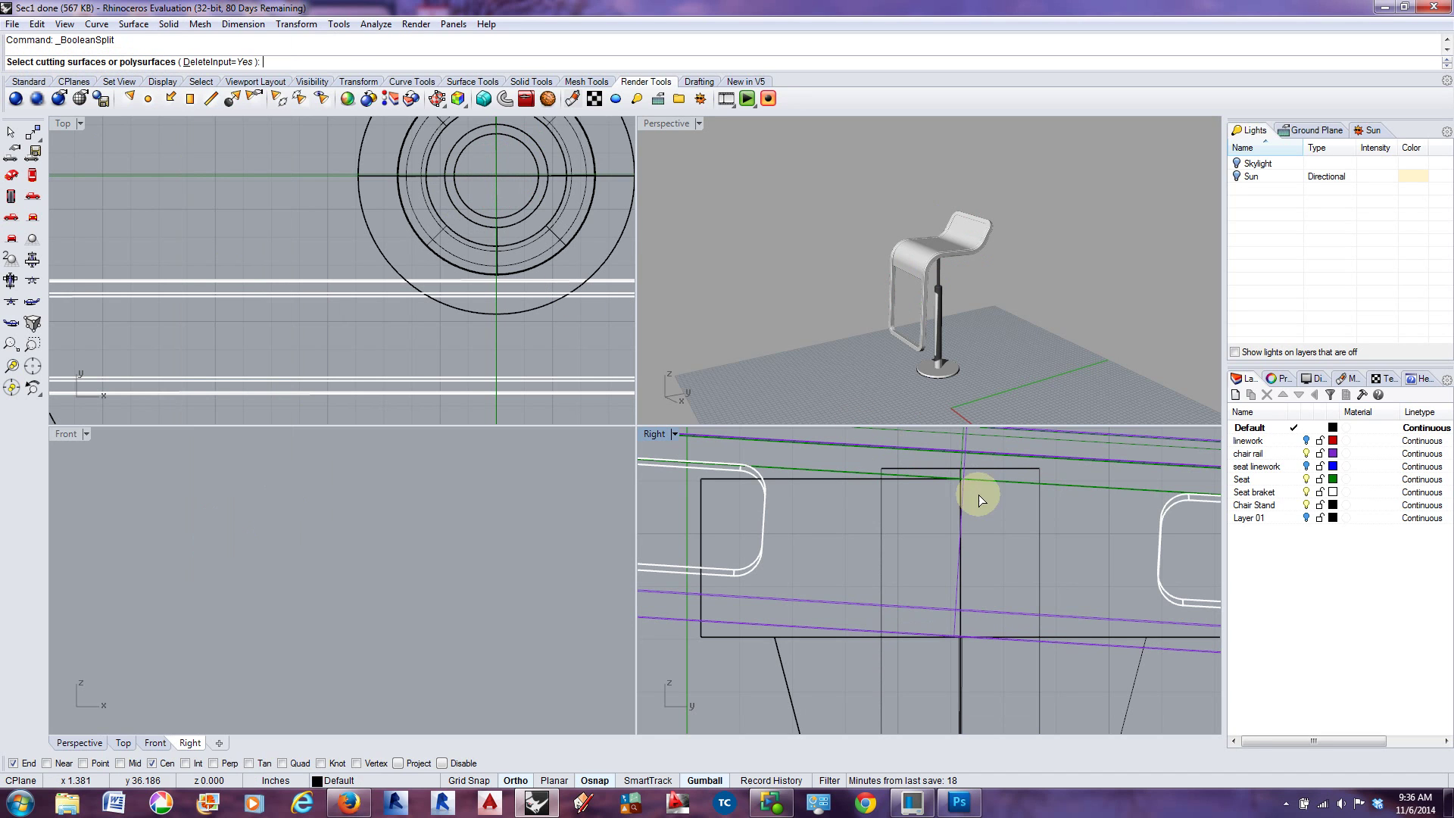
click(1039, 472)
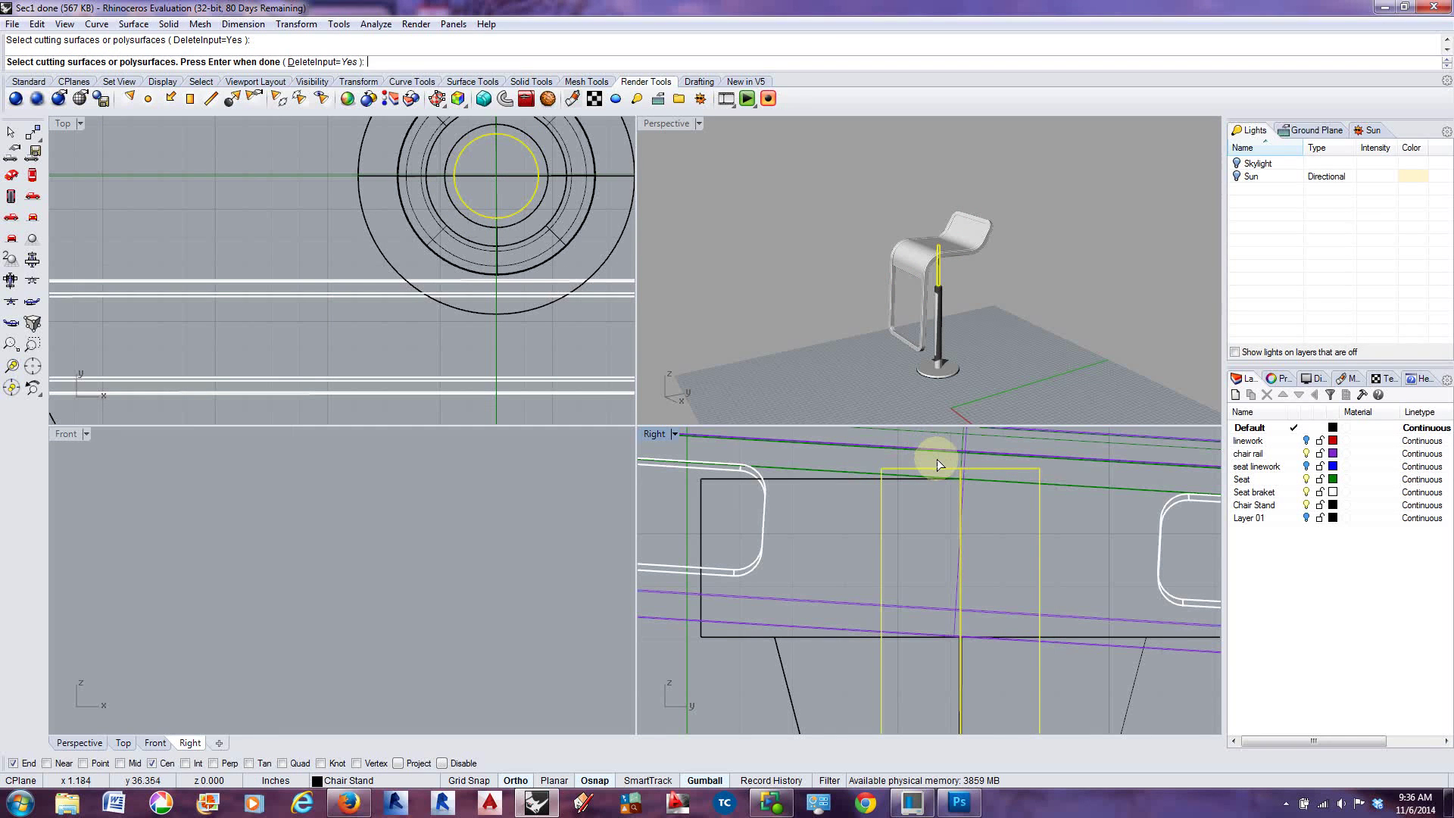
key(Return)
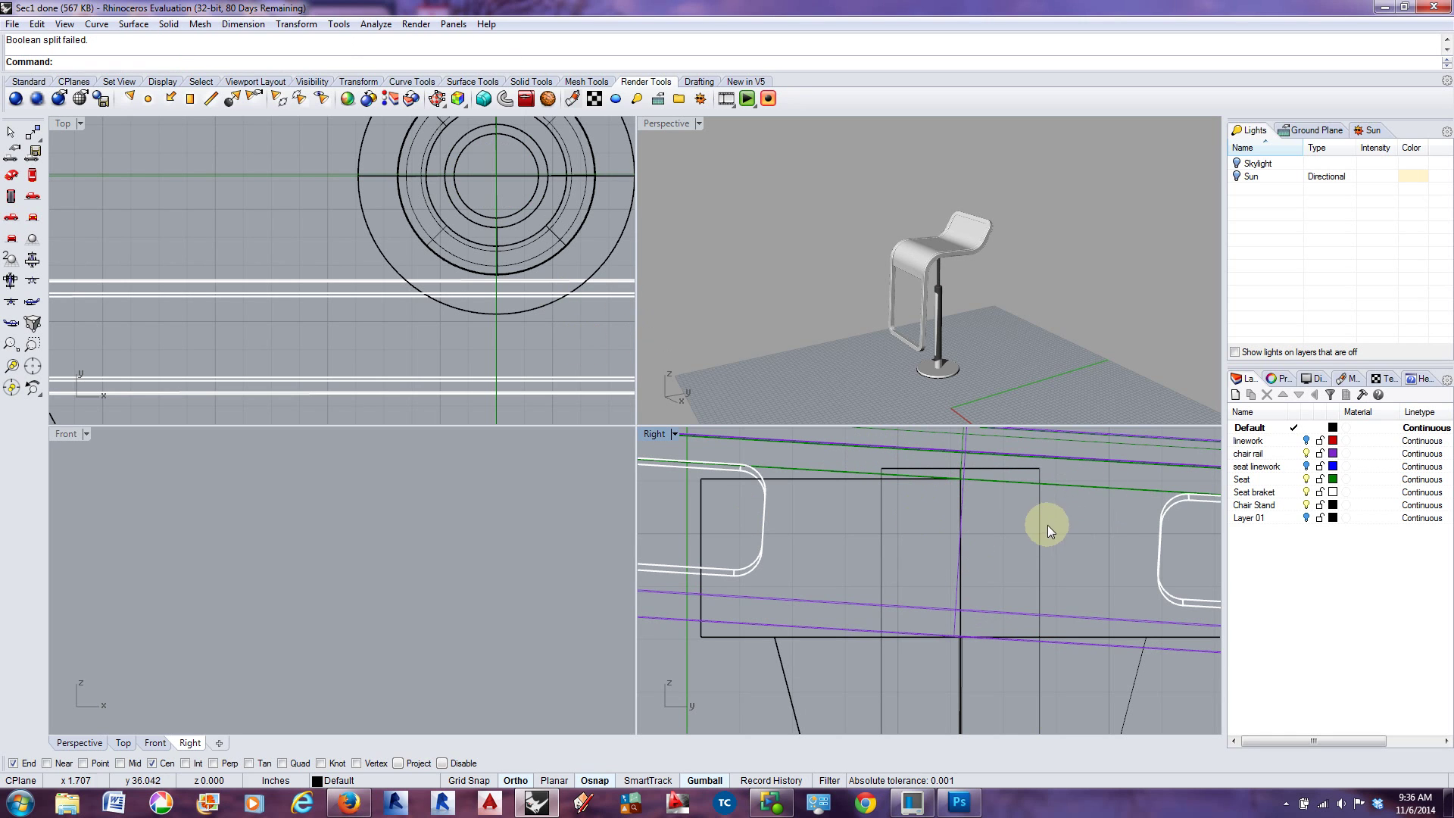
Boolean split the chair stand's upper post using the seat polysurface as the cutting object
right_click(1071, 520)
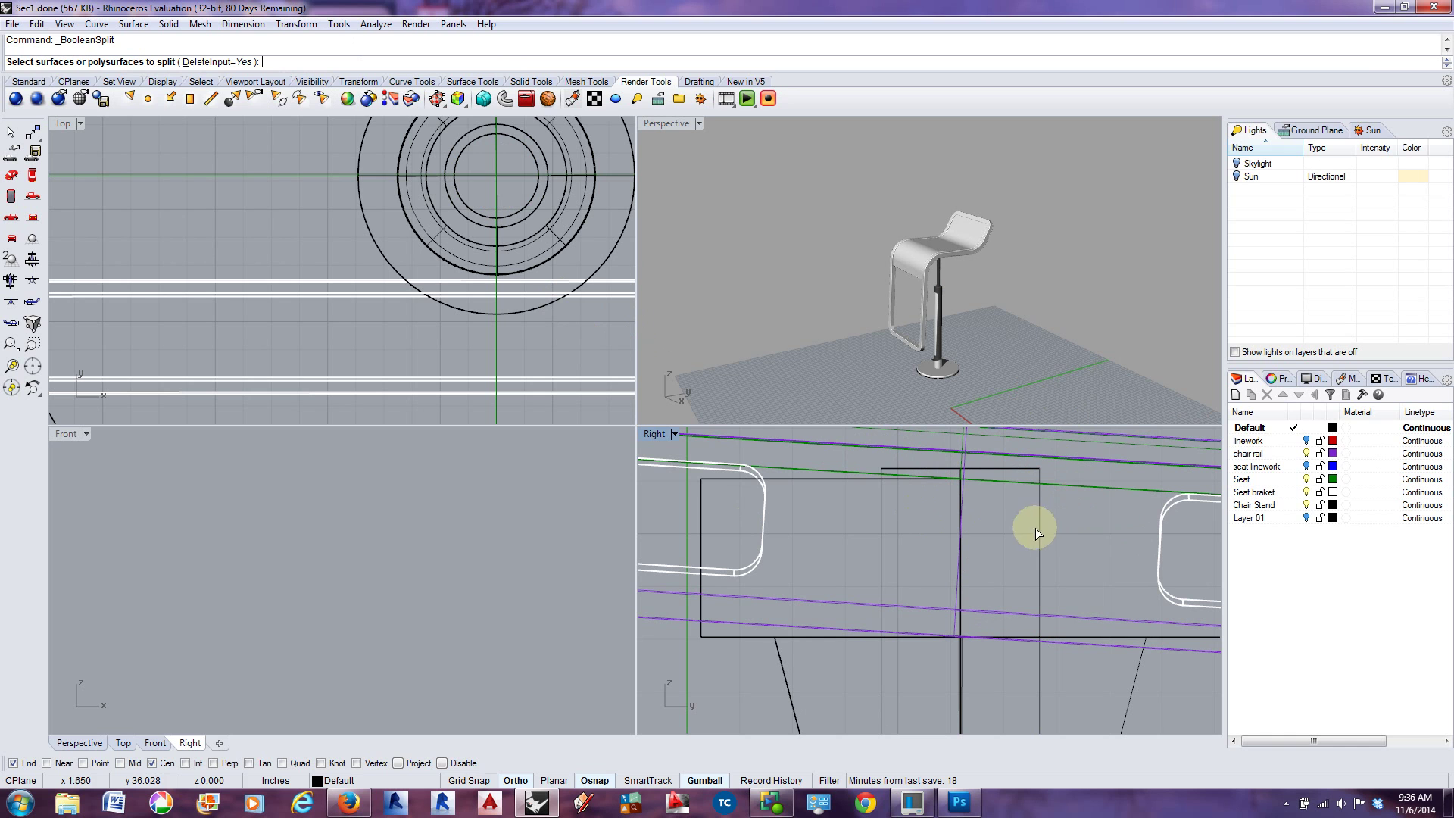
click(1006, 470)
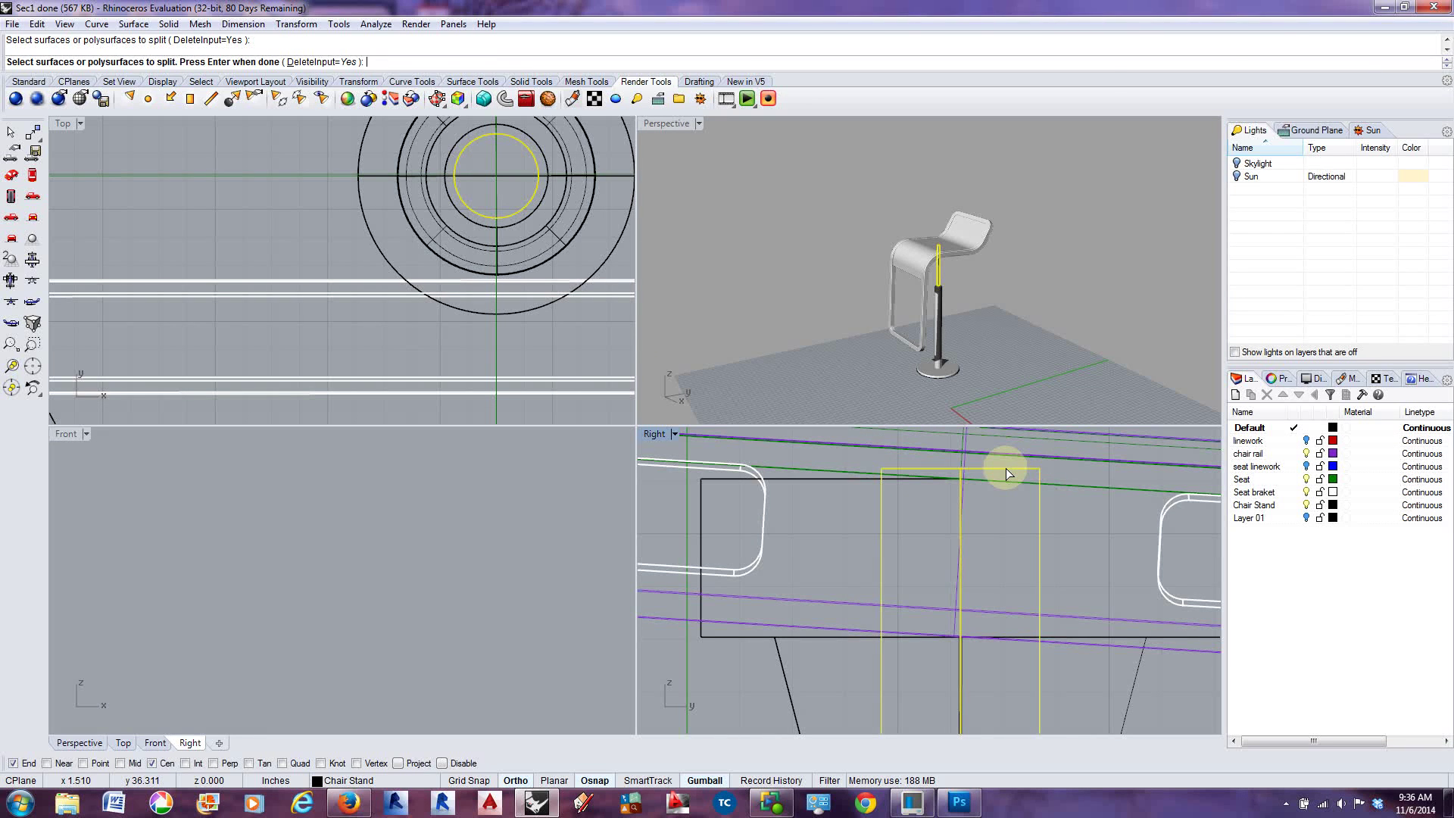
key(Return)
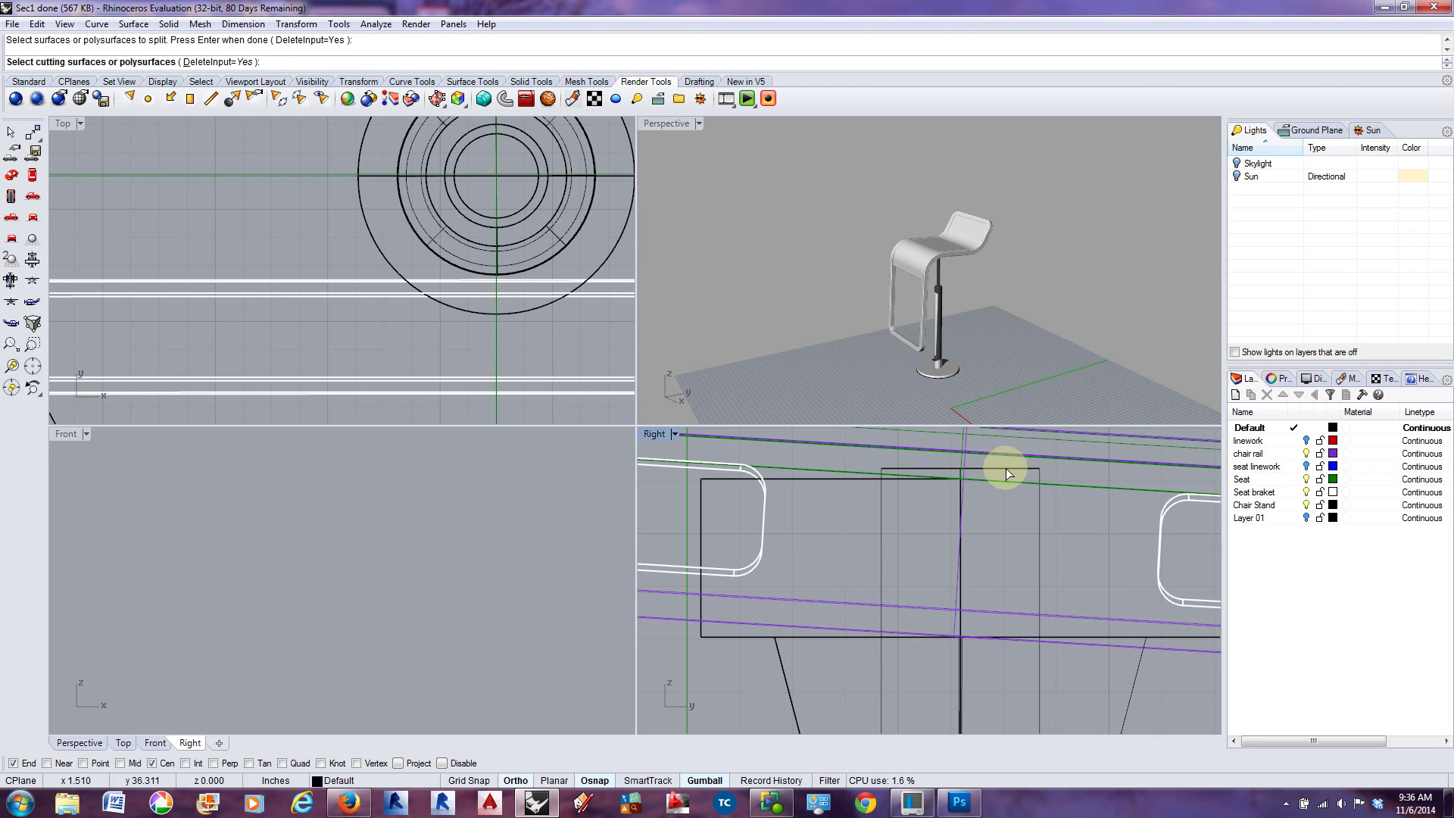
click(1072, 485)
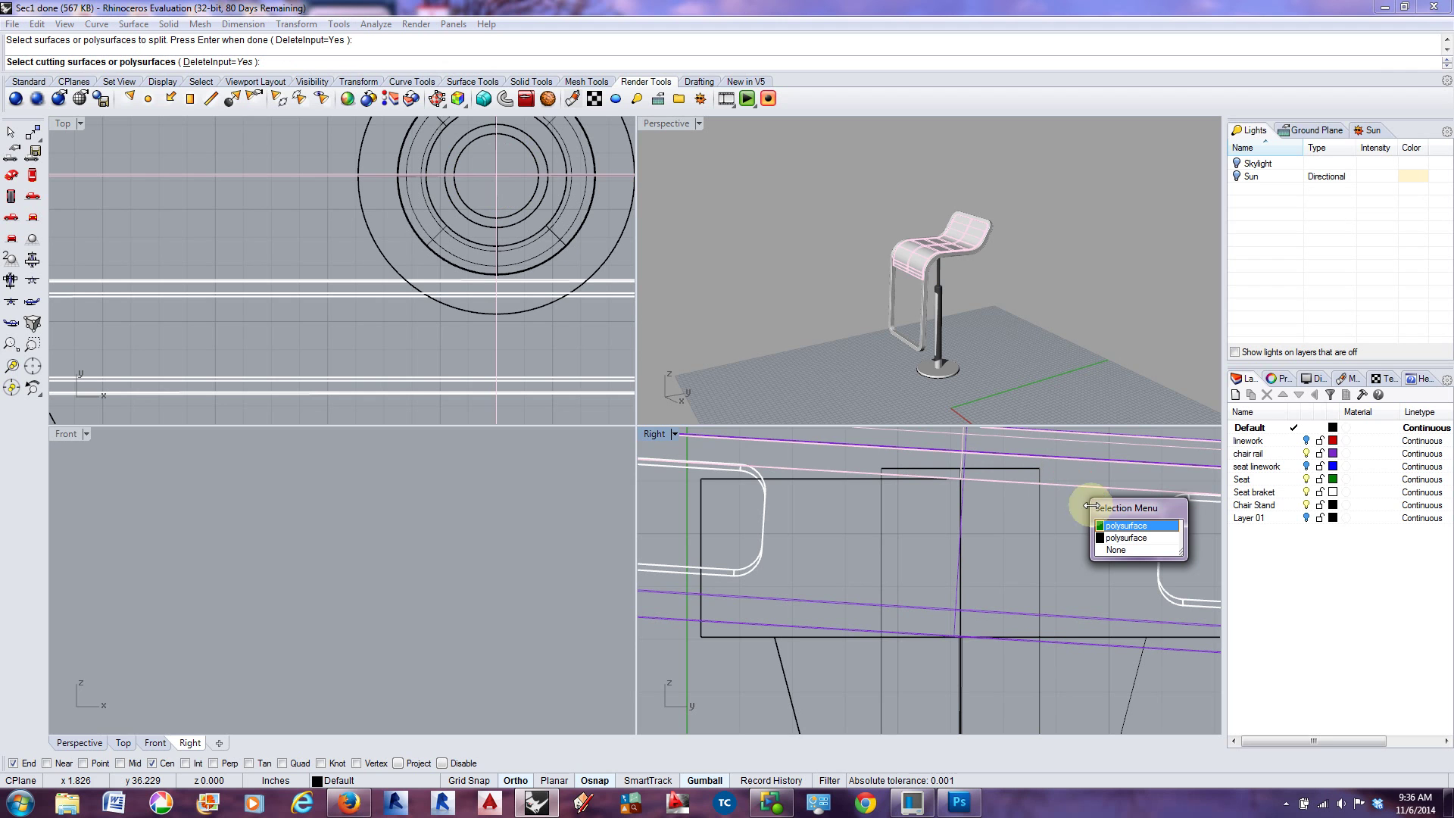
click(1136, 530)
click(1043, 497)
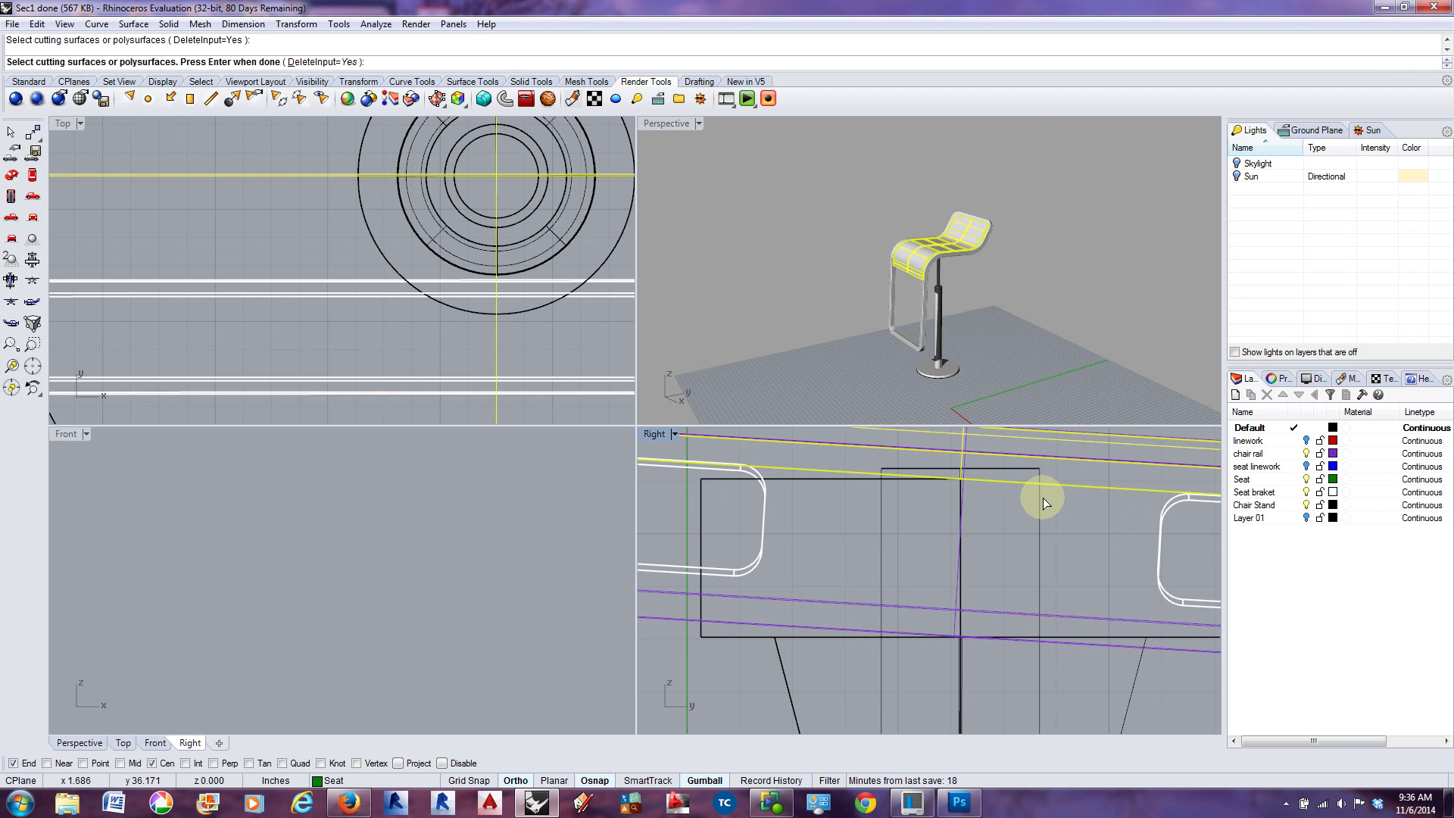
key(Return)
Check the split post in the right view and undo the Boolean split
scroll(1045, 498, down, 5)
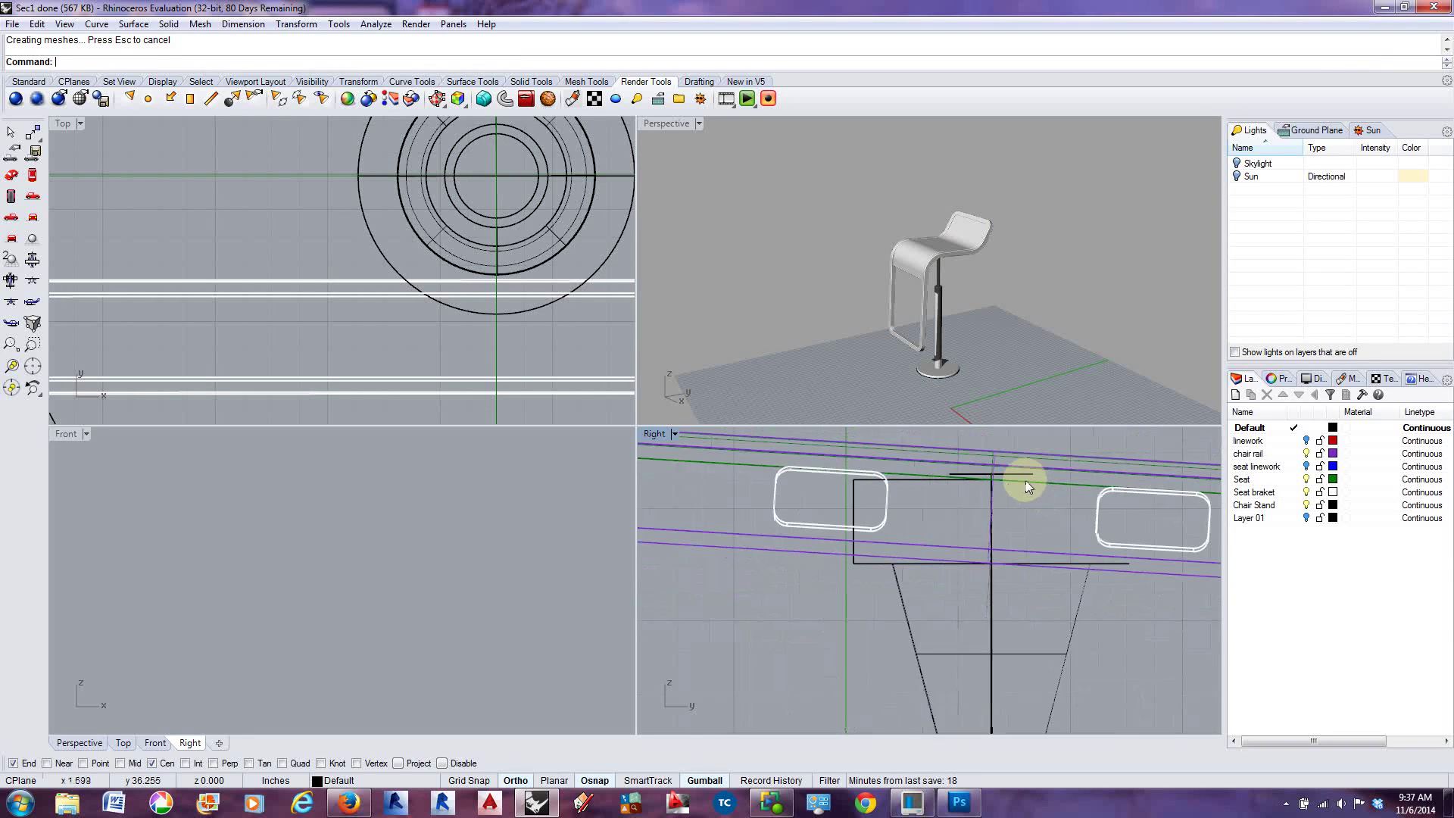
scroll(1044, 498, up, 4)
key(ctrl+z)
Repeat the Boolean Split on the stand's upper post with the green seat polysurface as the cutter
scroll(1043, 493, up, 2)
scroll(1034, 479, up, 2)
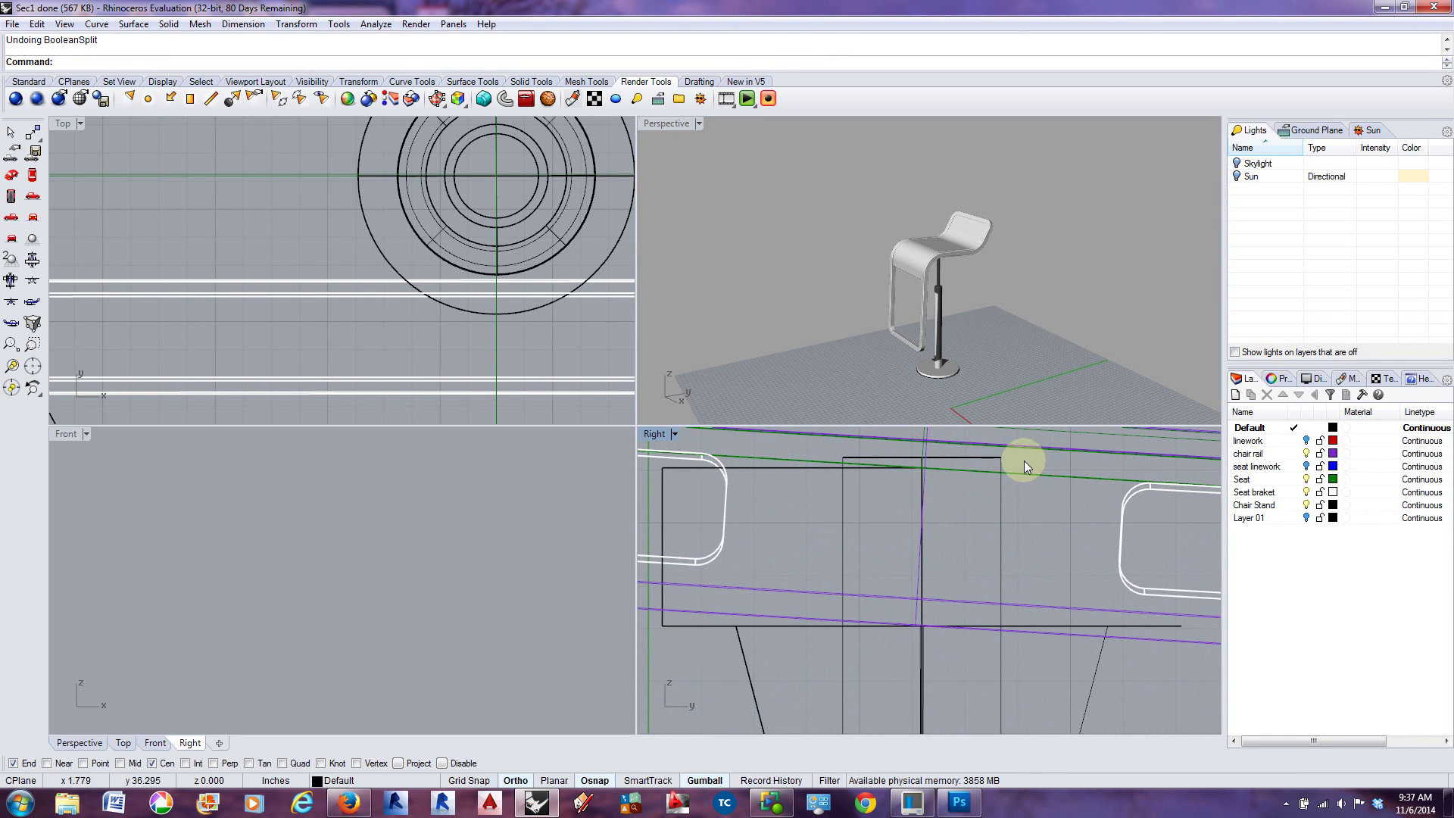
right_click(1030, 457)
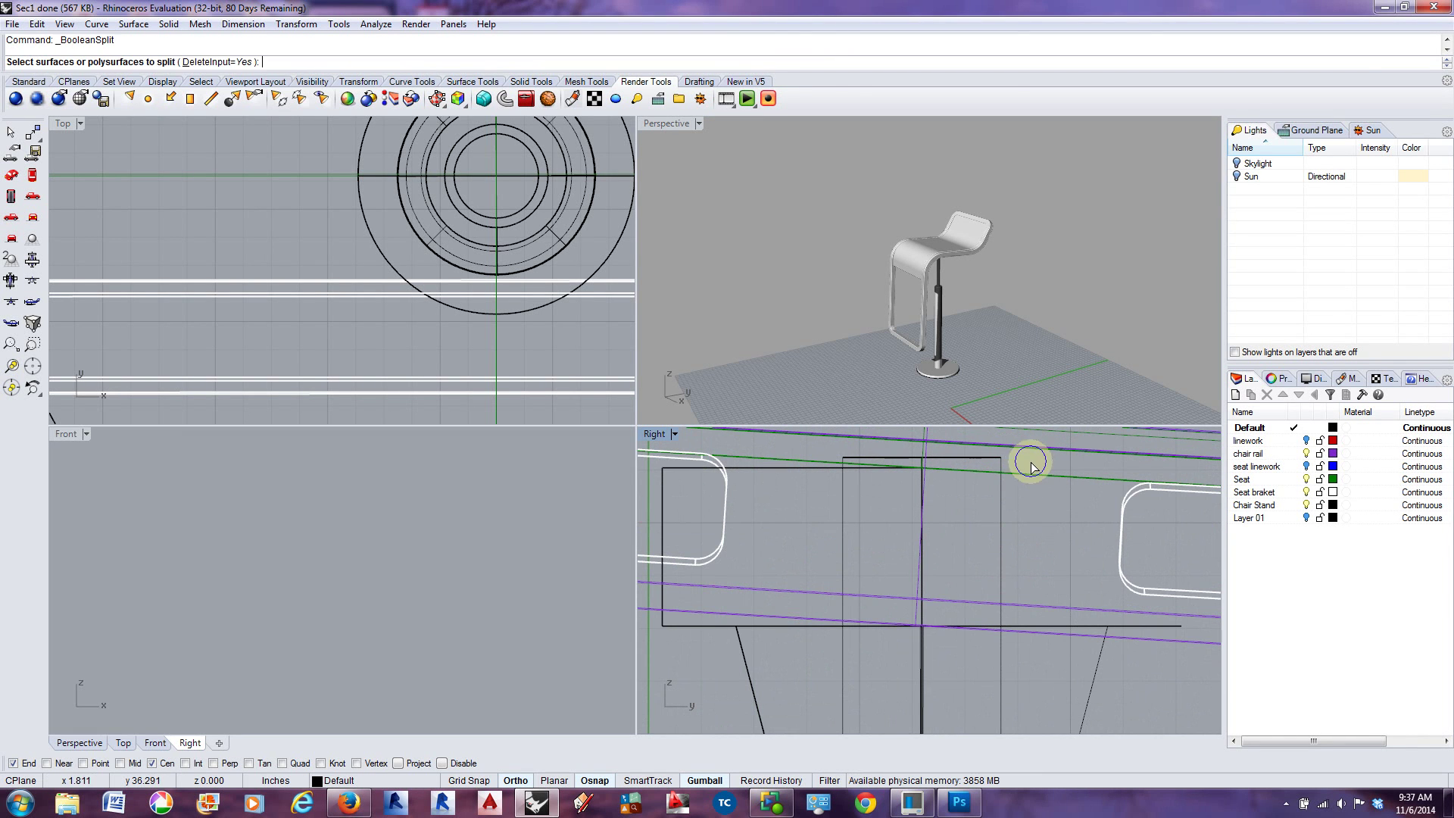
click(993, 458)
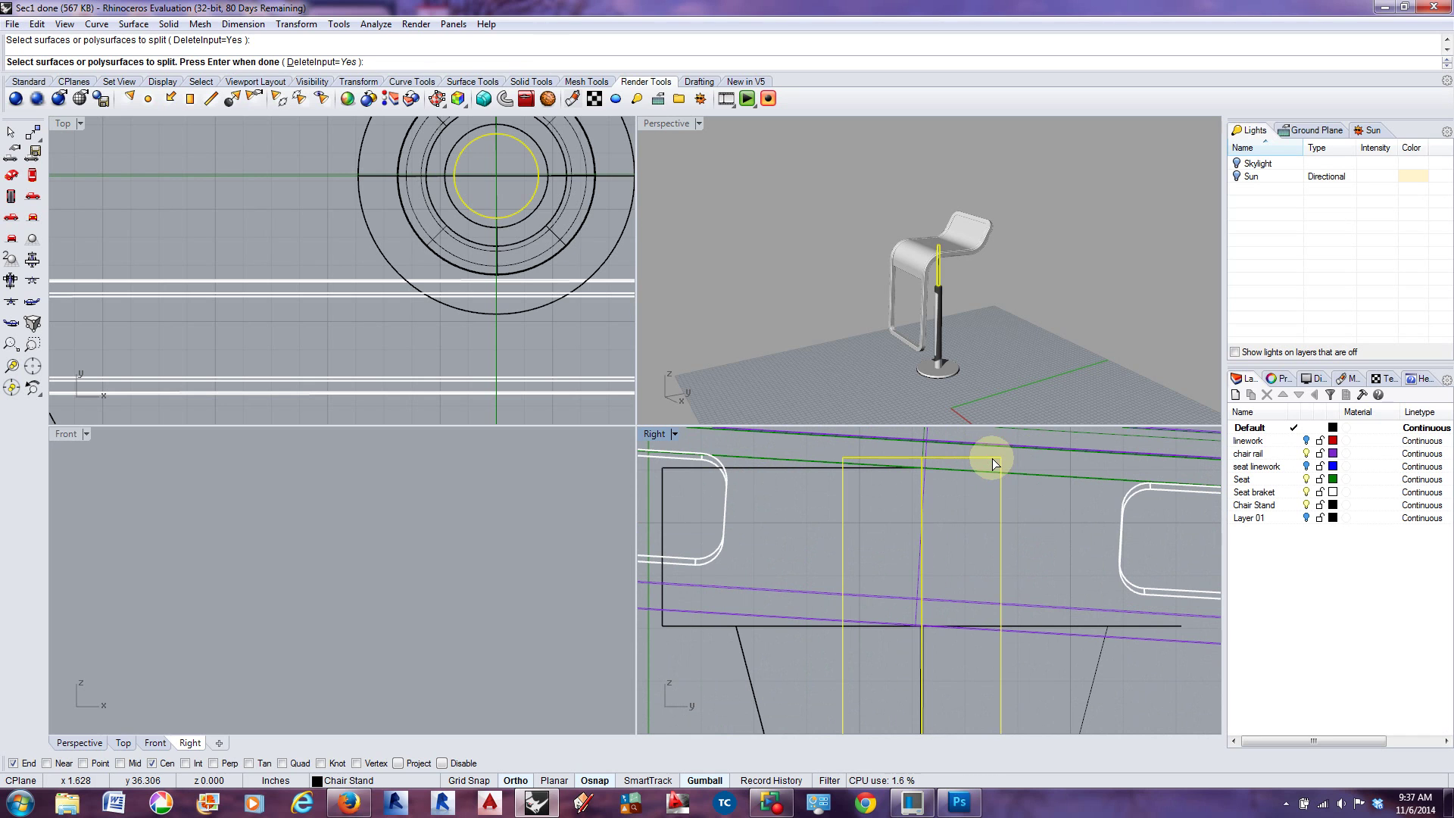
right_click(1029, 504)
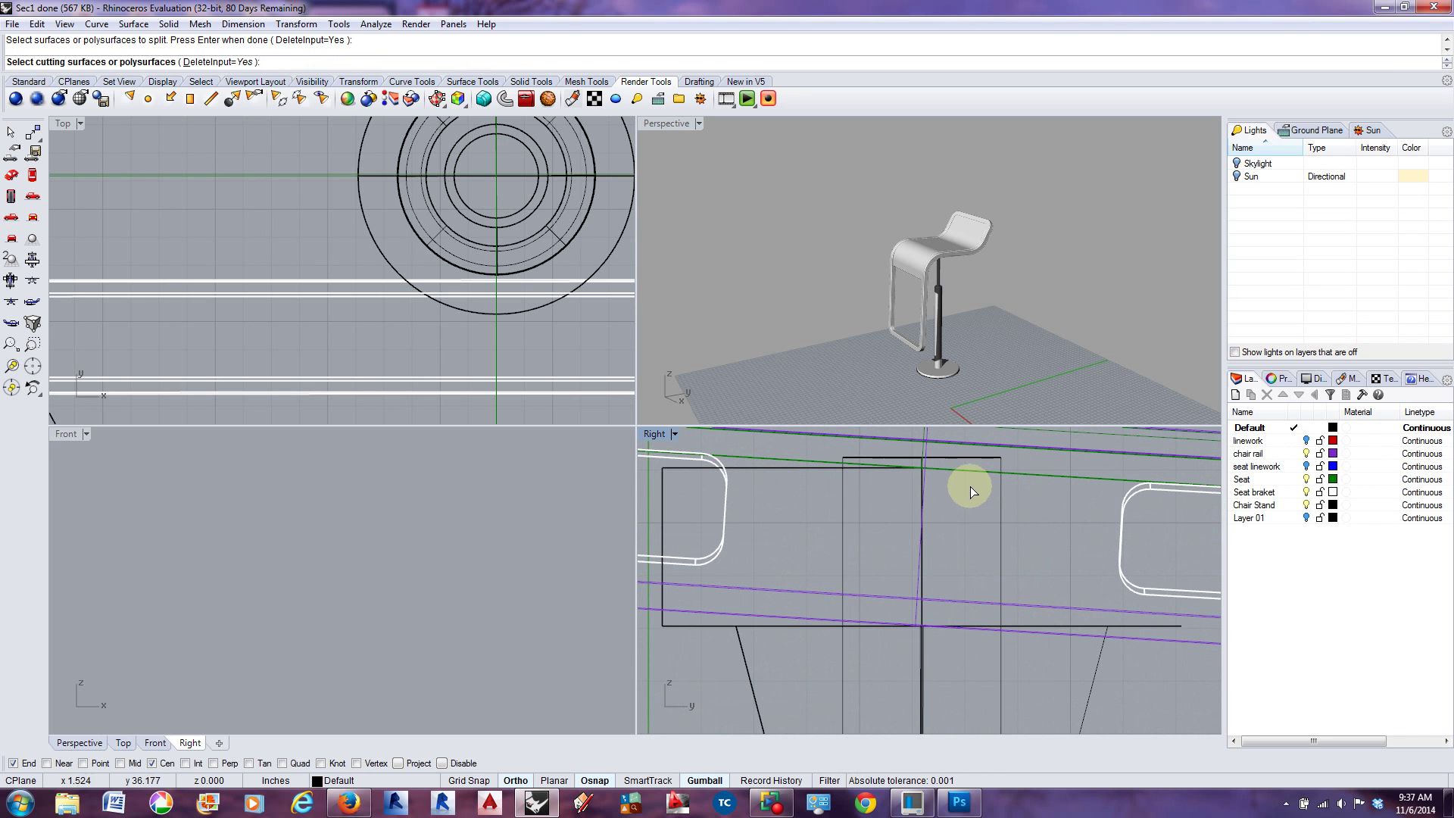
click(1038, 478)
click(1088, 520)
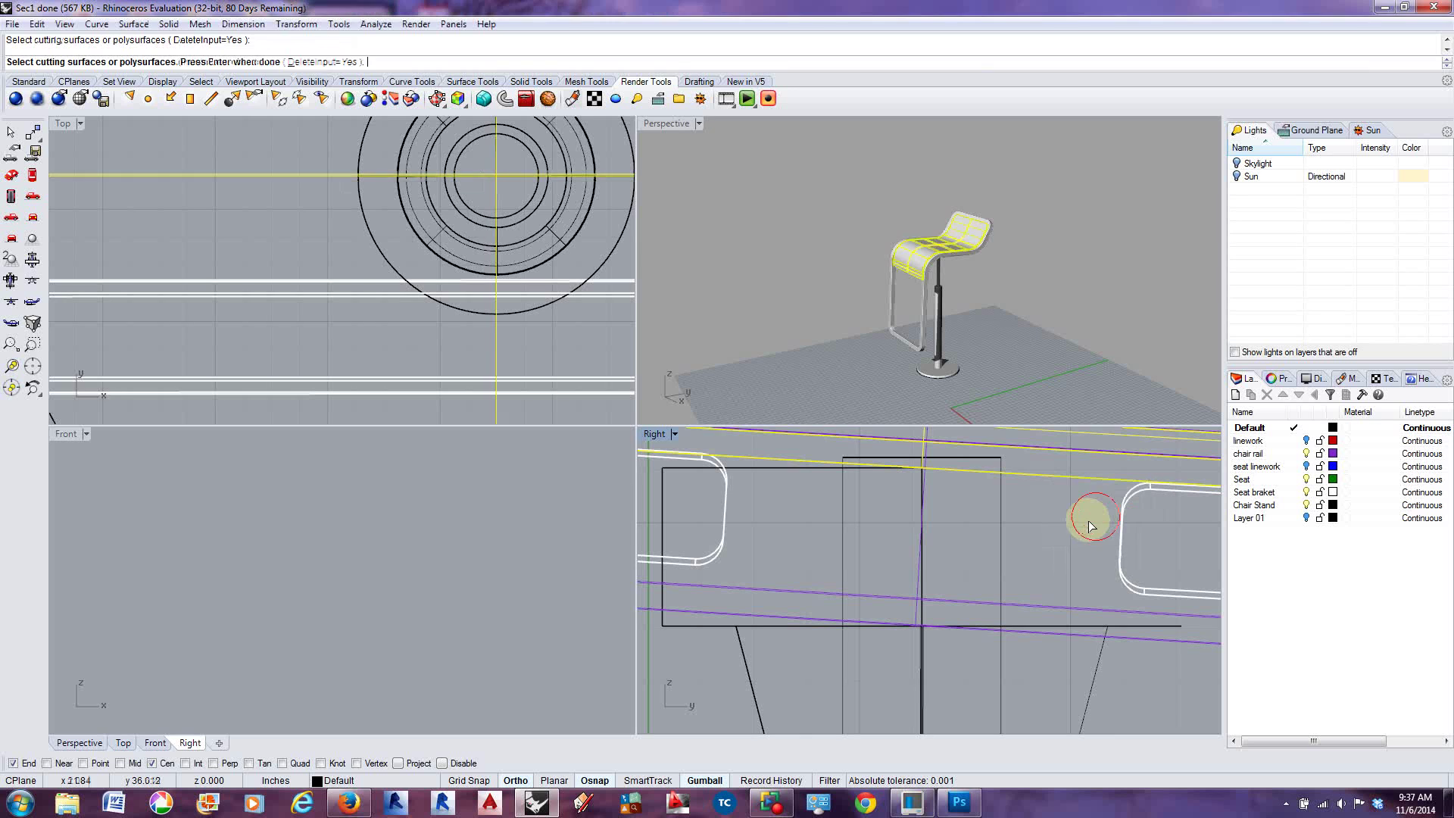
right_click(1088, 520)
Inspect the stand under the seat and undo the repeated Boolean split
scroll(971, 474, down, 3)
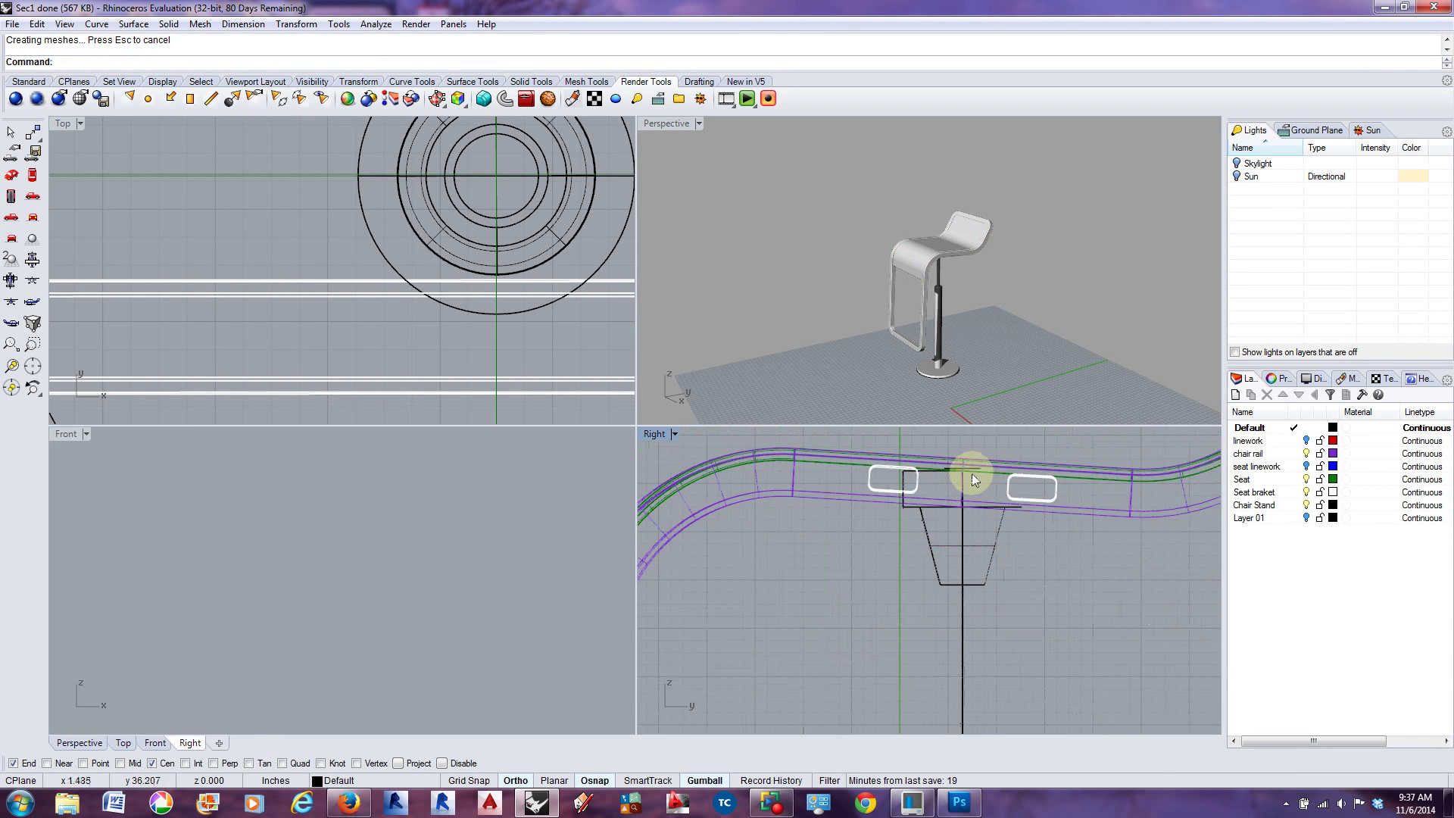
scroll(981, 508, up, 2)
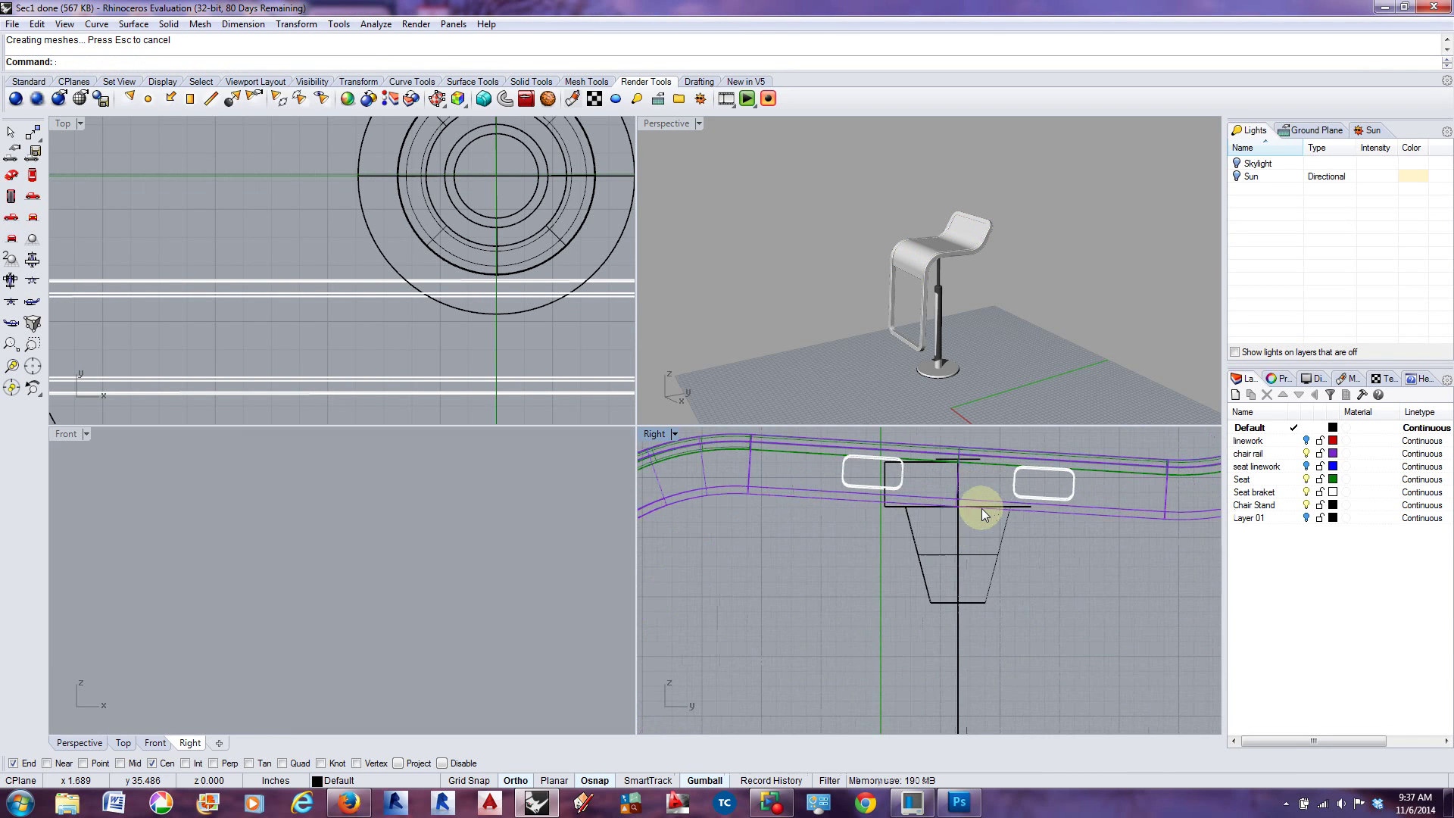
key(ctrl+z)
Boolean split the stand's upper post using the green seat polysurface as the cutting object
scroll(984, 448, up, 5)
right_click(999, 533)
click(973, 539)
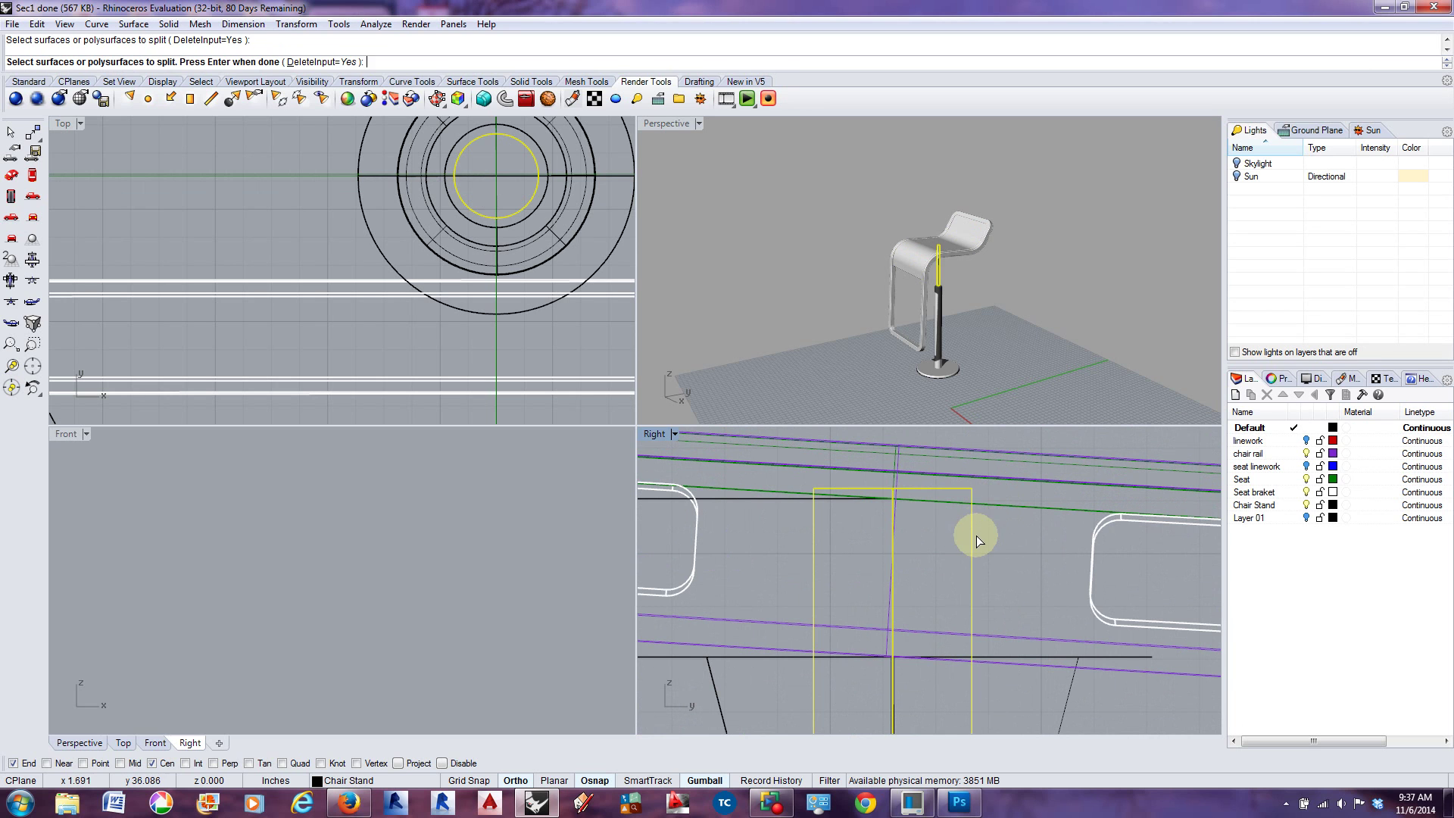
right_click(989, 514)
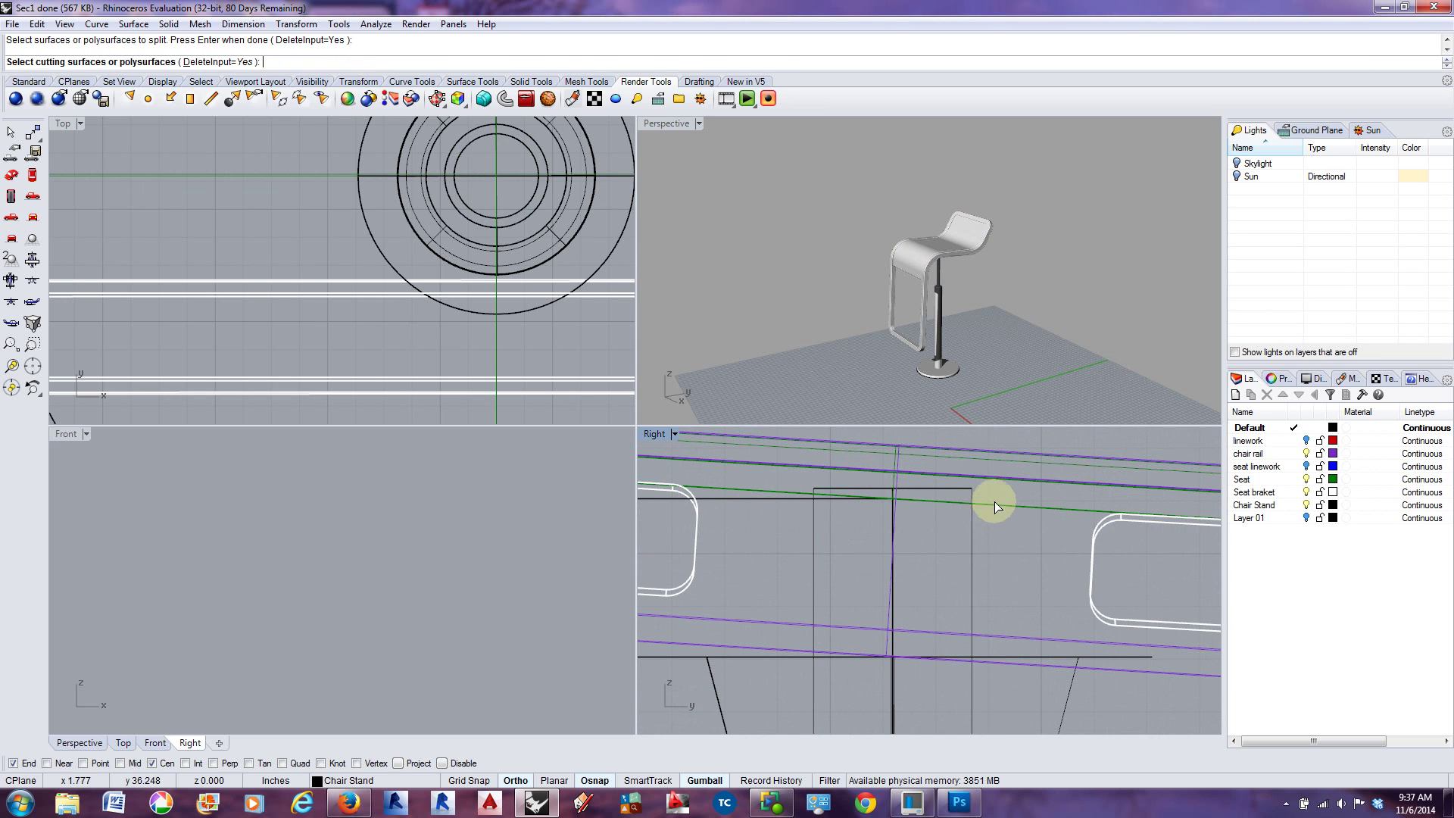
click(1012, 462)
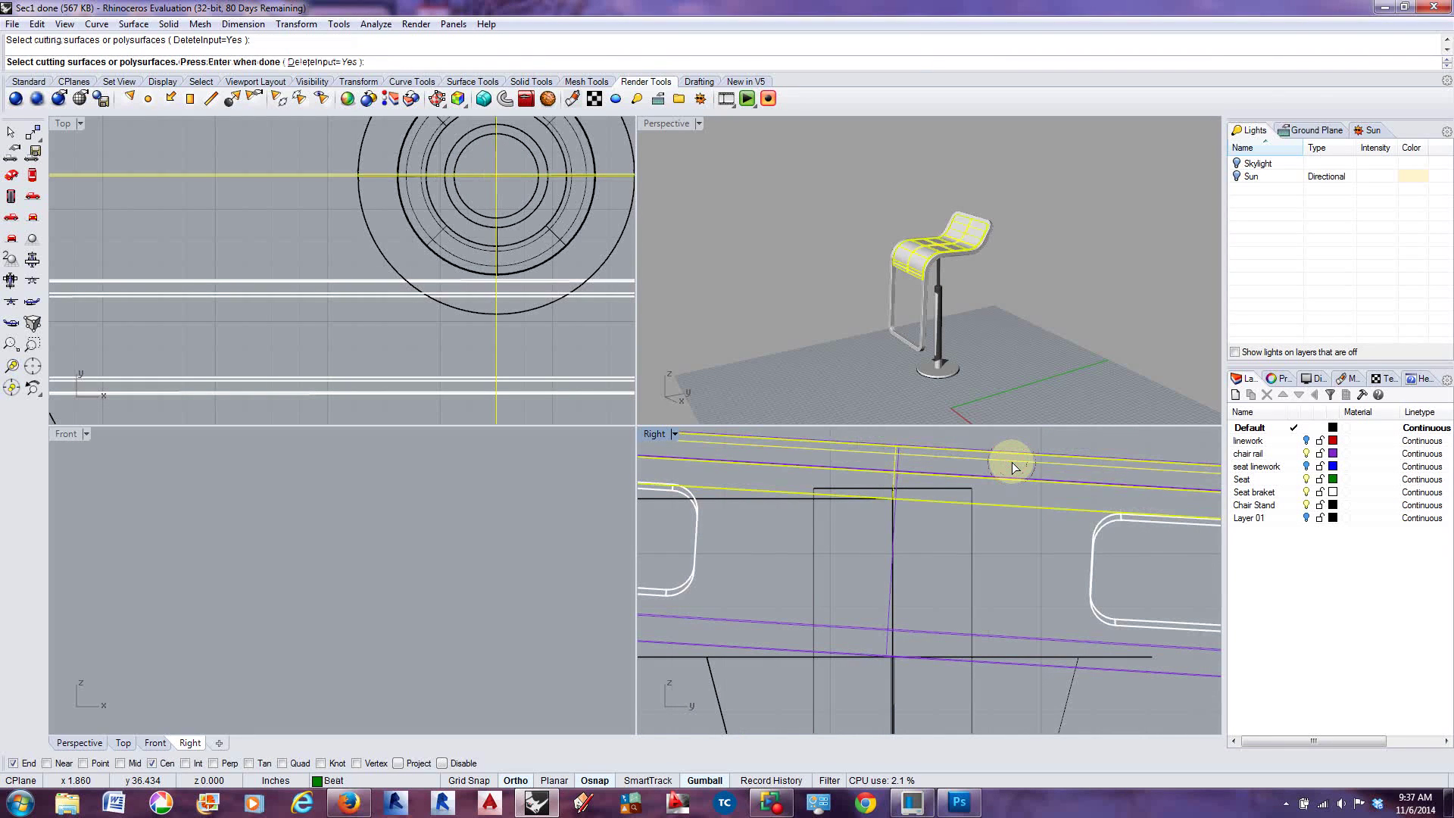
right_click(1012, 462)
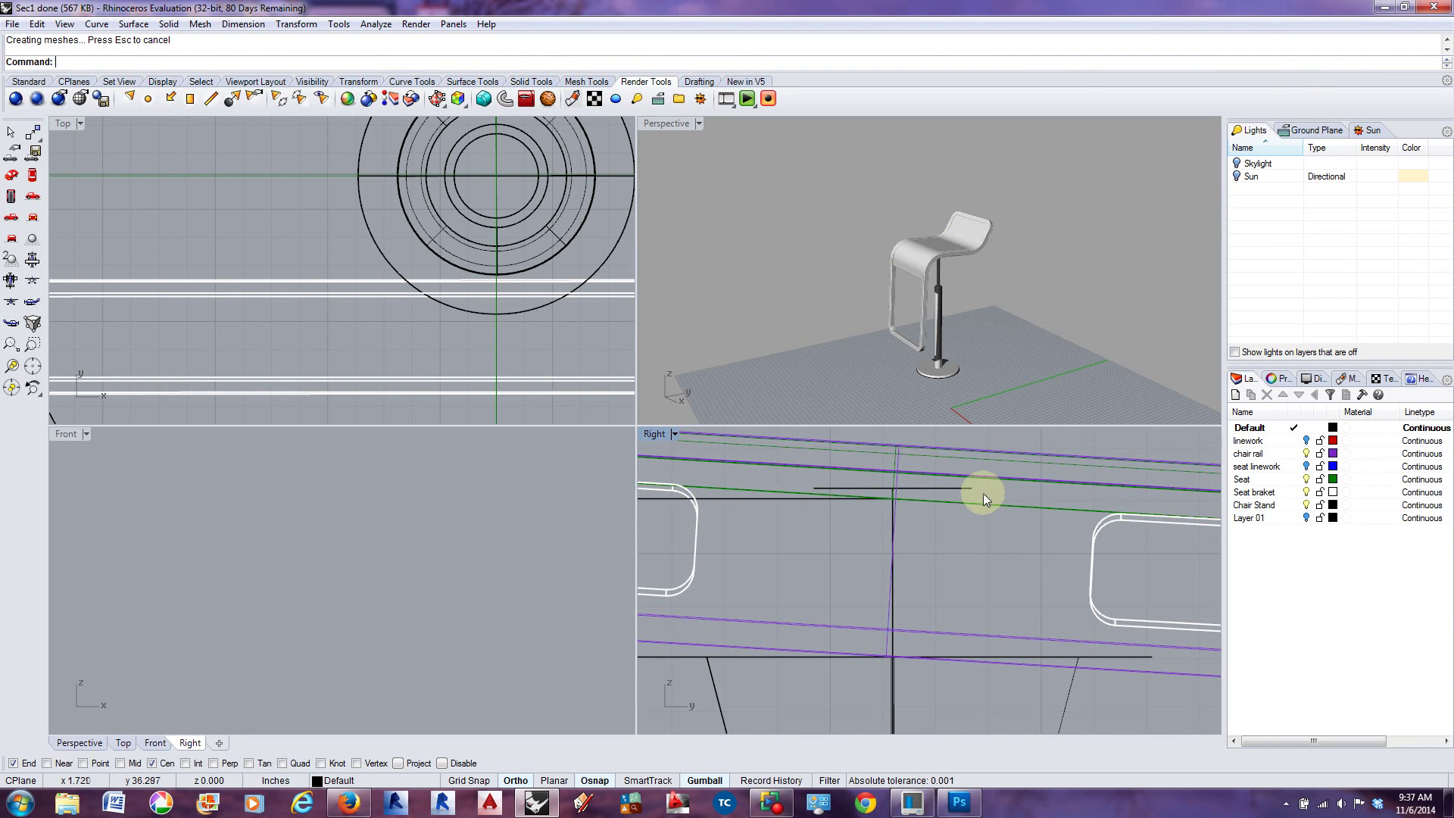
Delete the thin split-off cap of the upper post that sits inside the seat
scroll(979, 489, down, 3)
drag(979, 315, 942, 260)
scroll(957, 547, down, 5)
mouse_move(979, 602)
mouse_down()
mouse_move(1014, 627)
mouse_move(988, 596)
mouse_up()
click(925, 232)
scroll(953, 234, up, 3)
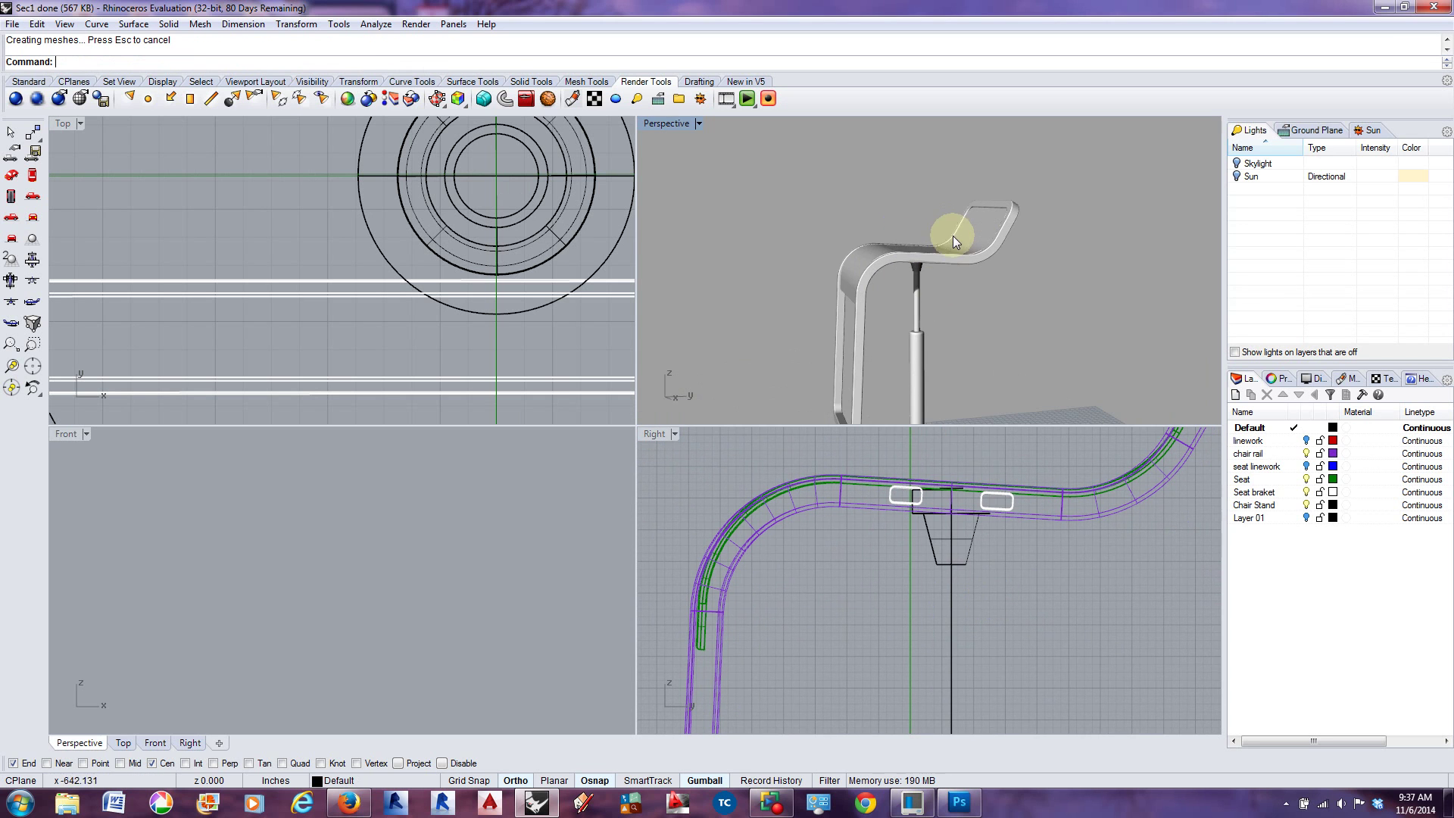
click(962, 492)
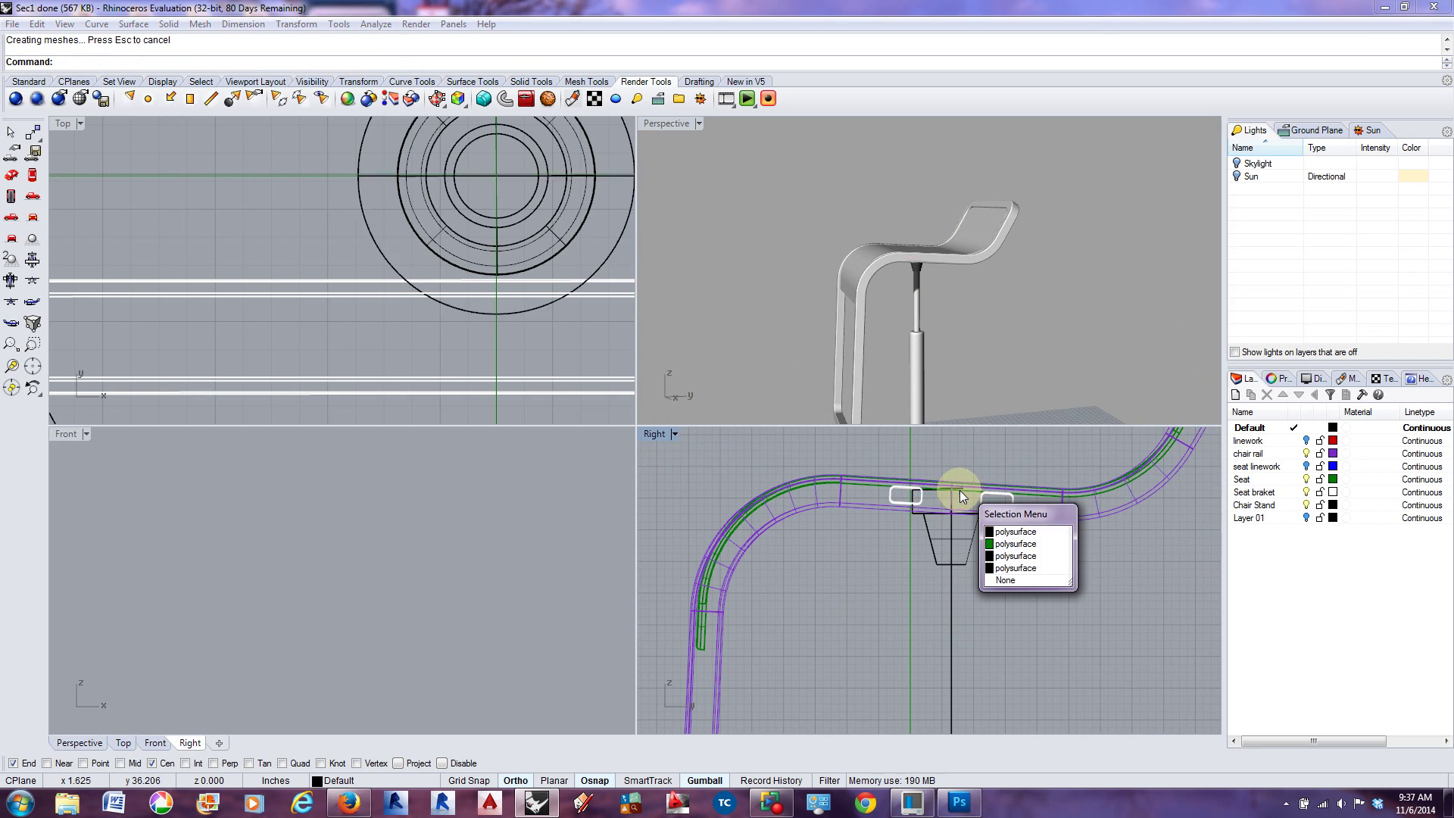
click(1022, 600)
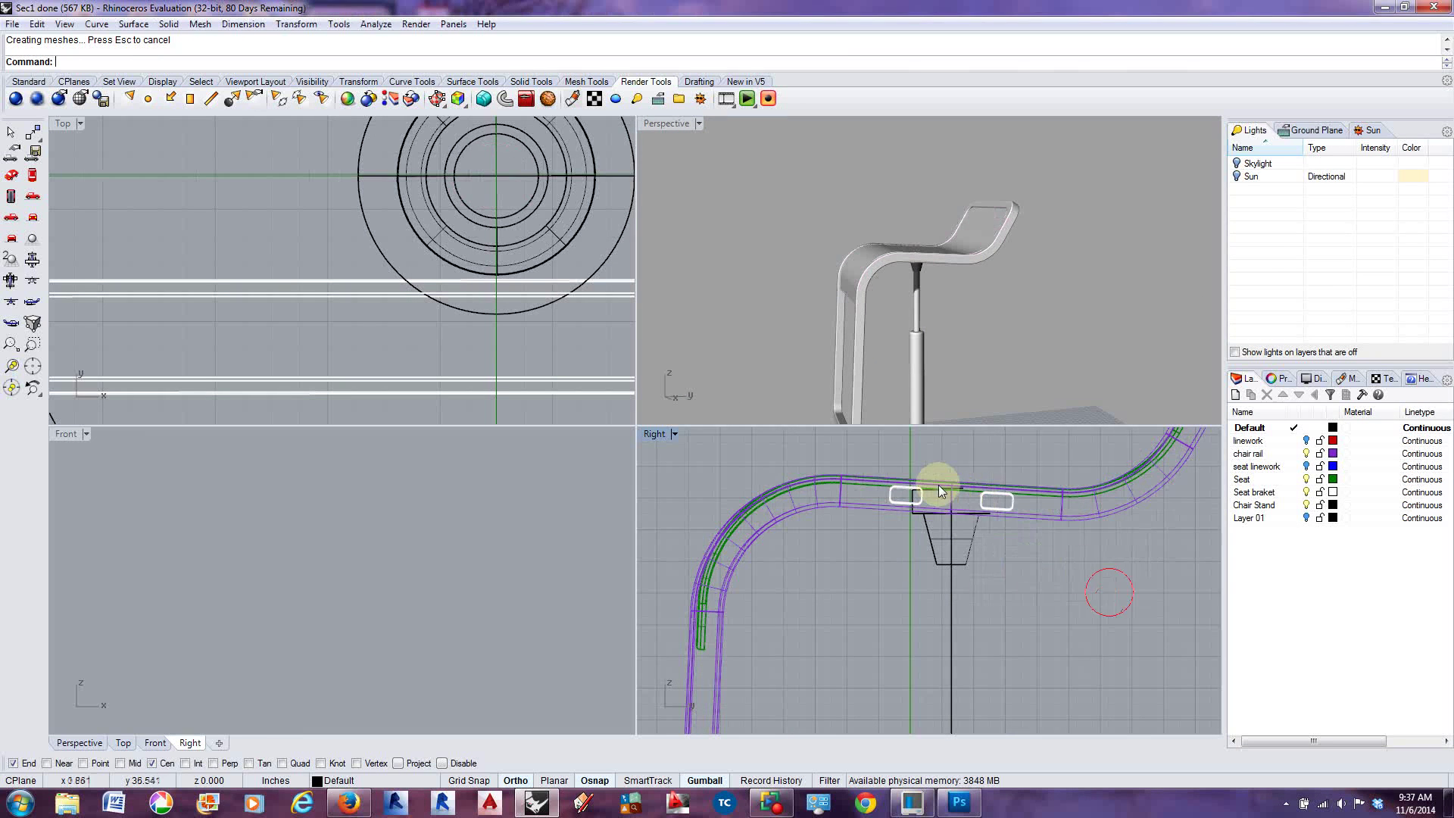
scroll(965, 485, up, 5)
scroll(962, 477, up, 2)
click(960, 474)
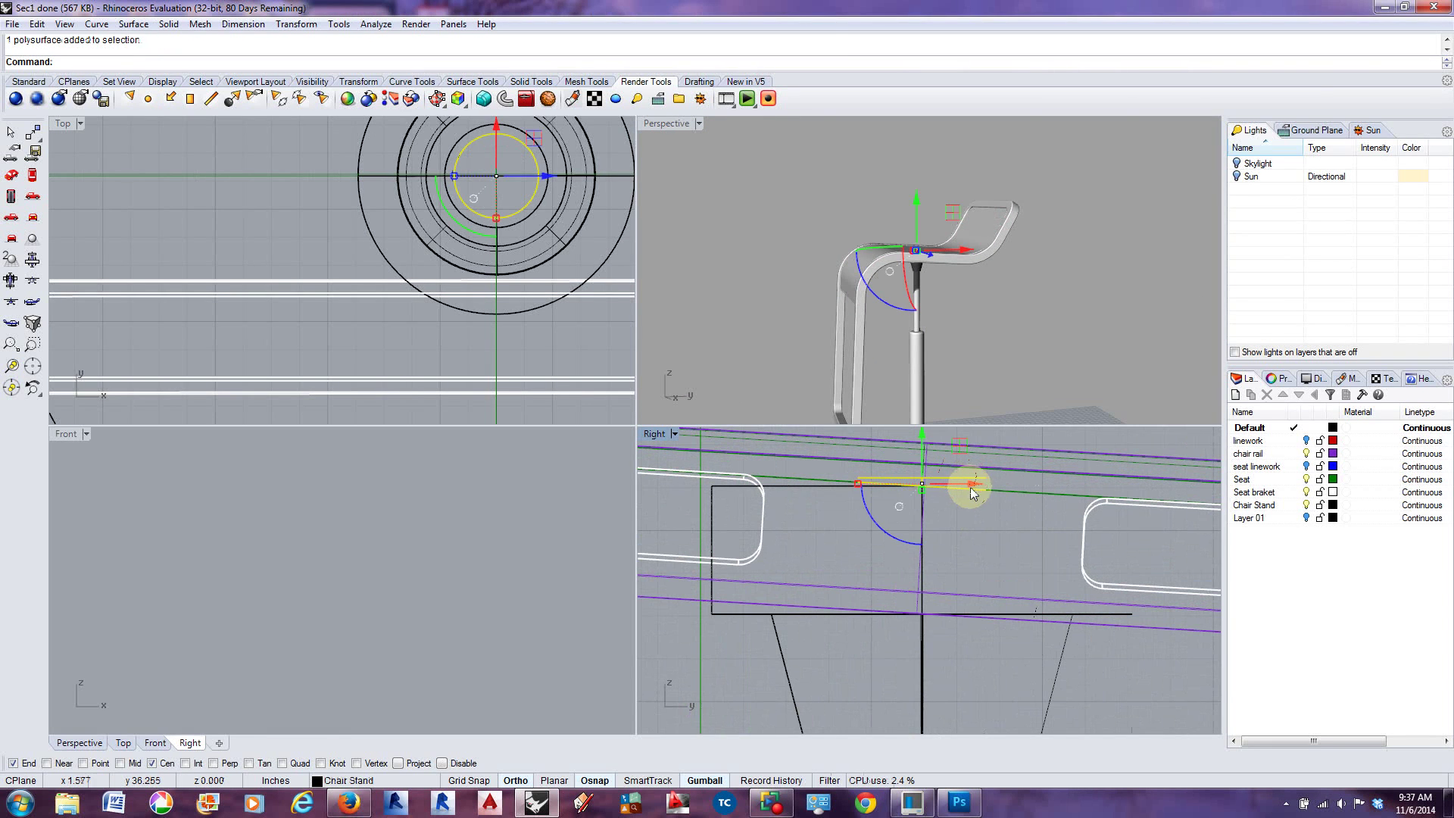
scroll(932, 526, down, 4)
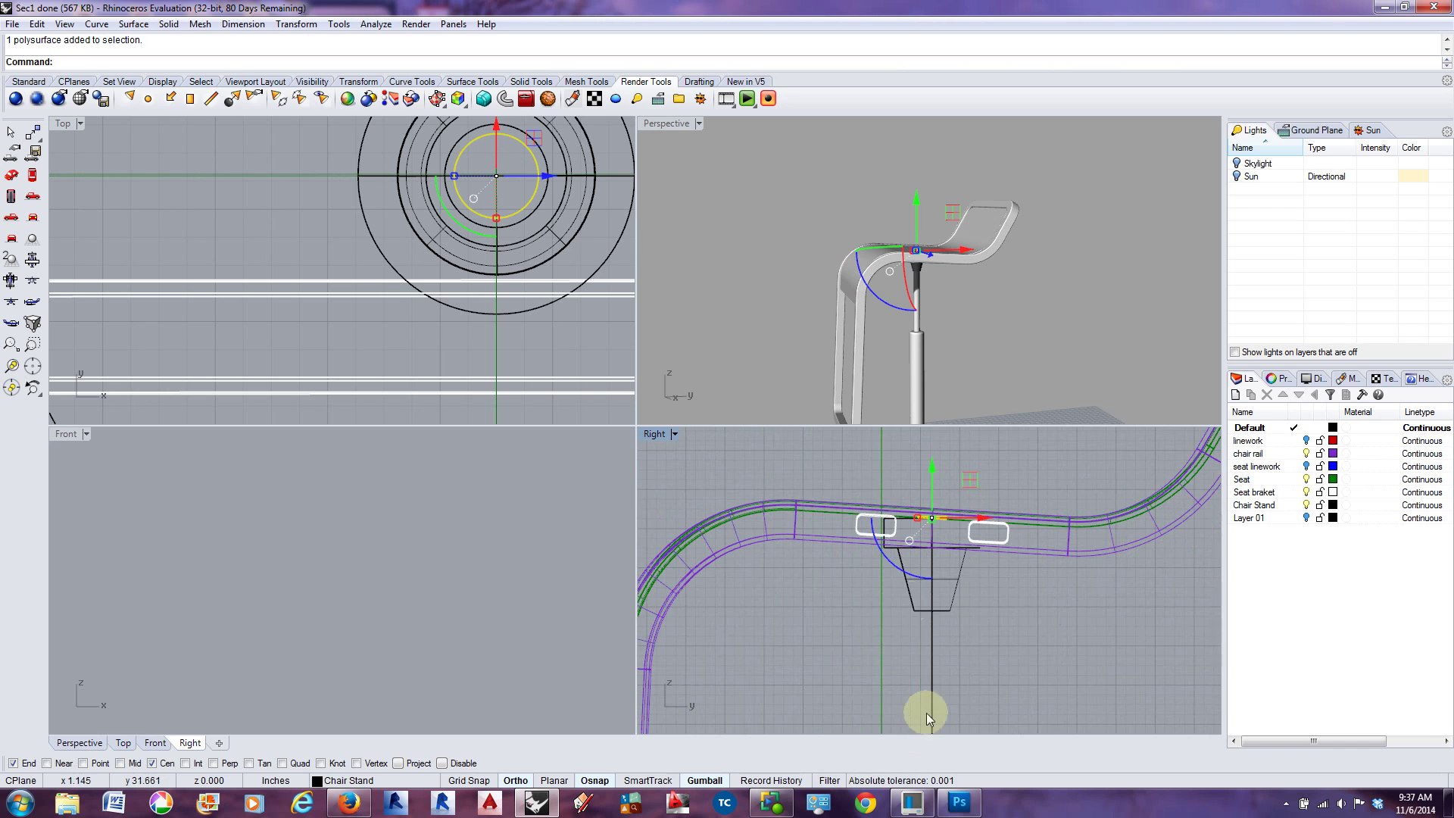
scroll(927, 515, up, 5)
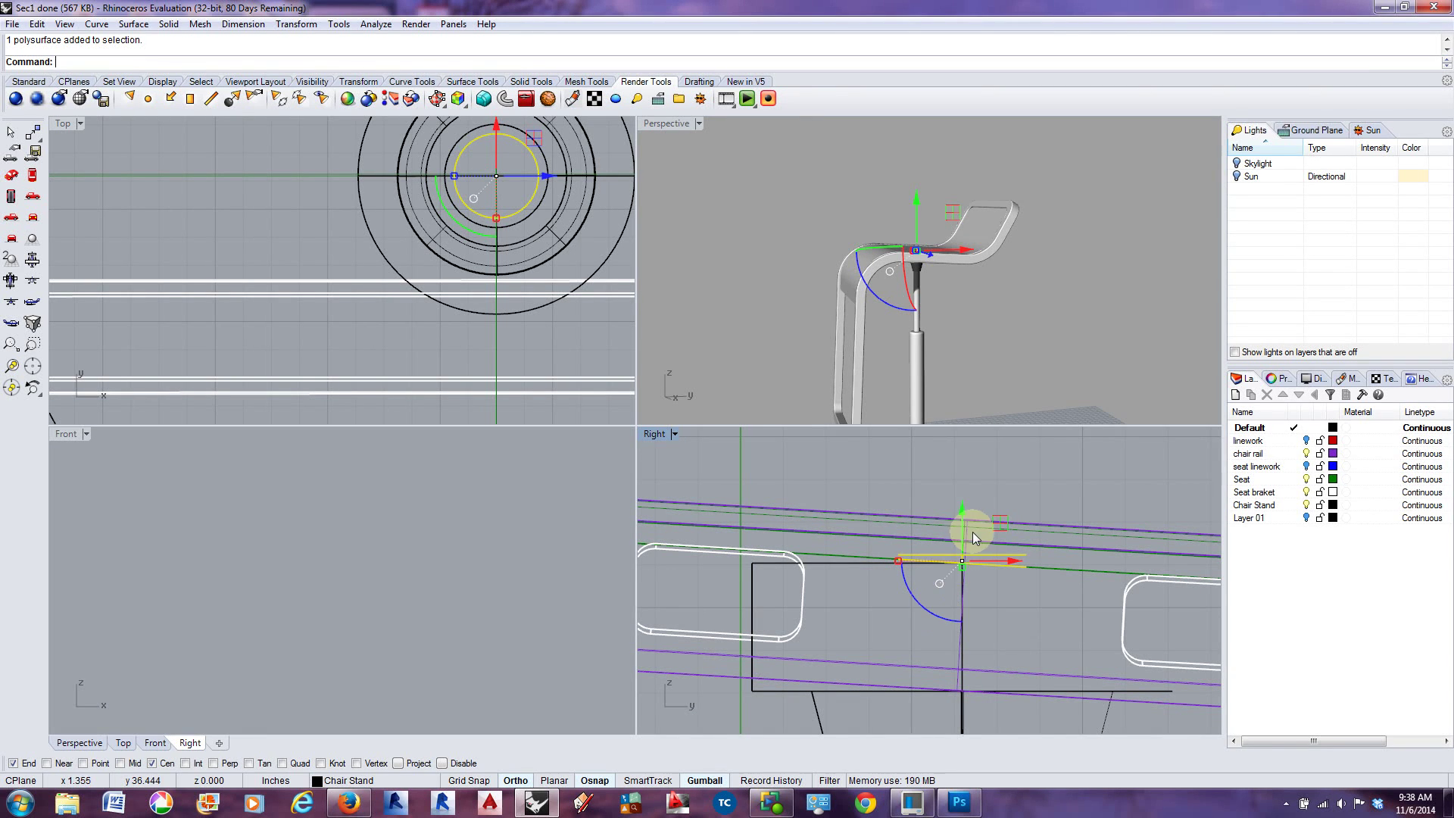
key(Delete)
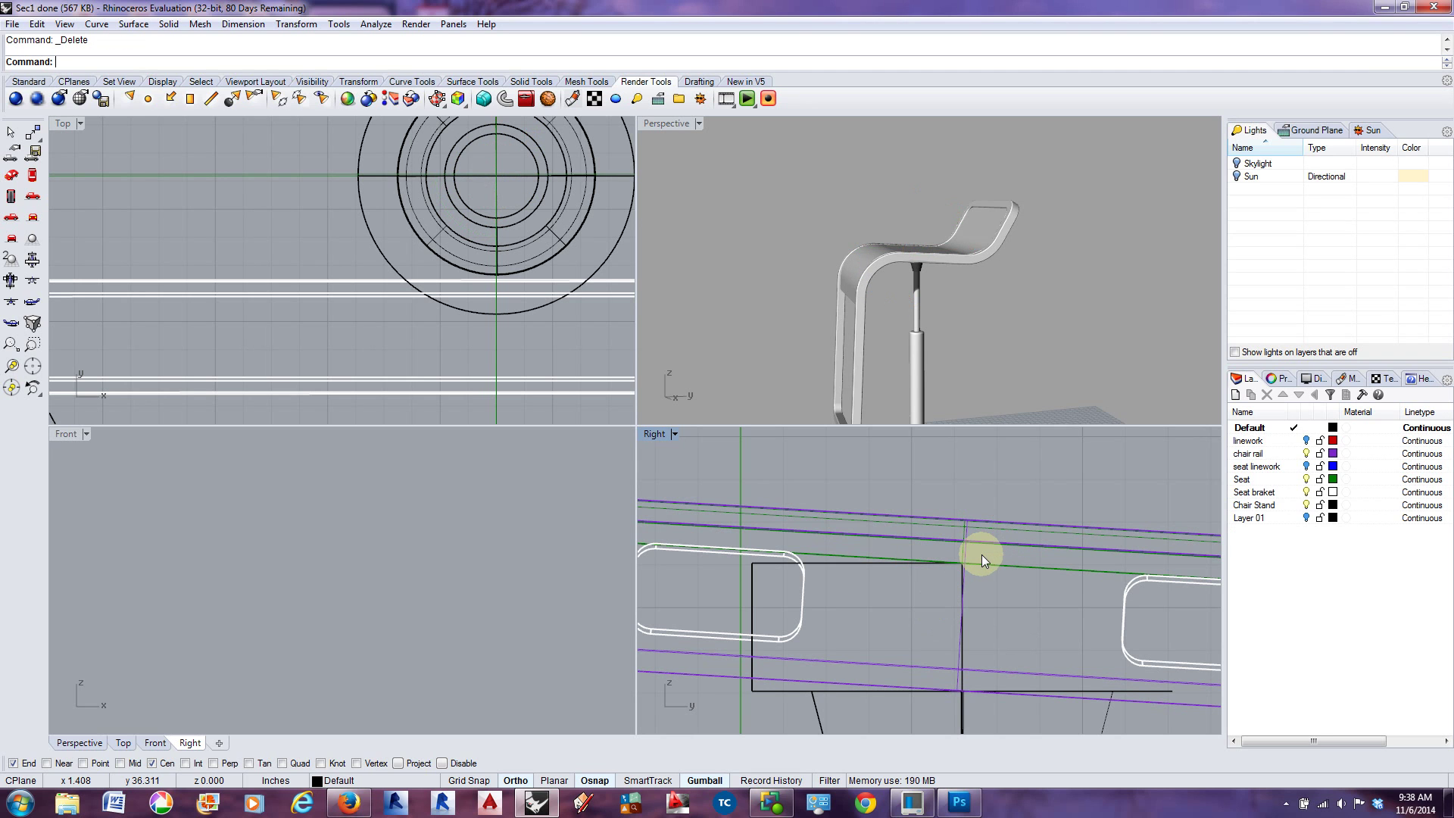
Examine the mounting piece where the stand meets the underside of the seat, in the perspective and right views
drag(997, 306, 960, 250)
scroll(894, 244, up, 6)
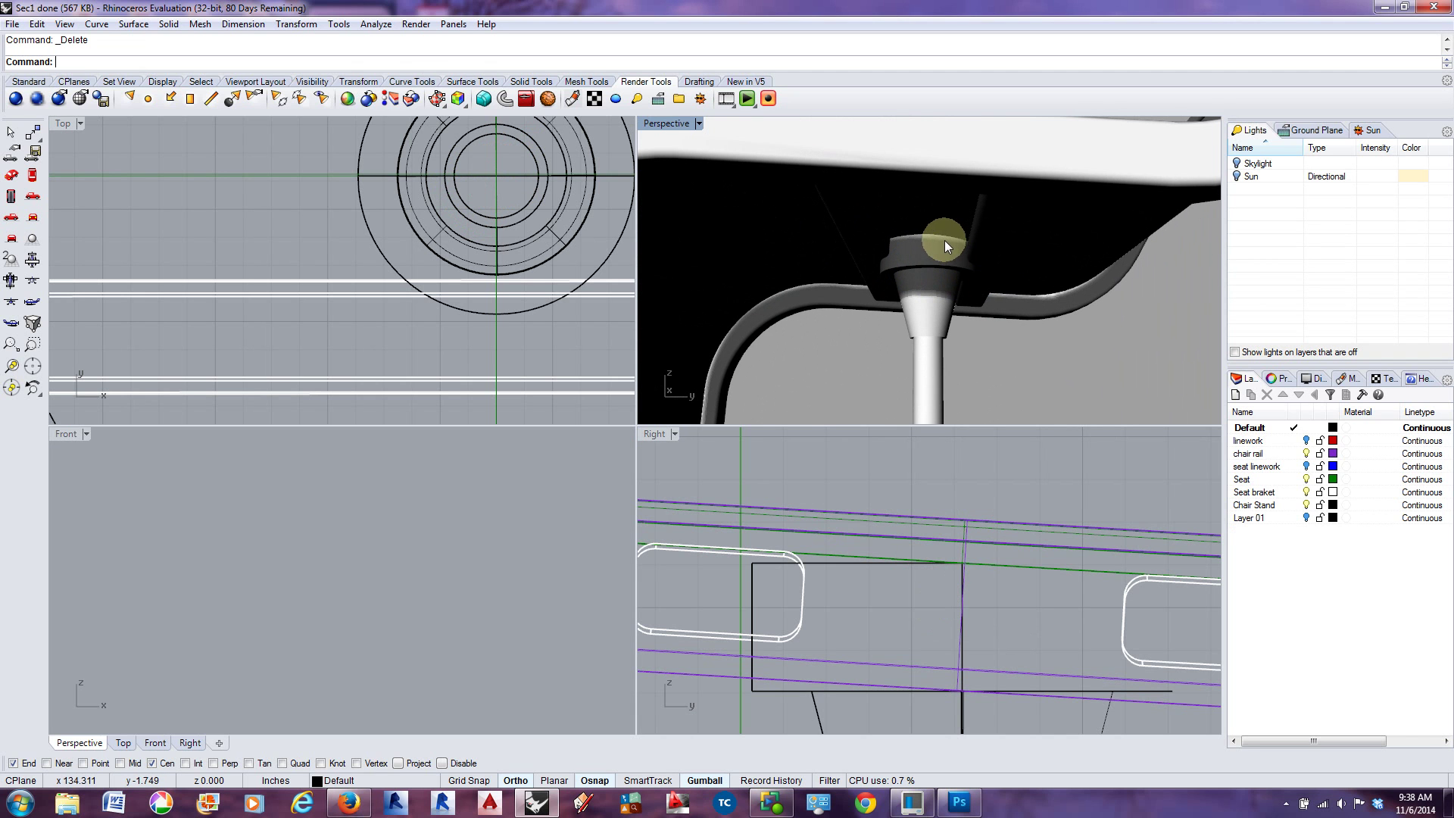
click(942, 237)
drag(1042, 312, 908, 366)
scroll(888, 241, down, 3)
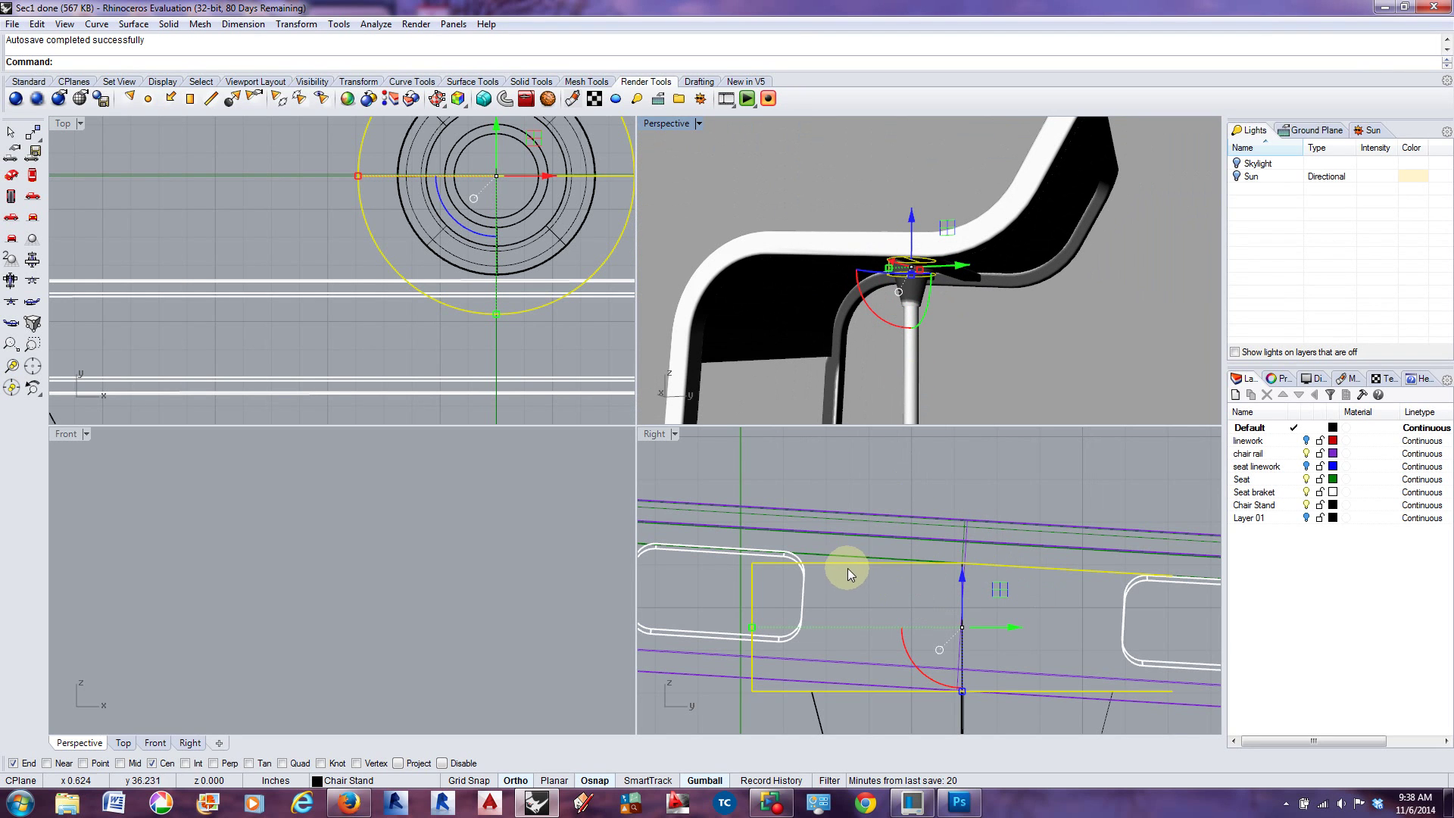
scroll(1128, 574, down, 1)
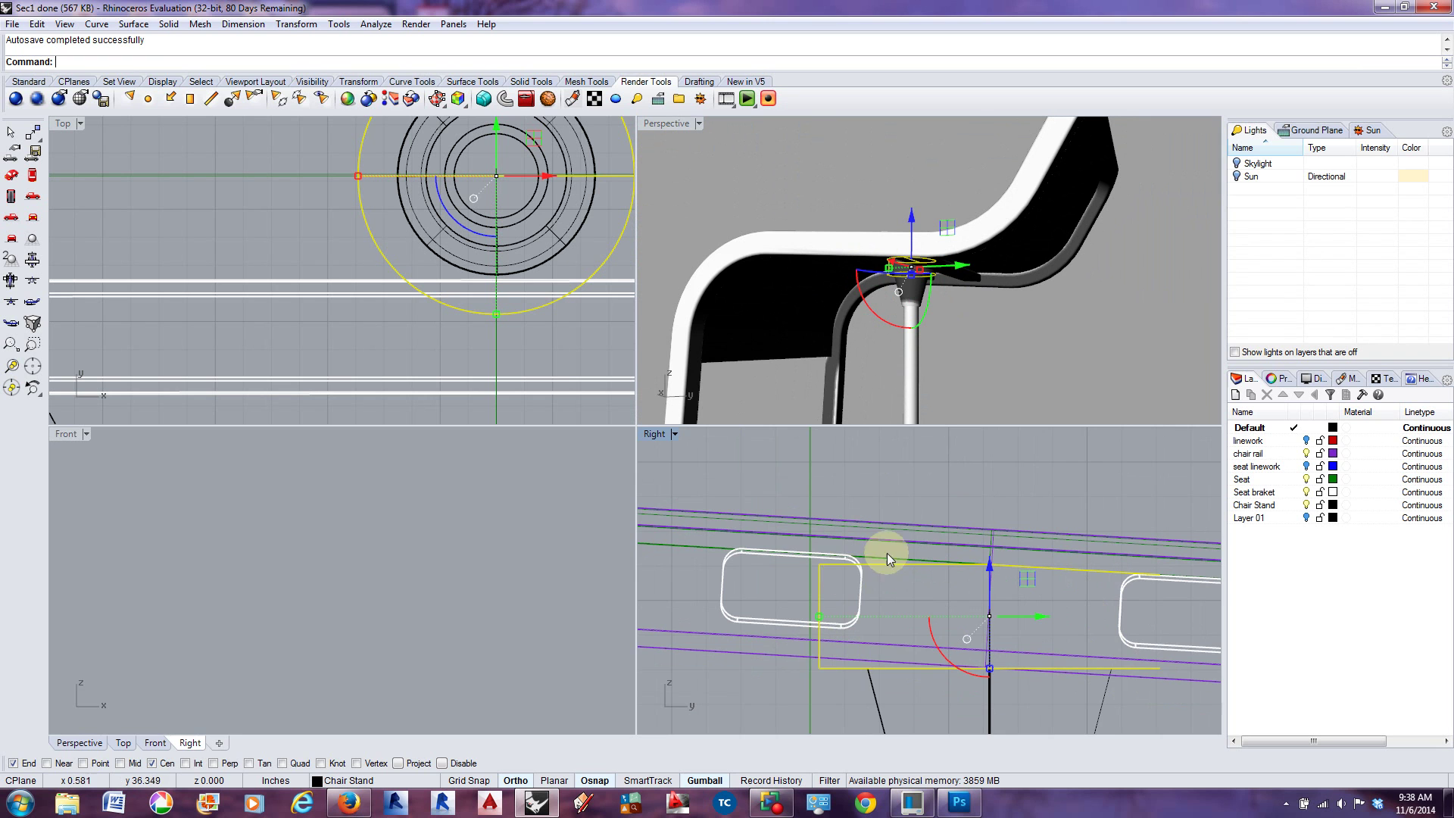
scroll(909, 553, down, 3)
click(1000, 466)
scroll(981, 606, up, 2)
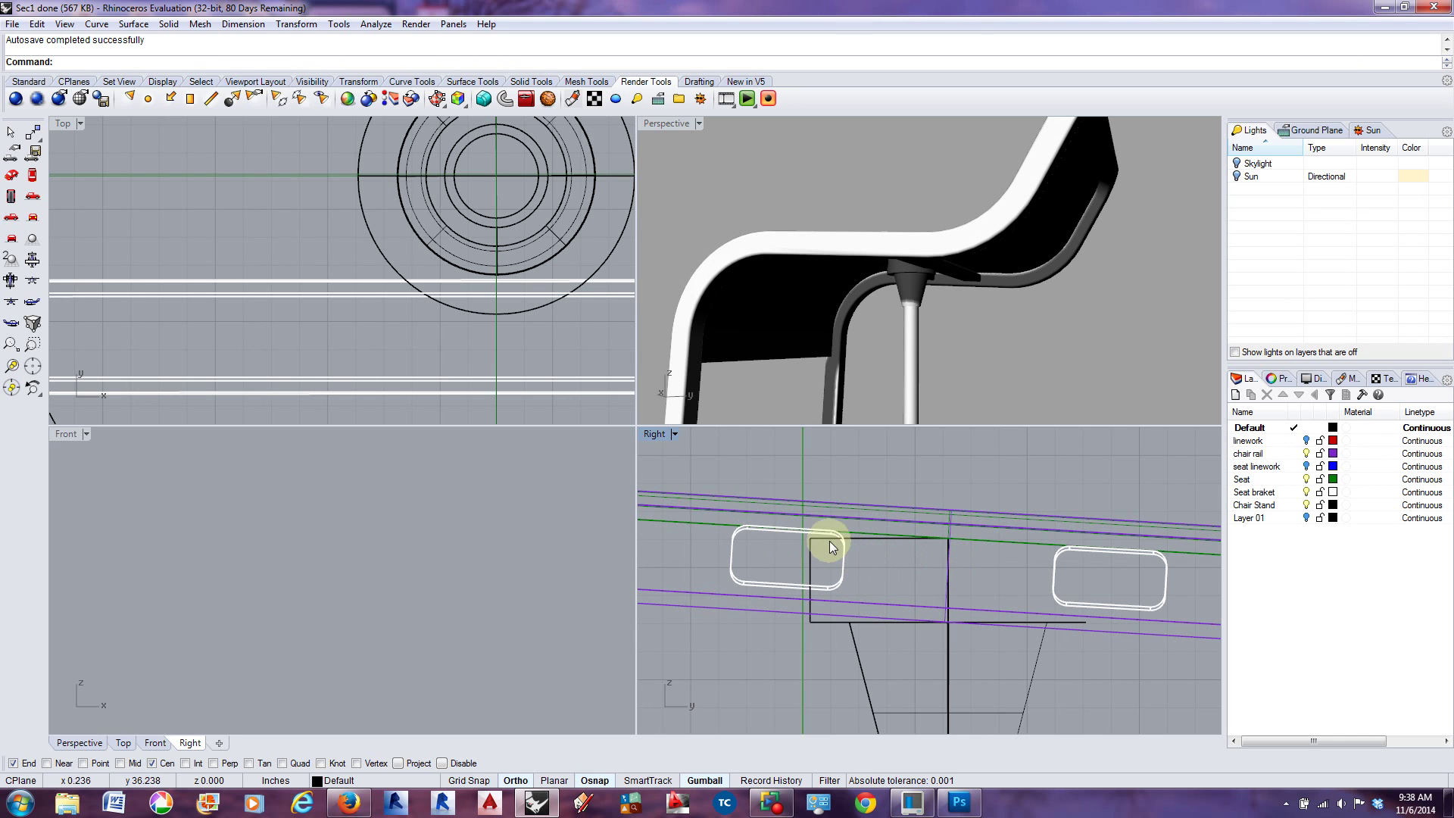
Review the whole stool and its stand in the right and perspective views
scroll(817, 530, down, 5)
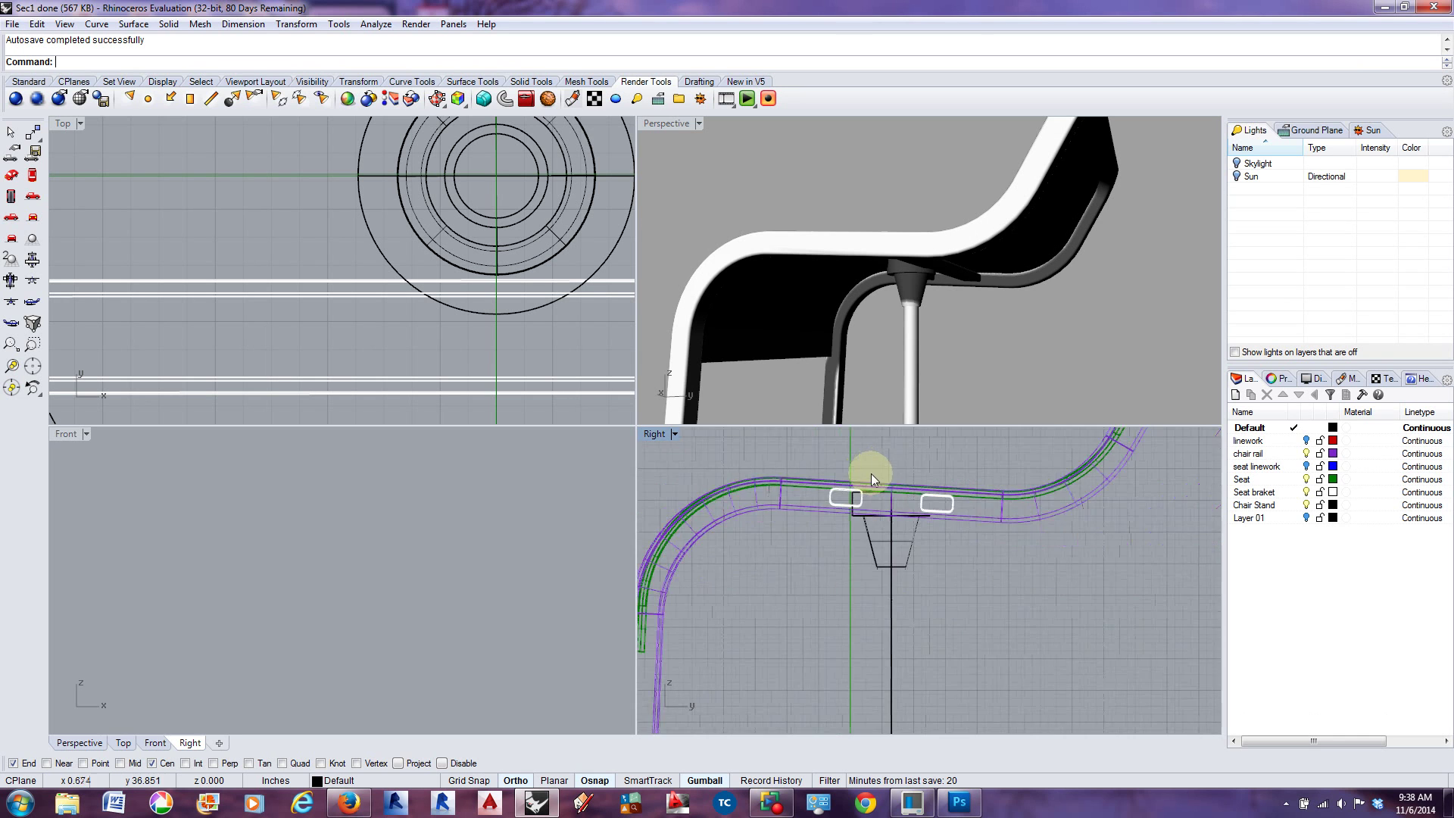
scroll(886, 515, up, 3)
scroll(915, 568, down, 2)
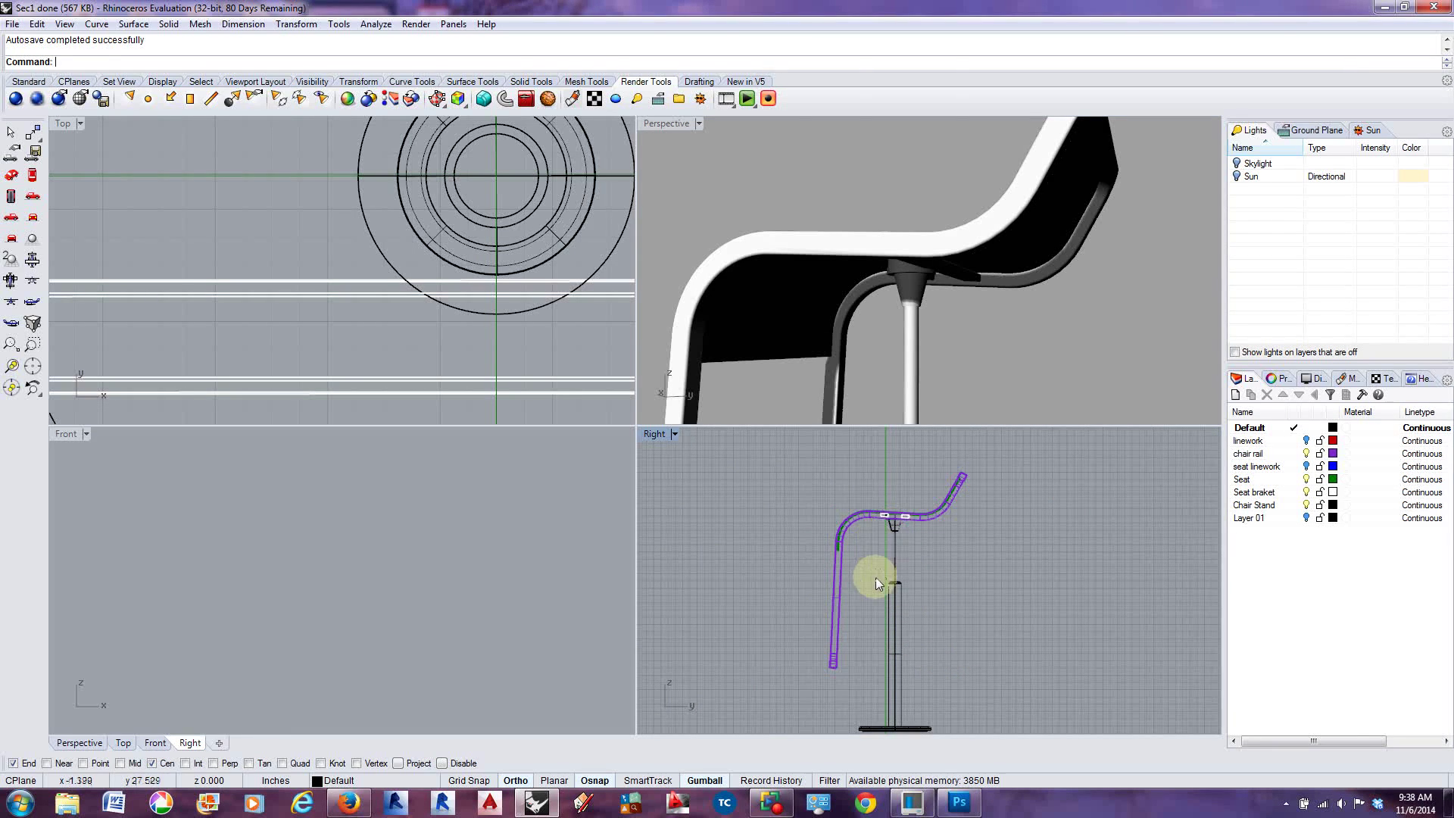
scroll(974, 318, down, 6)
scroll(978, 344, up, 3)
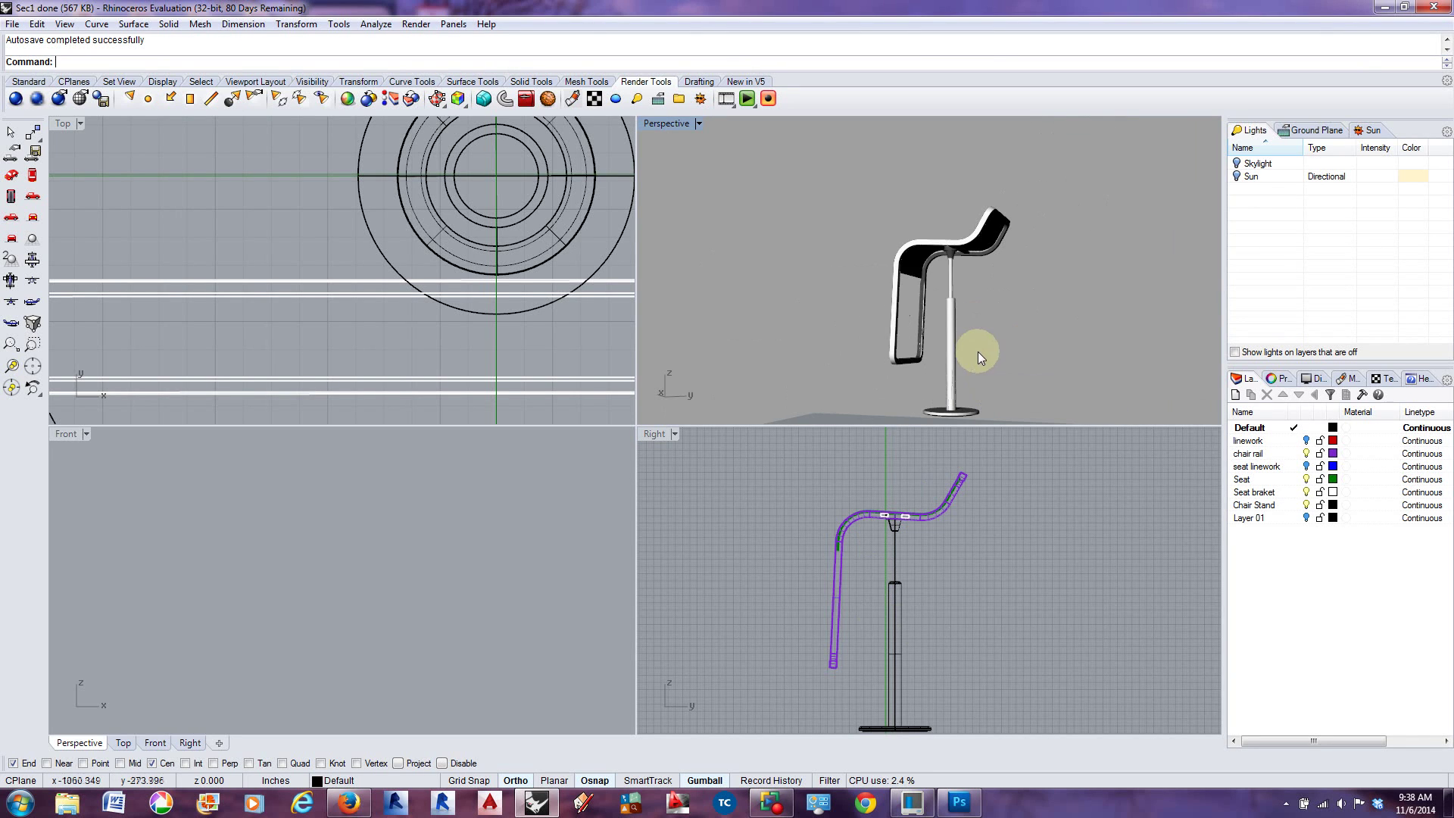
click(941, 289)
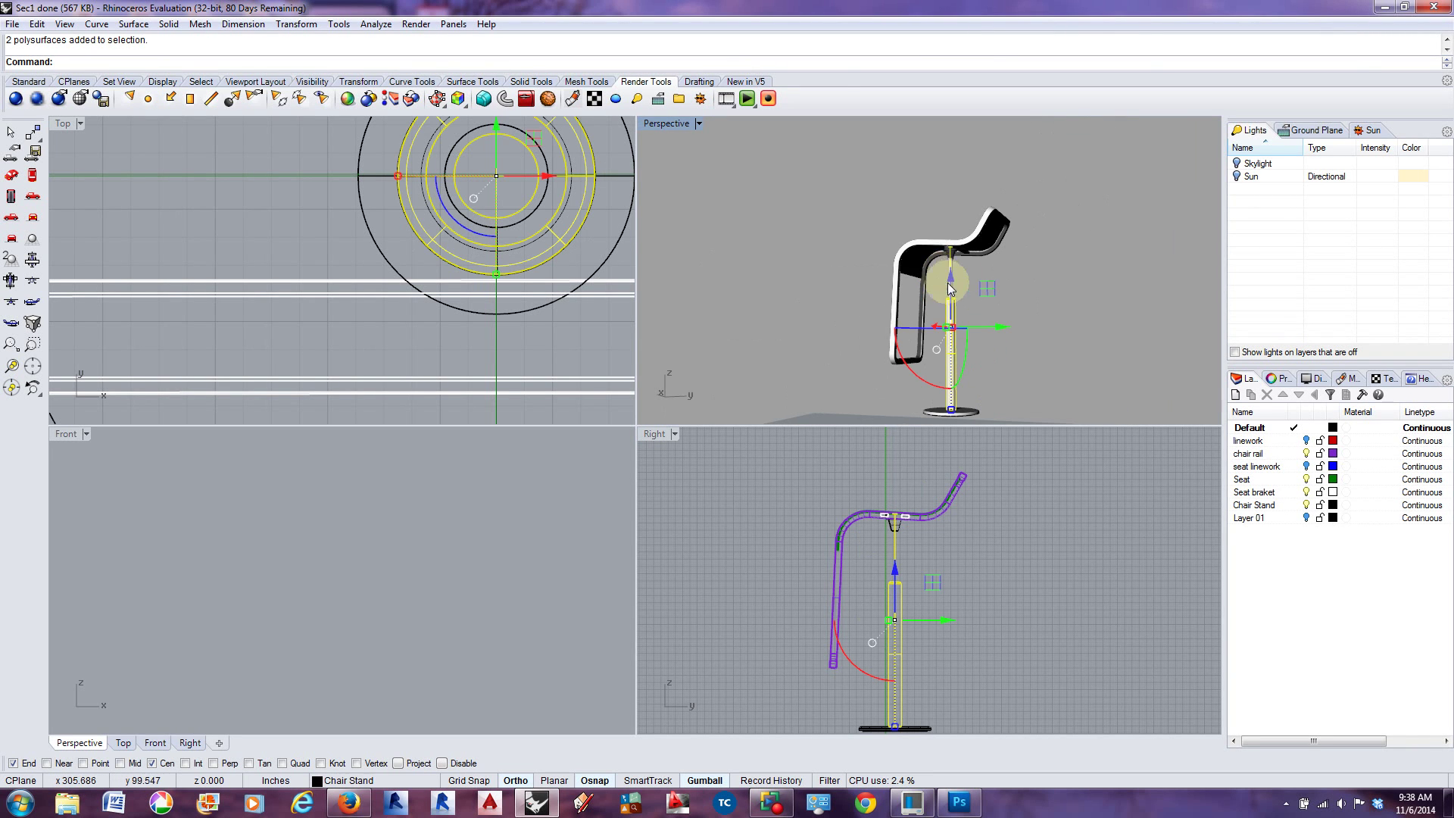
click(1069, 336)
drag(1049, 334, 1094, 353)
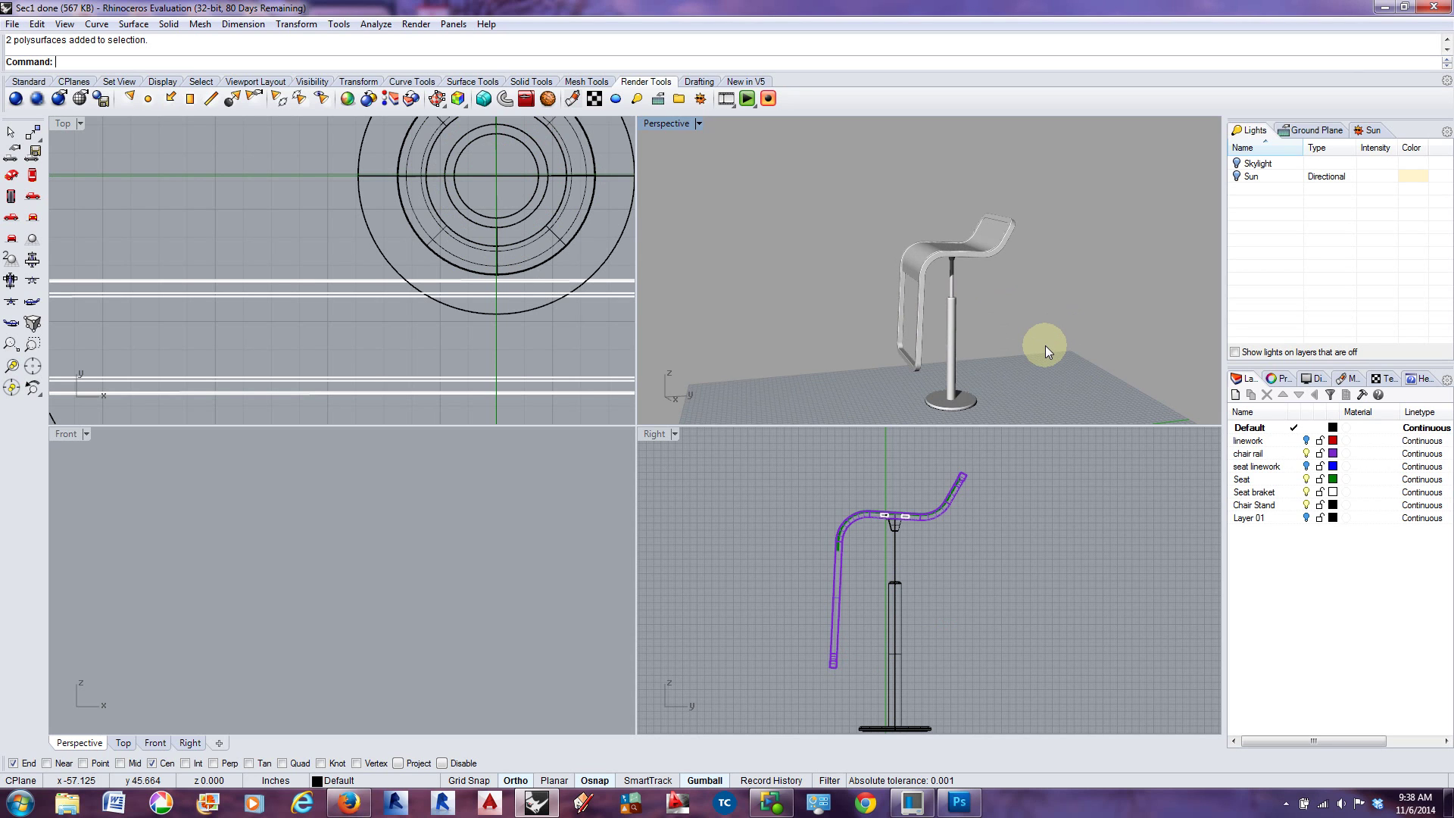
mouse_move(1063, 297)
mouse_down()
mouse_move(1032, 220)
mouse_move(1045, 266)
mouse_move(1026, 286)
mouse_move(1072, 297)
mouse_up()
Assign the chair rail's material by object and give it the Silver material from the Metal library folder
click(1278, 378)
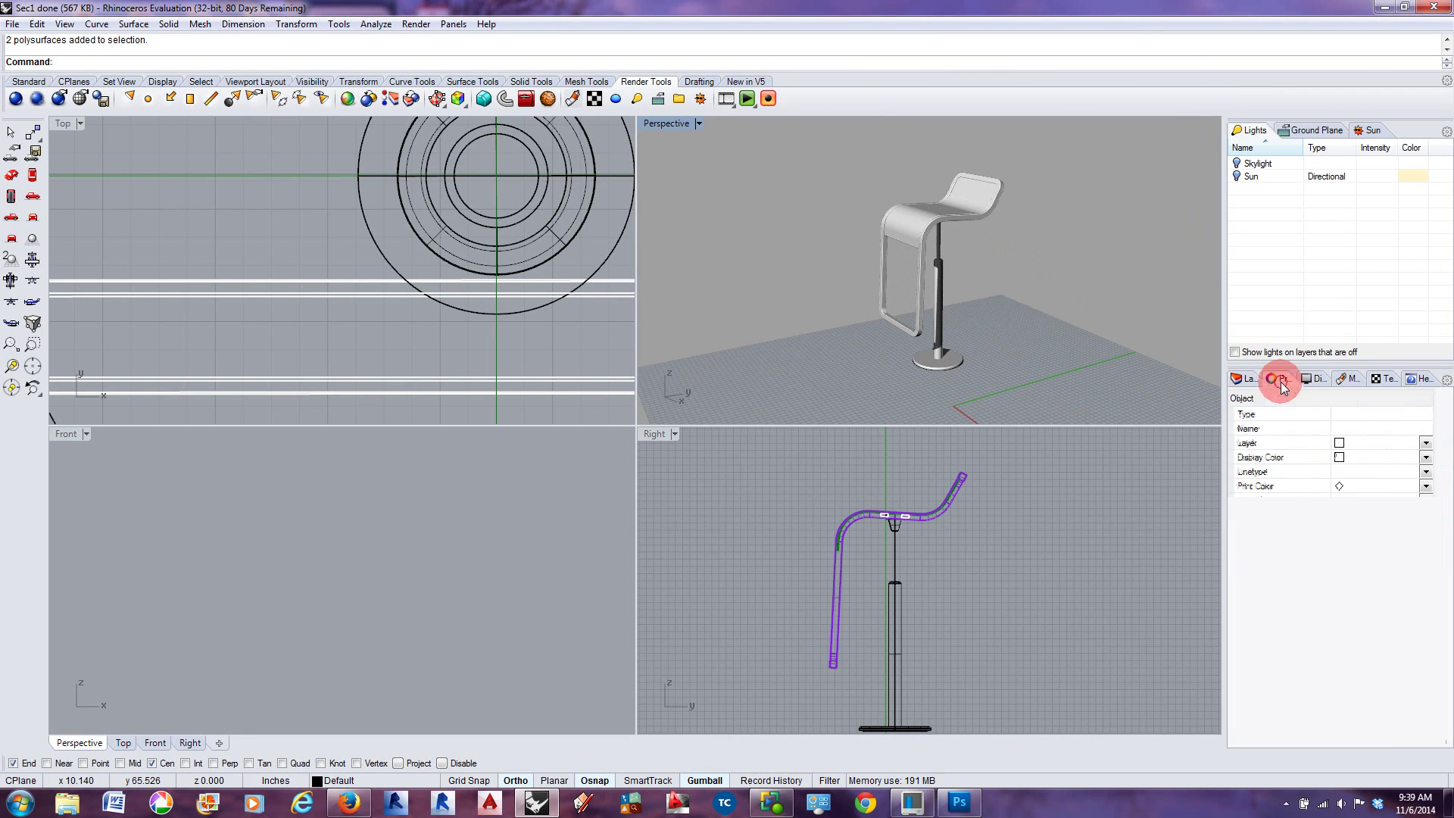
click(1244, 378)
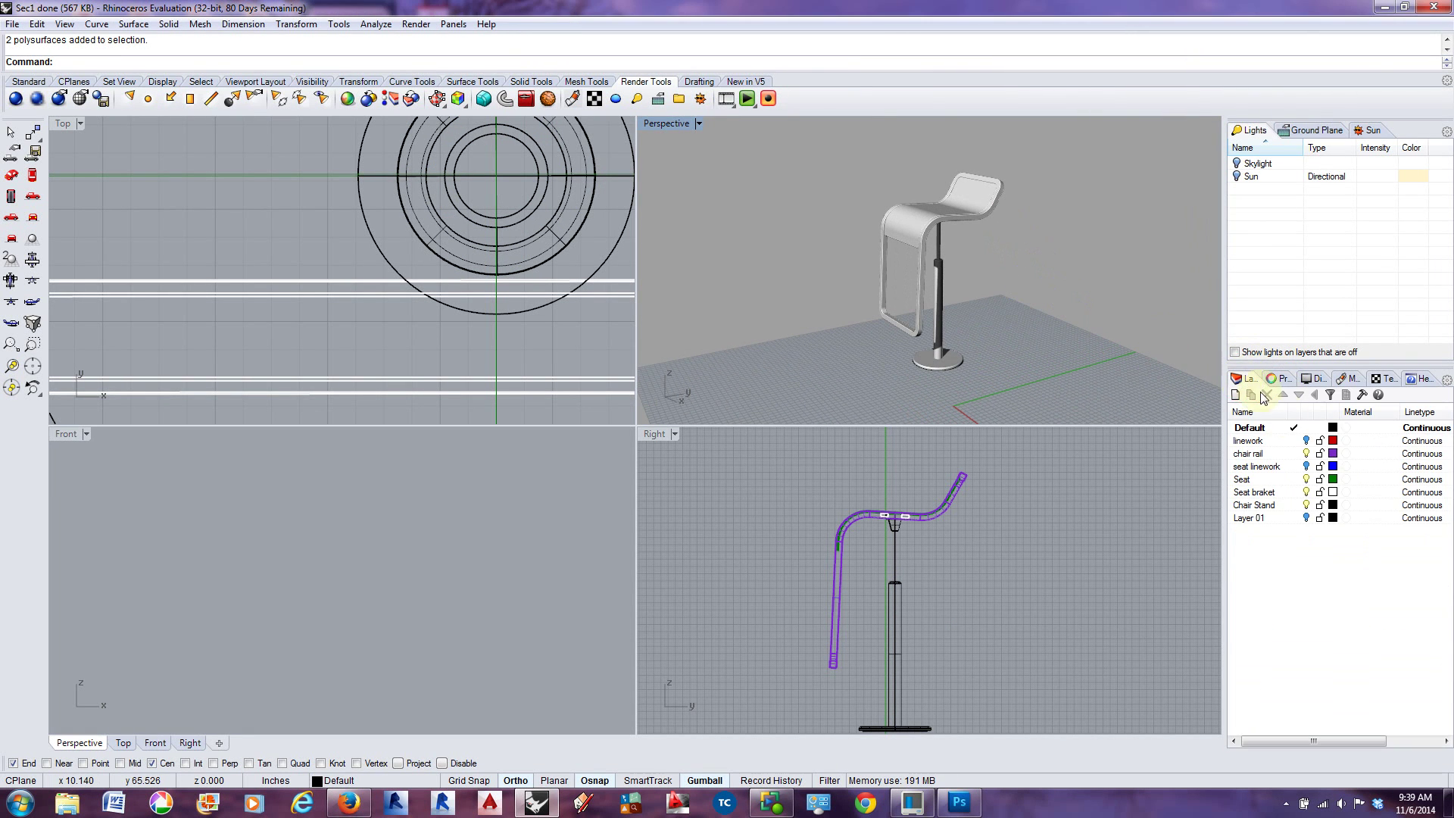
click(920, 288)
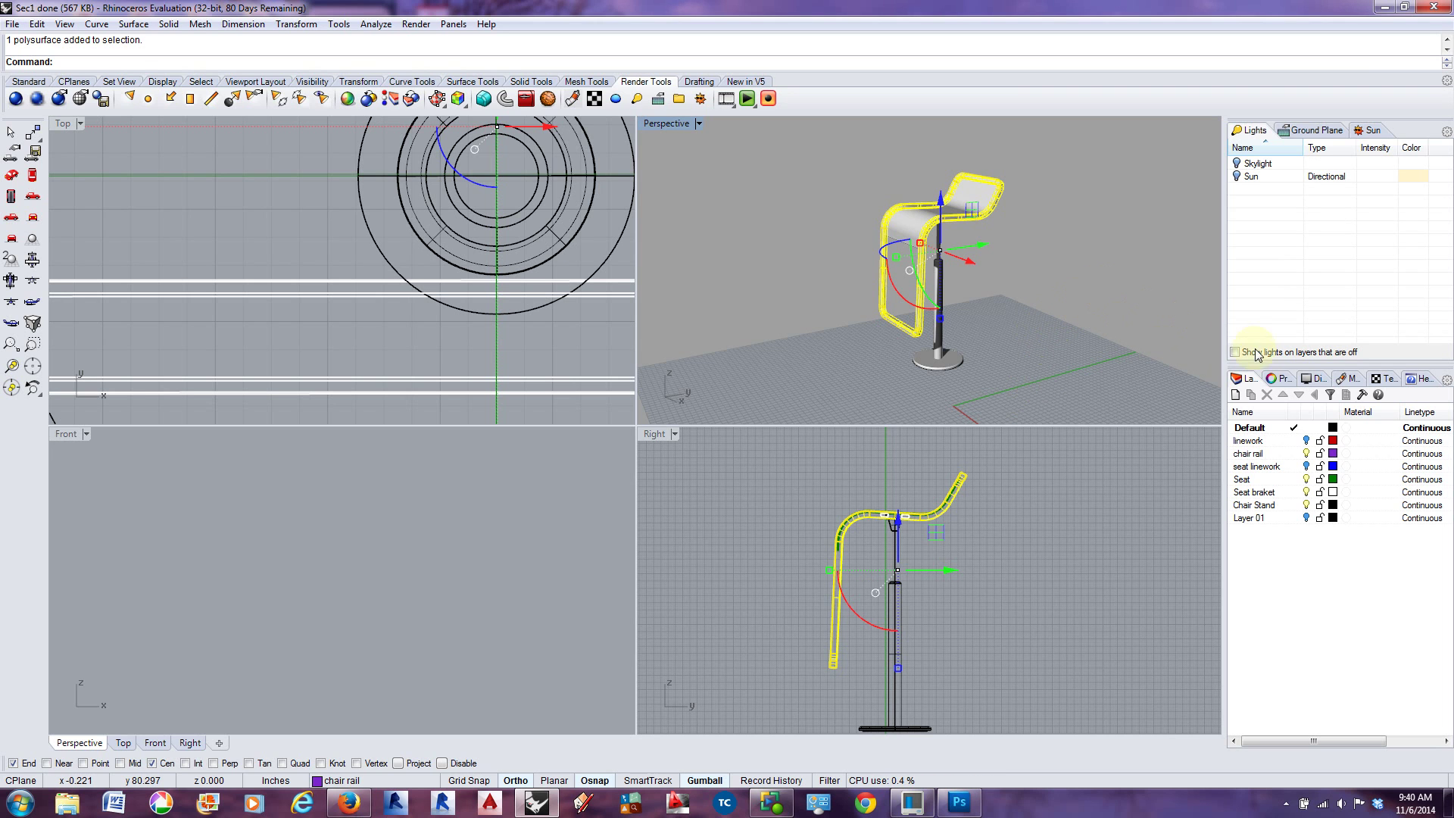
click(1278, 378)
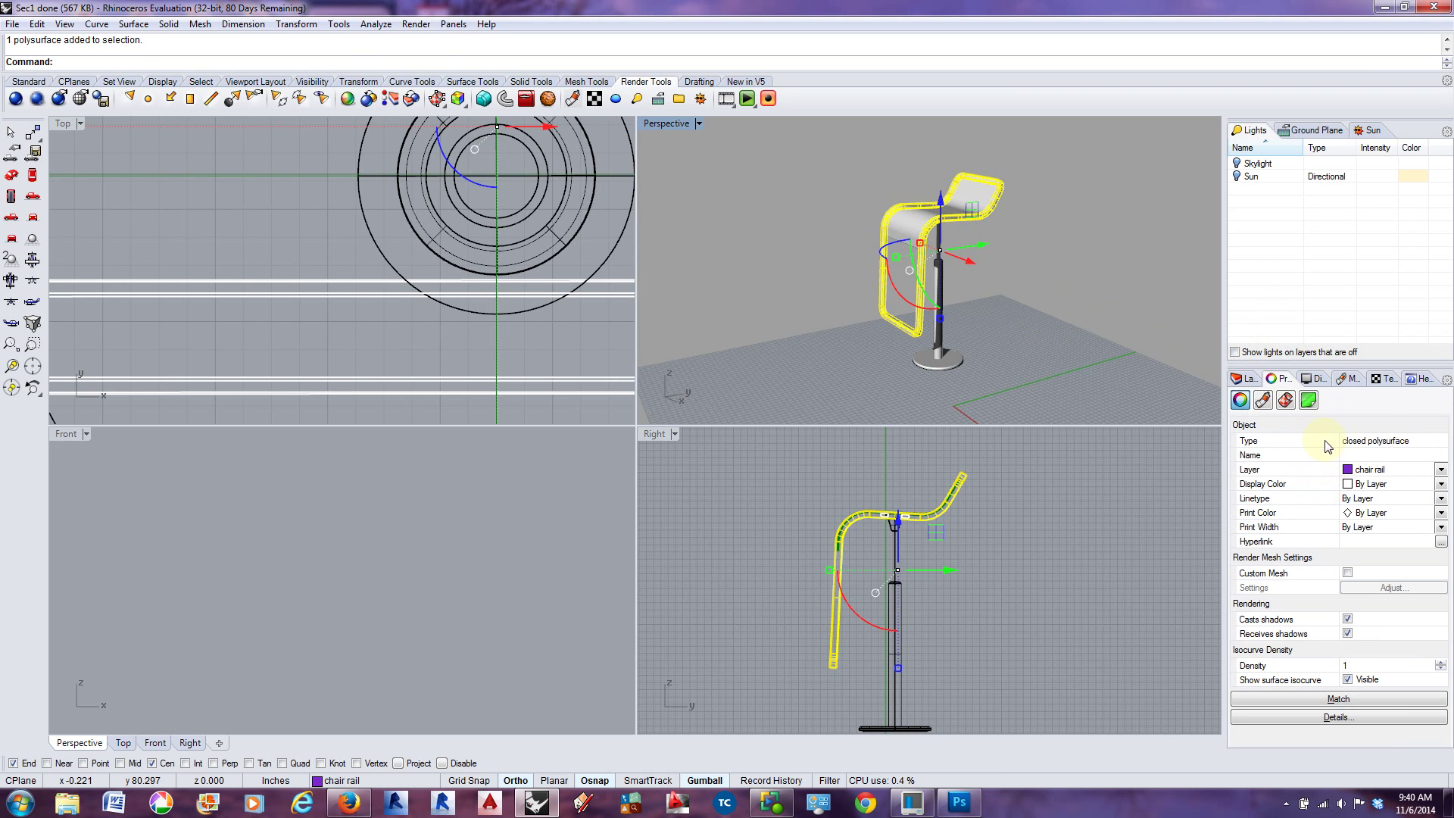
click(1263, 399)
click(1331, 421)
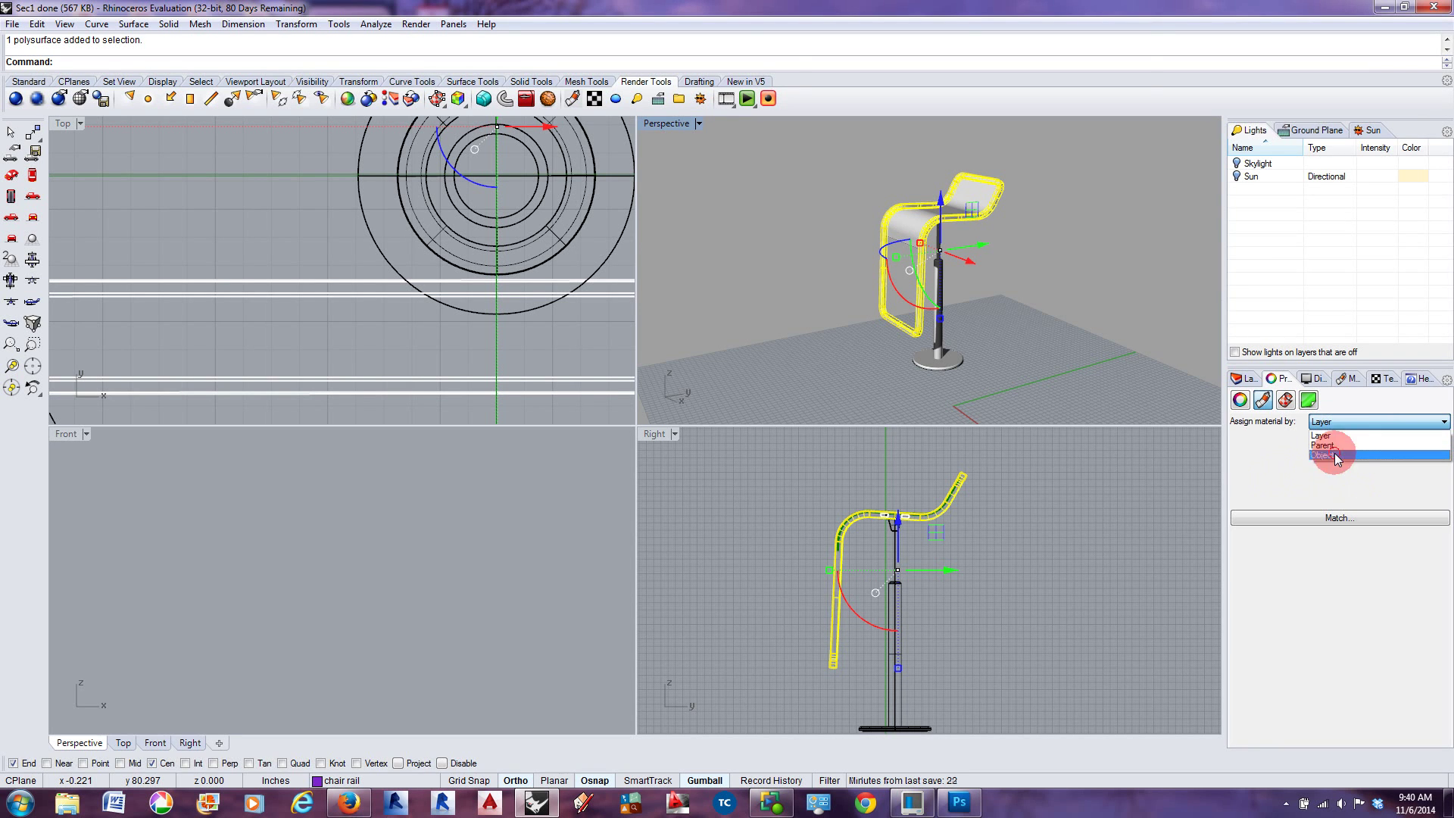
click(1334, 455)
click(1252, 478)
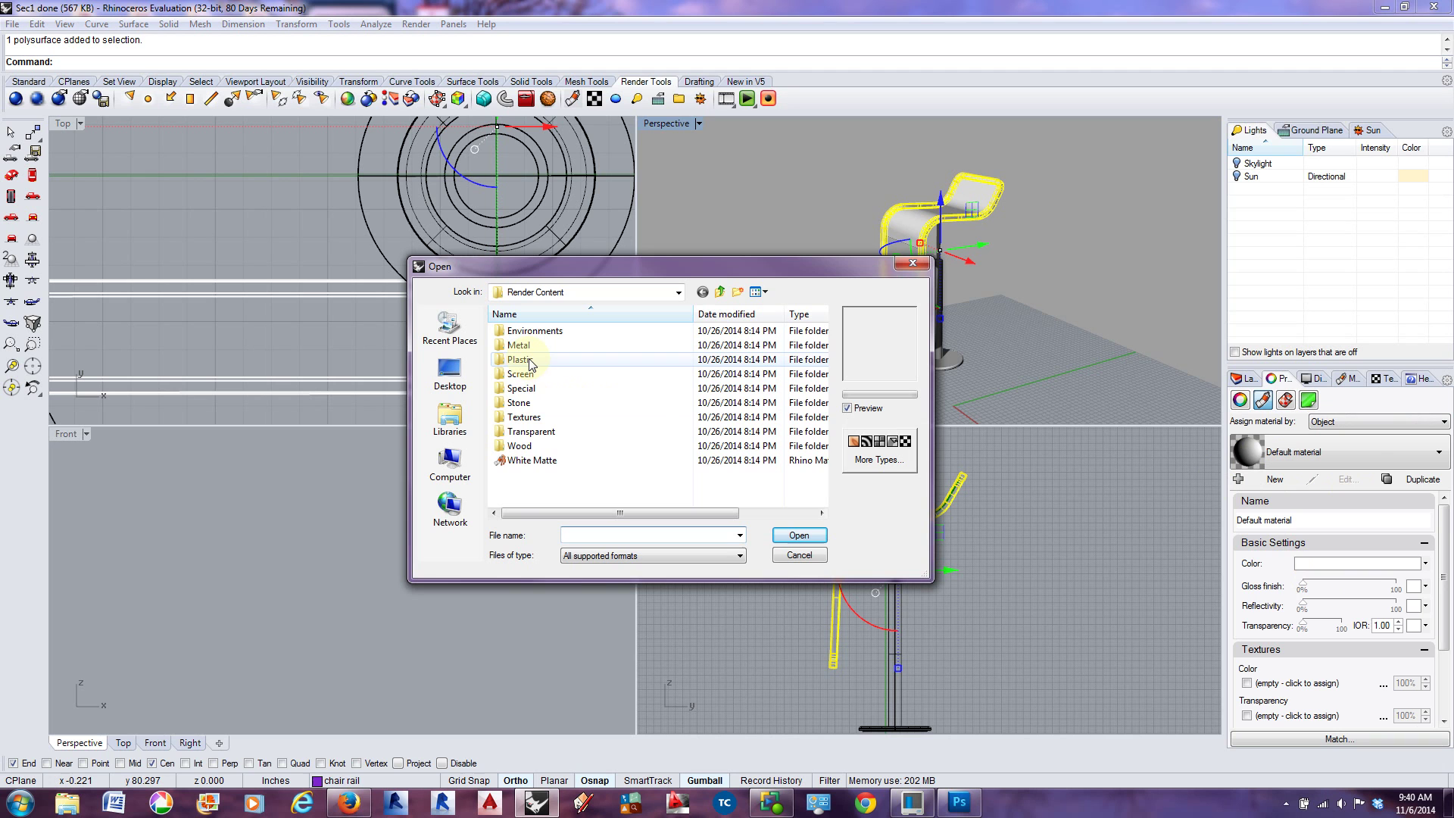
double_click(519, 346)
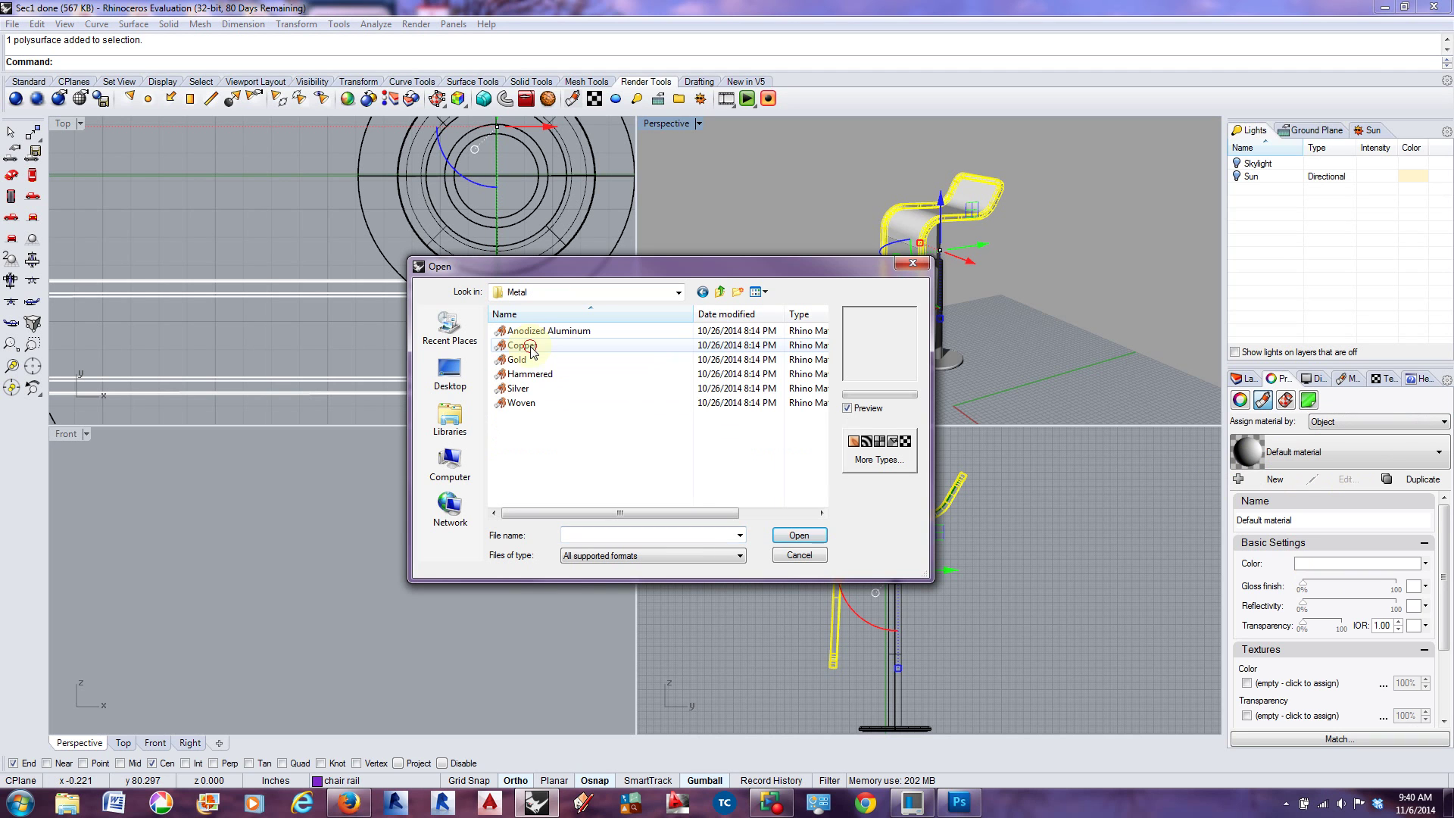
click(519, 388)
click(799, 535)
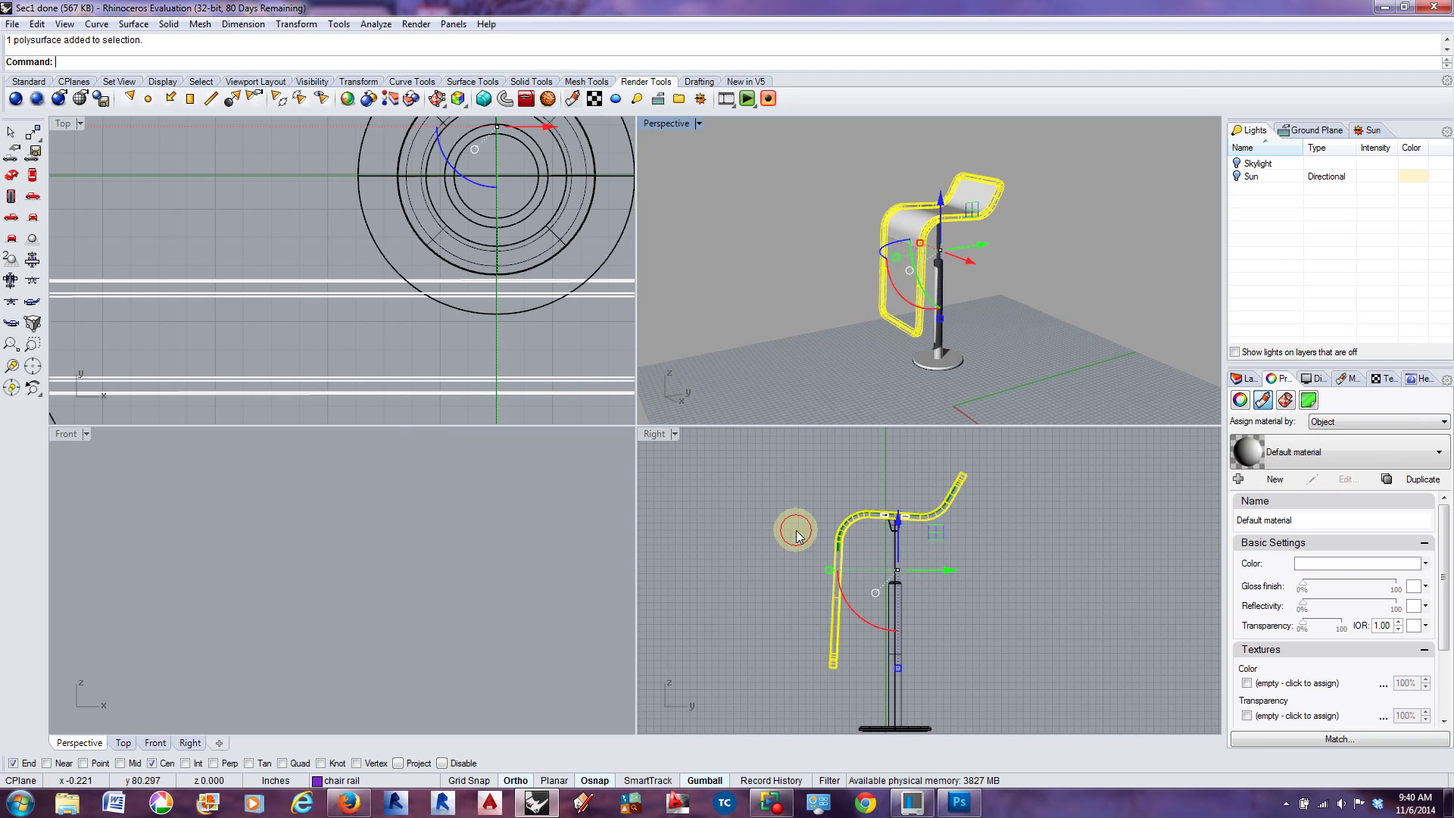
click(1044, 292)
Assign the chair stand parts' material by object and apply the existing Silver material to them
drag(994, 293, 971, 366)
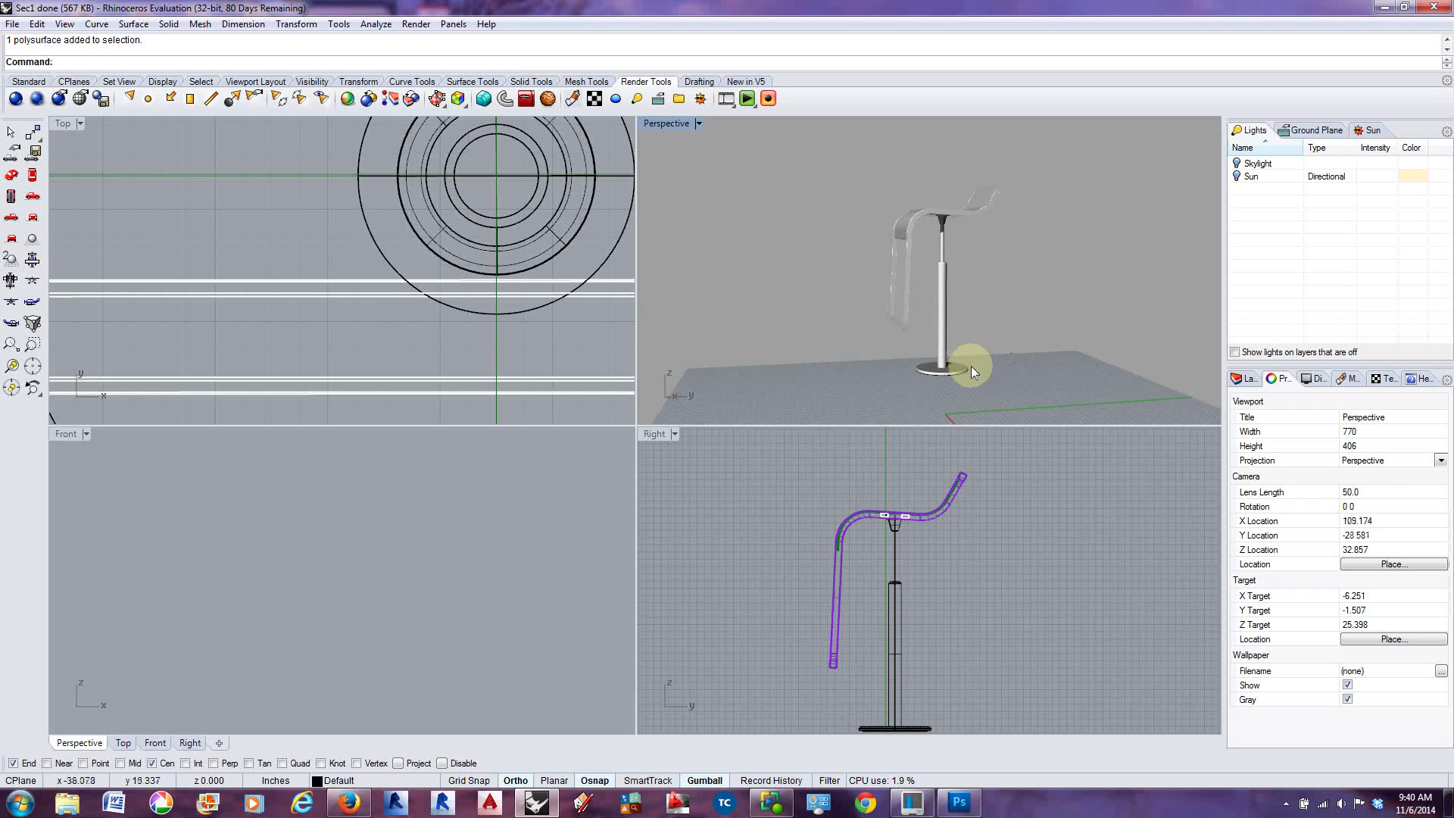
click(930, 227)
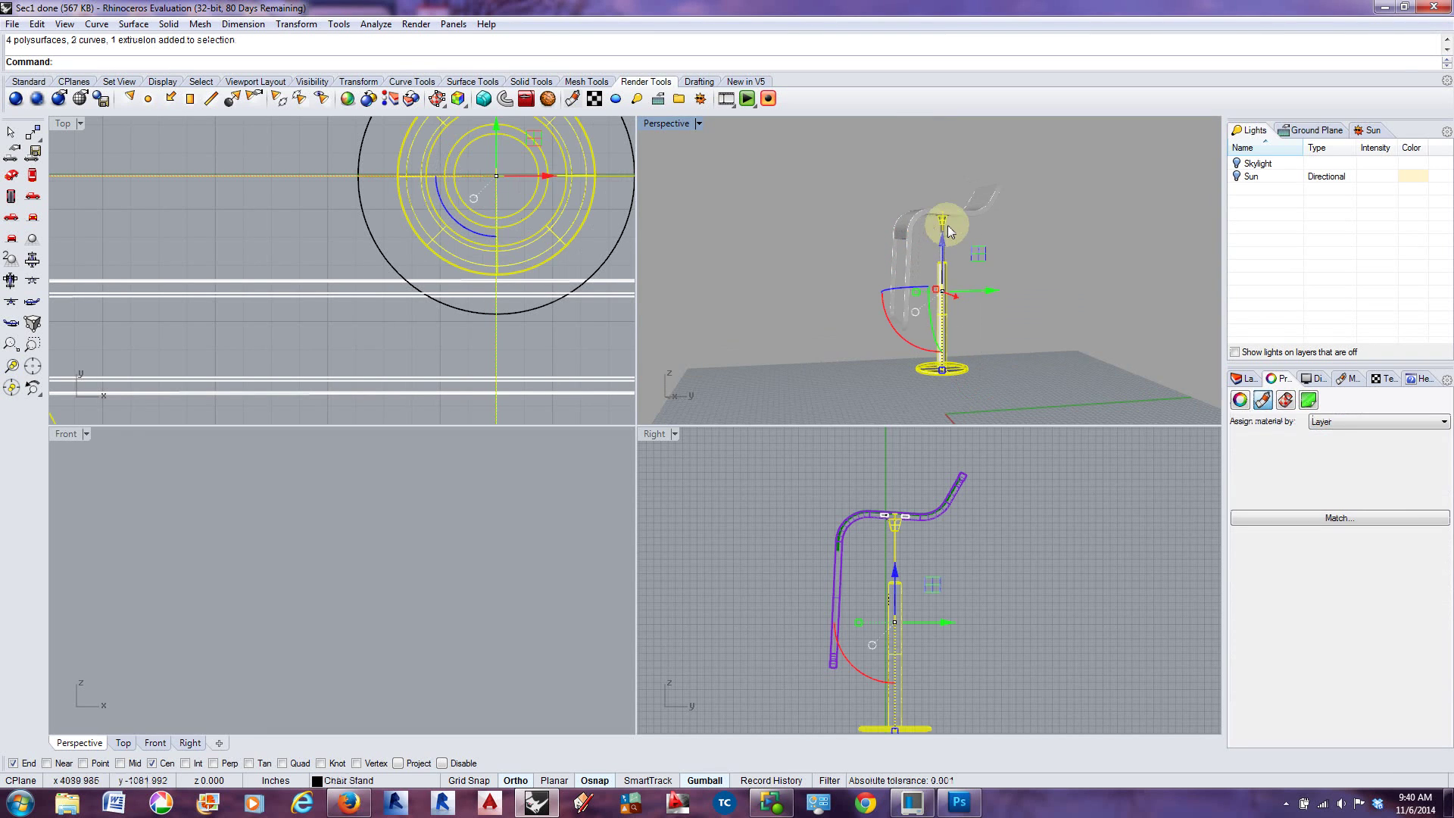
scroll(950, 220, up, 5)
scroll(1056, 333, down, 3)
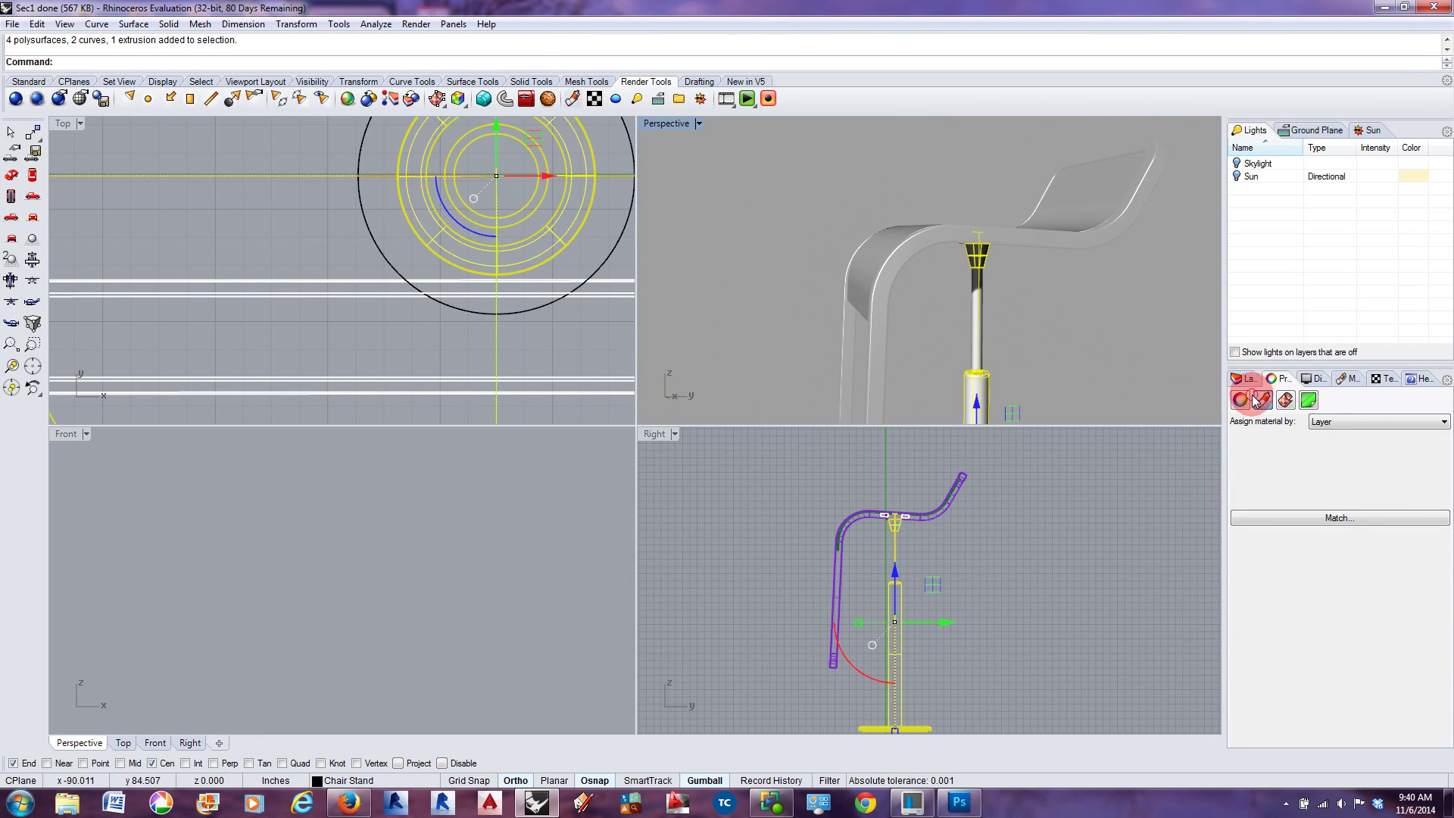
click(1327, 423)
click(1323, 430)
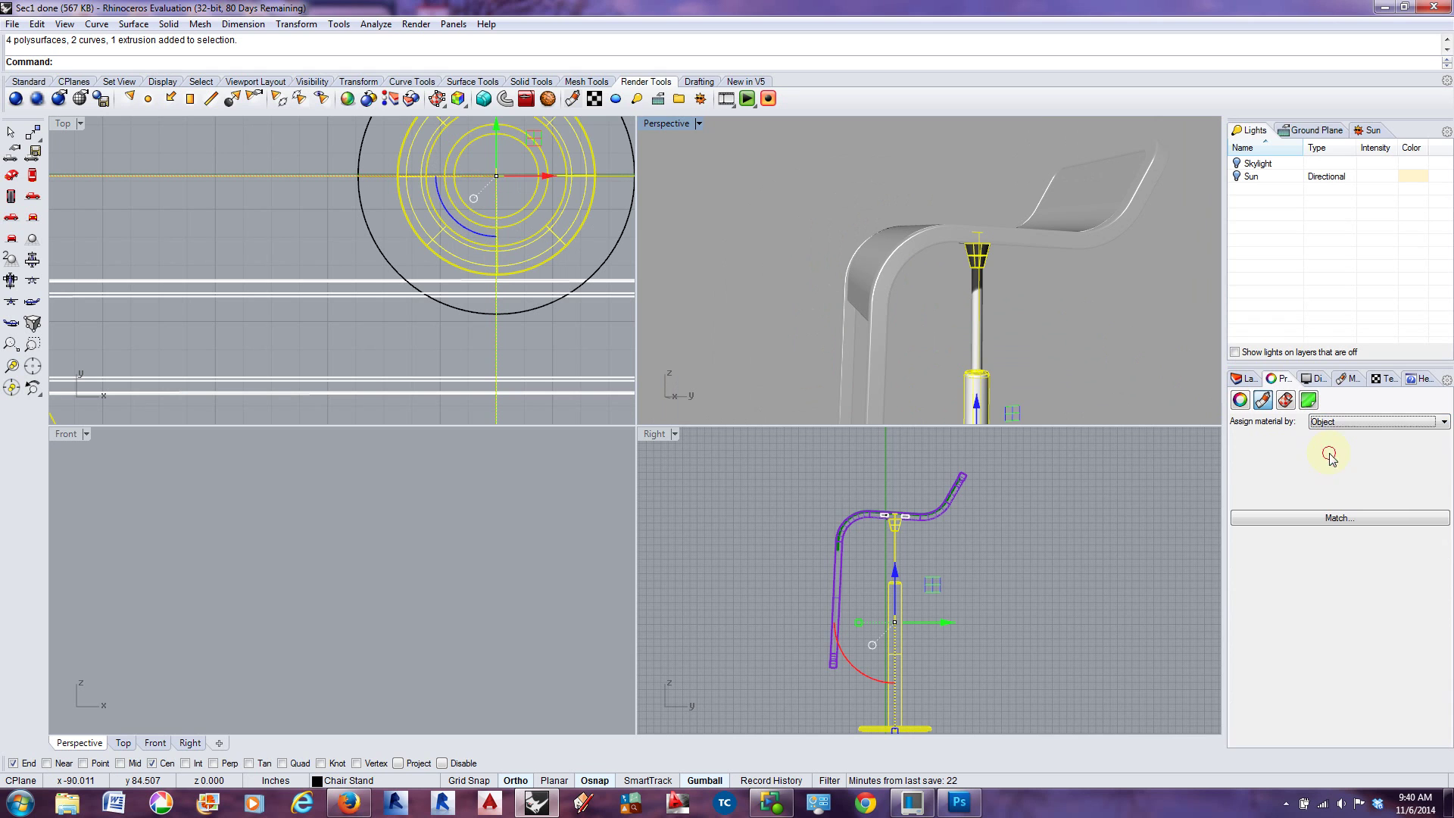
click(1287, 451)
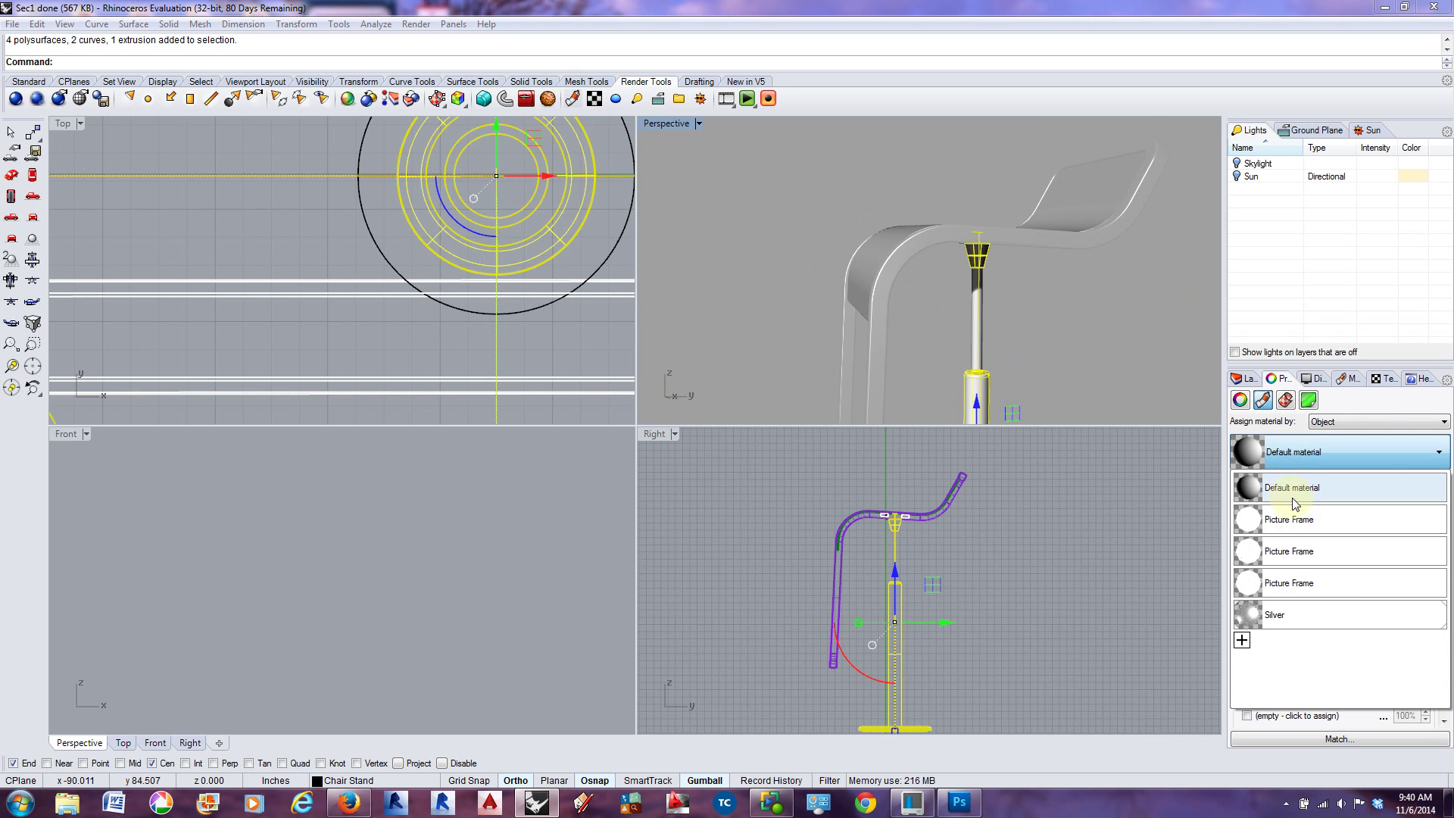
click(1298, 620)
click(1049, 319)
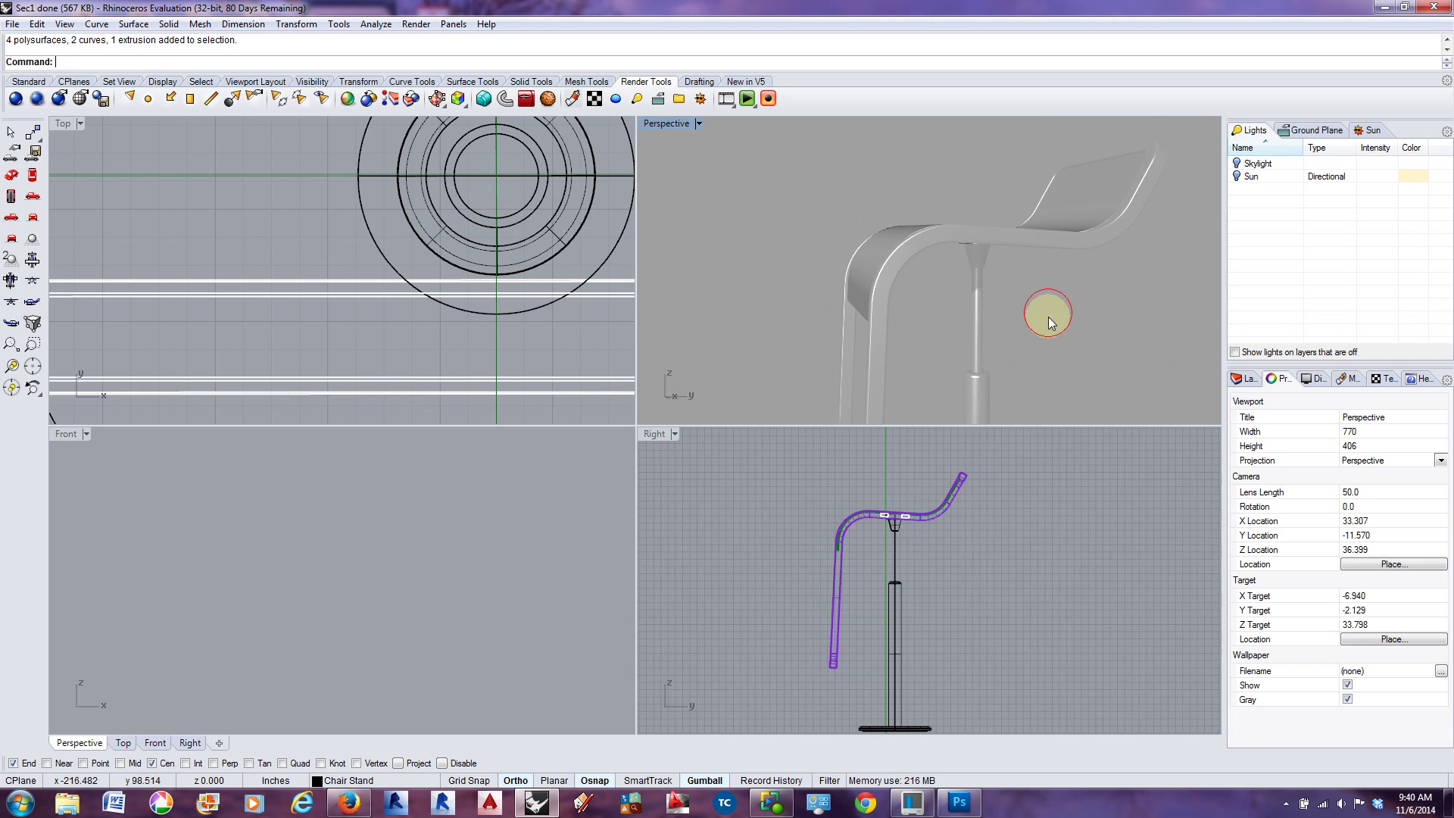
drag(1046, 299, 993, 238)
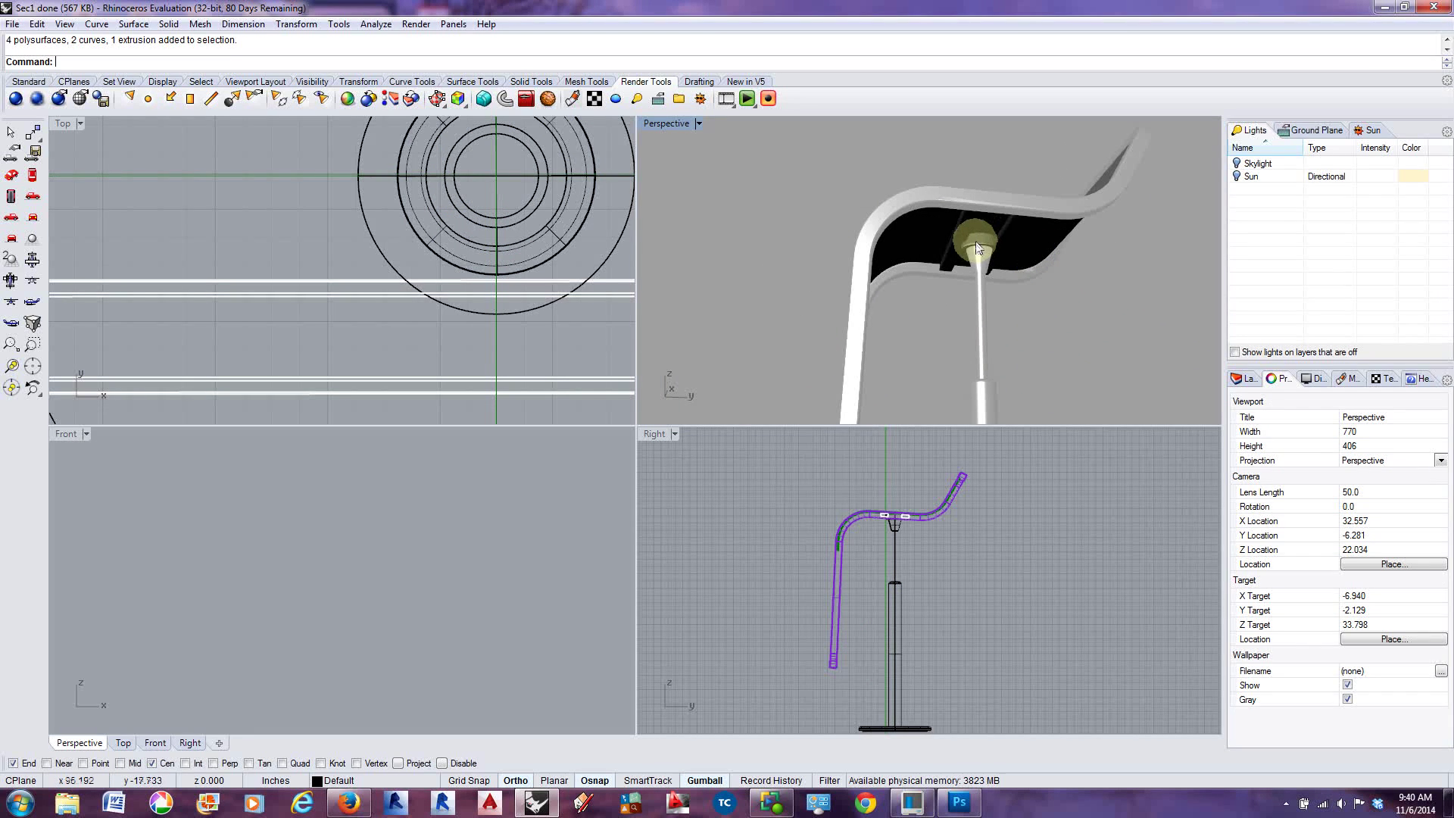
Assign the material of the stand's mounting disc beneath the seat by object and apply the existing Silver material
click(977, 249)
click(1345, 422)
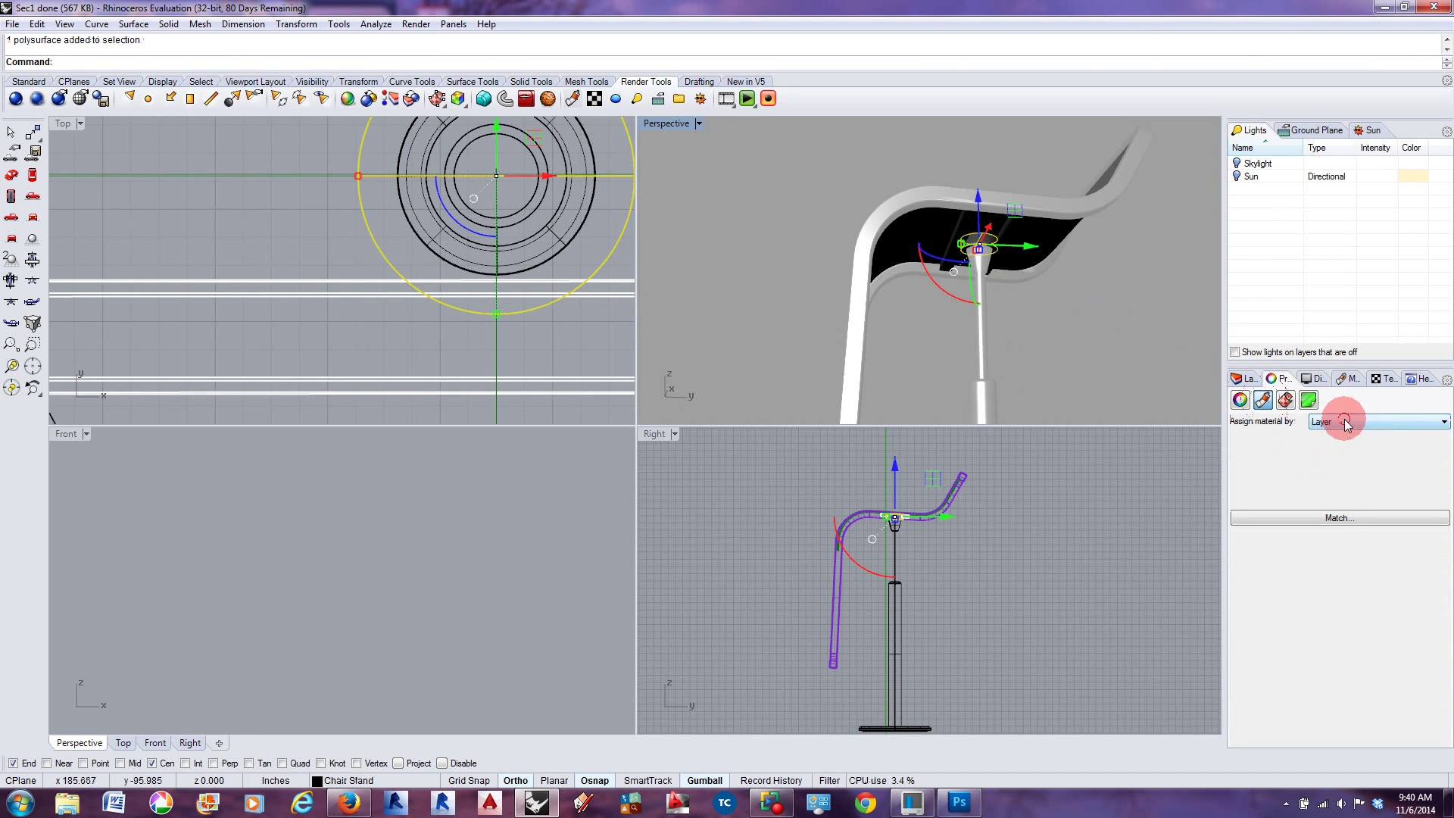
click(1342, 453)
click(1290, 458)
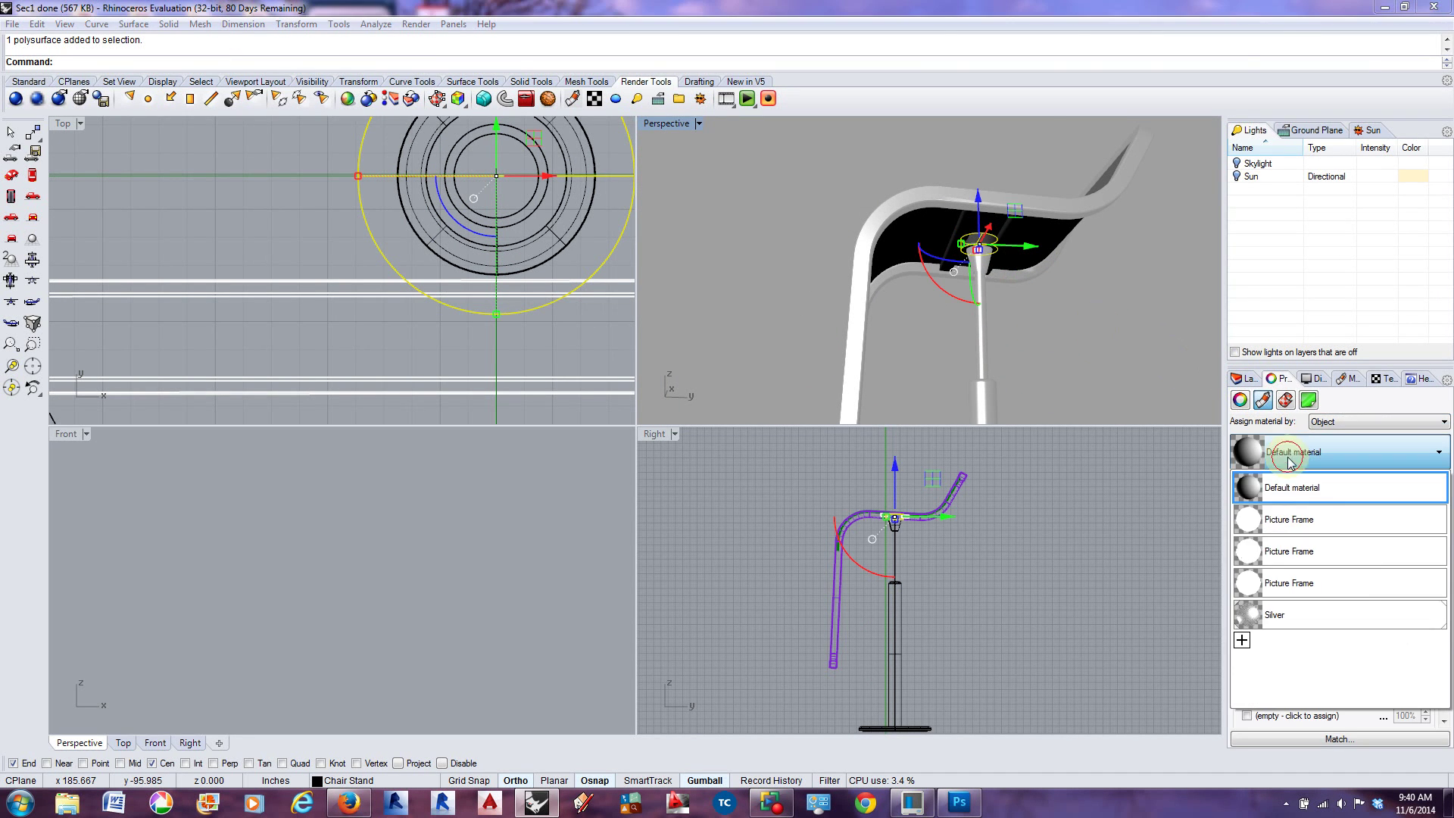
click(1257, 612)
click(1098, 356)
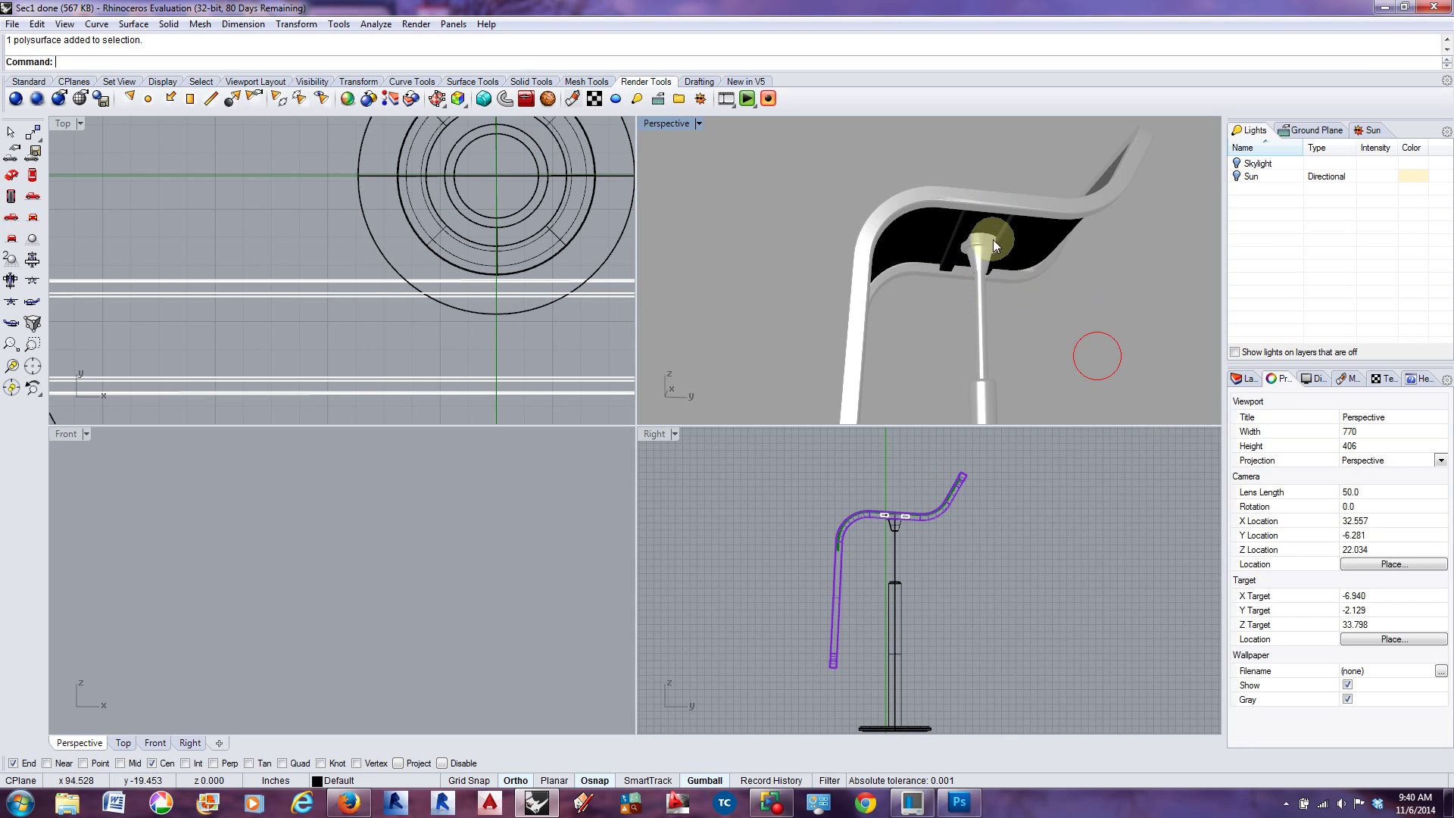
Assign the material of the two seat brackets by object and apply the existing Silver material to them
scroll(984, 235, up, 2)
click(965, 234)
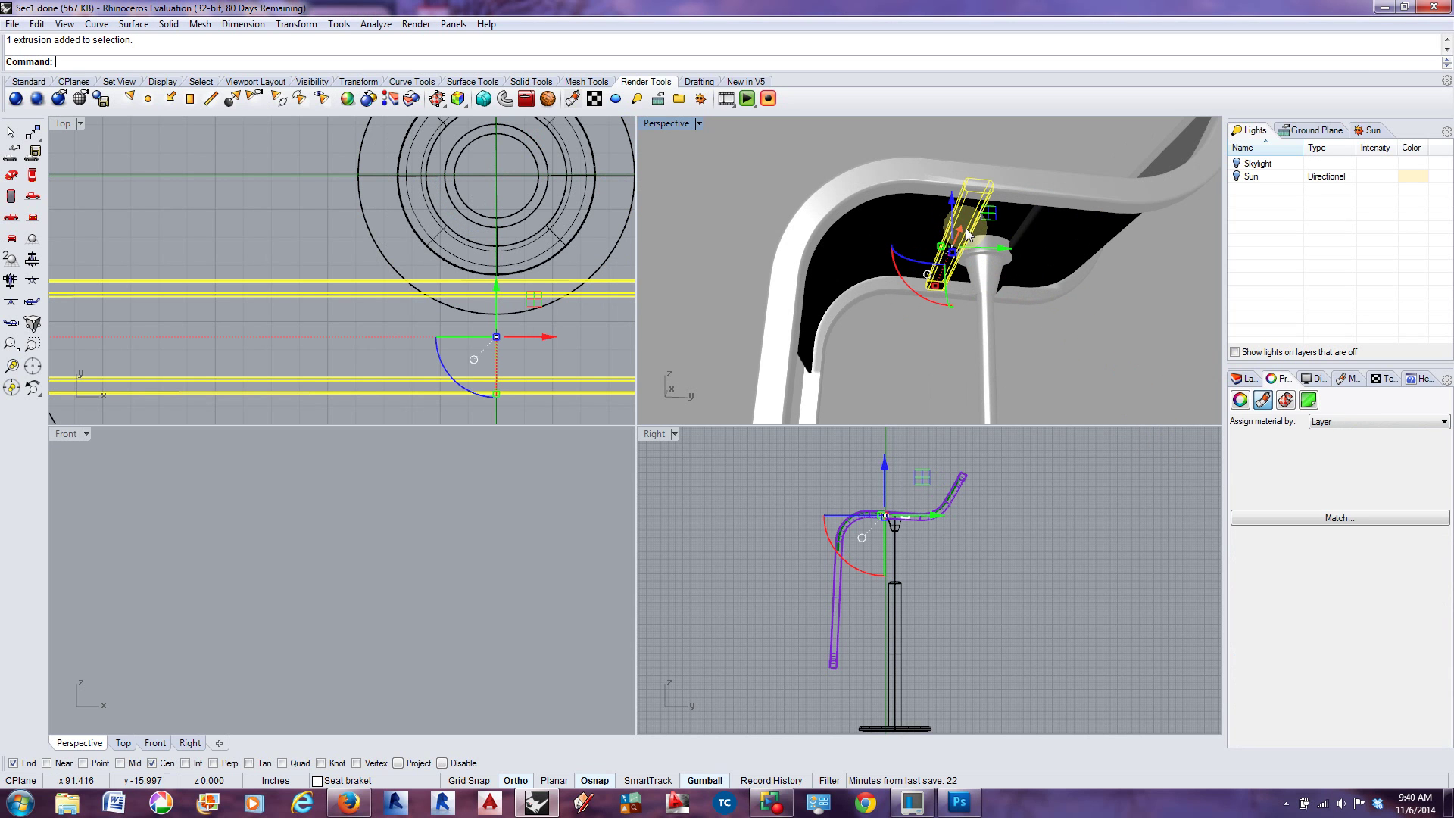
drag(1032, 225, 1073, 305)
click(1363, 421)
click(1359, 446)
click(1292, 459)
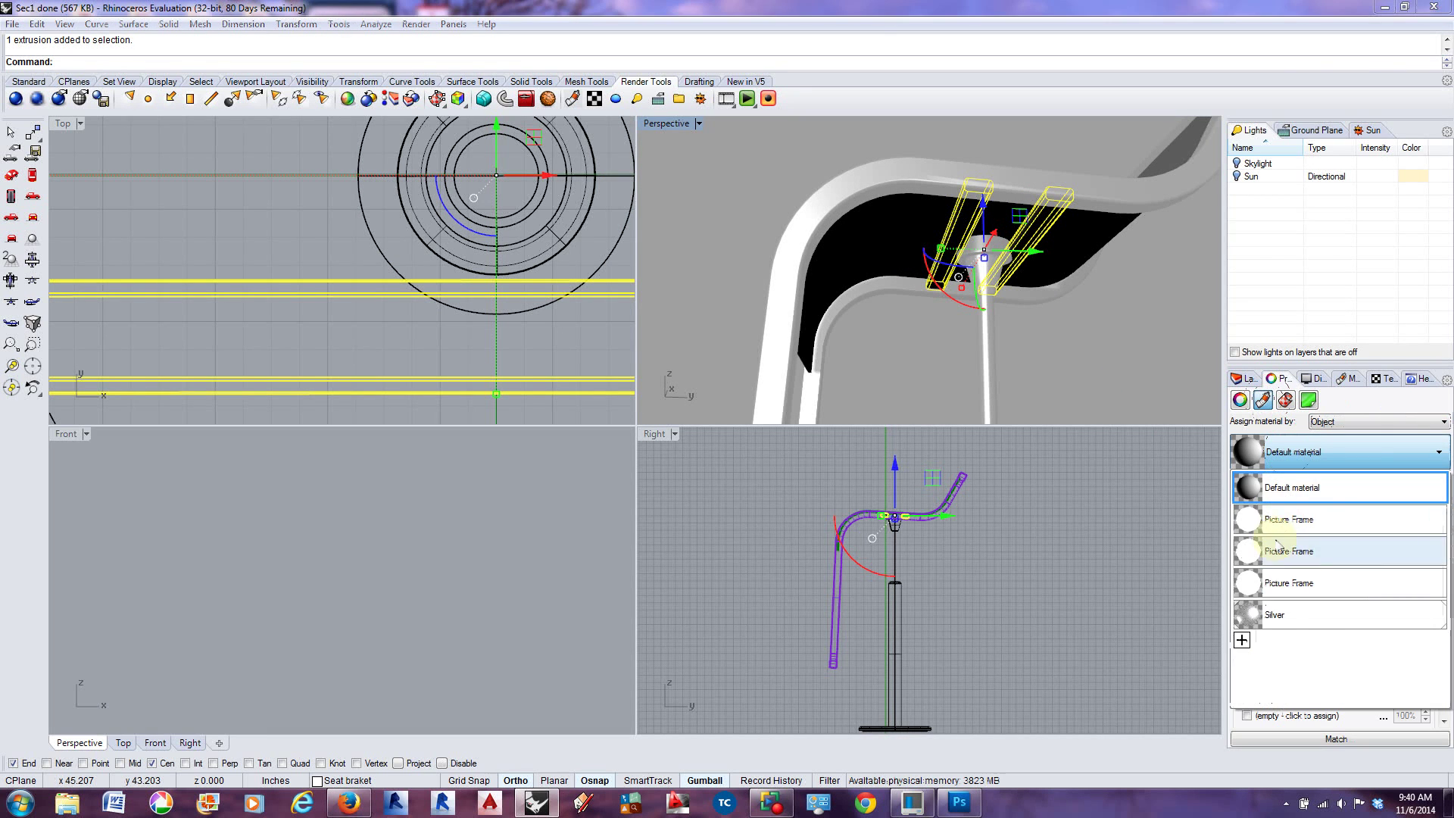
click(1263, 603)
click(1121, 331)
Assign the seat's material by object and give it the Cherry Polished material from the Wood library folder
scroll(1074, 253, down, 5)
drag(1074, 253, 1048, 412)
click(998, 224)
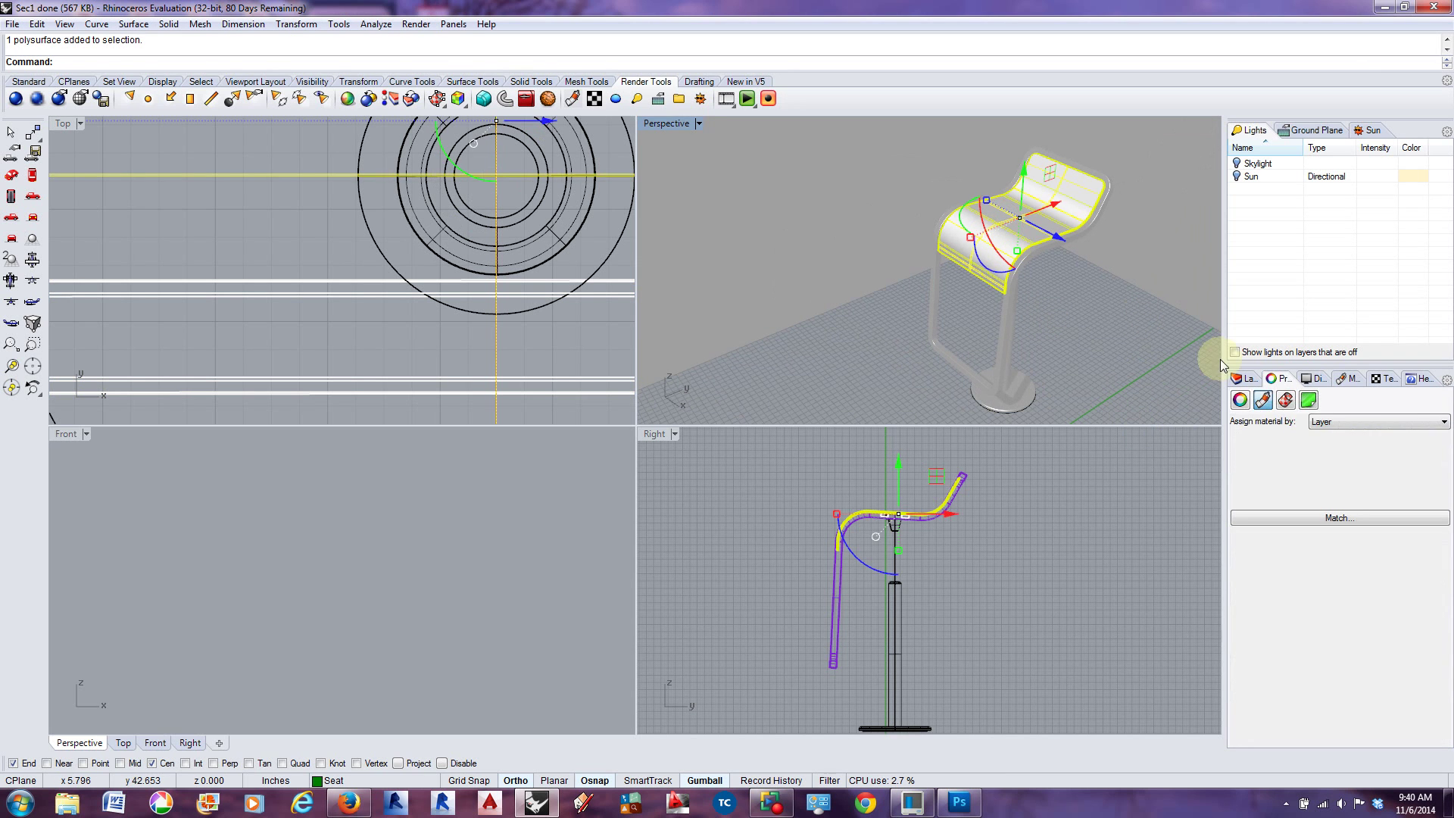
click(1317, 422)
click(1321, 453)
click(1284, 477)
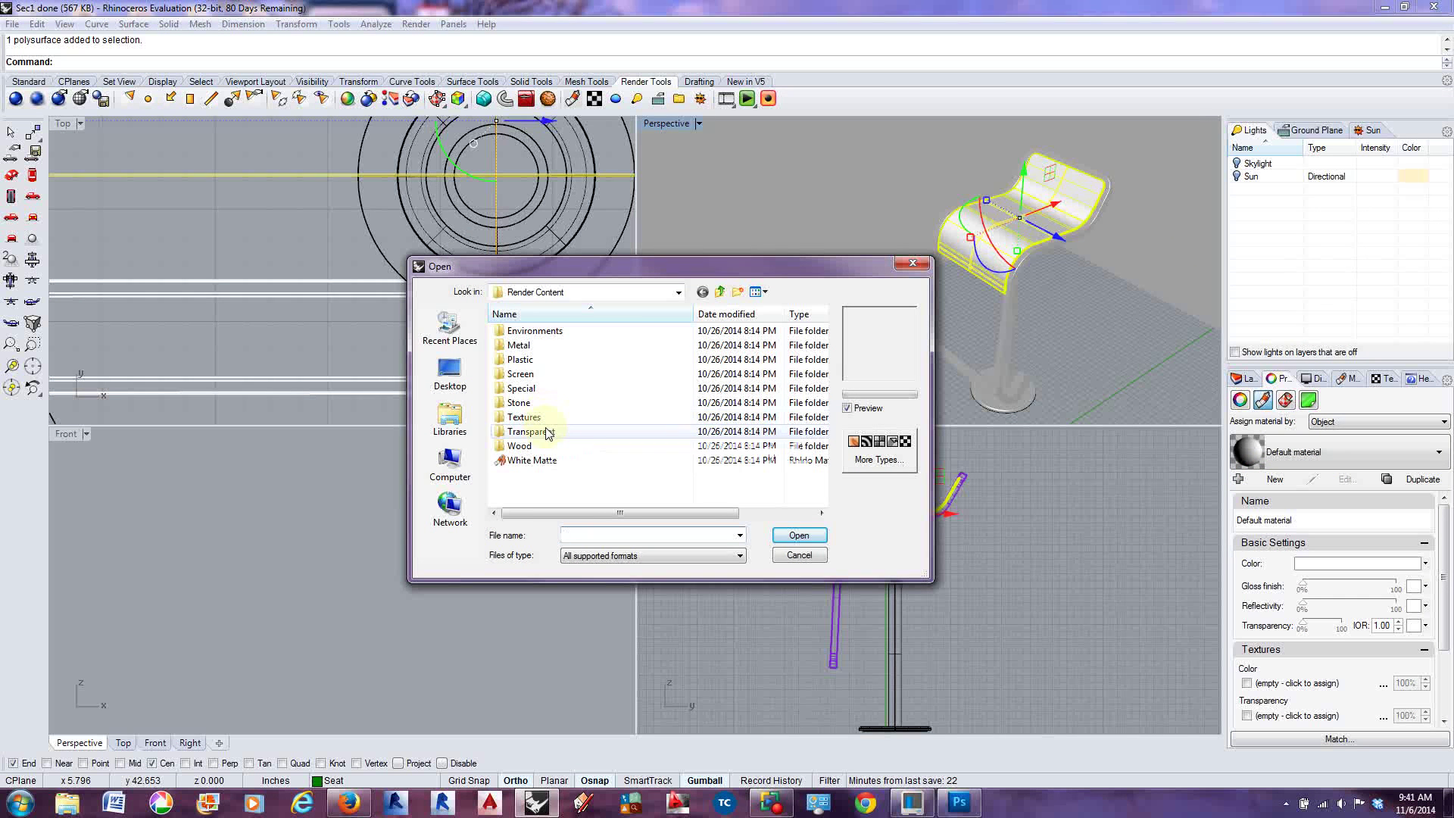
double_click(538, 447)
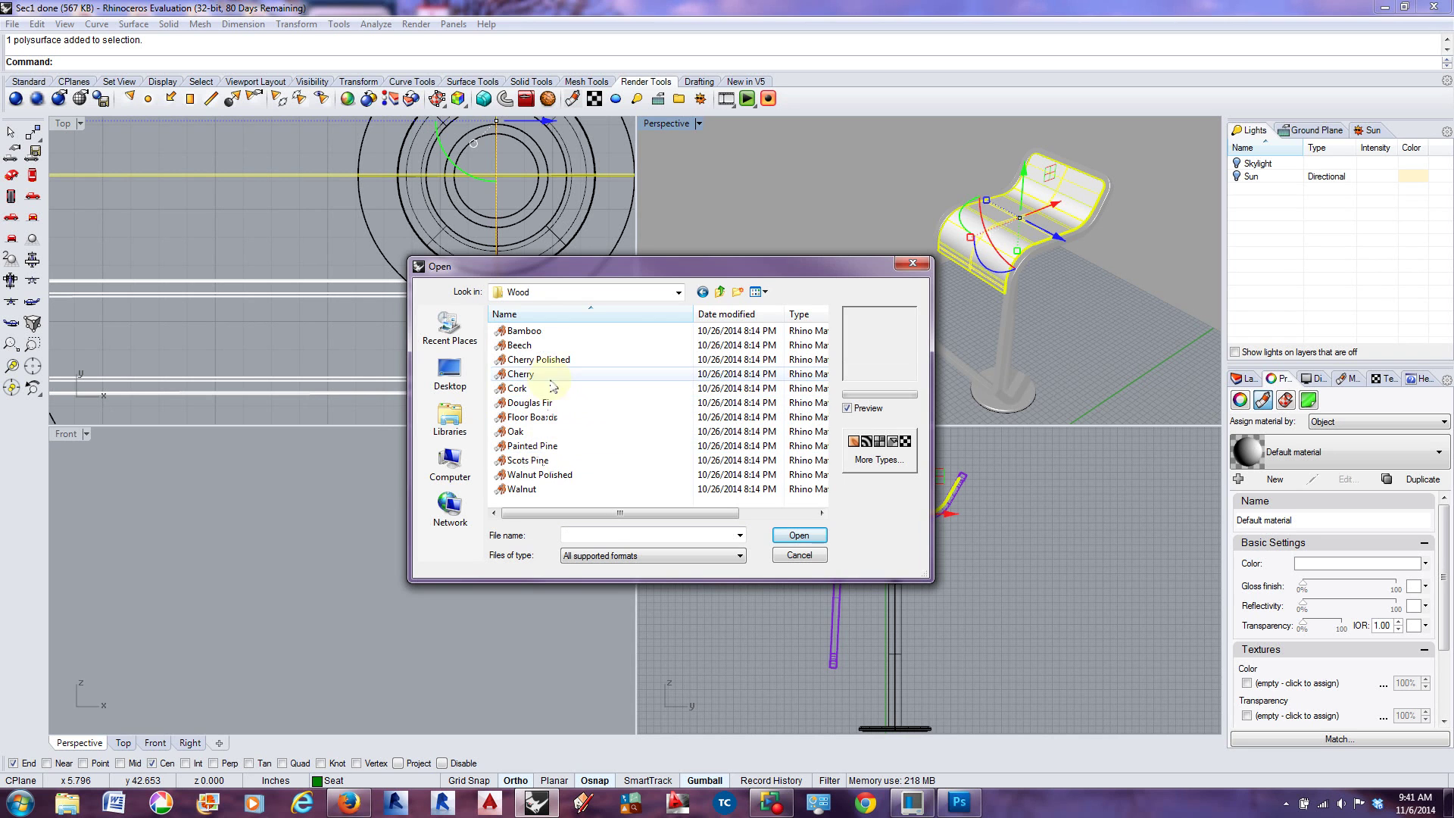
click(534, 360)
click(795, 539)
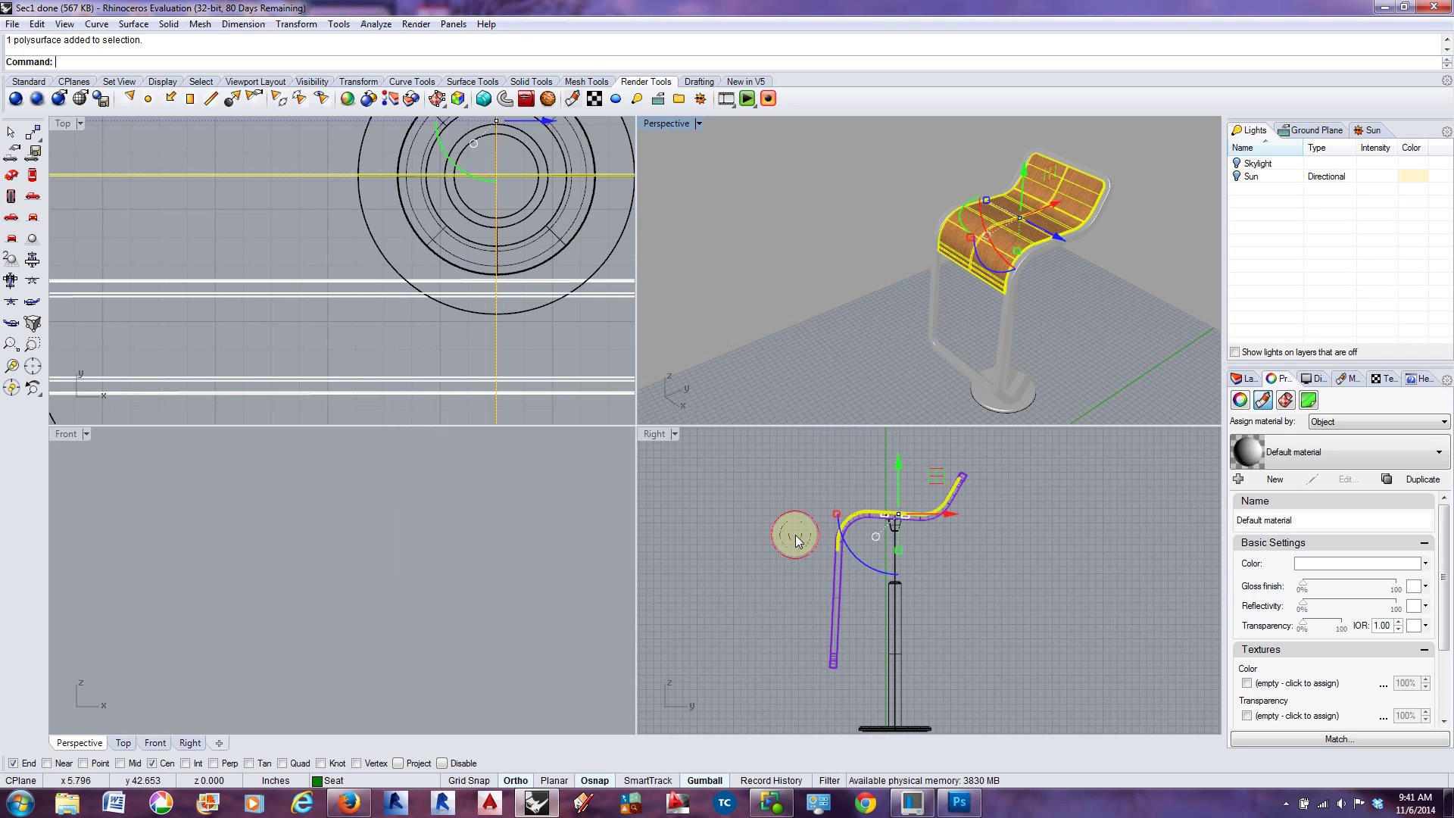
click(1146, 296)
Turn on the ground plane and give it the Grass material from the Special library folder
scroll(1106, 314, down, 3)
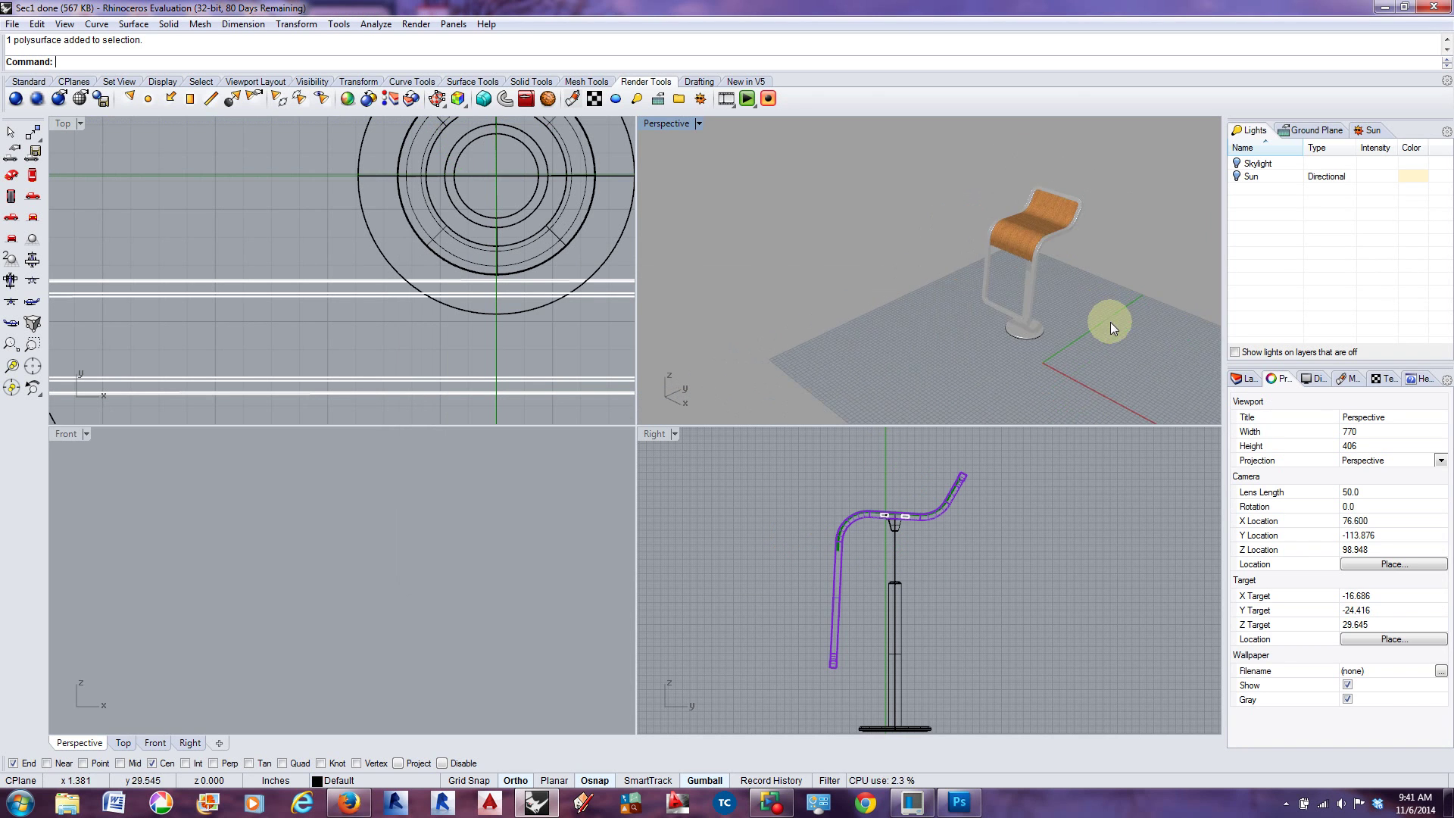
scroll(1093, 303, up, 1)
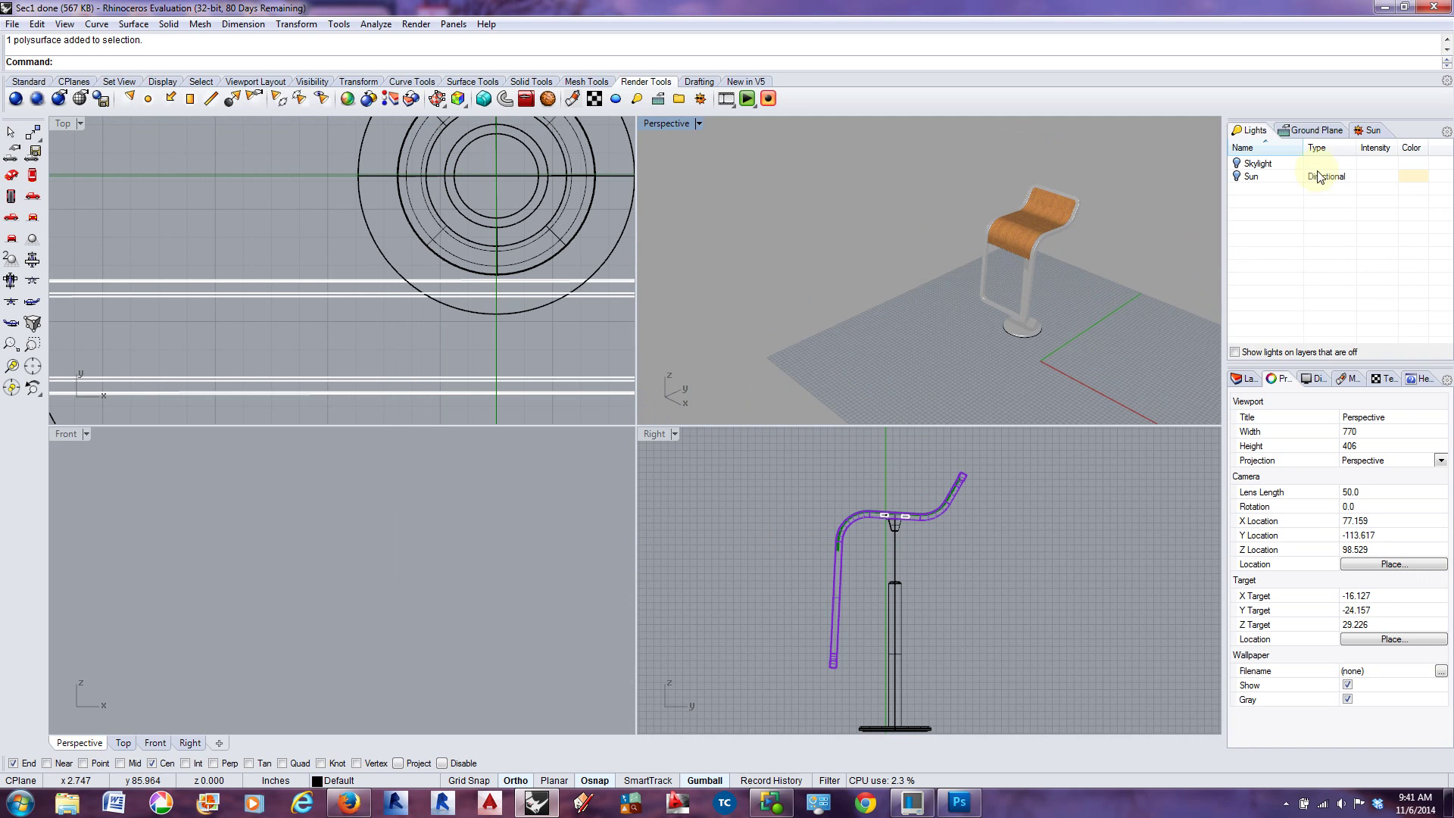
click(1315, 131)
click(1240, 164)
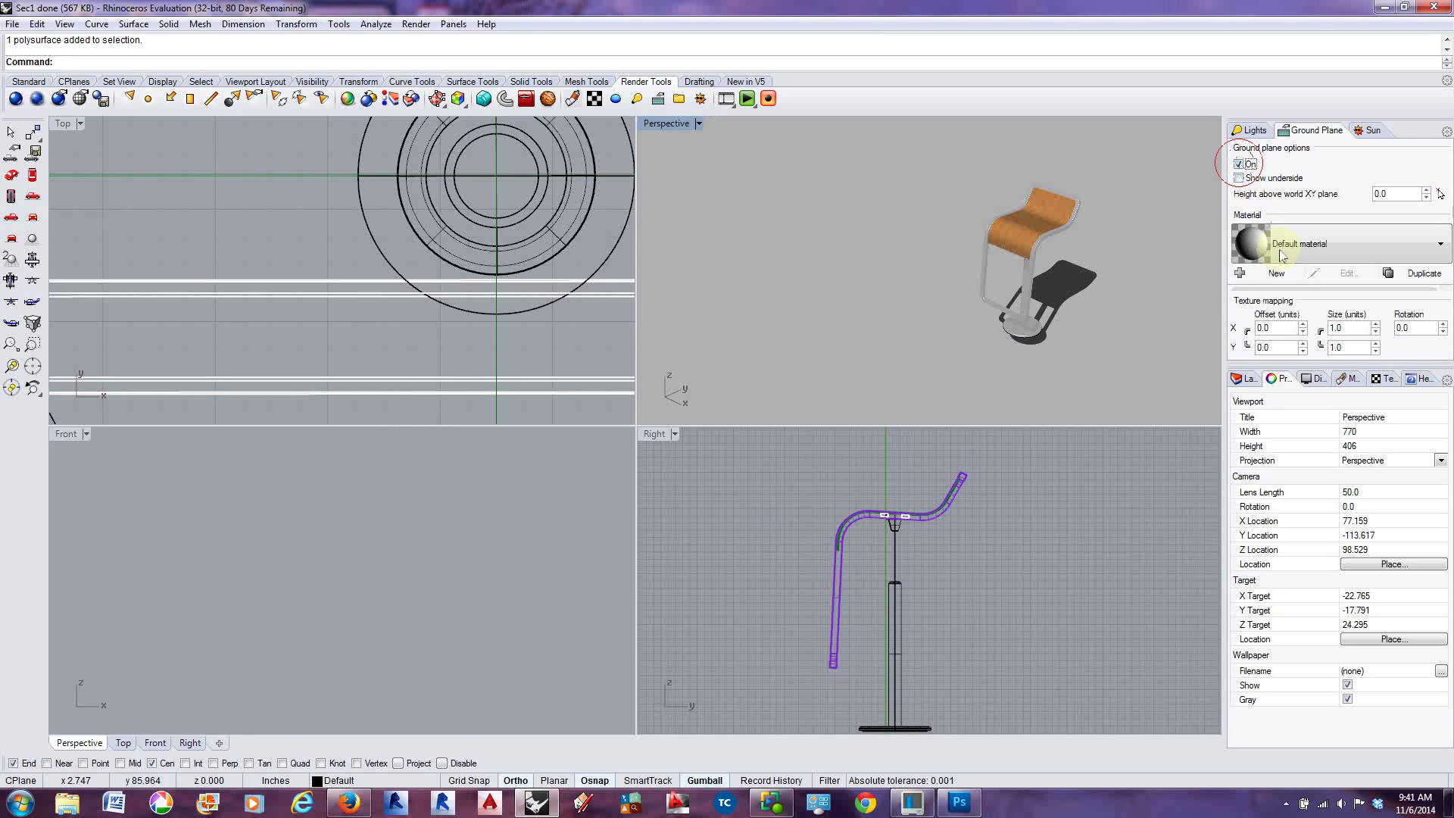
click(1277, 274)
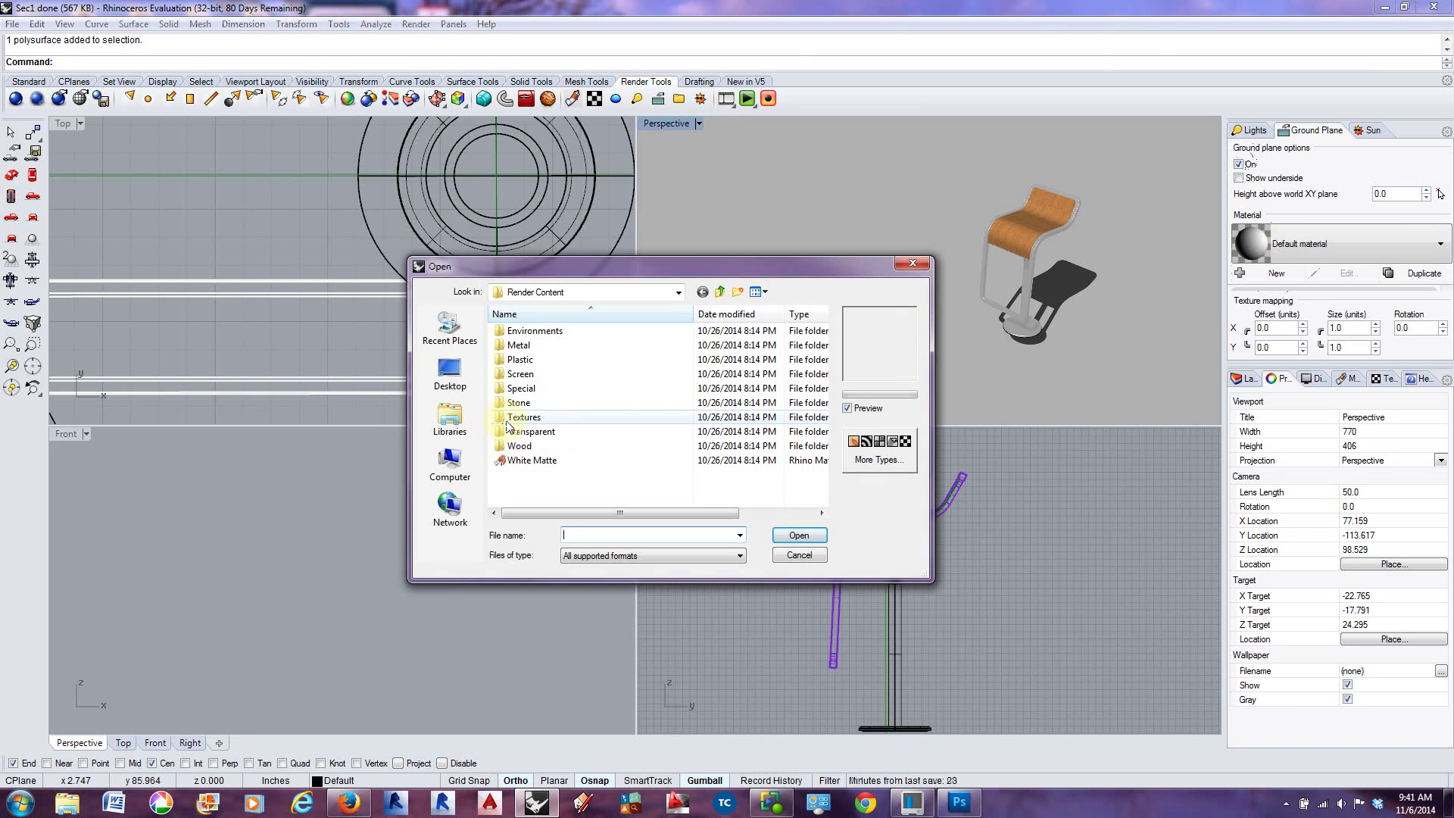
click(538, 390)
double_click(537, 389)
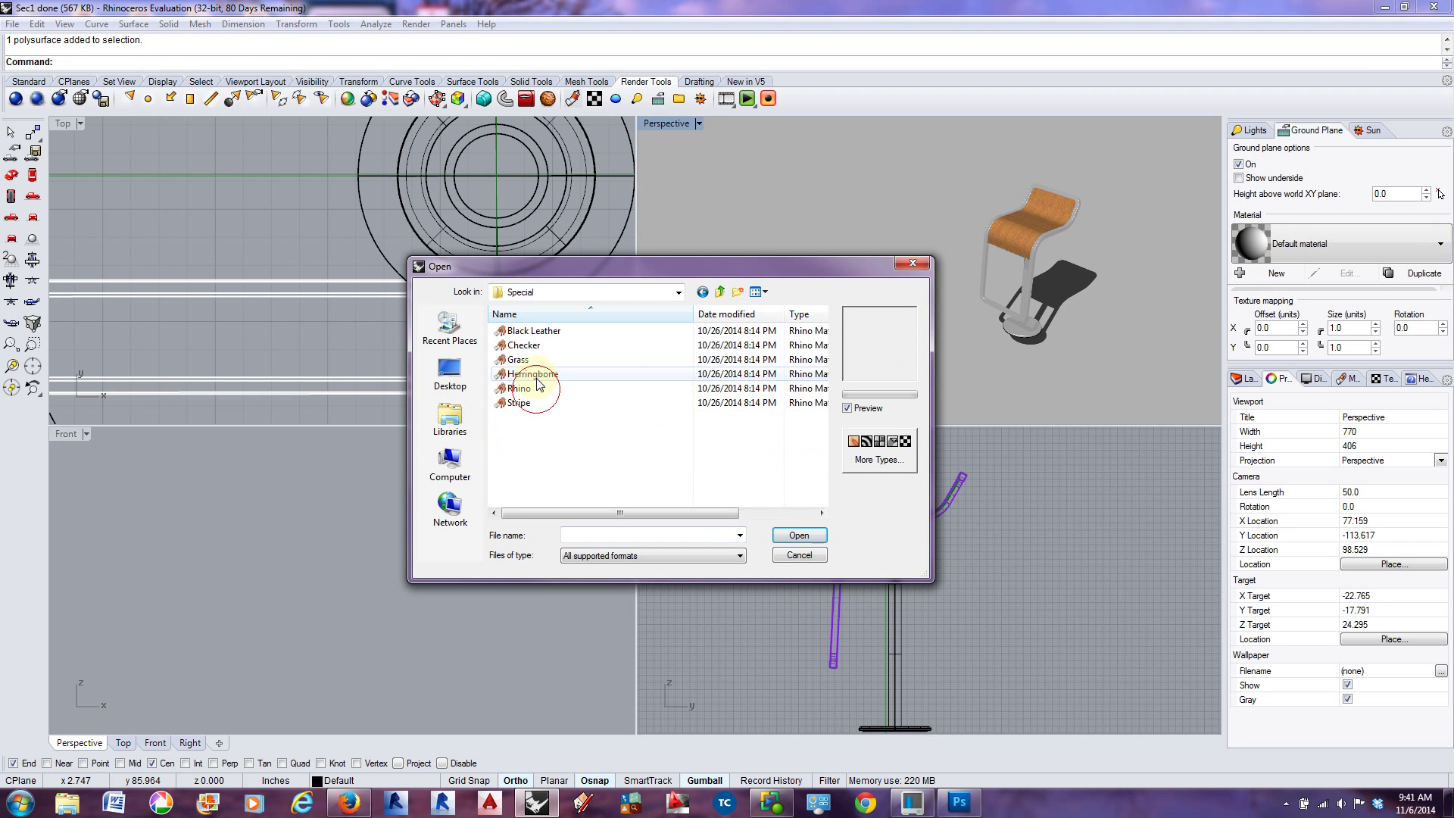
click(519, 360)
click(806, 536)
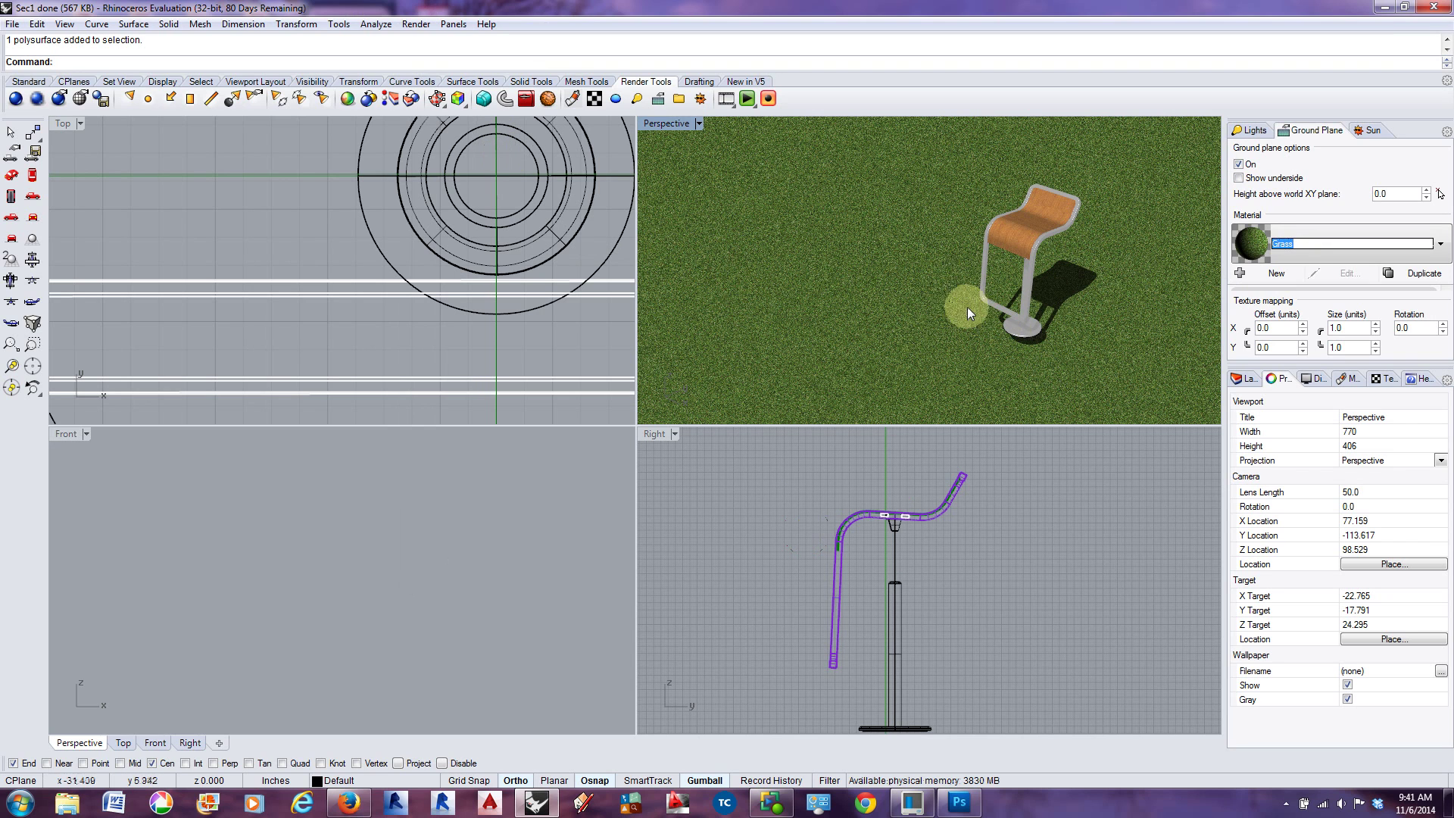
Model a corner-to-corner box as a platform around the stool's footprint, with its height reaching the underside of the stand's base
mouse_move(1020, 386)
mouse_down()
mouse_move(1026, 290)
mouse_move(990, 325)
mouse_move(1045, 328)
mouse_up()
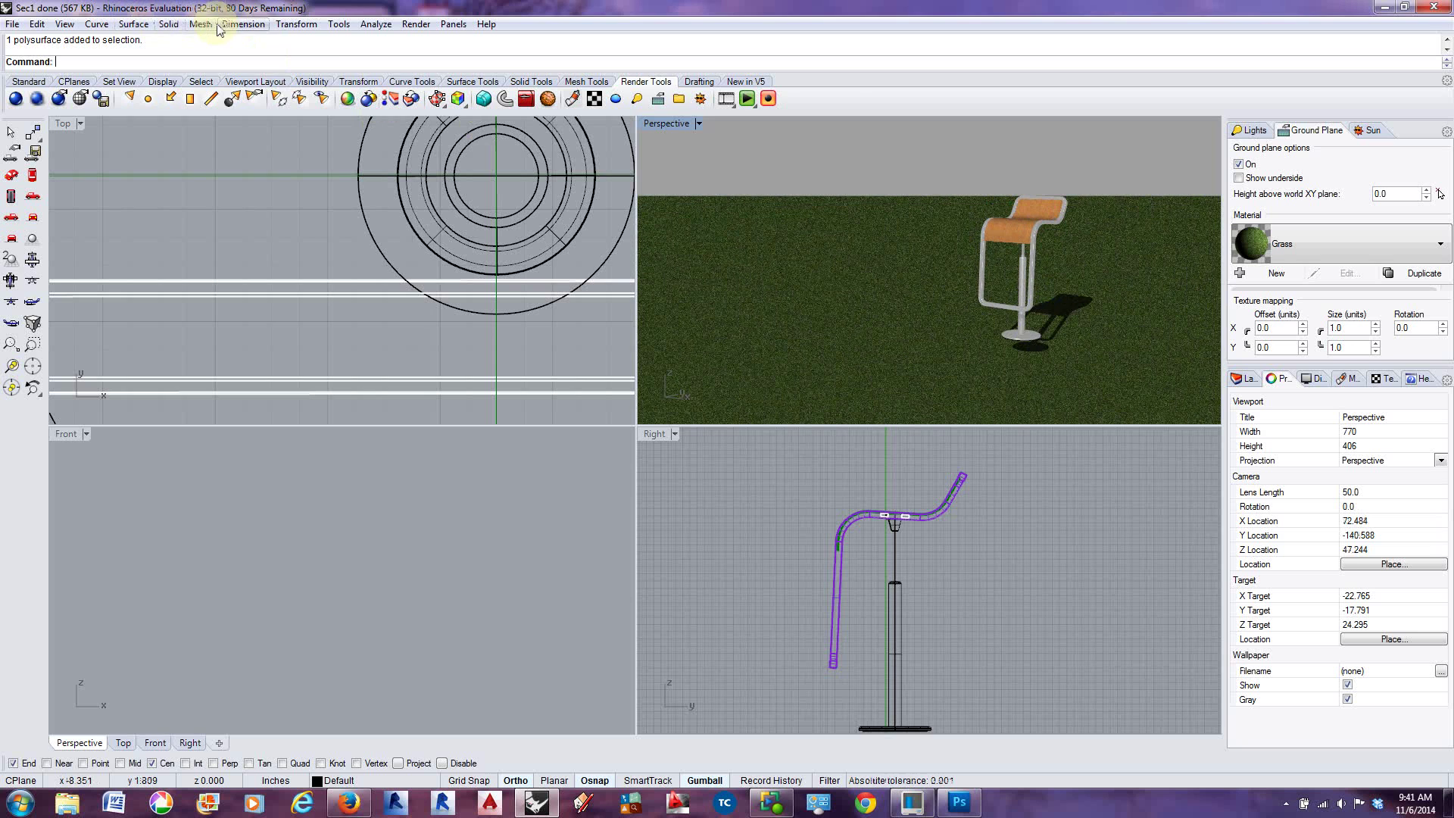
click(168, 25)
mouse_move(201, 47)
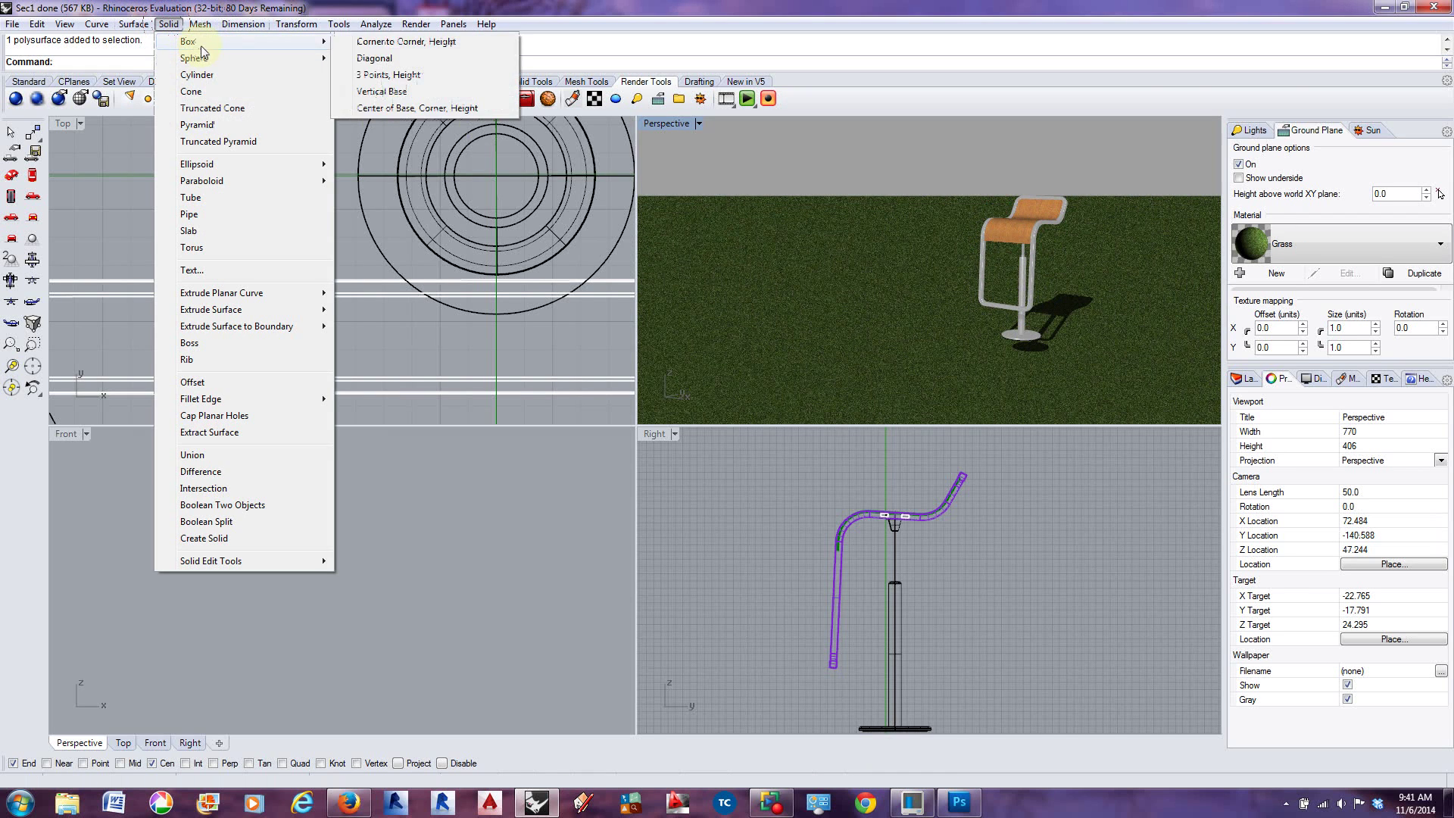
click(401, 41)
scroll(477, 341, down, 5)
scroll(447, 281, down, 3)
click(386, 235)
click(572, 403)
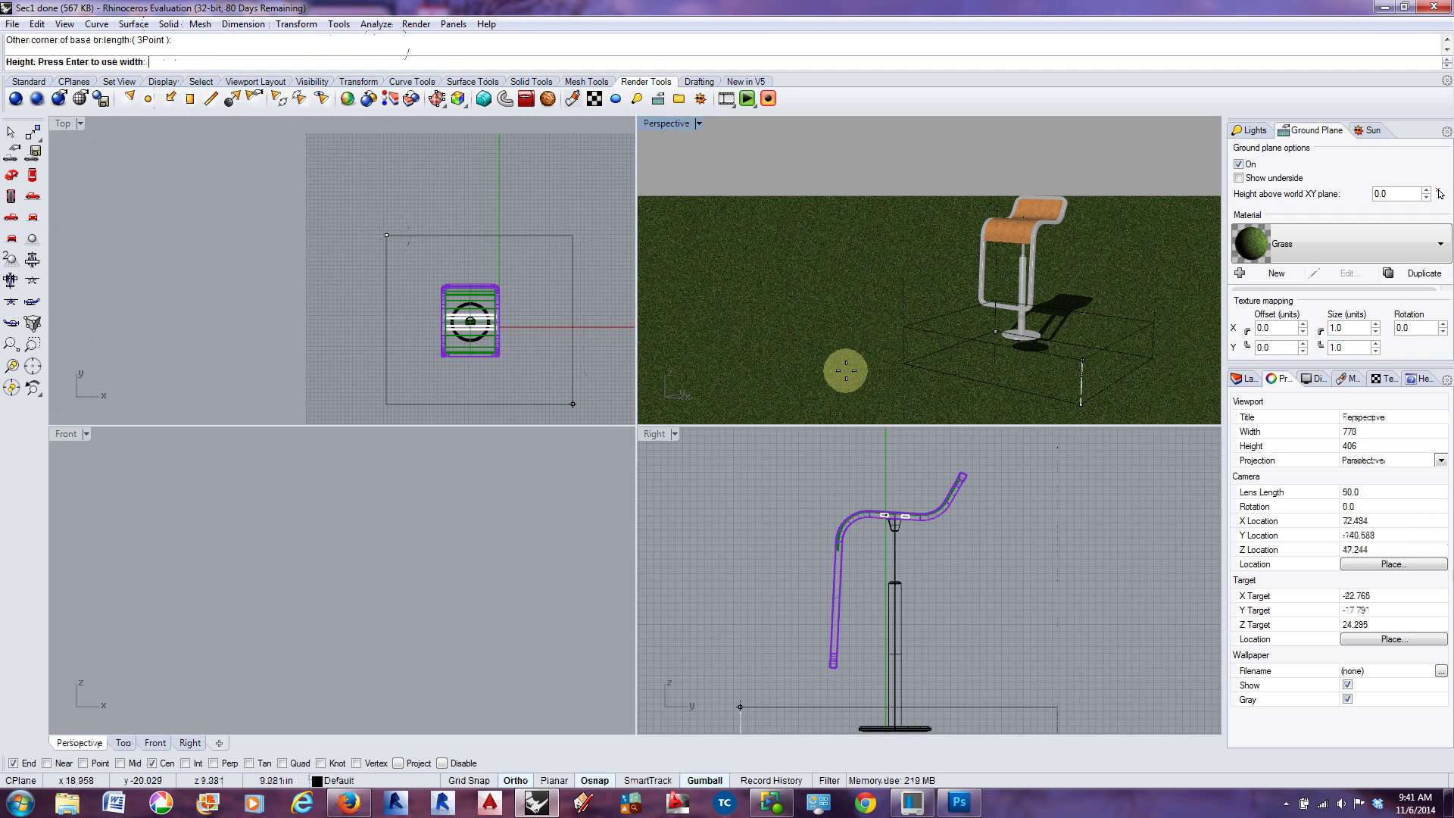
scroll(924, 493, down, 3)
scroll(923, 635, up, 3)
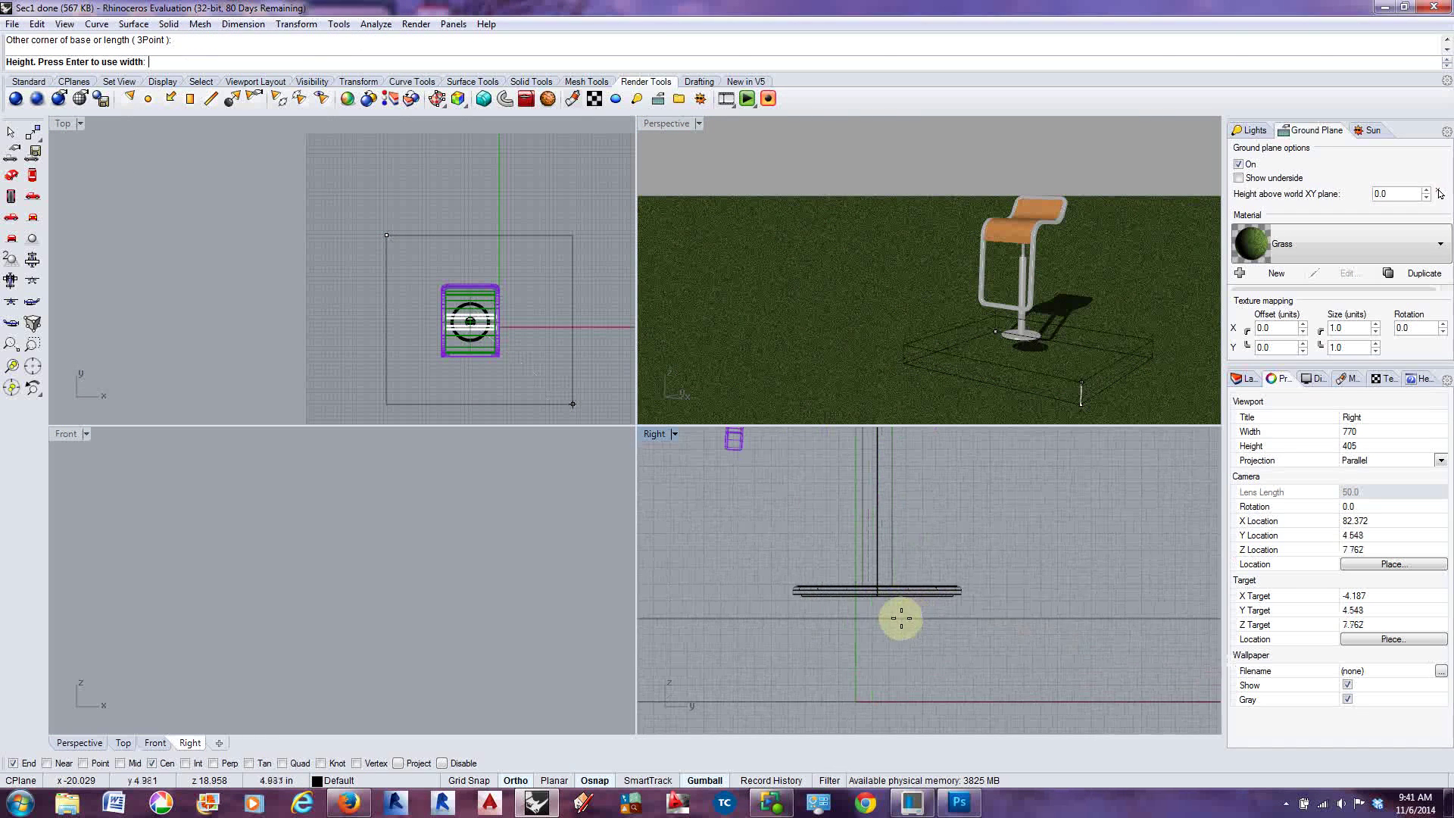
click(876, 592)
Assign the platform box's material by object and give it the Marble material from the Stone library folder
scroll(999, 482, down, 2)
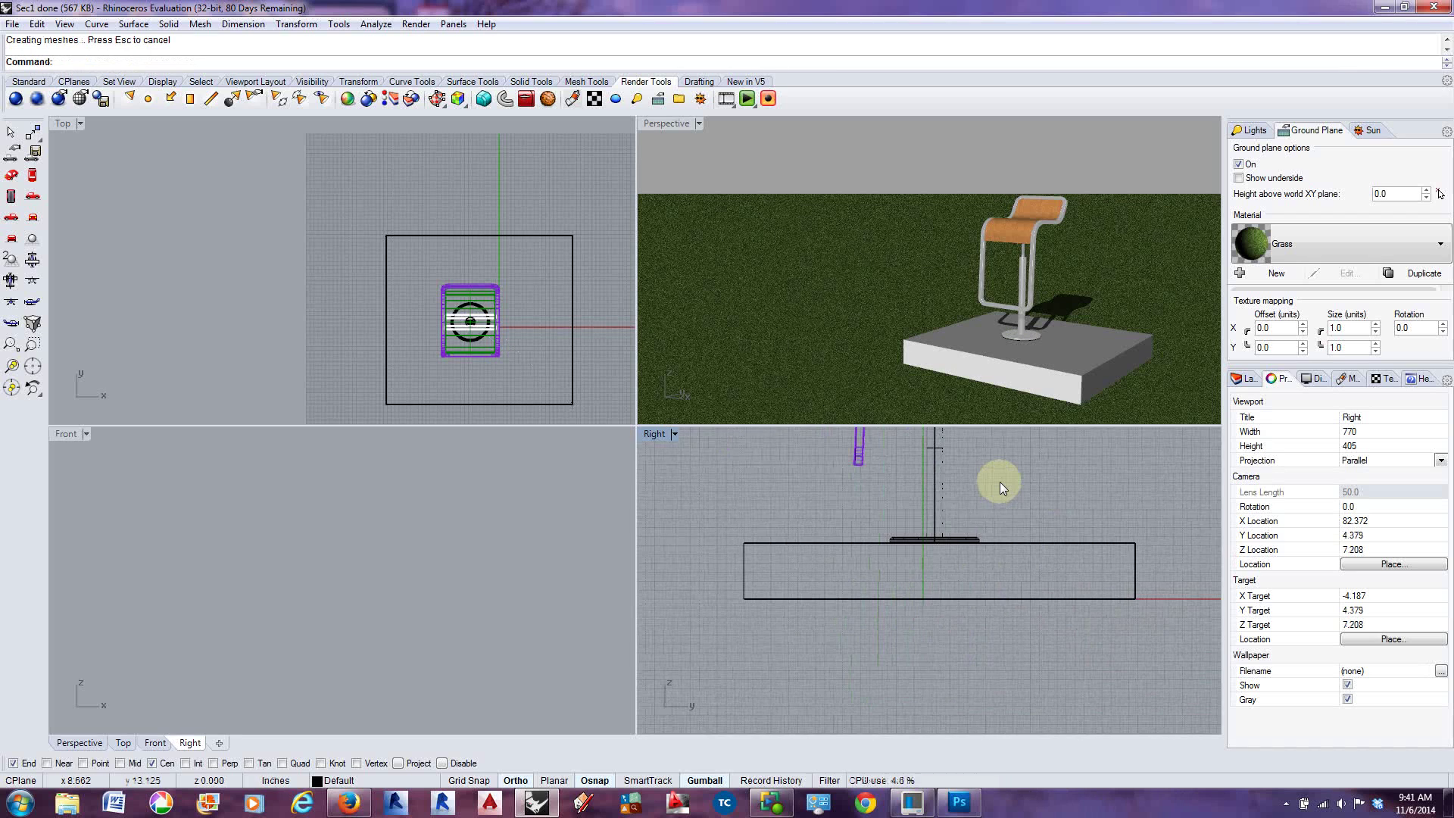
click(1144, 563)
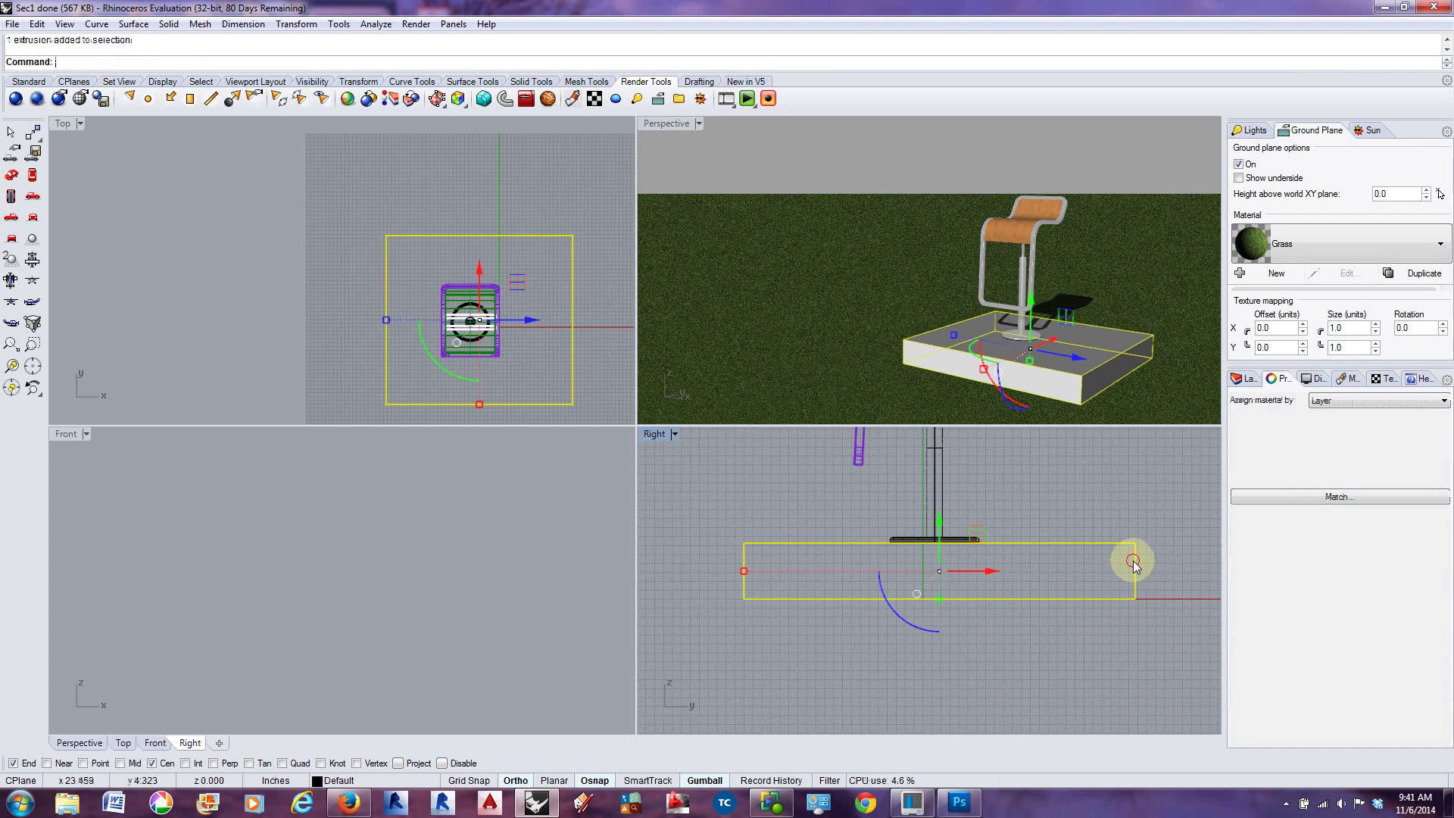
click(1378, 422)
click(1330, 447)
click(1276, 479)
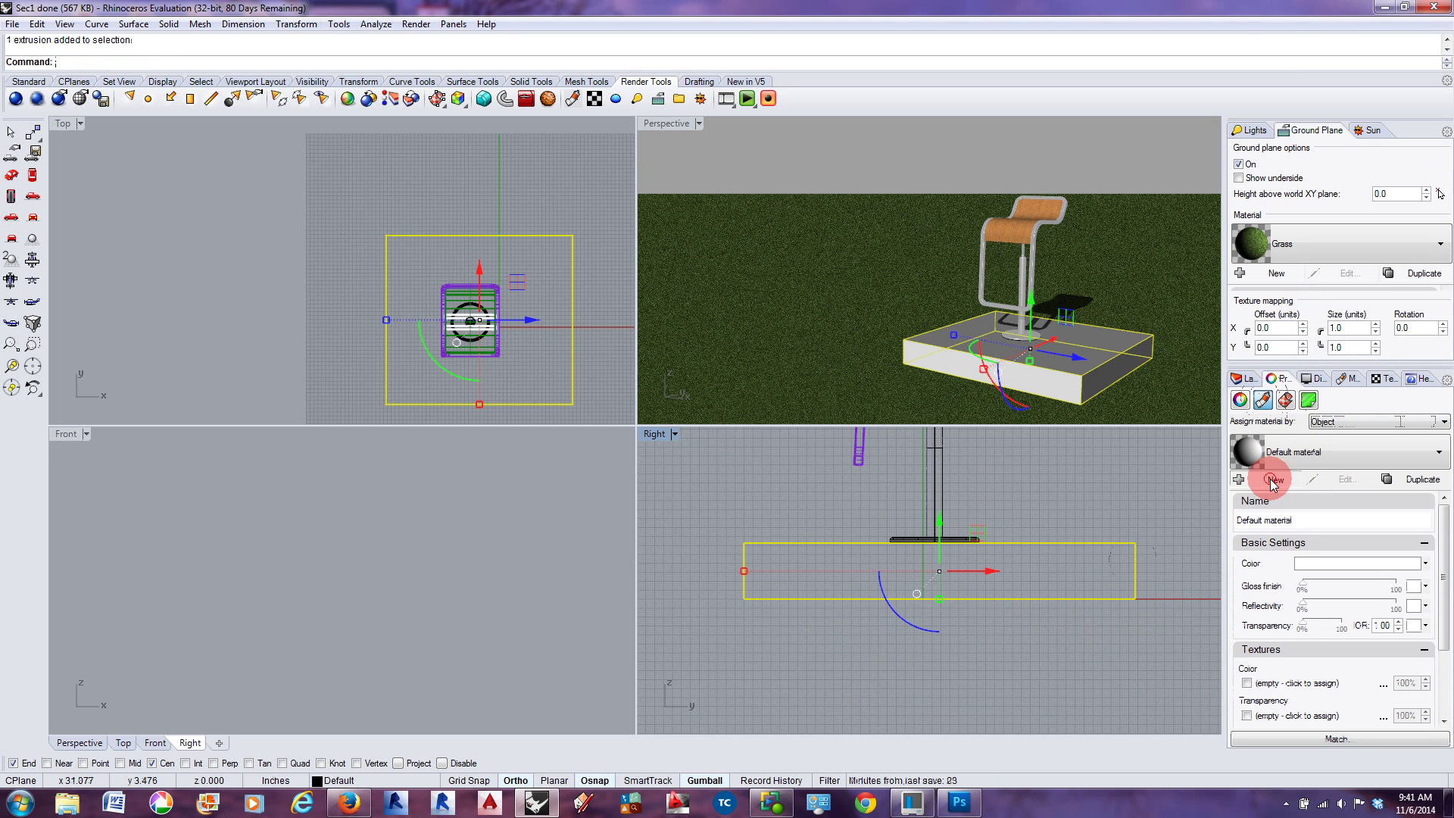
double_click(522, 402)
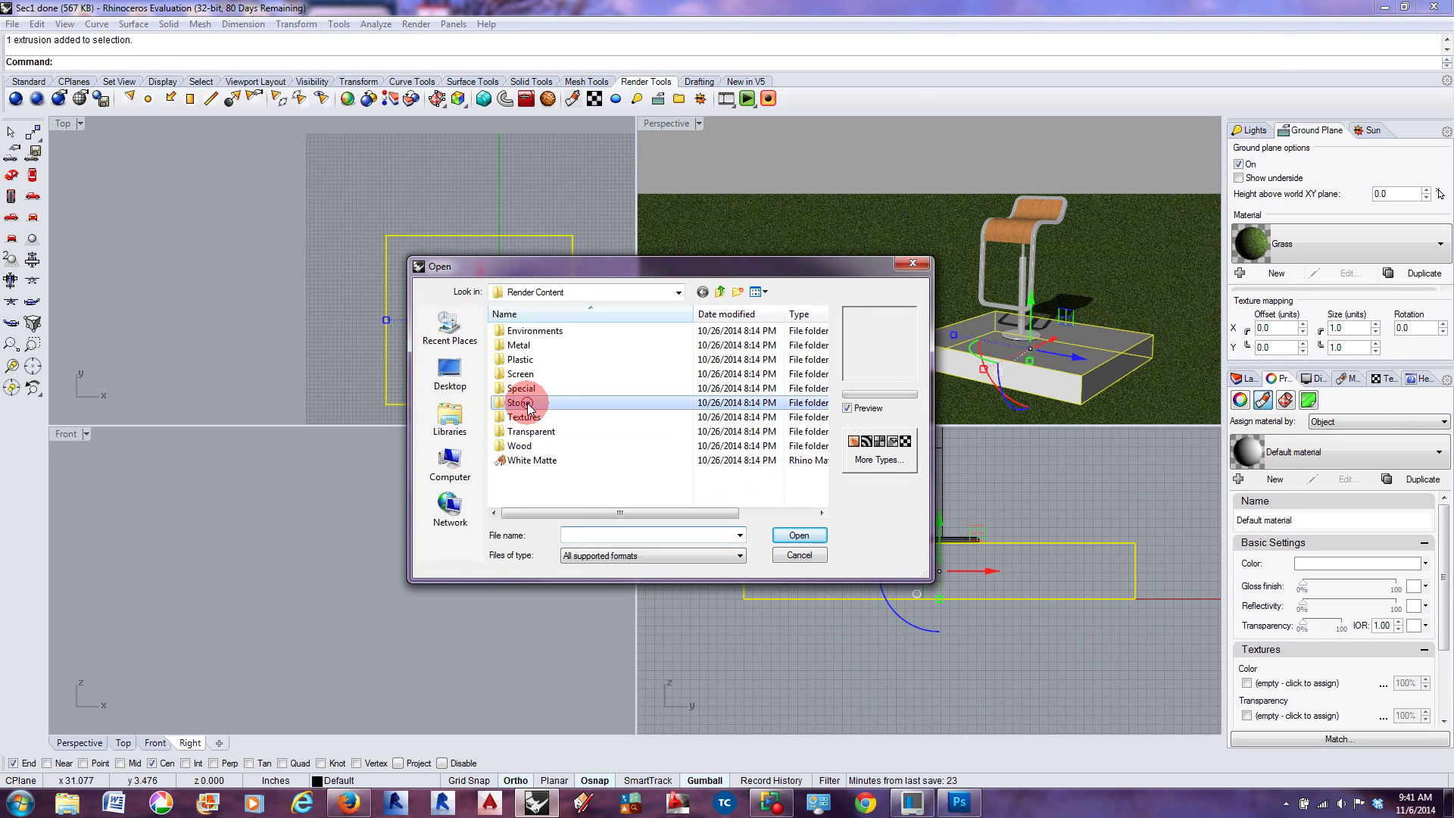
click(521, 387)
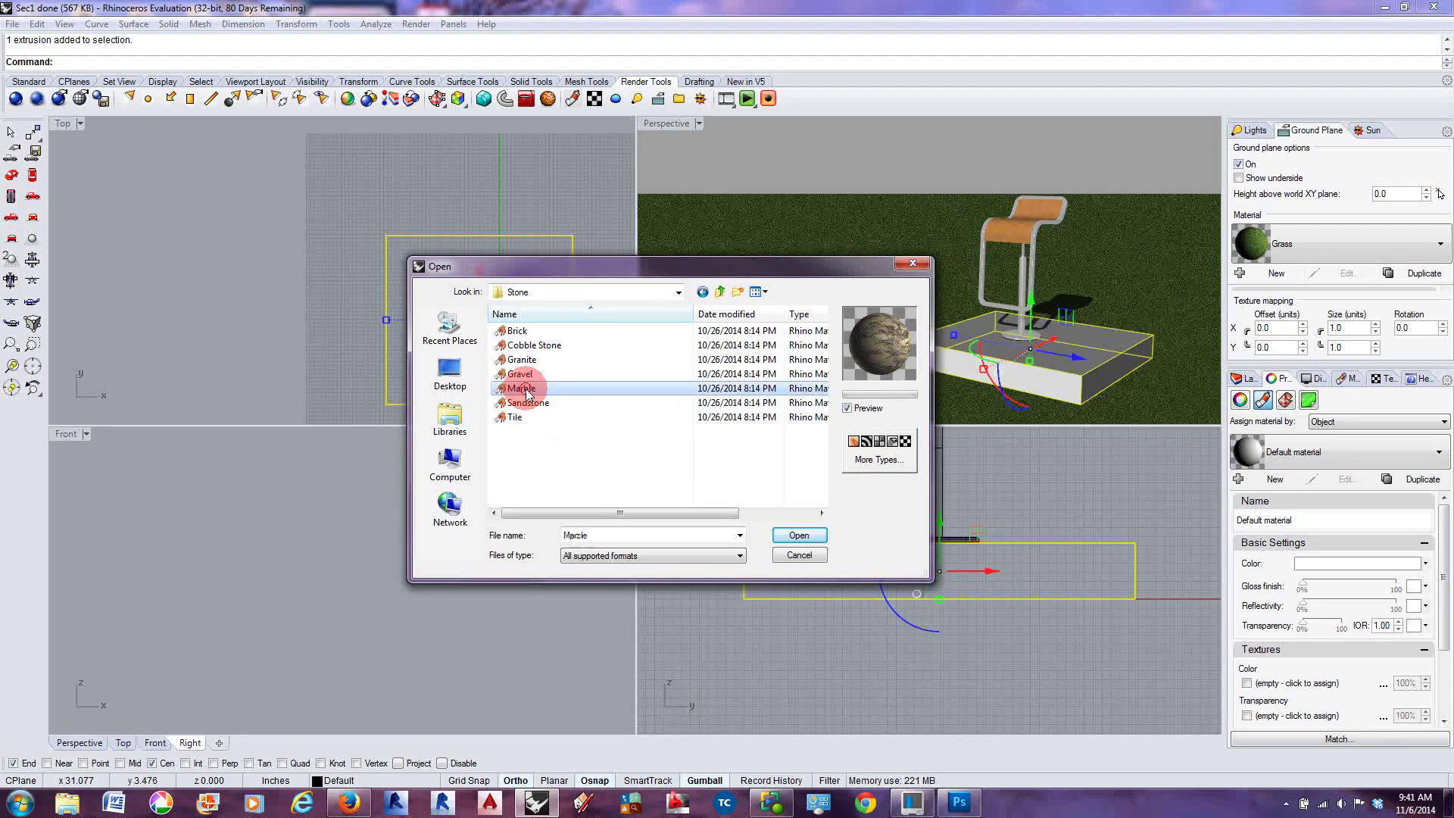
click(799, 535)
click(1137, 402)
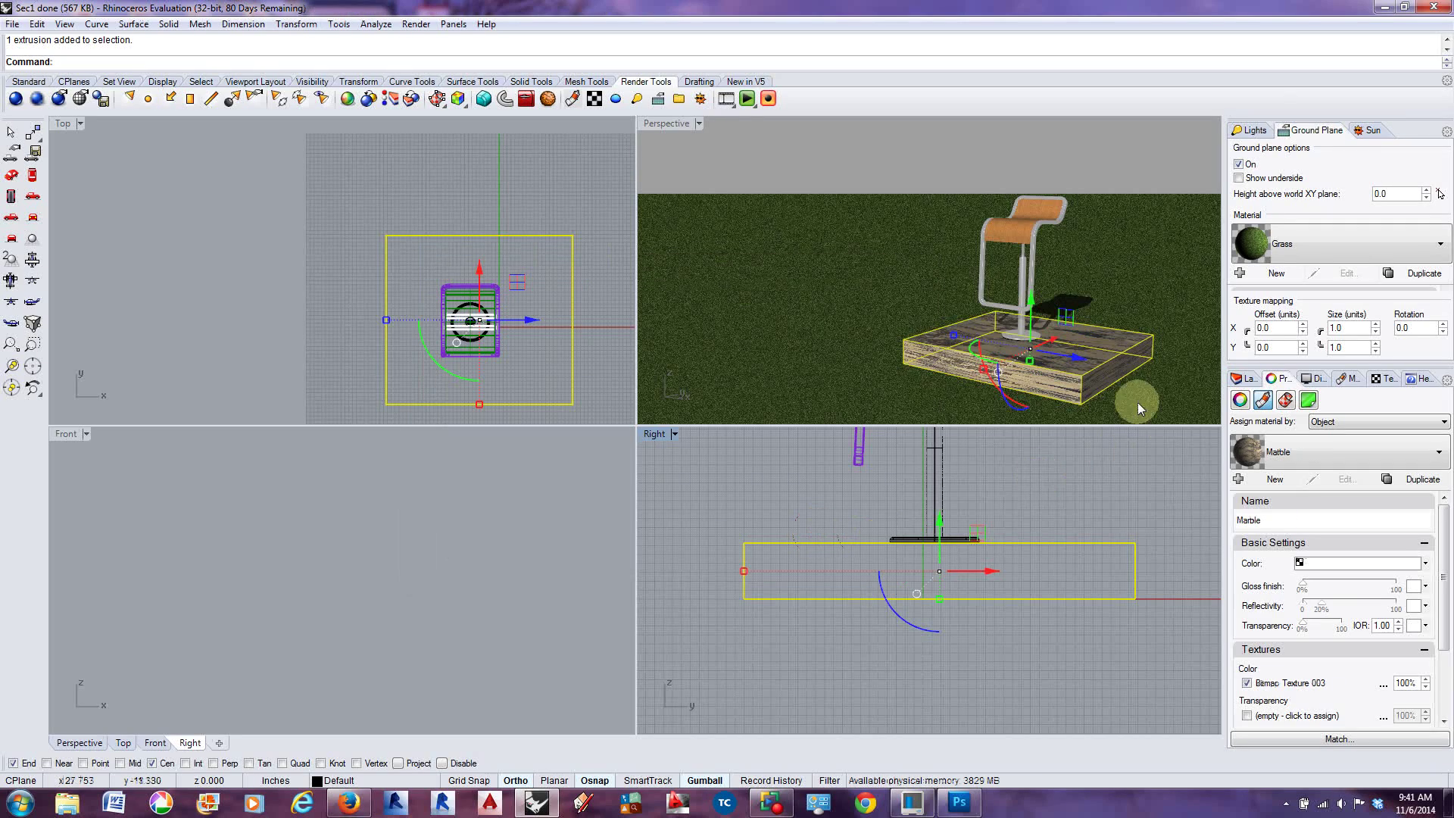
Set the render background to Environment and start adding a new environment from the render content library
scroll(1006, 303, down, 3)
drag(1006, 299, 1005, 250)
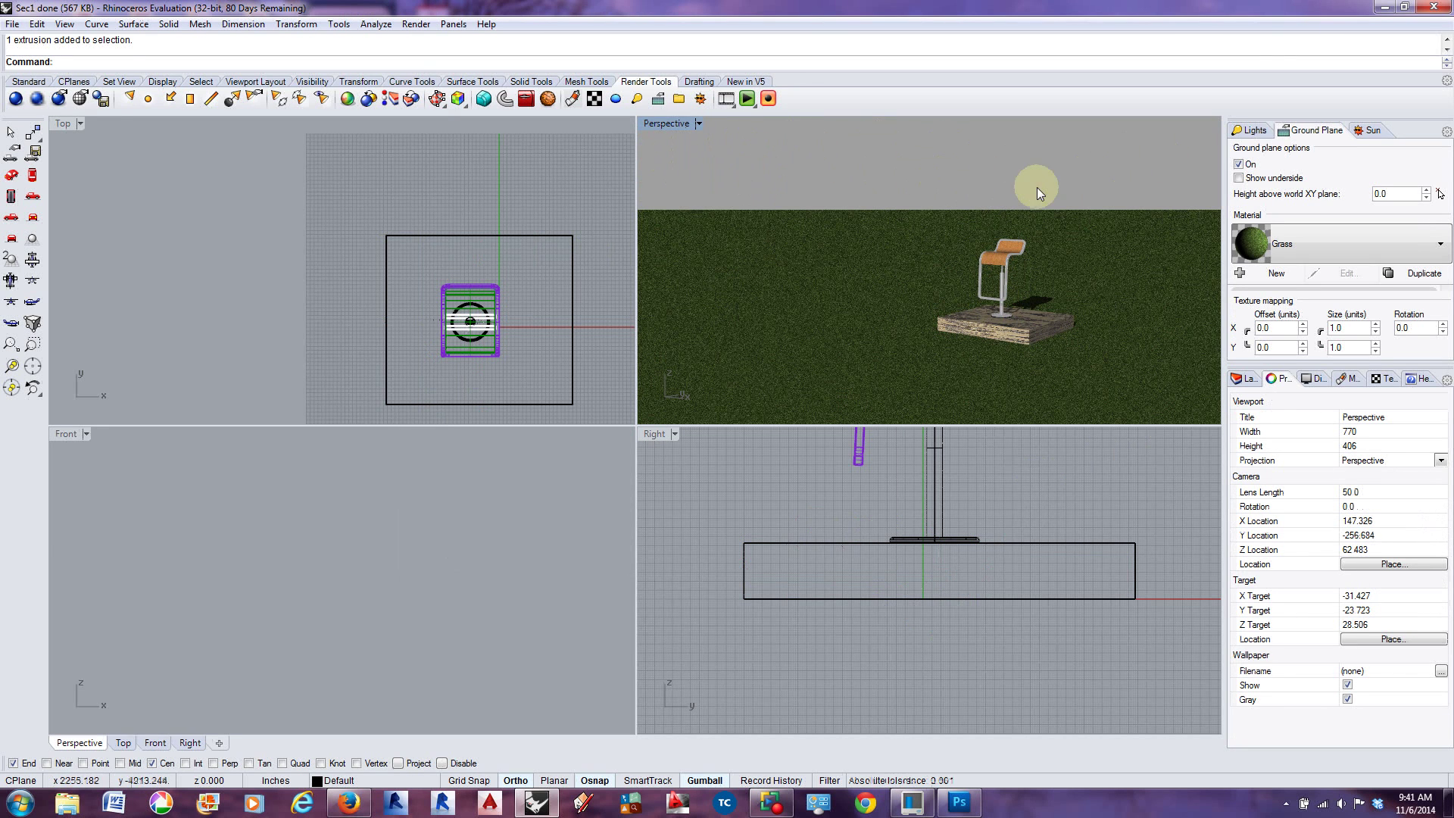
click(58, 100)
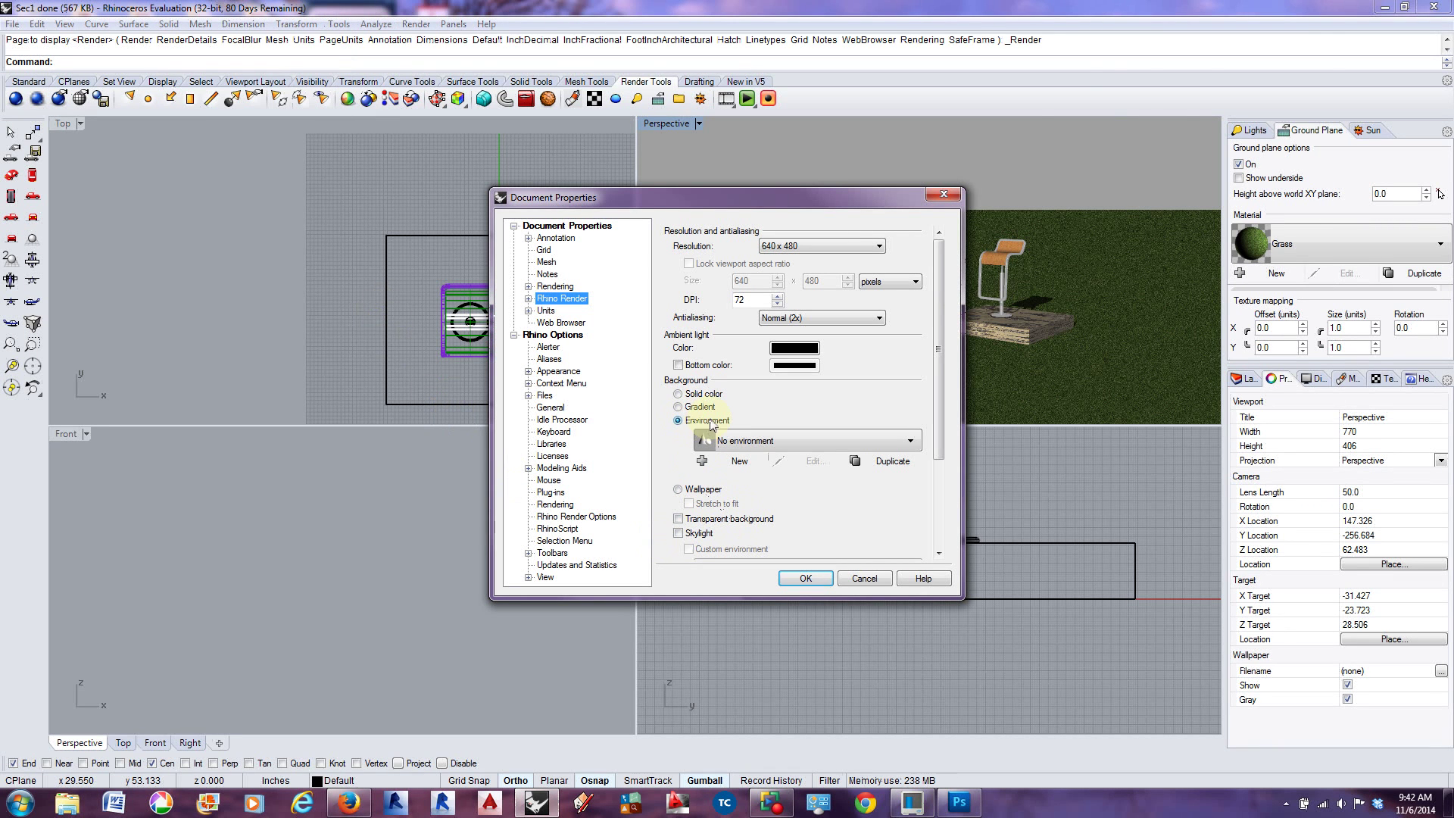
click(751, 442)
click(746, 444)
click(731, 460)
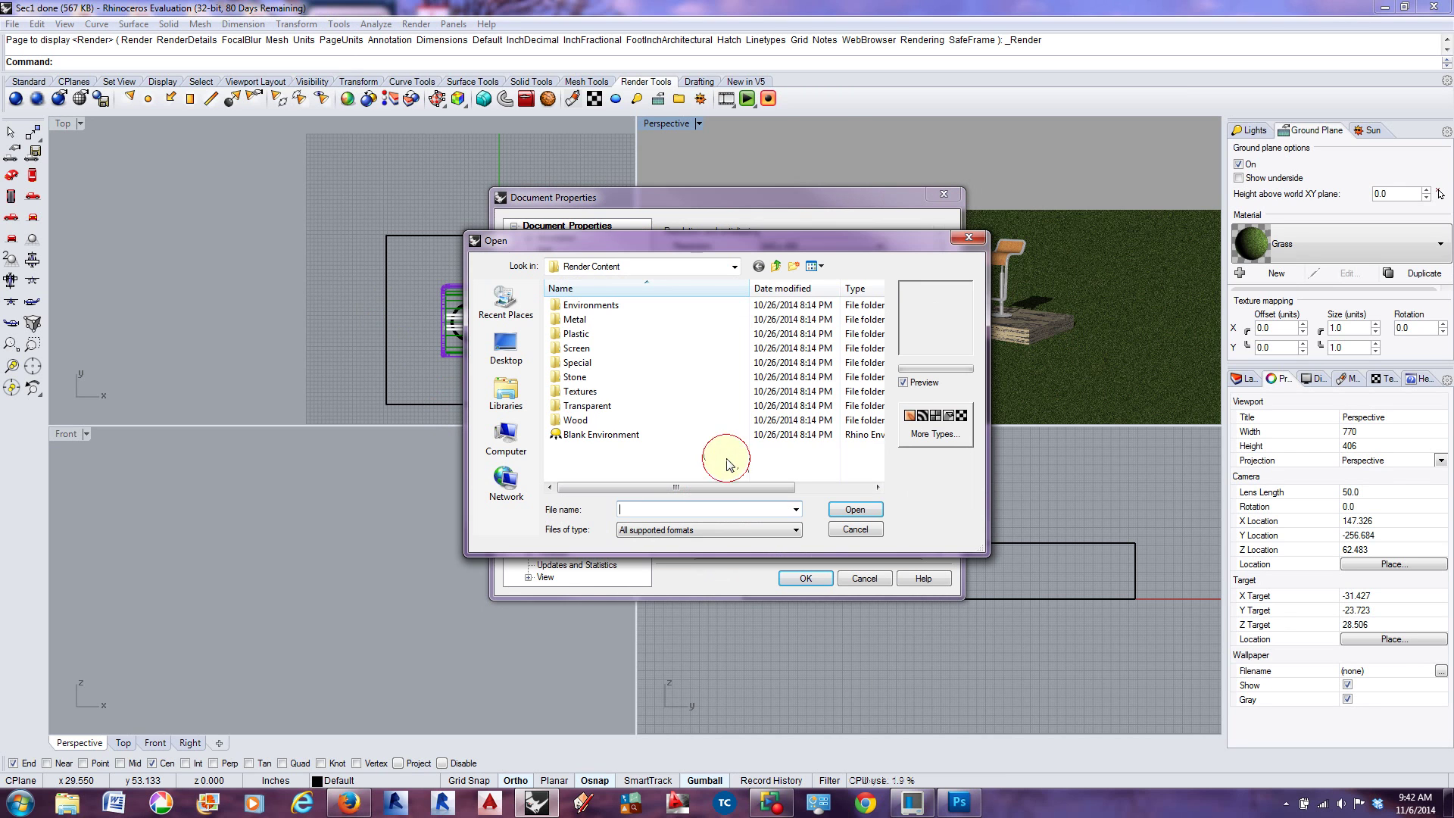
Preview the Rhino Interior, Rhino Sky and Rhino Studio environments in the Environments library folder
double_click(598, 305)
click(594, 305)
click(594, 319)
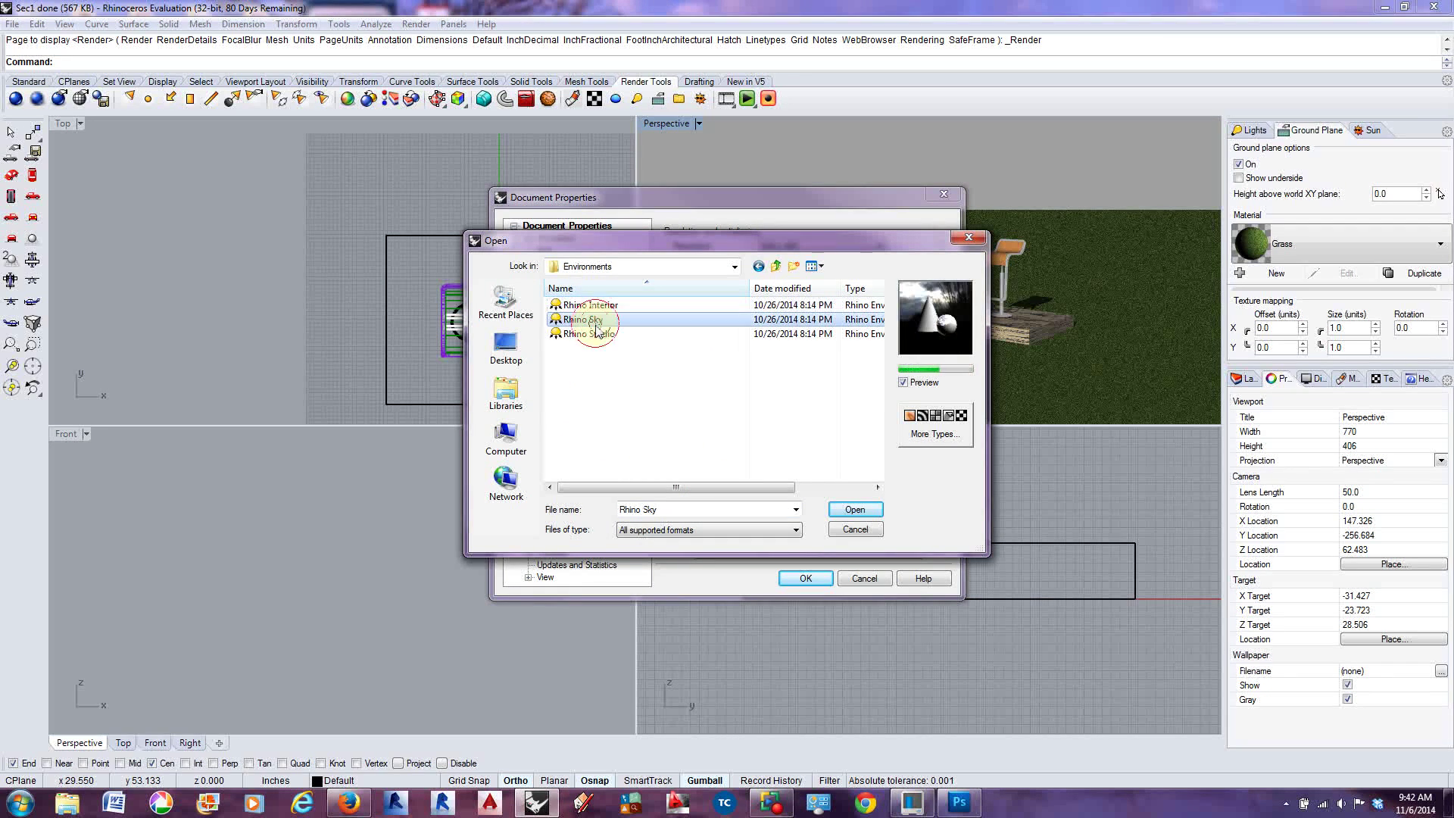
click(595, 306)
click(594, 319)
click(596, 333)
Show all file types and browse the Lexar (F:) drive through 2014 Fall, Arch 244 and Assignments to the Assignment 2 folder
click(770, 530)
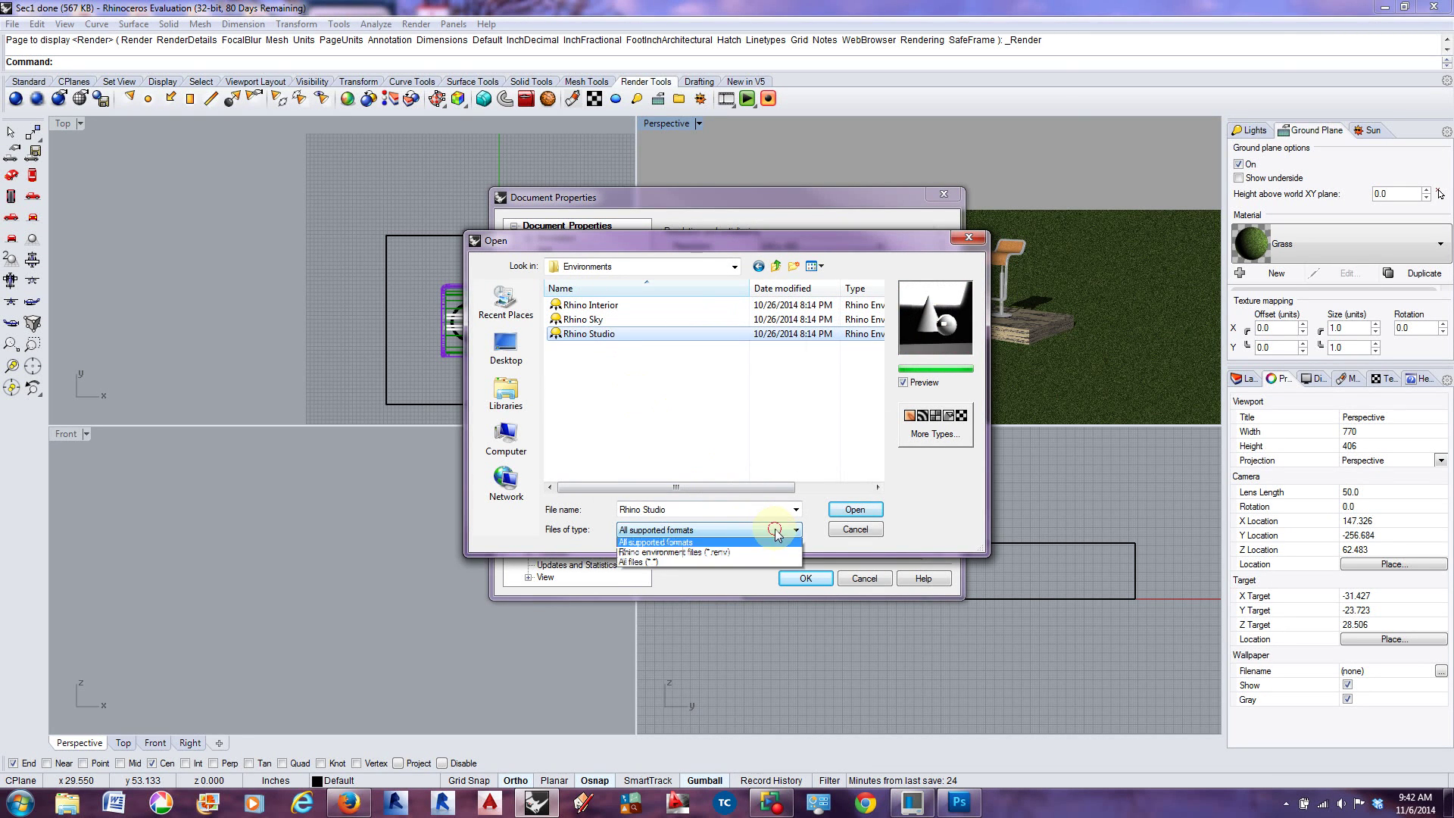
click(727, 552)
click(733, 267)
scroll(608, 430, up, 3)
click(608, 430)
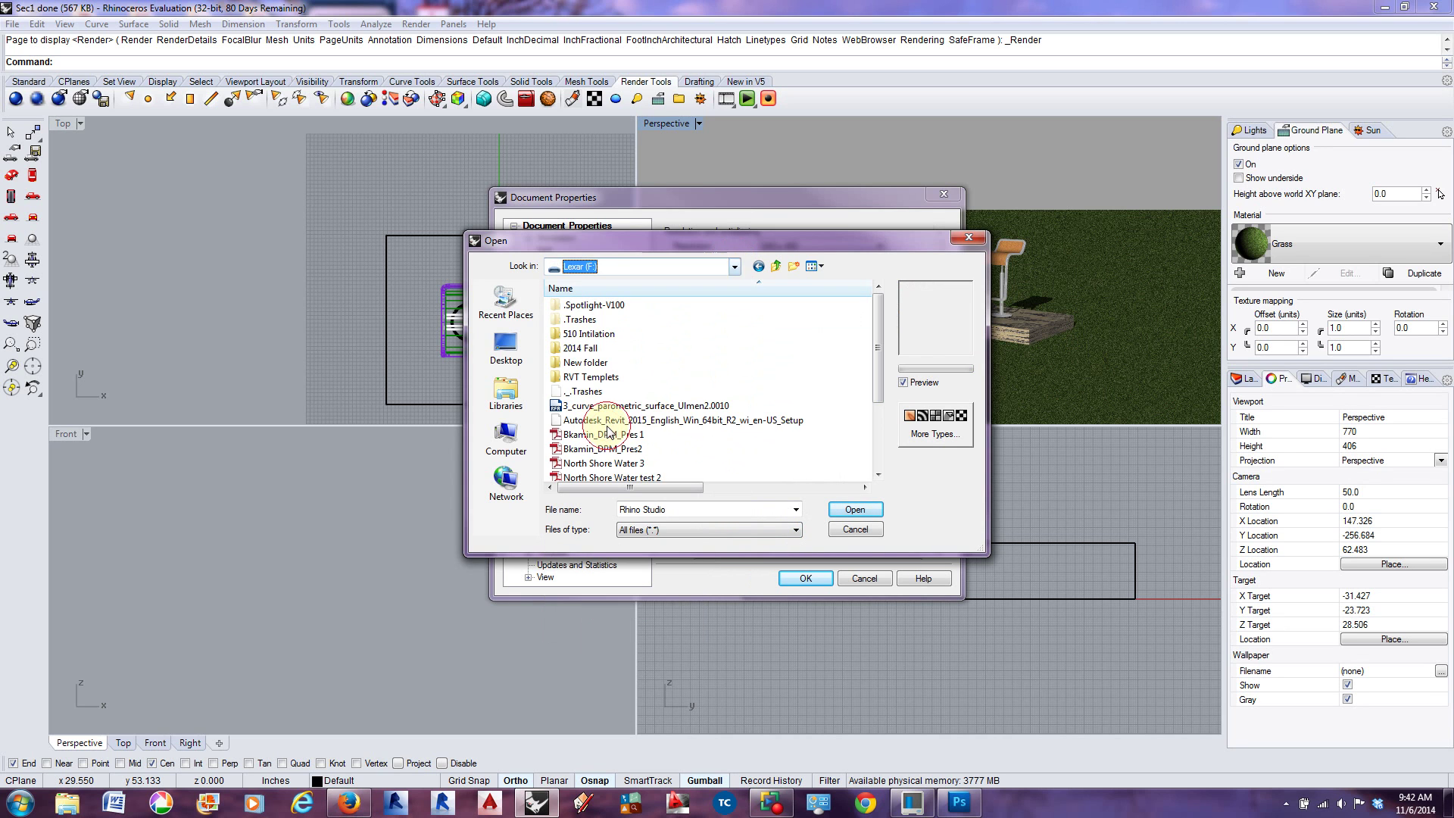
double_click(595, 350)
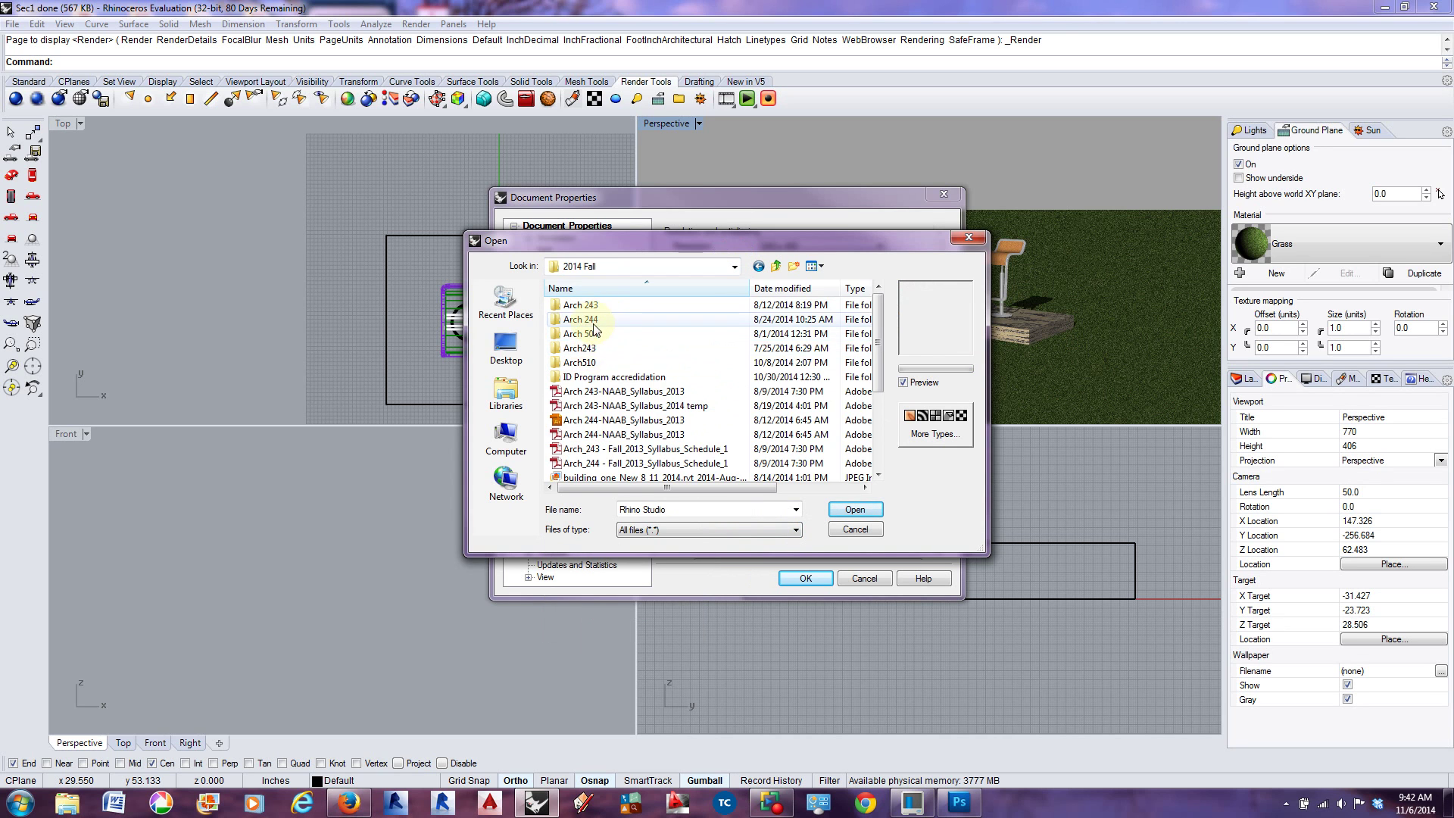
double_click(597, 322)
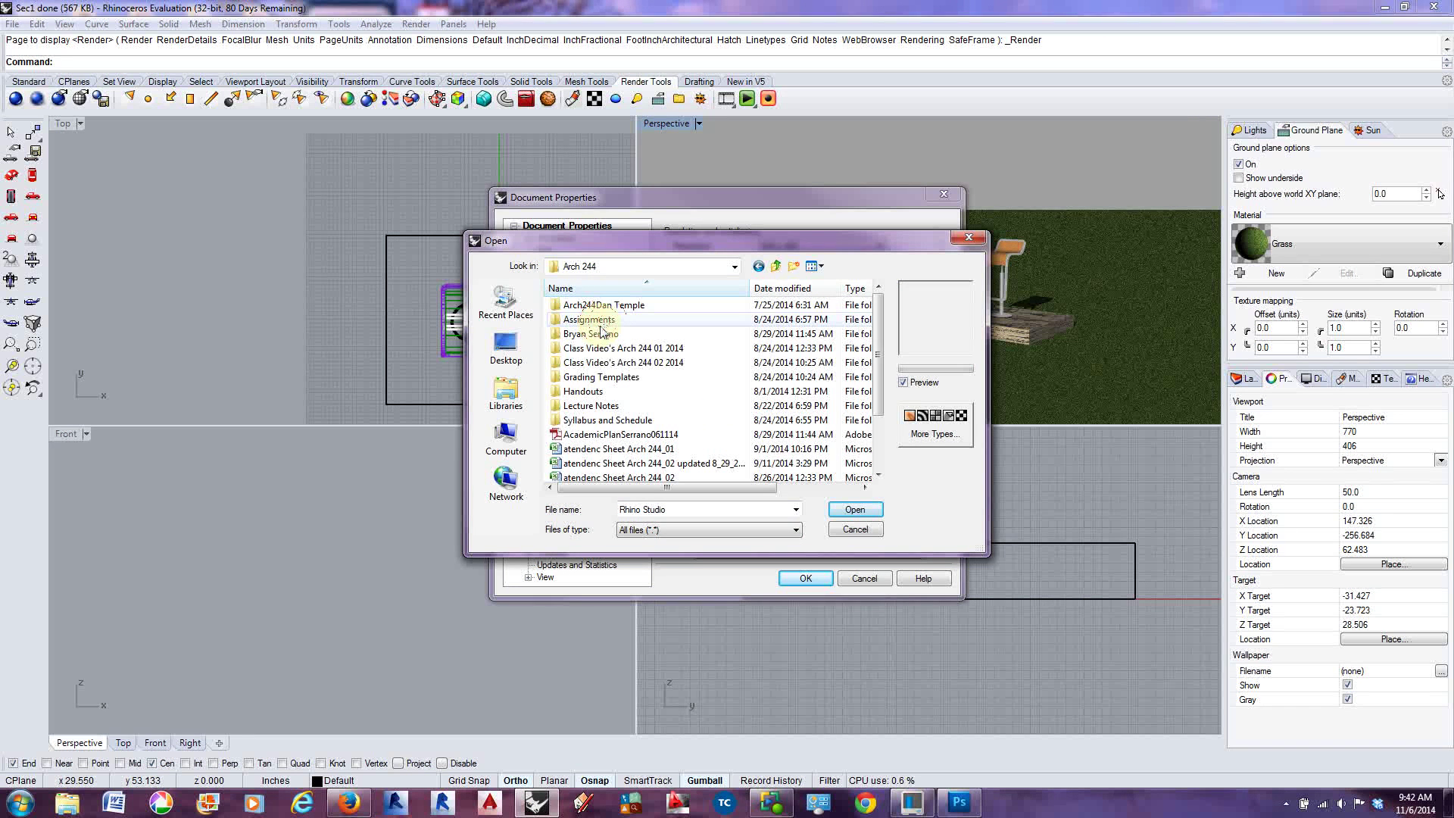
key(BackSpace)
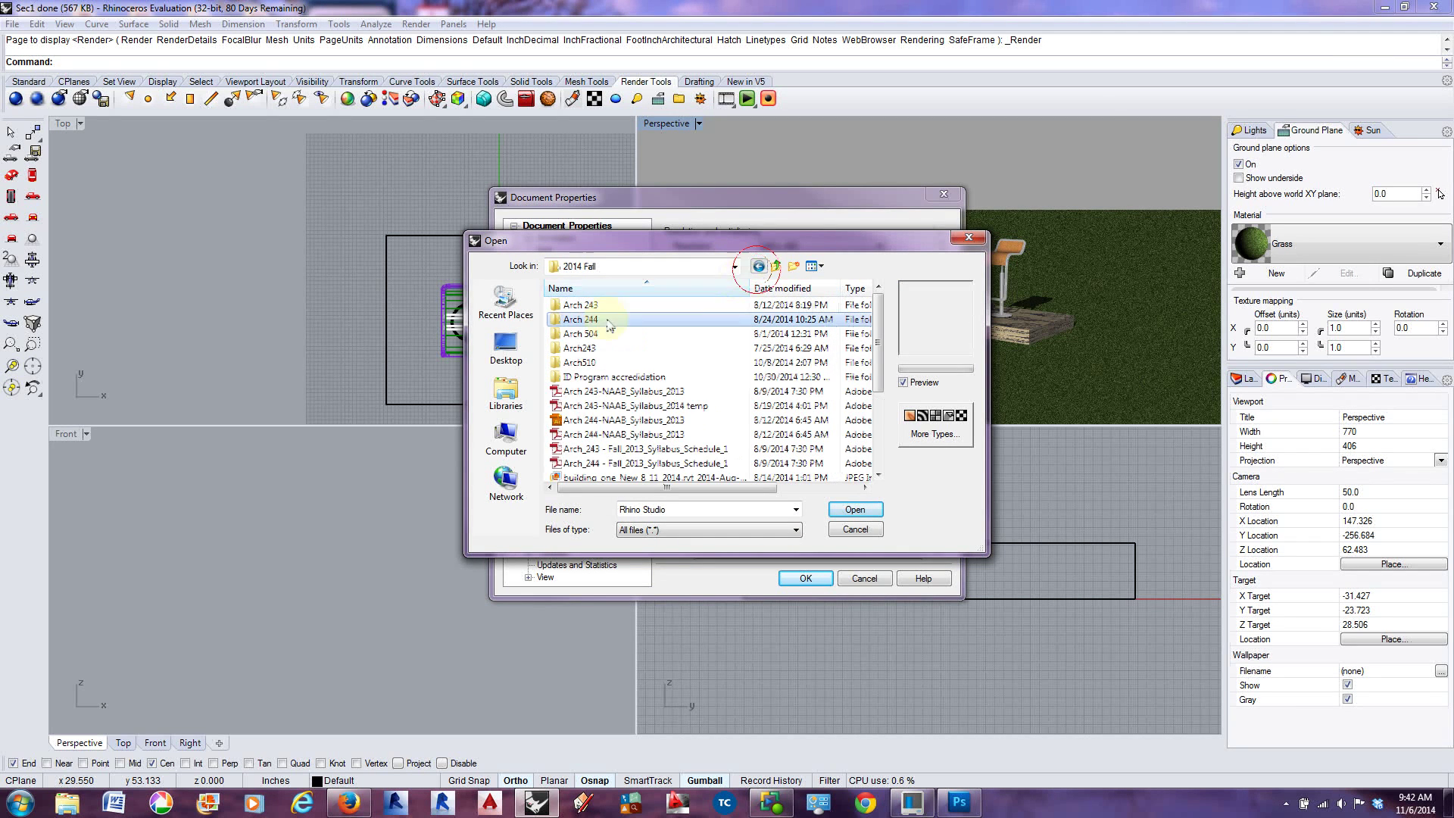
double_click(600, 322)
double_click(591, 305)
double_click(594, 319)
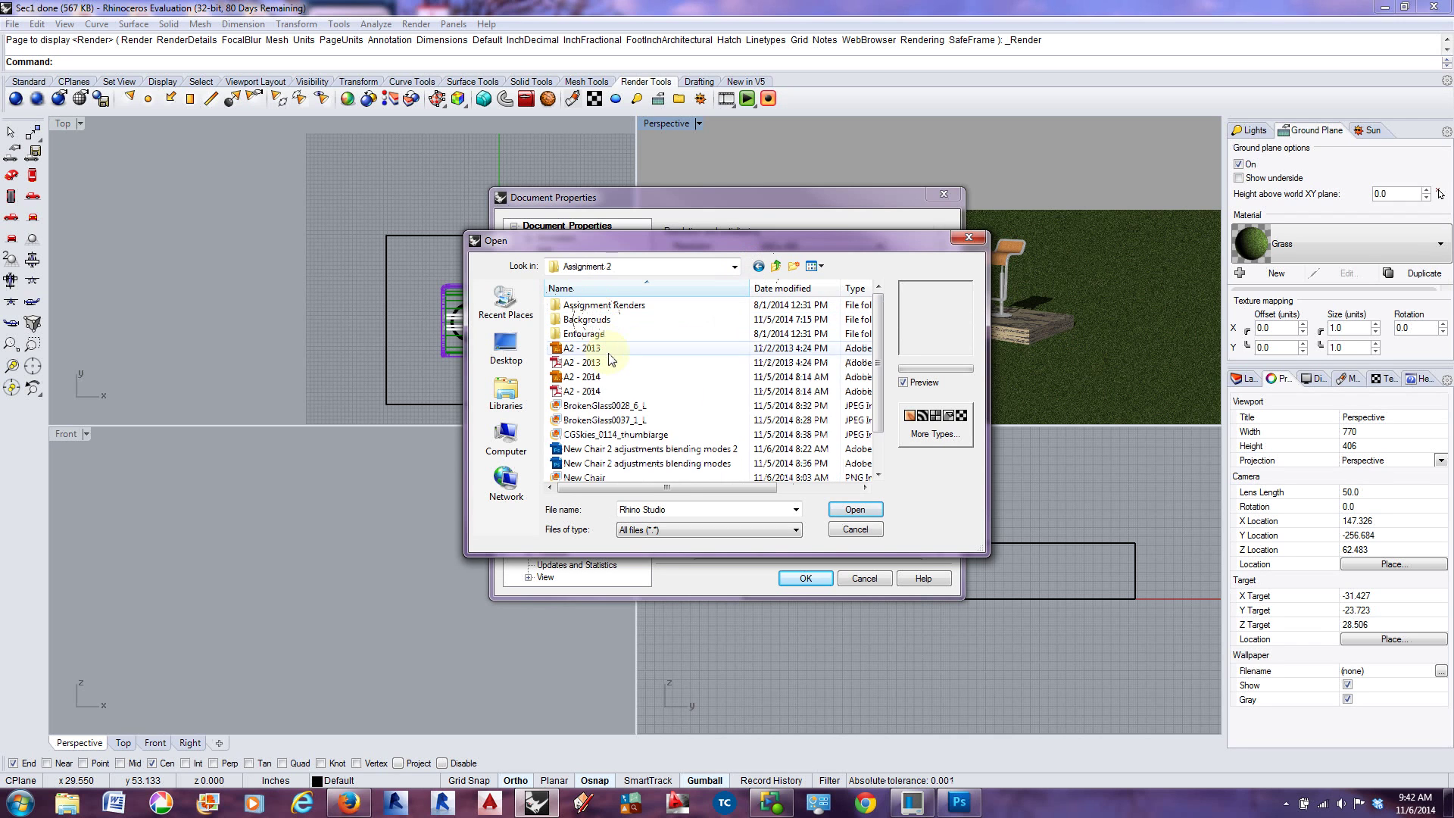
Load CGSkies_0114_thumblarge.jpg as a bitmap environment and apply it as the render background
click(610, 434)
click(853, 510)
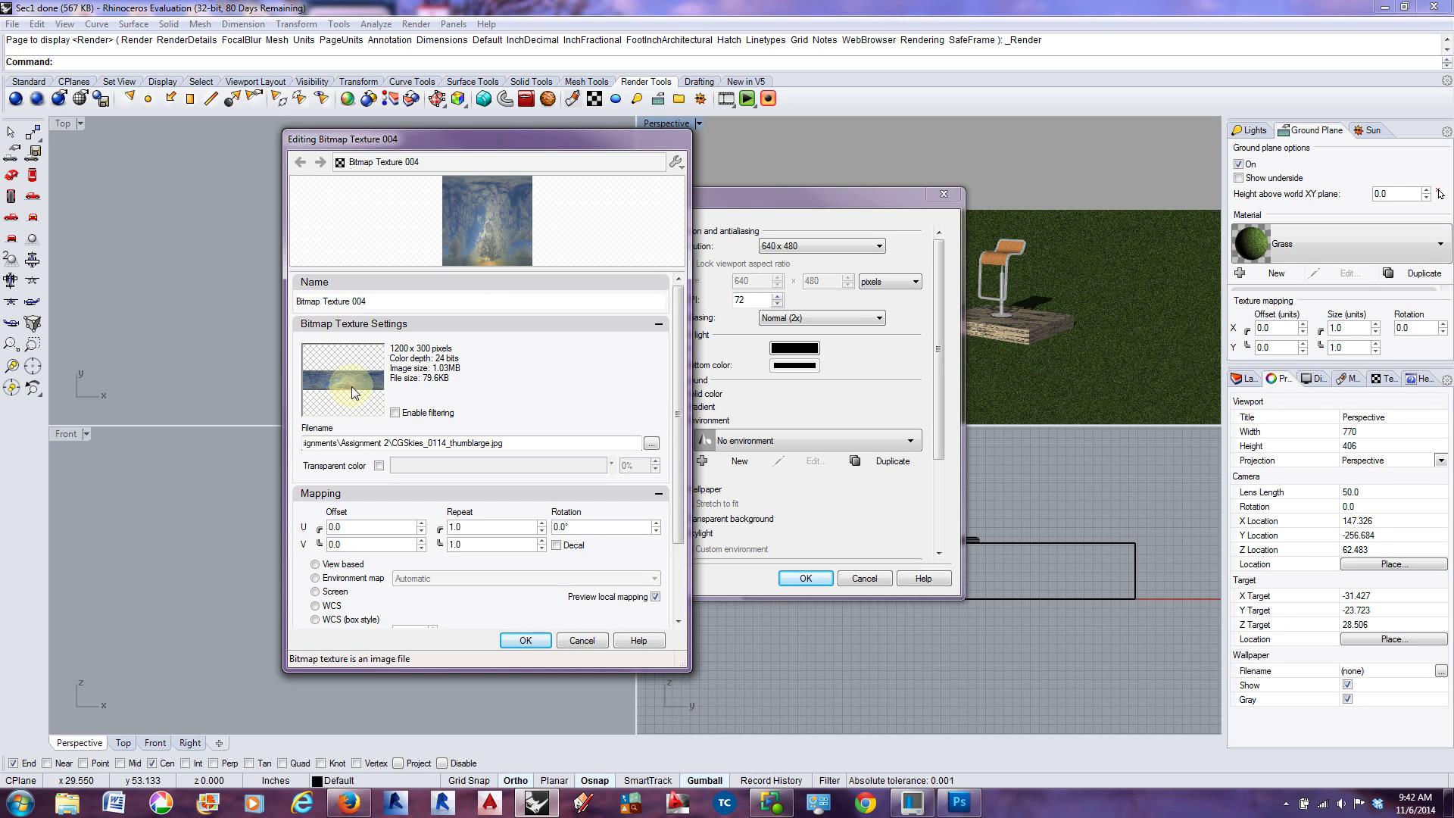
click(528, 642)
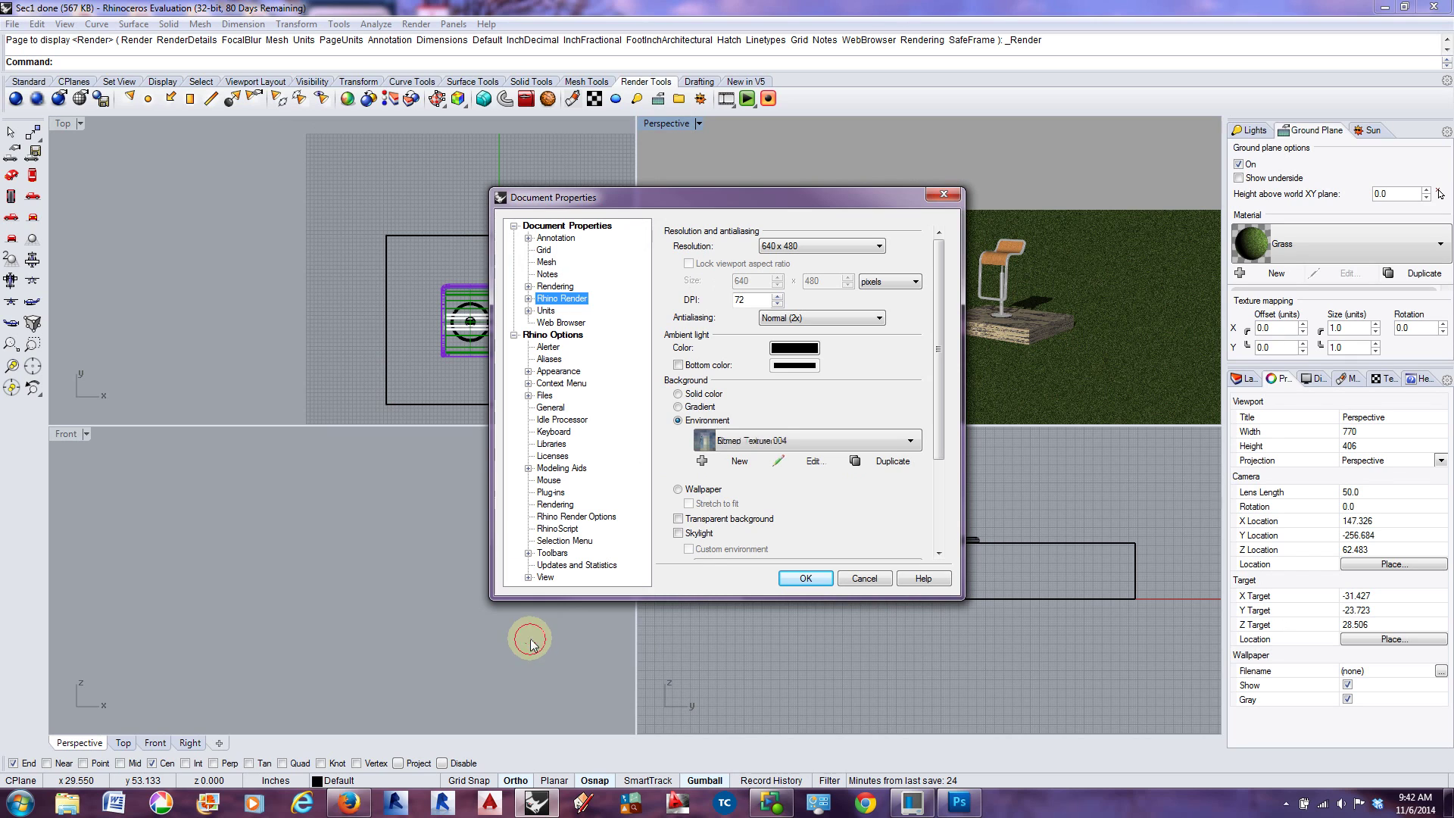
click(806, 579)
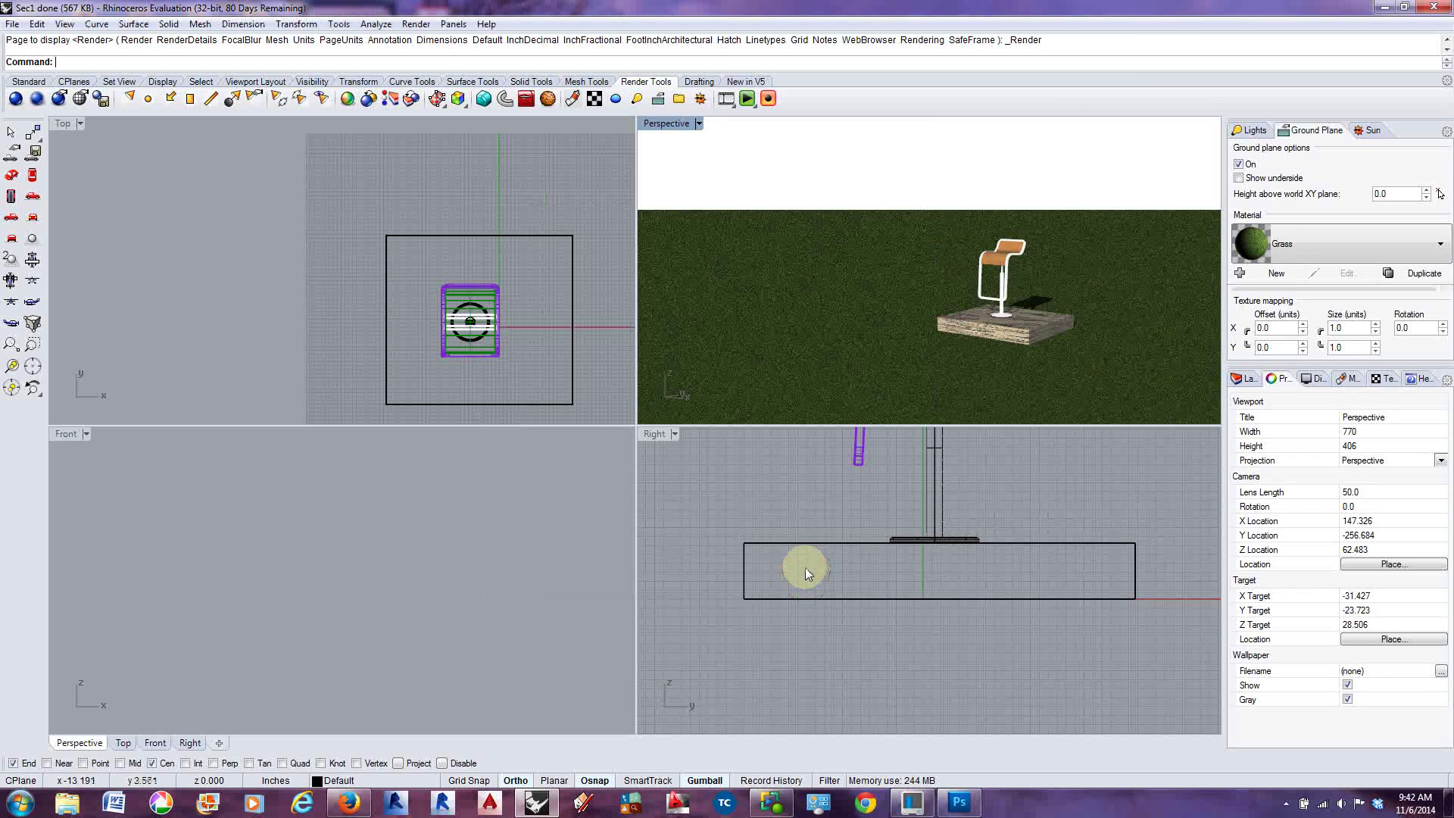
Reopen the render background settings and review the bitmap environment's image and mapping options, keeping mapping channel 1
drag(953, 324, 988, 288)
scroll(989, 291, down, 15)
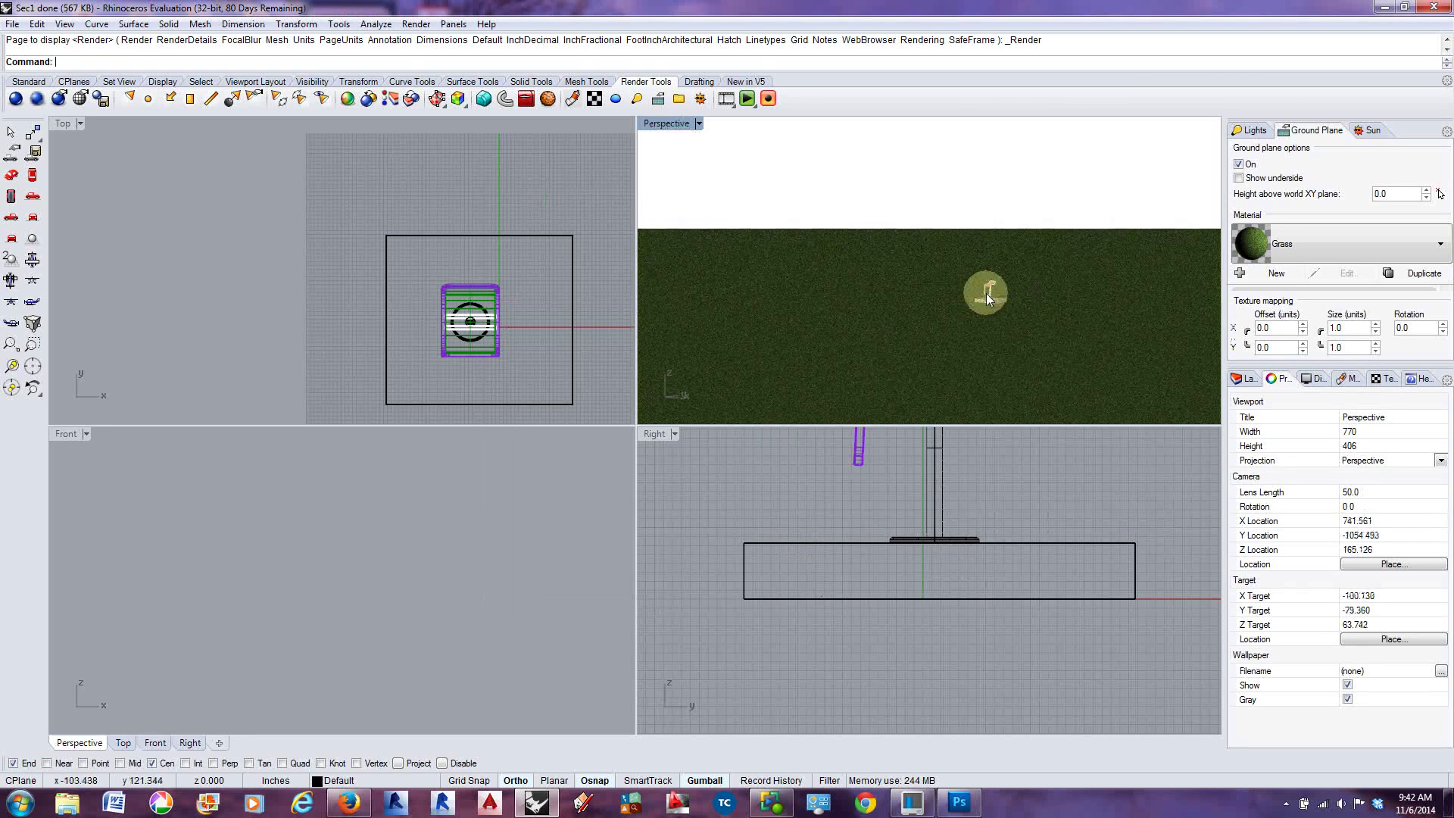
scroll(947, 368, up, 7)
scroll(916, 388, up, 8)
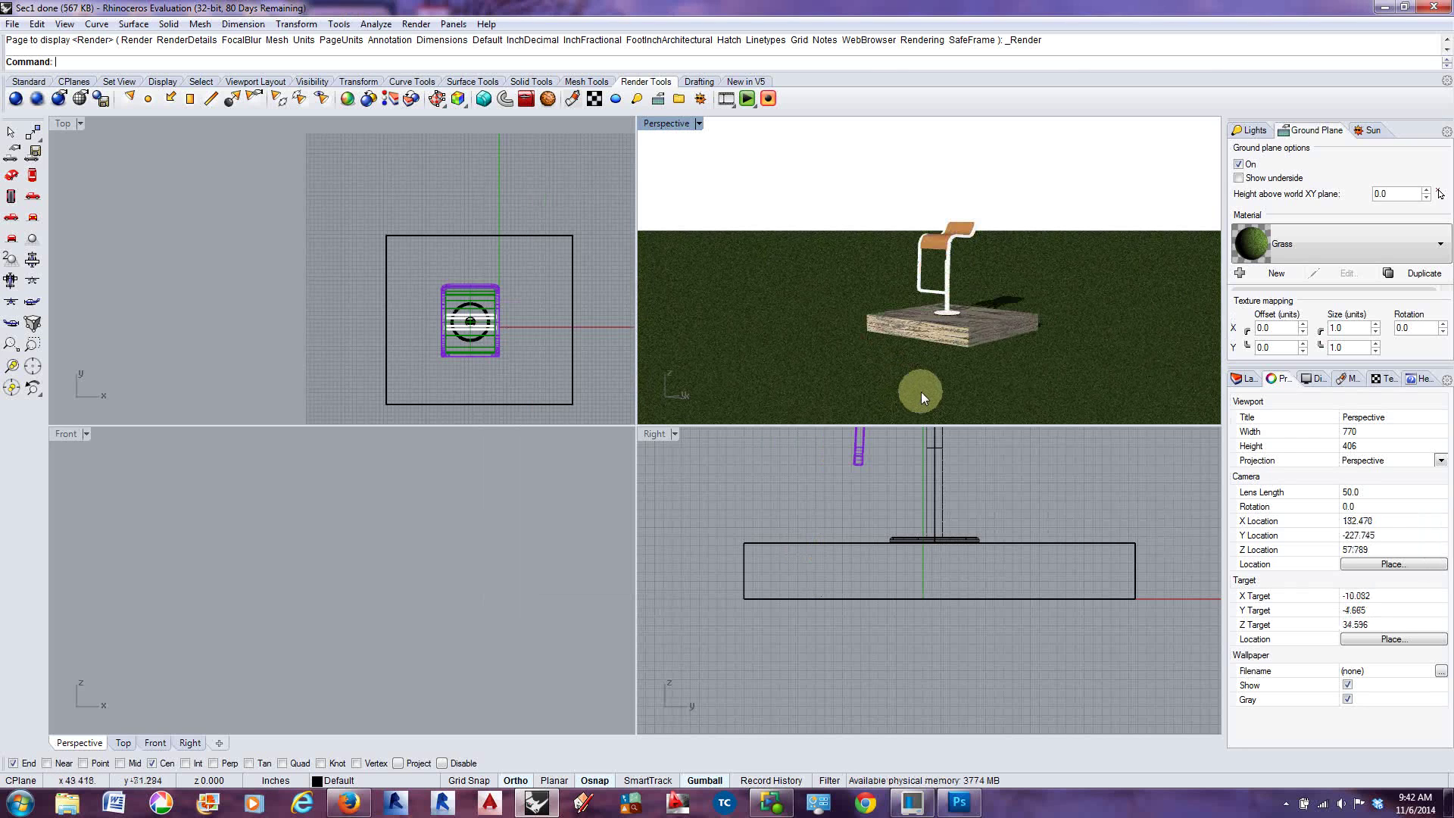
click(59, 99)
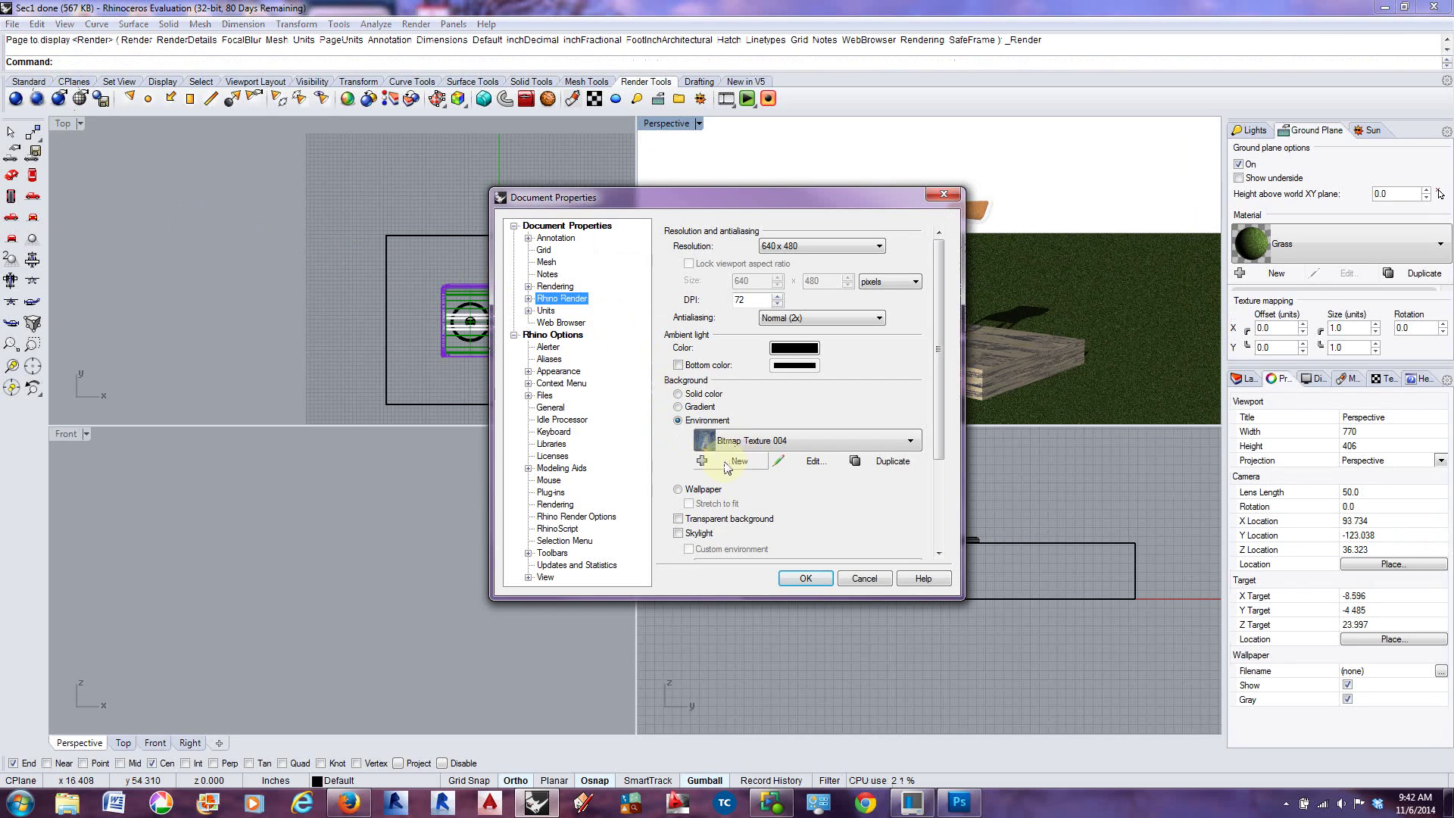
click(729, 463)
click(858, 528)
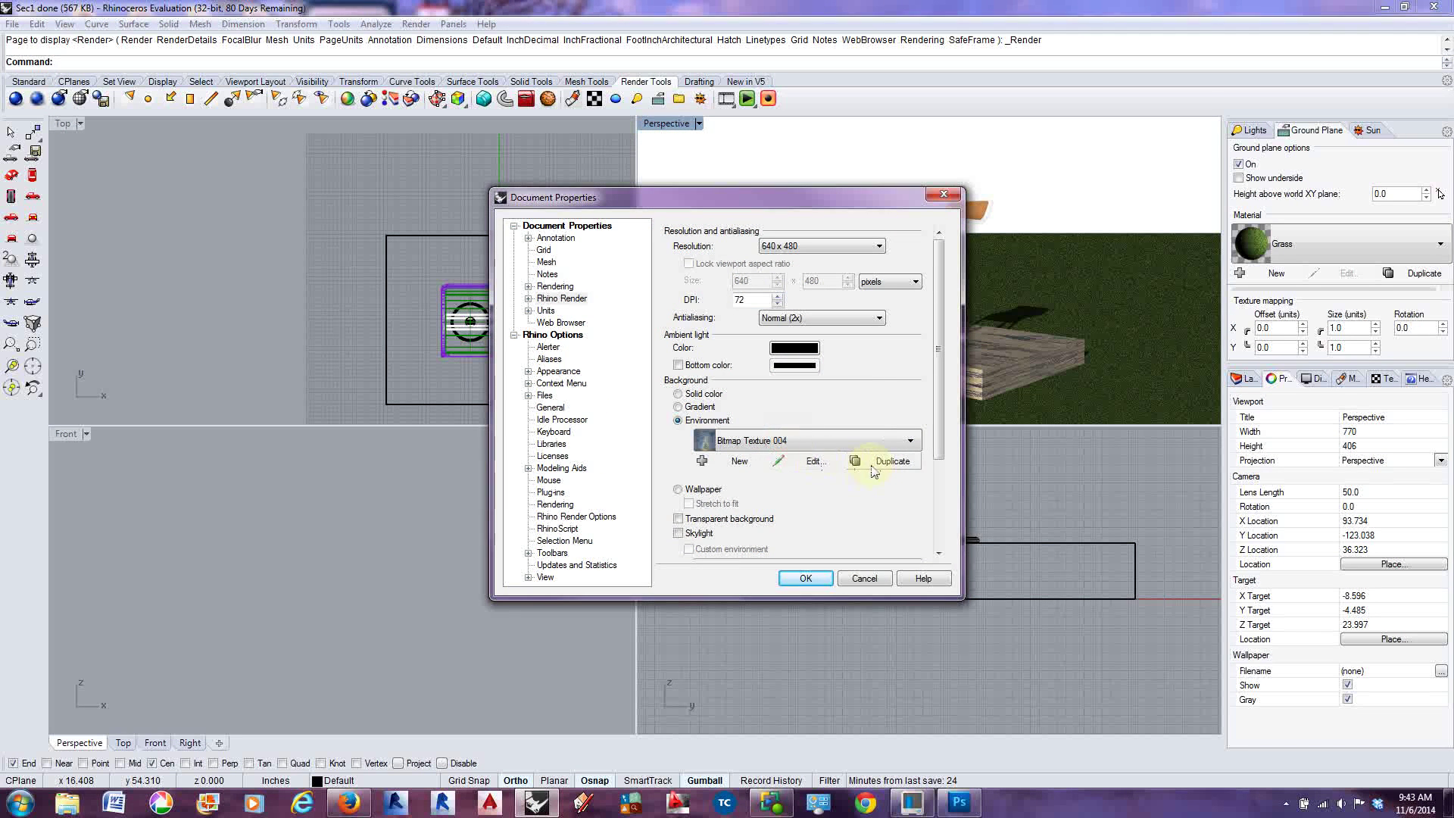
click(813, 460)
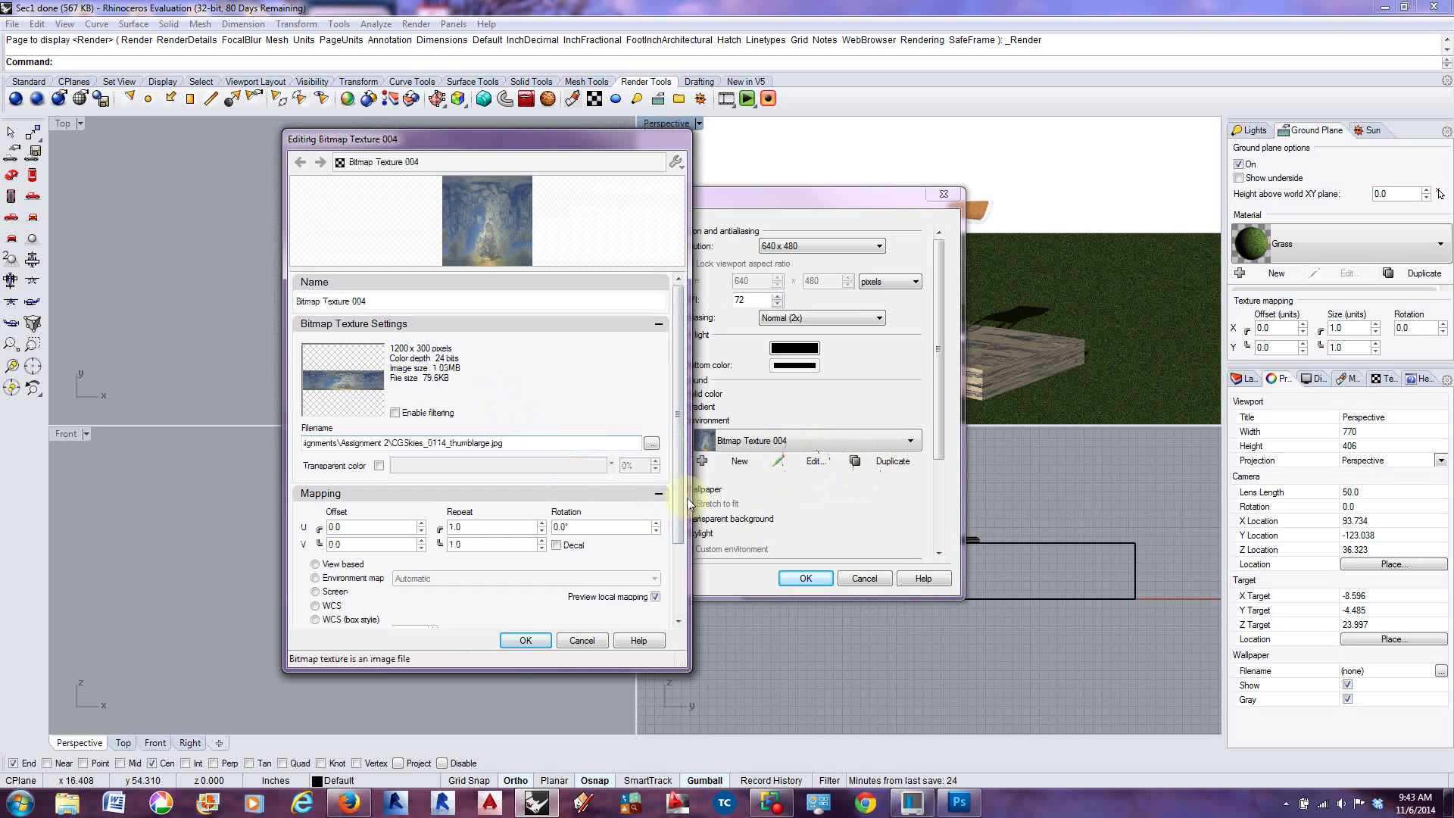
drag(679, 447, 679, 566)
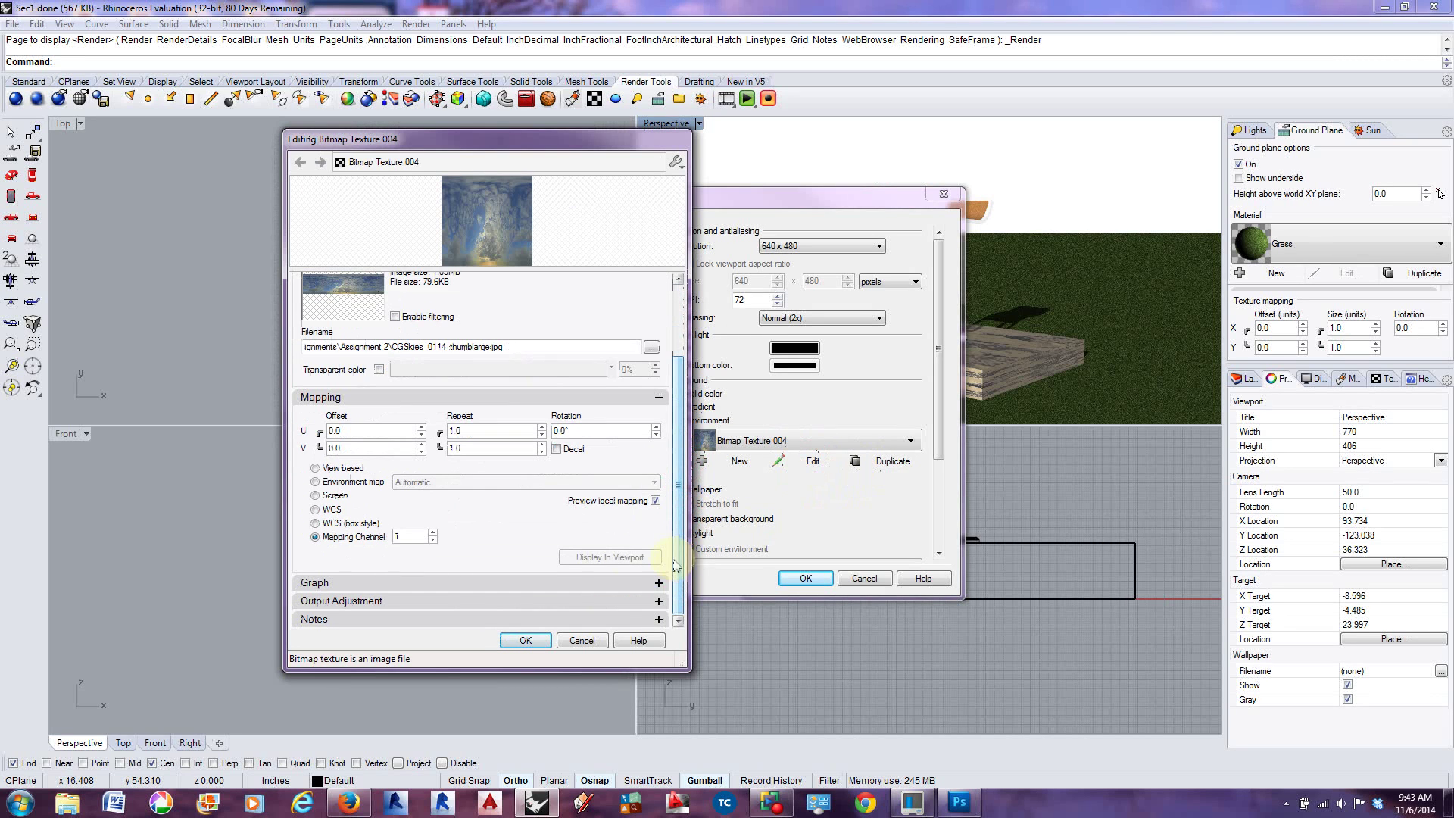
click(433, 534)
click(433, 540)
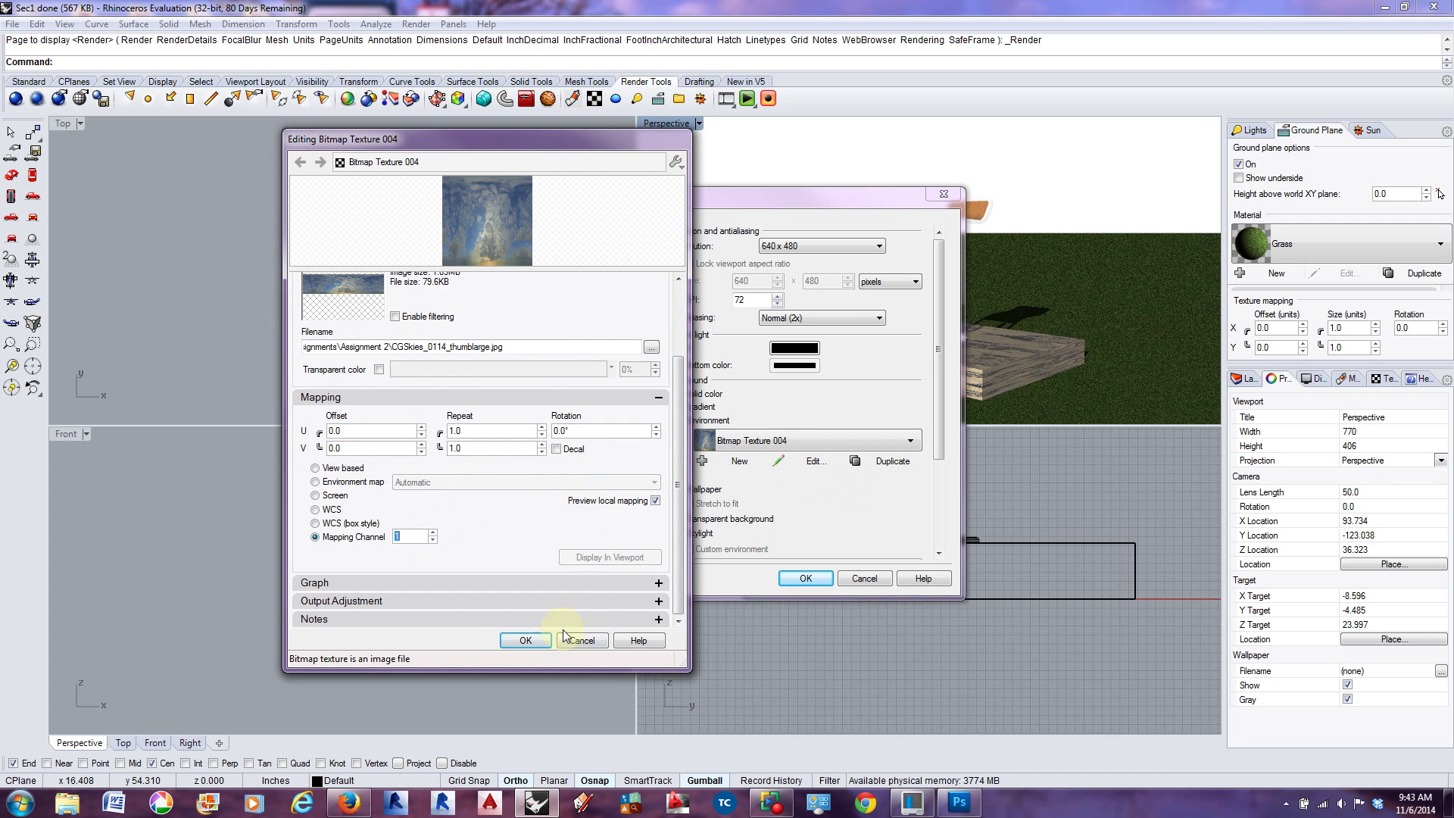
click(528, 641)
click(805, 580)
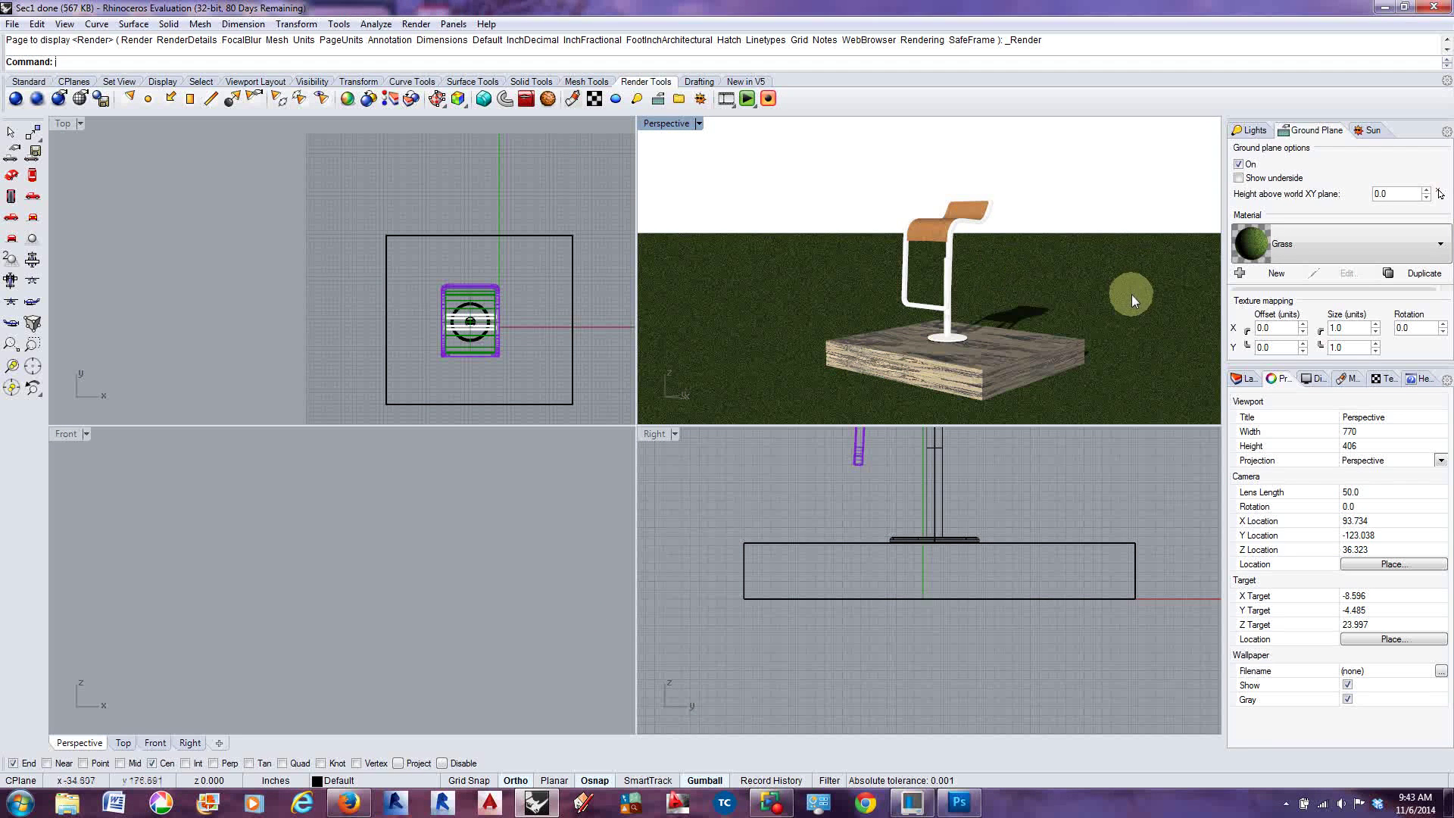
Turn off the Show and Gray wallpaper options in the Perspective viewport's properties
scroll(1131, 294, down, 10)
scroll(1097, 320, up, 4)
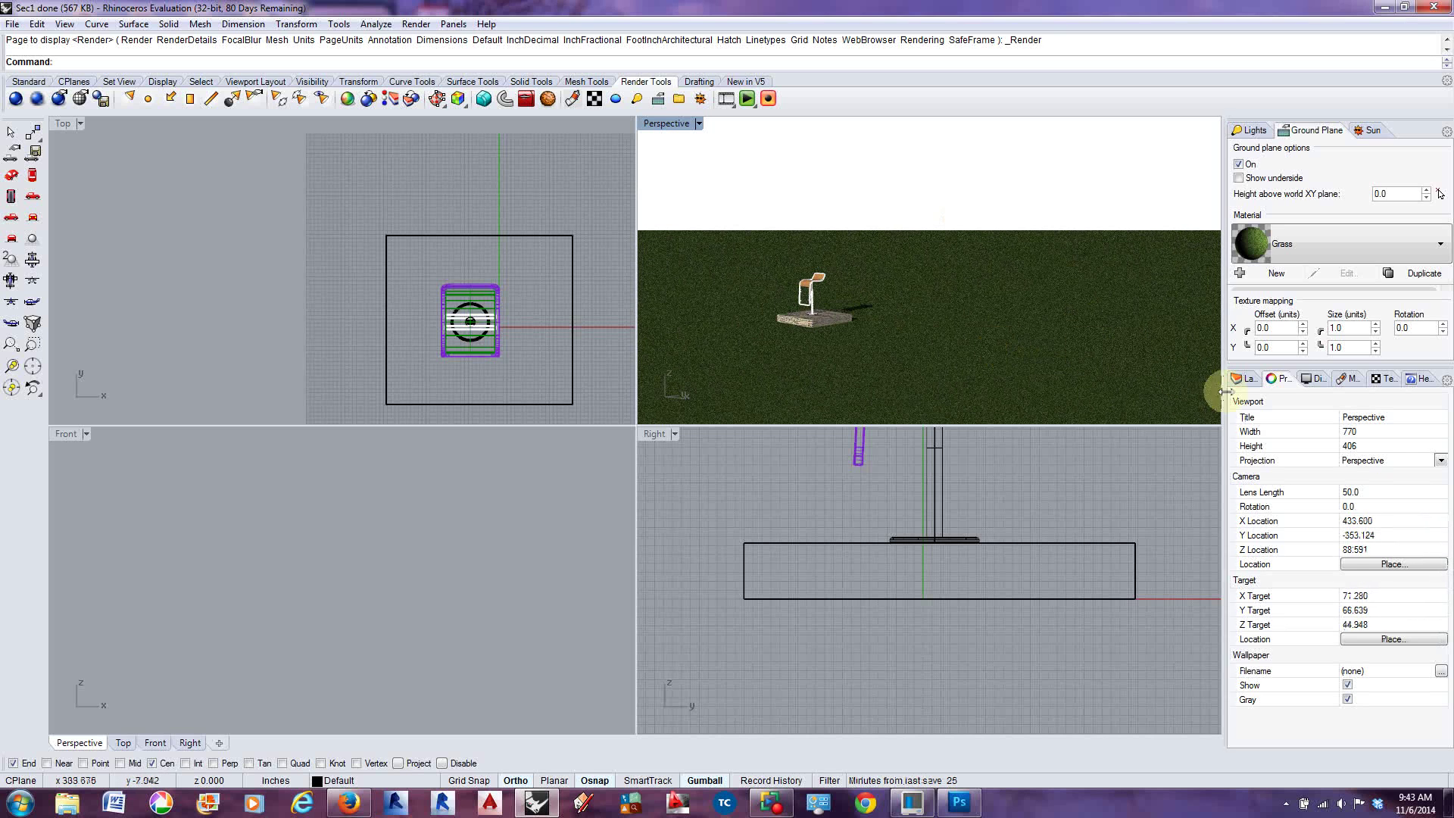
click(1245, 379)
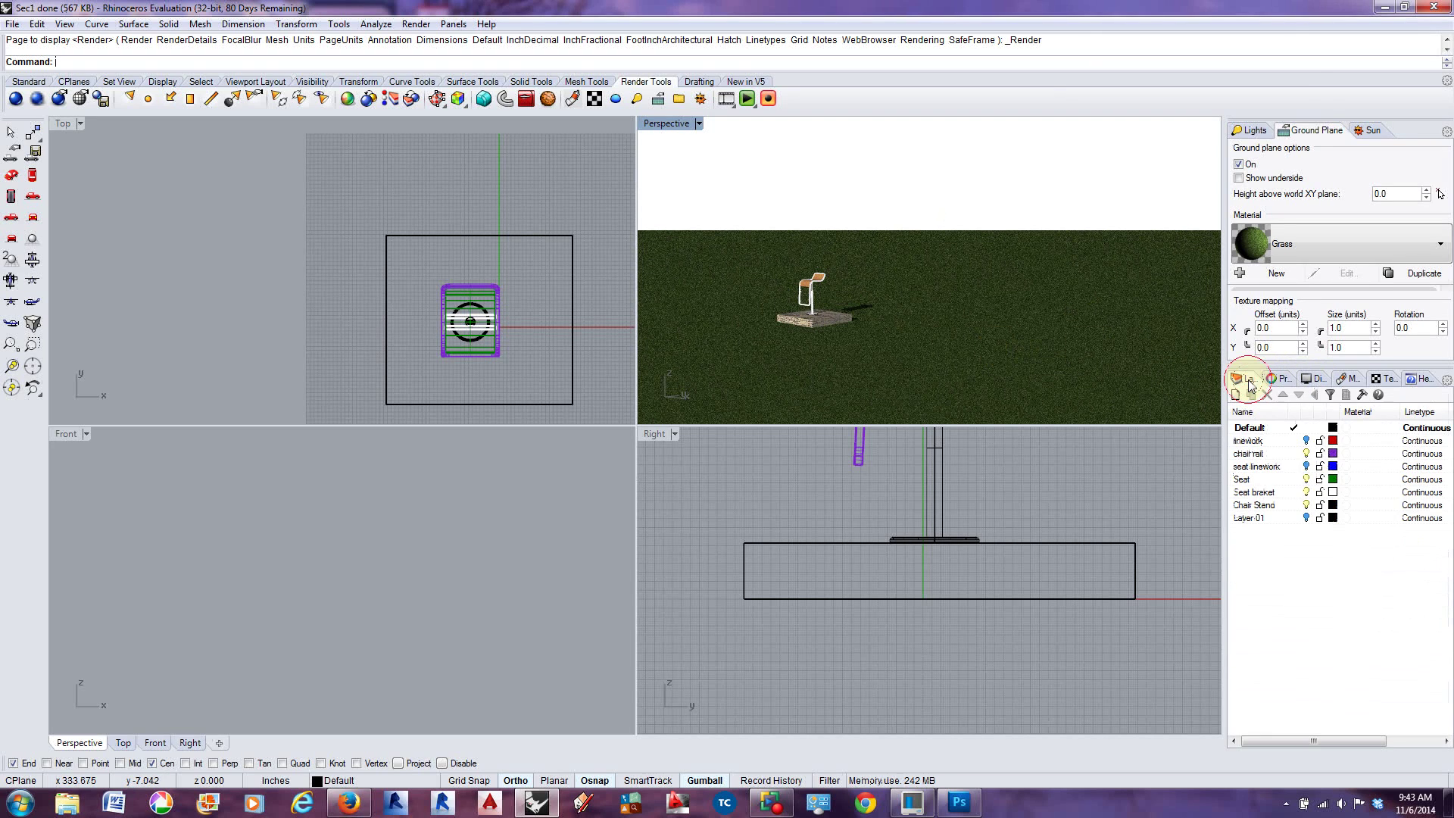
click(1280, 379)
click(1242, 379)
click(1280, 378)
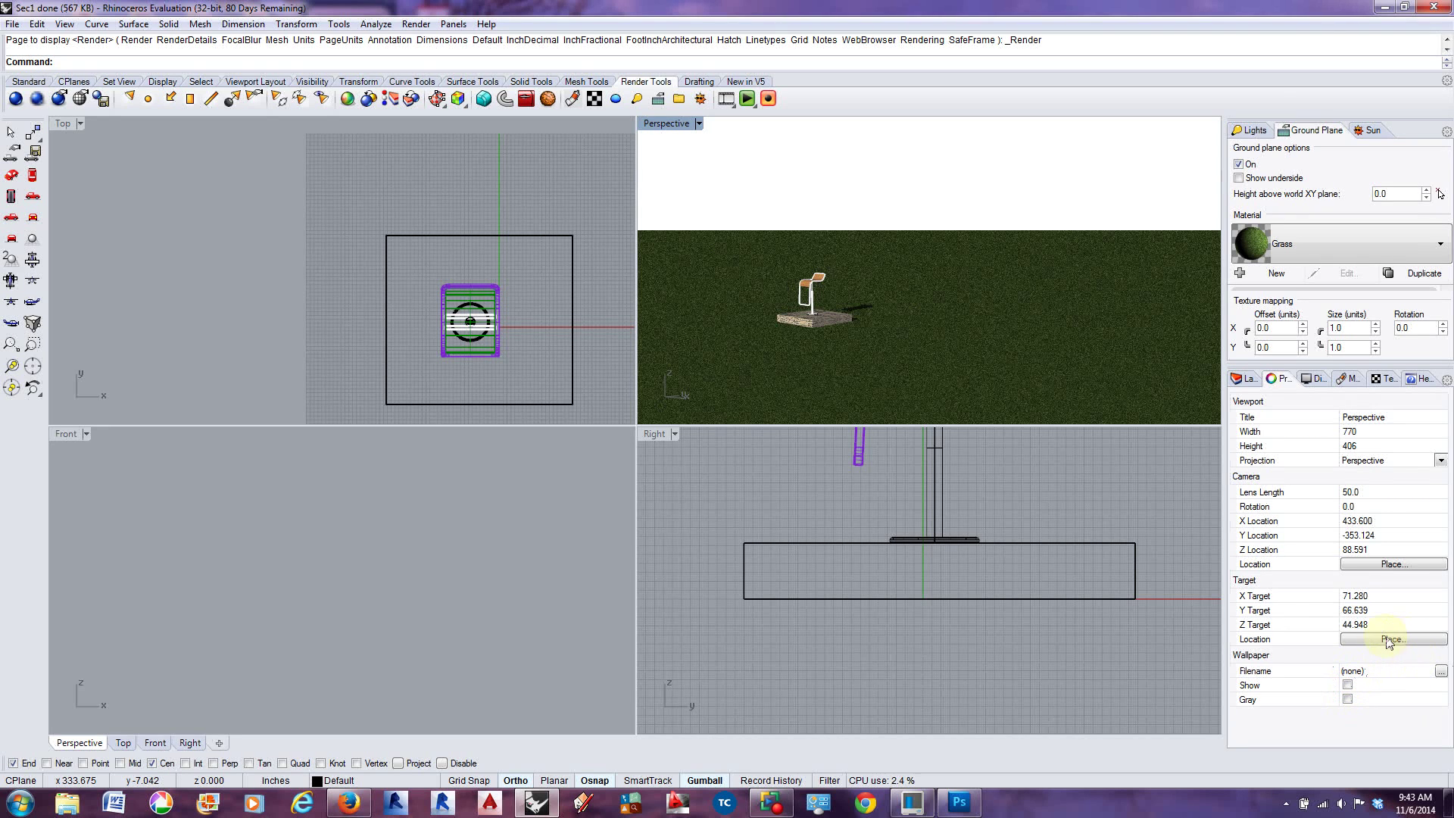
Try the Two Point Perspective projection on the Perspective viewport and return it to Perspective
click(1444, 460)
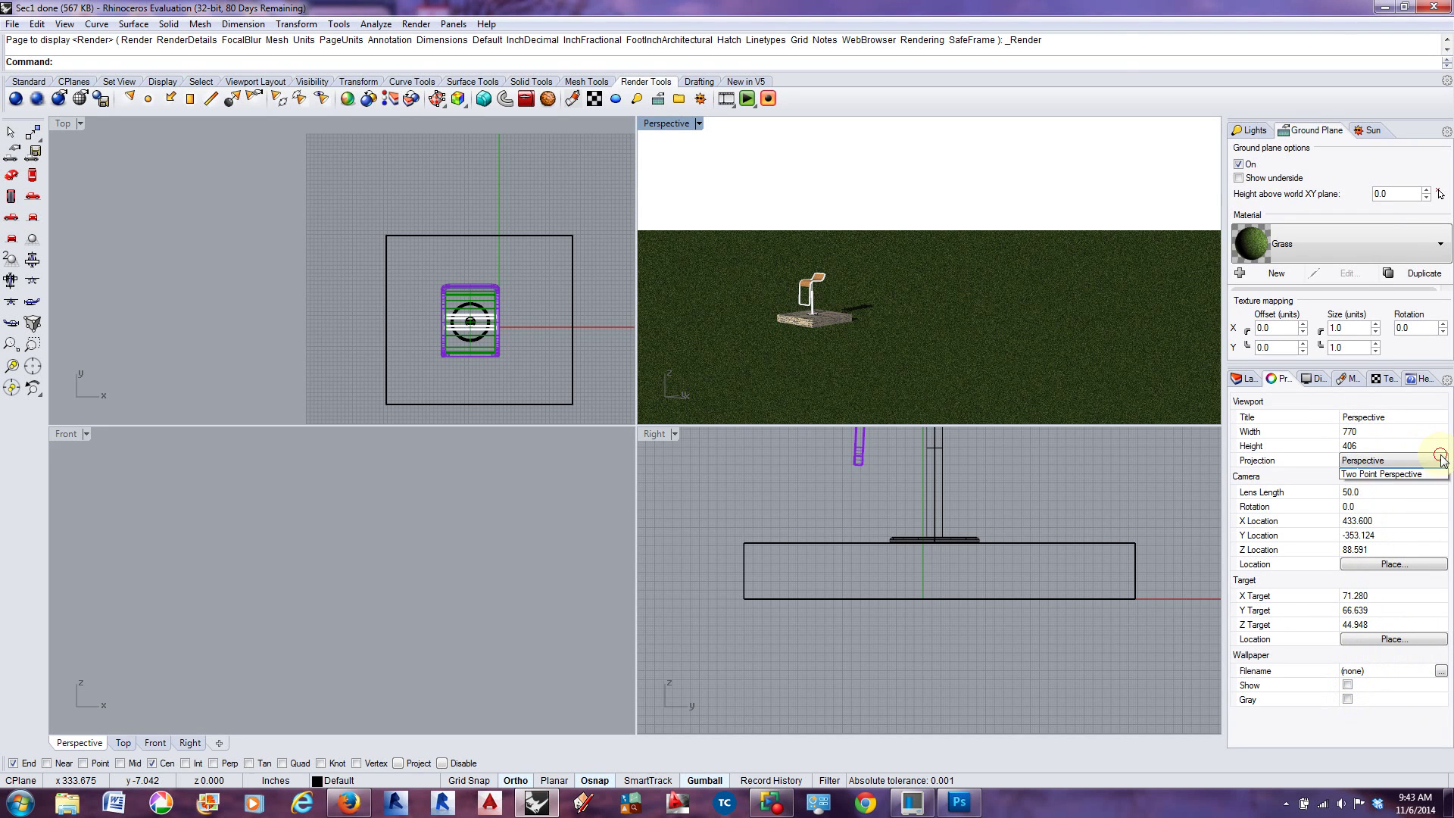
click(1439, 496)
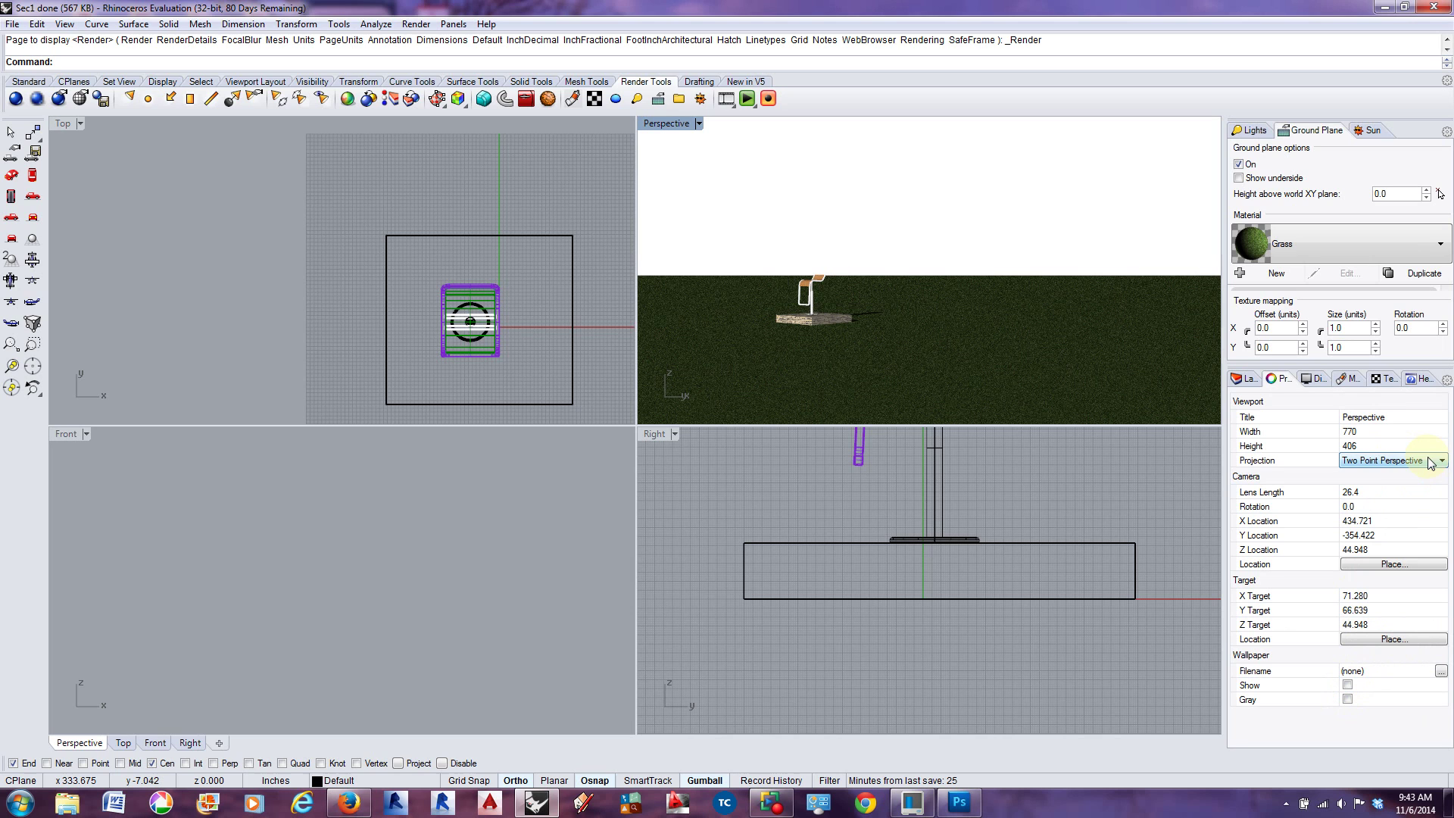
click(1432, 461)
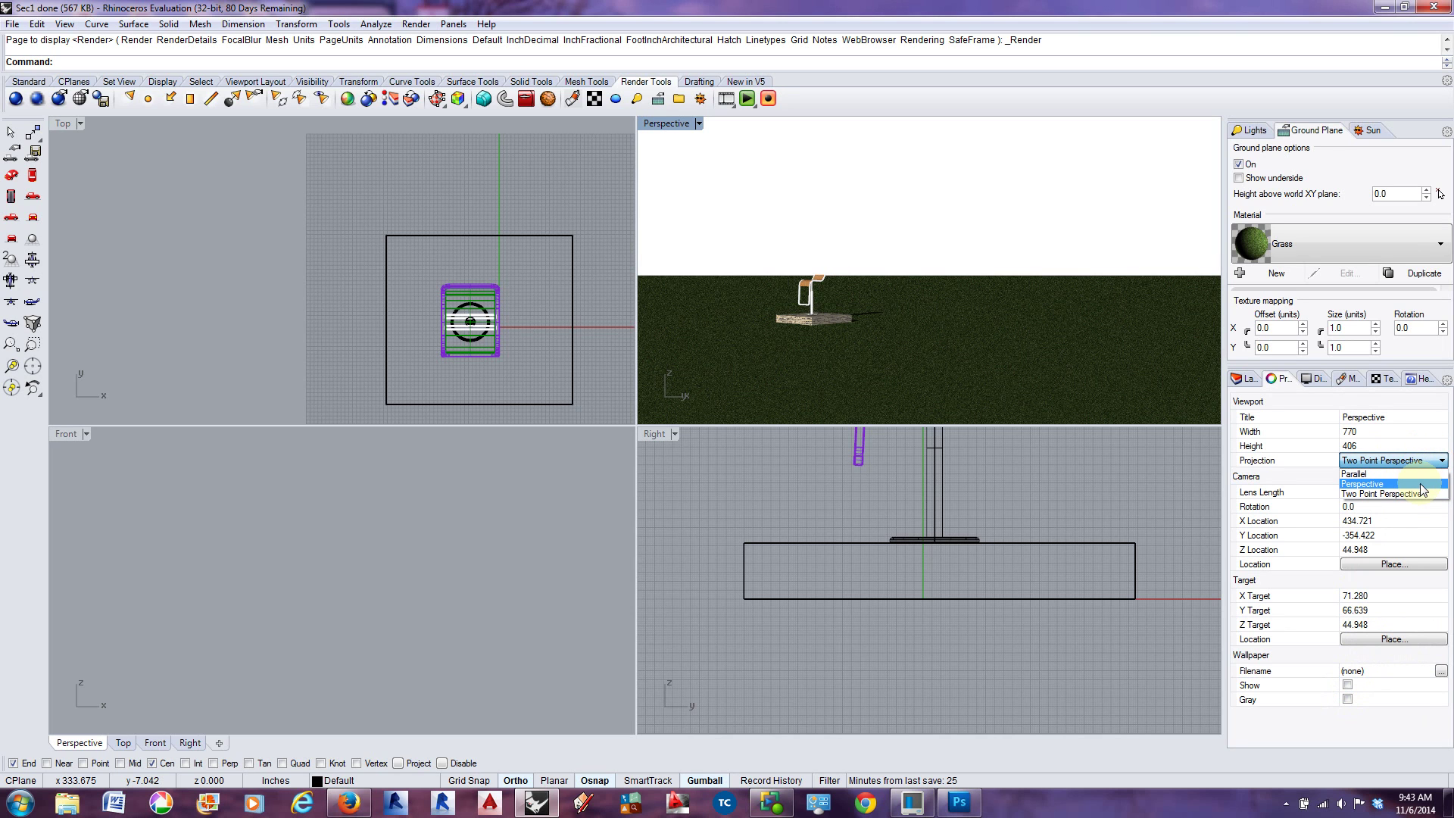
click(1421, 485)
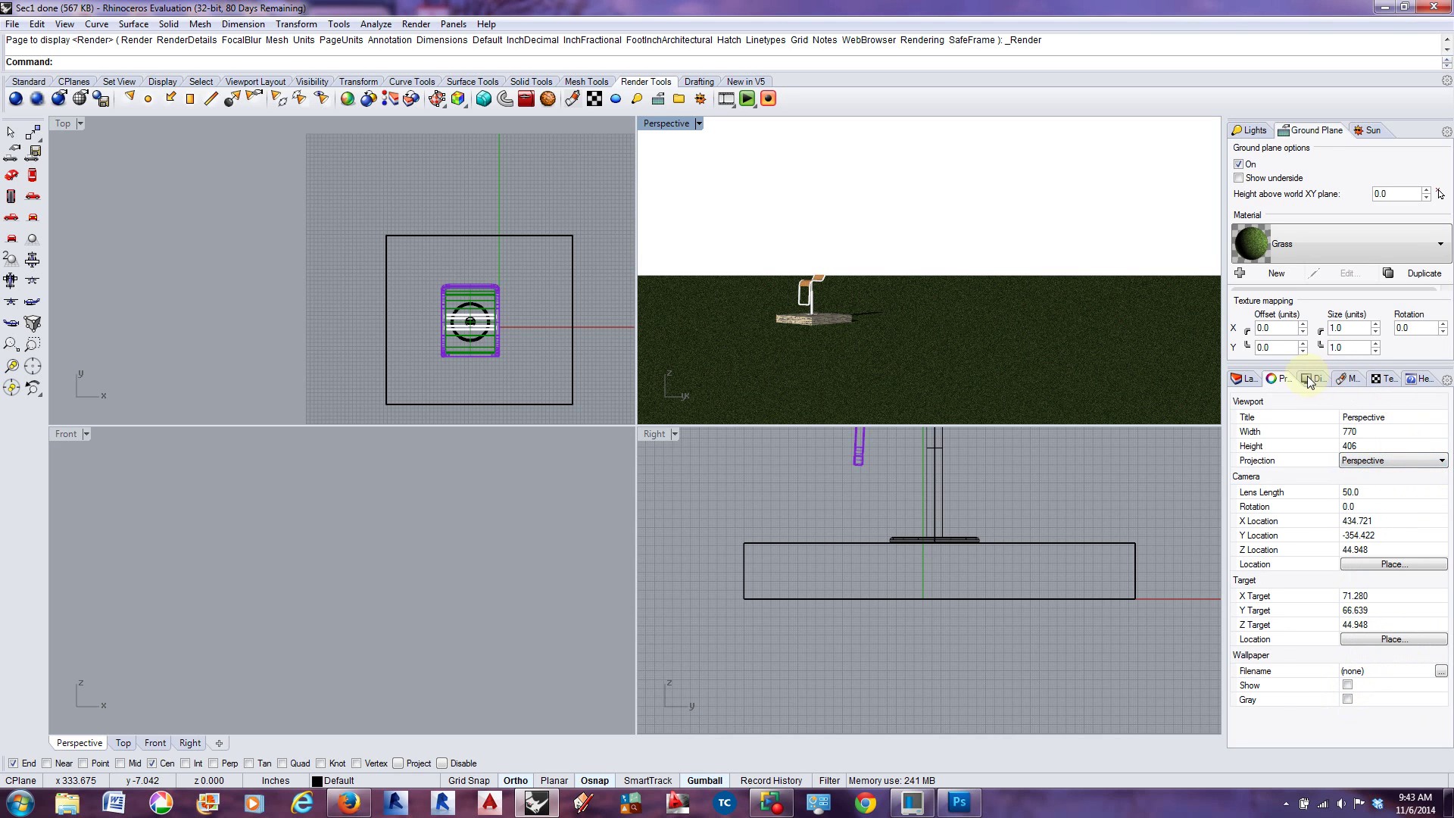
Review the Perspective viewport's Rendered display settings, including its background, shadow and clipping plane options
click(1308, 379)
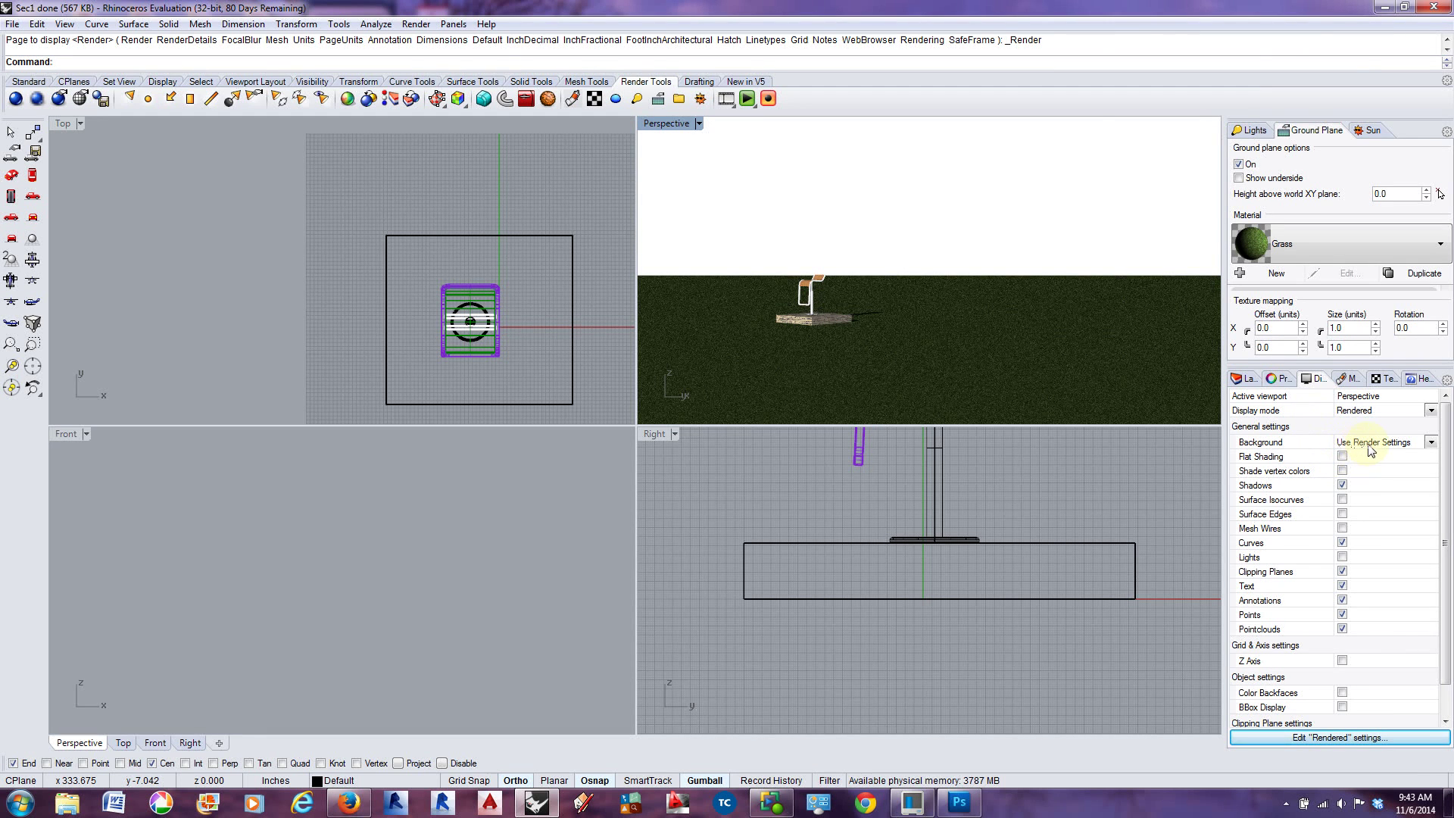
click(1429, 411)
click(1430, 413)
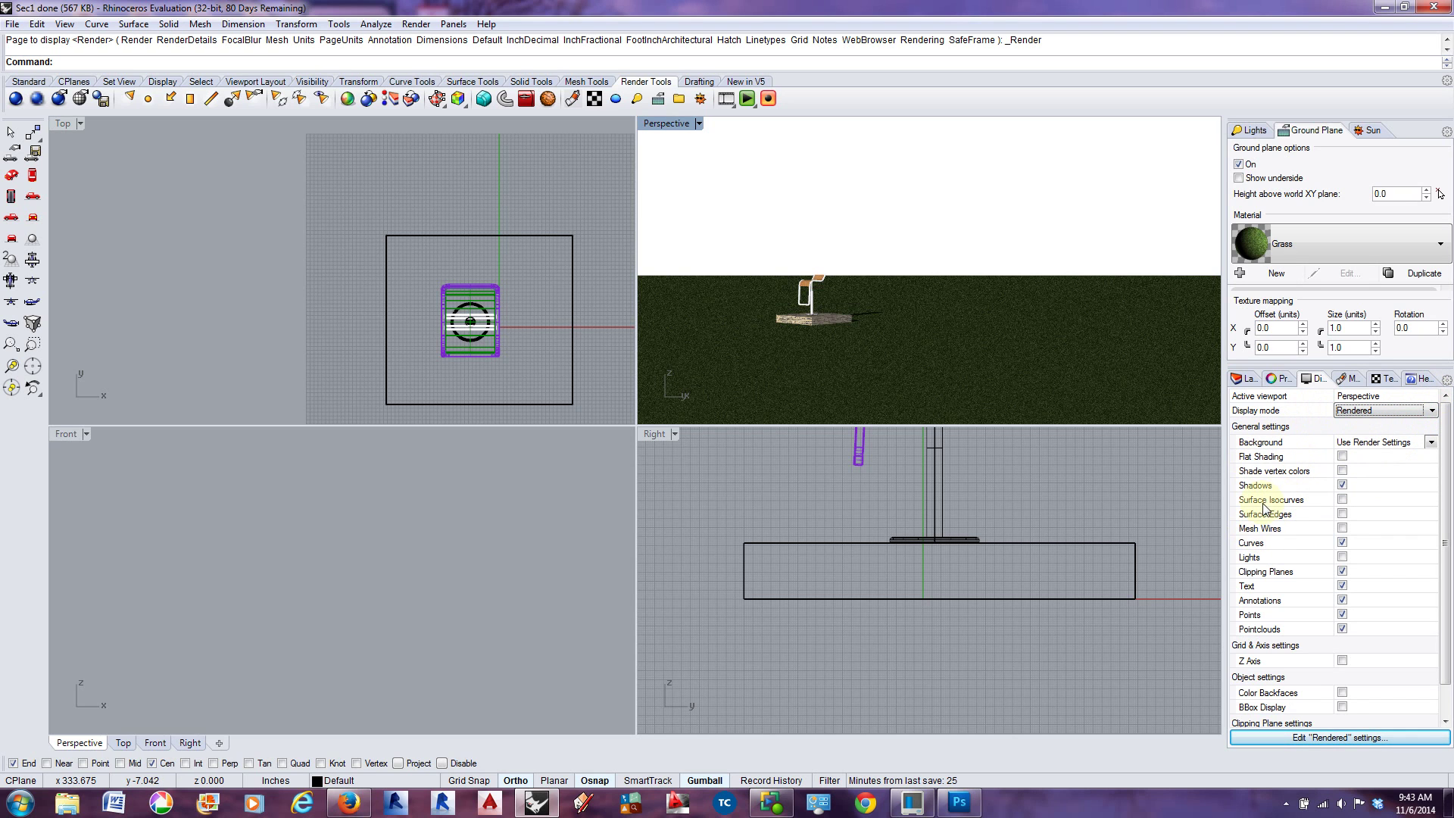
scroll(1316, 661, down, 2)
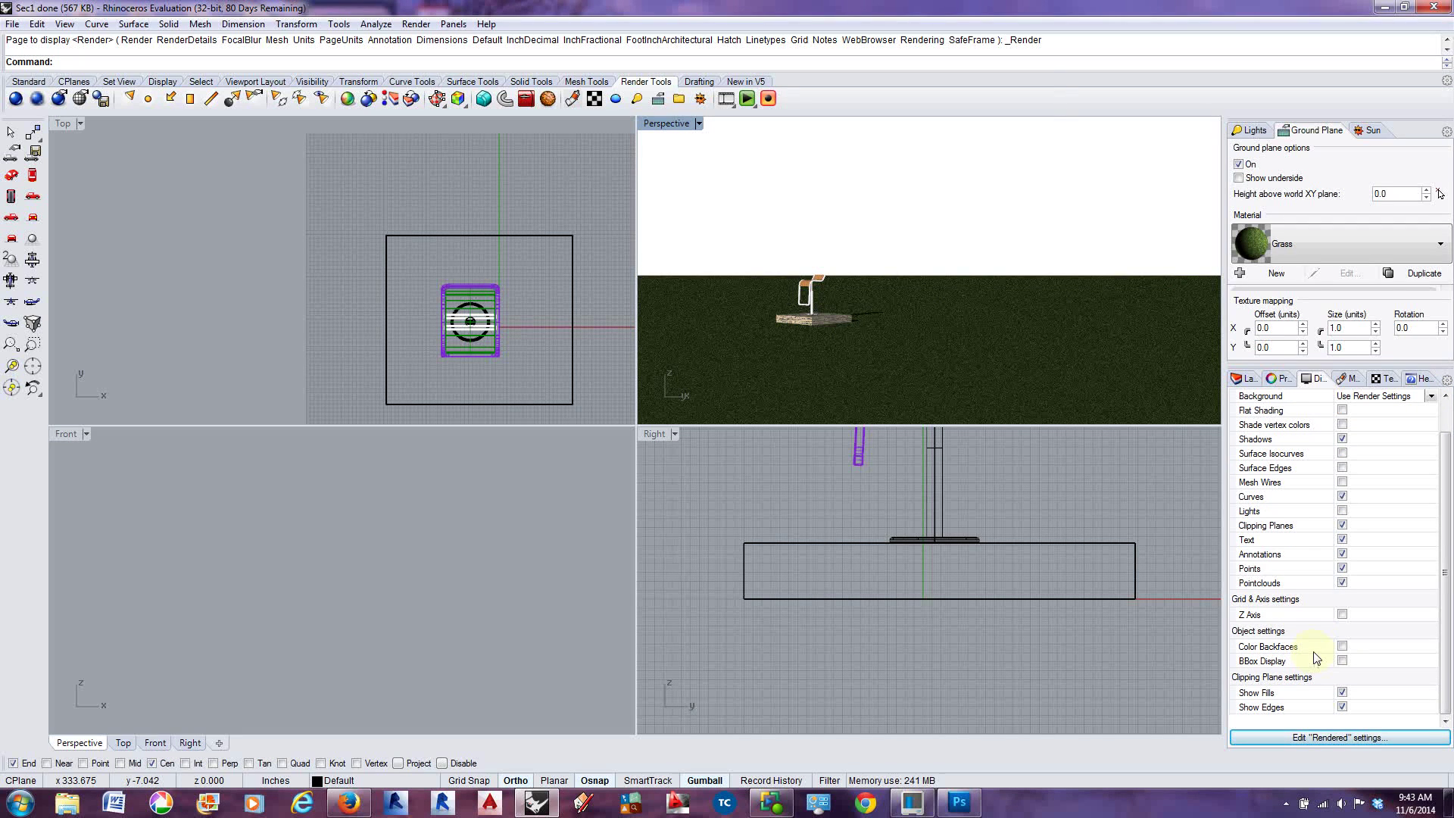
click(1350, 378)
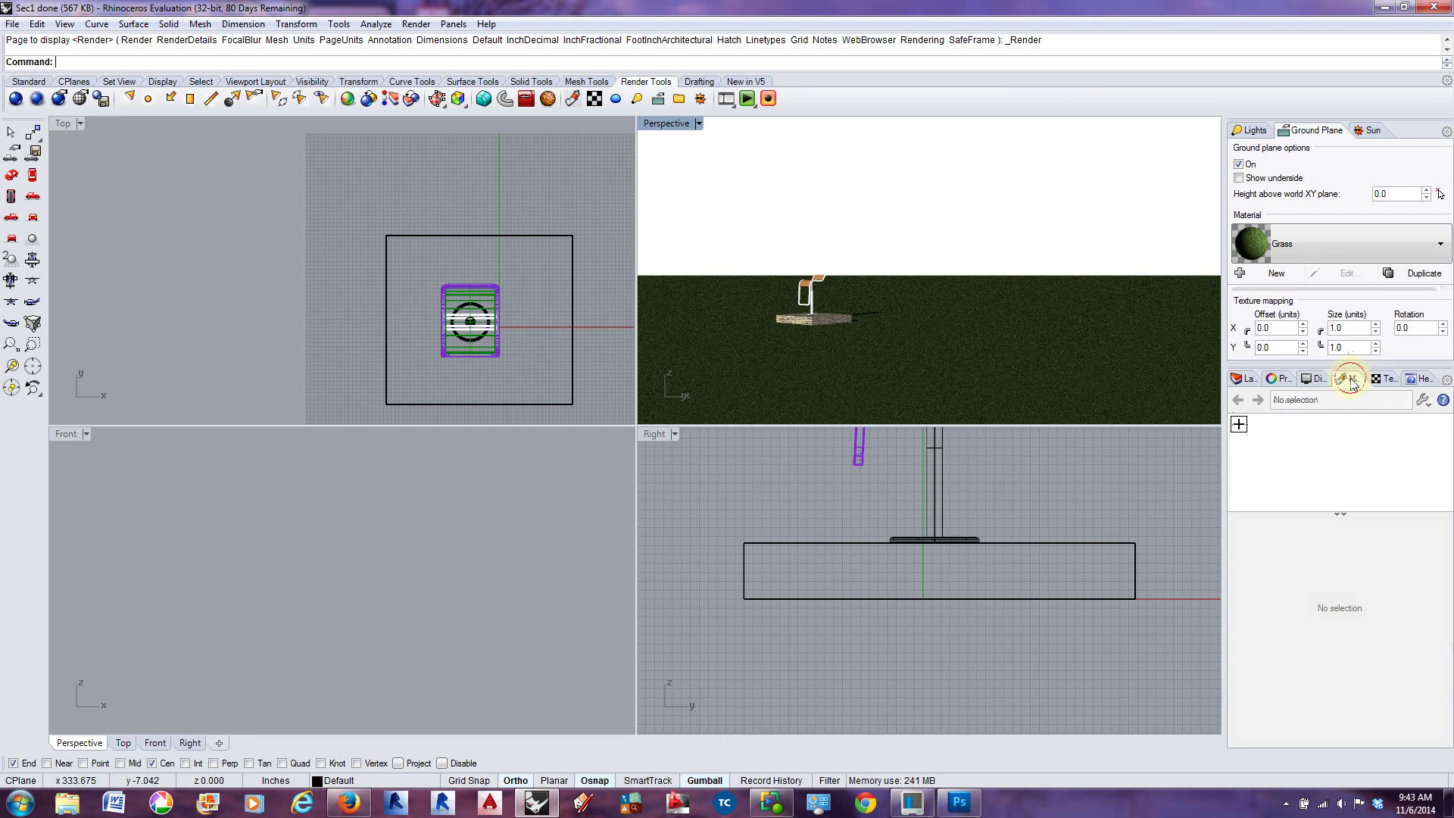
click(1317, 380)
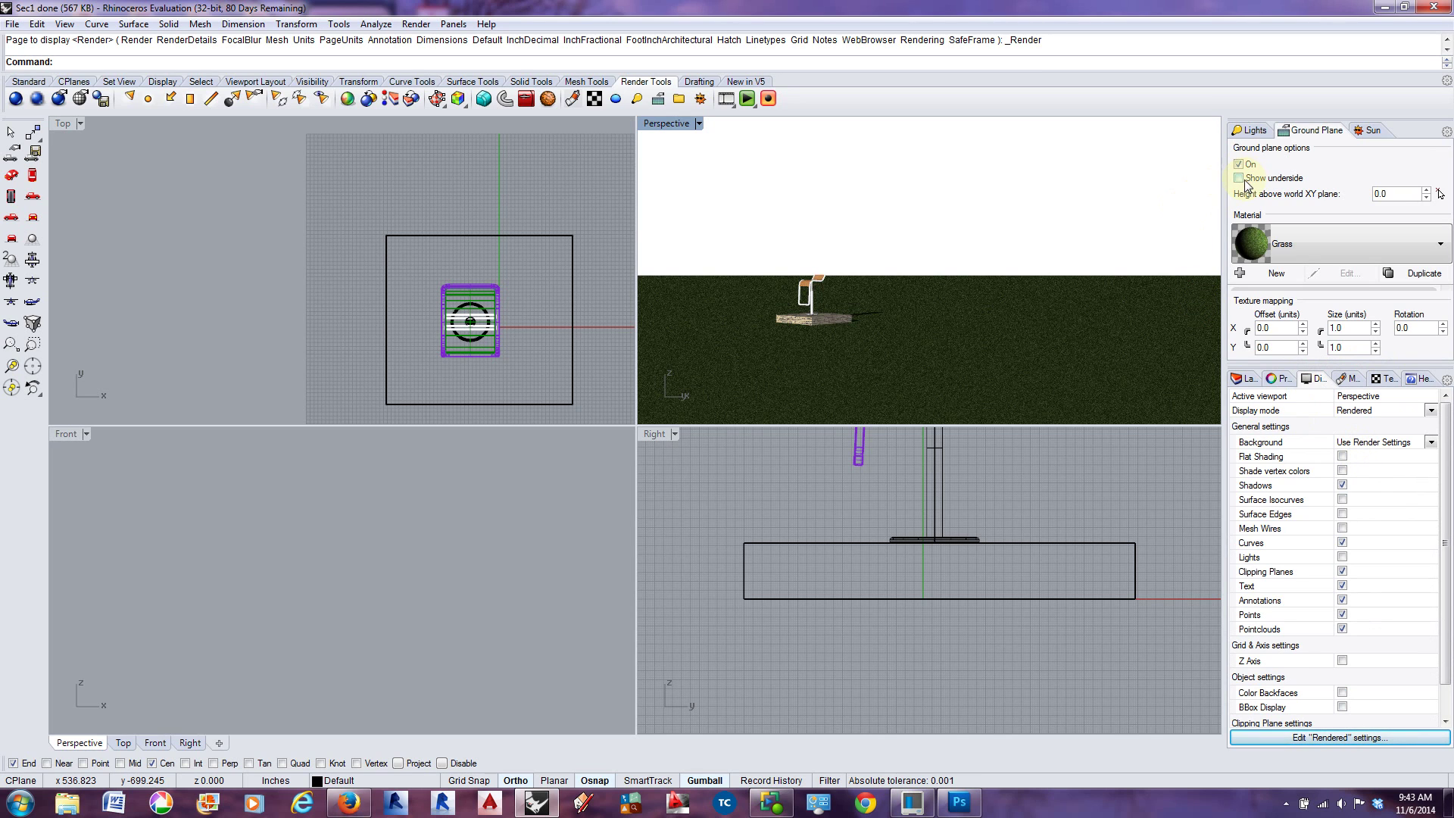
Bring up the lights list and dock the display settings group above the Lights, Ground Plane and Sun group
click(1249, 130)
click(1307, 130)
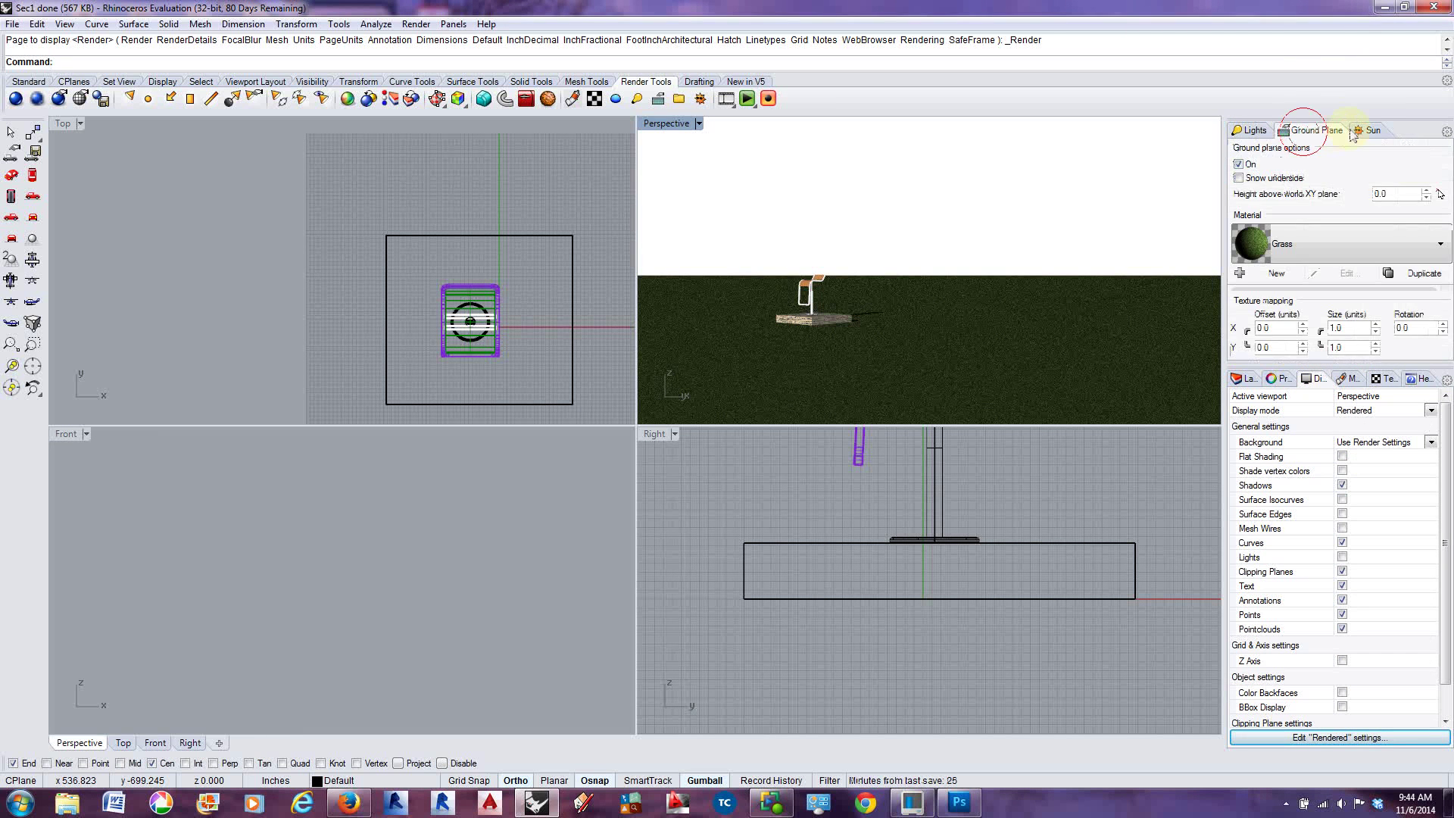
click(1363, 131)
click(1317, 130)
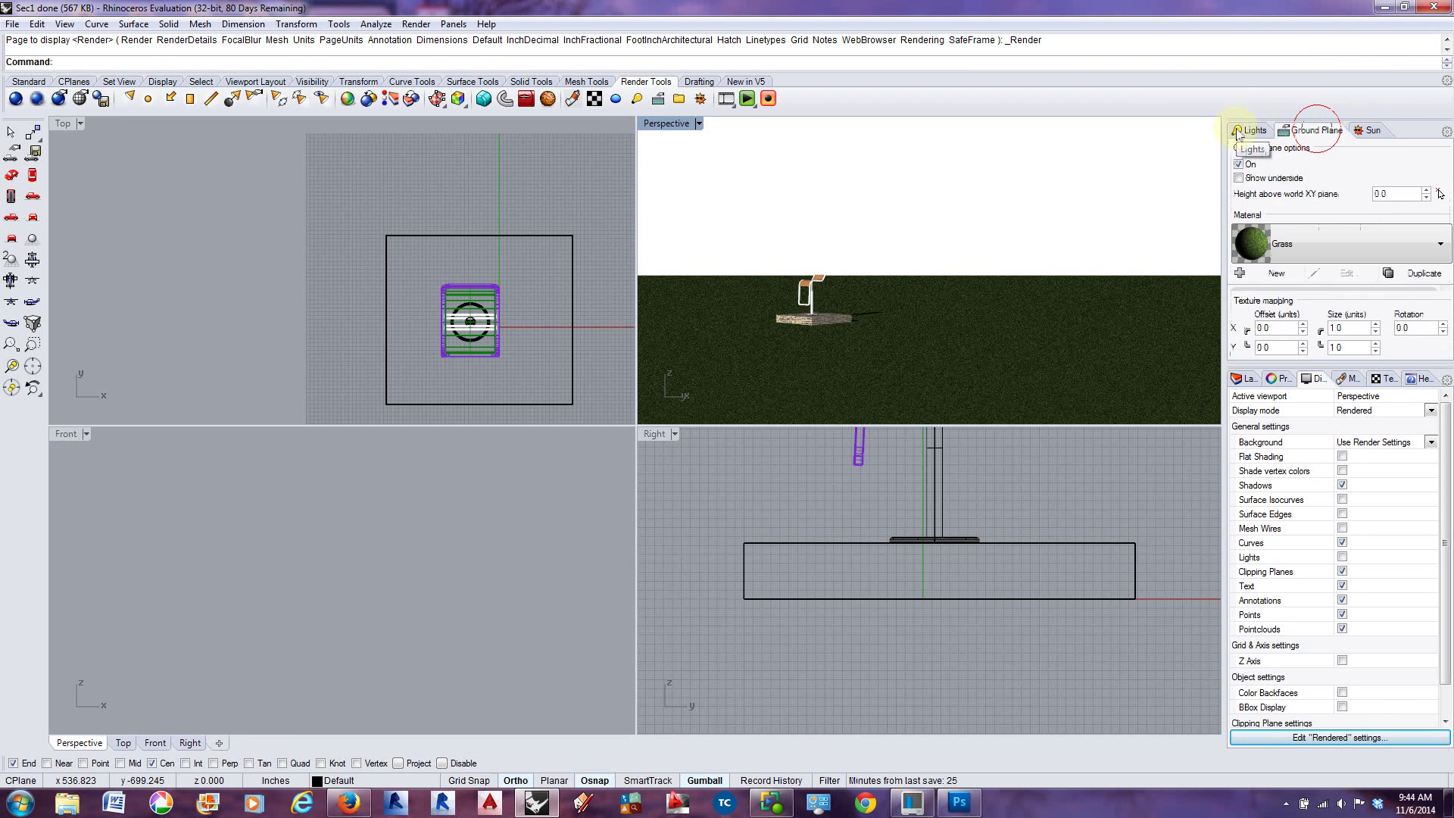
click(1245, 130)
mouse_move(1248, 383)
mouse_down()
mouse_move(1238, 368)
mouse_move(1249, 383)
mouse_up()
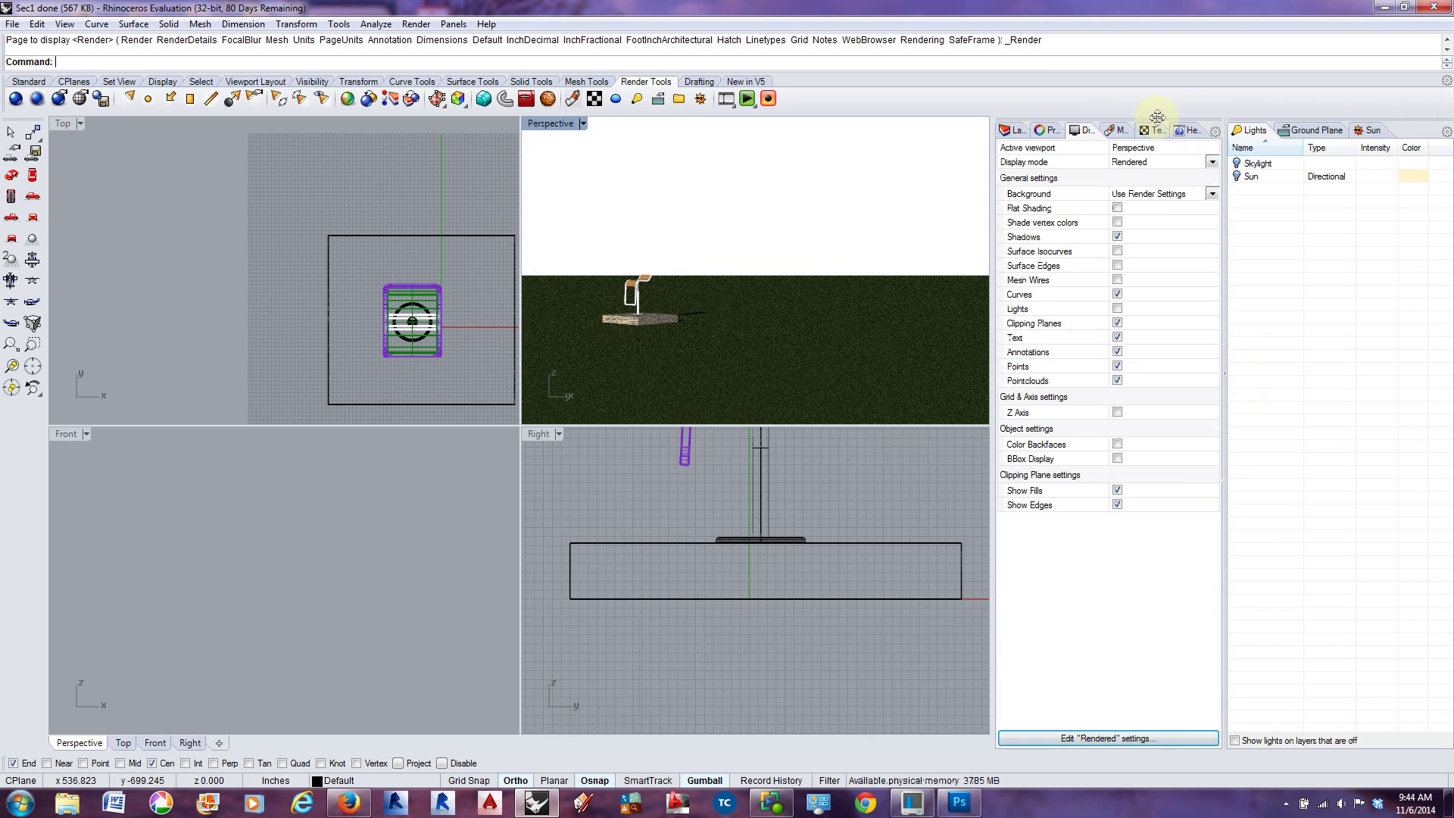
drag(1088, 130, 1338, 258)
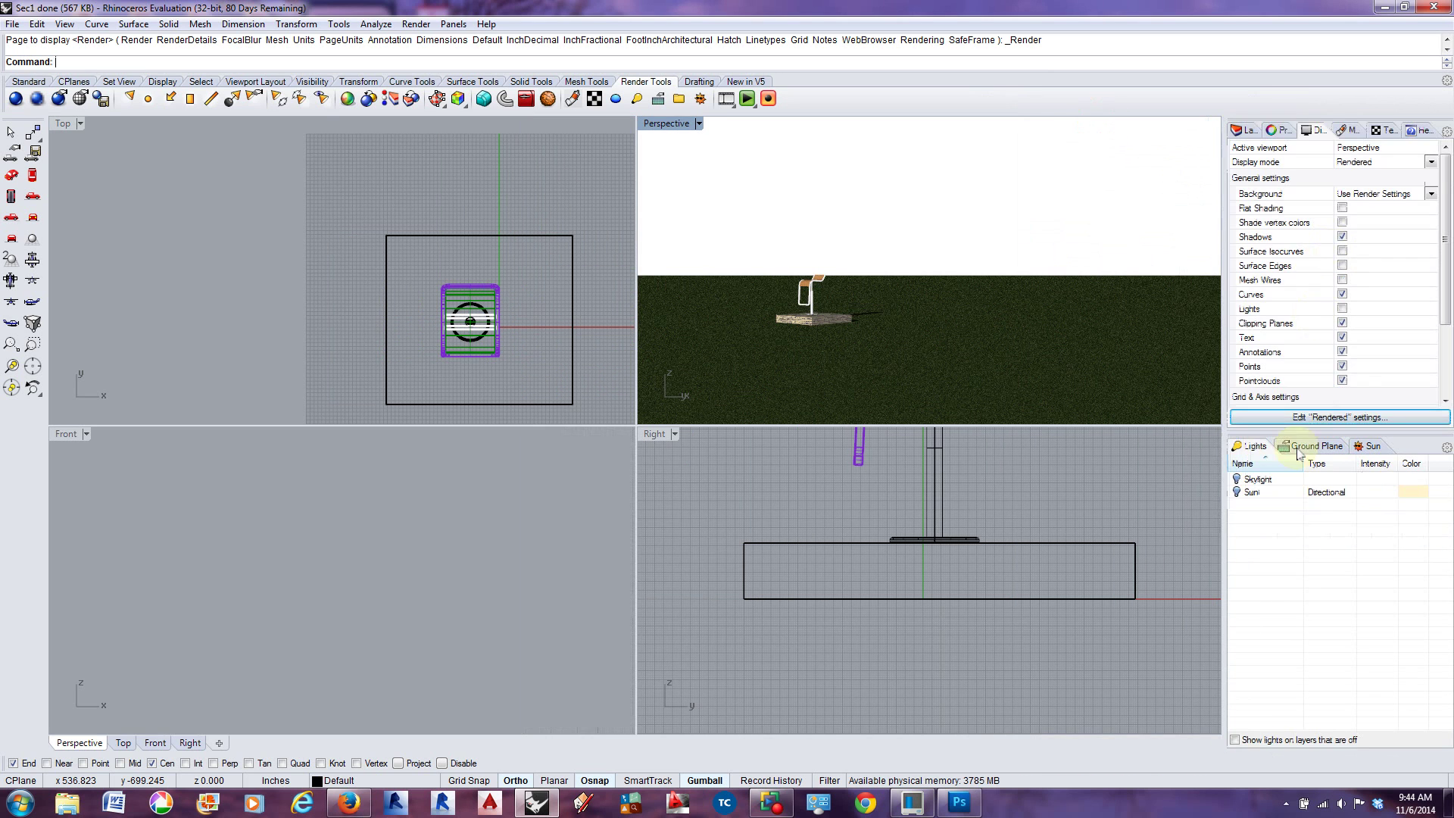
Turn on the ambient light's bottom color in the document's Rhino Render settings
click(897, 350)
scroll(970, 333, down, 2)
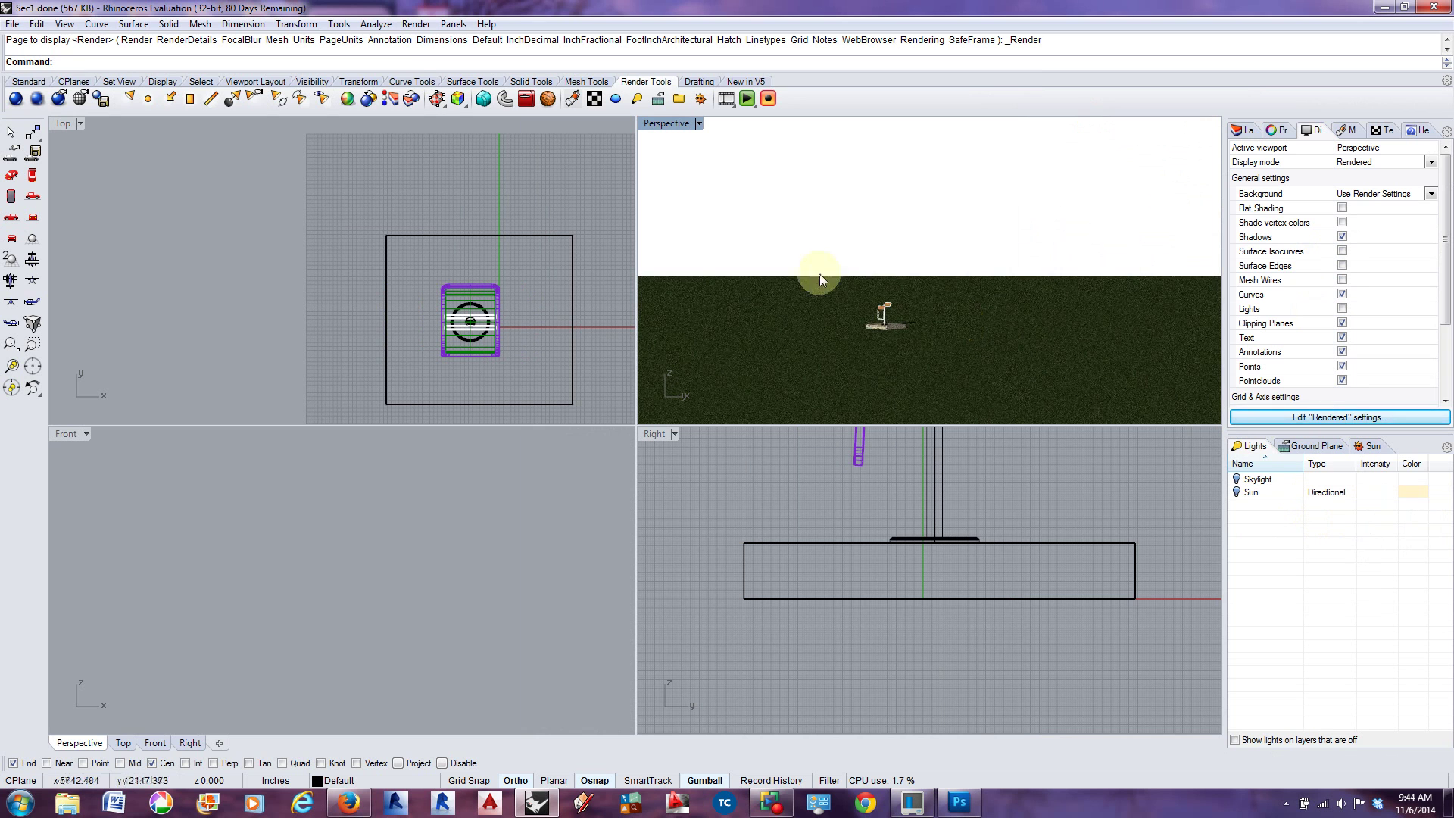
click(58, 101)
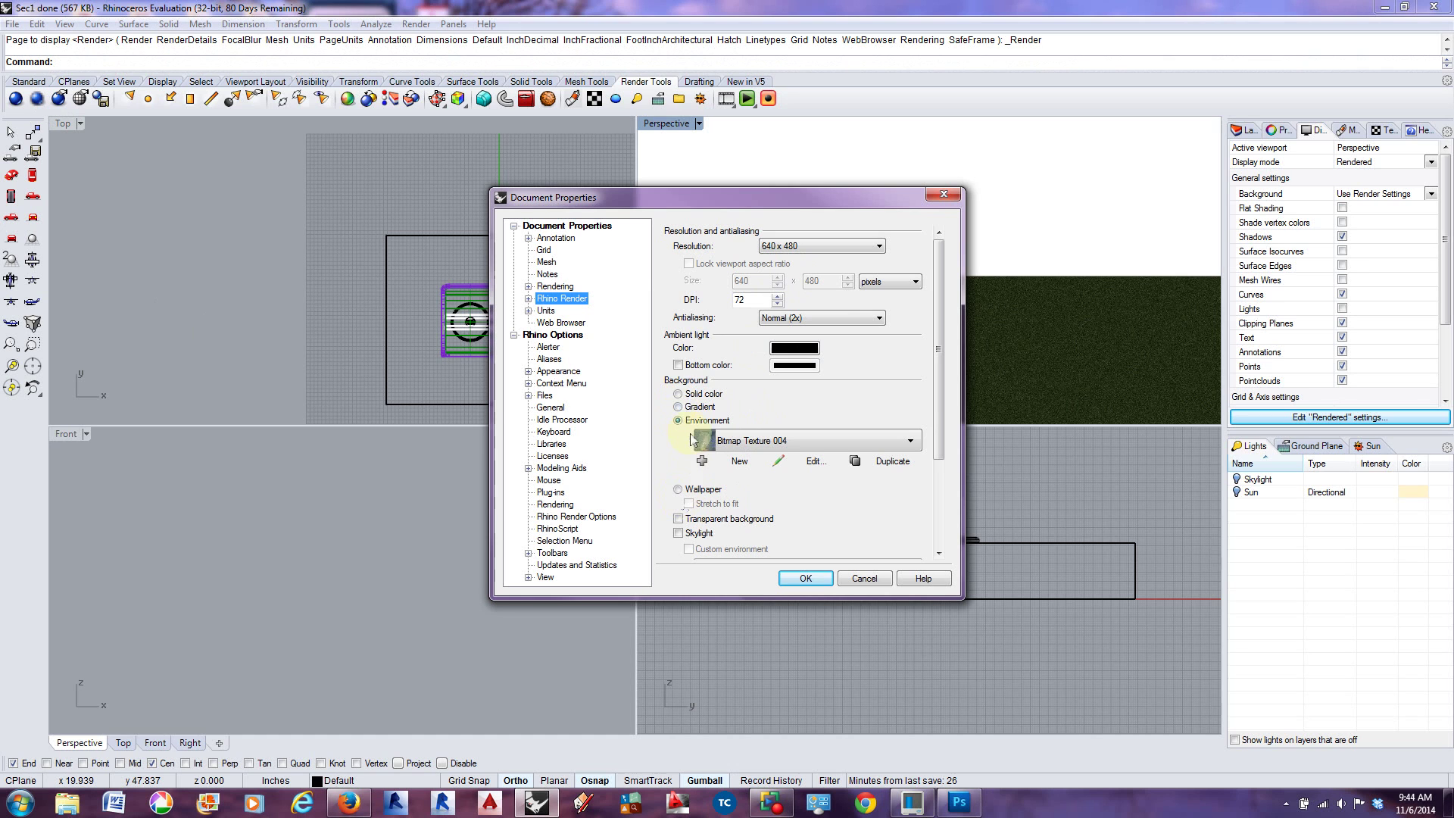
click(678, 366)
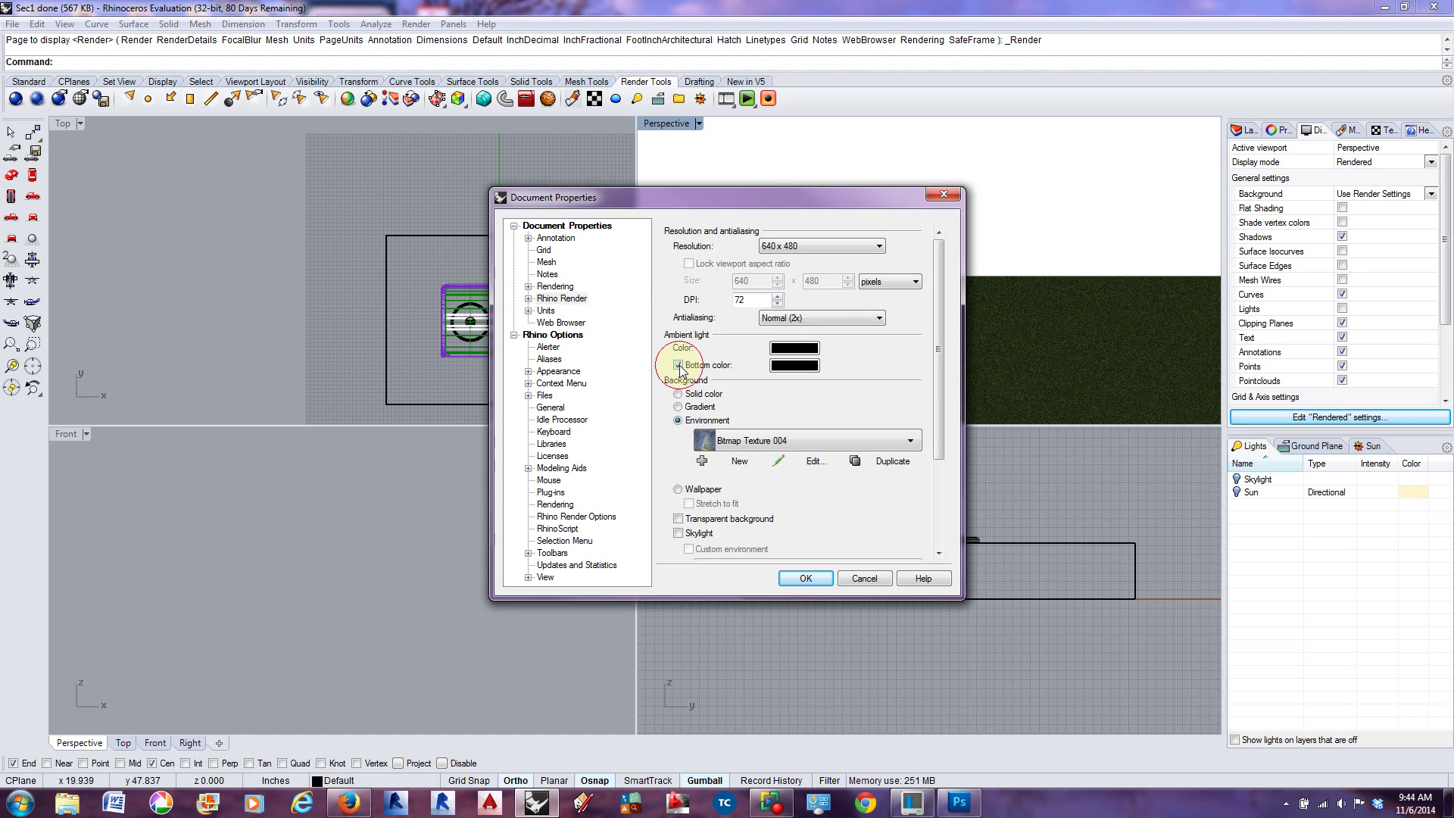
click(806, 579)
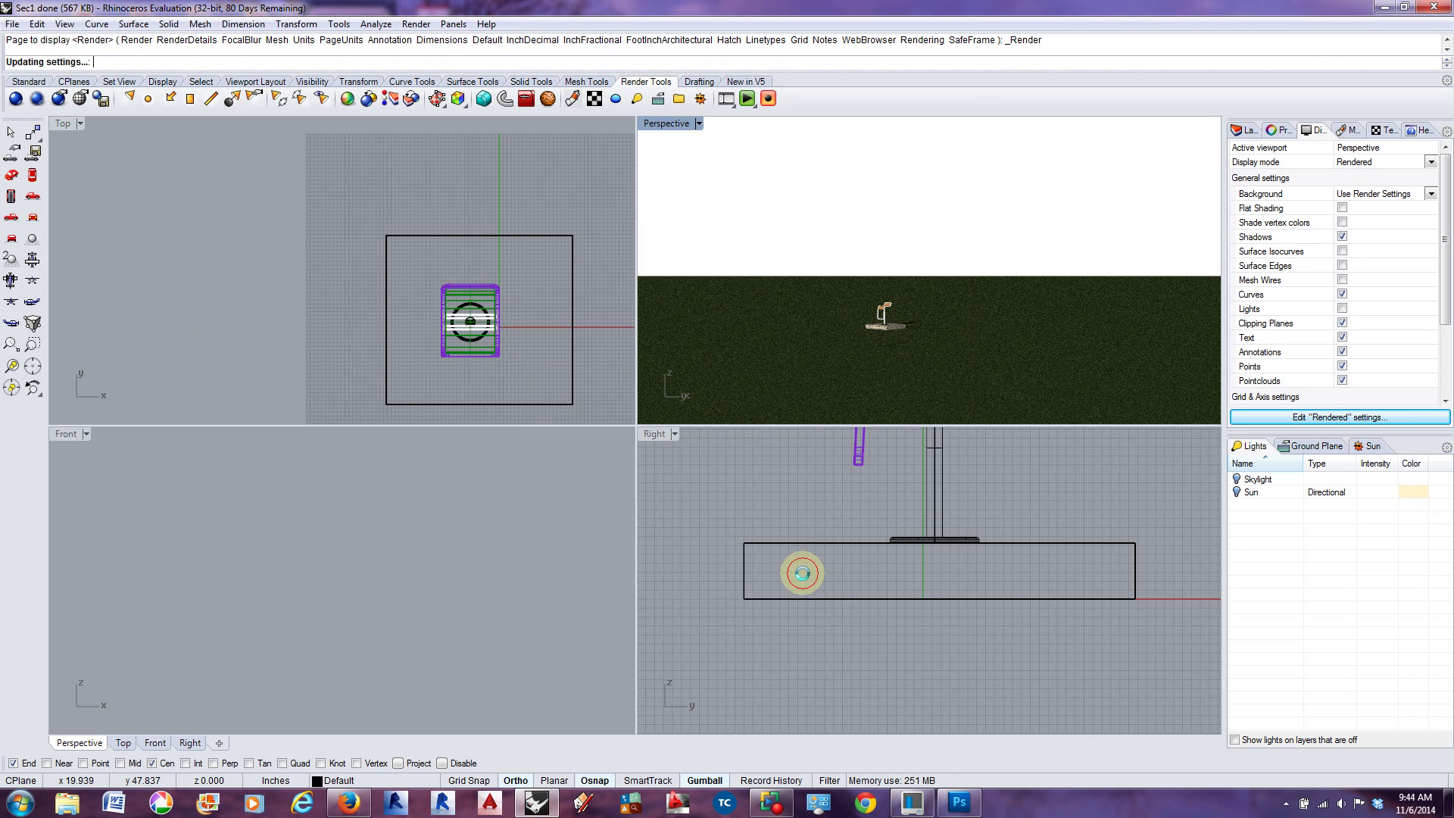
Set the render resolution to 2048 x 1536 and the DPI to 300 in the document's Rhino Render settings
click(78, 99)
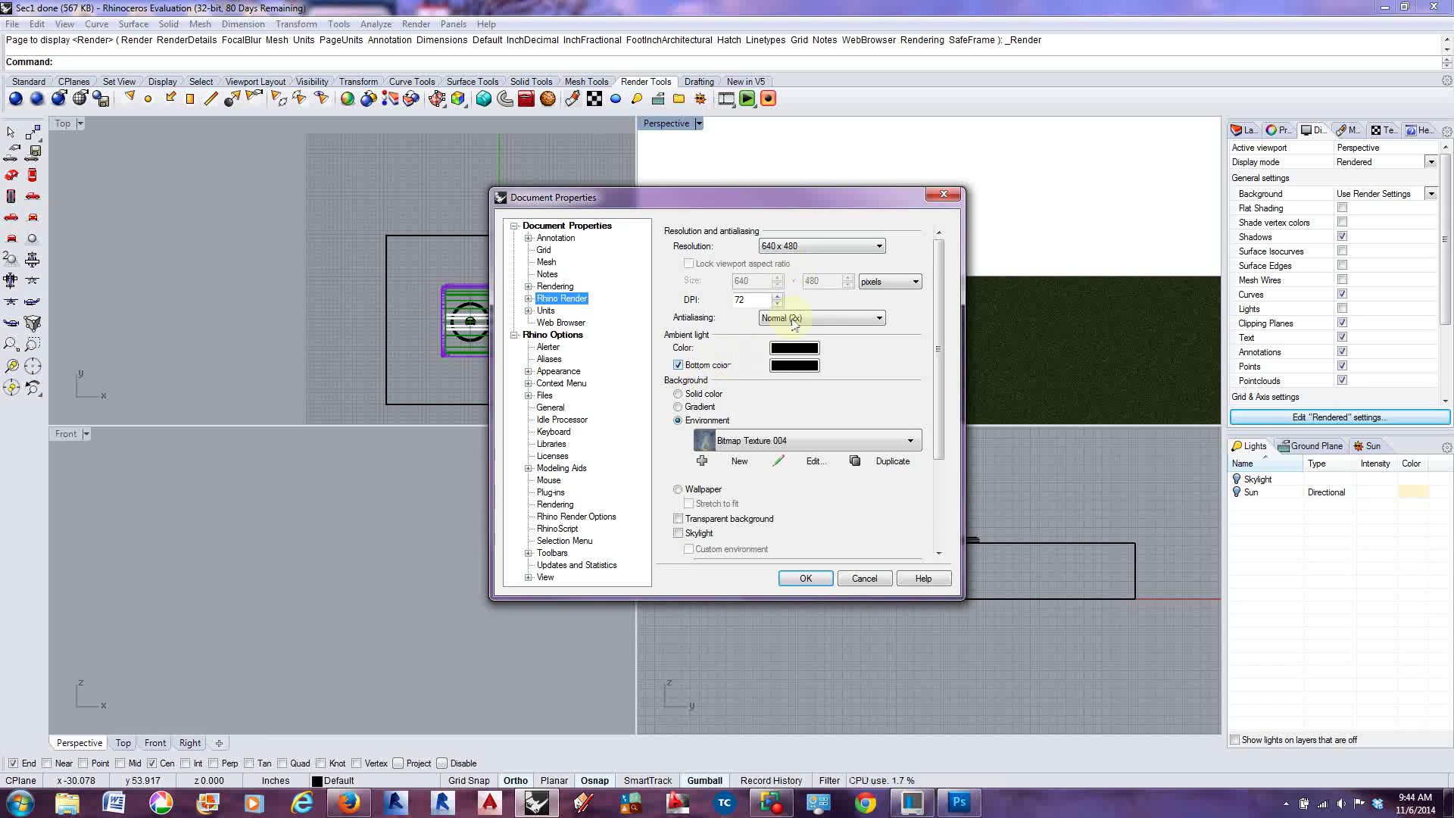
click(791, 247)
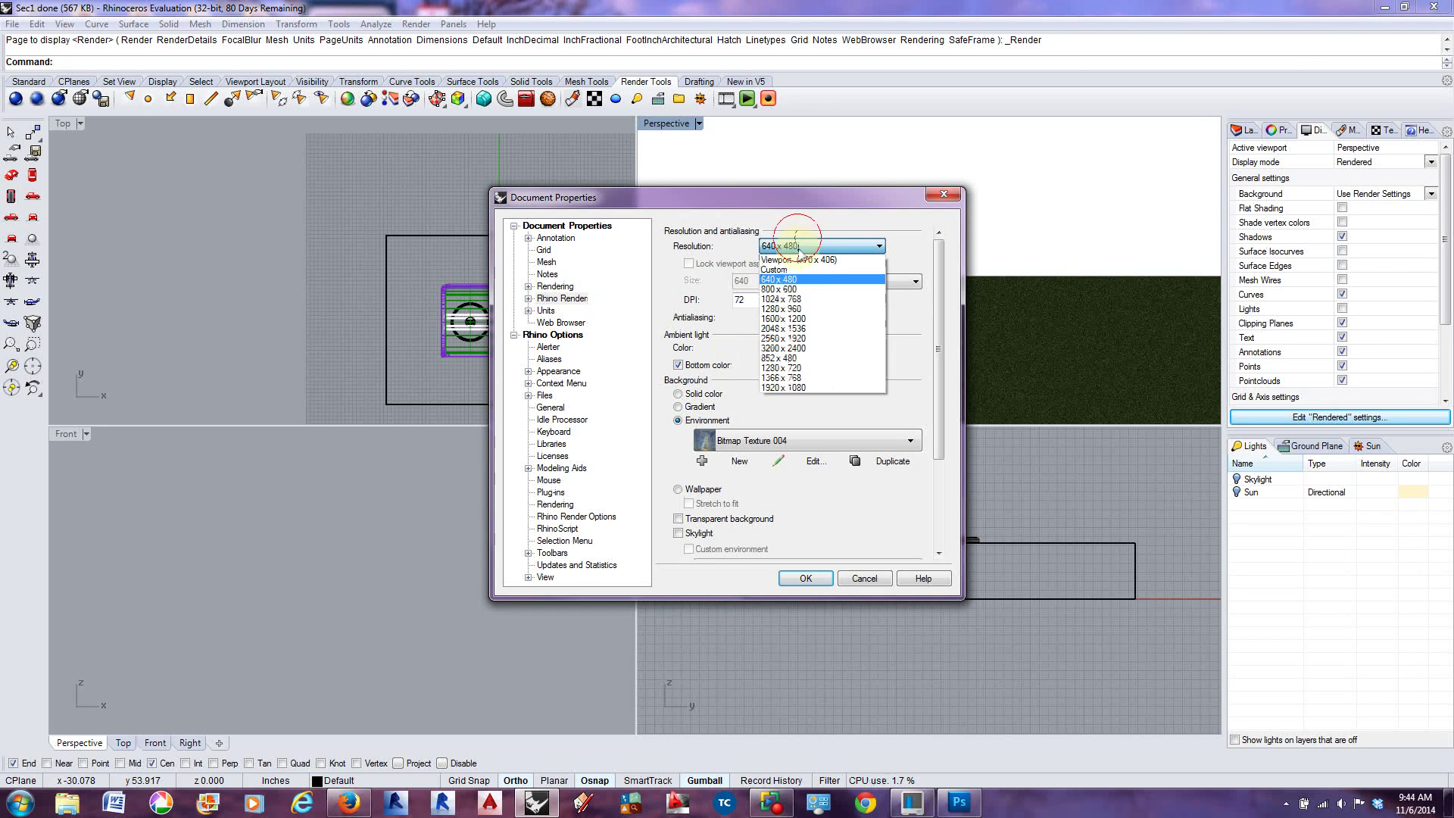
click(792, 330)
double_click(748, 300)
text(300)
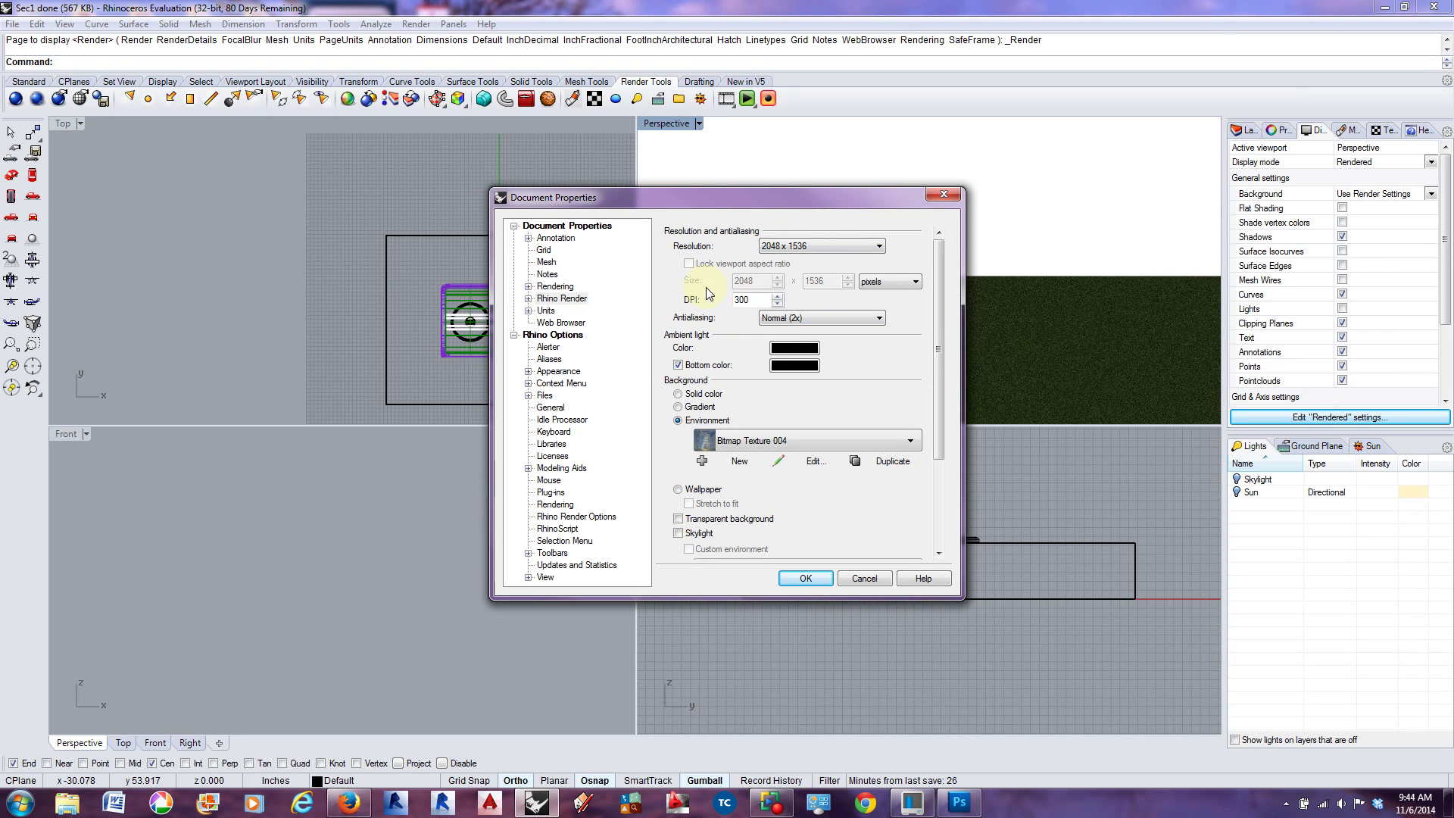
Set the render antialiasing to High (10x) and apply the render settings
click(810, 318)
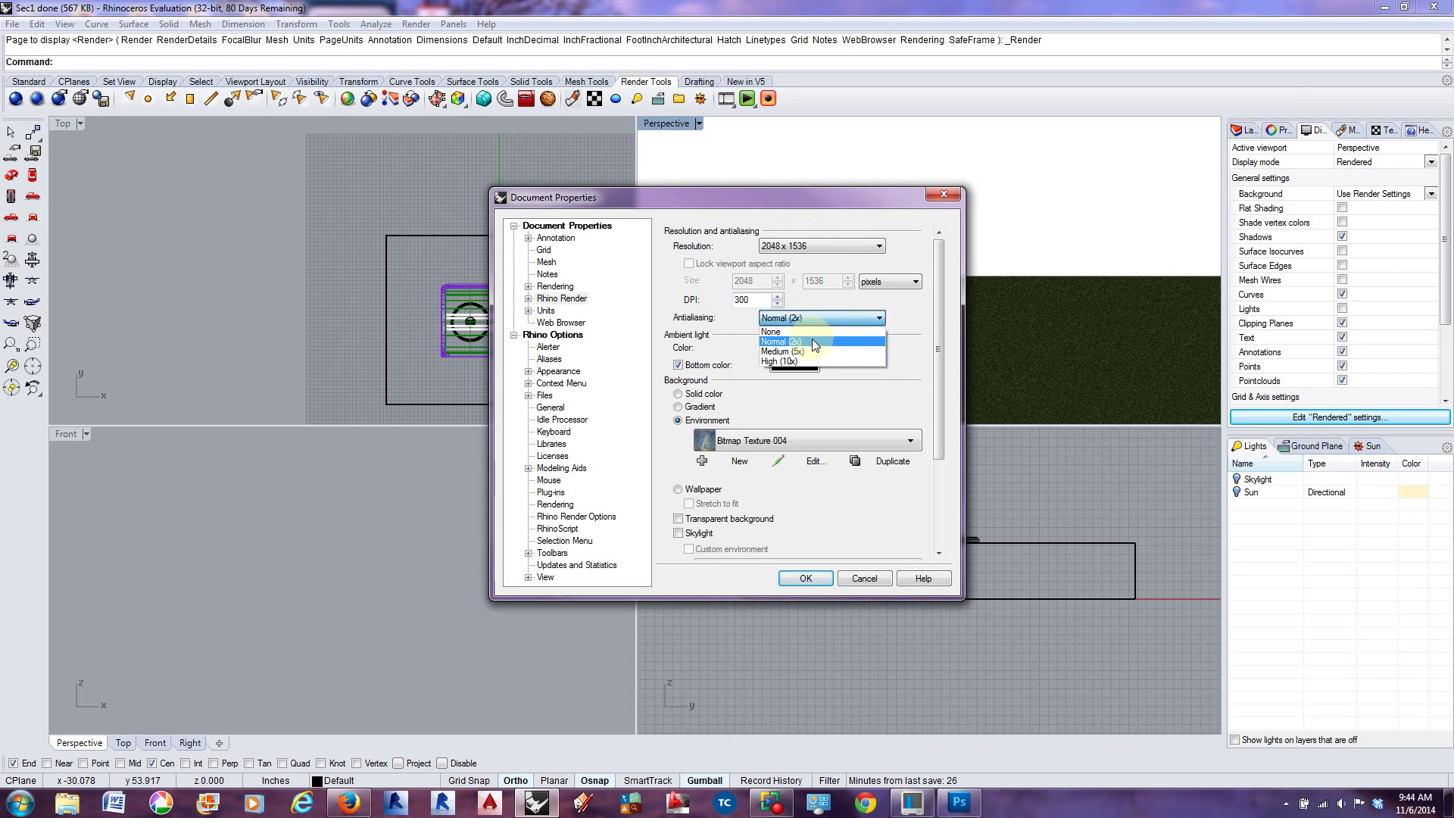
click(812, 346)
click(818, 321)
click(807, 360)
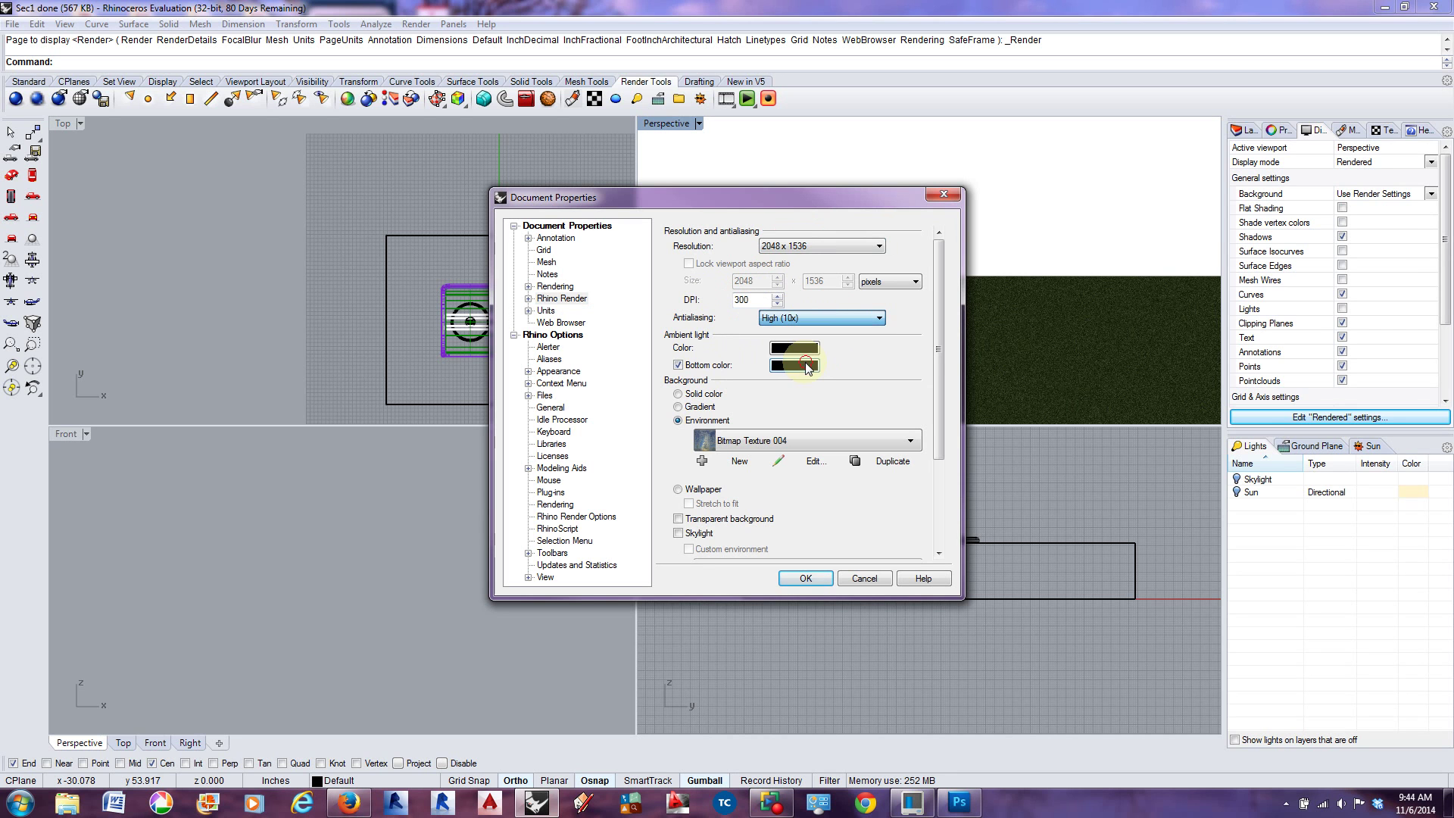
click(805, 578)
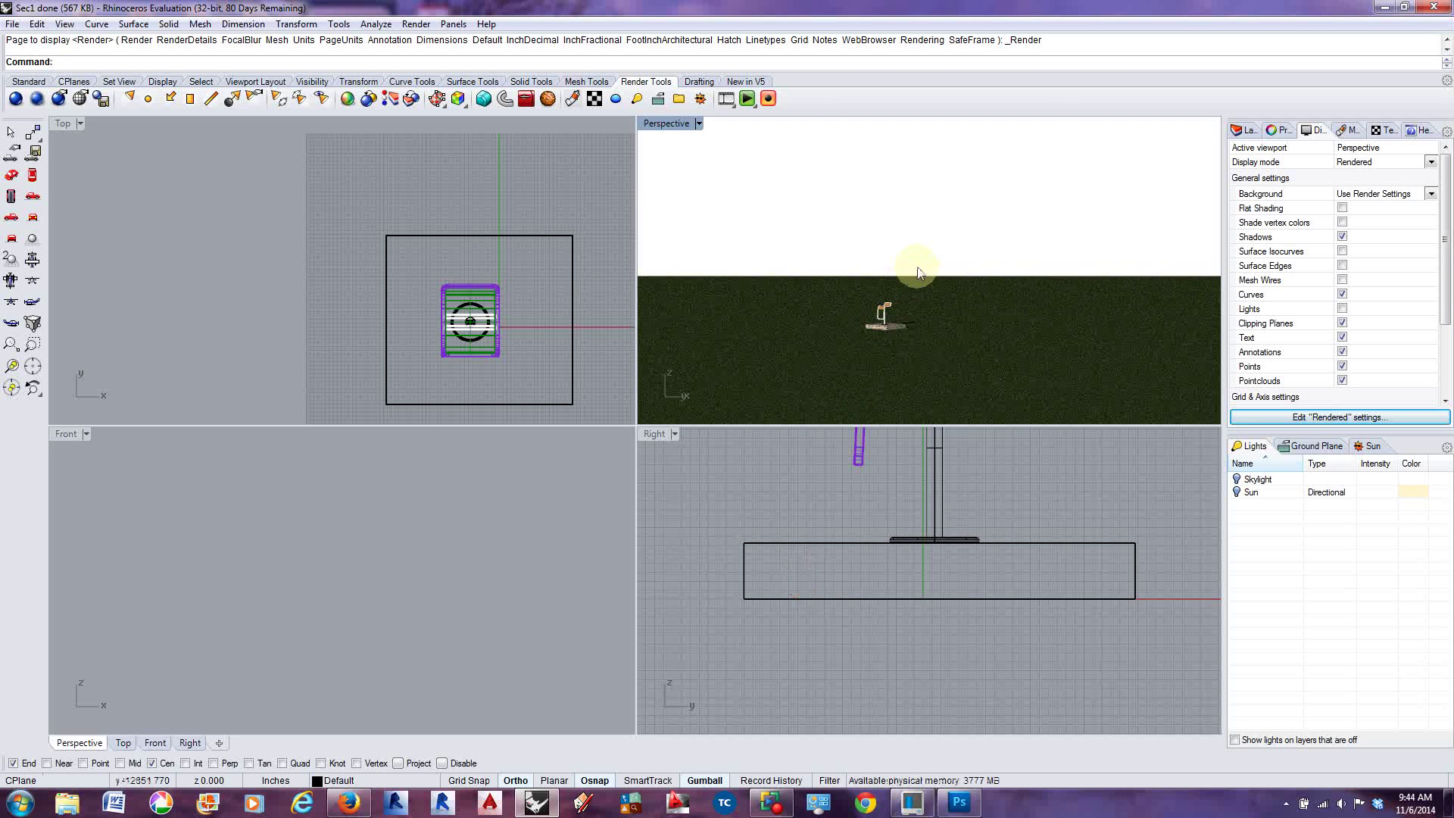
Compare the Rendered display mode's background setting between the Sec1 done with material model and the Sec1 done model
scroll(946, 366, up, 1)
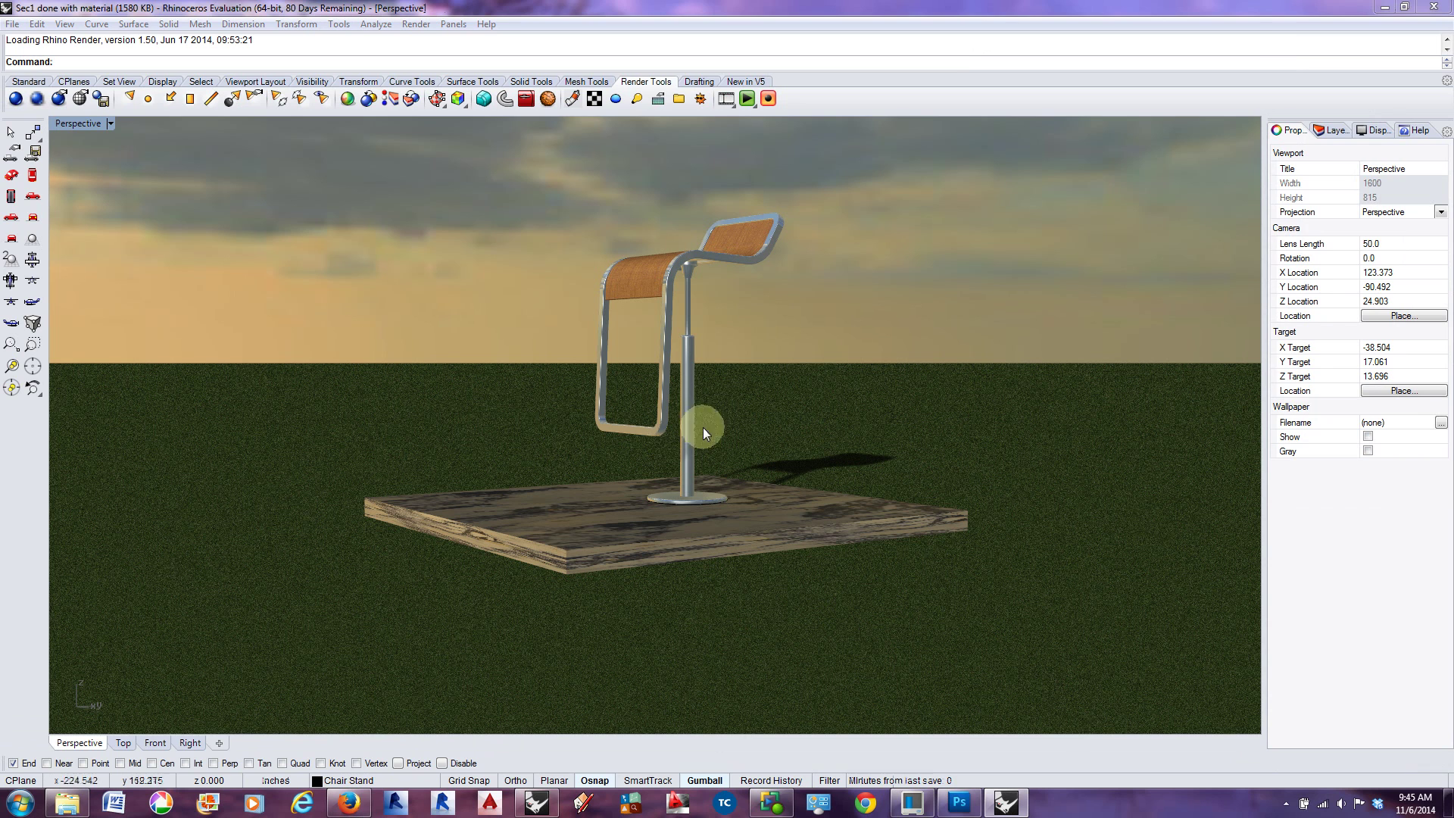
click(1334, 130)
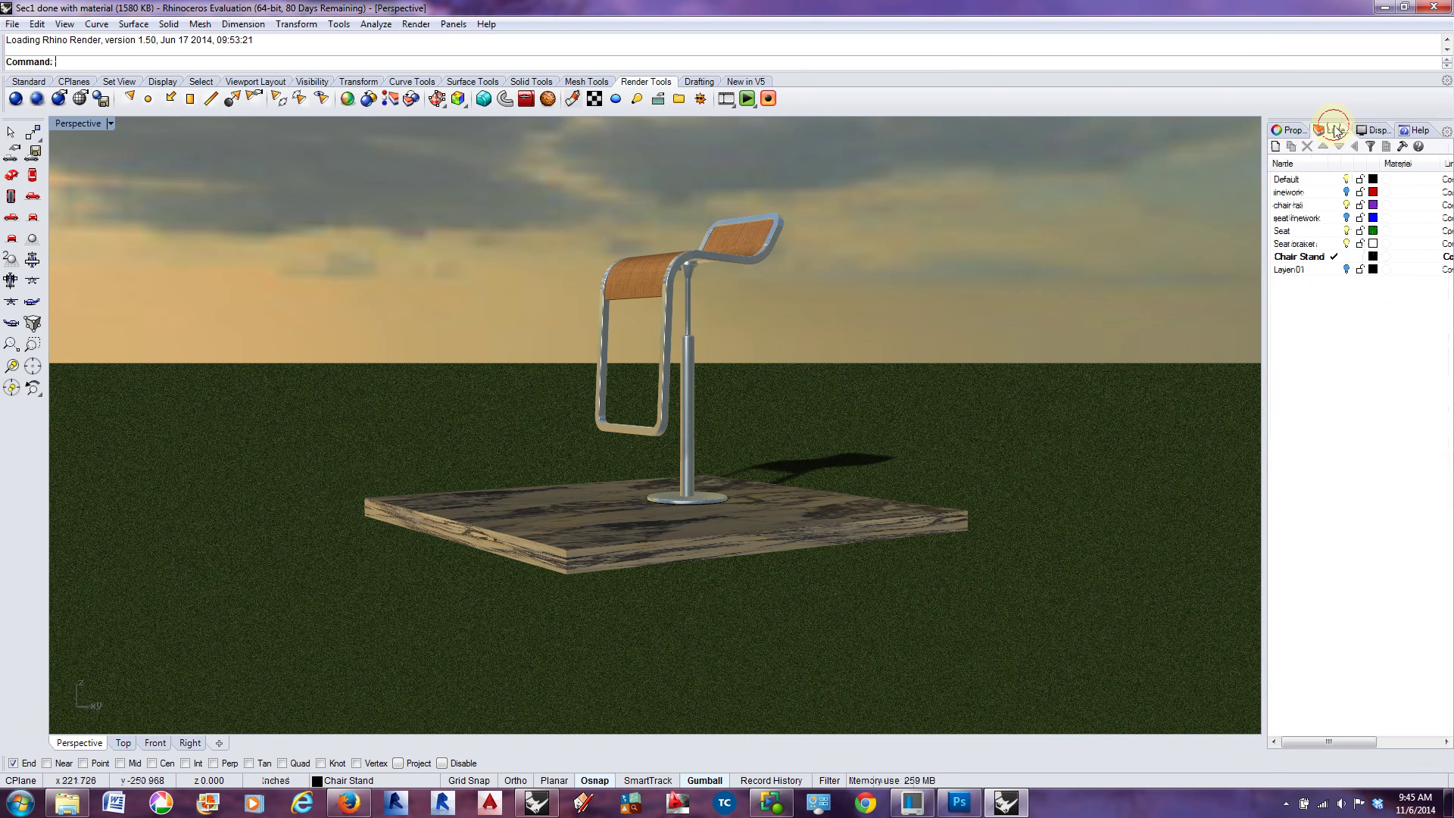
click(1375, 130)
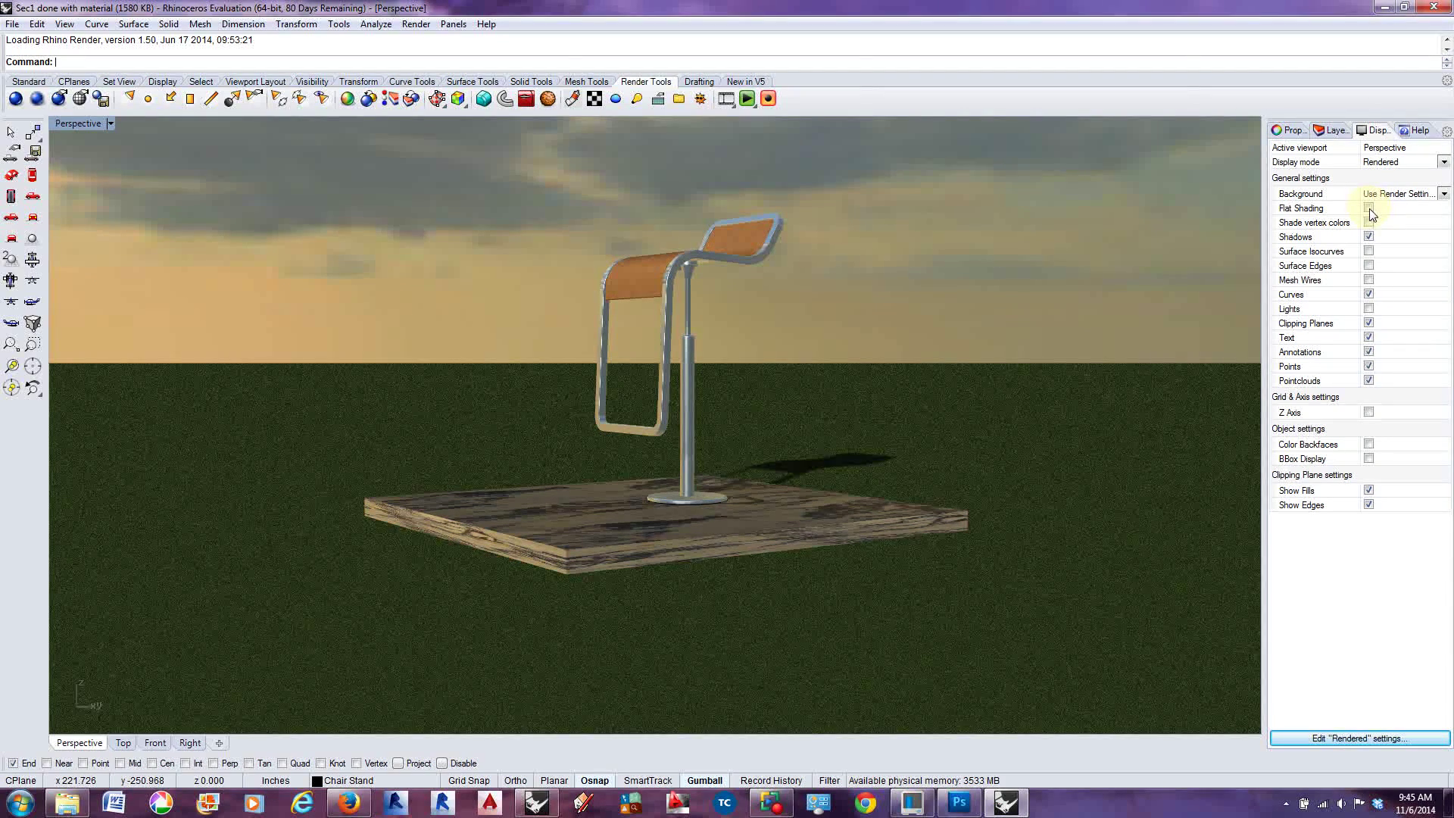
click(1445, 196)
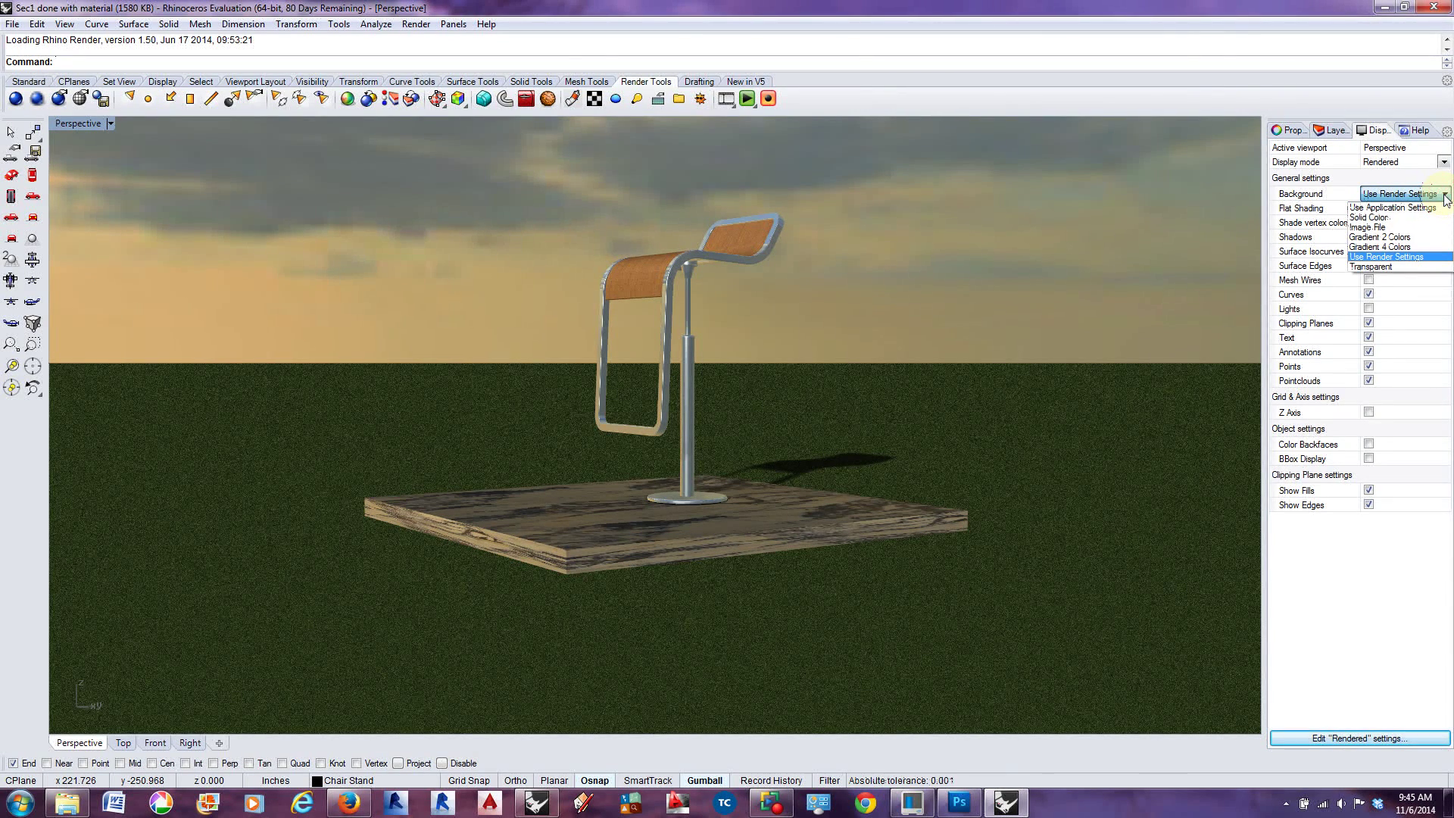
click(1445, 196)
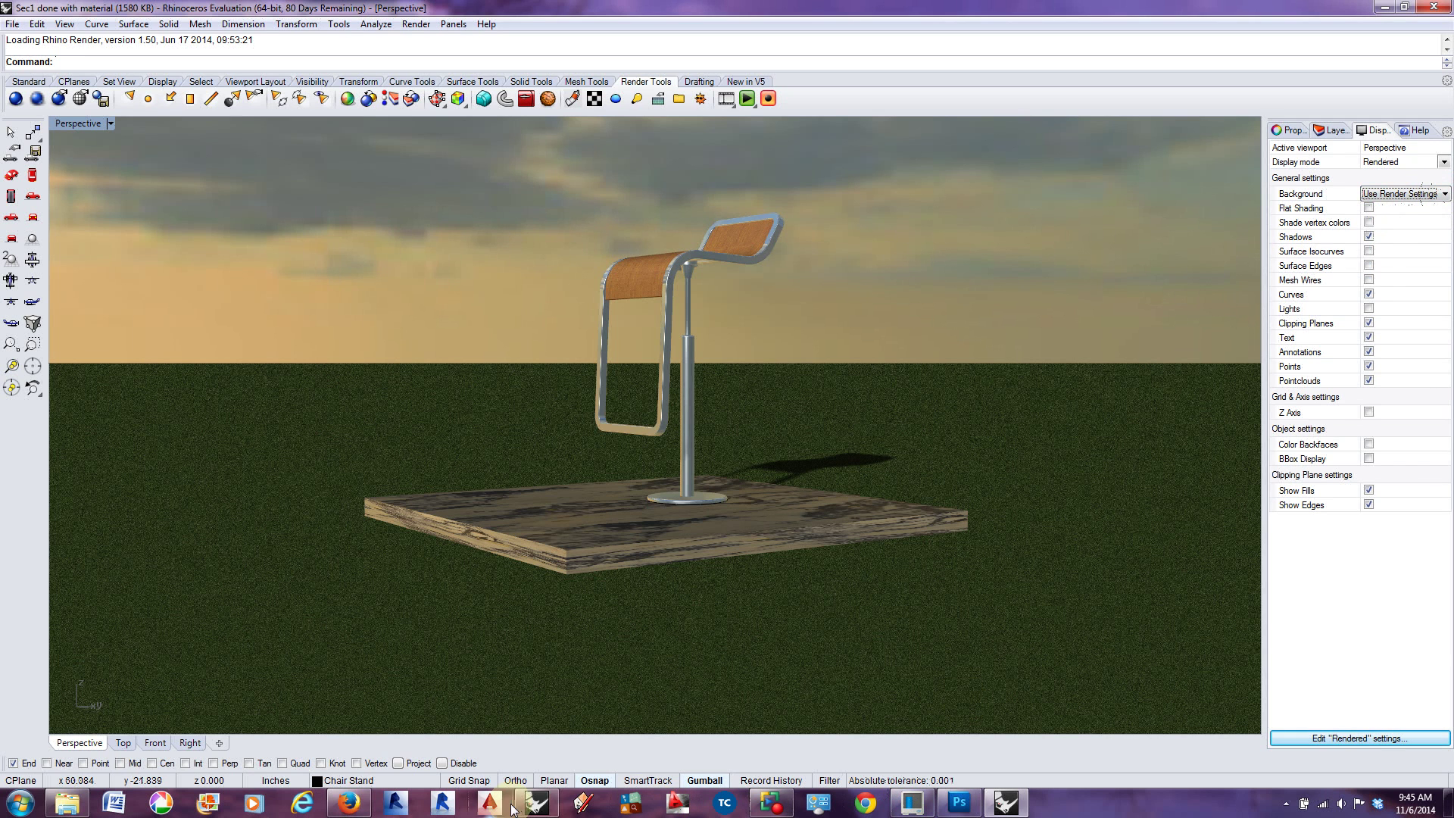
click(537, 802)
click(1432, 196)
click(1431, 196)
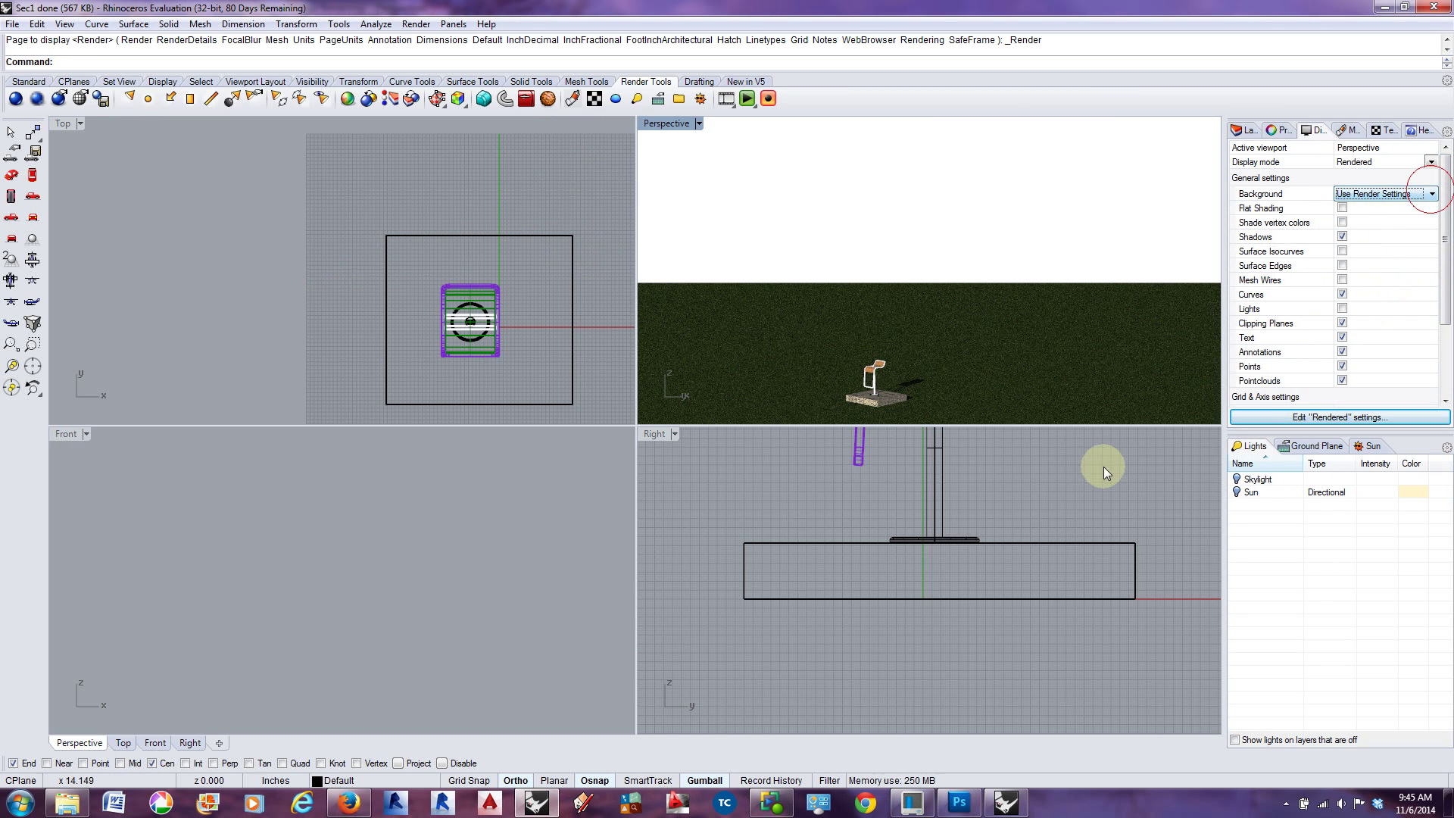
click(912, 802)
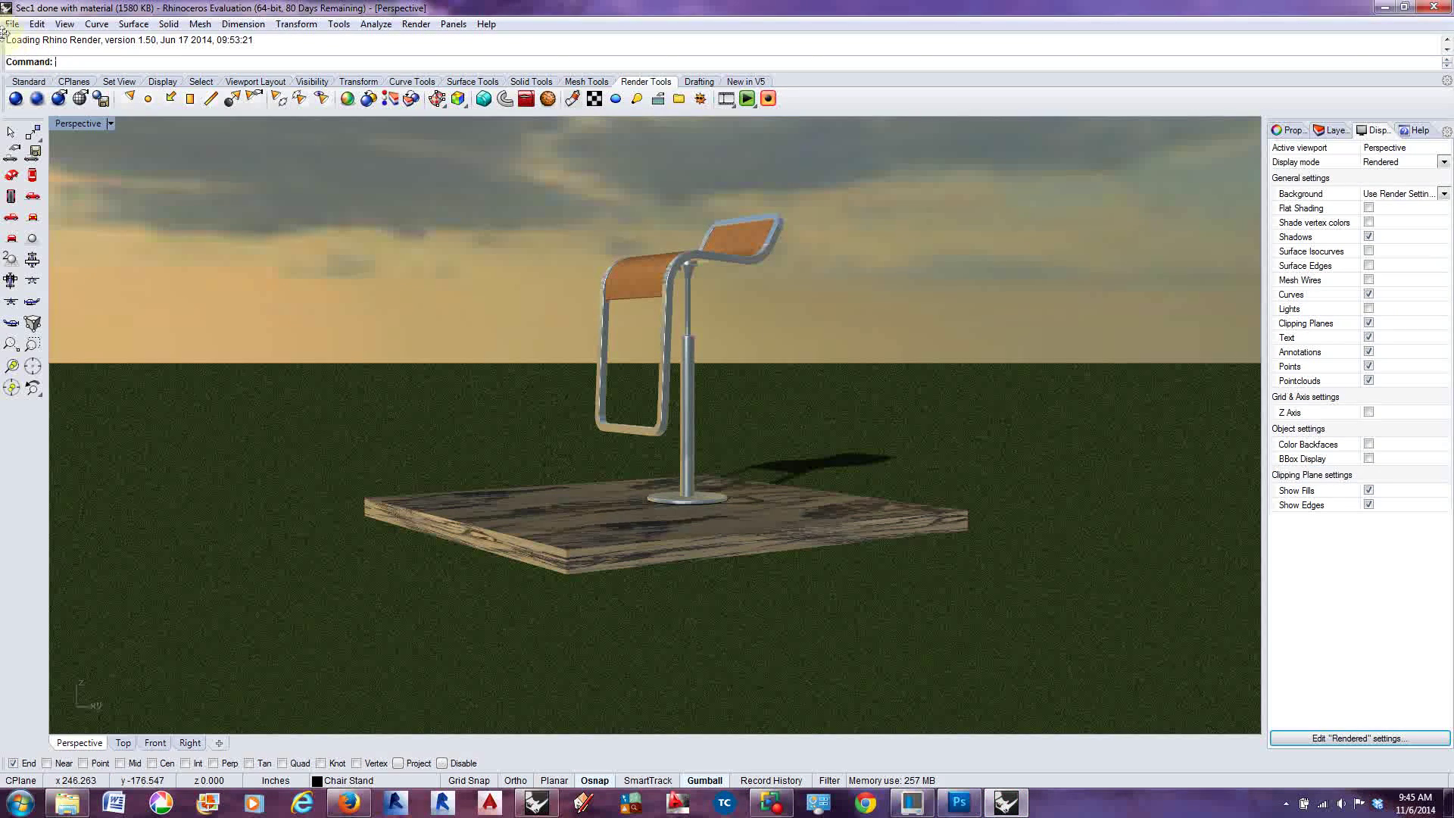
Examine the Rhino Sky environment's background image and projection in the render settings of the Sec1 done with material model
click(59, 98)
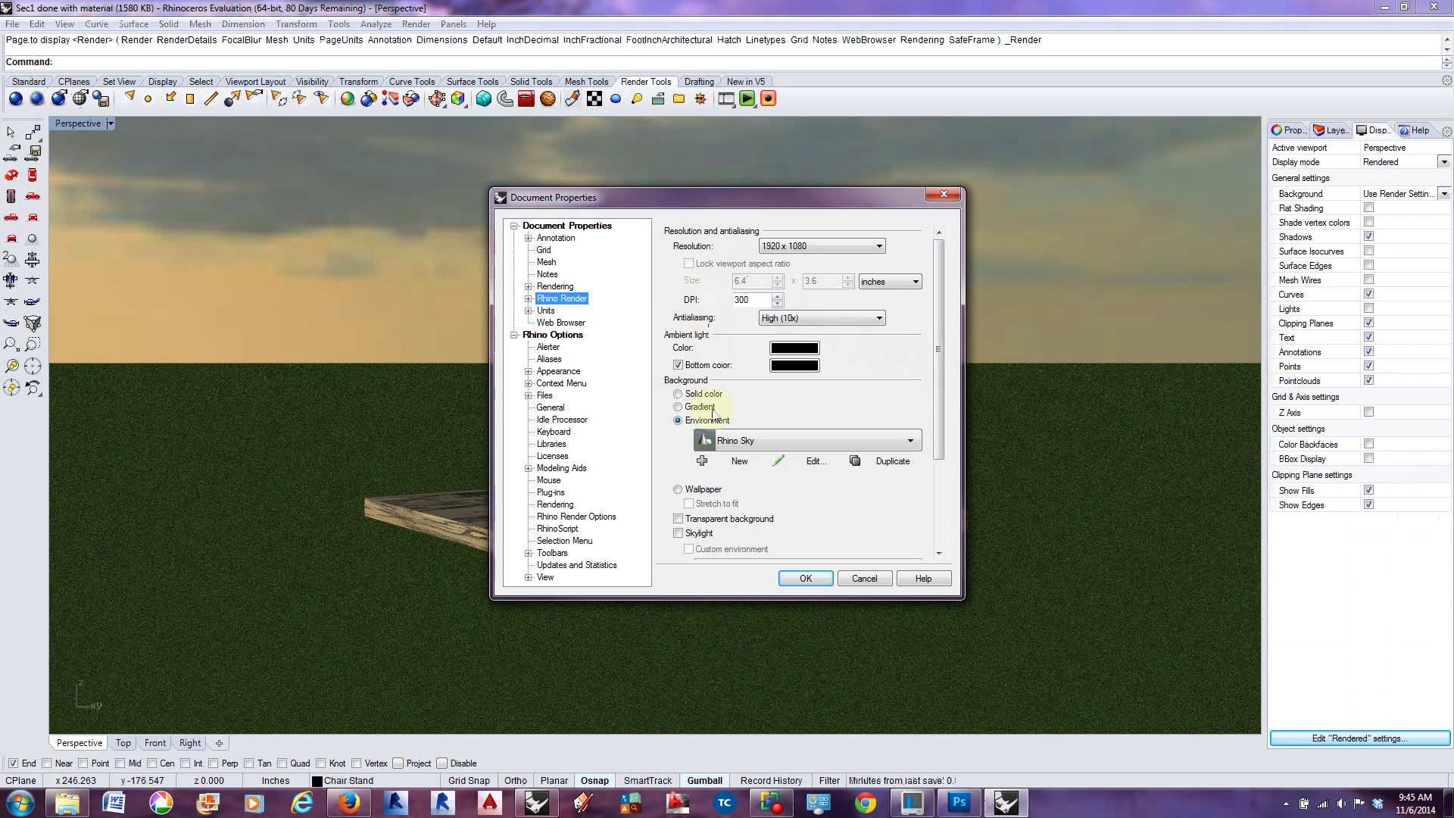
click(813, 460)
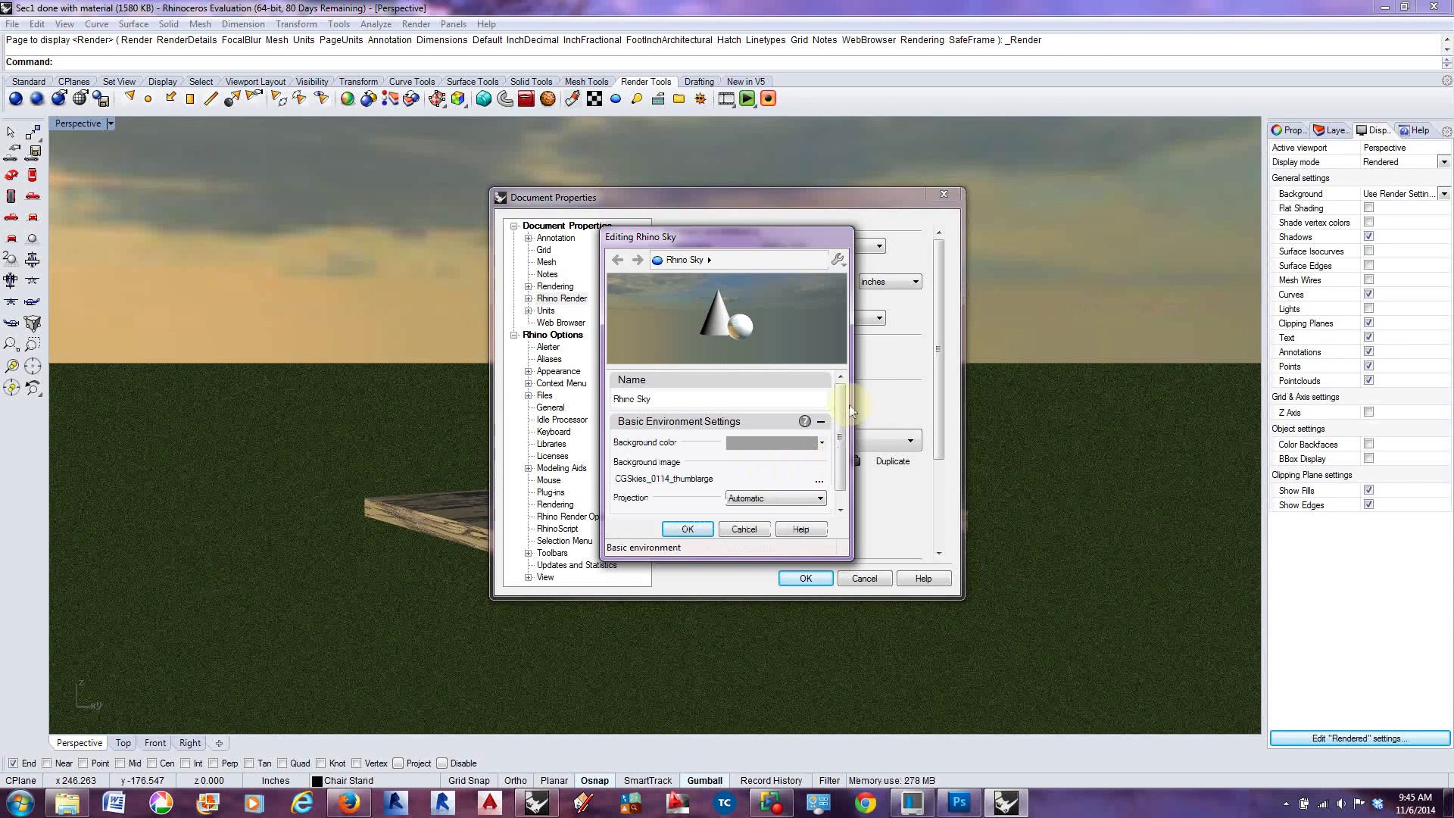
drag(839, 409, 840, 399)
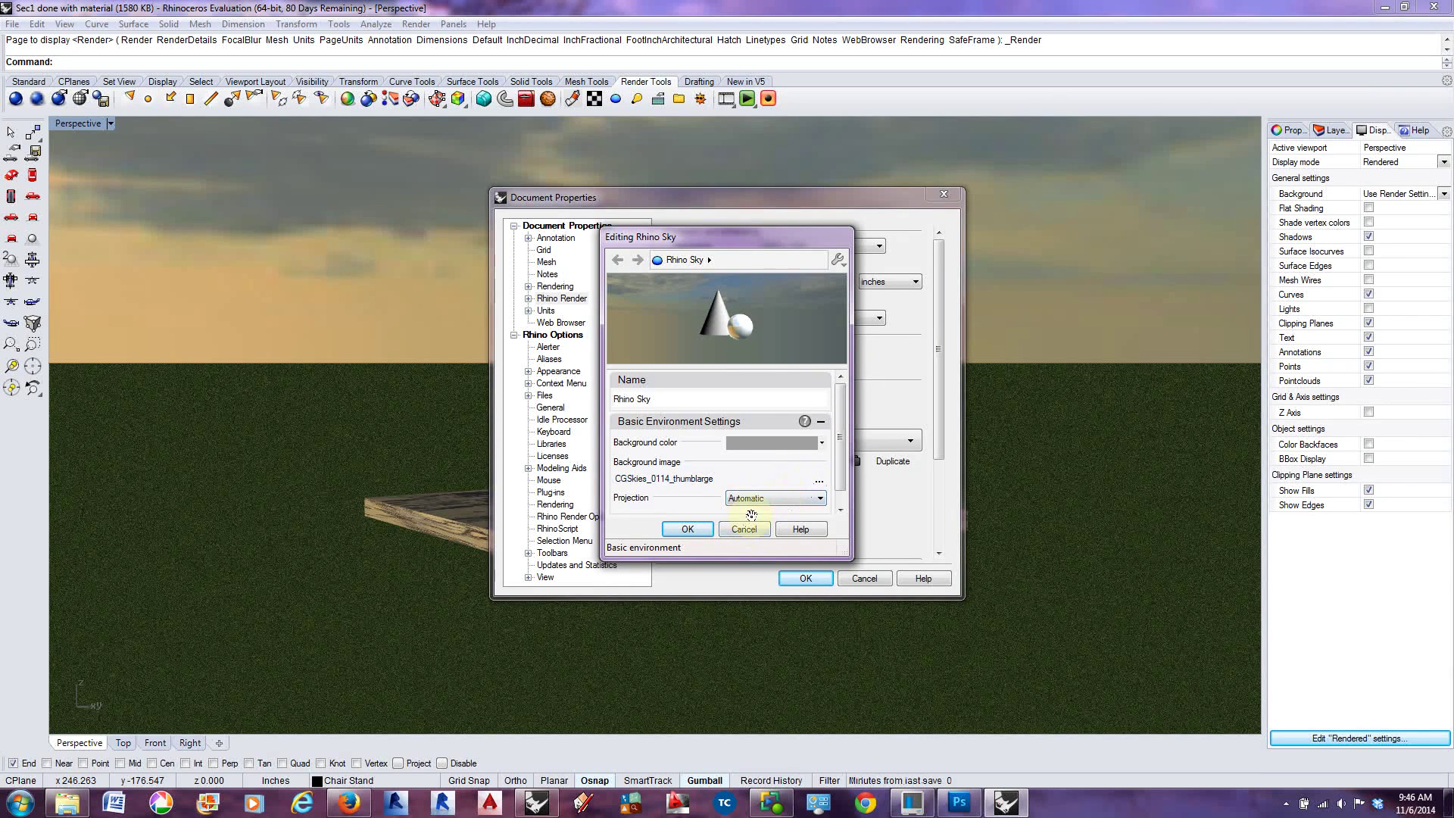
click(710, 261)
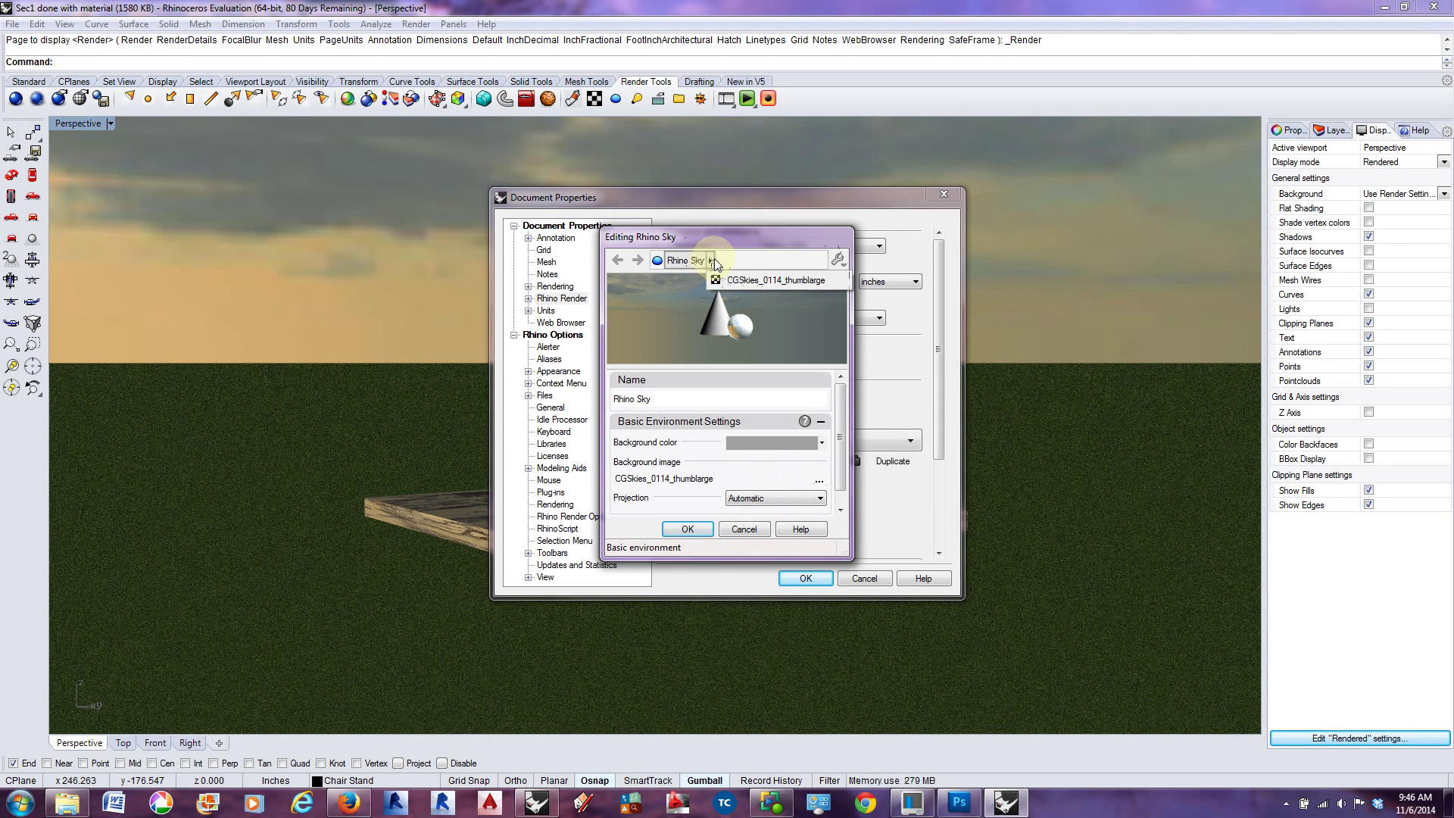
click(743, 528)
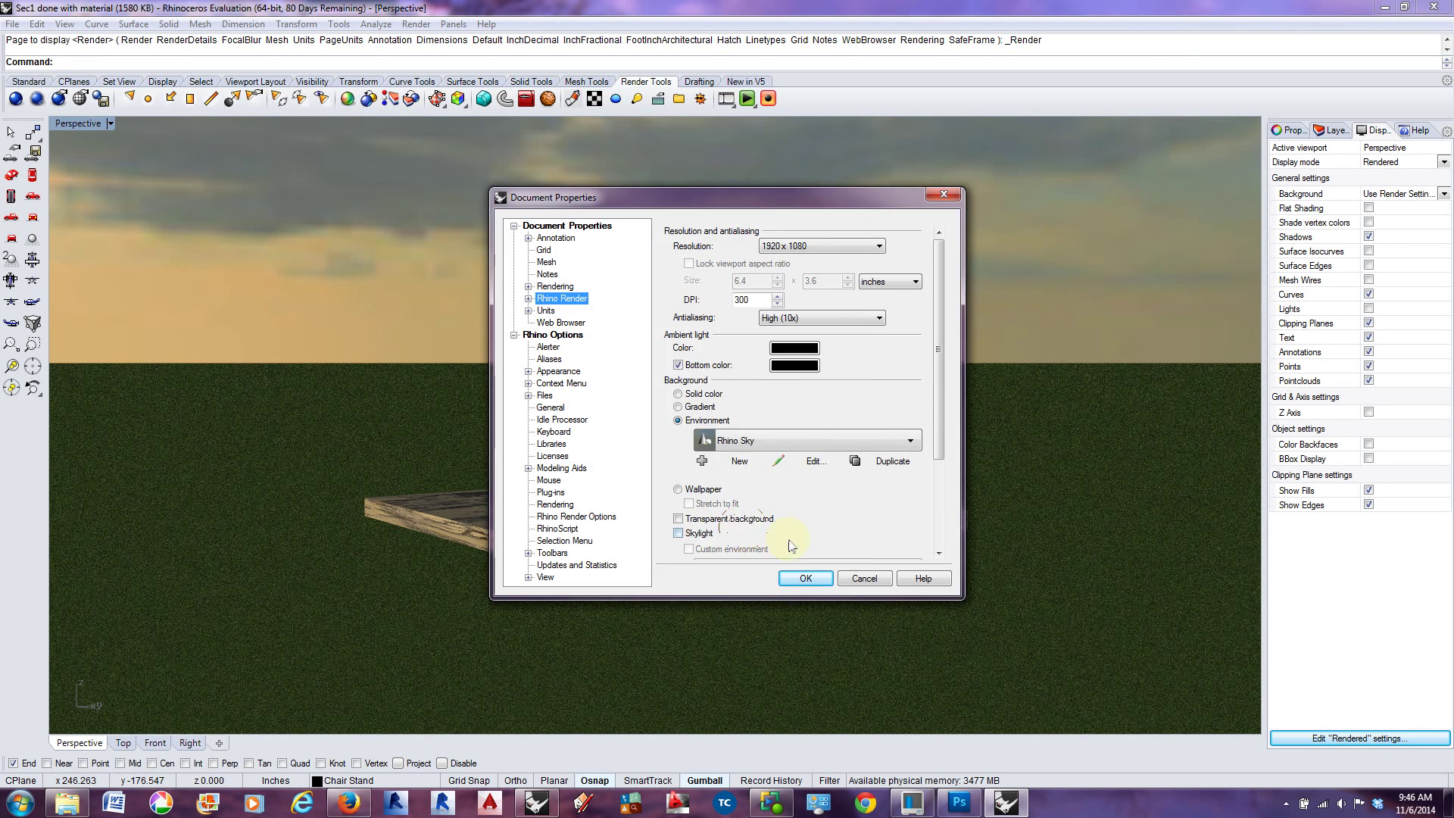
Switch to the Sec1 done model and examine the settings of its Bitmap Texture 004 background environment
click(537, 802)
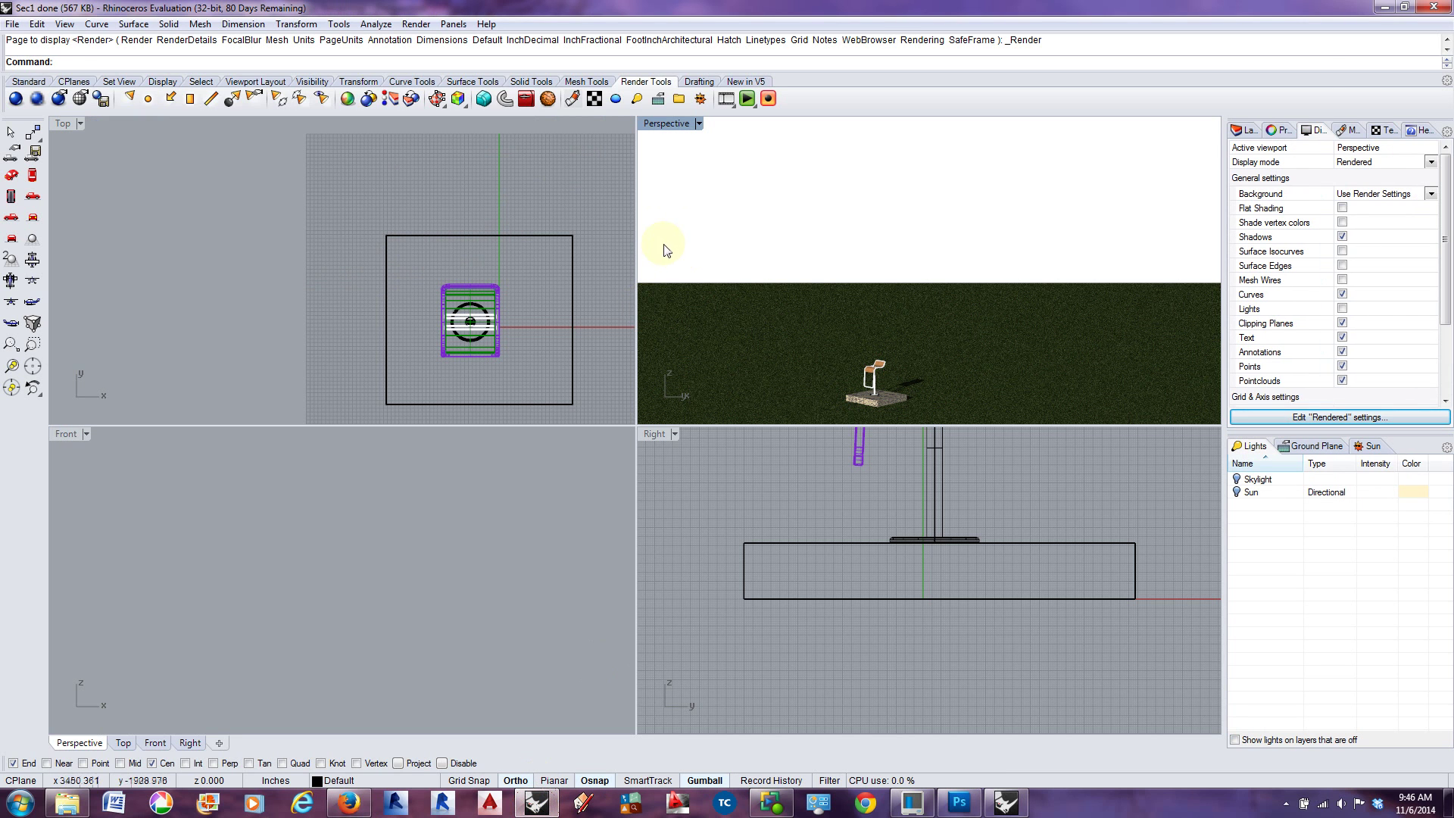
click(58, 99)
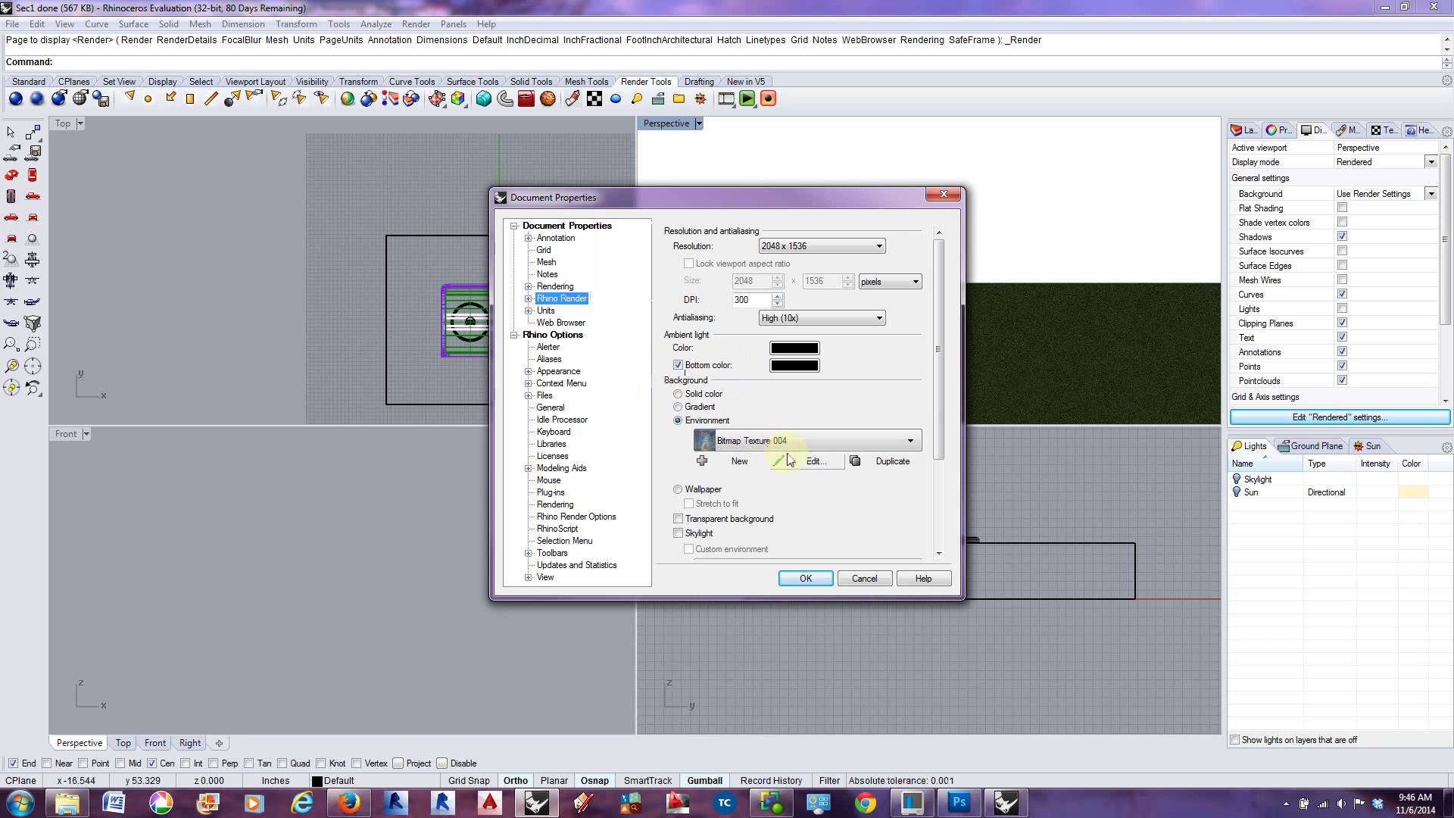
click(815, 460)
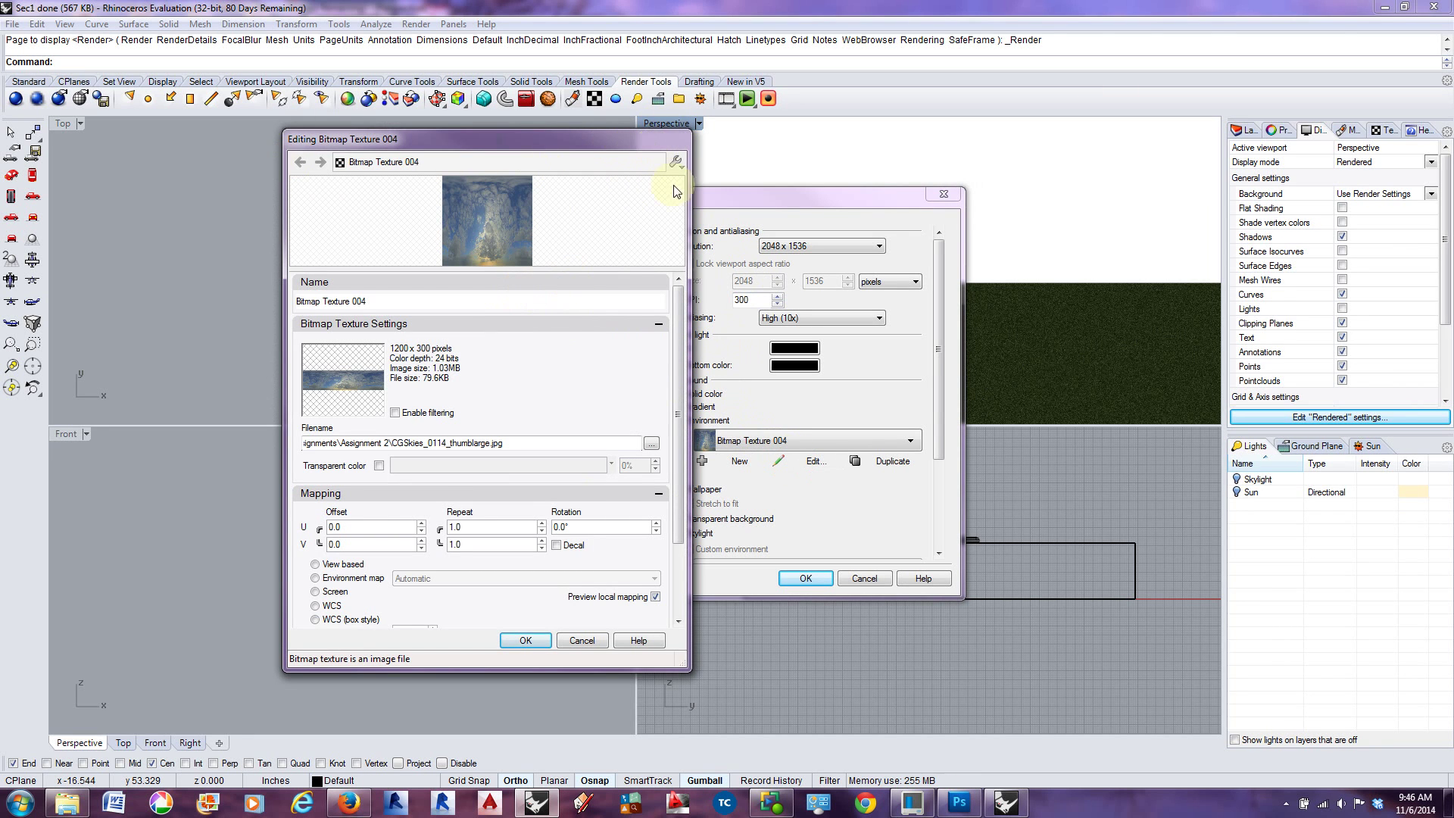
click(582, 640)
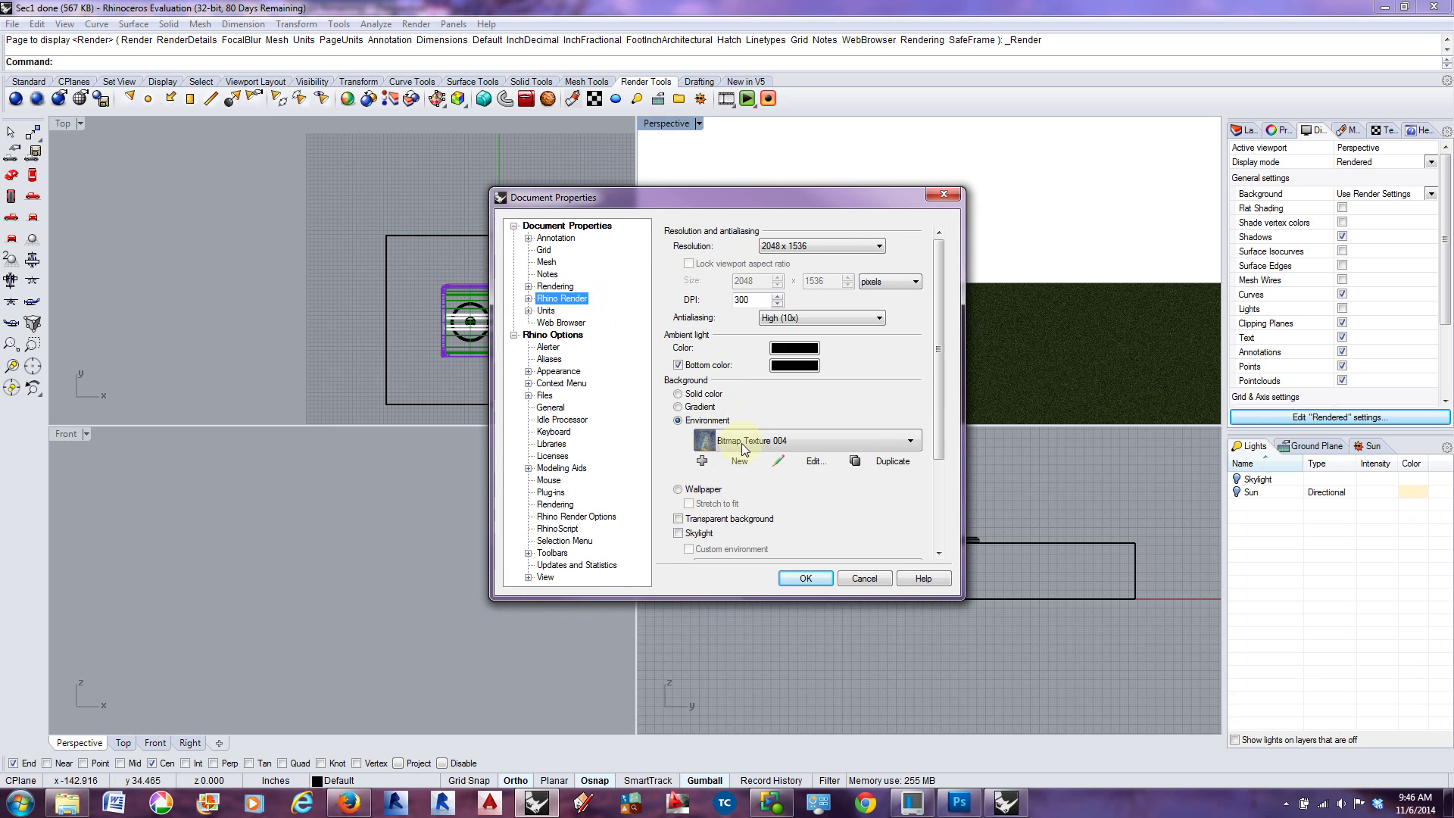
Change the render background to No environment and duplicate it as a new editable basic environment
click(731, 442)
click(741, 490)
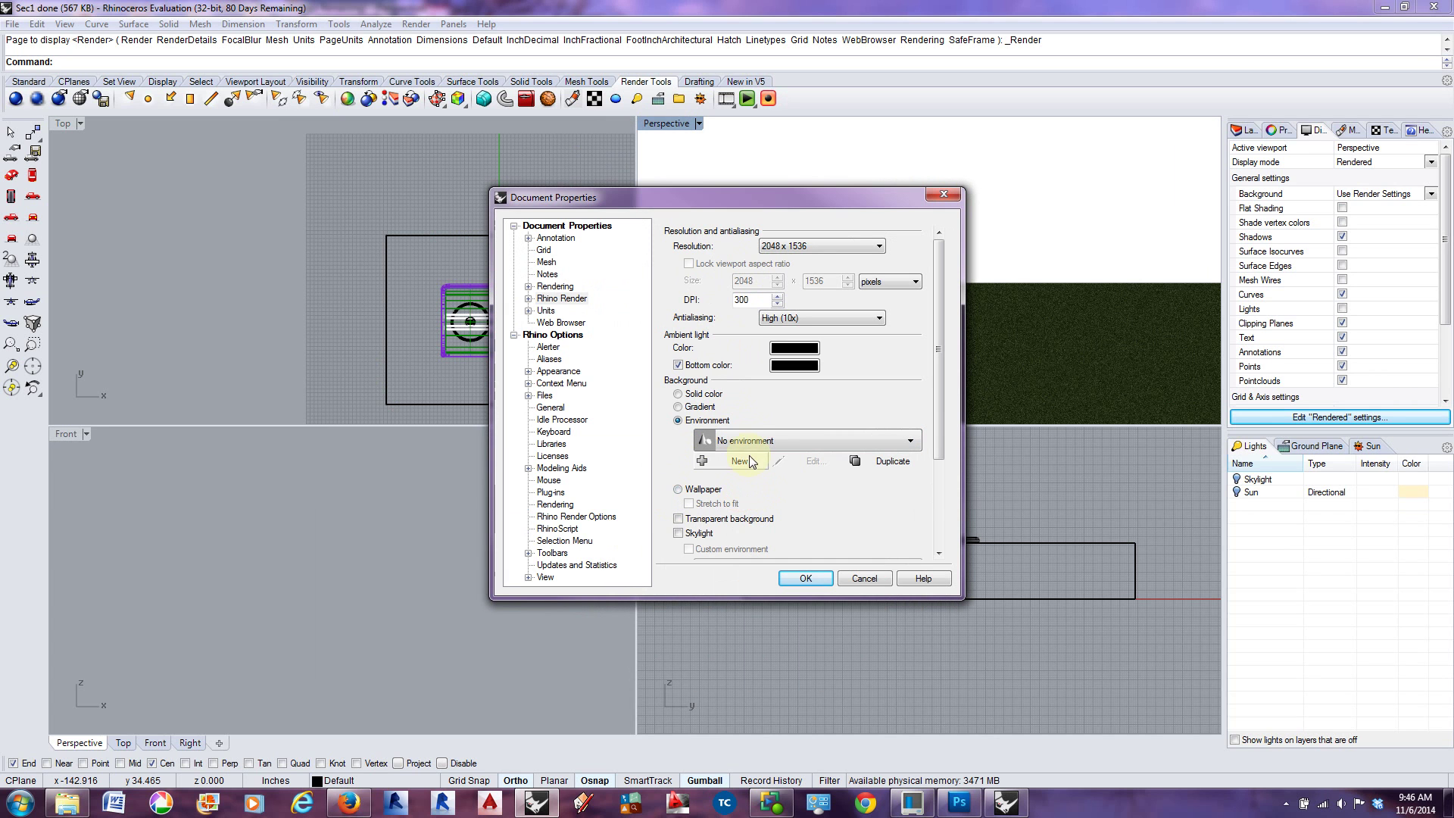
click(770, 439)
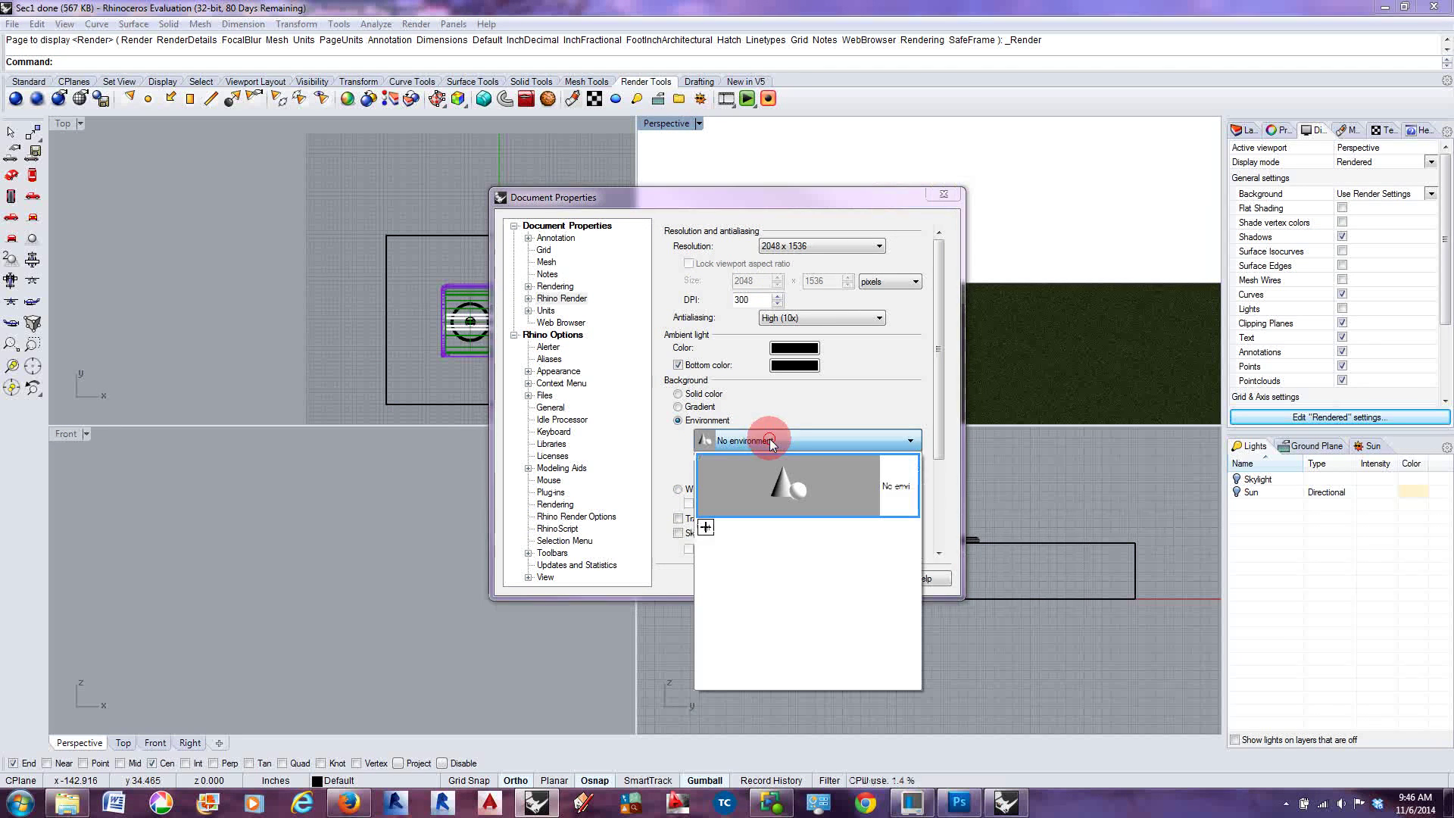
click(904, 493)
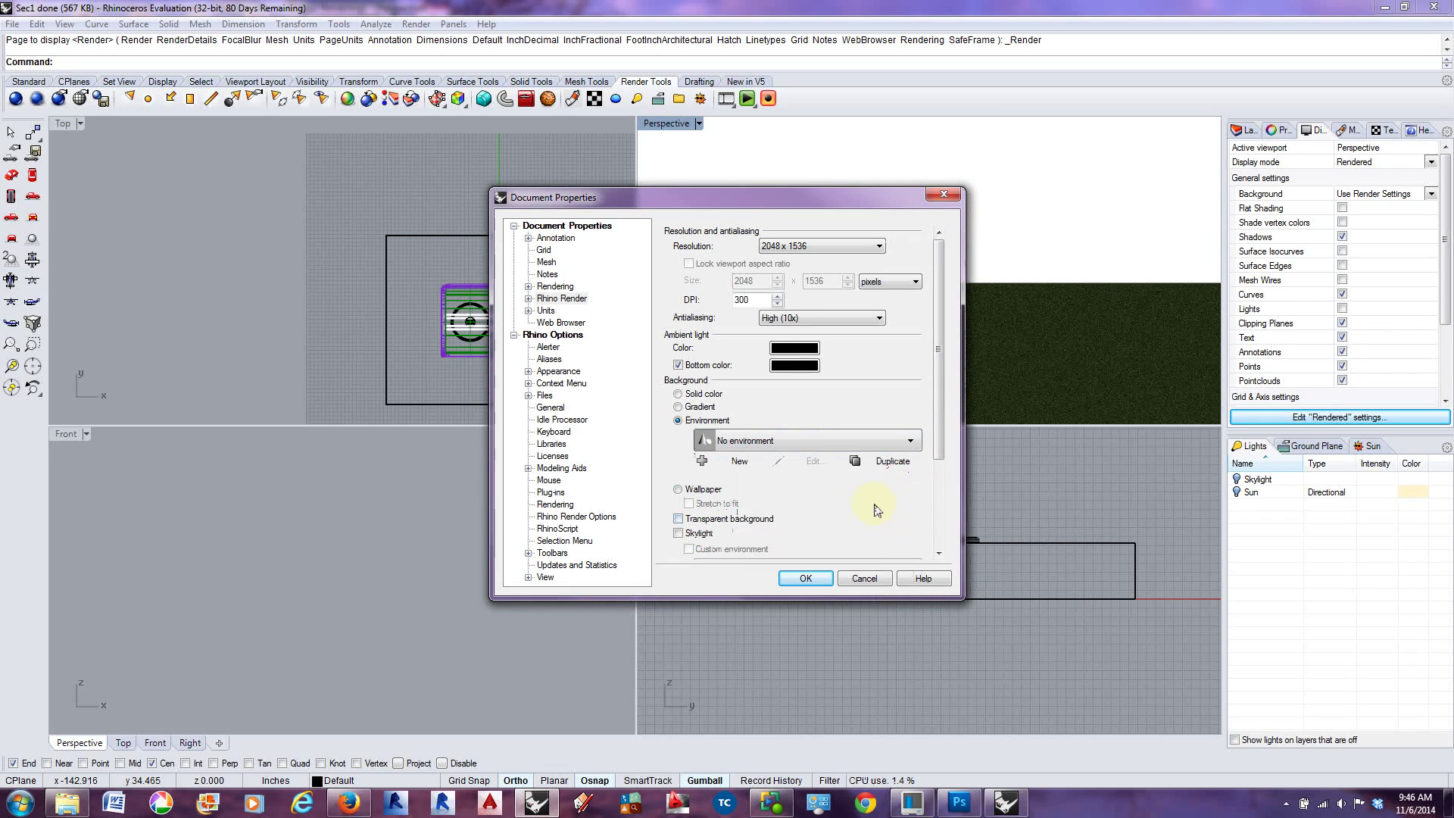
click(876, 462)
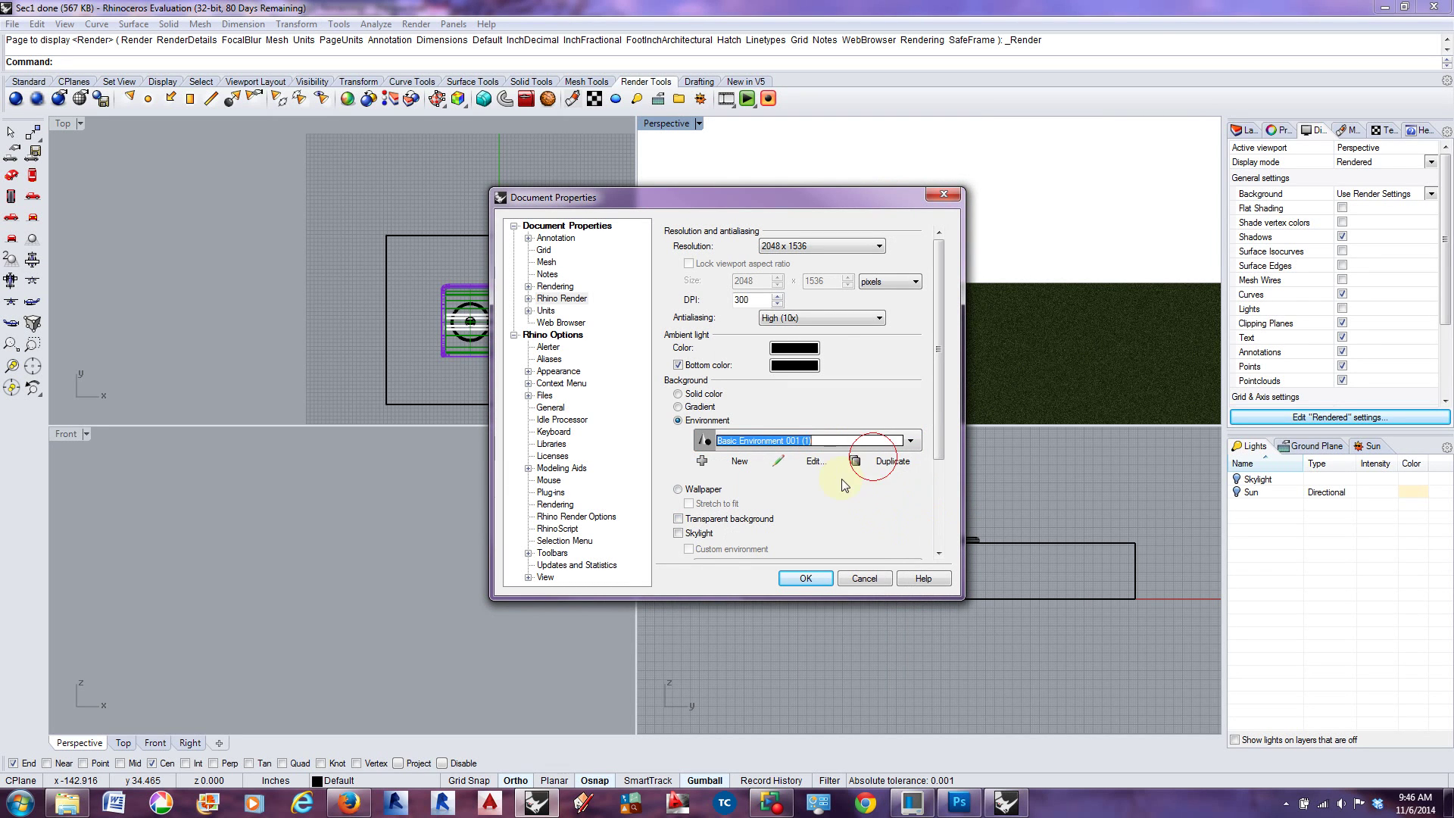
Assign CGSkies_0114_thumblarge from the Assignment 2 folder as the duplicated environment's background image
click(785, 460)
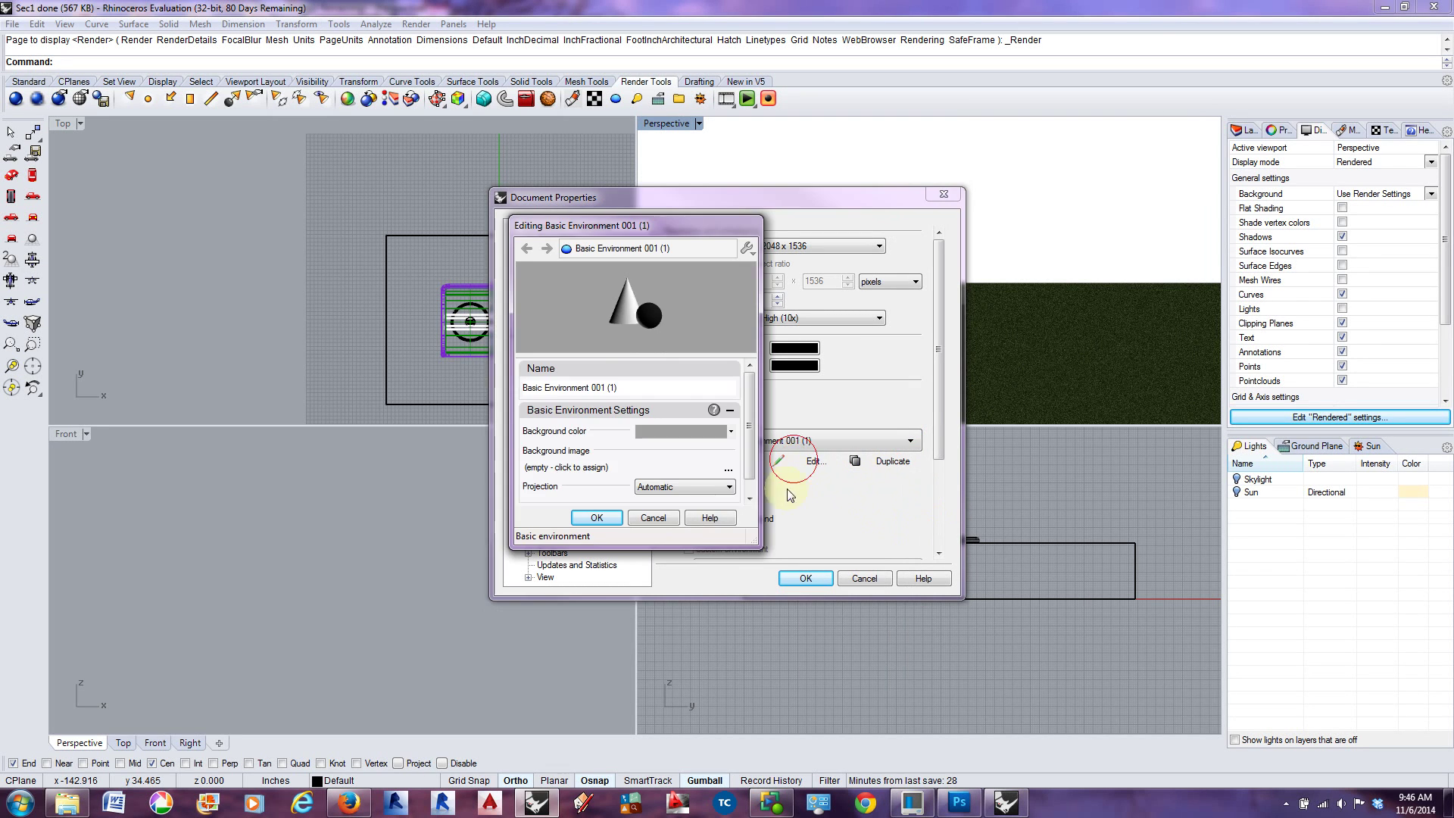
click(728, 468)
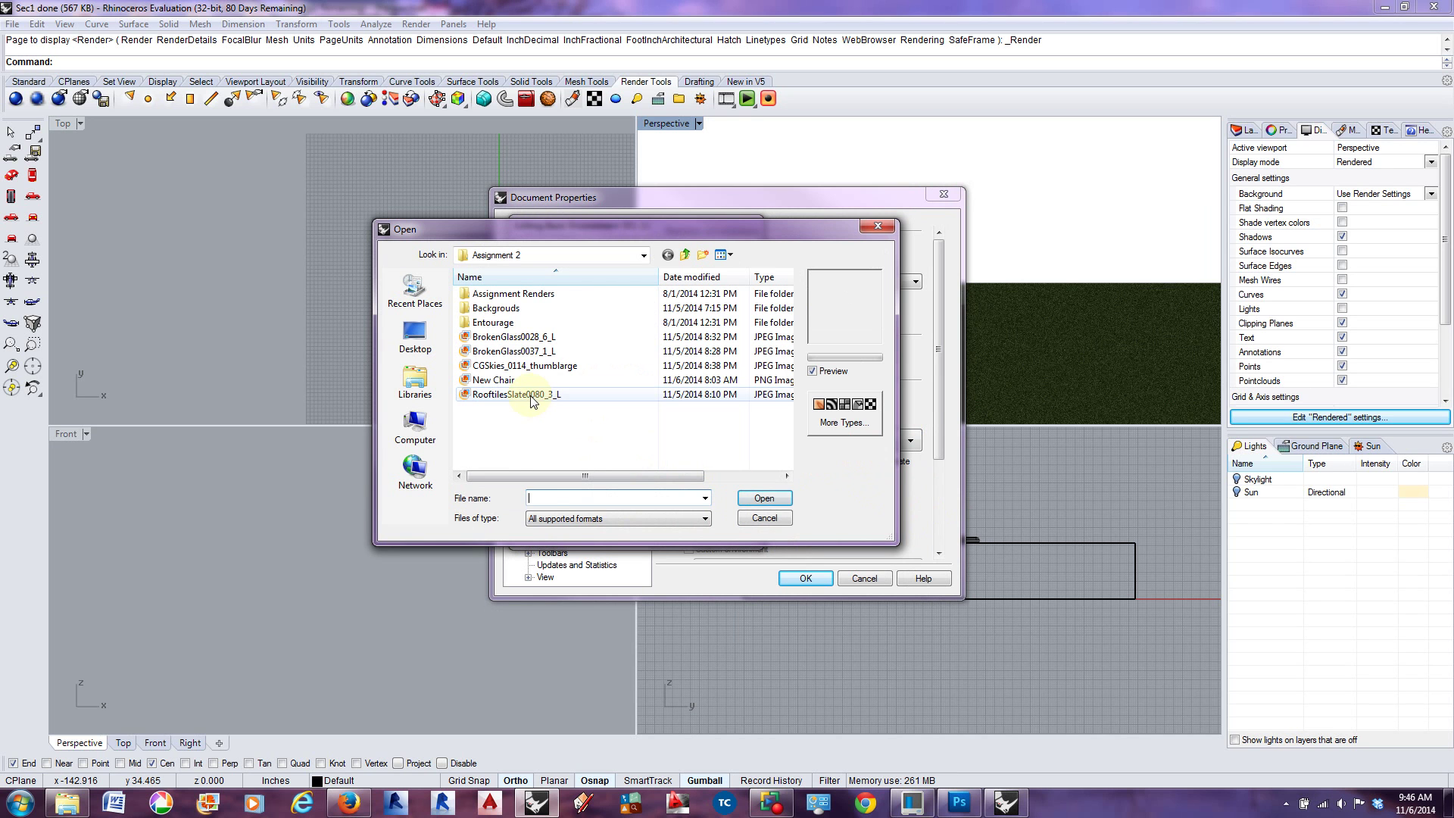
click(524, 367)
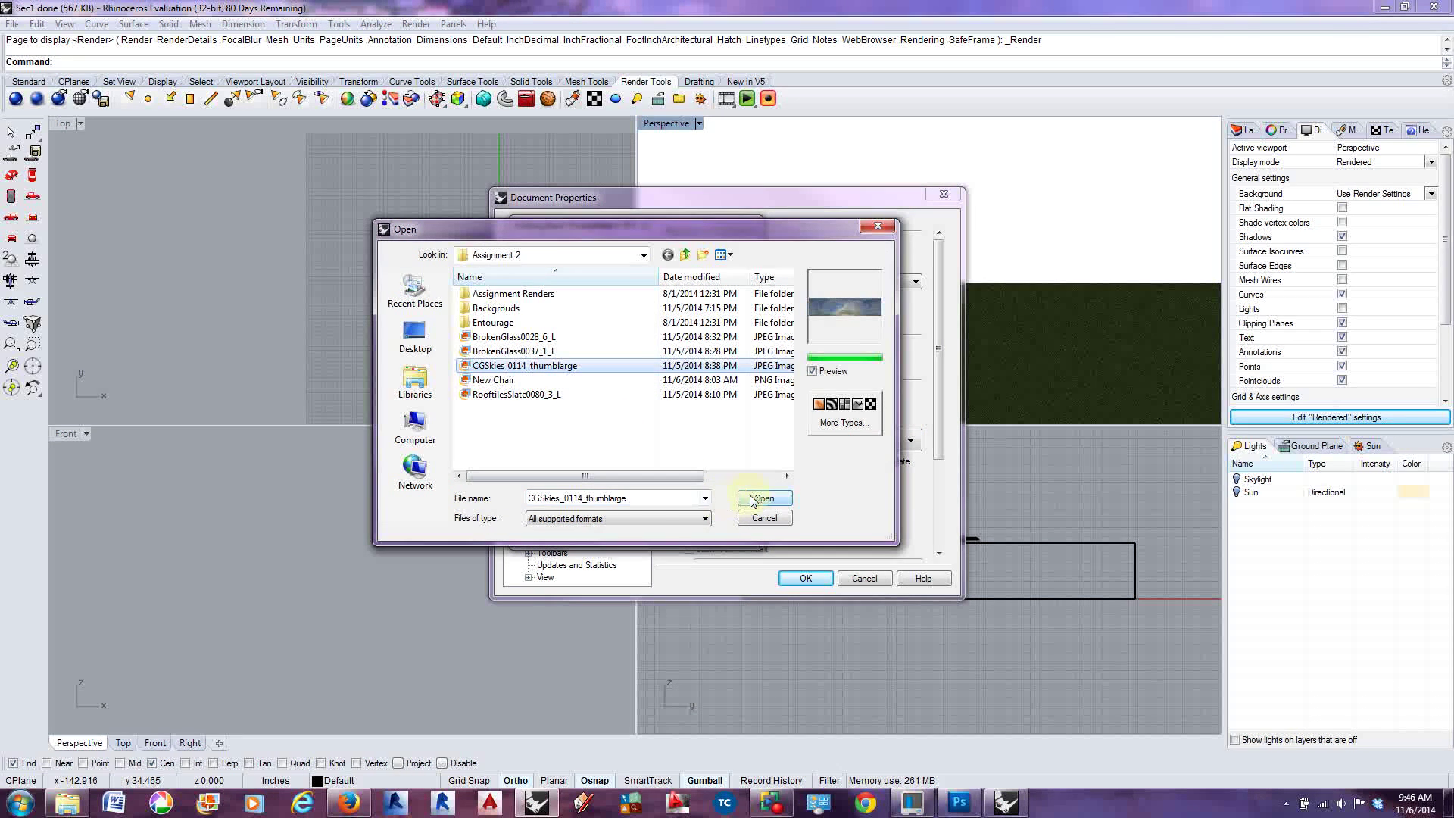
click(759, 499)
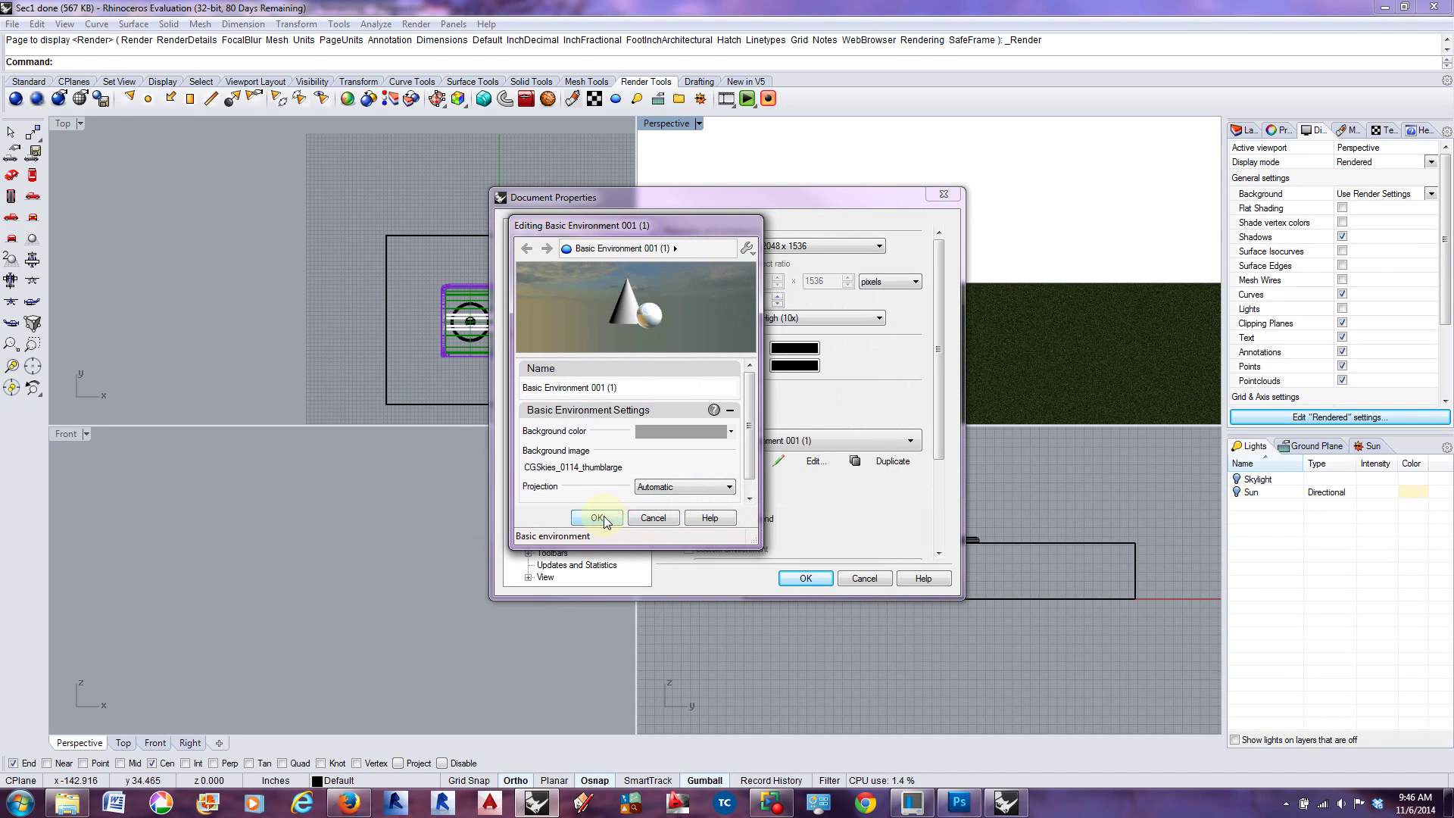
click(598, 518)
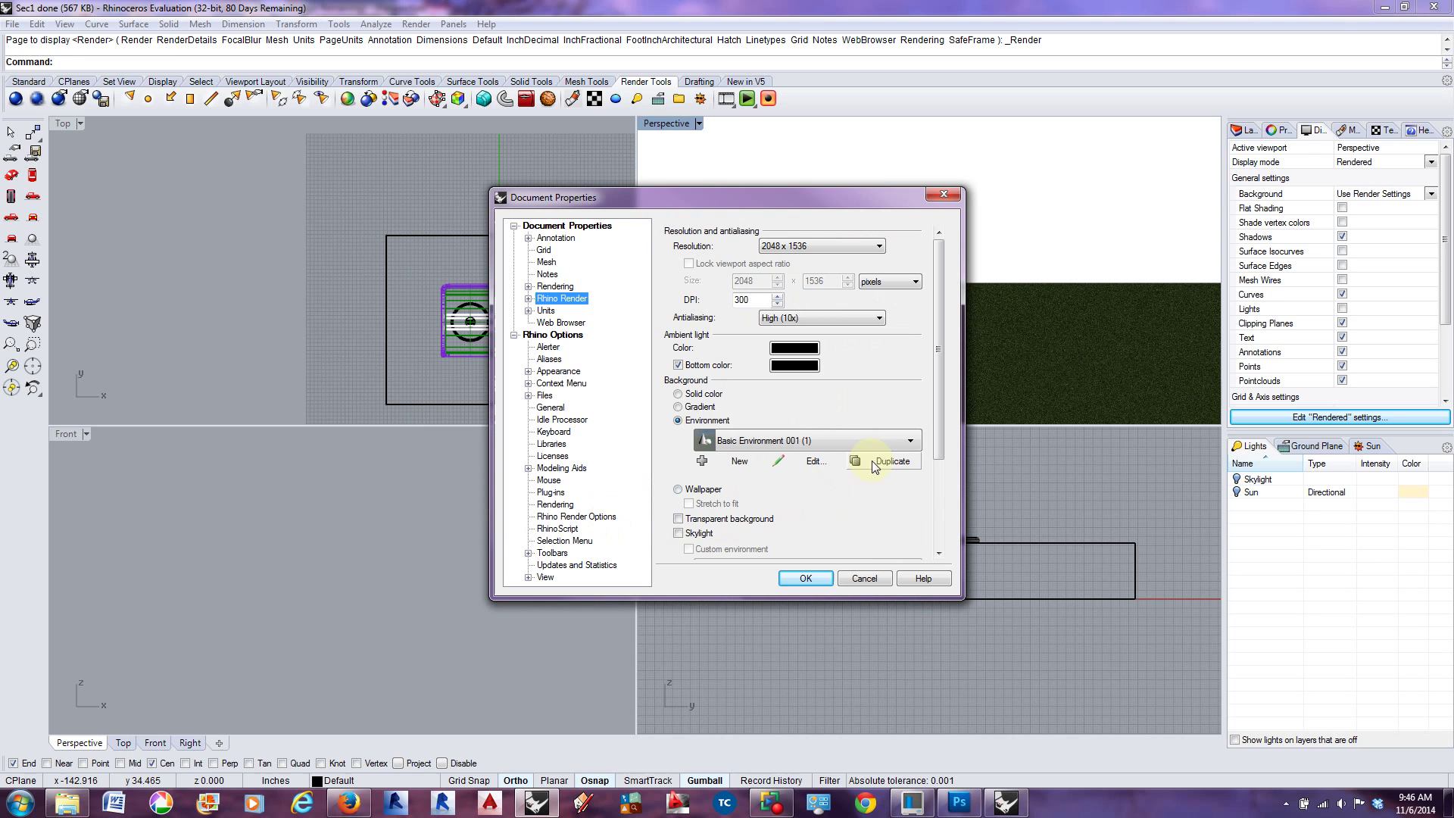
Reset the render background to No environment and duplicate it again as another basic environment opened for editing
click(844, 440)
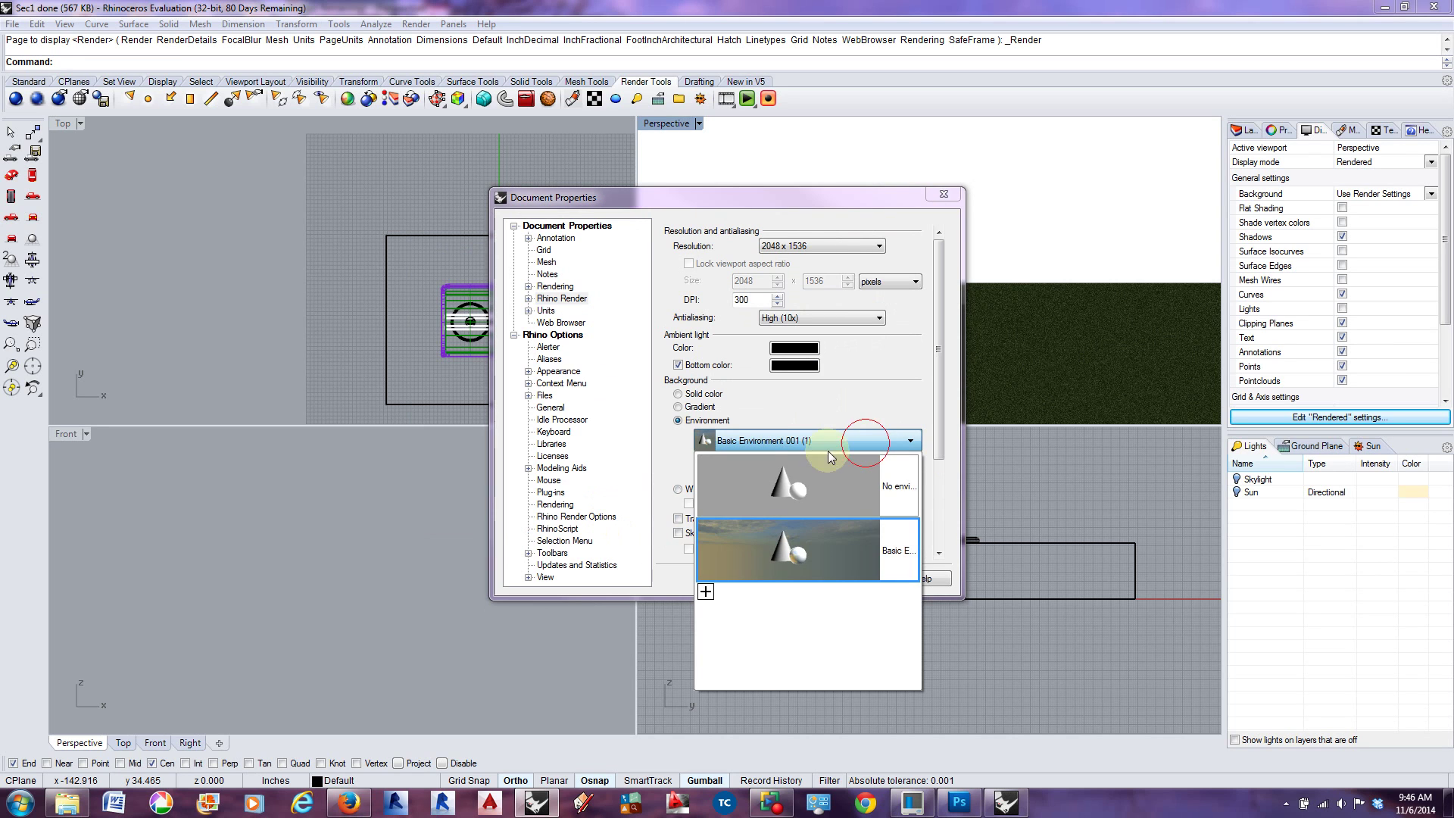
click(786, 483)
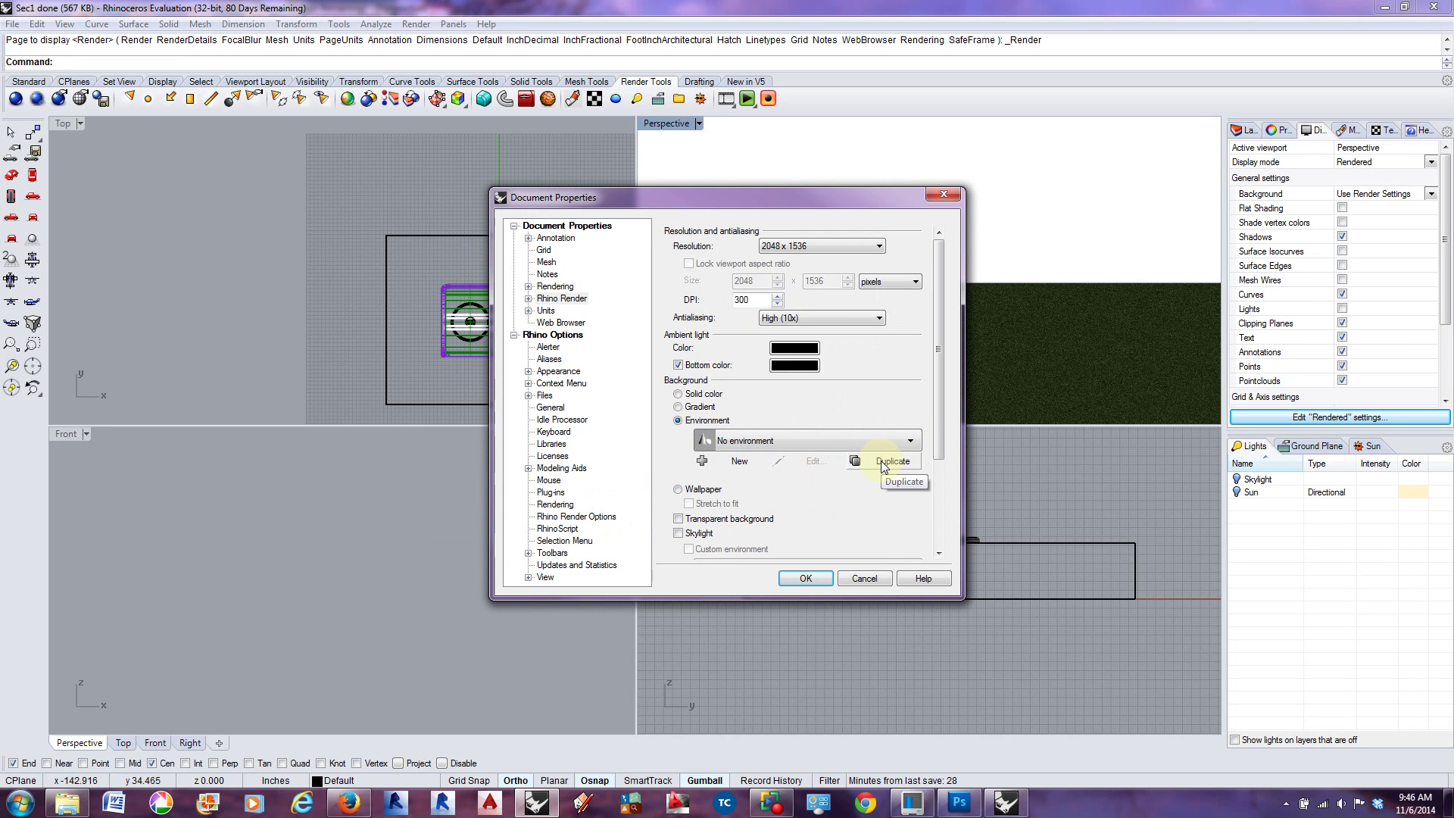
click(880, 461)
click(863, 447)
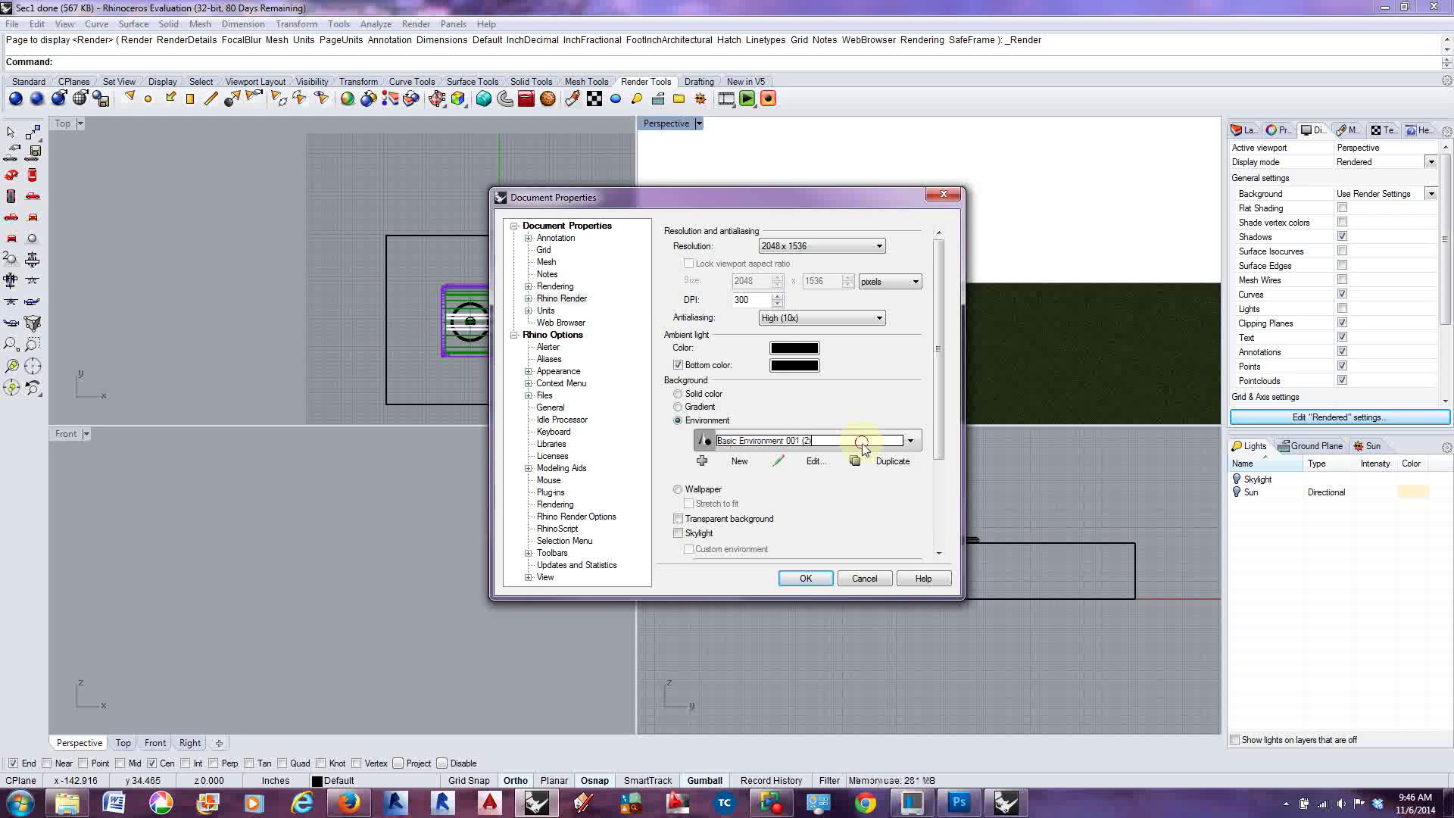
click(804, 460)
Load CGSkies_0114_thumblarge as the second duplicated environment's background image and apply the render settings
click(728, 470)
click(504, 367)
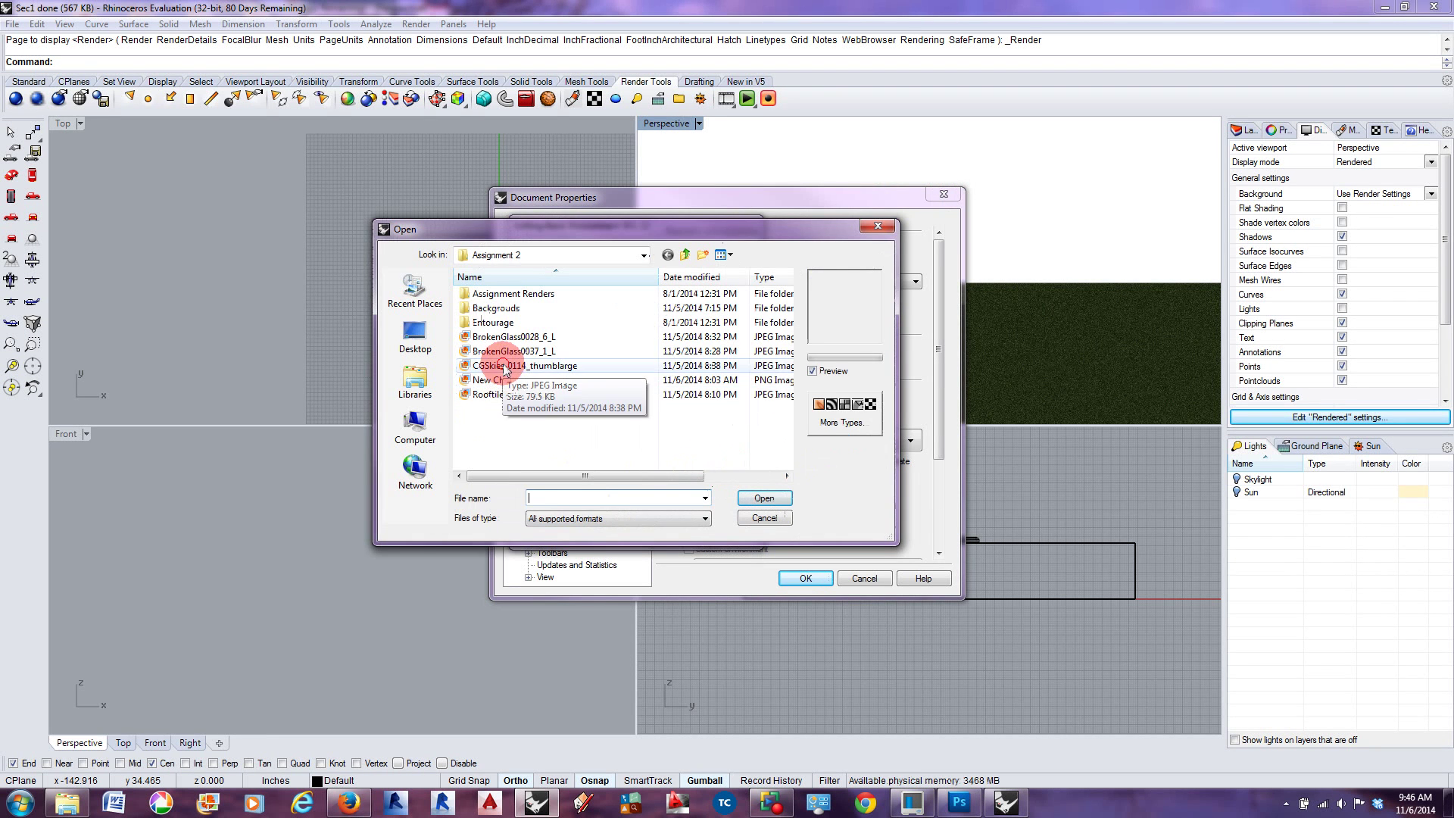
click(763, 497)
click(596, 517)
click(805, 578)
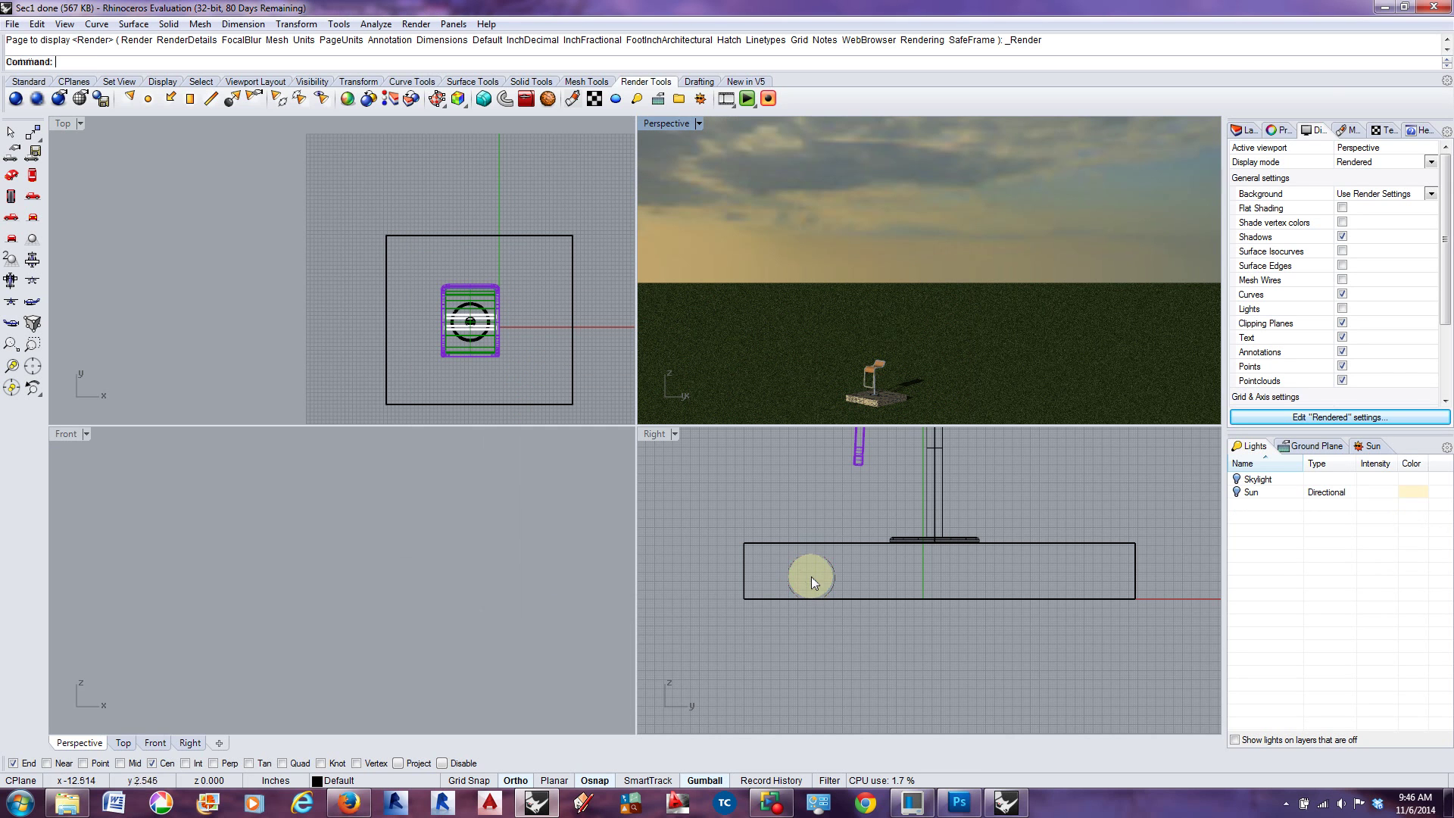
Examine the stool's wood seat and metal frame in the rendered Perspective view, both up close and from farther away
scroll(909, 333, up, 3)
scroll(901, 314, up, 5)
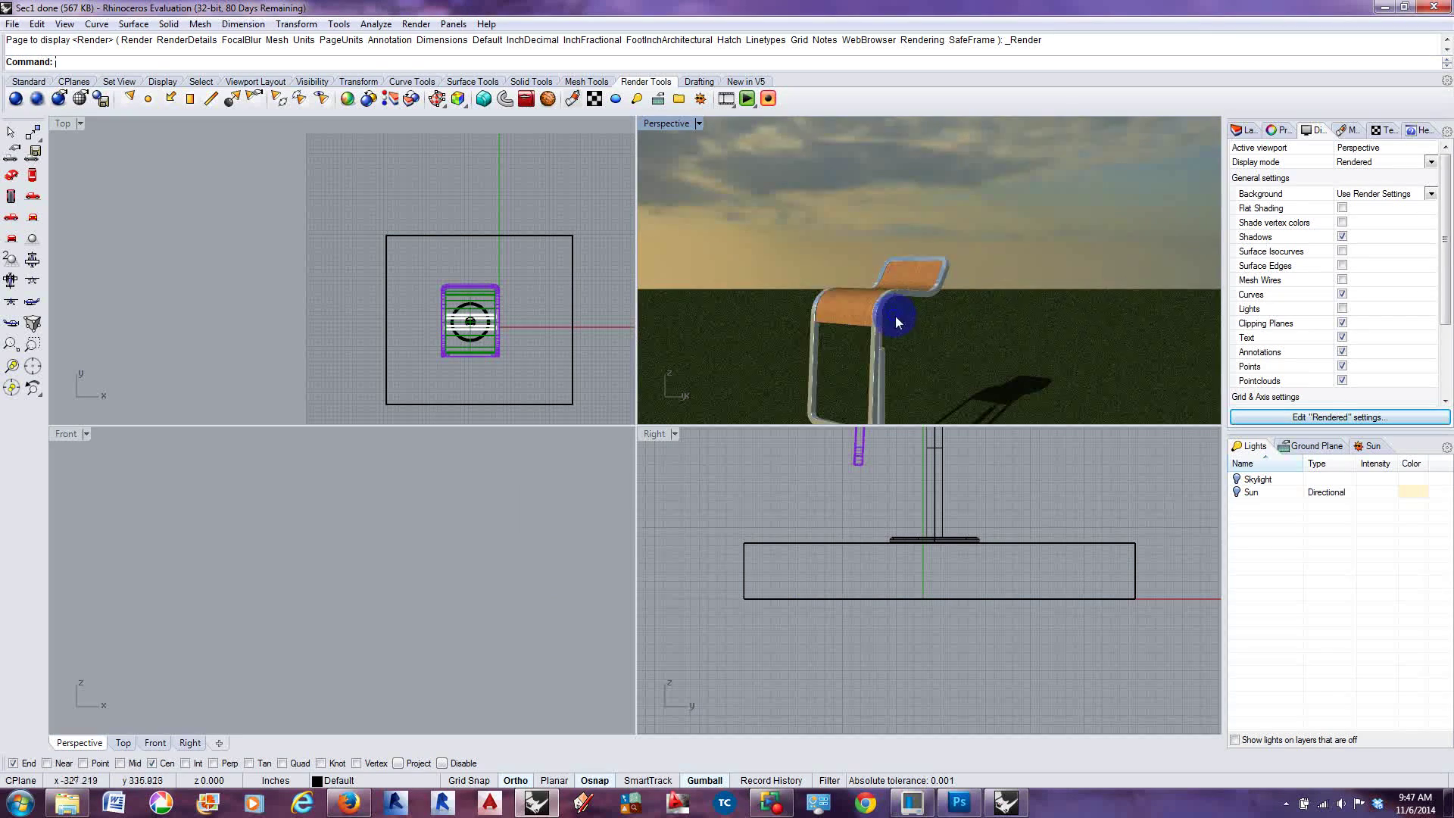
drag(900, 350, 925, 347)
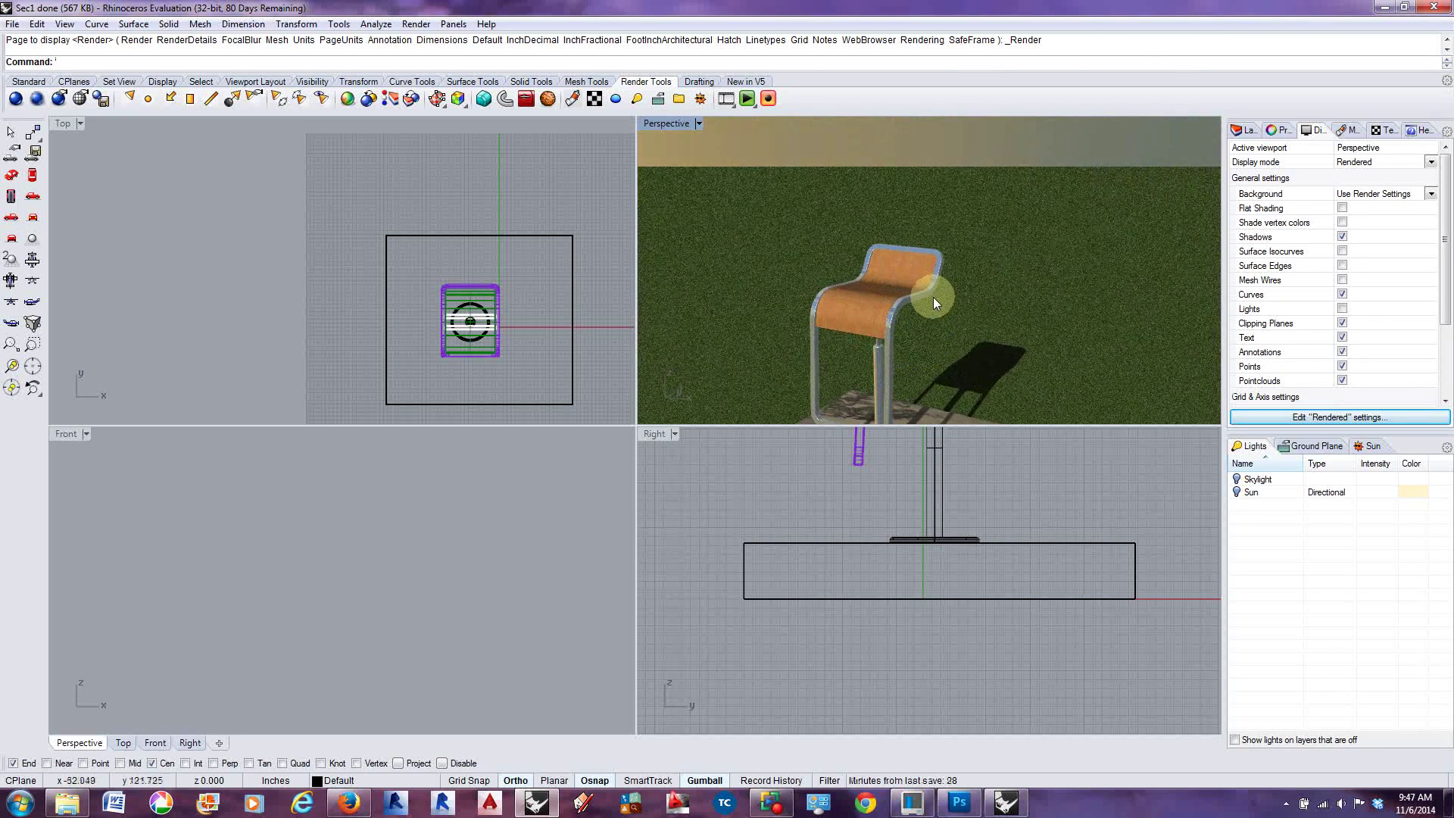
scroll(925, 295, up, 6)
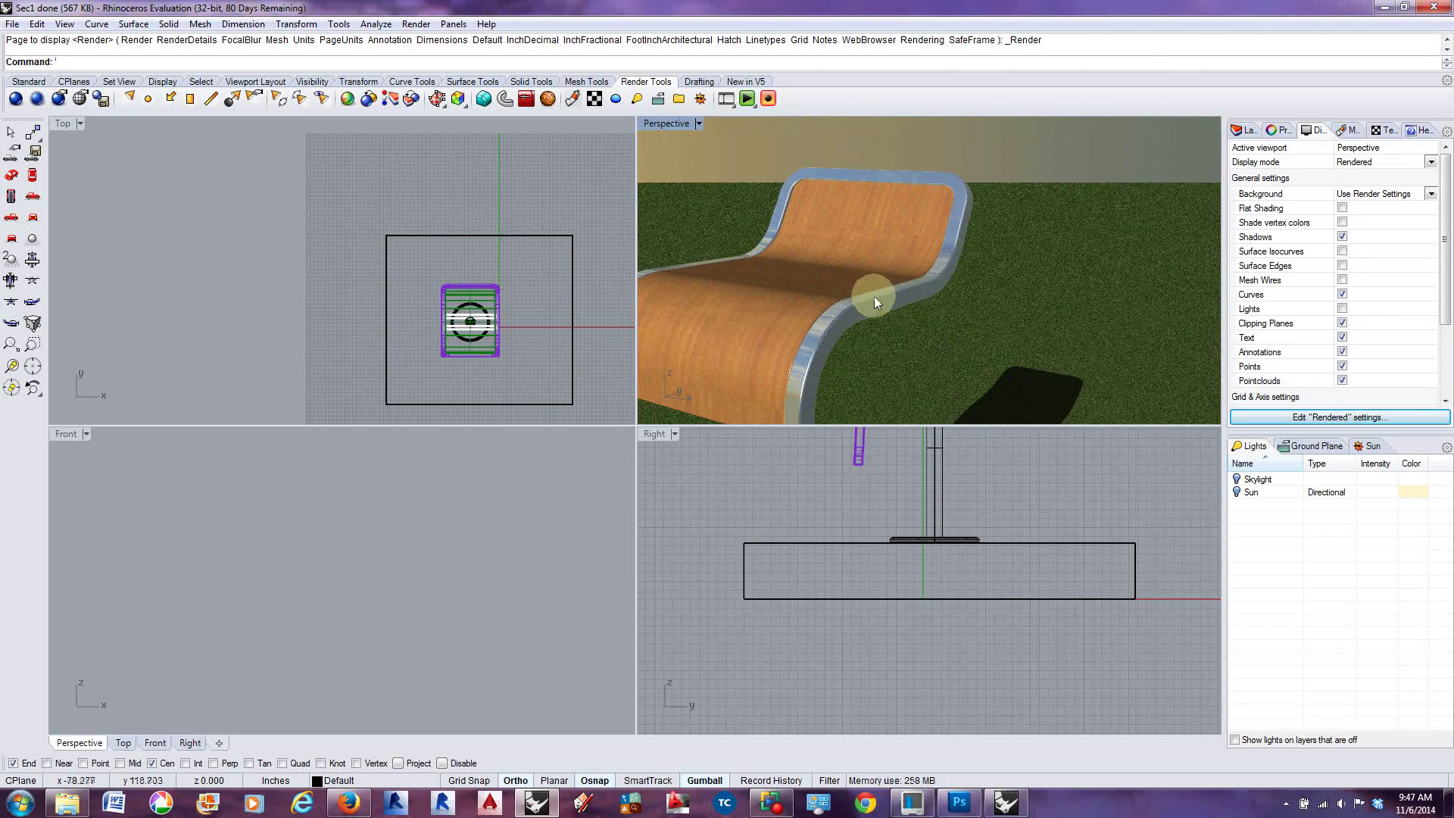
scroll(842, 283, down, 8)
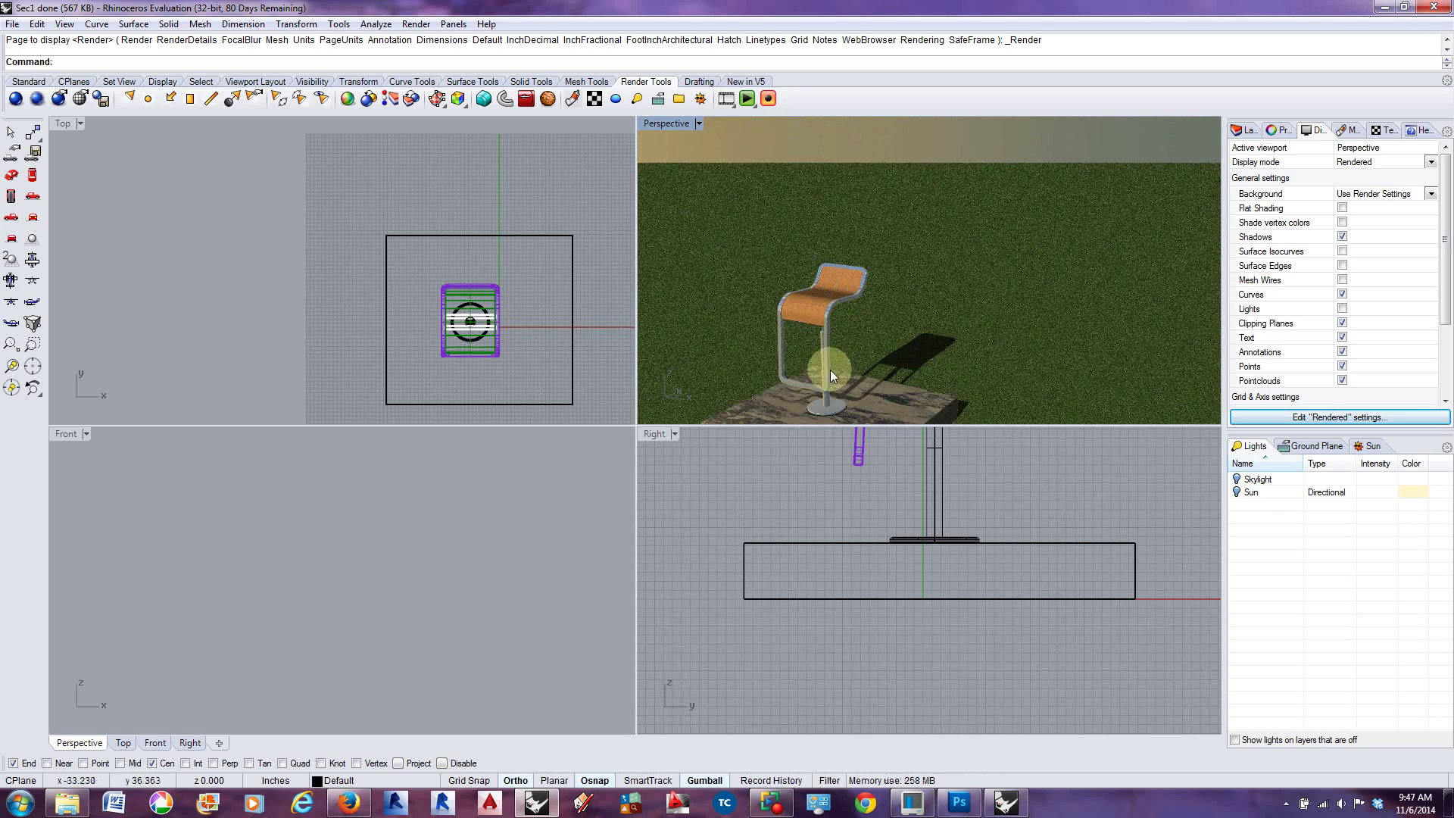
scroll(808, 283, up, 5)
scroll(819, 270, down, 3)
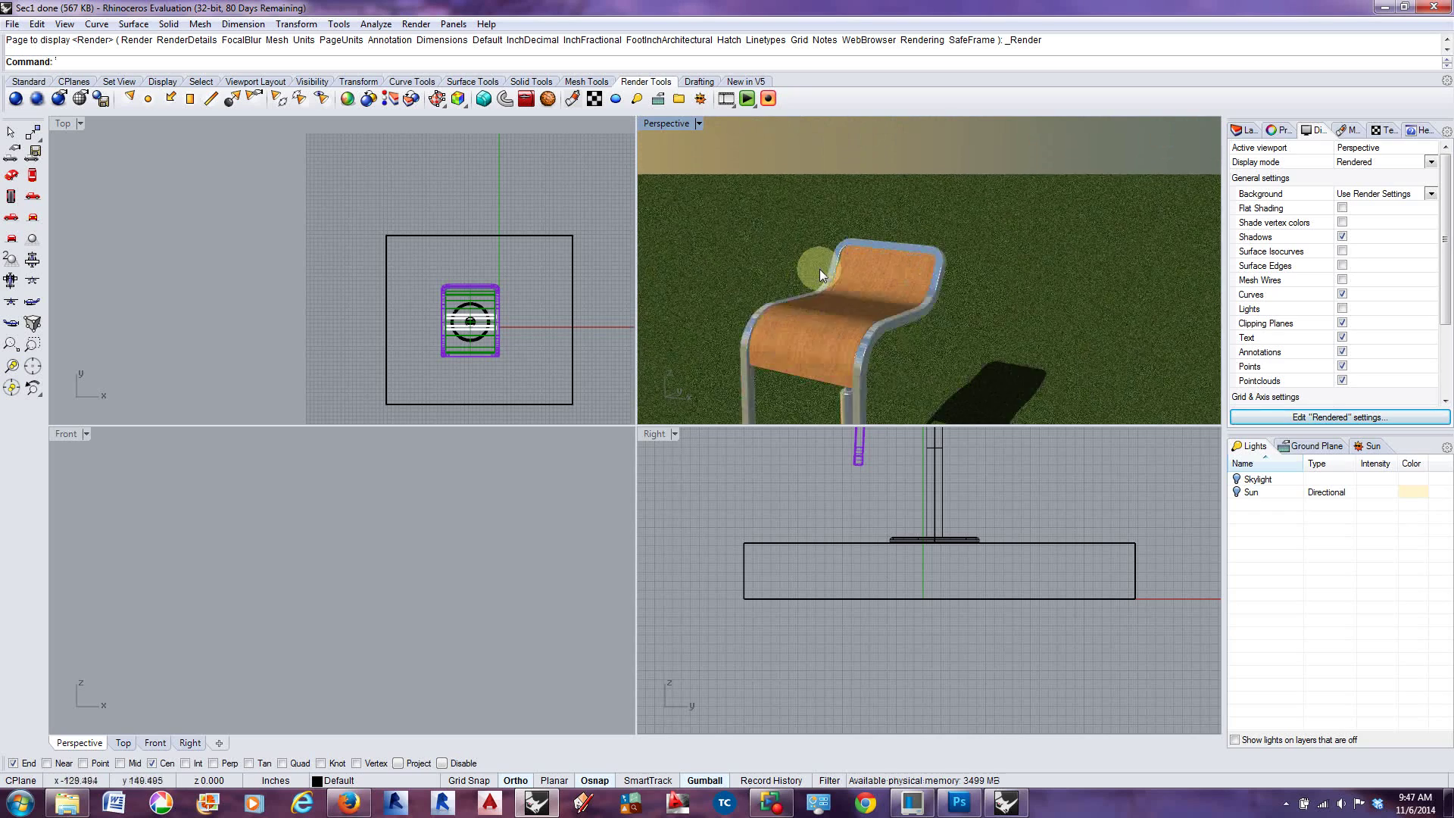
scroll(858, 357, down, 5)
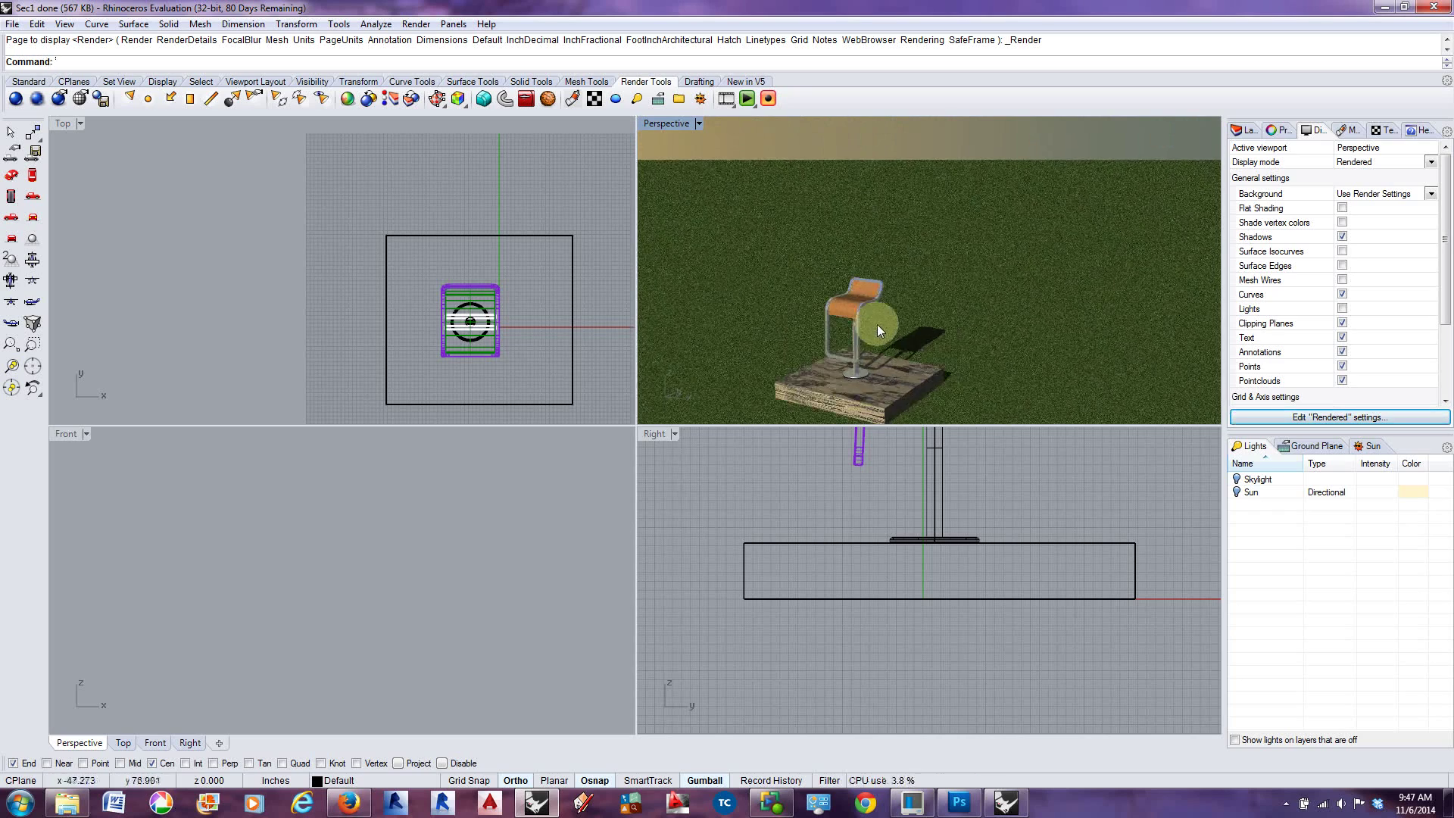
Inspect the marble platform's texture and the stool's shadow up close, and view the scene against the sky background
scroll(894, 393, up, 5)
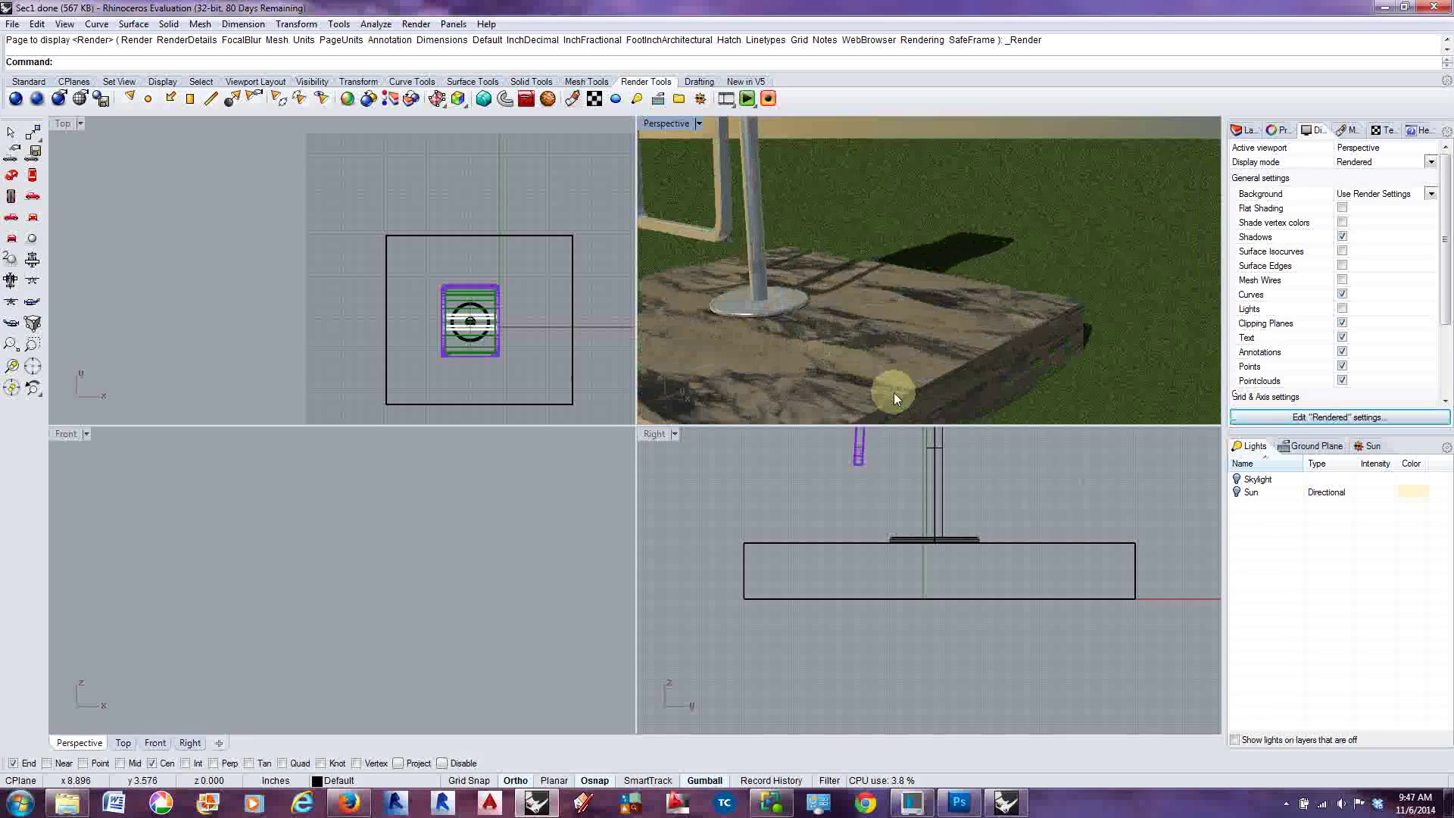
mouse_move(909, 376)
mouse_down()
mouse_move(919, 406)
mouse_move(906, 396)
mouse_up()
scroll(833, 303, down, 2)
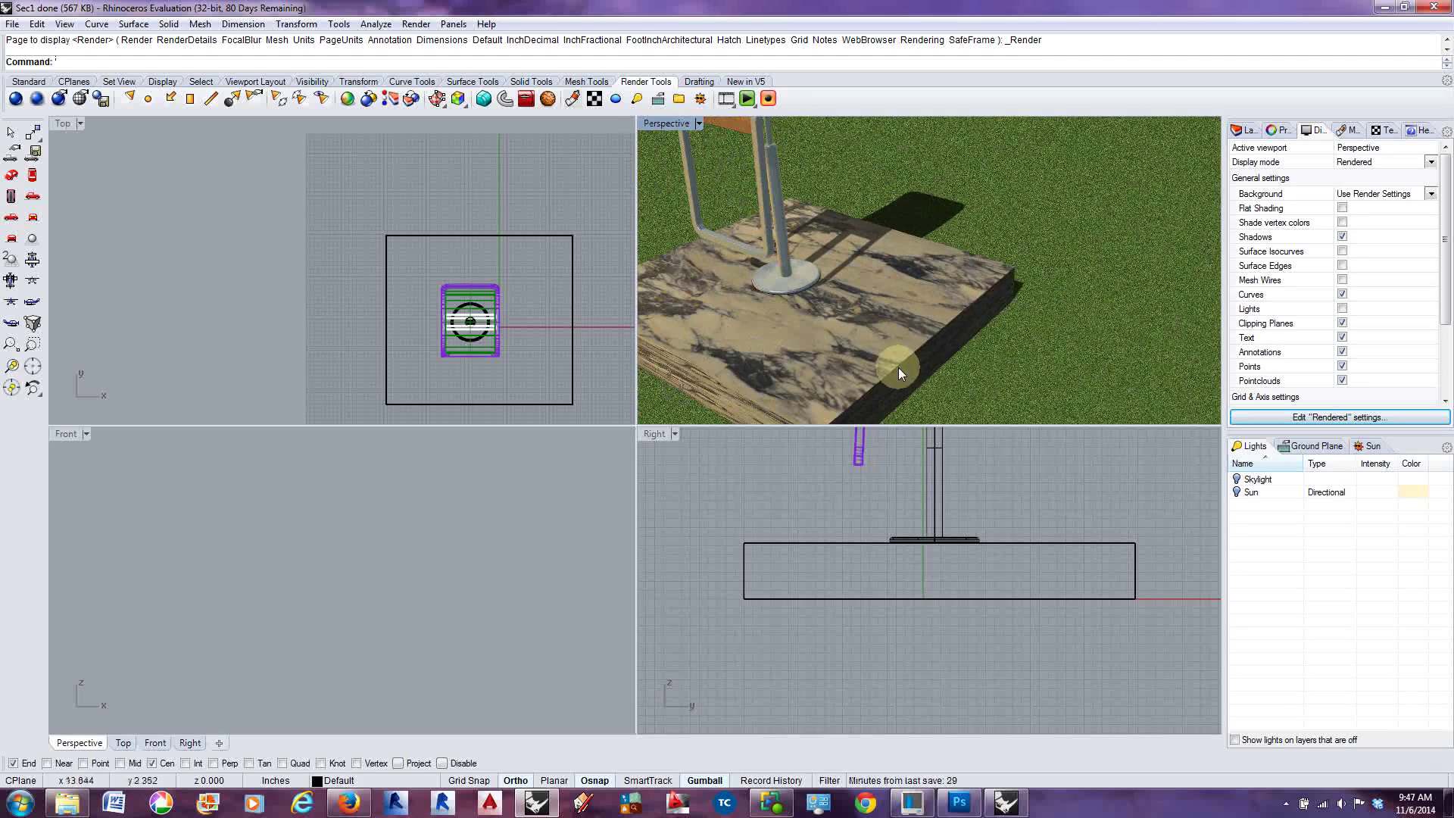
drag(806, 333, 902, 265)
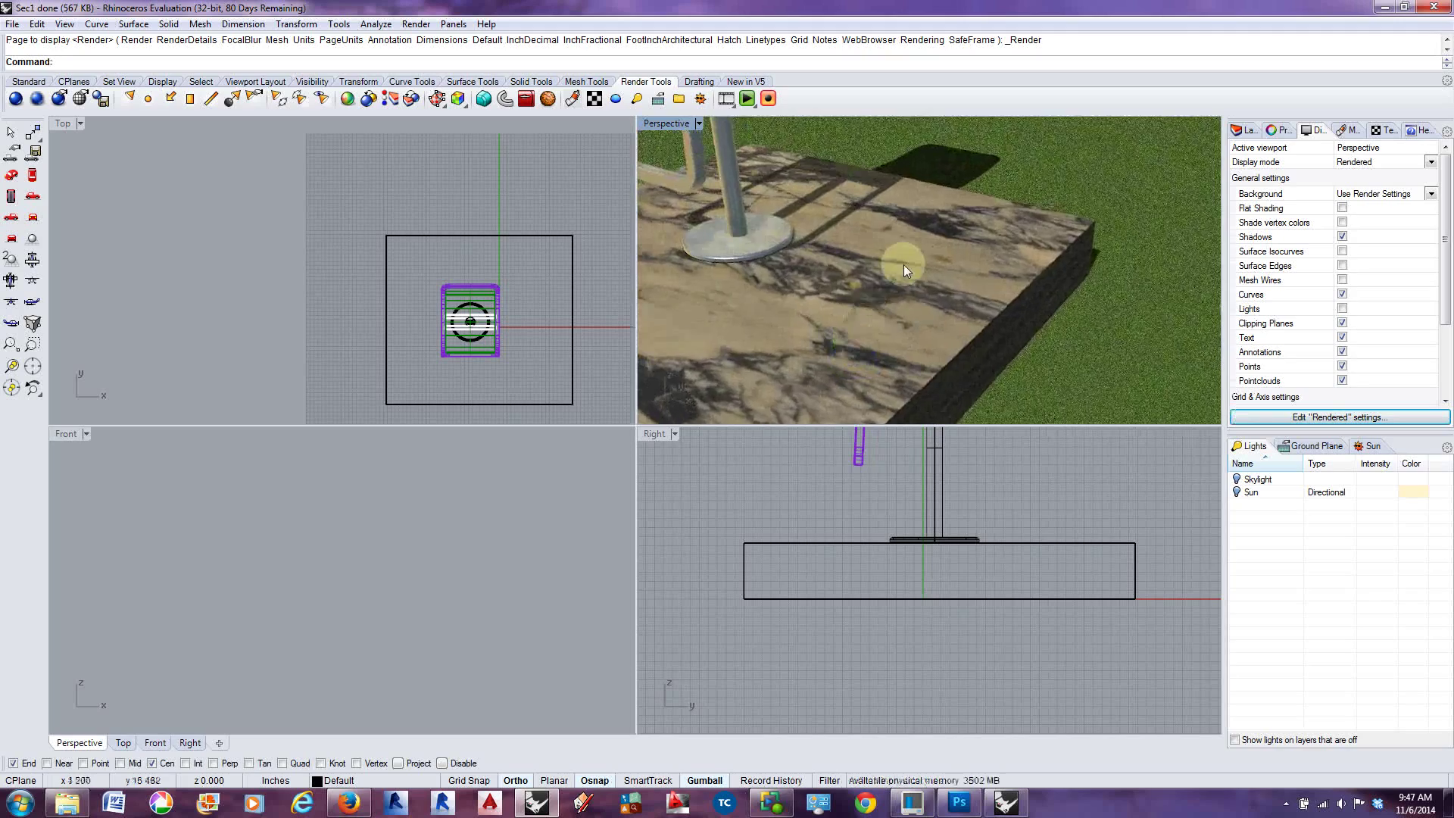
scroll(905, 265, down, 10)
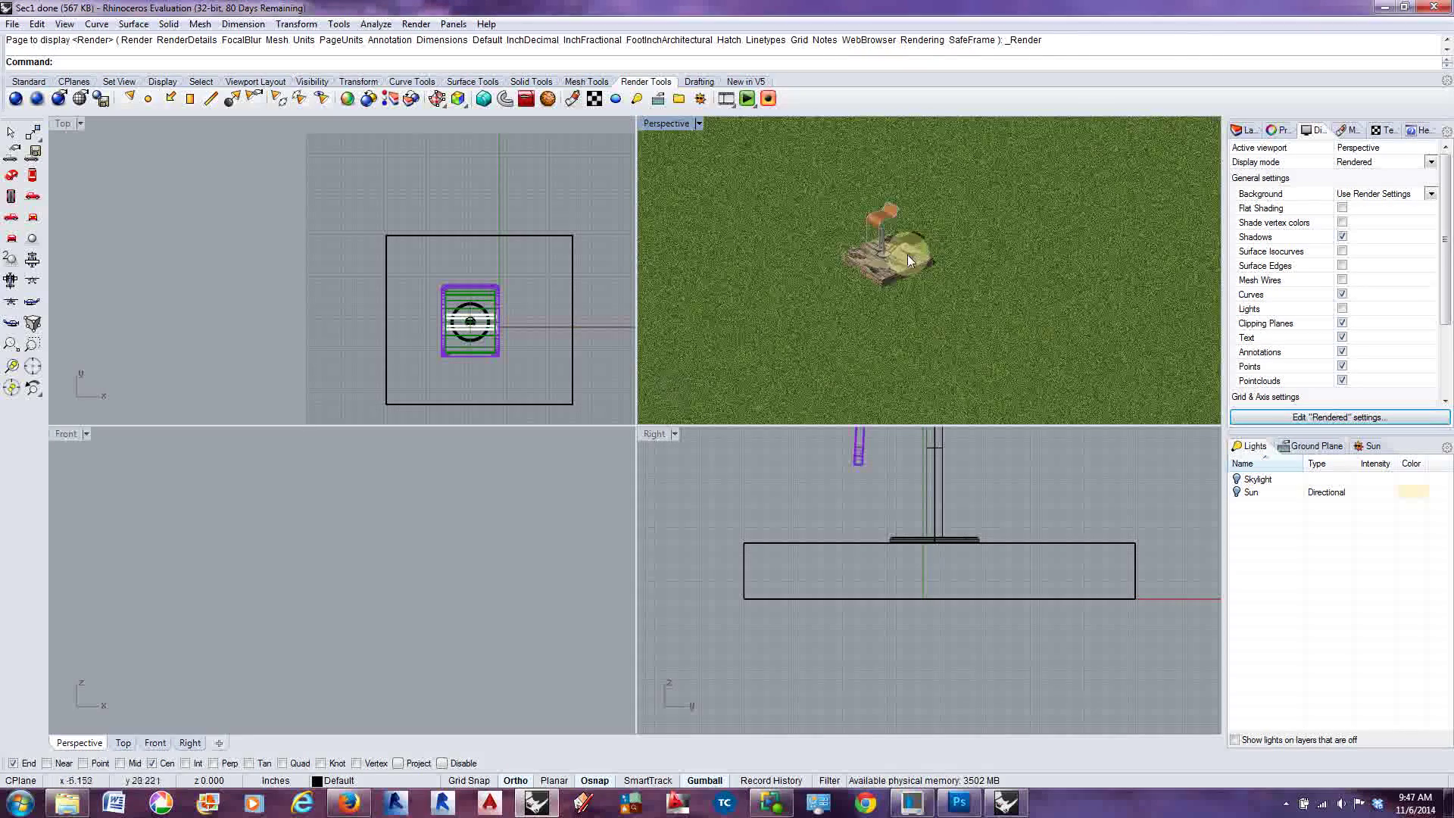
scroll(907, 254, up, 10)
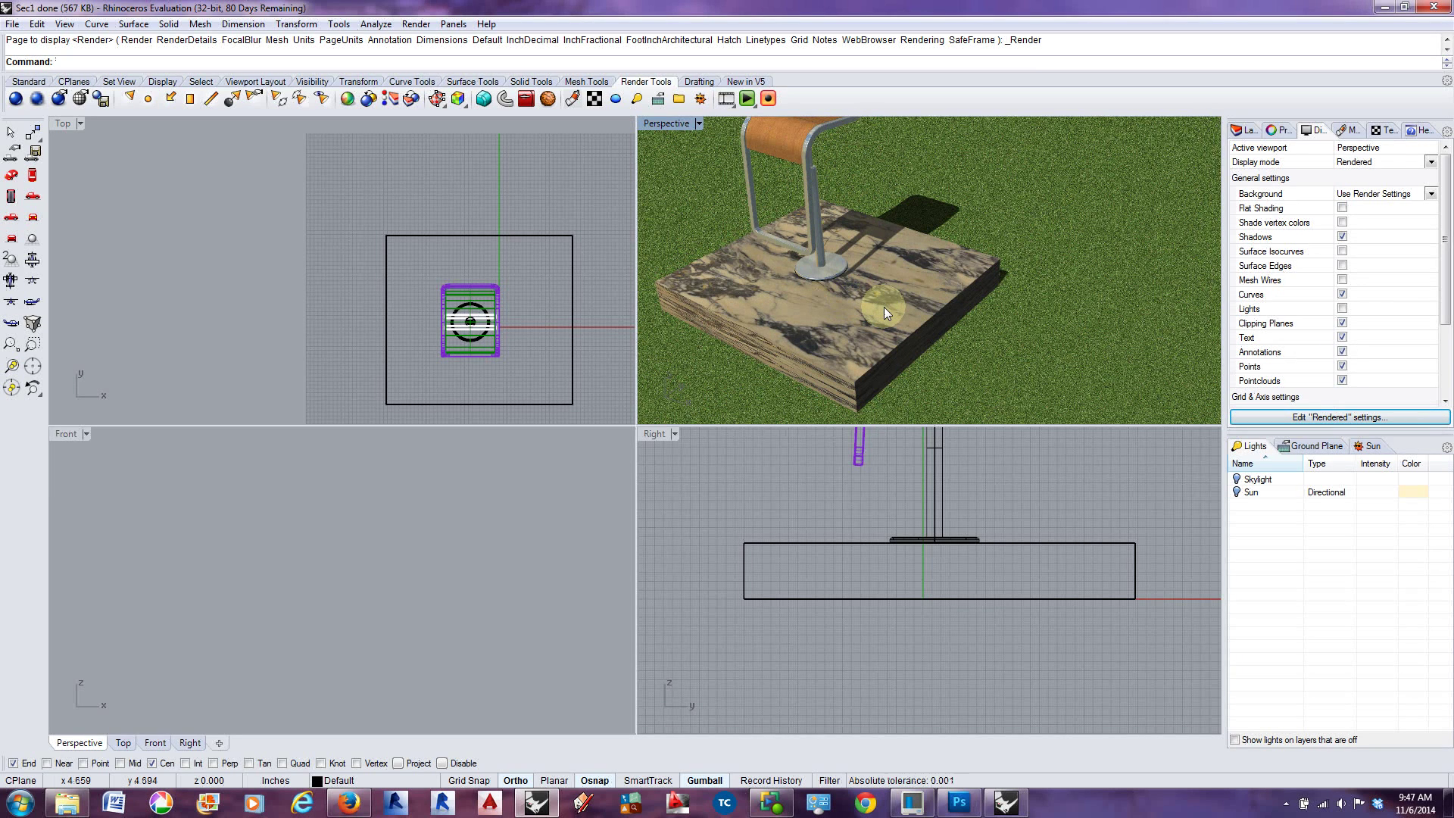
scroll(883, 307, down, 10)
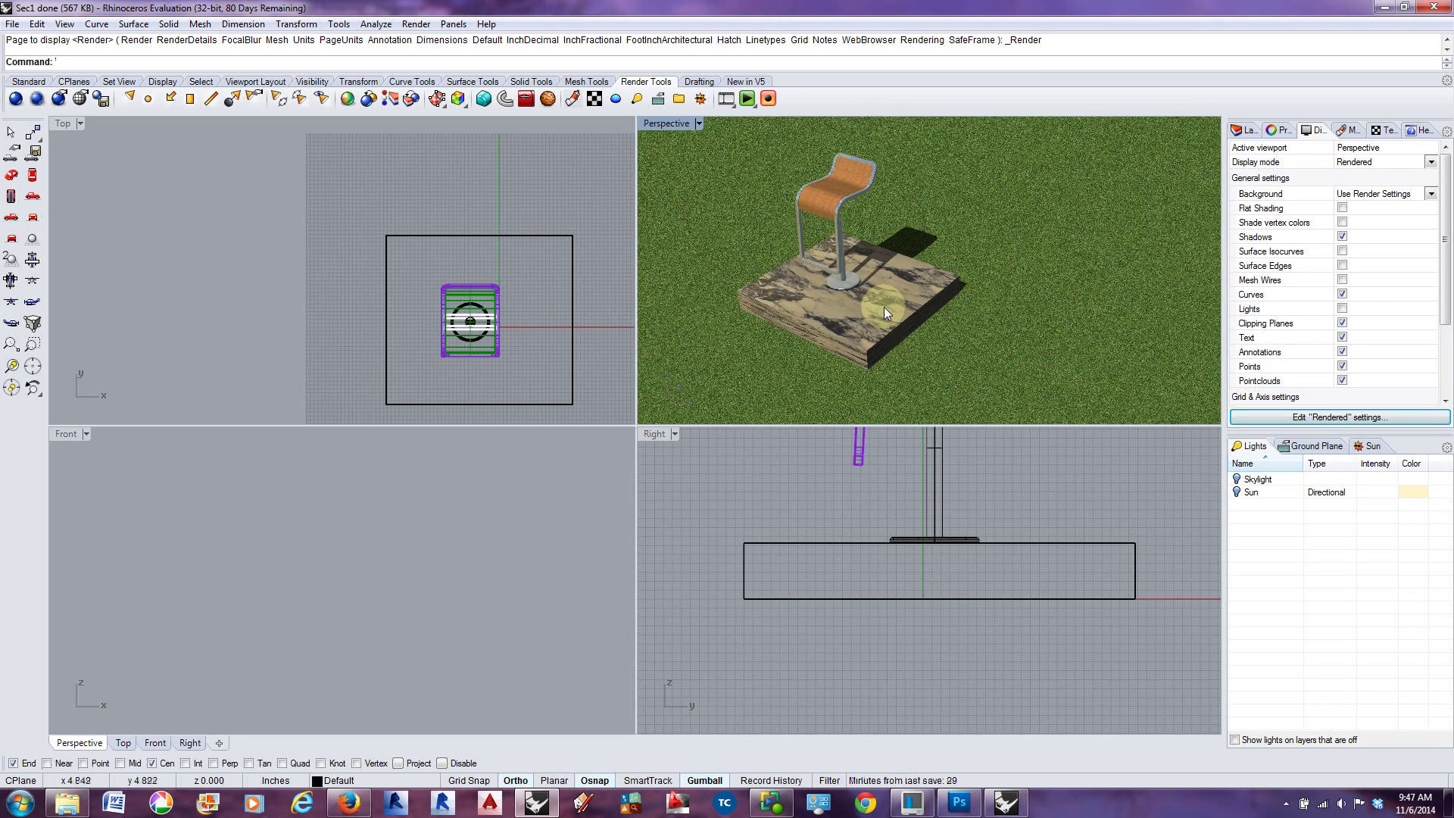
scroll(883, 258, up, 5)
drag(956, 312, 956, 231)
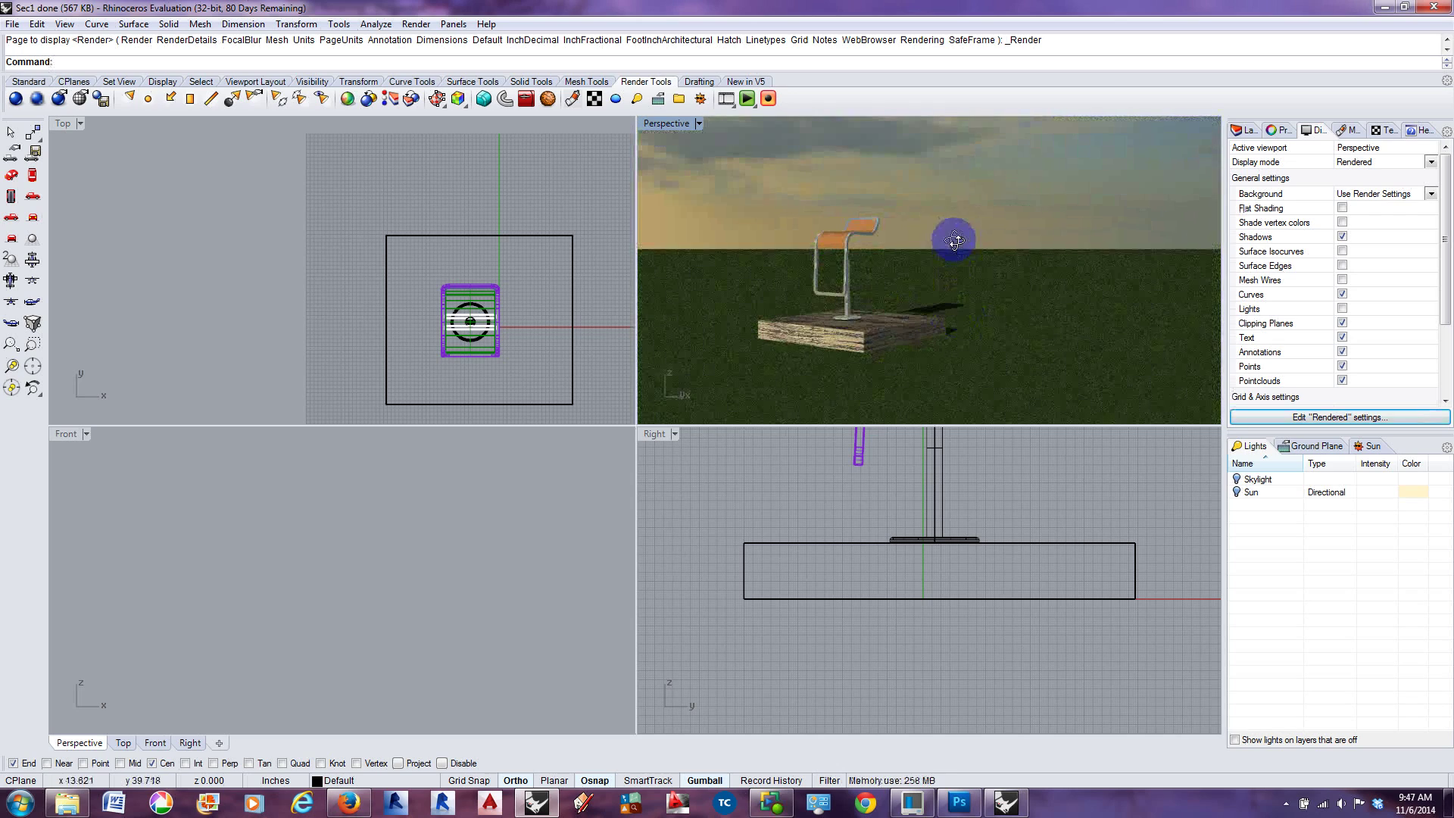
drag(970, 292, 898, 297)
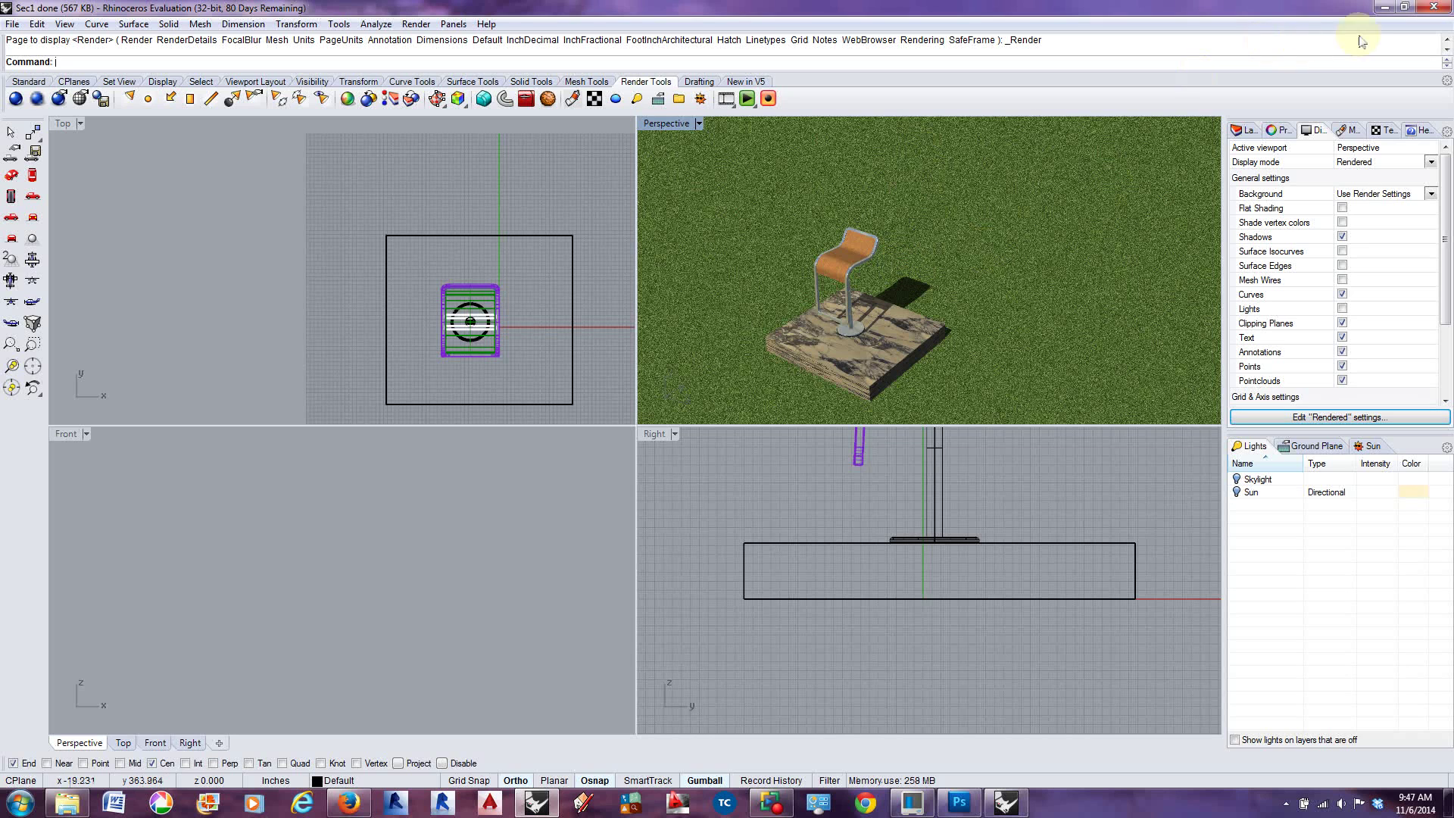
Close both Rhino models, discarding the changes to Sec1 done and cancelling the render settings of Sec1 done with material
click(1434, 10)
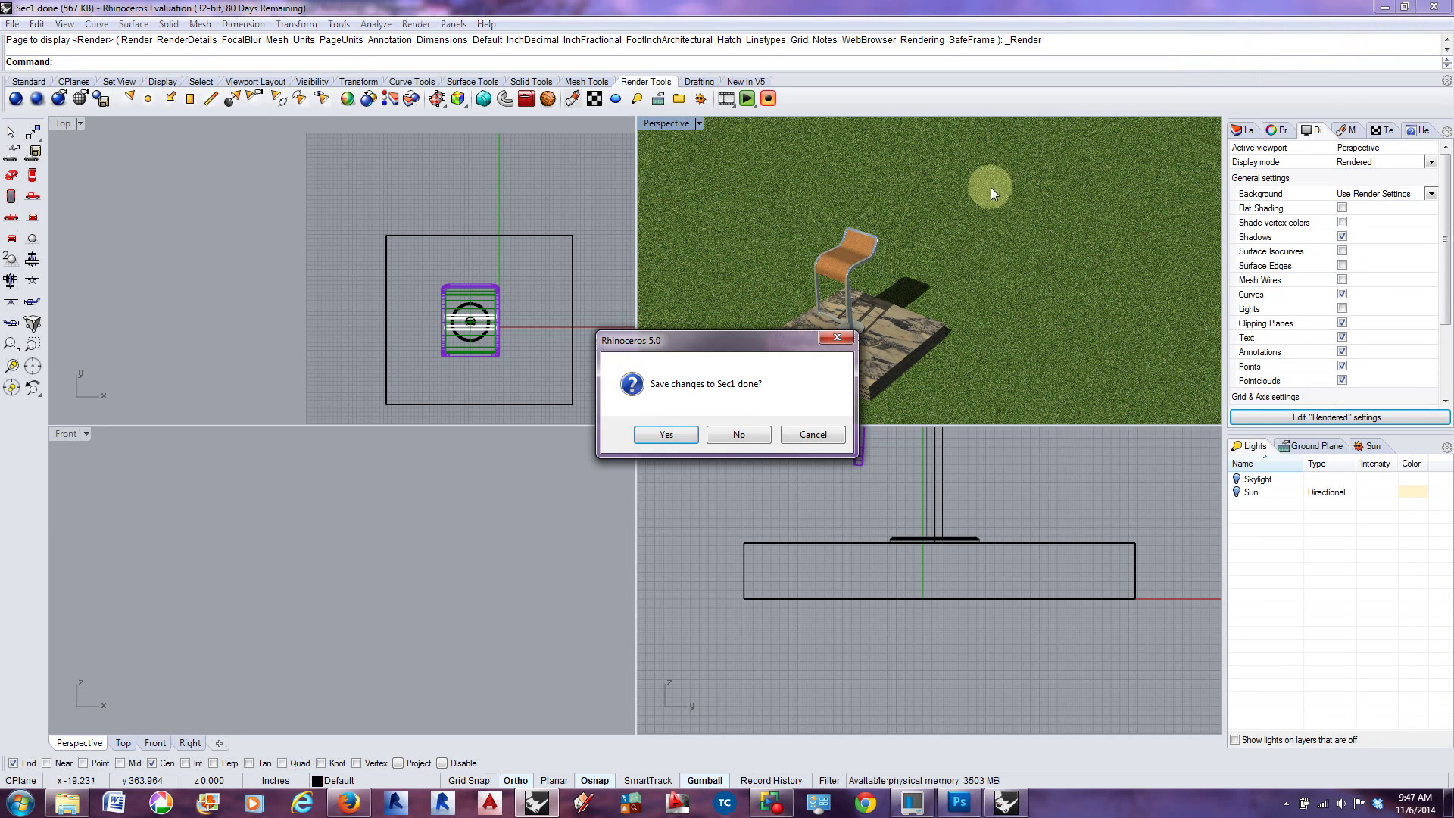
click(734, 436)
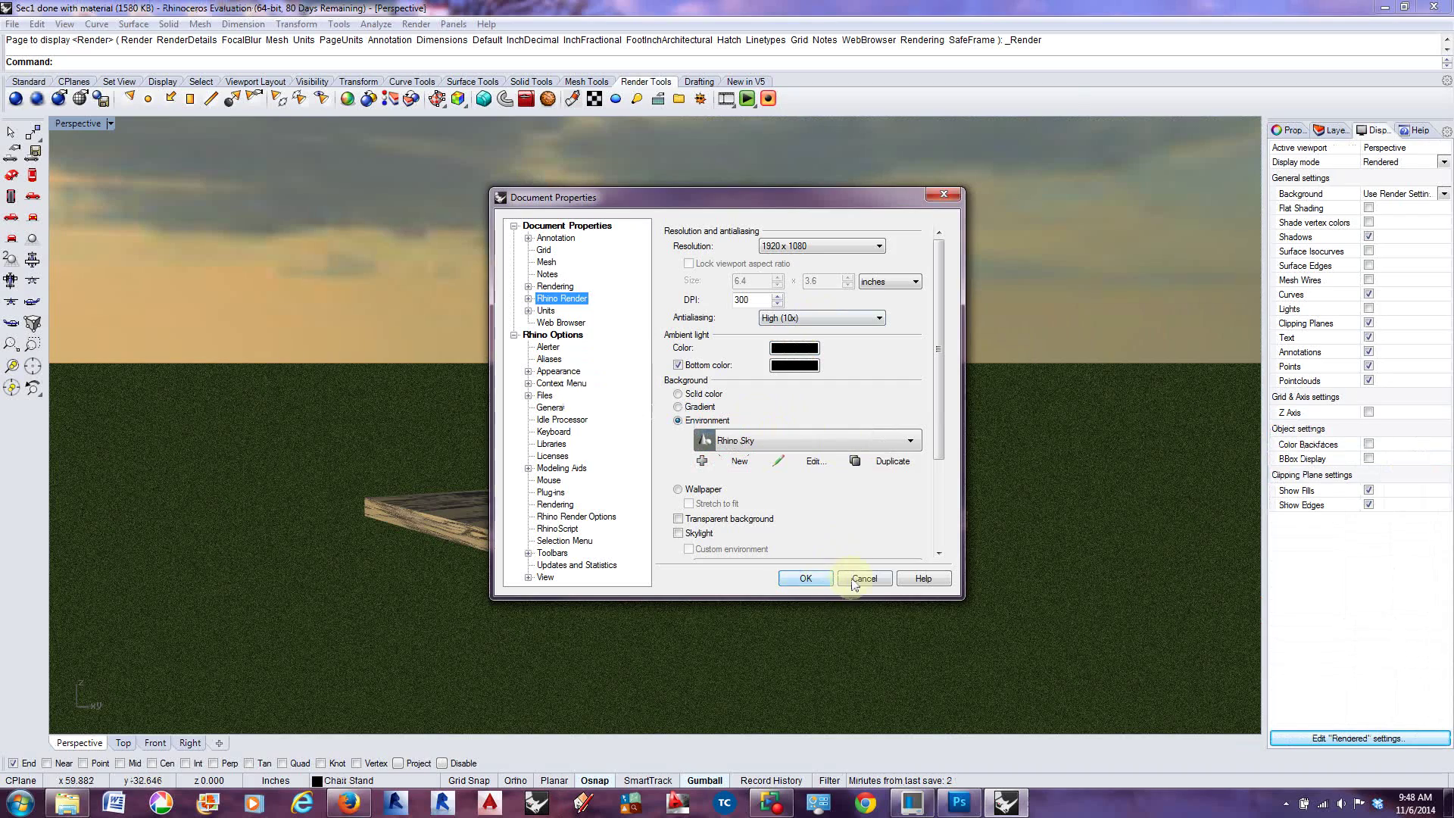
click(854, 580)
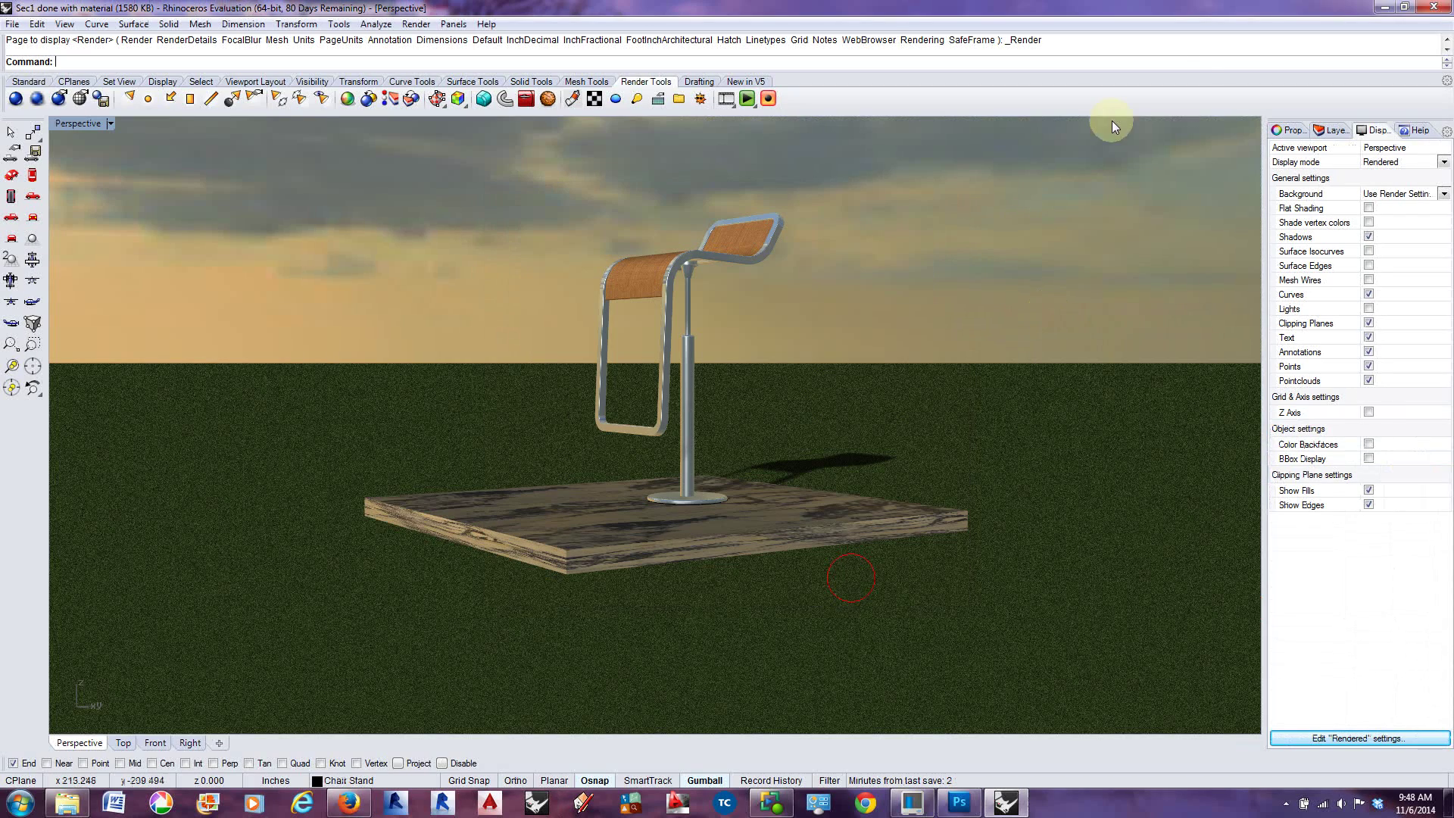
click(1428, 11)
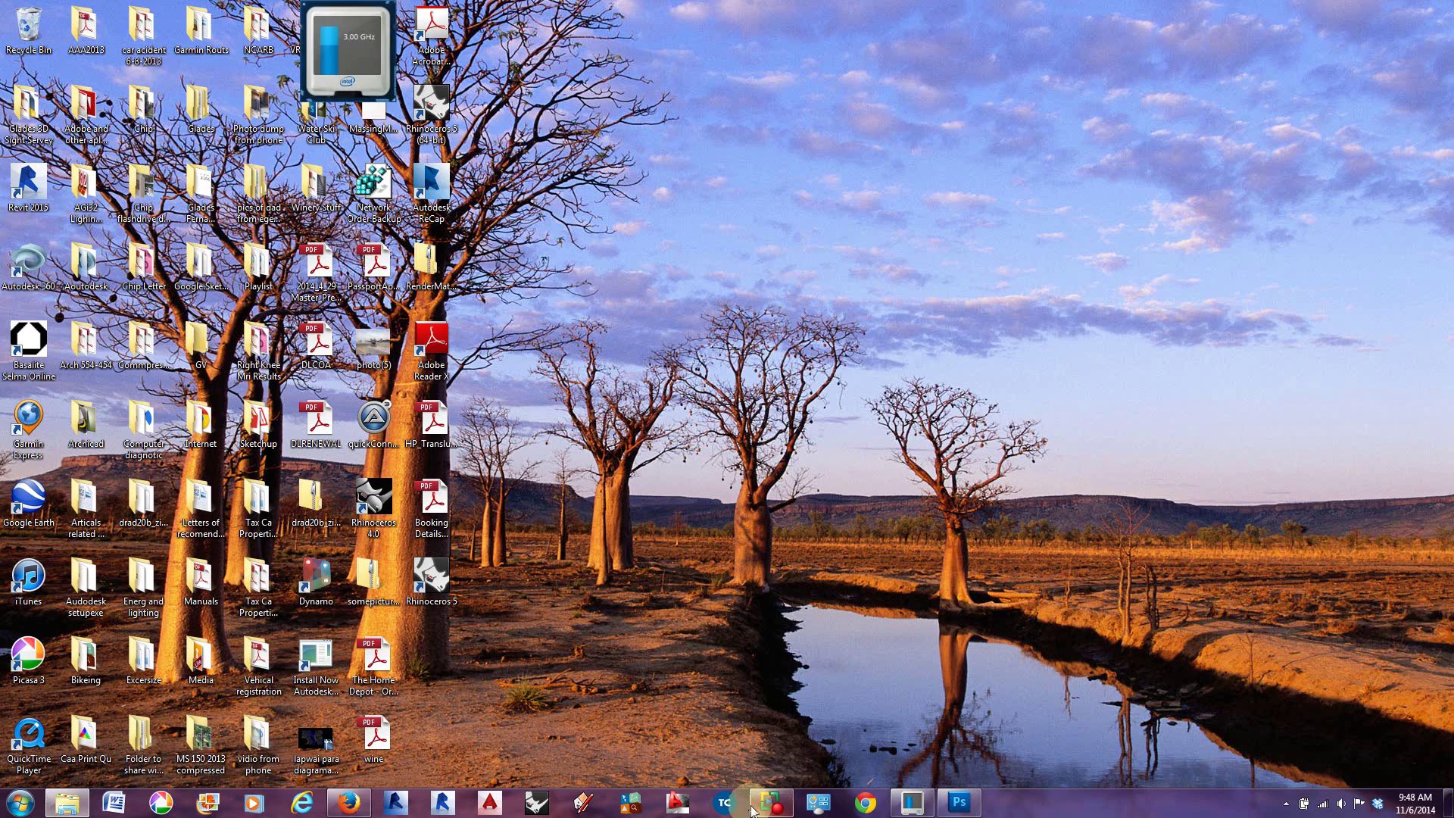
Switch to Photoshop and shorten the Layers panel to give the panels below it more room
click(959, 805)
drag(1136, 4, 1316, 31)
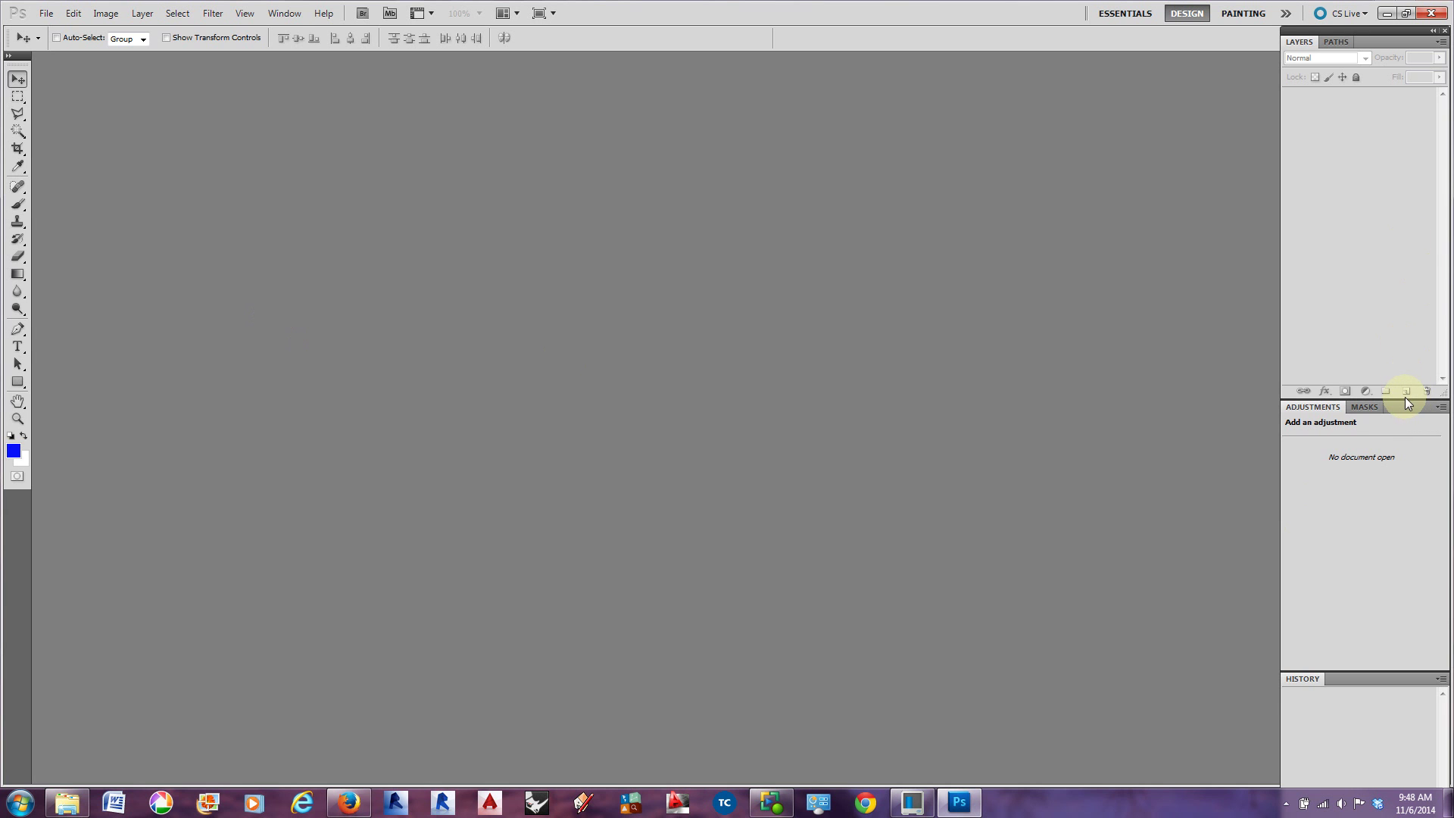
drag(1405, 397, 1403, 341)
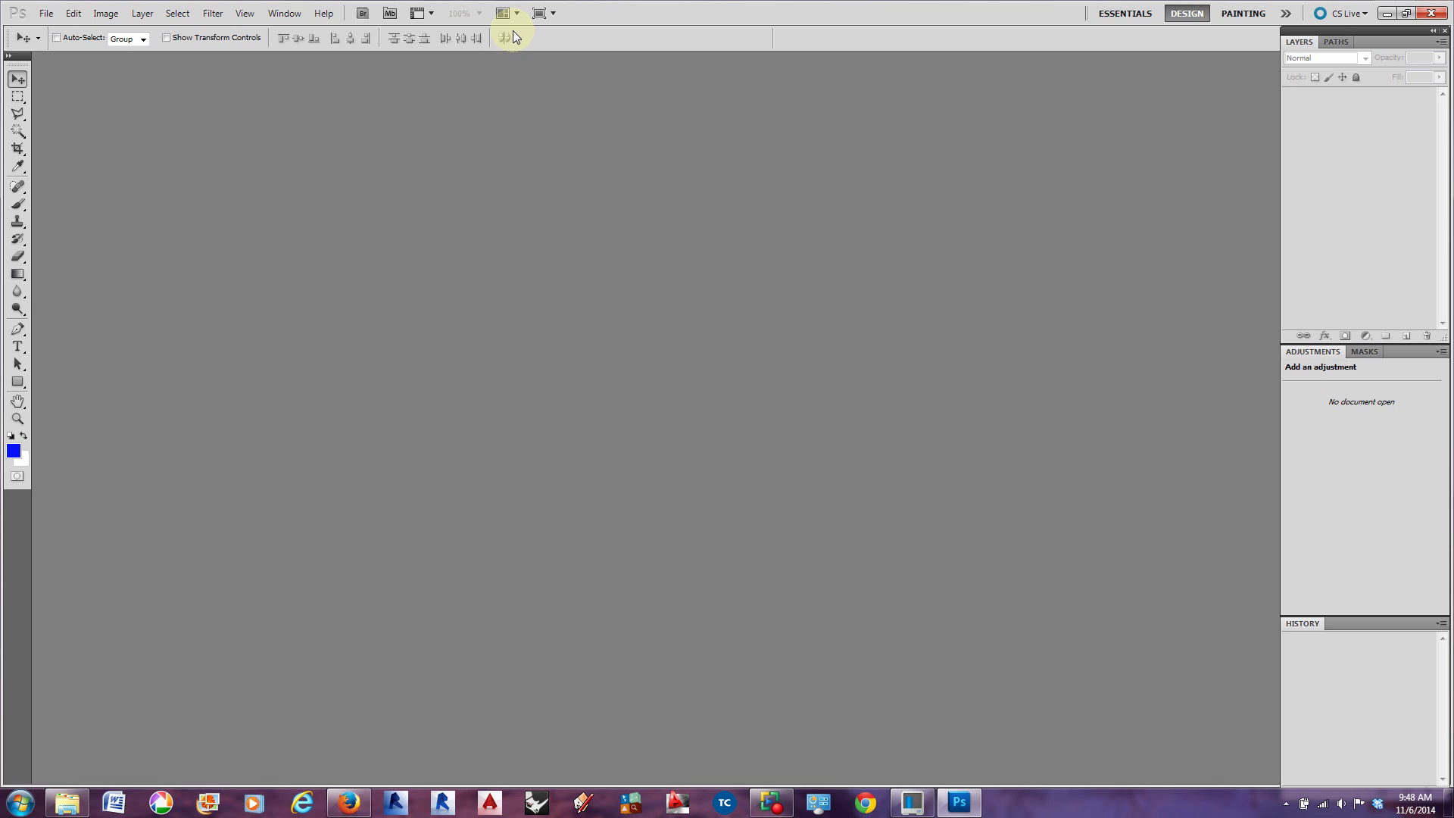
Start a new document with the U.S. Paper preset in Letter size, 8.5 by 11 inches
click(46, 14)
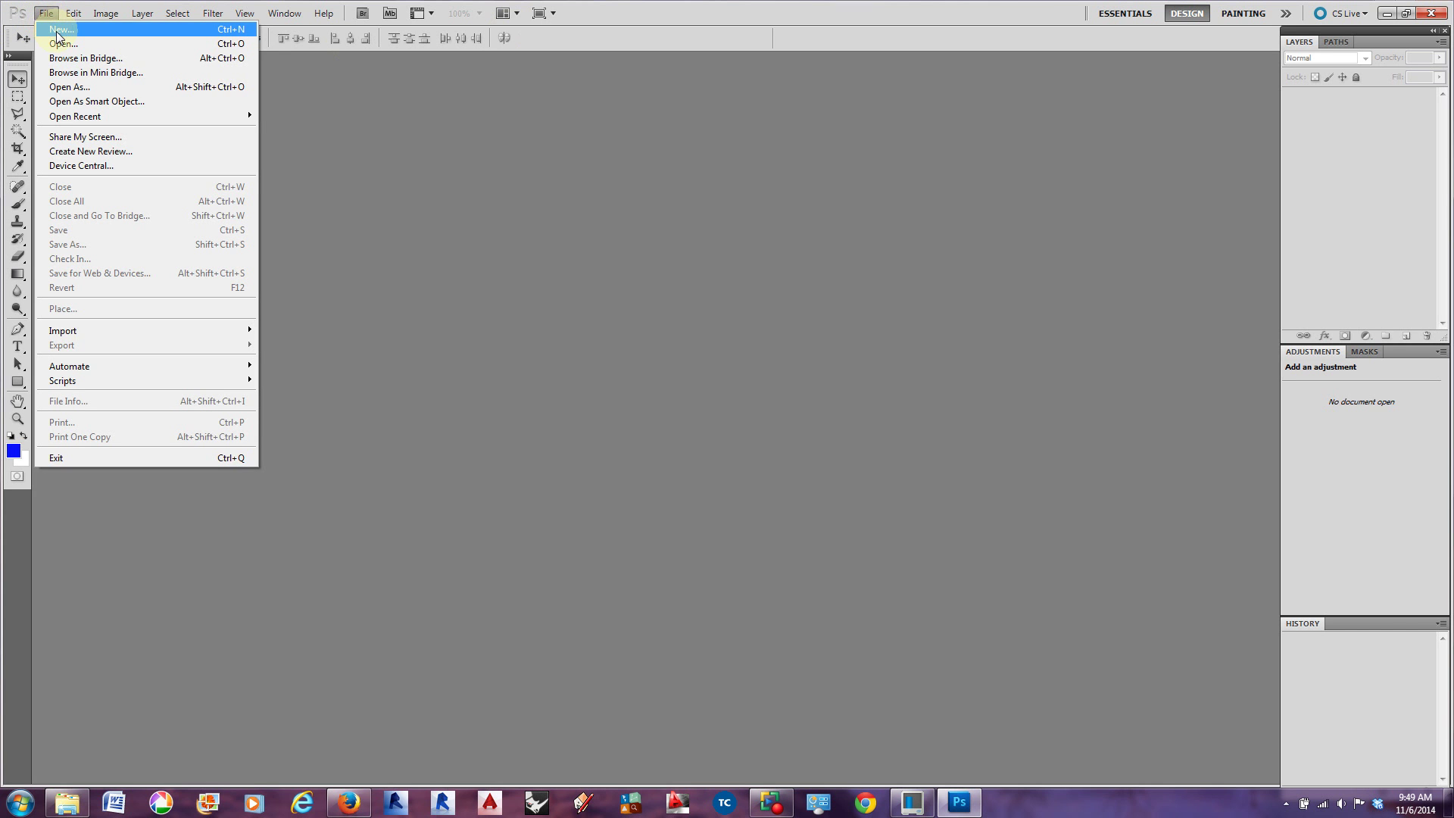
click(57, 34)
drag(441, 260, 460, 212)
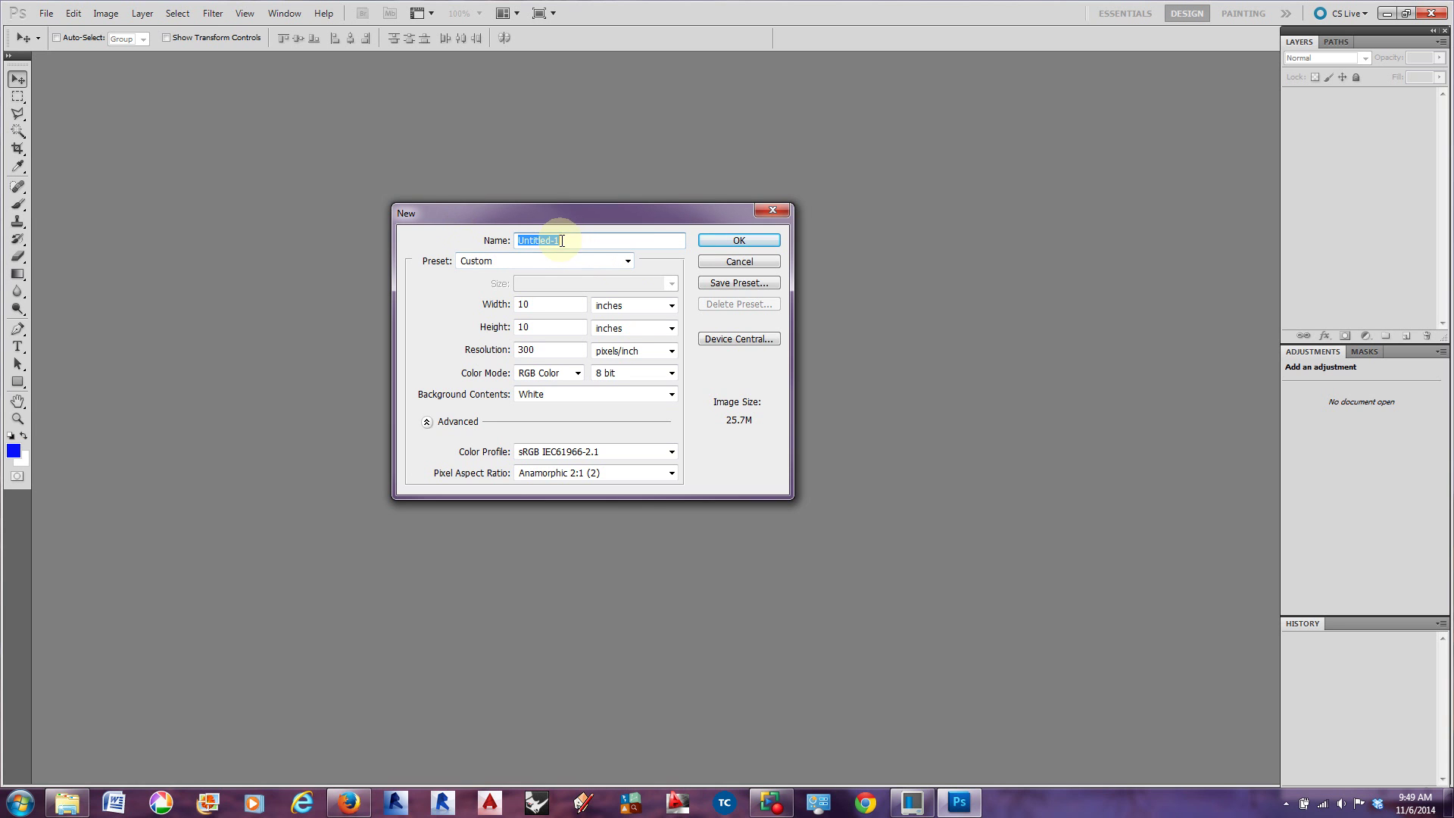
click(625, 264)
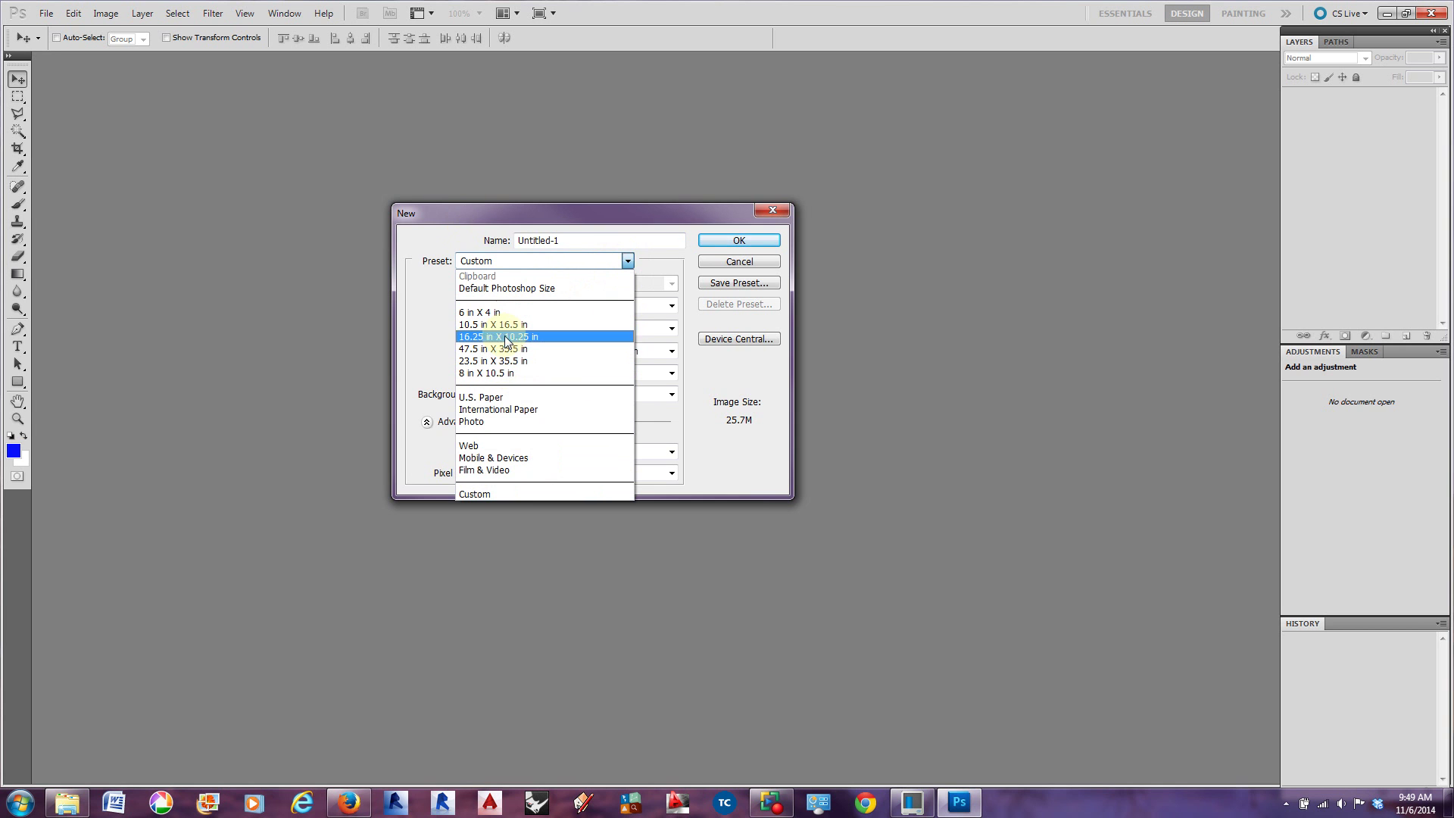
click(490, 398)
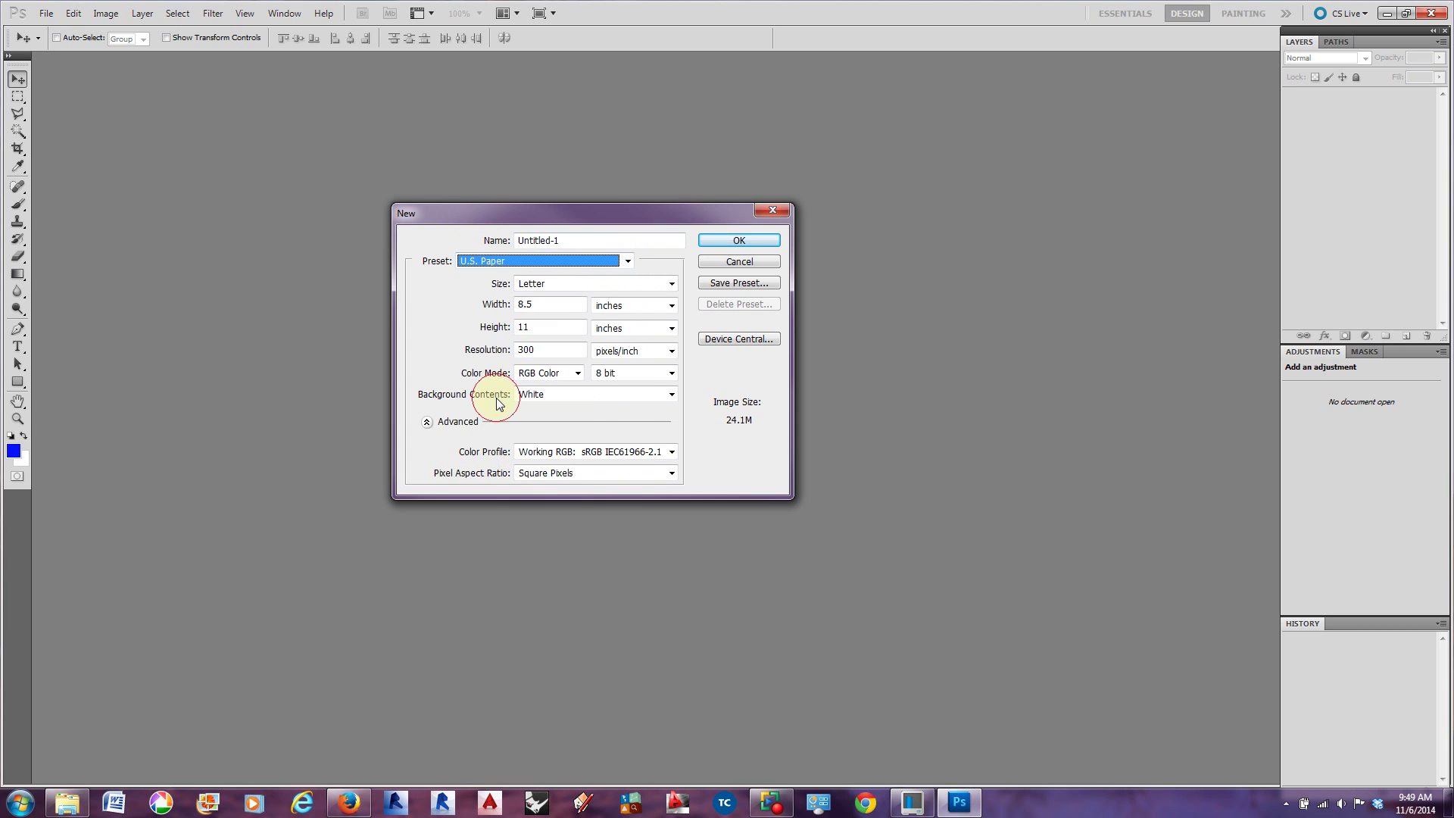
Change the new document's preset to Custom and review the available units for its width
click(537, 261)
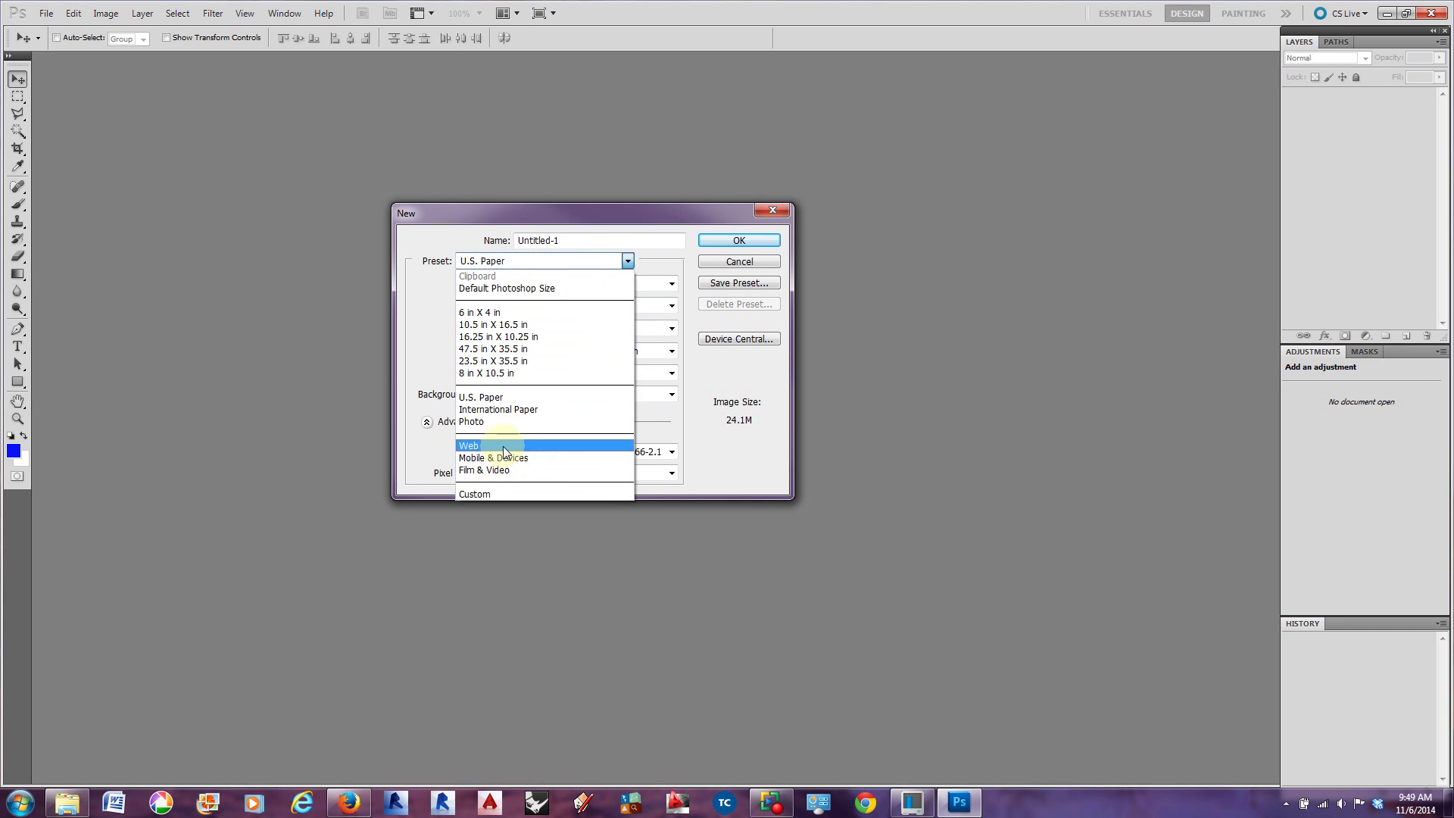
click(501, 494)
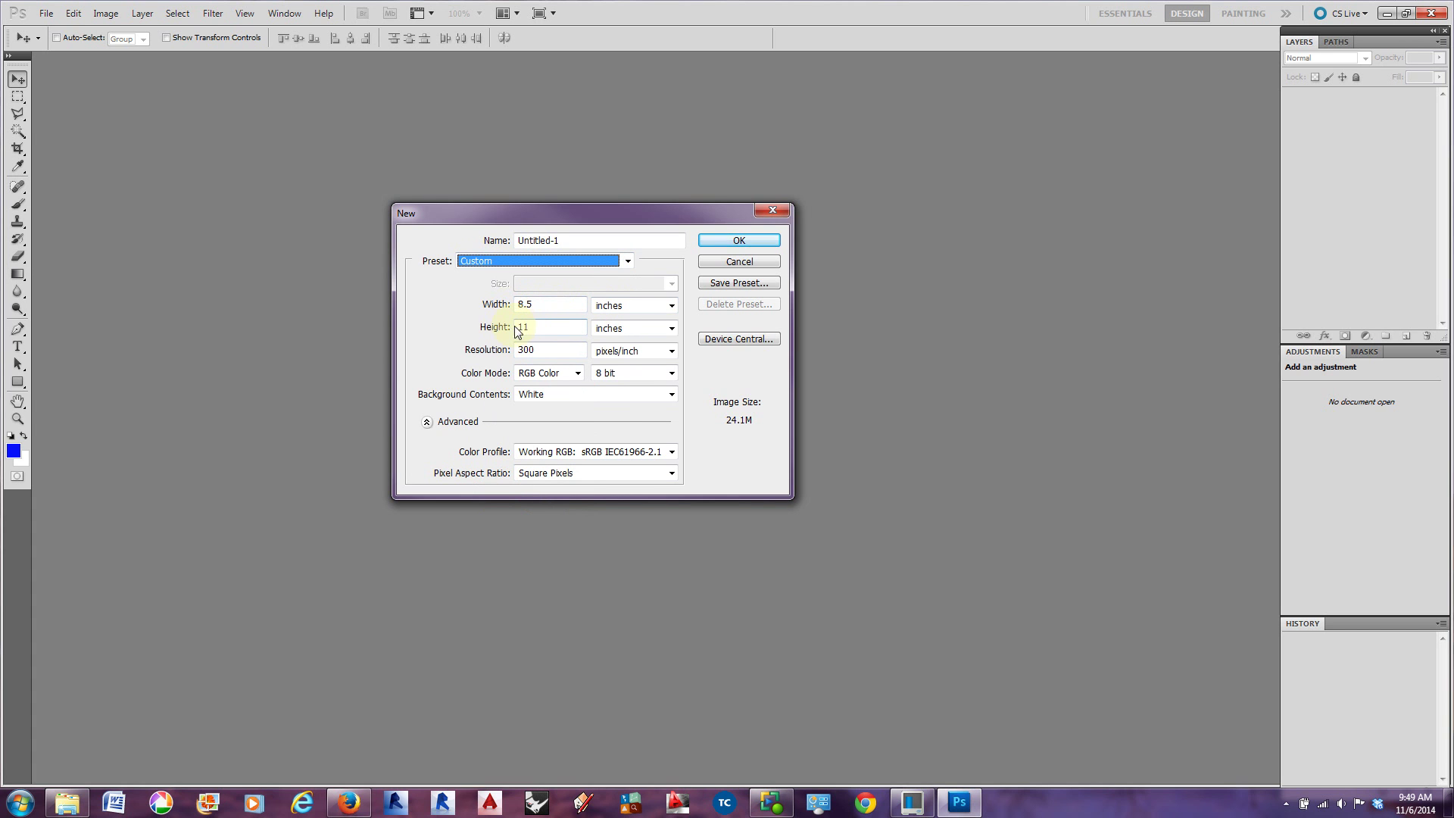
click(639, 303)
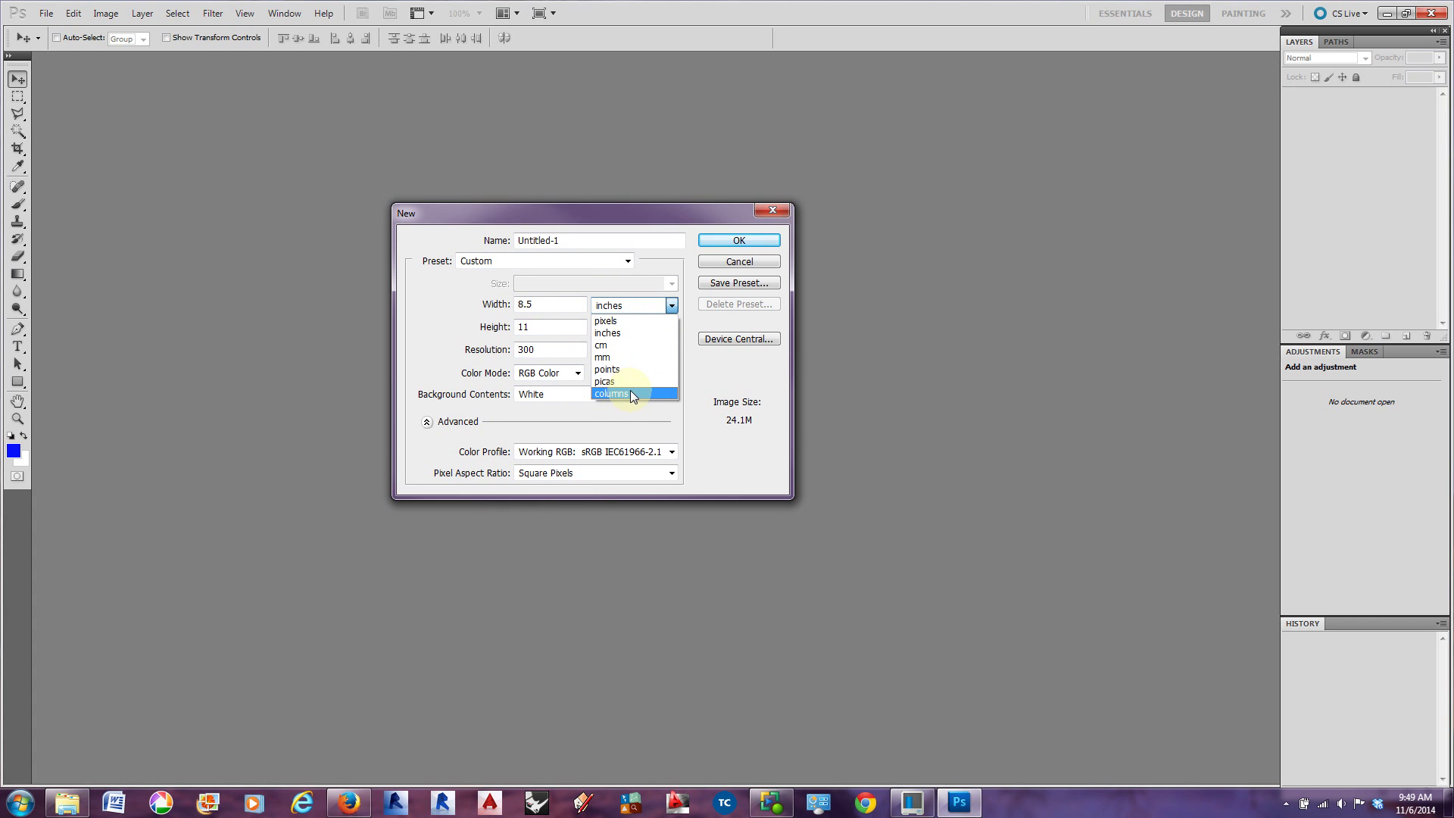
click(547, 304)
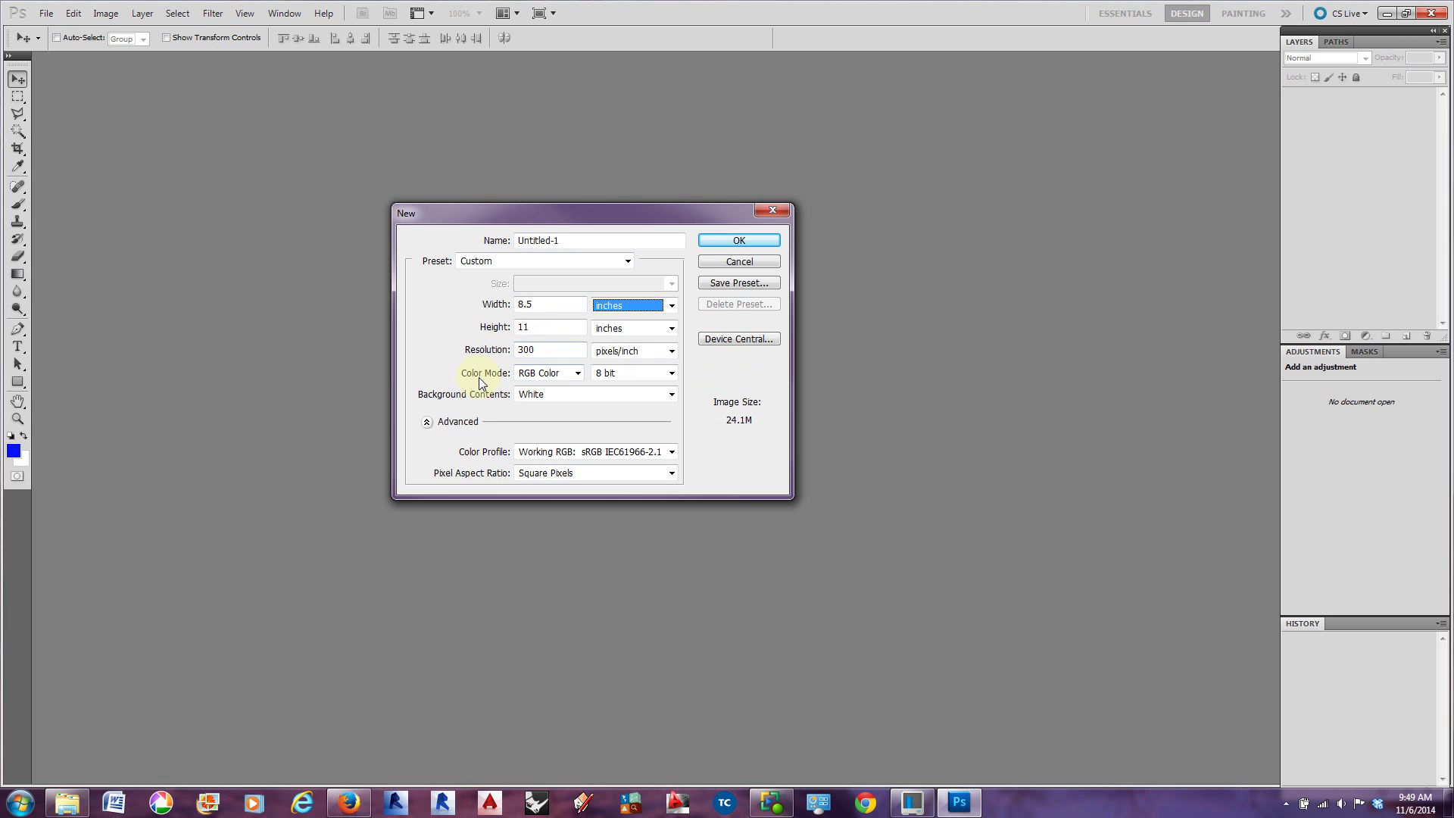
Keep the RGB Color mode and try the 16 bit and 32 bit depths, ending on 8 bit
click(577, 374)
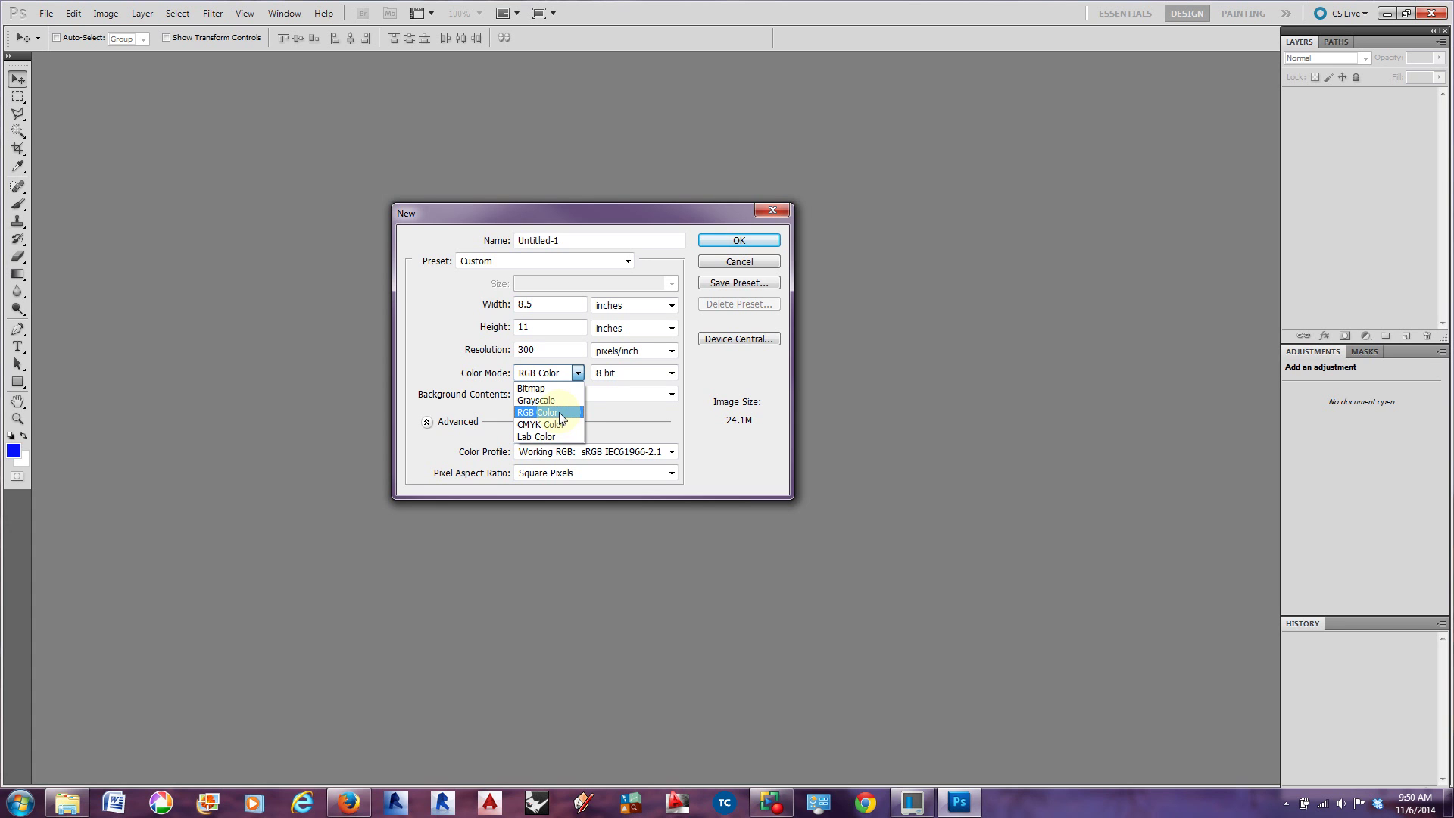
click(560, 415)
click(629, 372)
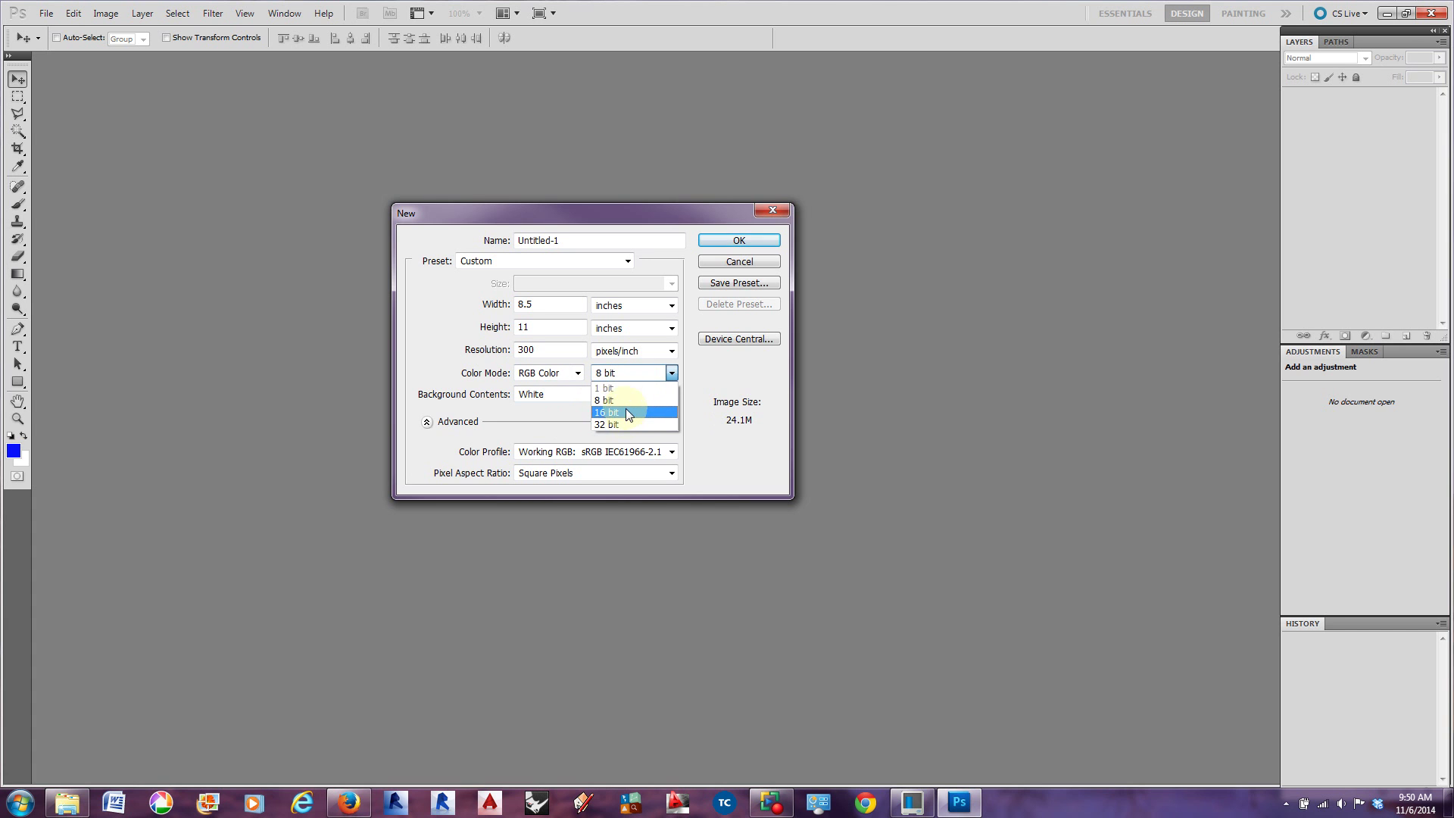
click(616, 411)
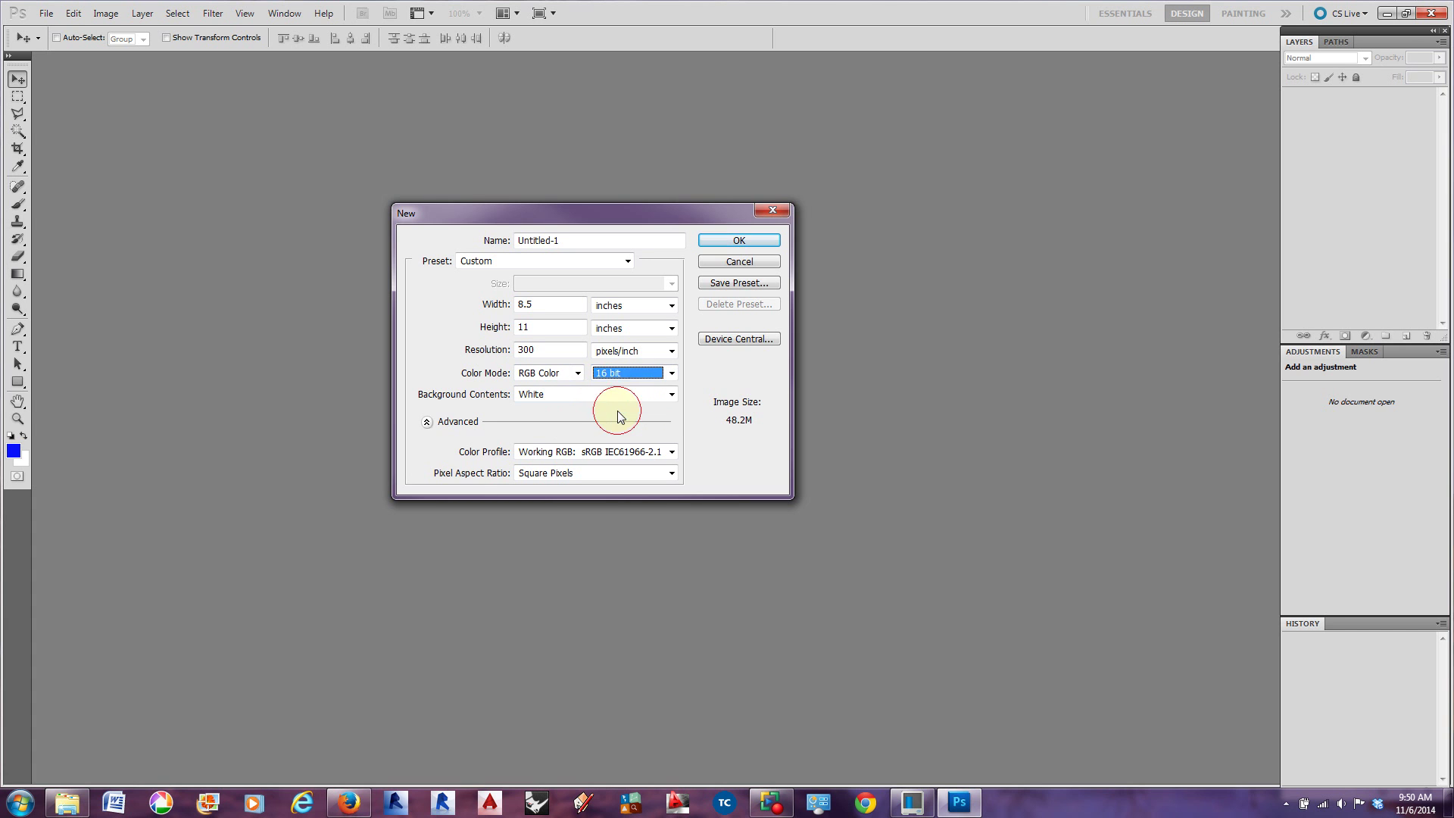
click(632, 370)
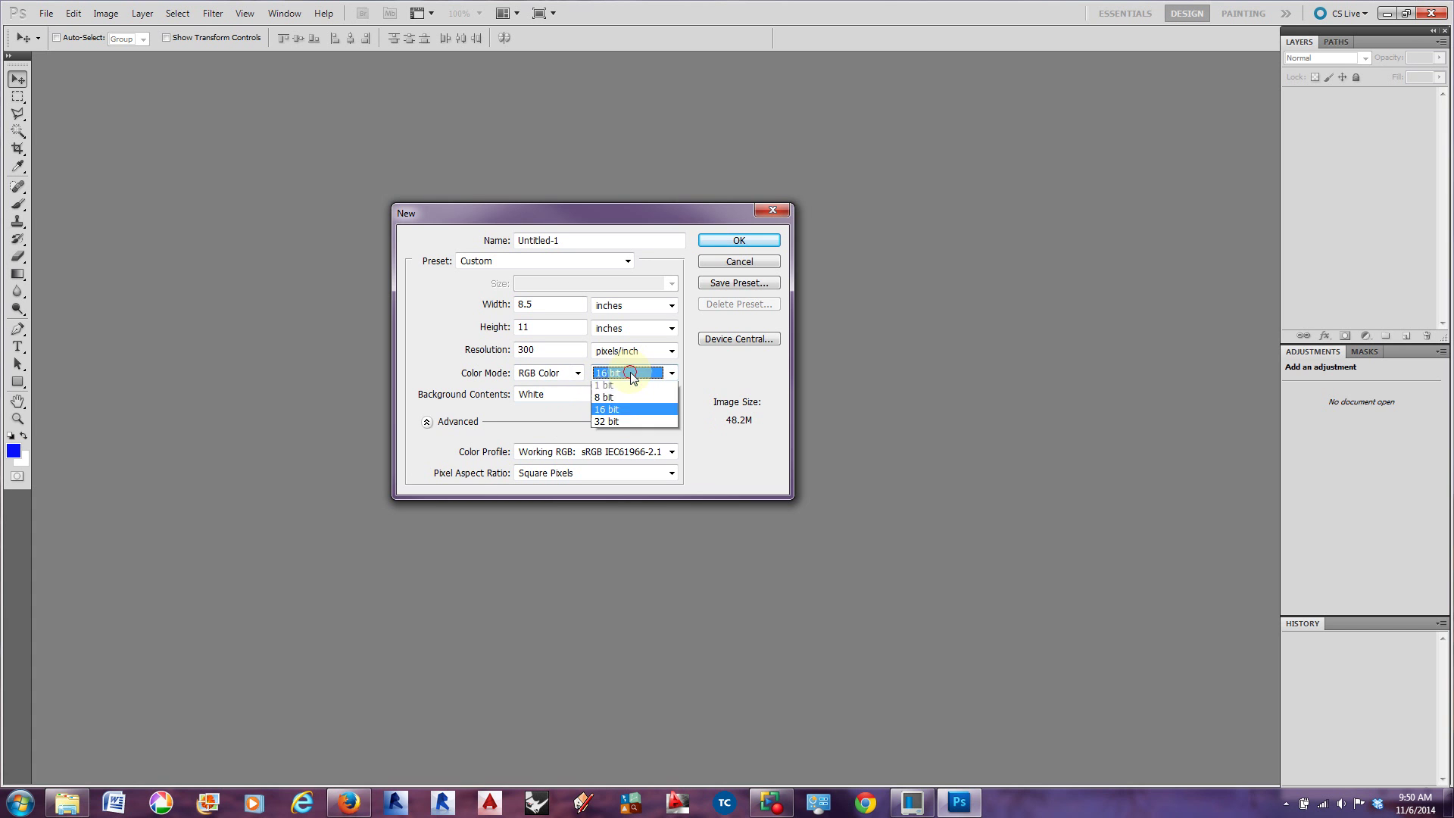
click(608, 423)
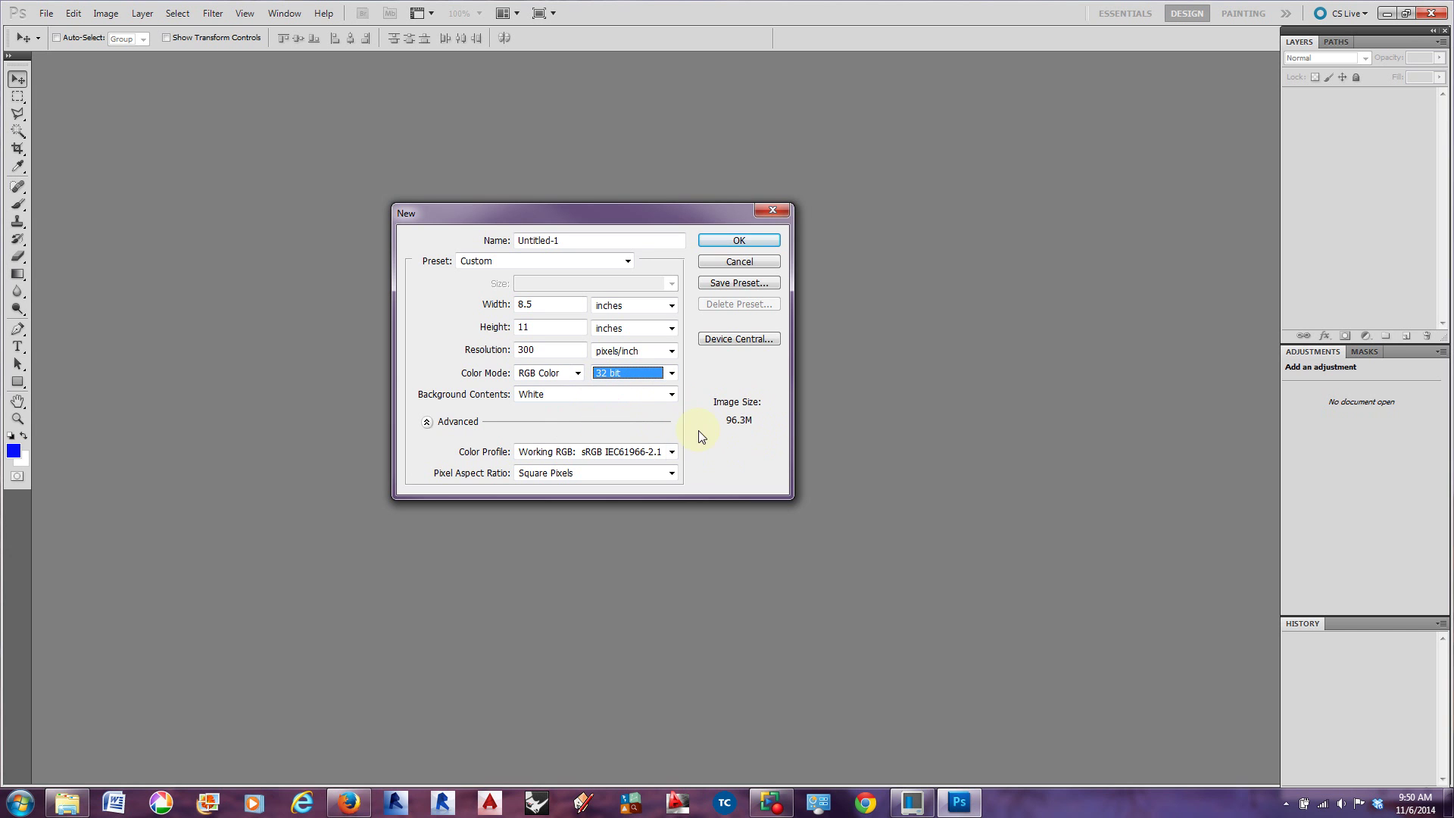
click(669, 373)
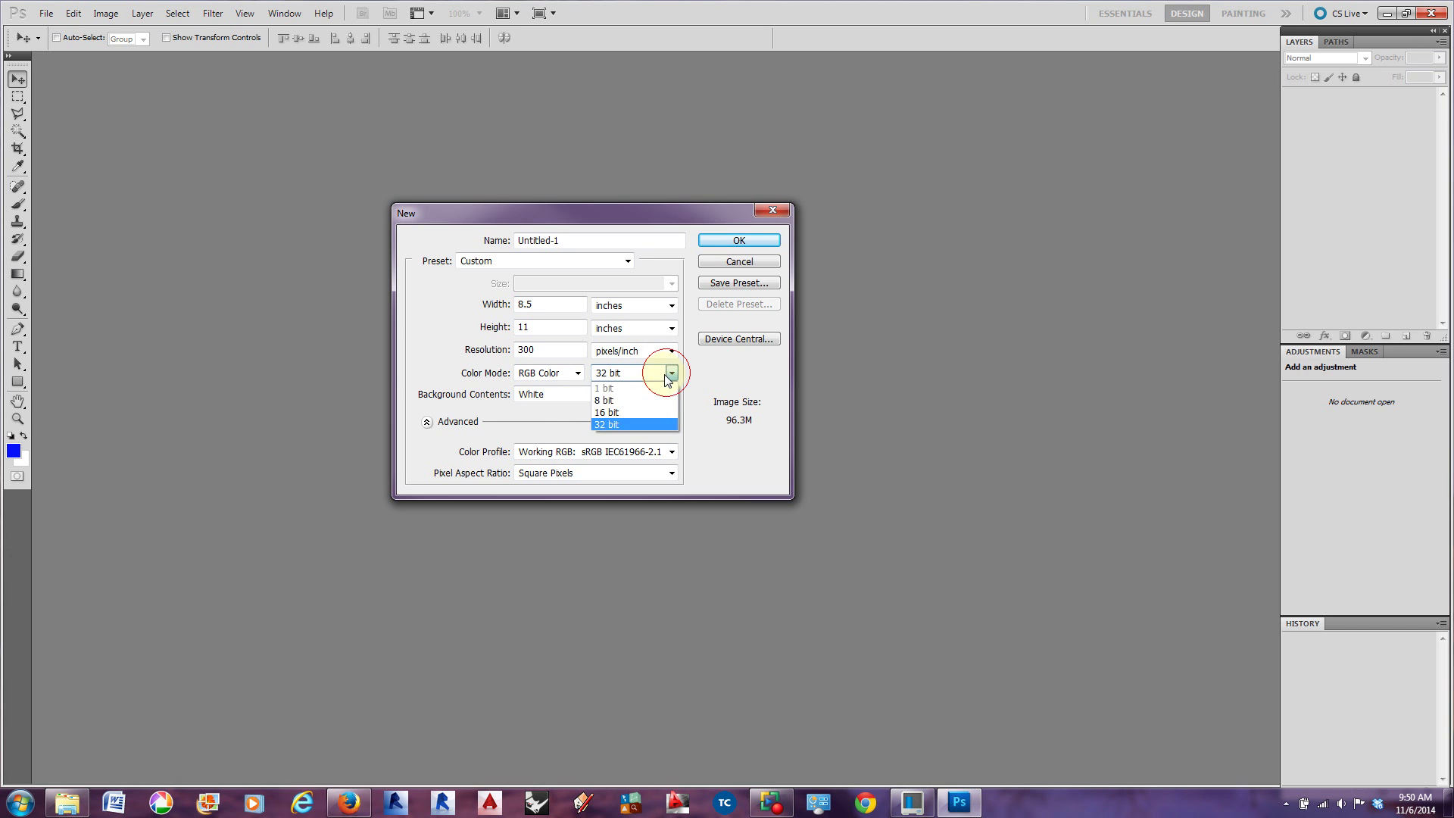
click(633, 400)
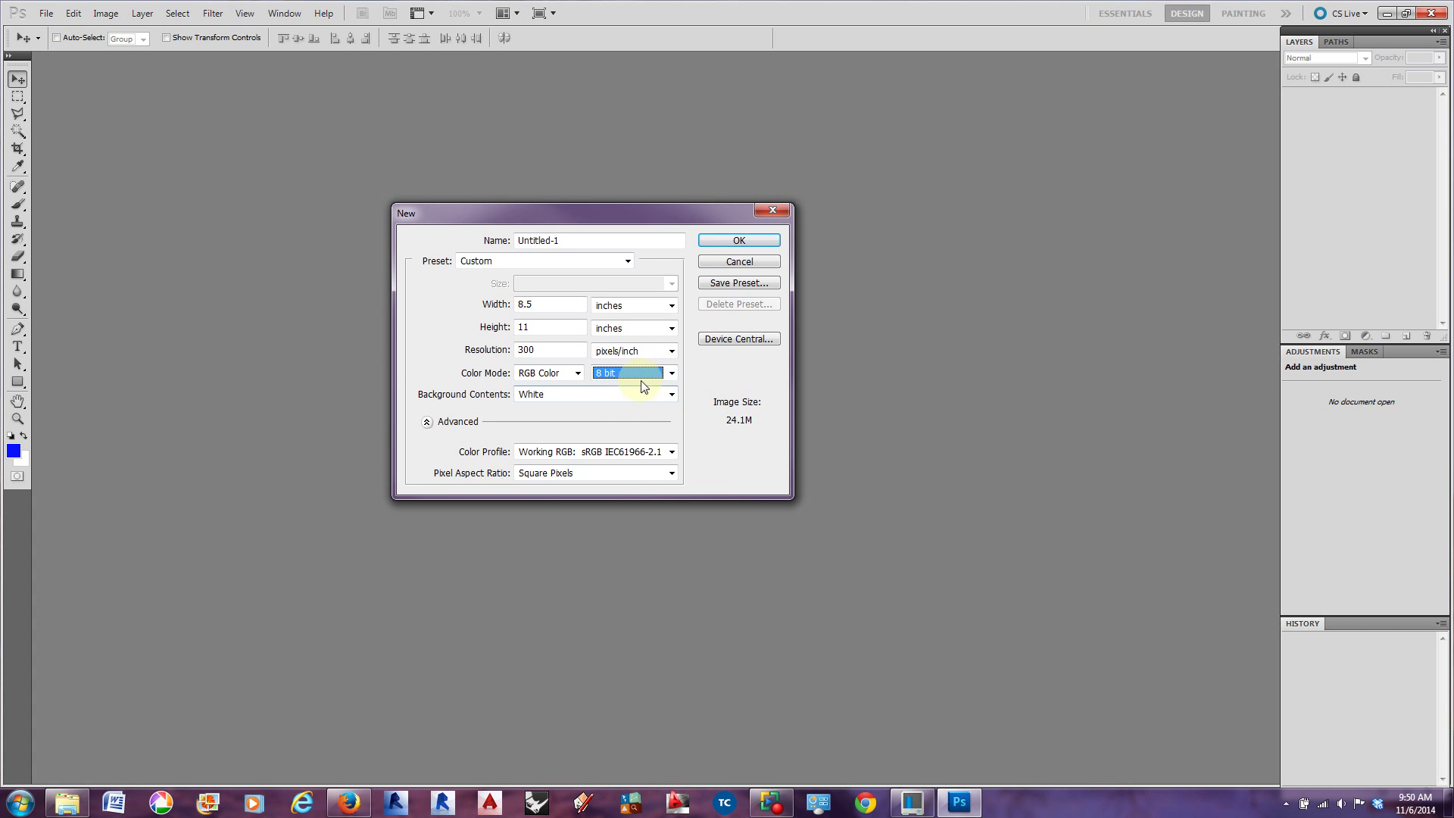
click(671, 375)
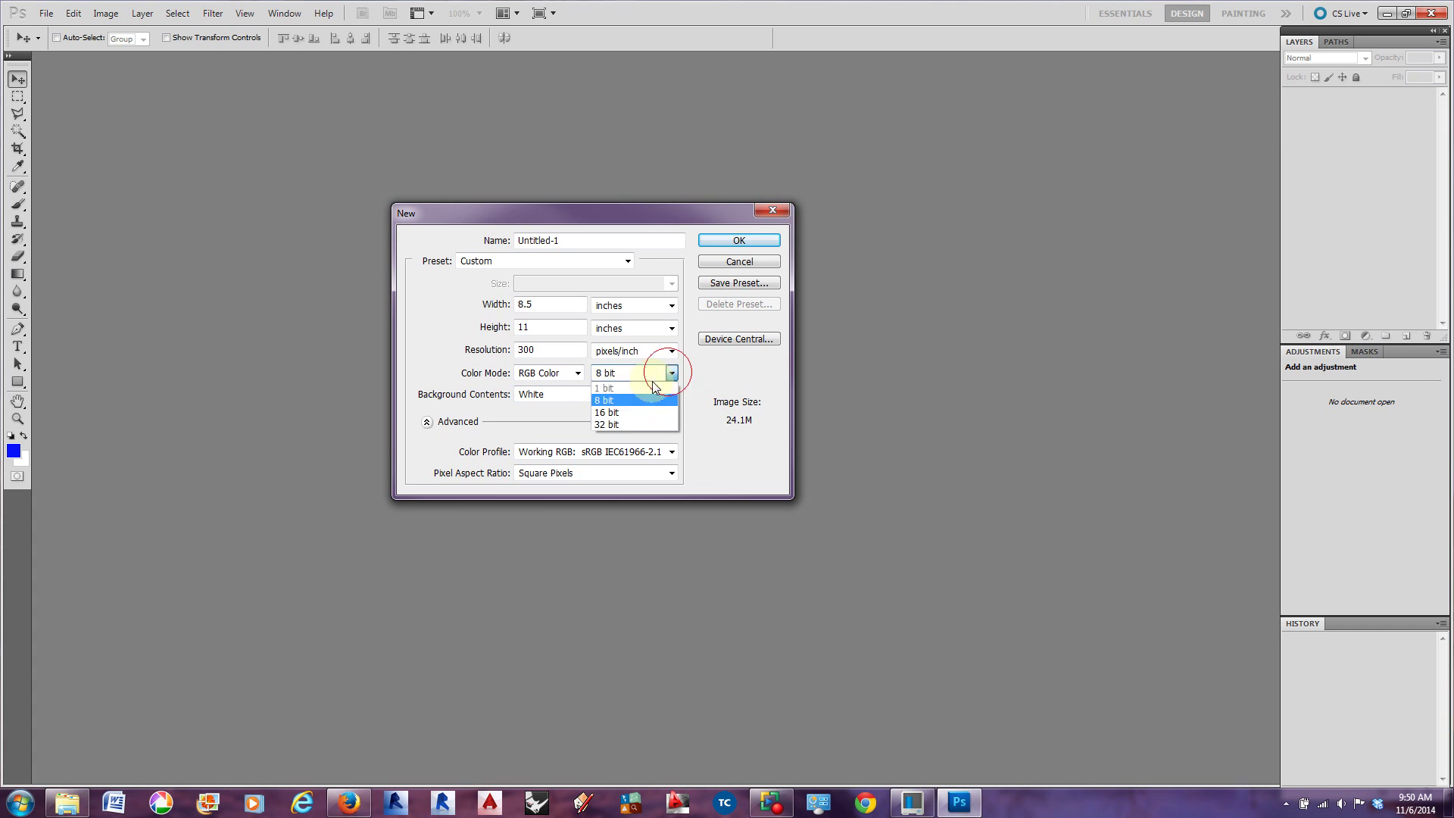
click(619, 424)
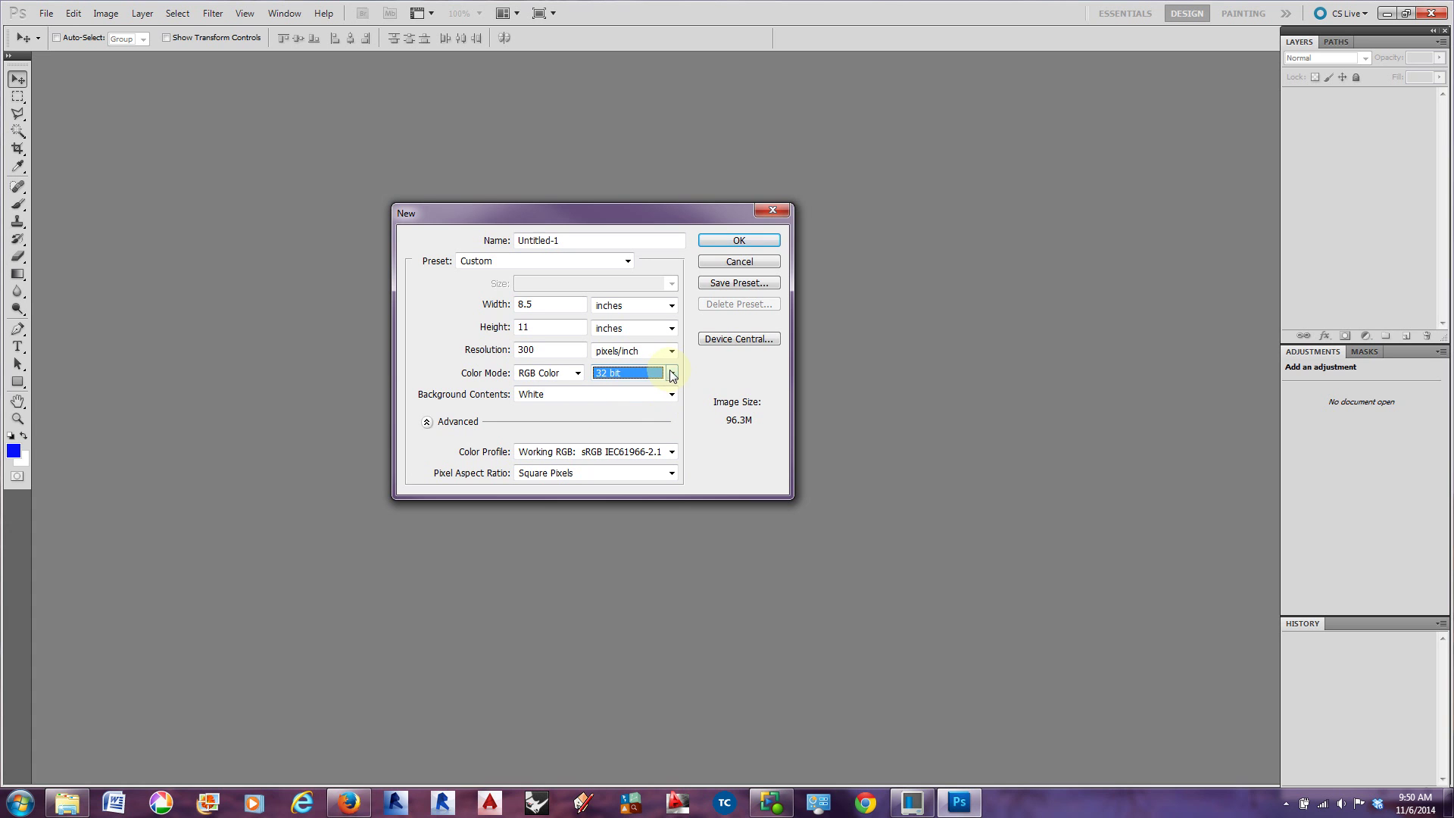
click(673, 375)
click(645, 404)
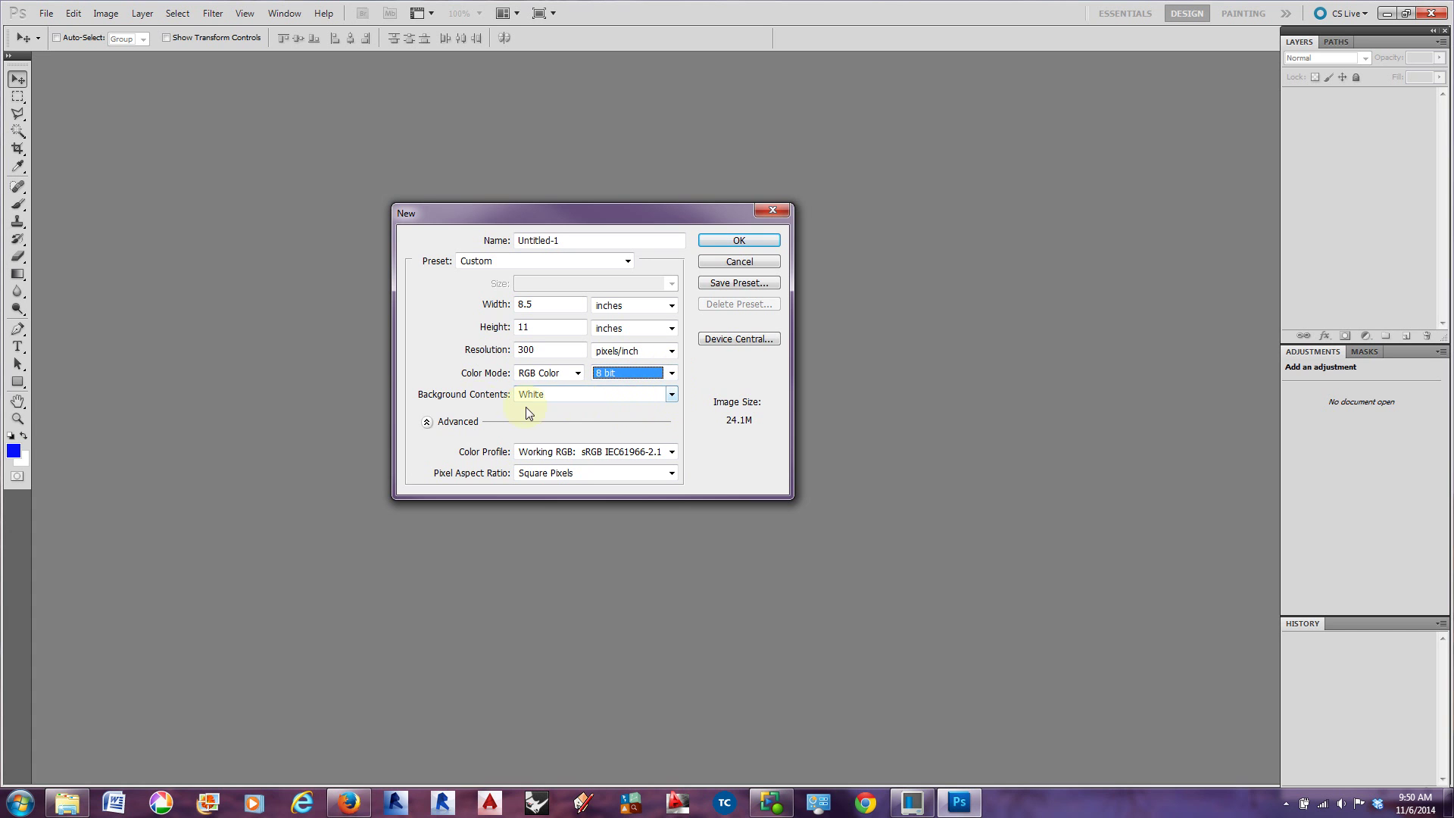
Keep the background contents White and review the available document presets, leaving the preset at Custom
click(619, 395)
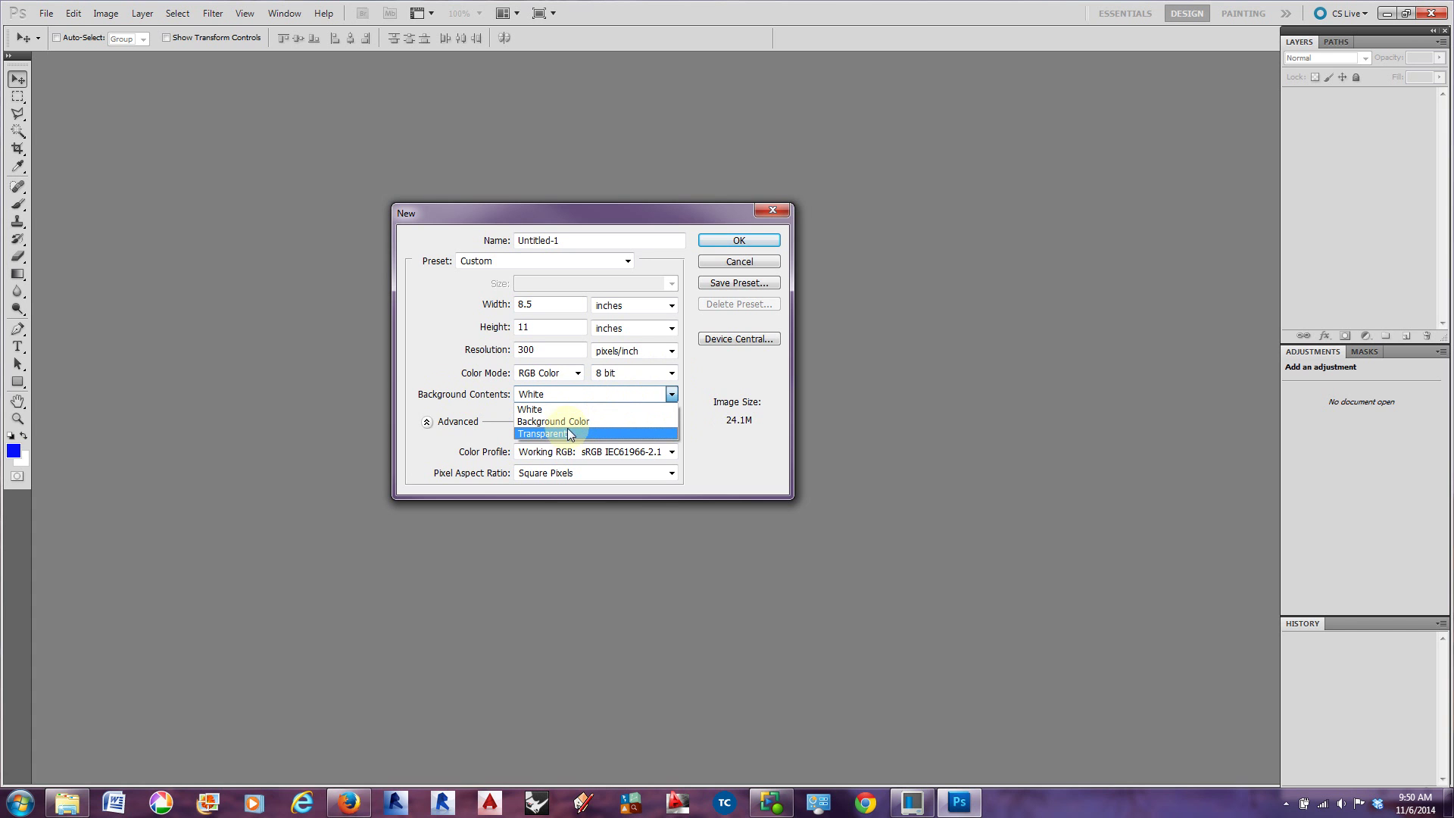
click(565, 411)
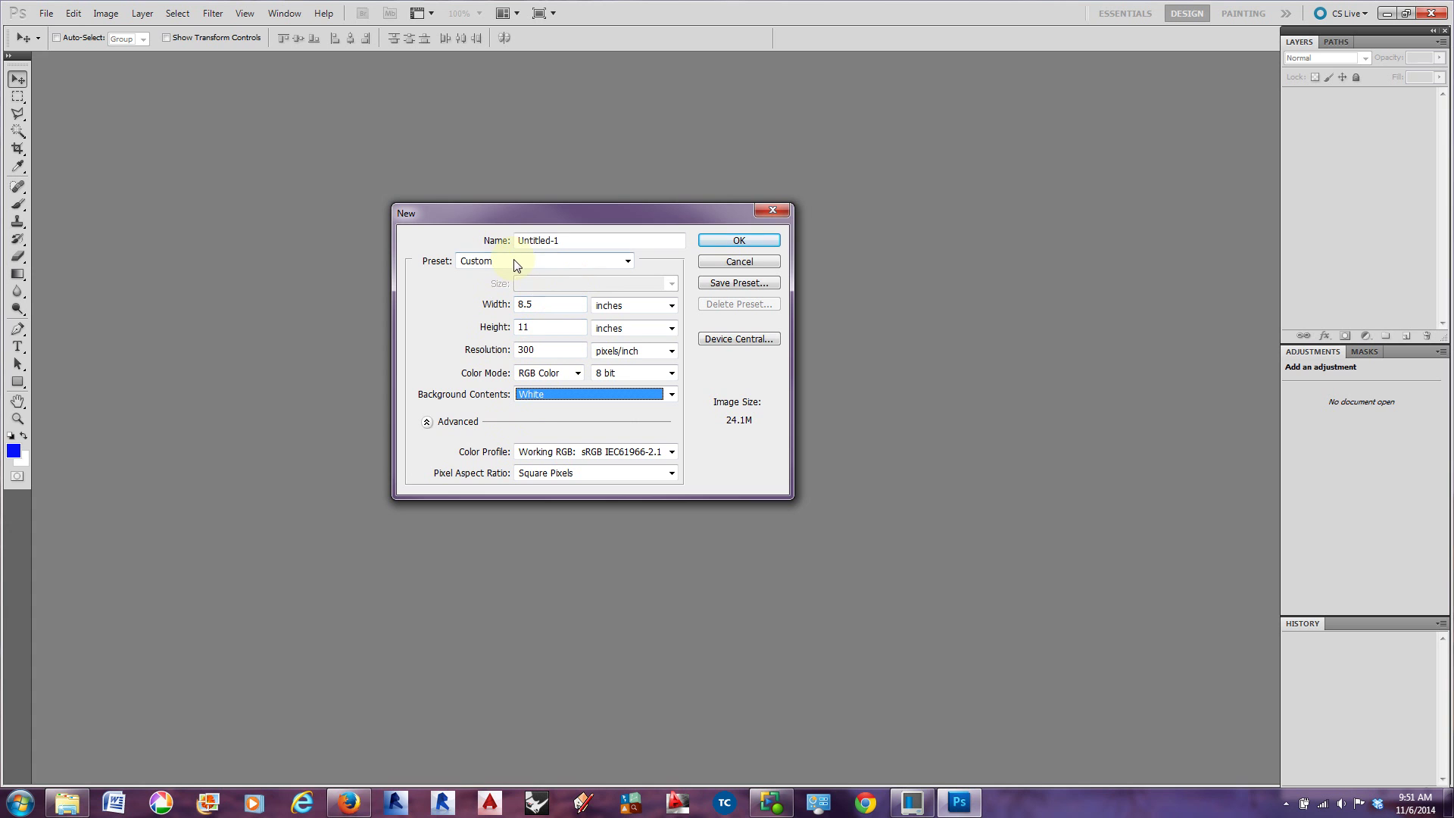
drag(558, 240, 520, 240)
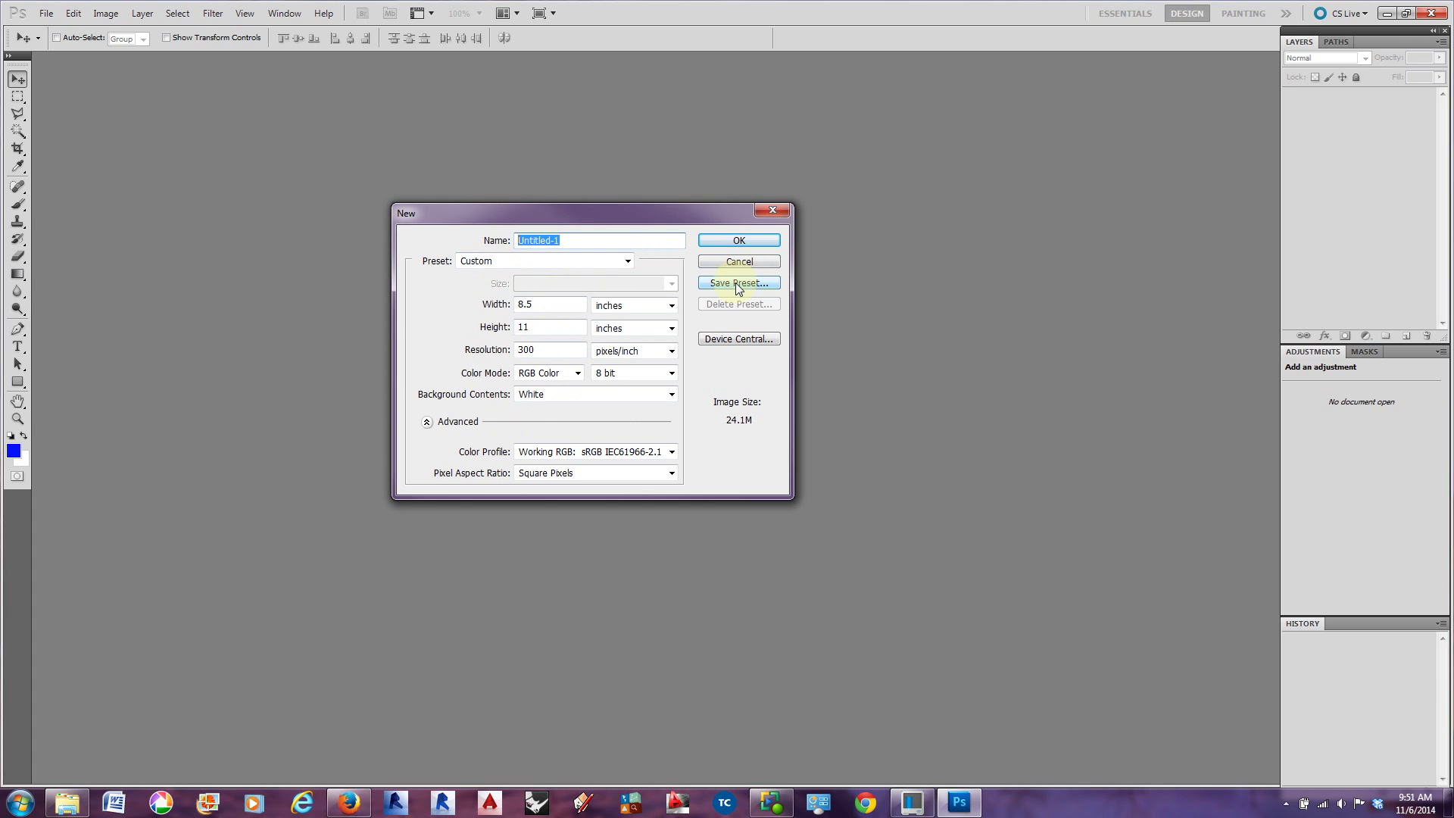
click(628, 260)
click(621, 262)
click(621, 263)
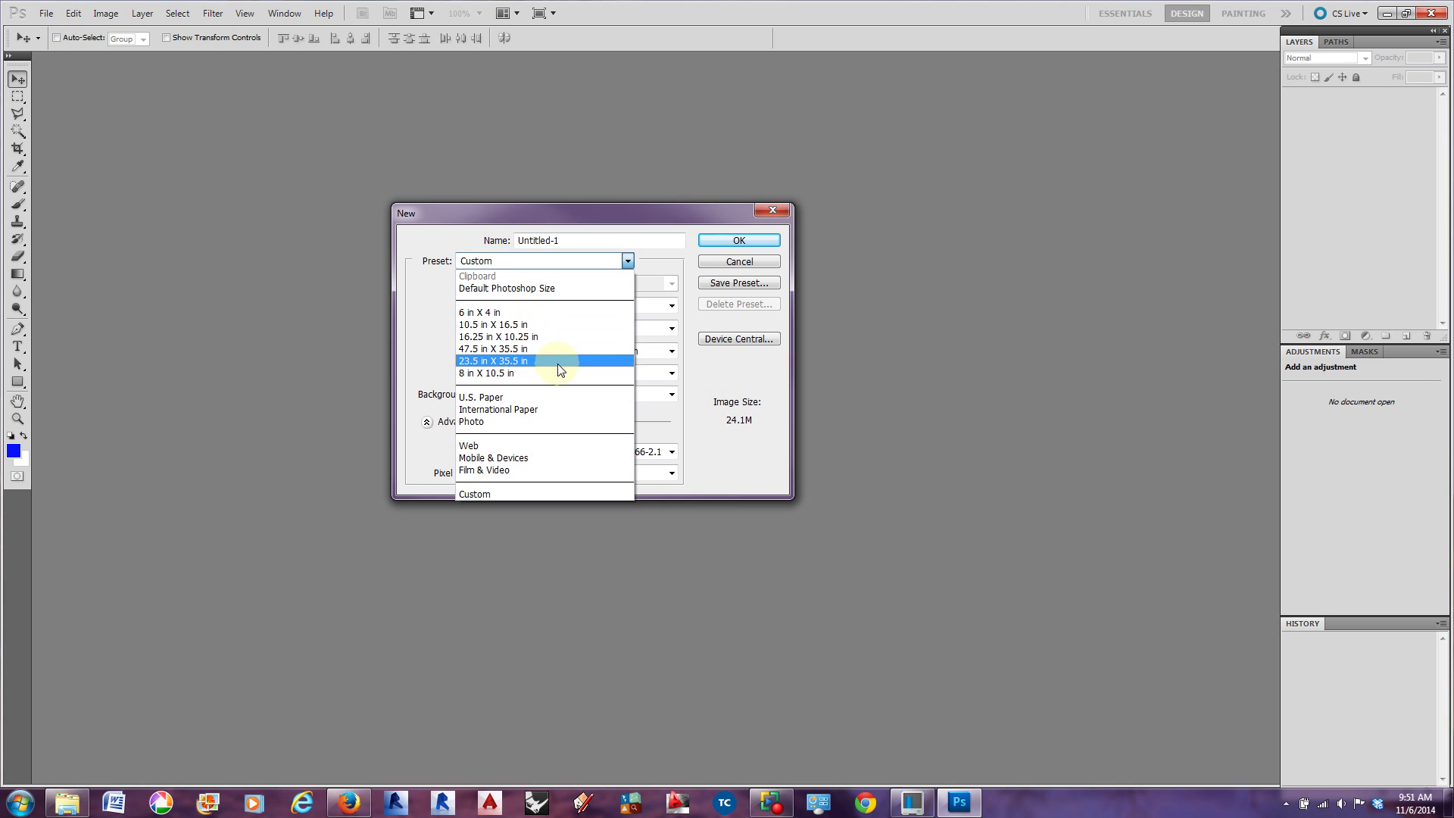
click(645, 273)
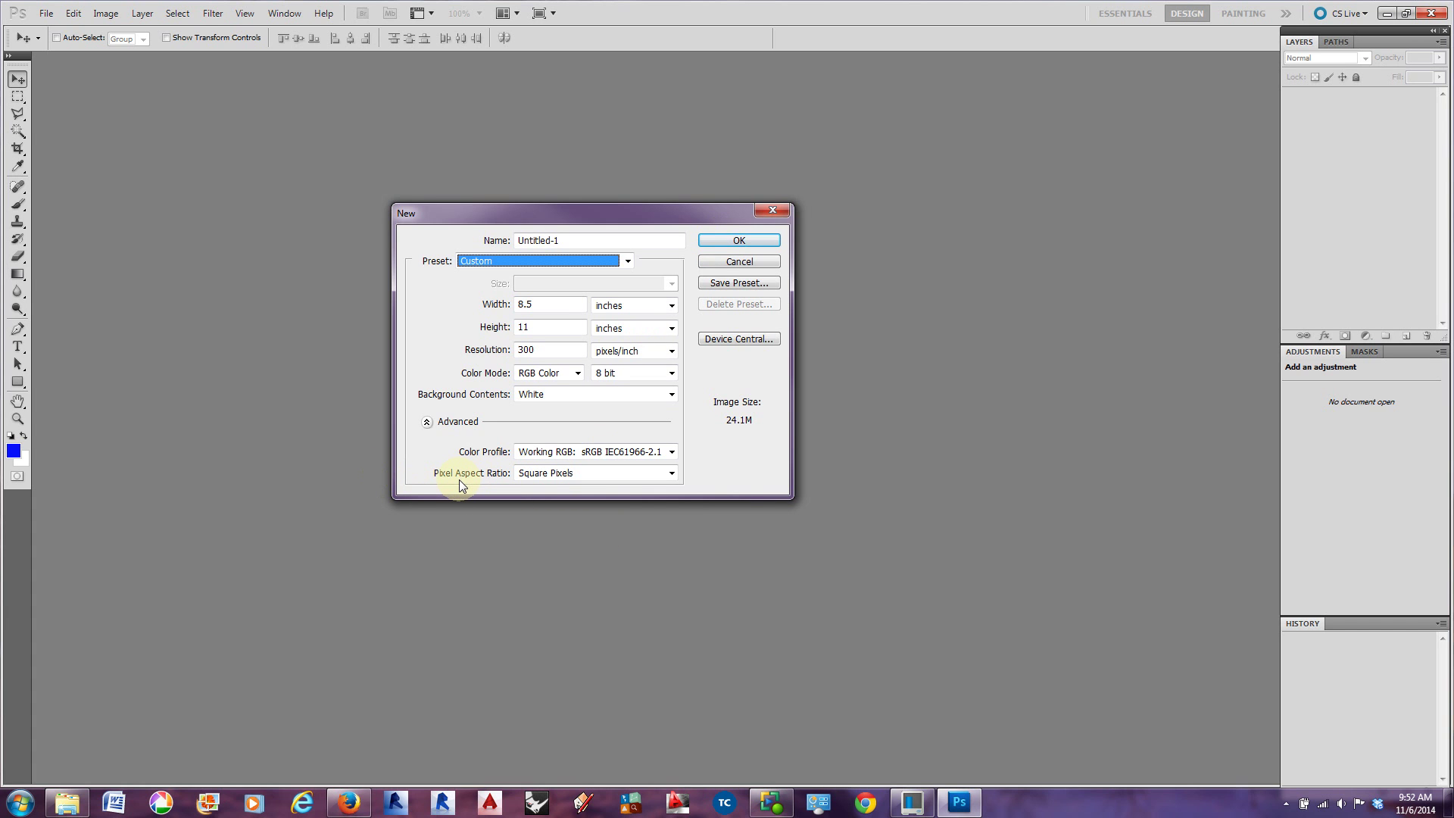
Keep Square Pixels as the pixel aspect ratio and create the new document
click(584, 480)
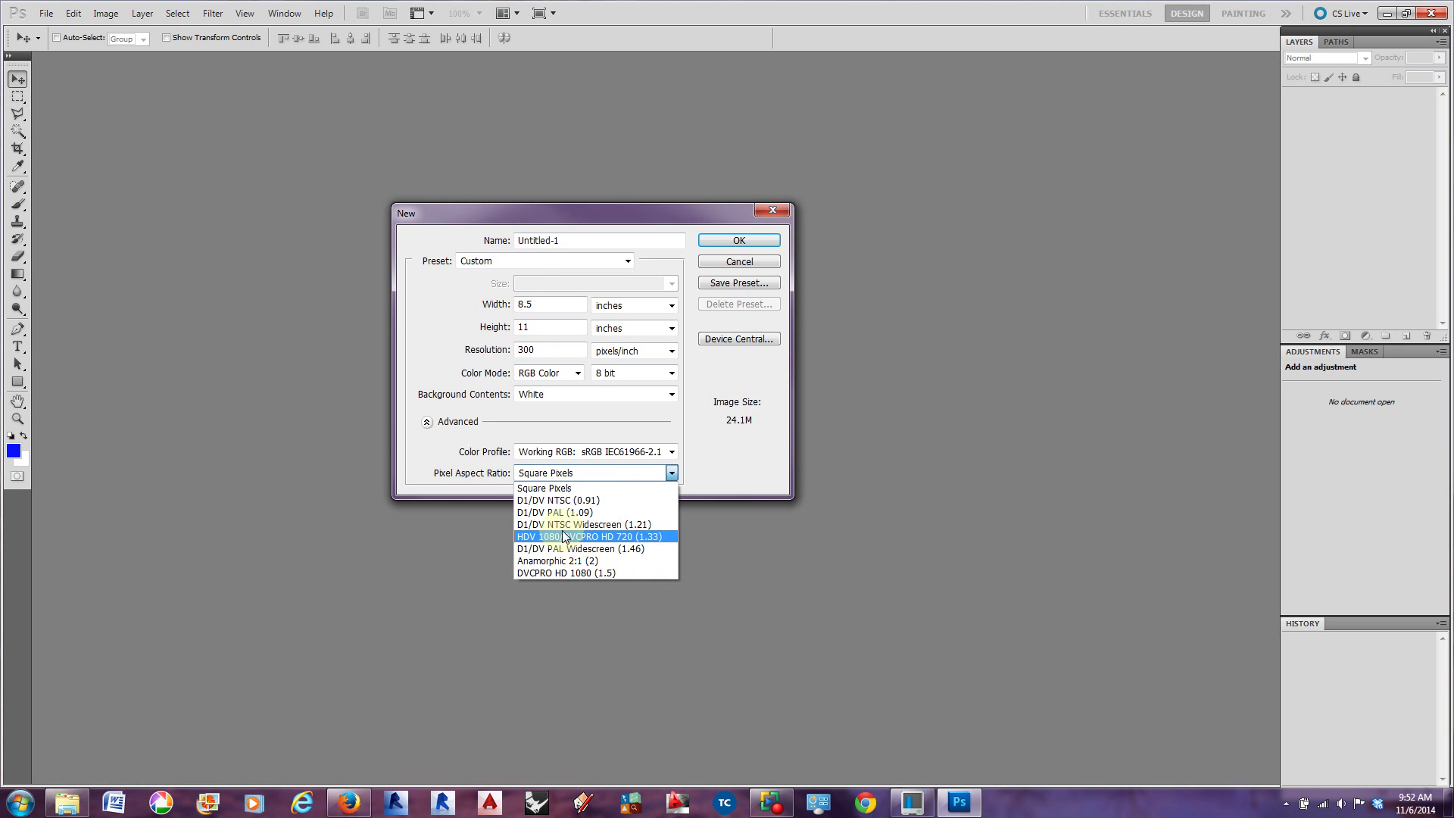
click(561, 489)
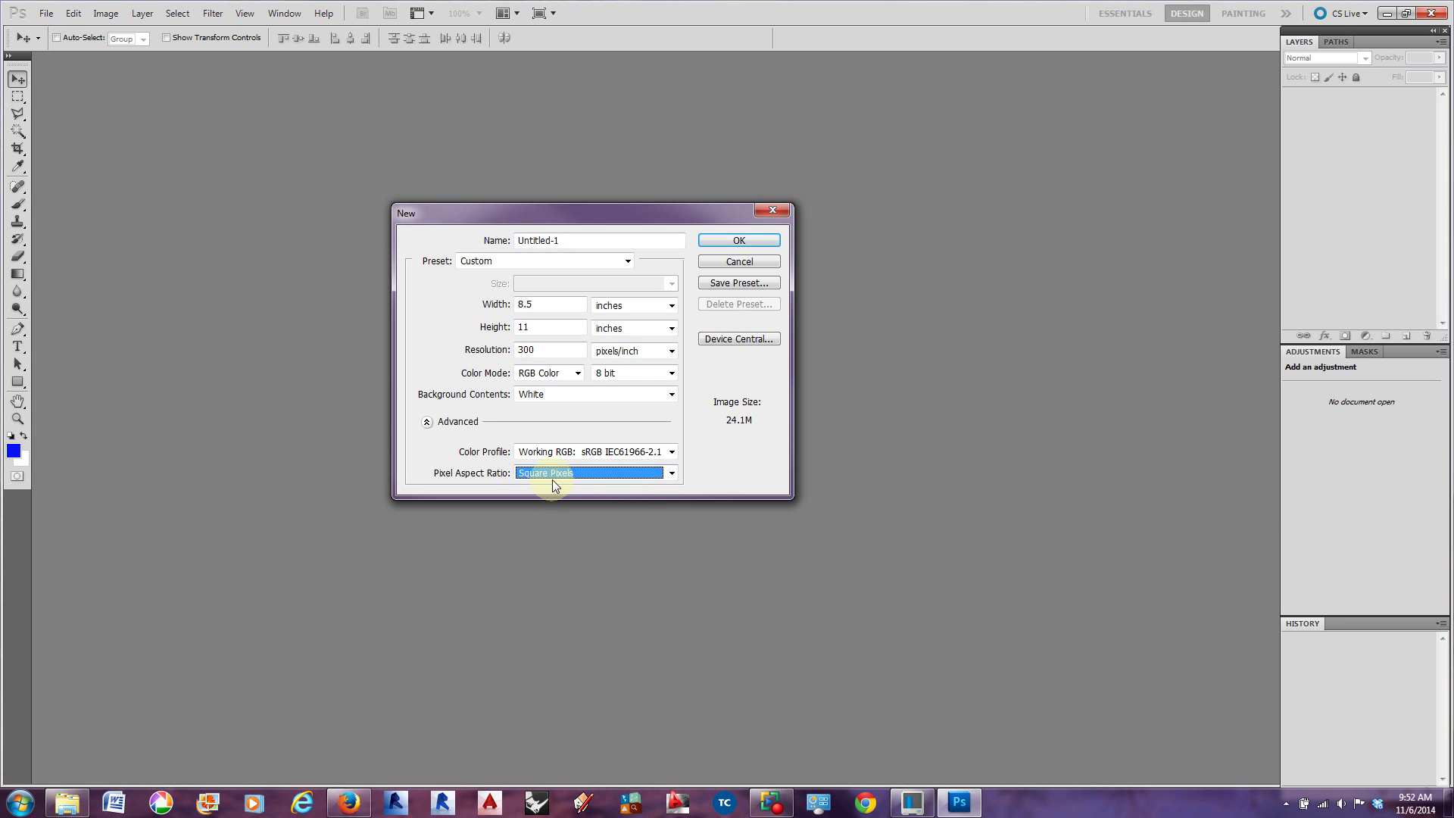
click(739, 240)
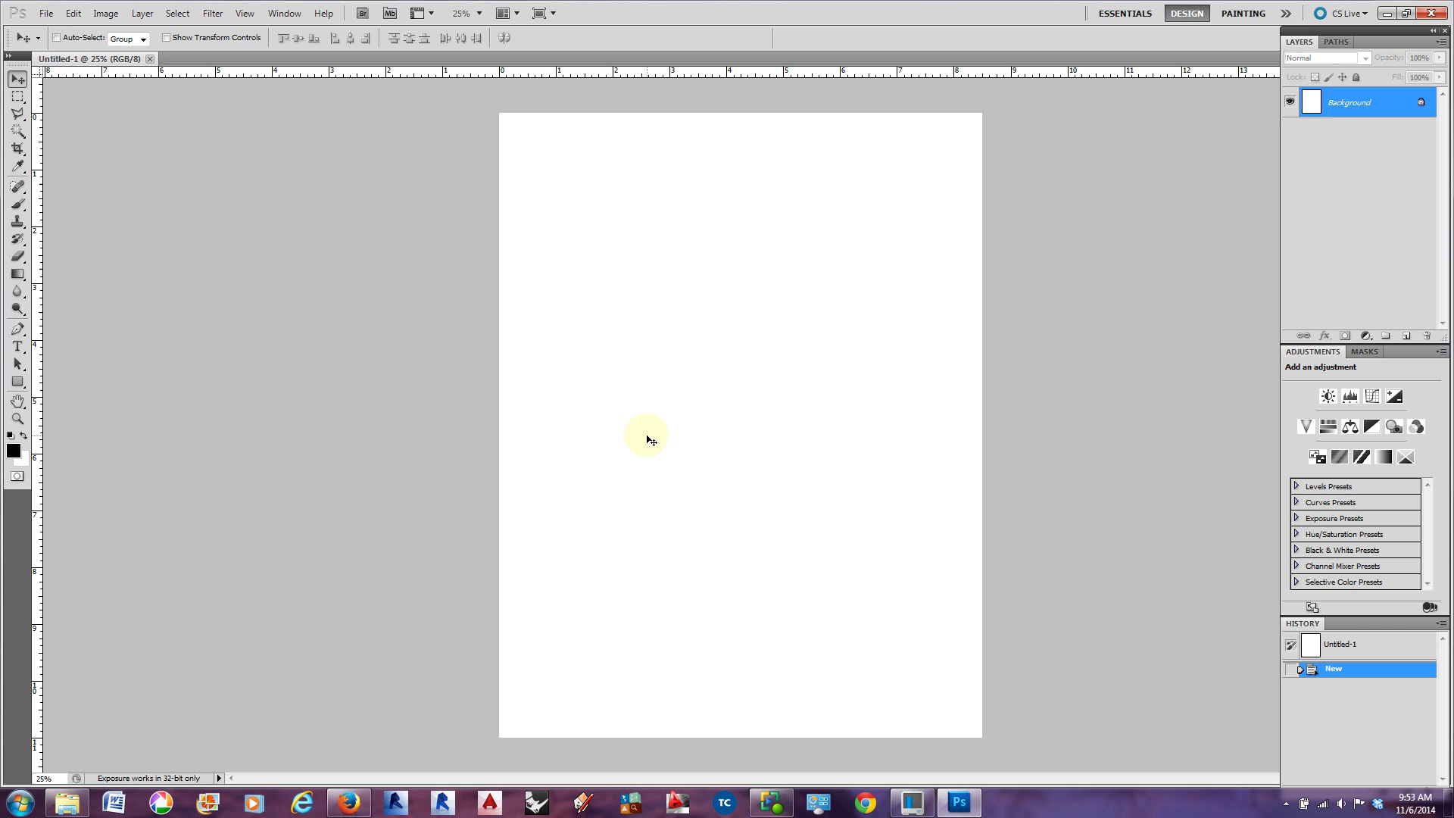
Open the New Chair PNG from the Assignment 2 folder, checking the course's Hand Outs page in the browser along the way
click(46, 13)
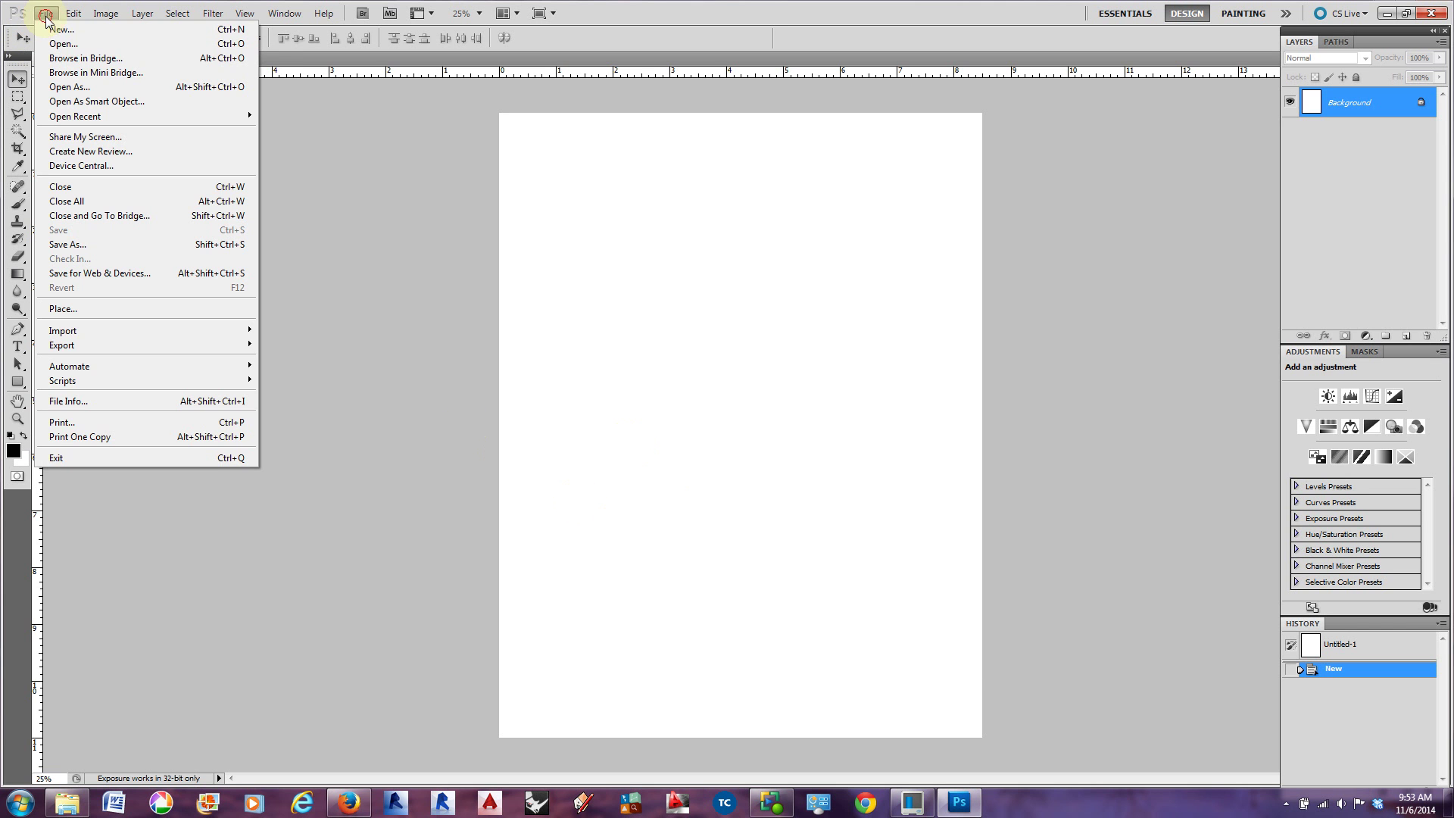
click(61, 43)
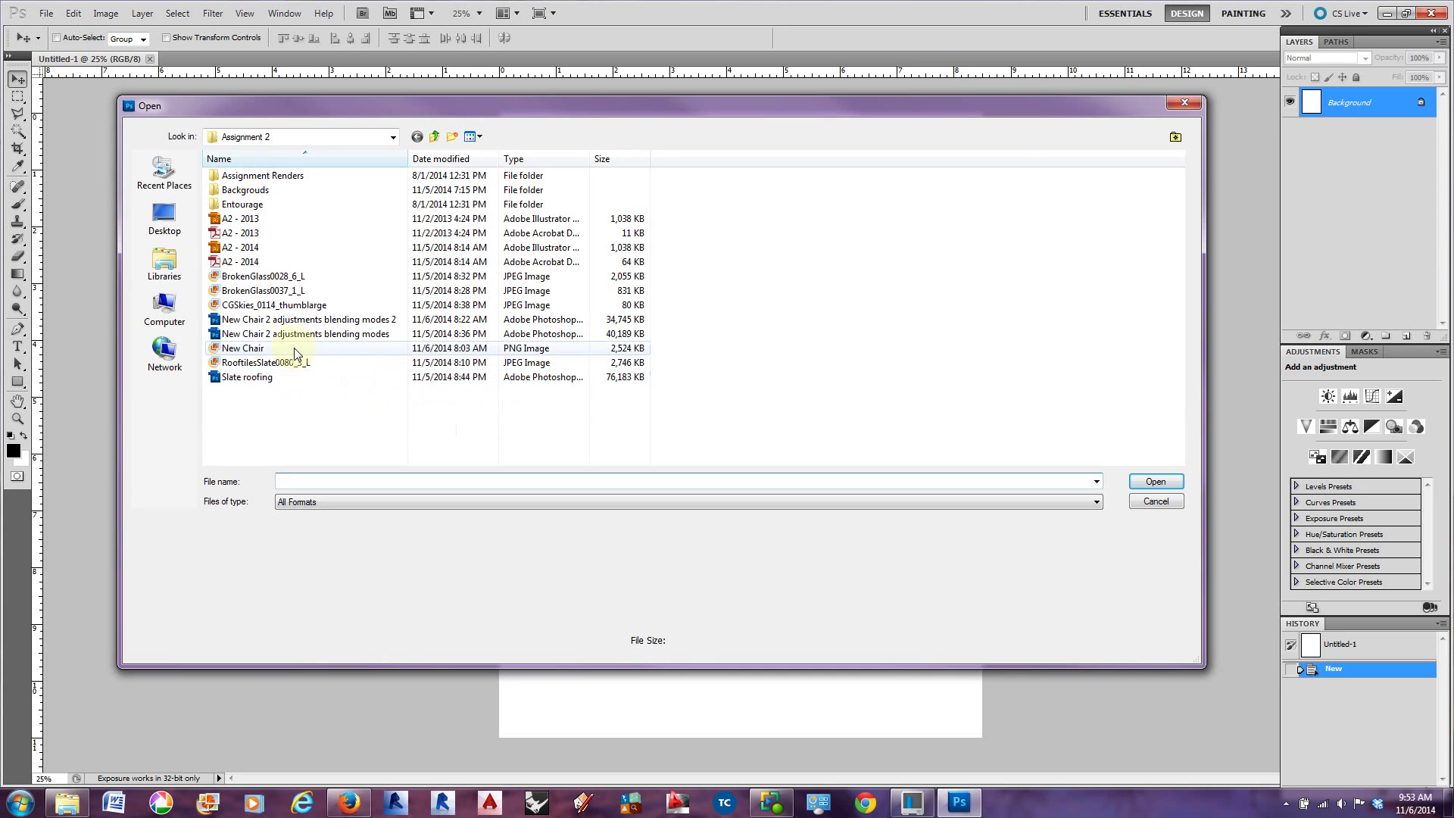
click(271, 348)
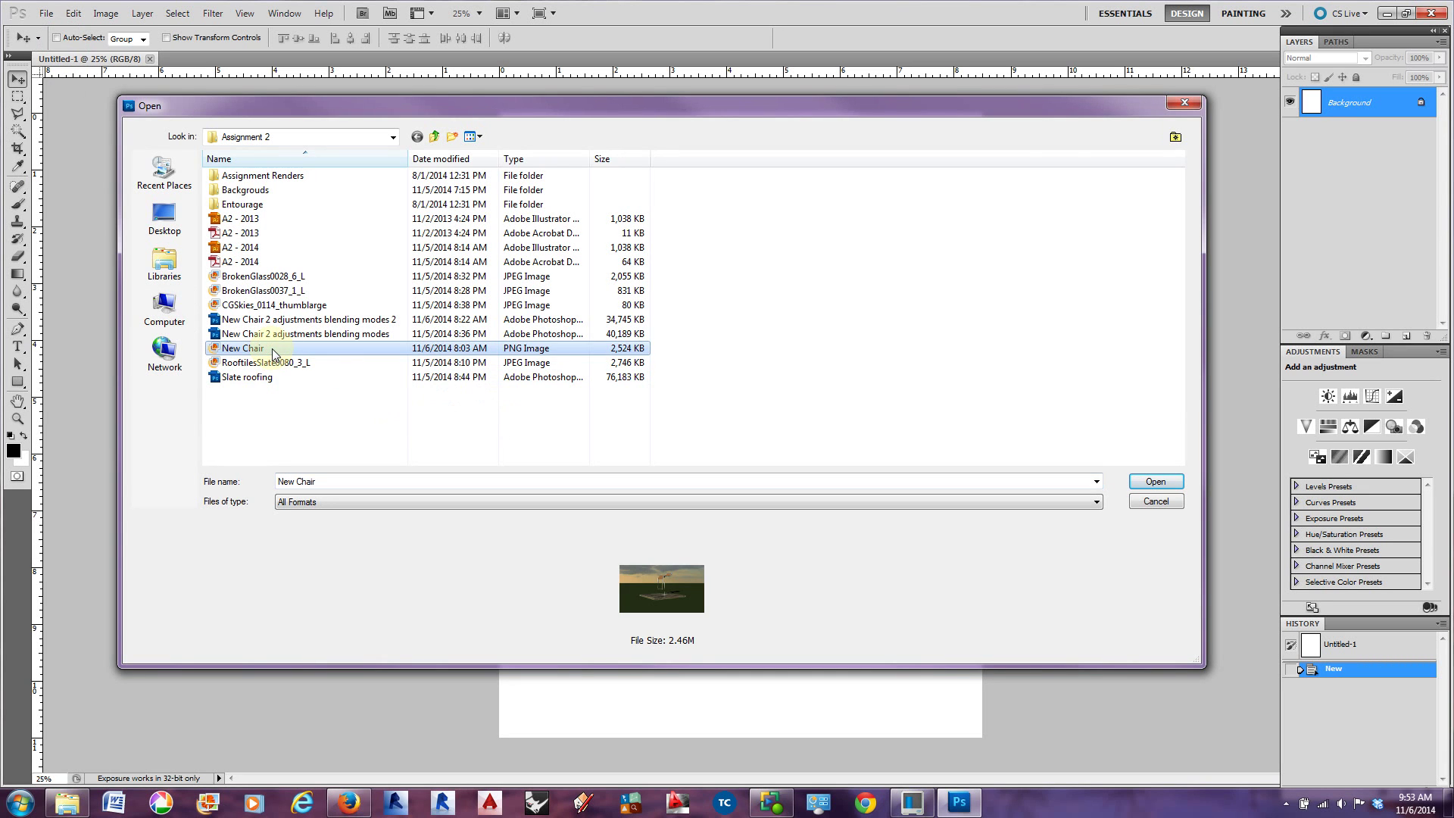
click(355, 809)
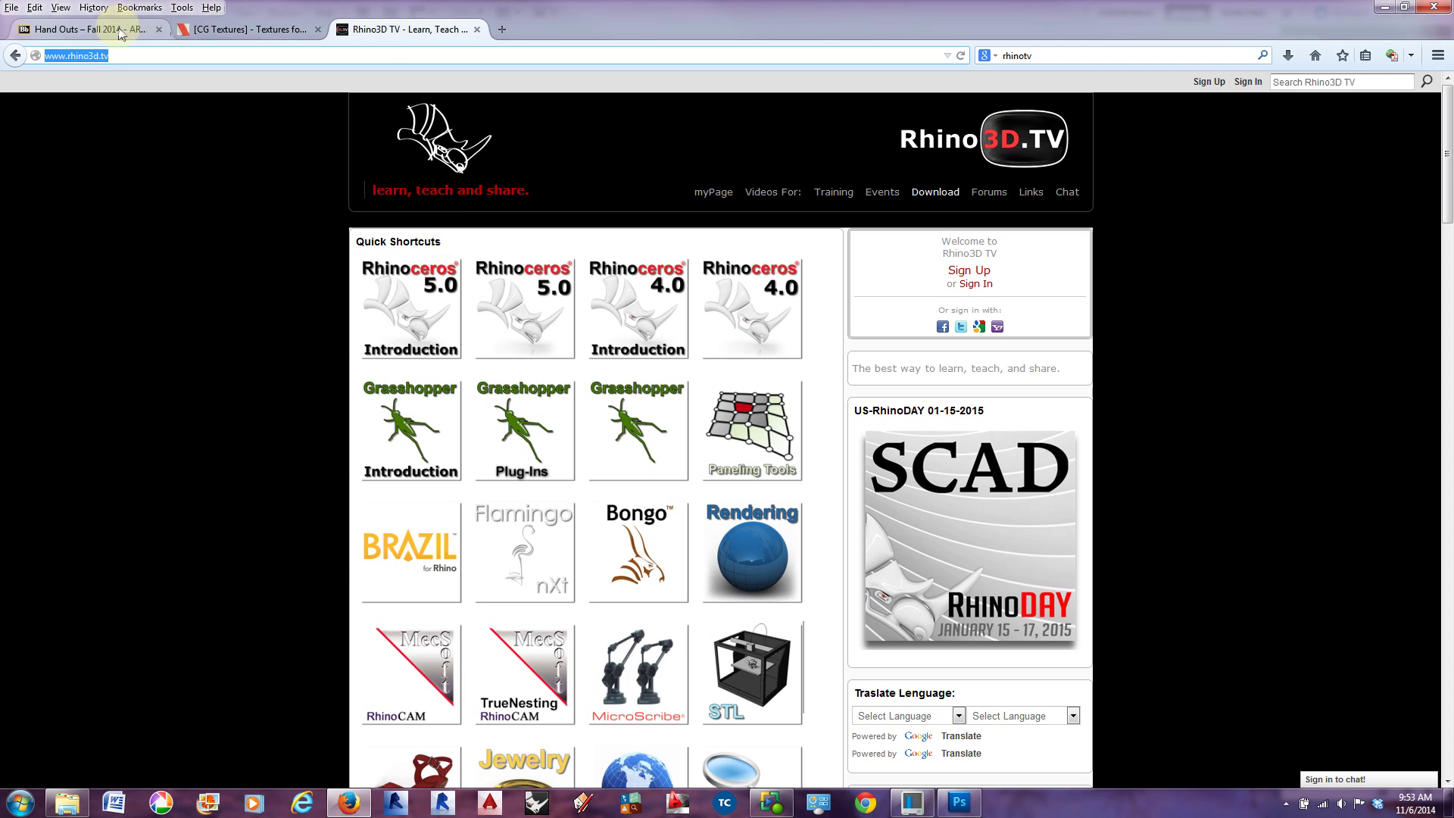
click(114, 30)
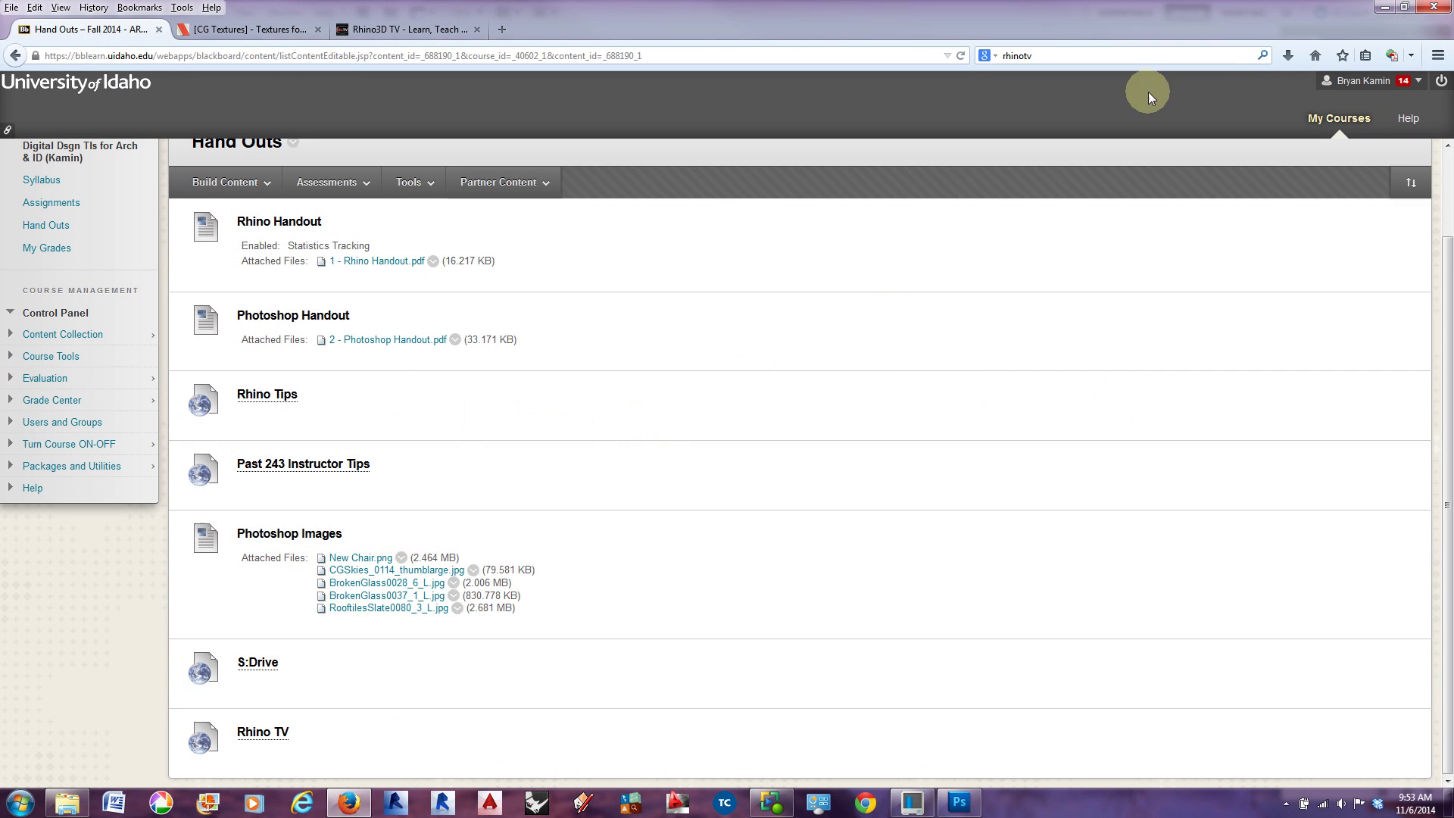
click(1383, 7)
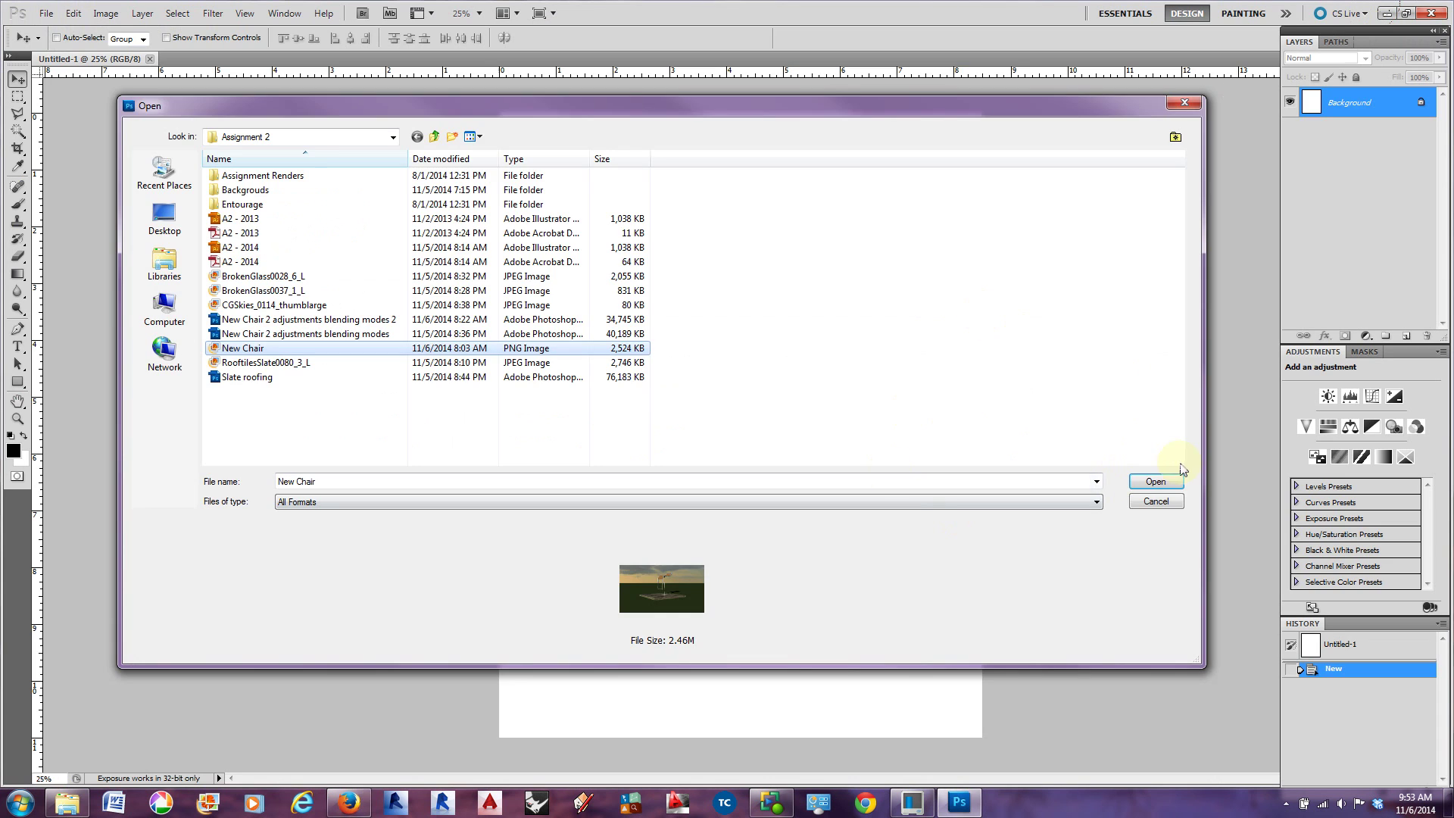
click(1157, 482)
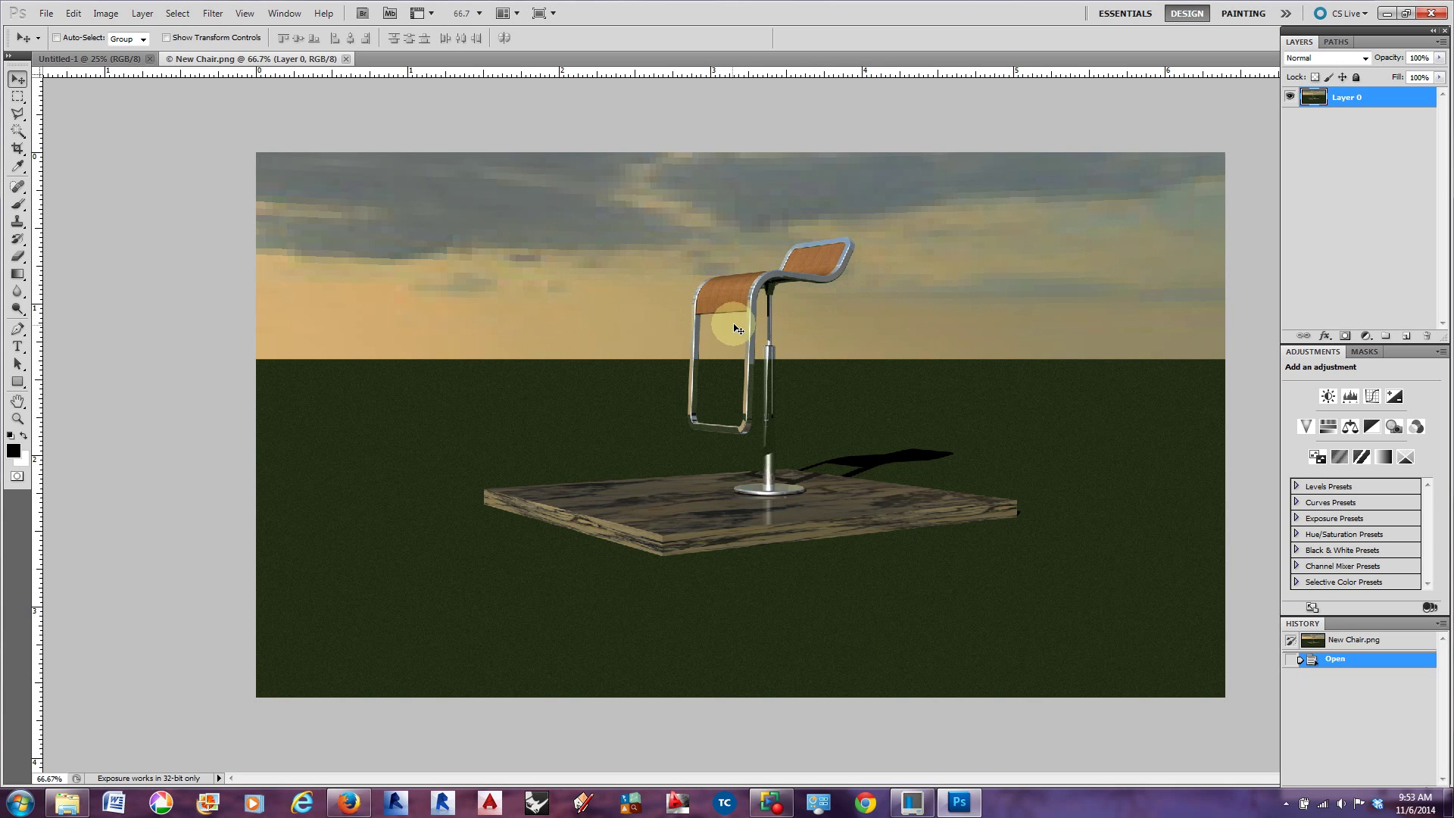
In the chair image's size settings, turn off resampling, try a resolution of 150, and set it to 300 pixels/inch
click(104, 14)
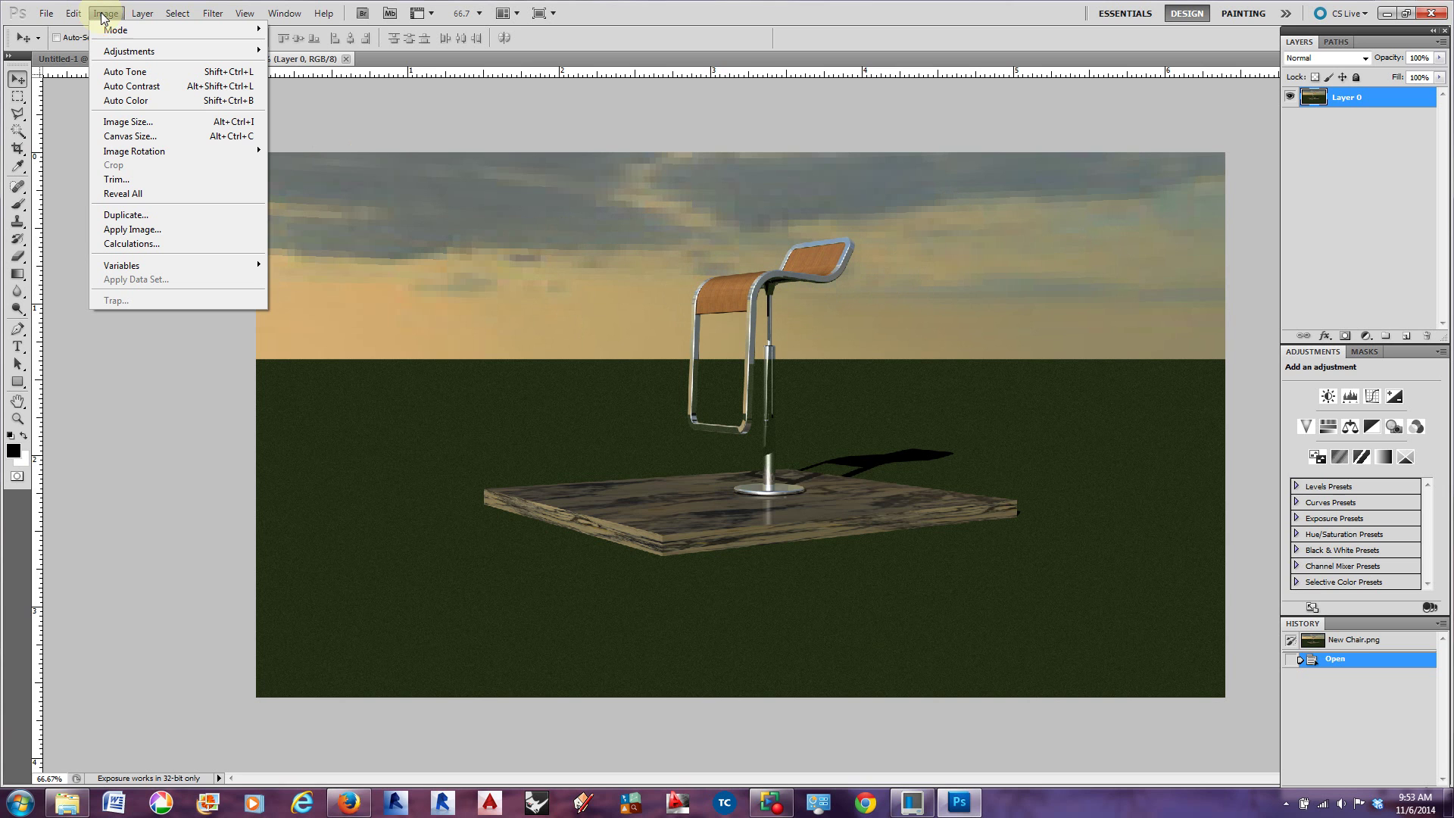
click(138, 123)
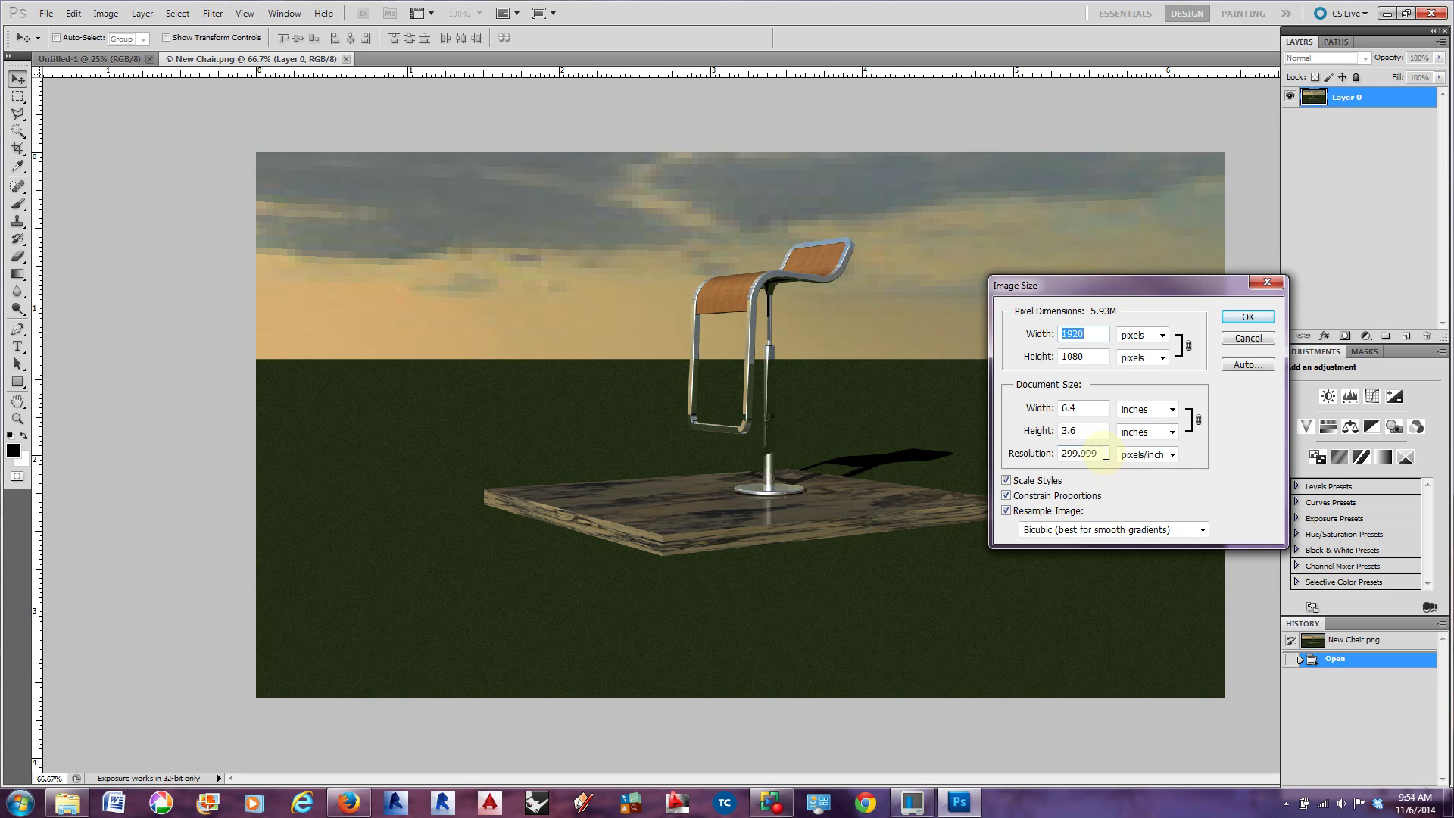
click(1008, 511)
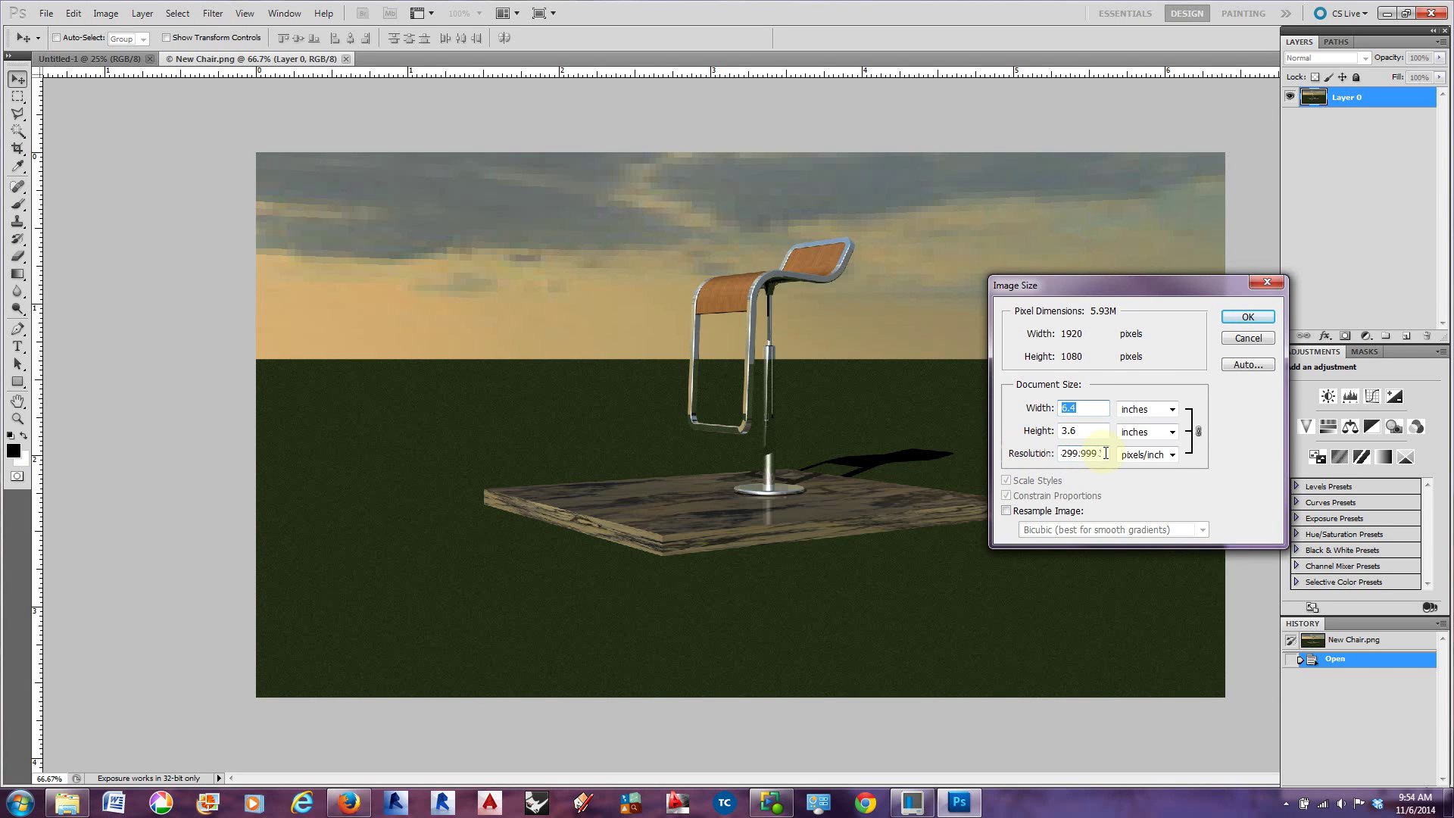
click(1052, 453)
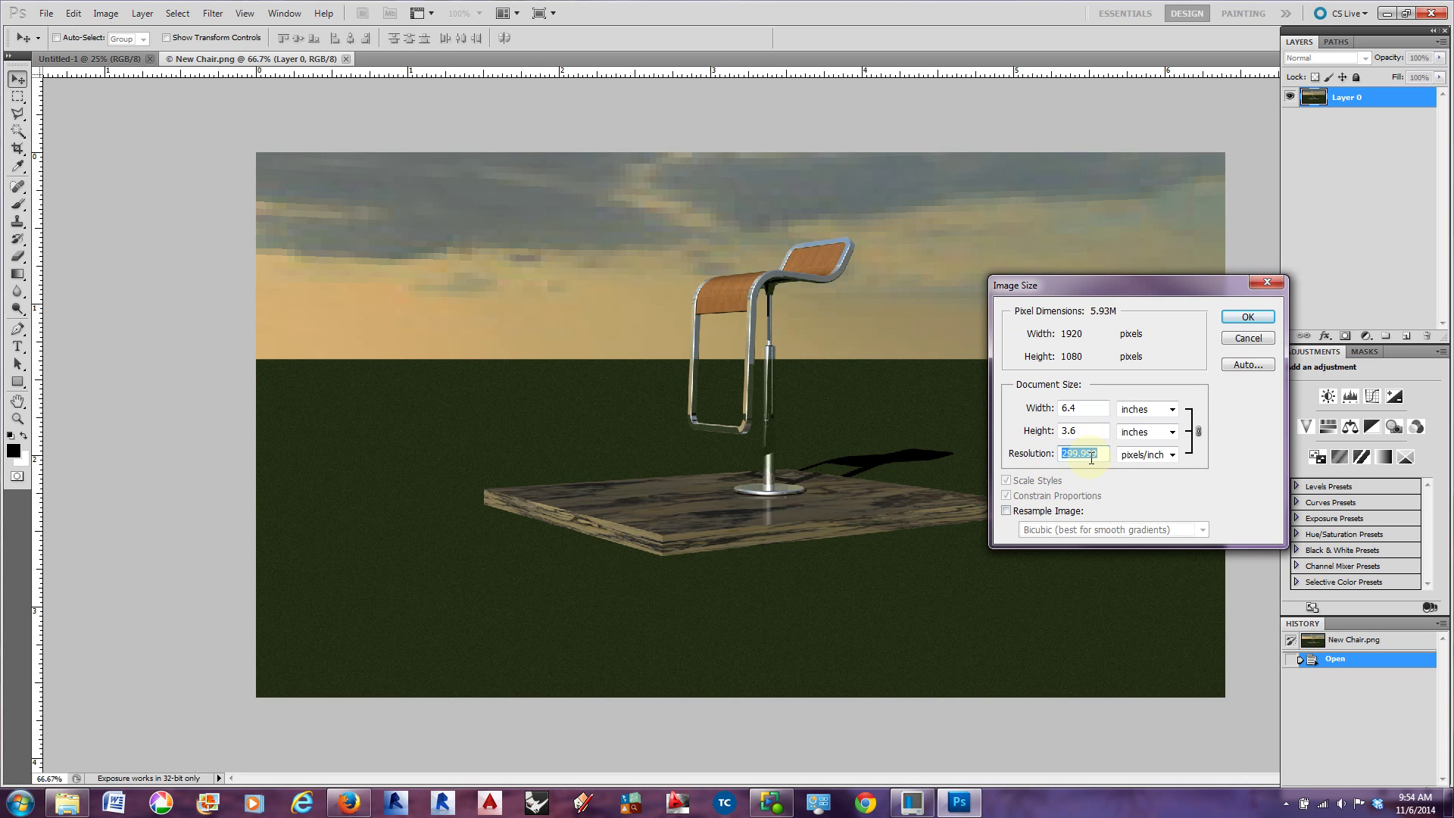
text(150)
click(1088, 452)
click(1034, 454)
text(300)
Turn resampling back on and resize the chair image to a resolution of 1200 pixels/inch
click(1006, 512)
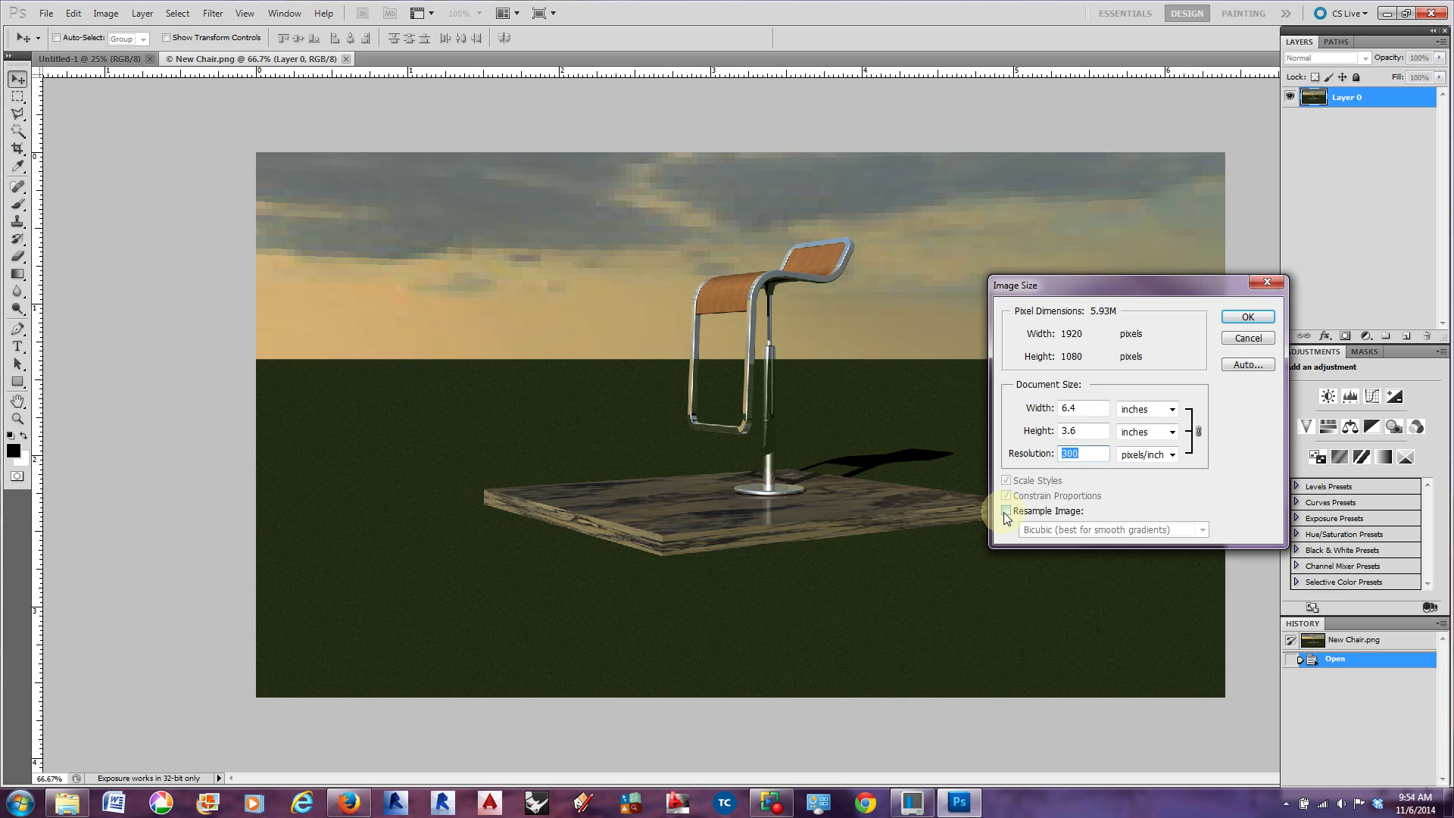
click(1007, 511)
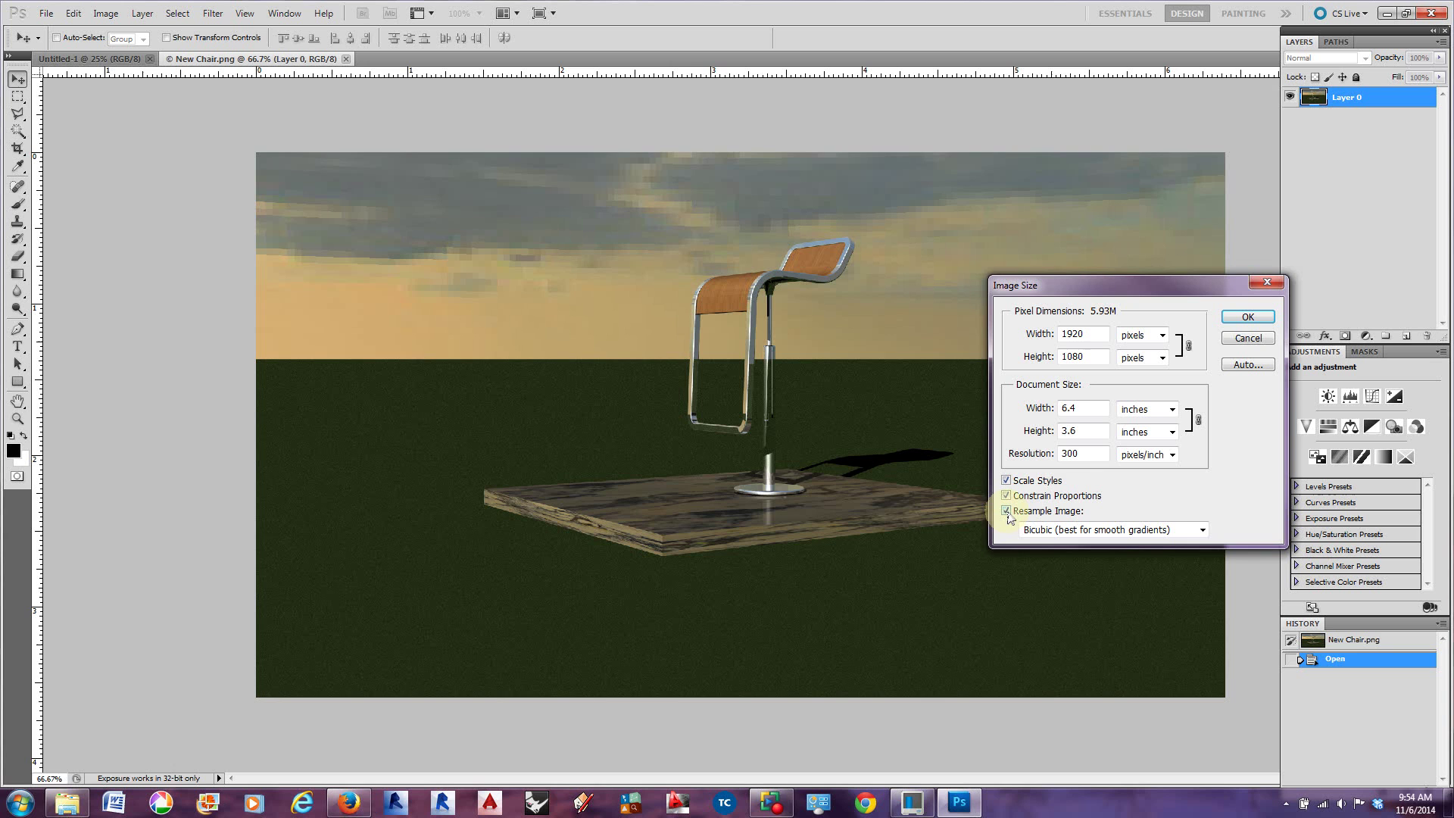
click(1088, 453)
drag(1087, 452, 1040, 453)
text(1200)
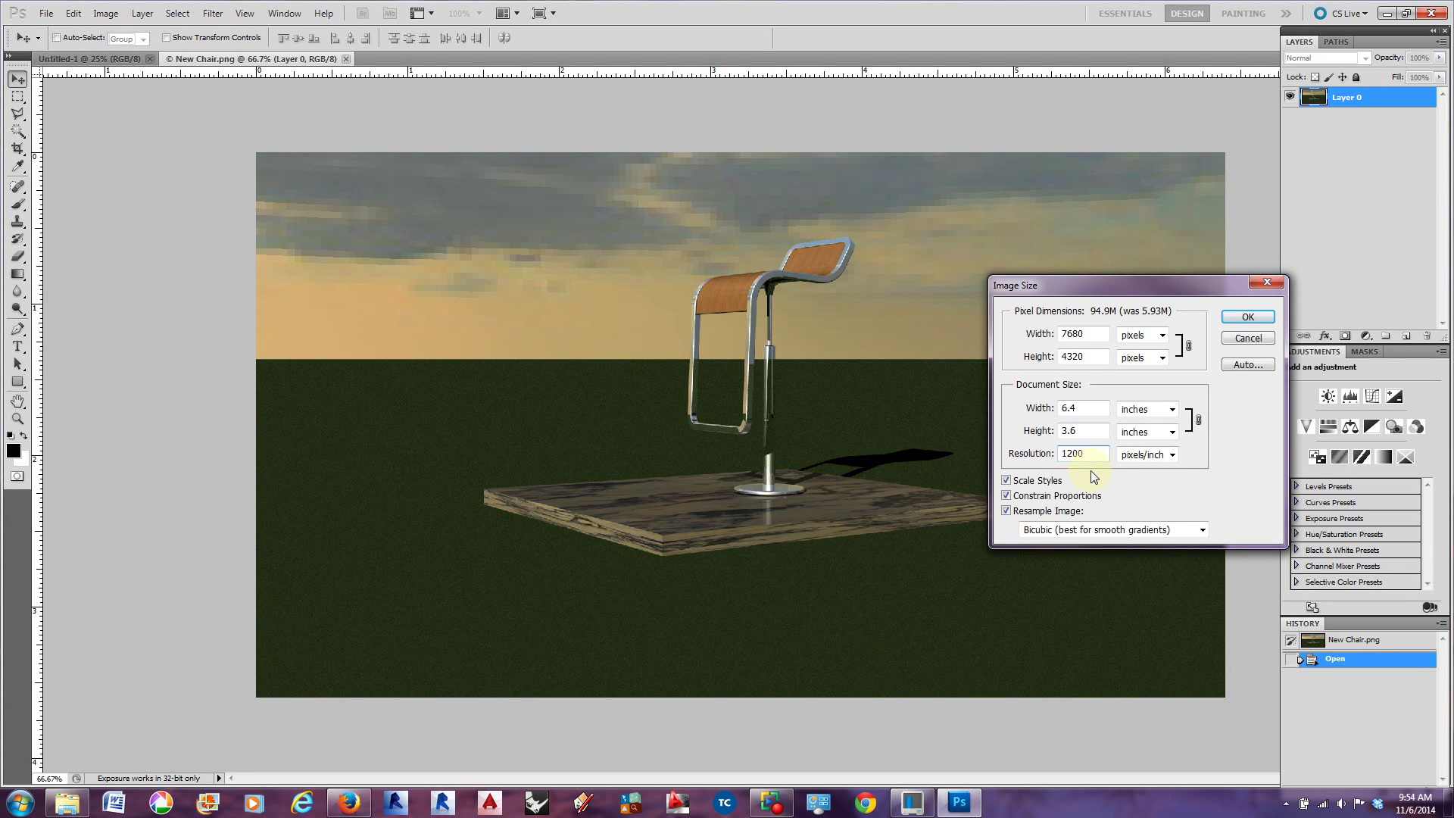
click(1245, 316)
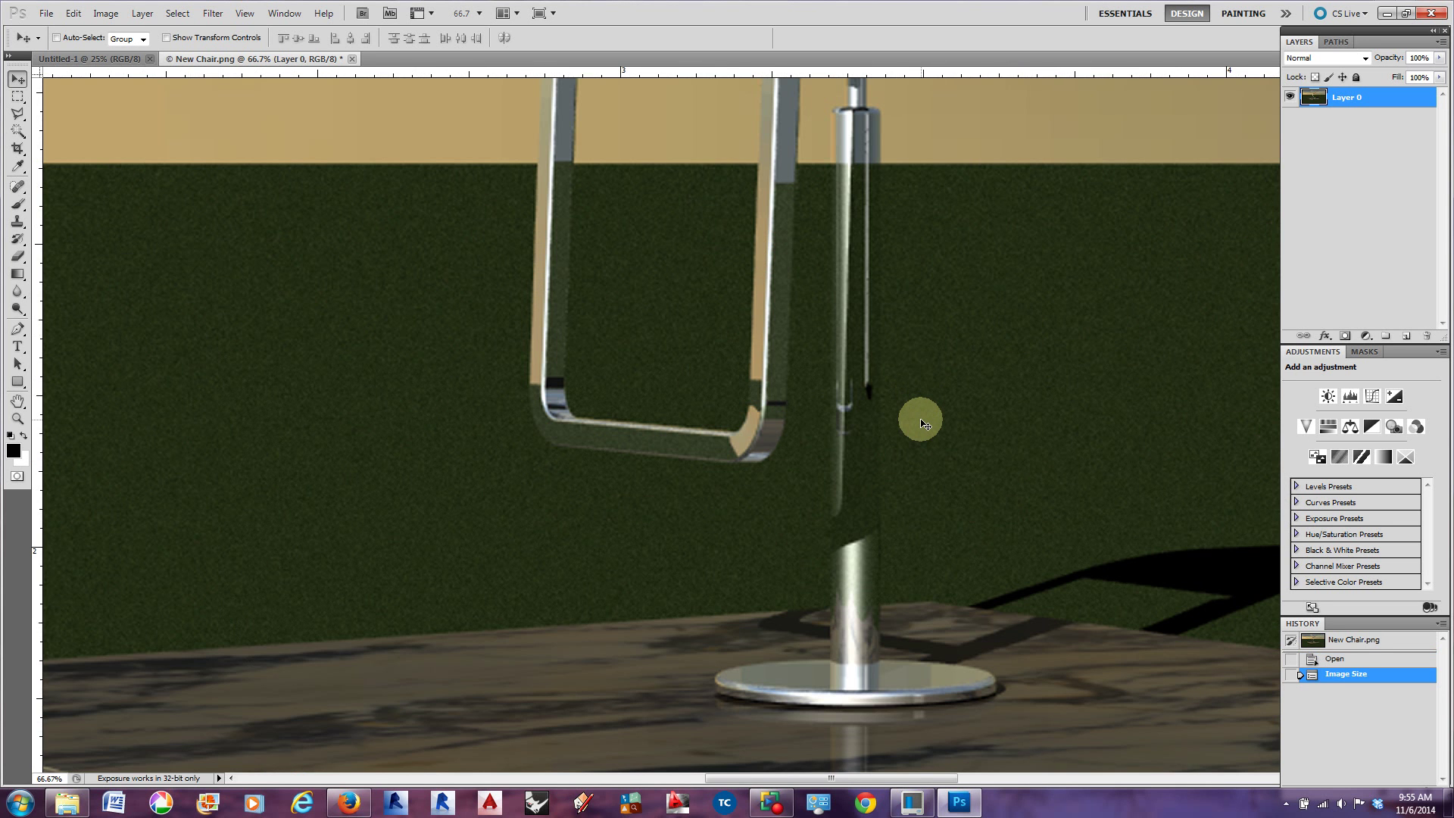
Turn off resampling for the chair image and set its resolution to 300 pixels/inch
key(ctrl+minus)
key(ctrl+minus)
key(ctrl+minus)
key(ctrl+minus)
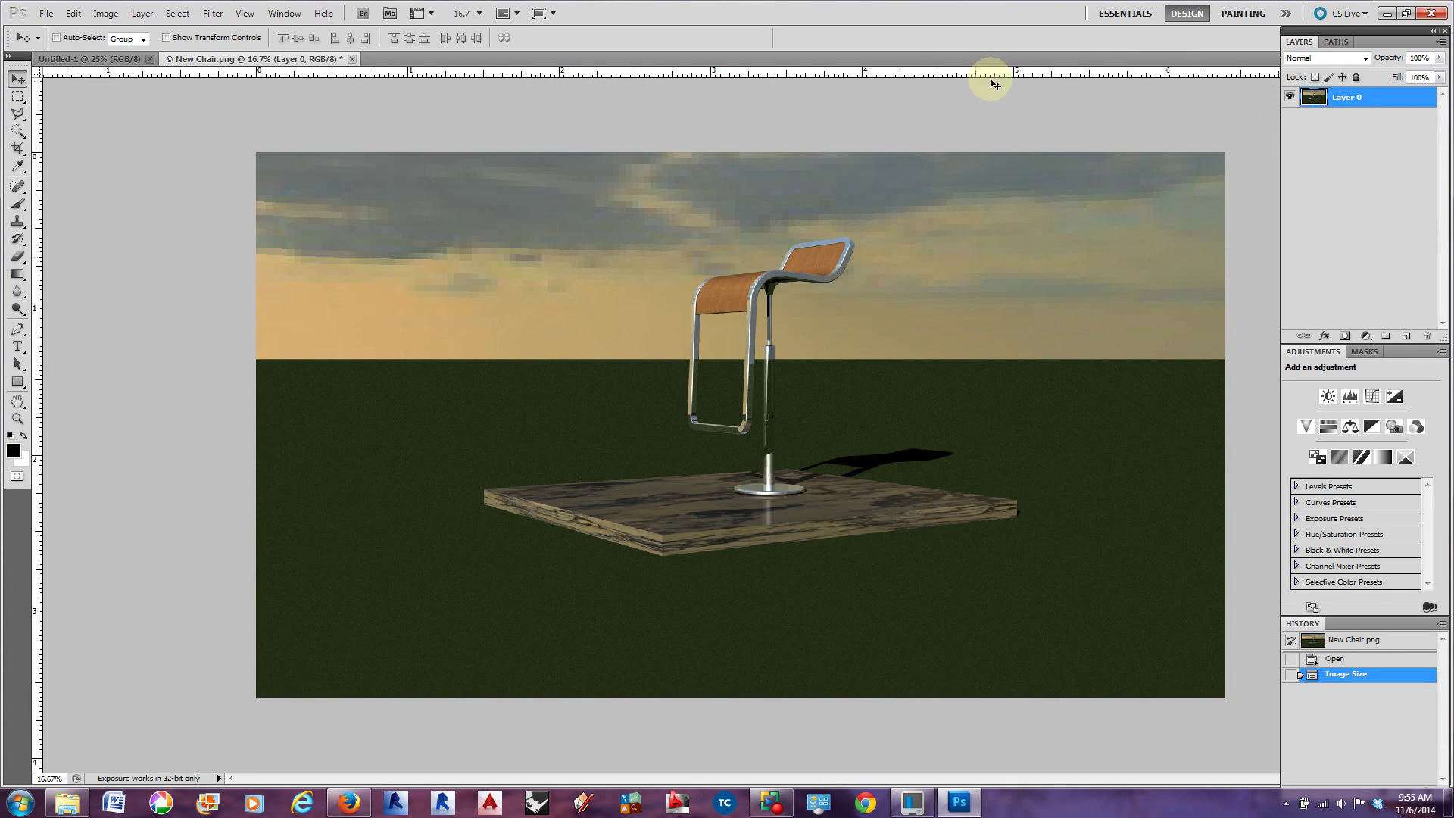
click(106, 14)
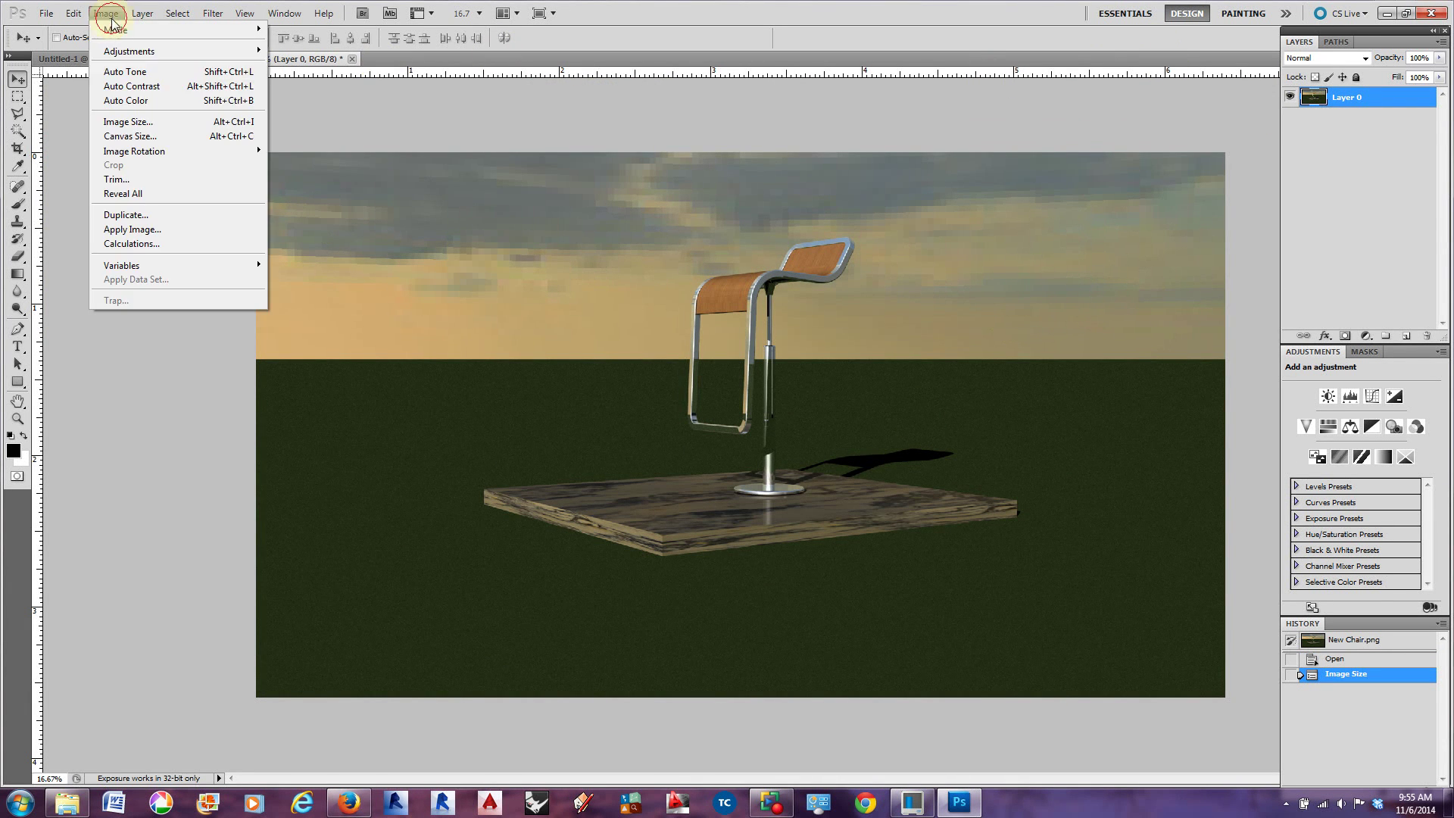
click(143, 122)
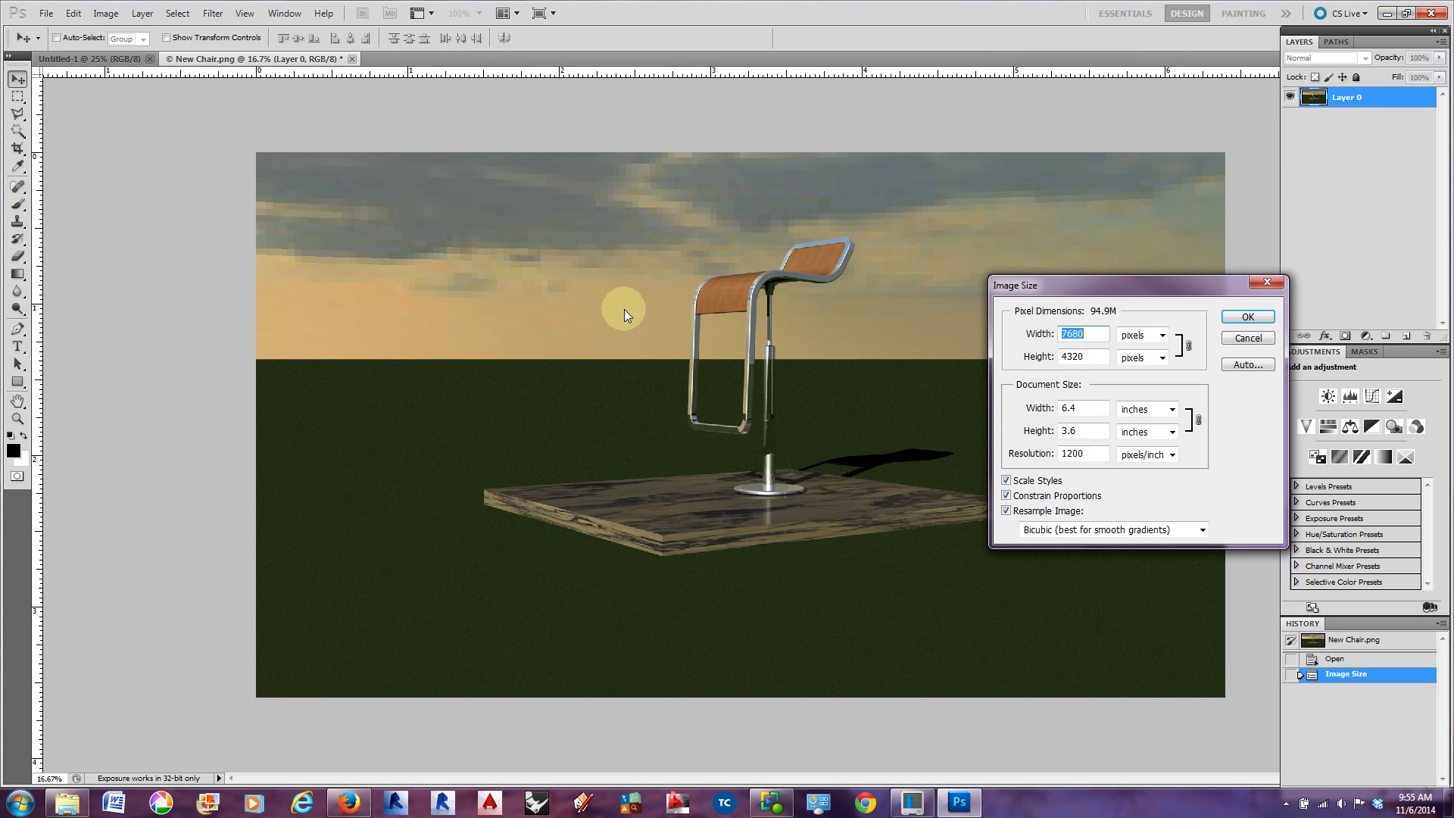
click(1006, 511)
click(1024, 453)
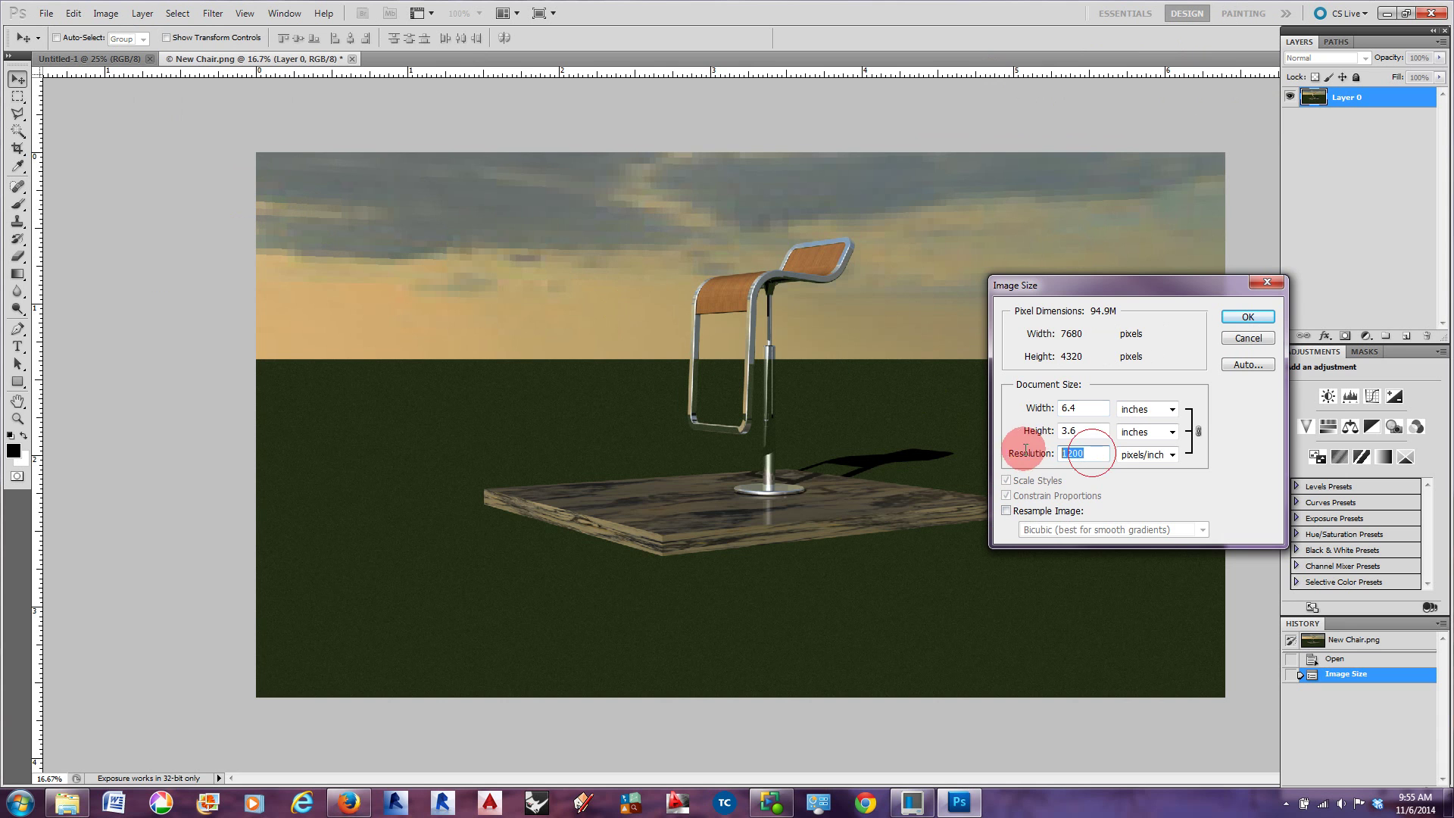
text(300)
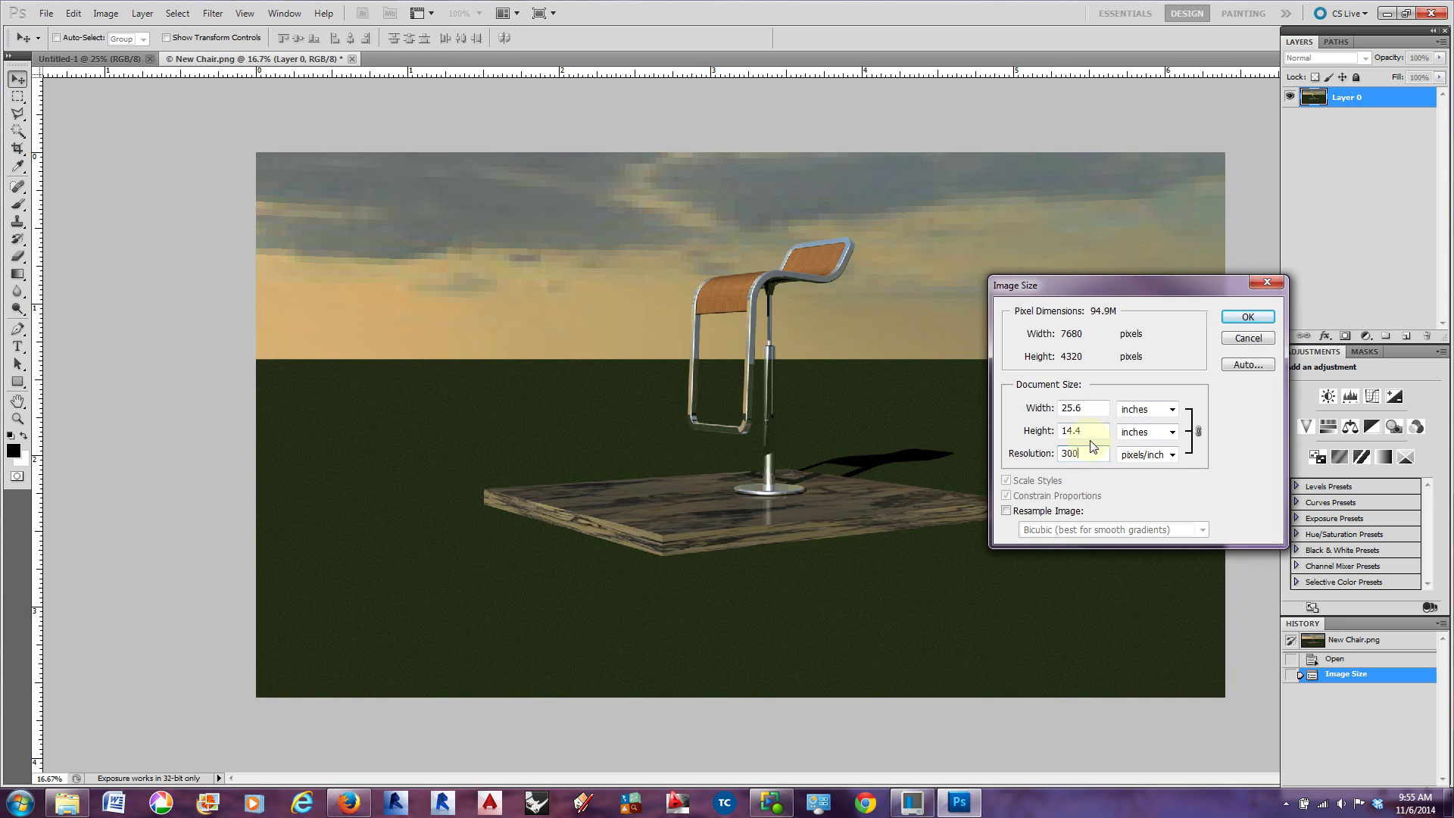
click(1245, 318)
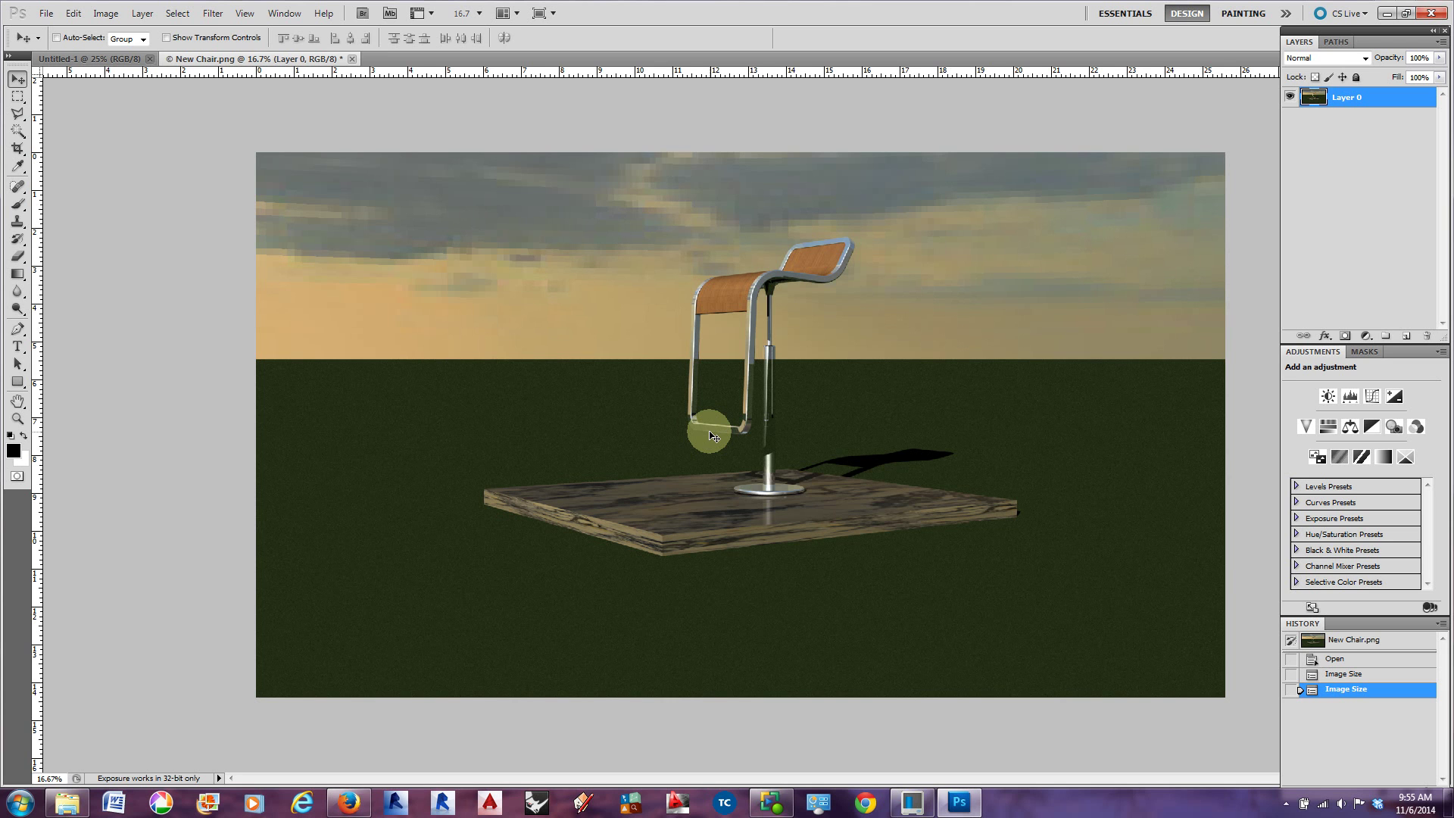
Examine the chair's frame, base, wooden platform and seat up close to judge the image quality
scroll(712, 435, up, 3)
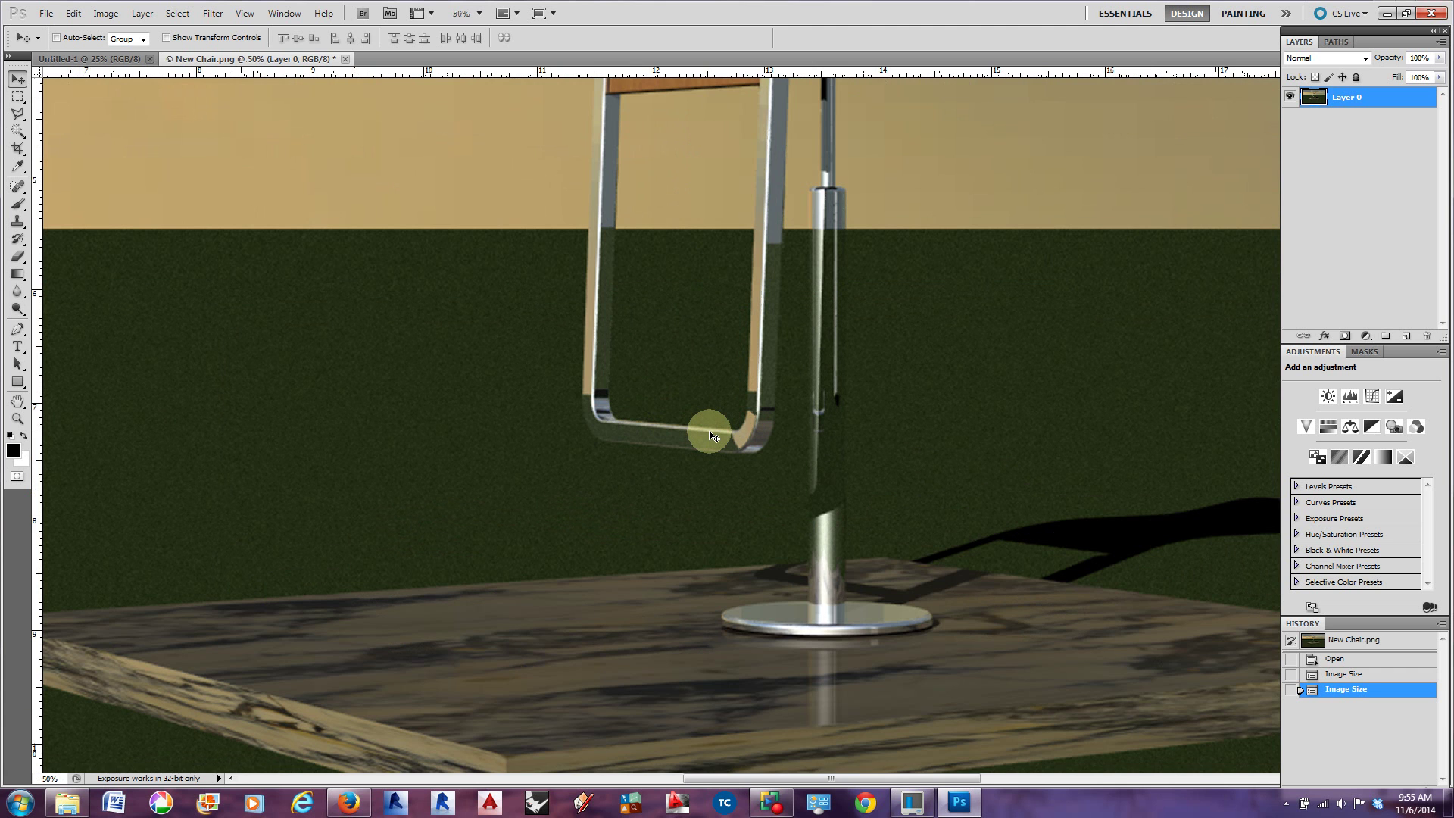
scroll(712, 435, up, 1)
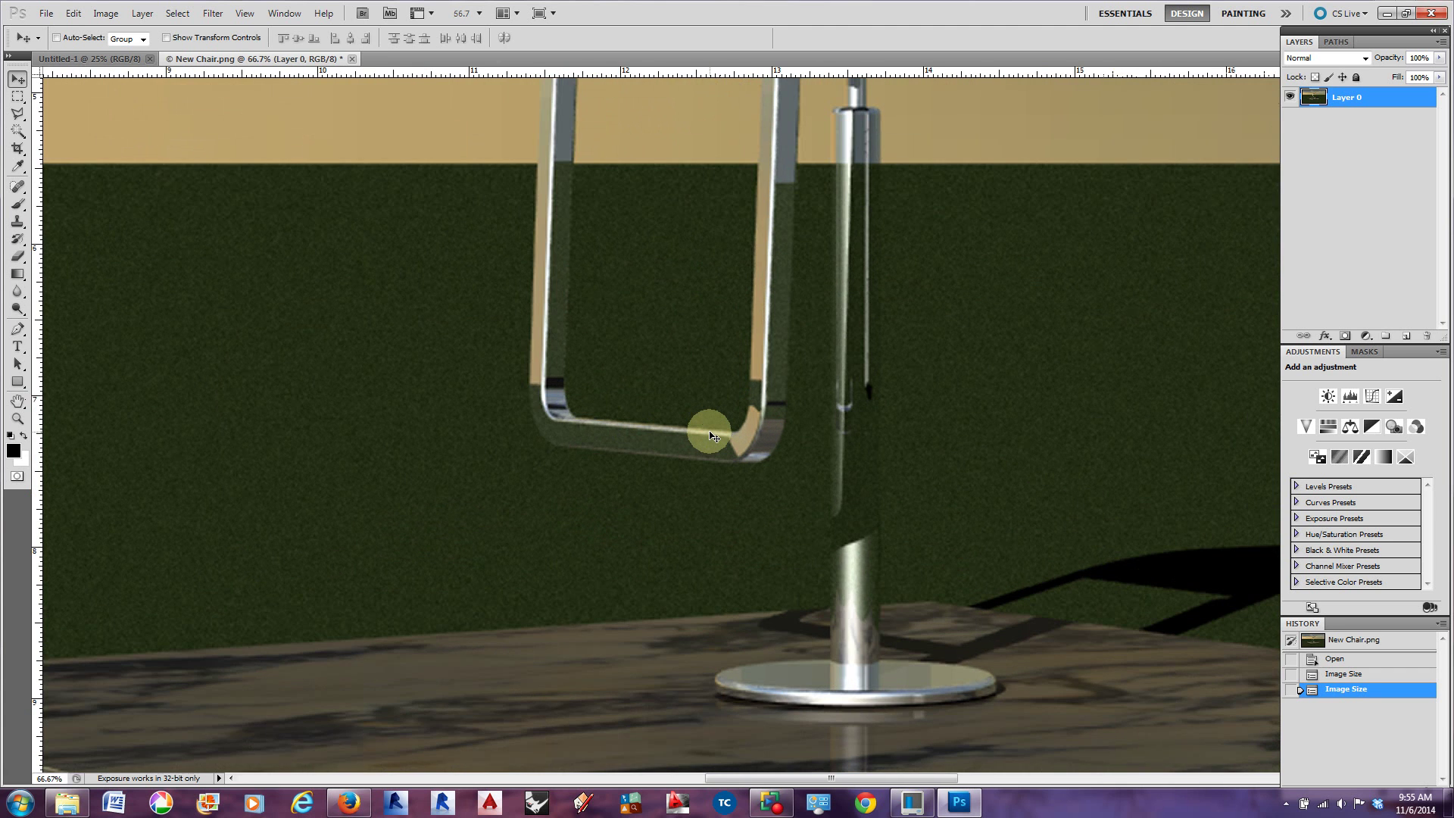
scroll(712, 435, down, 1)
scroll(712, 435, up, 2)
scroll(711, 436, down, 2)
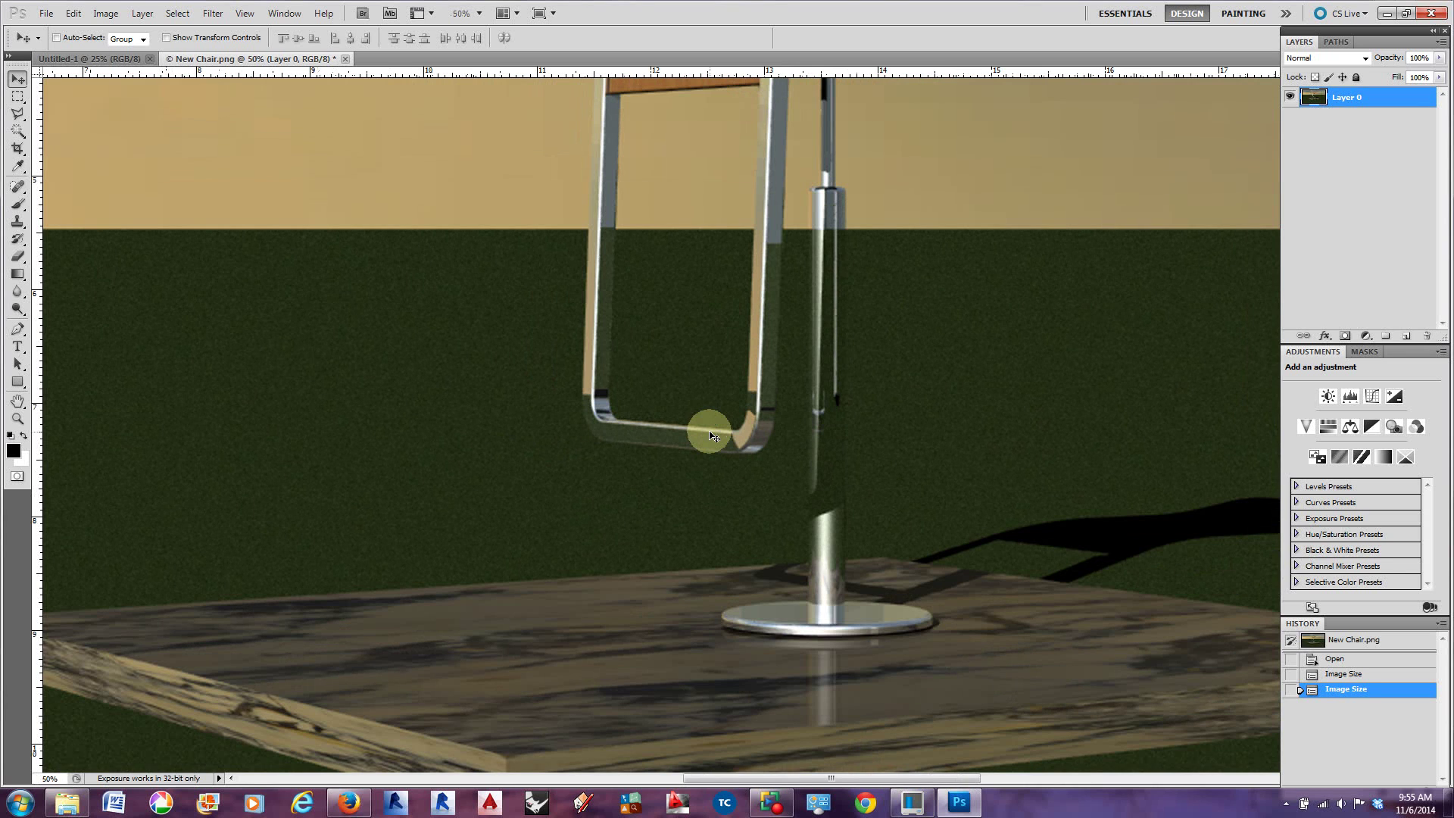
scroll(689, 628, down, 4)
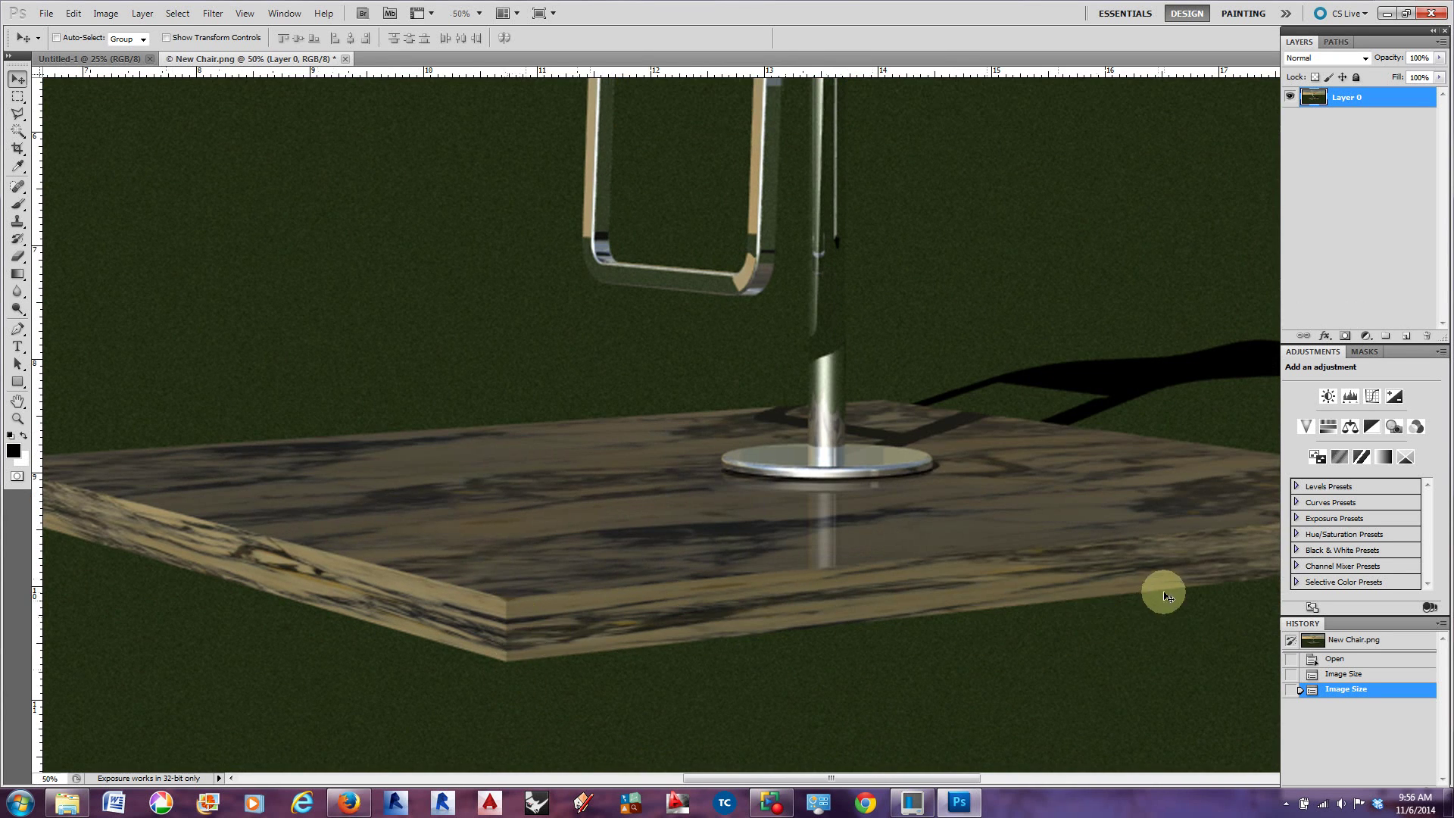
scroll(773, 620, up, 10)
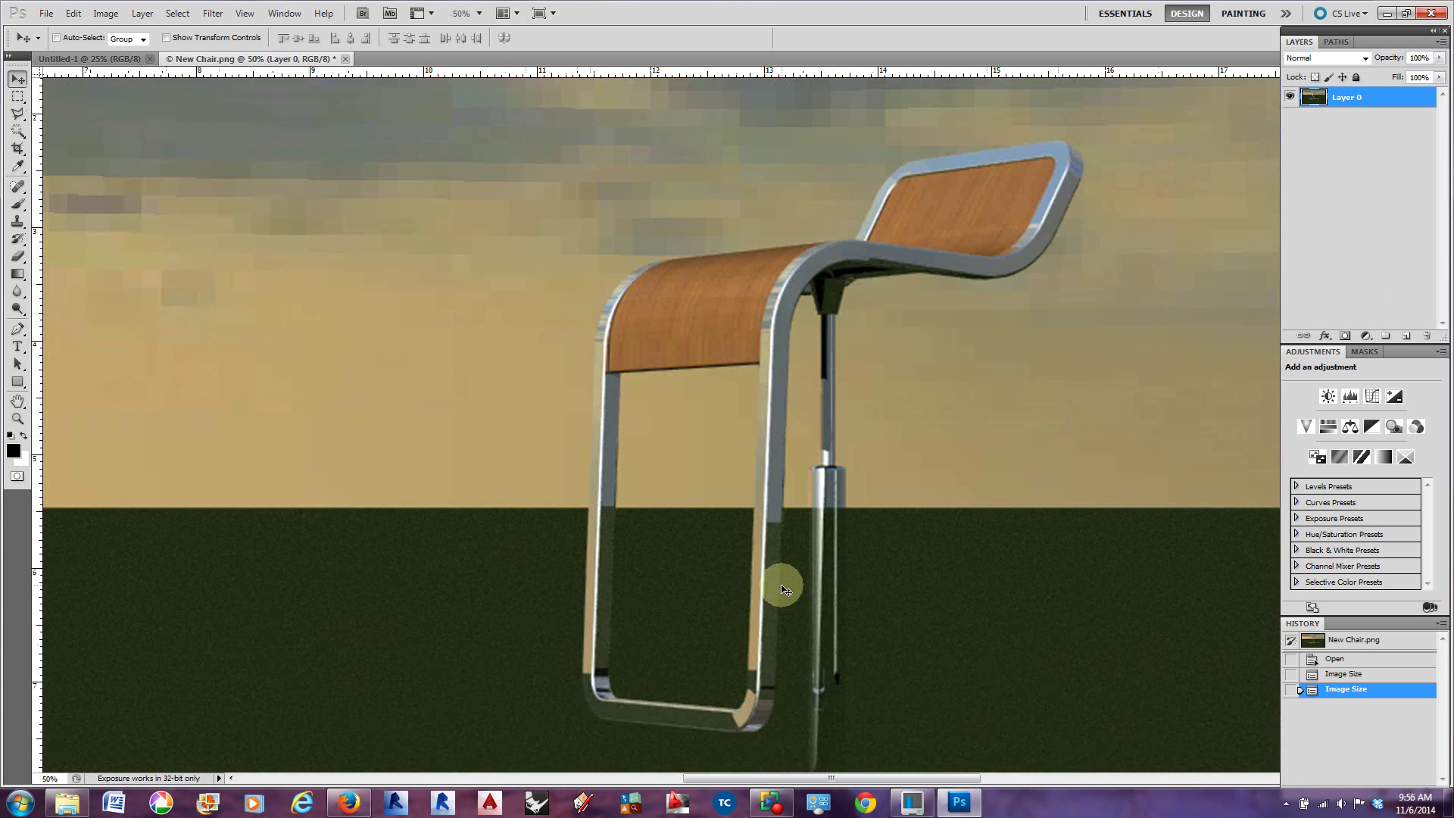
scroll(785, 590, down, 4)
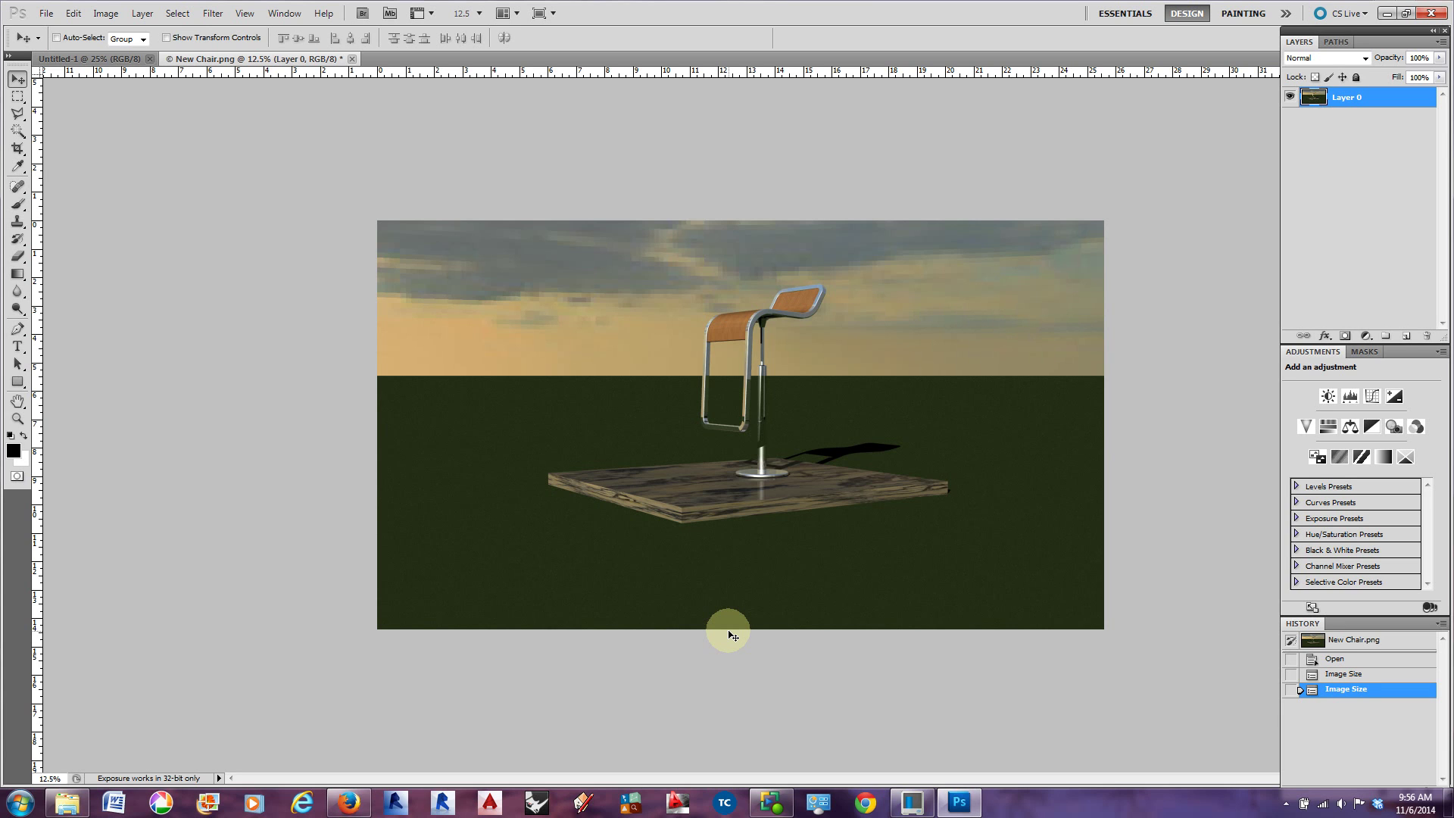
Open the "New Chair 2 adjustments blending modes 2" Photoshop file from the Assignment 2 folder and return to the New Chair image
click(45, 13)
click(64, 43)
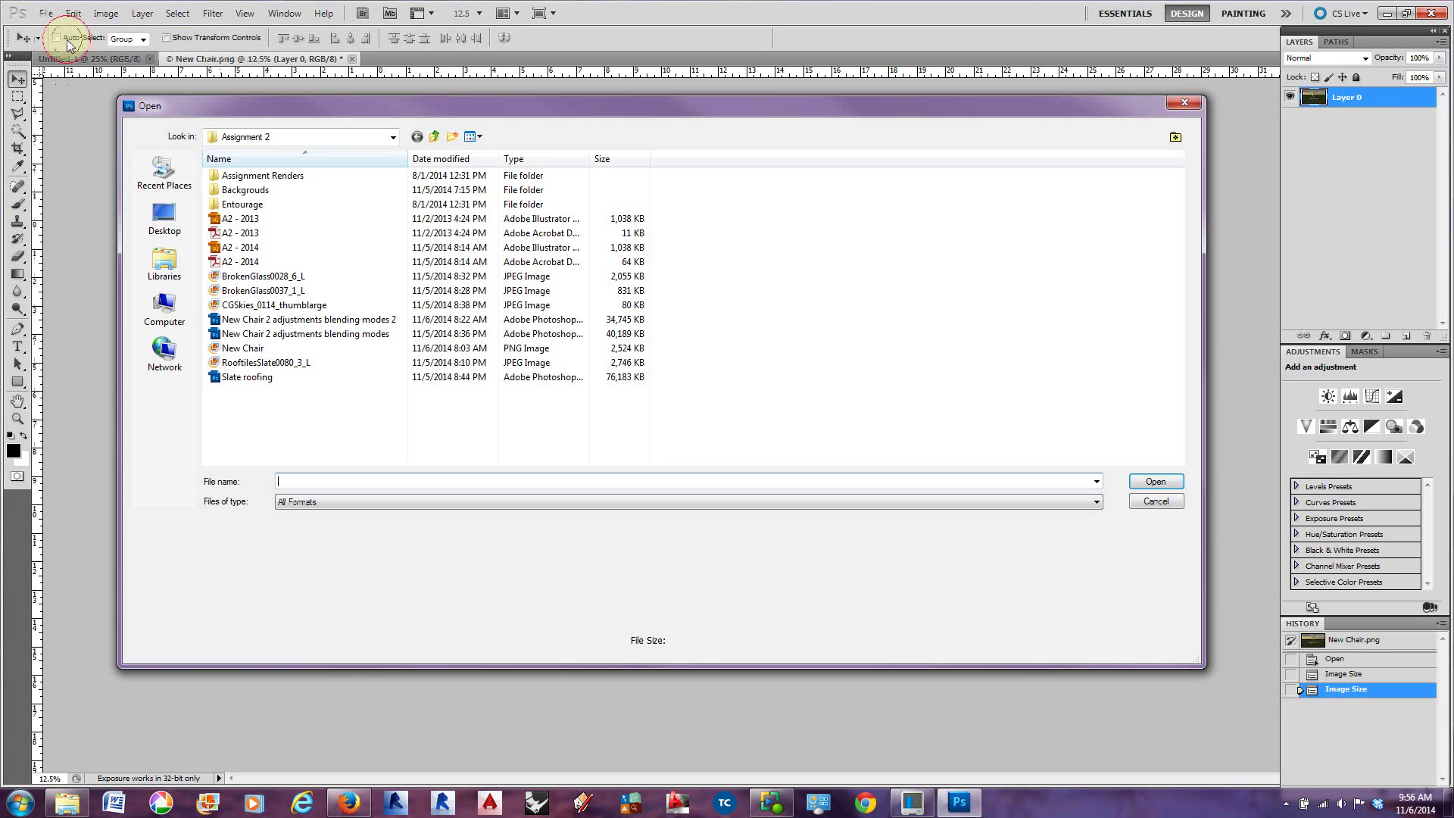
click(284, 321)
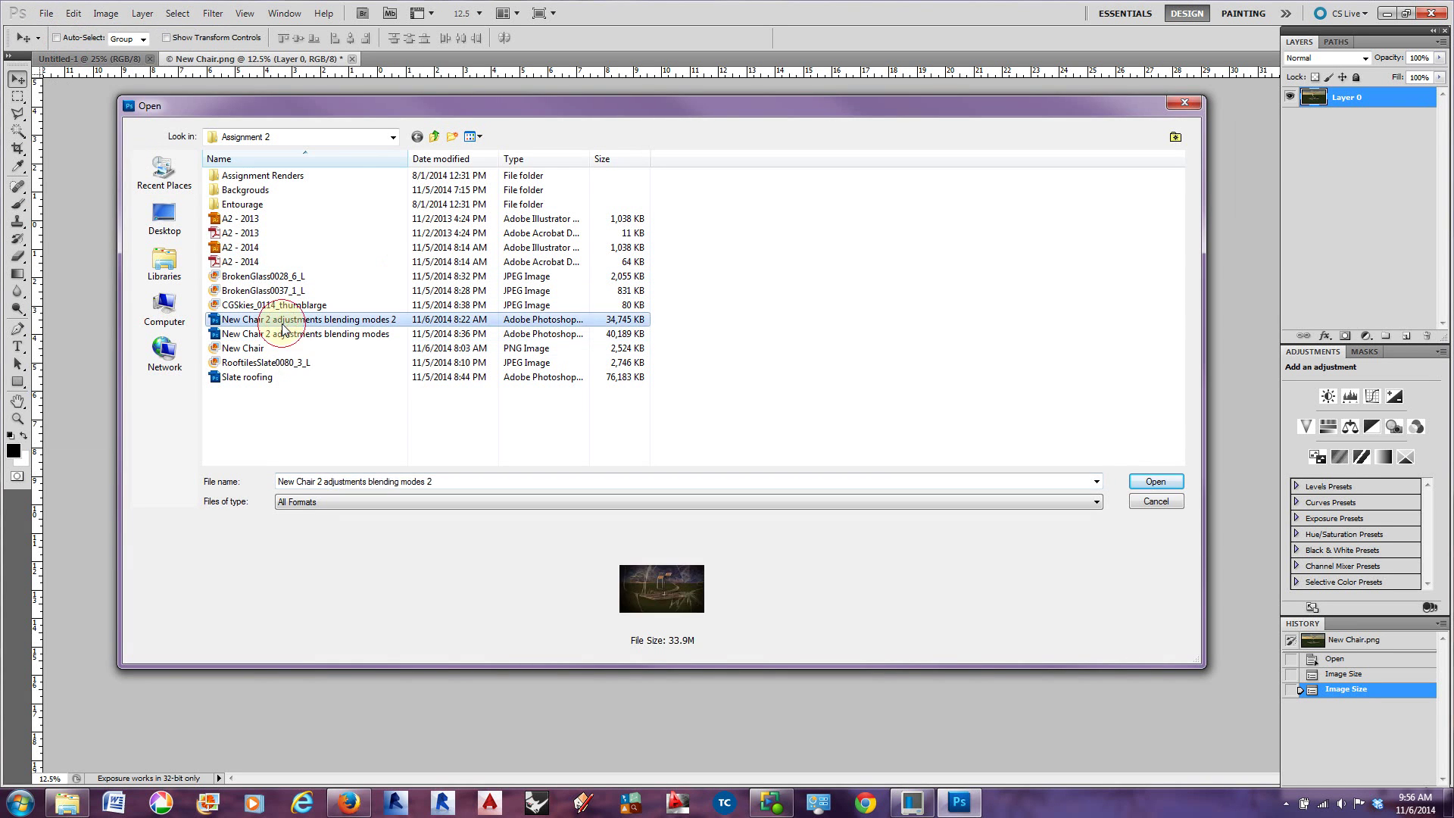
click(1157, 485)
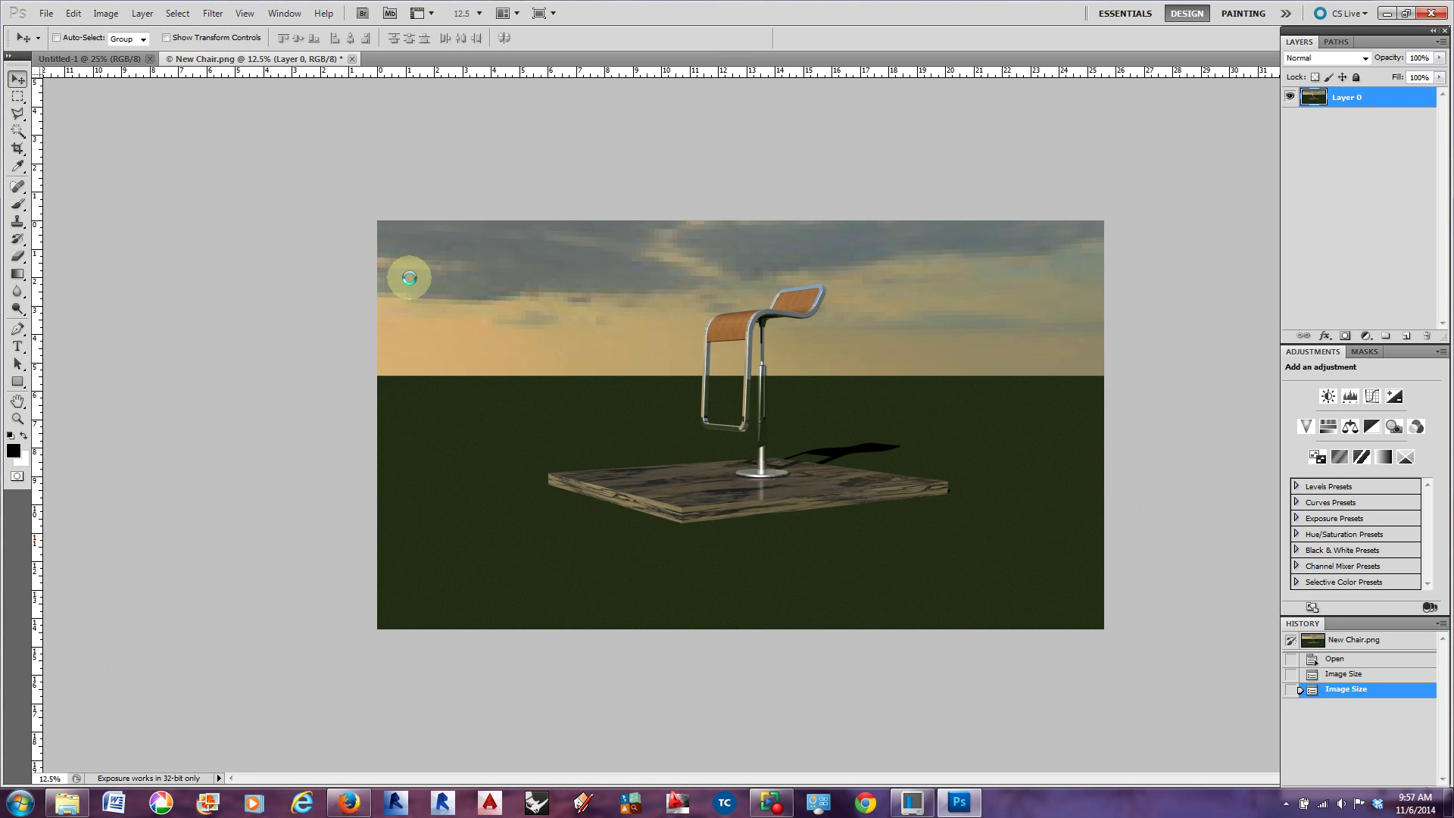
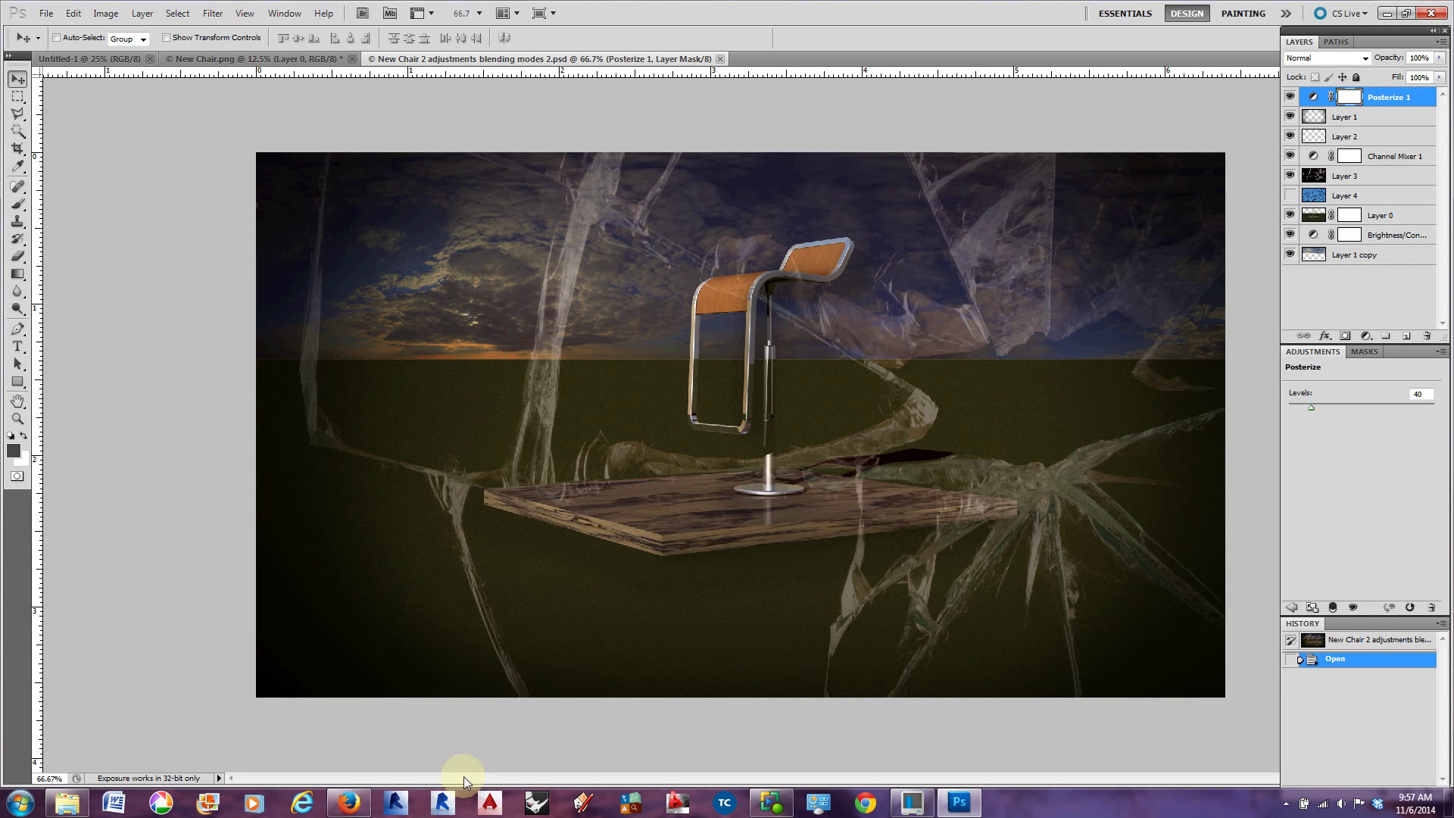
click(210, 58)
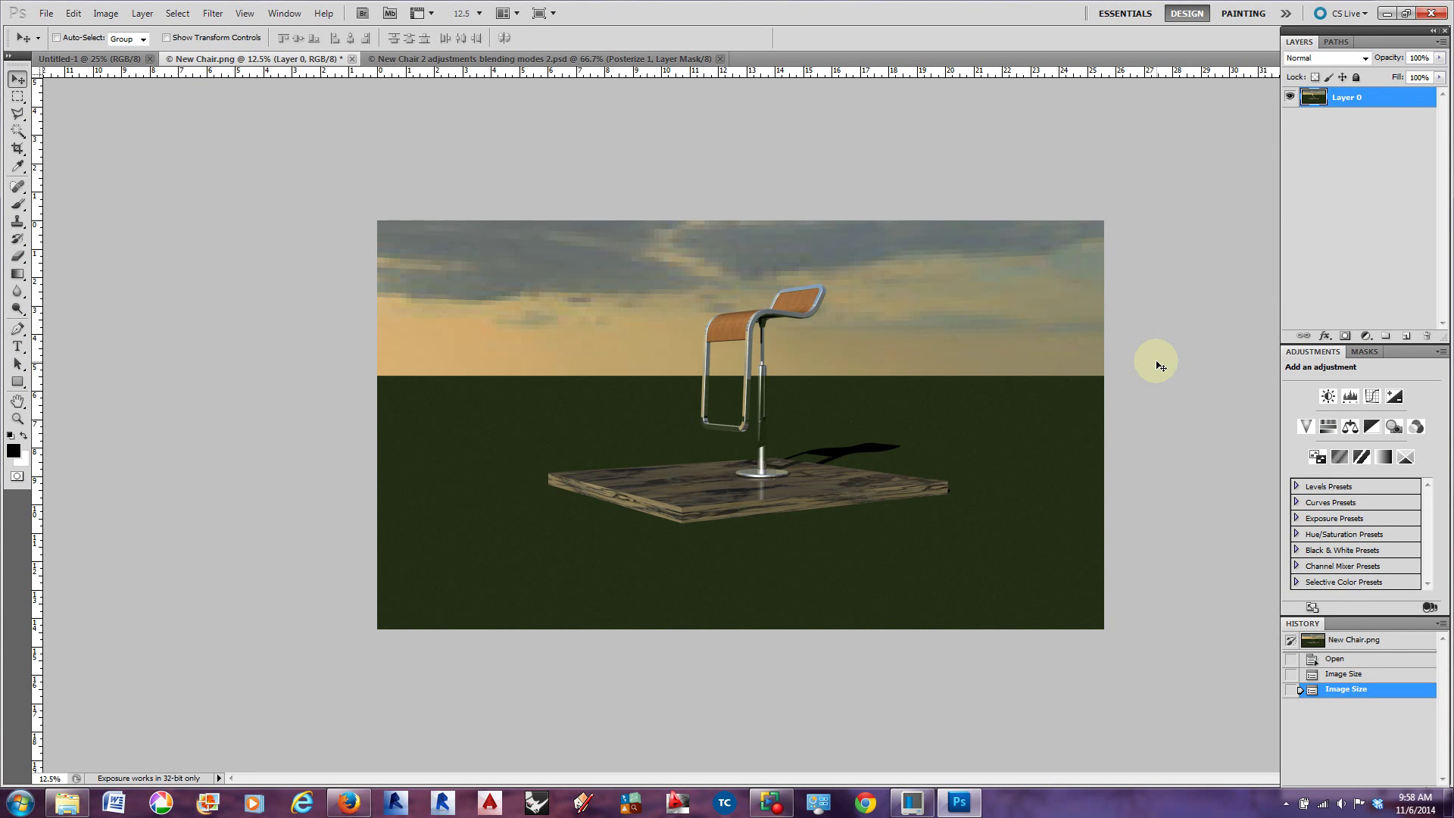
Check the Photoshop Images files on the course's Hand Outs page in the browser and return to Photoshop
click(348, 811)
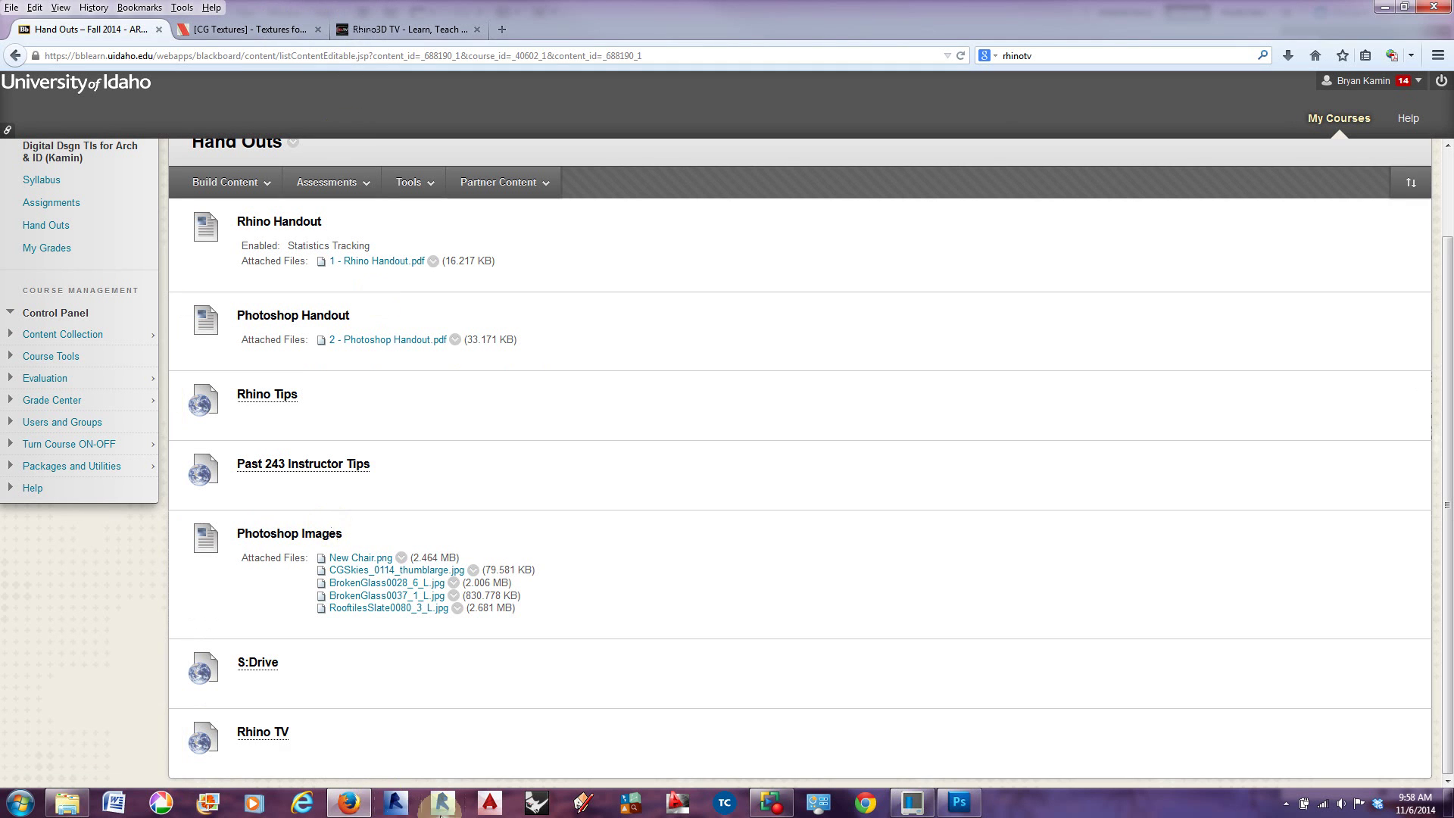
click(955, 801)
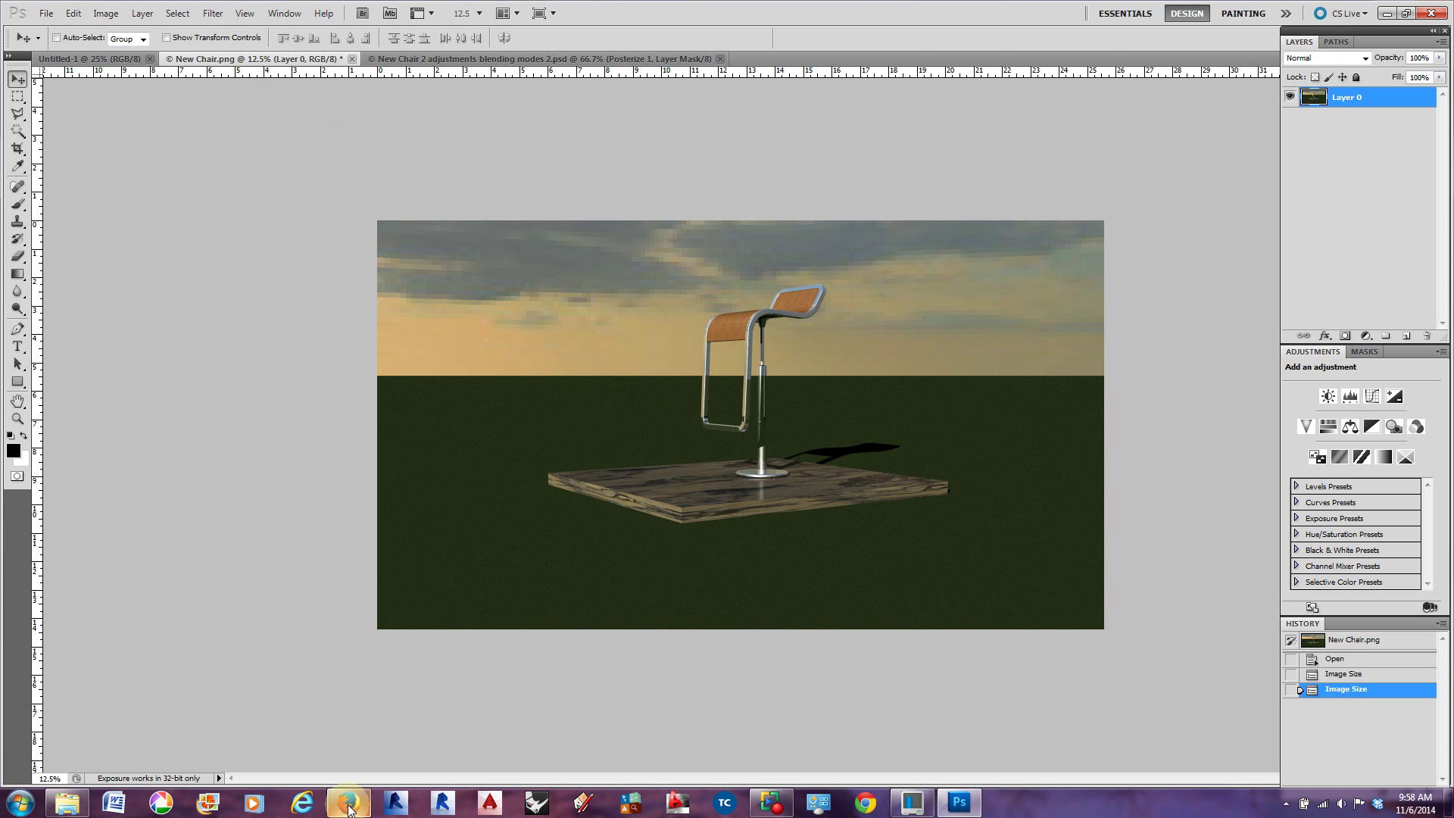
mouse_move(349, 809)
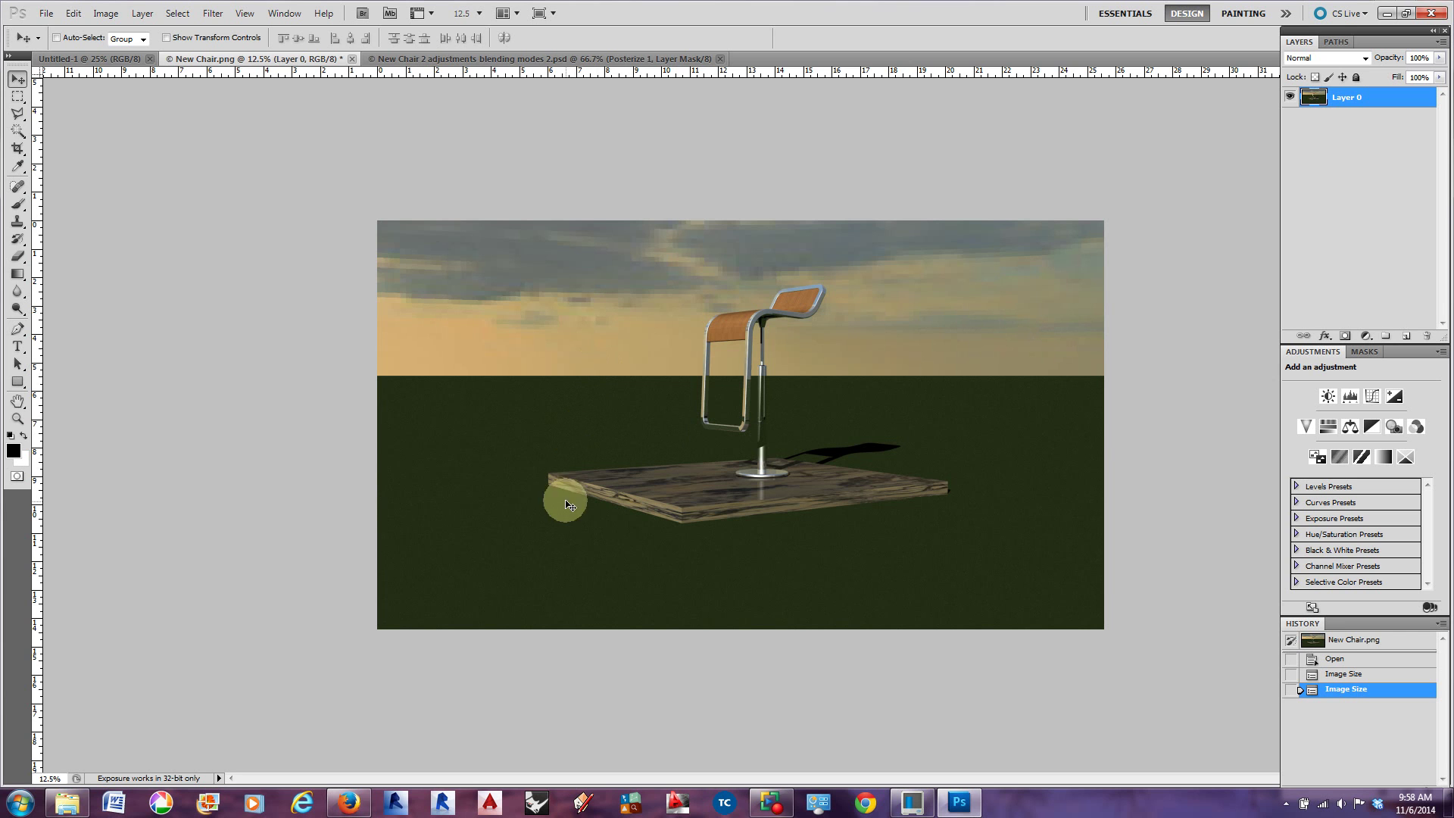
Detach the New Chair 2 adjustments document into its own window and make the New Chair image active again
drag(502, 57, 871, 817)
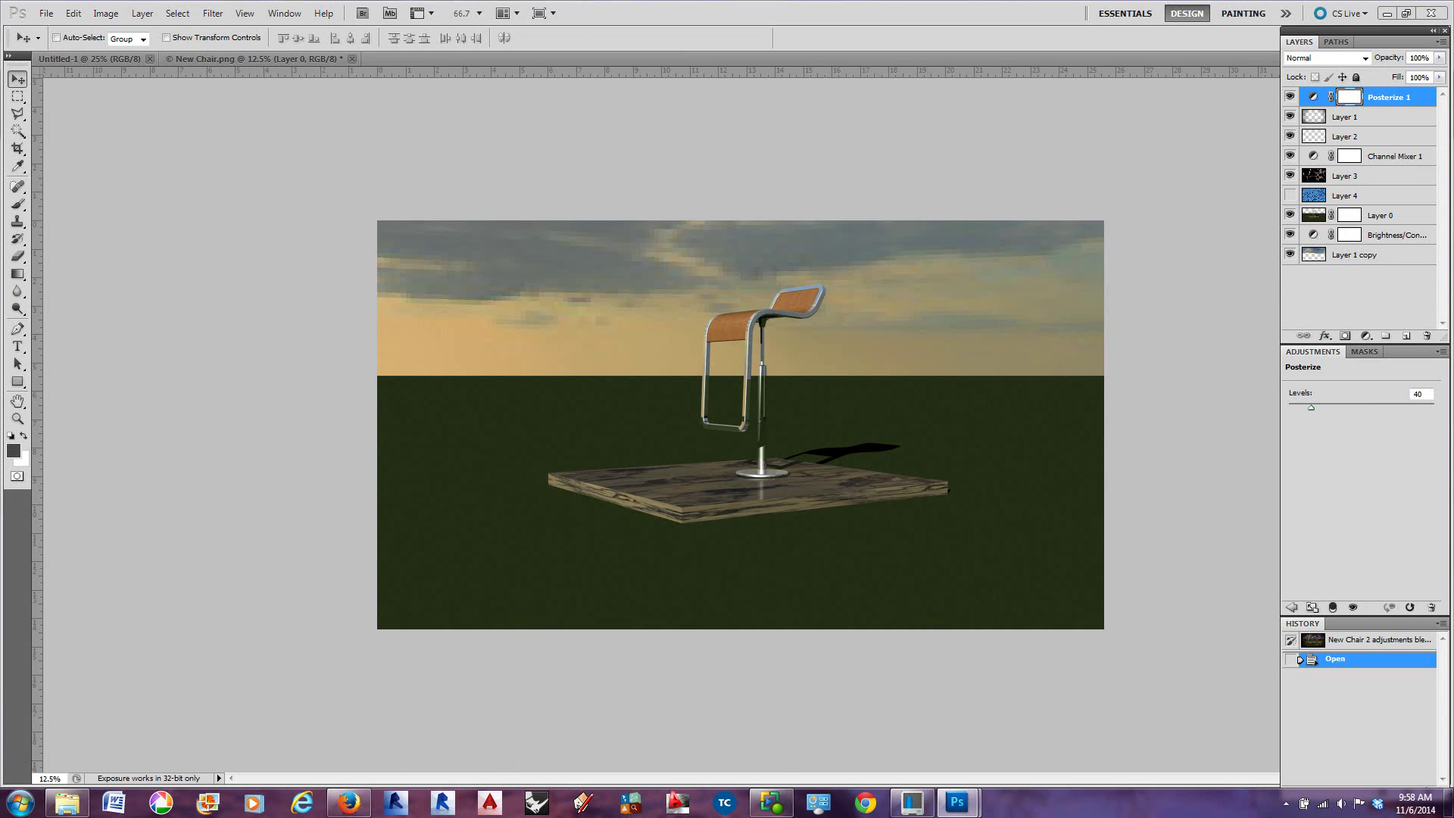
click(1088, 625)
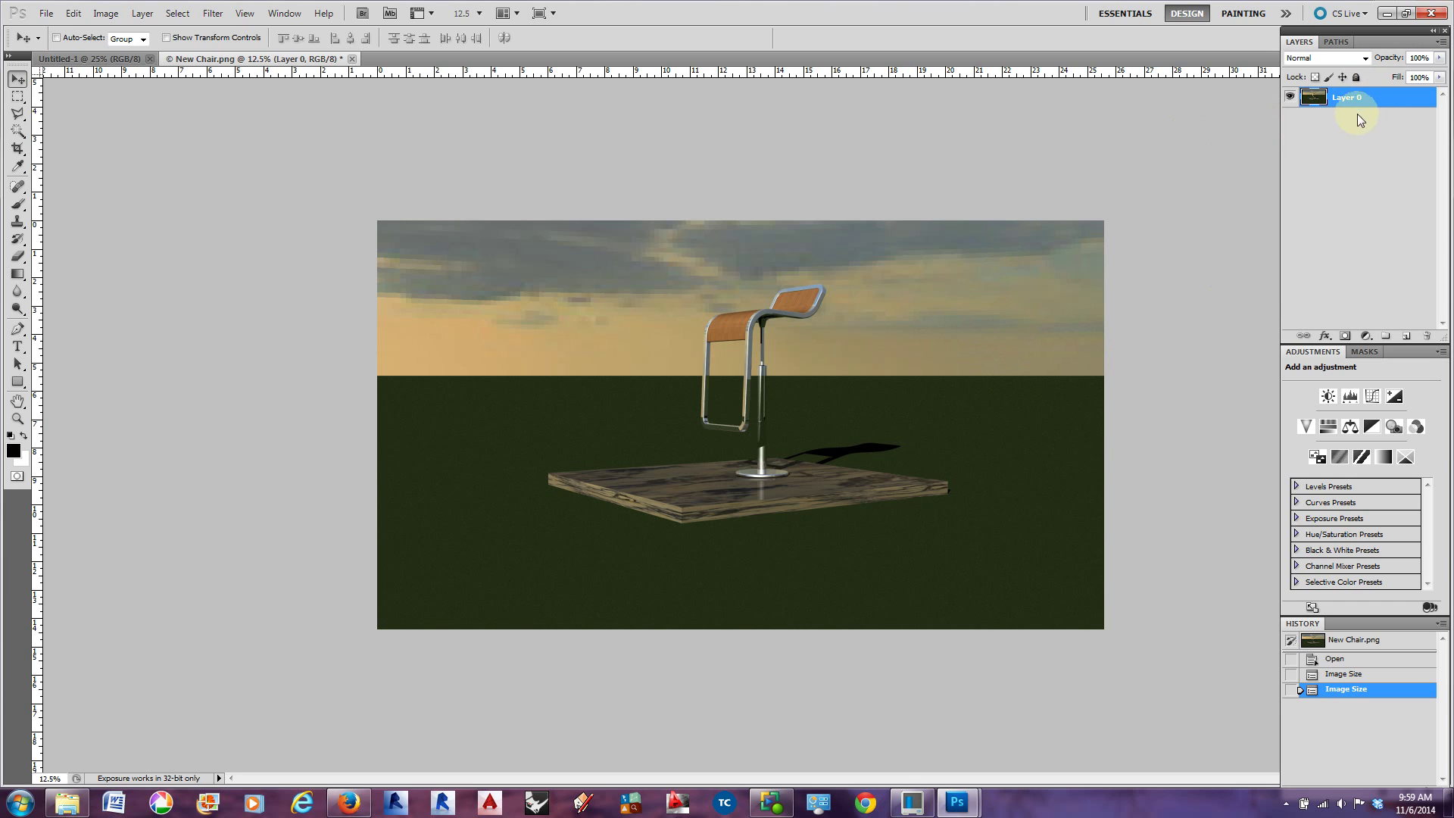
Look over Layer 0's layer commands and its Layer Style blending options without applying any
drag(1338, 106, 1384, 103)
right_click(1374, 98)
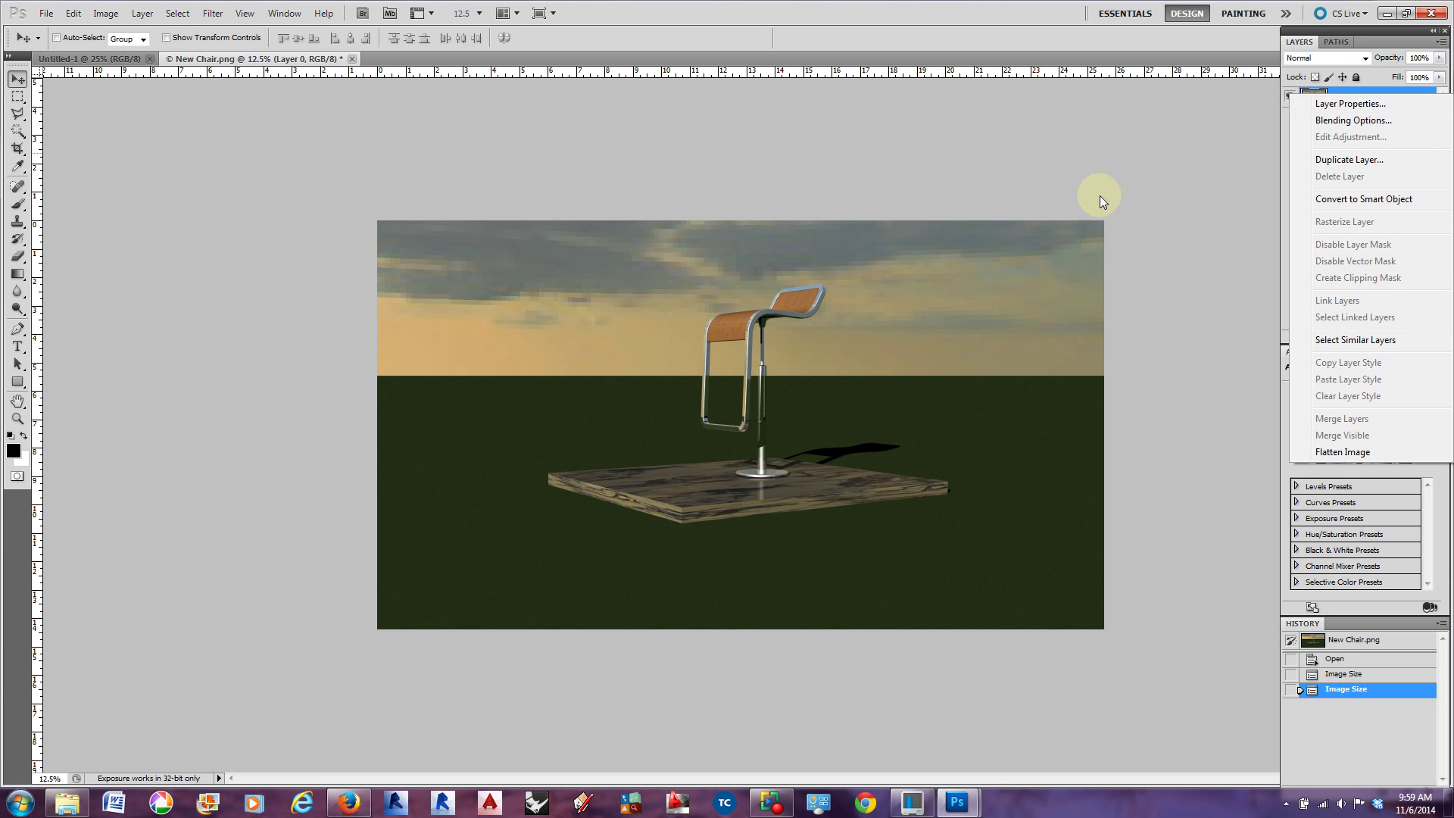
click(1350, 90)
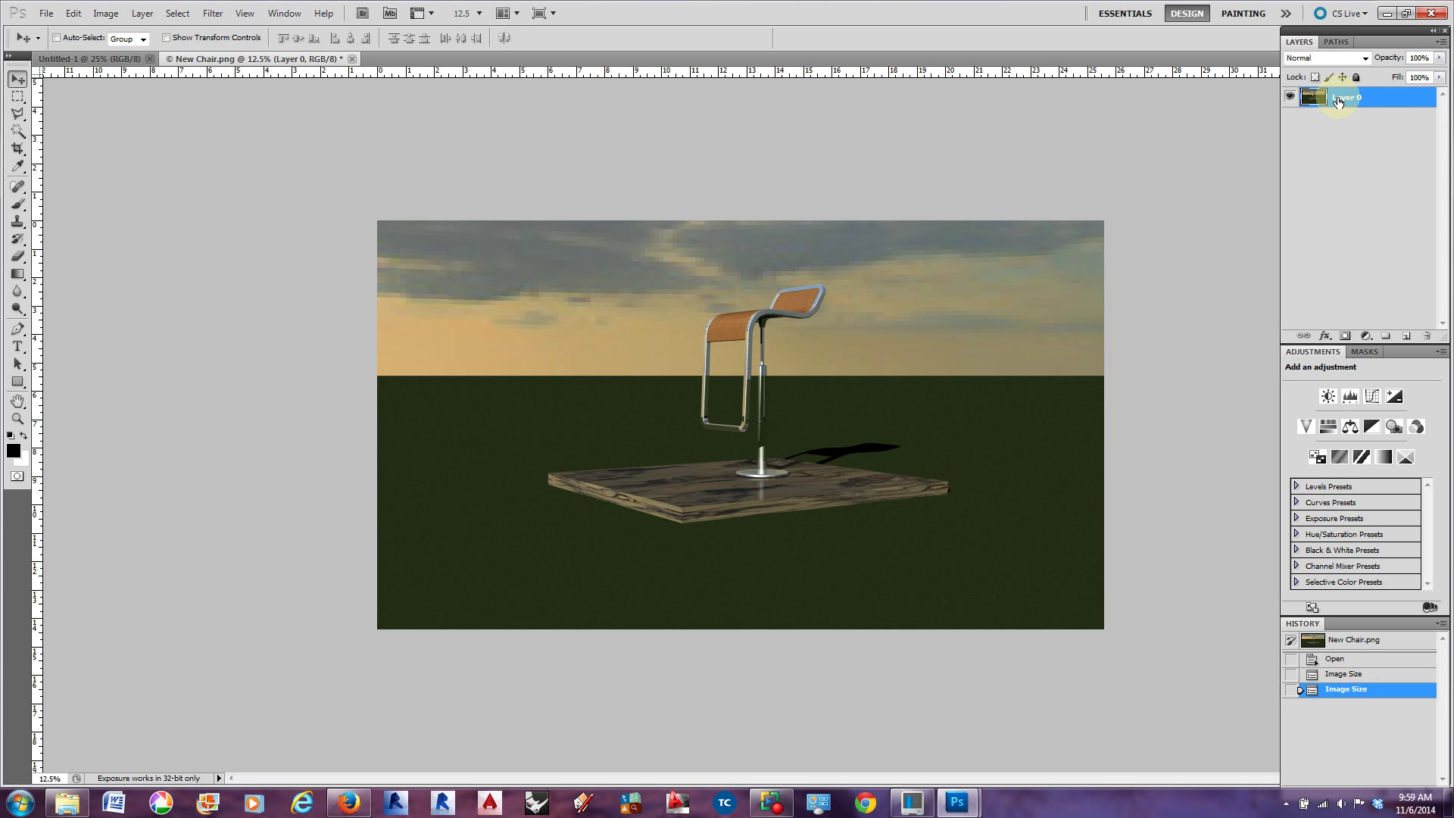
double_click(1389, 91)
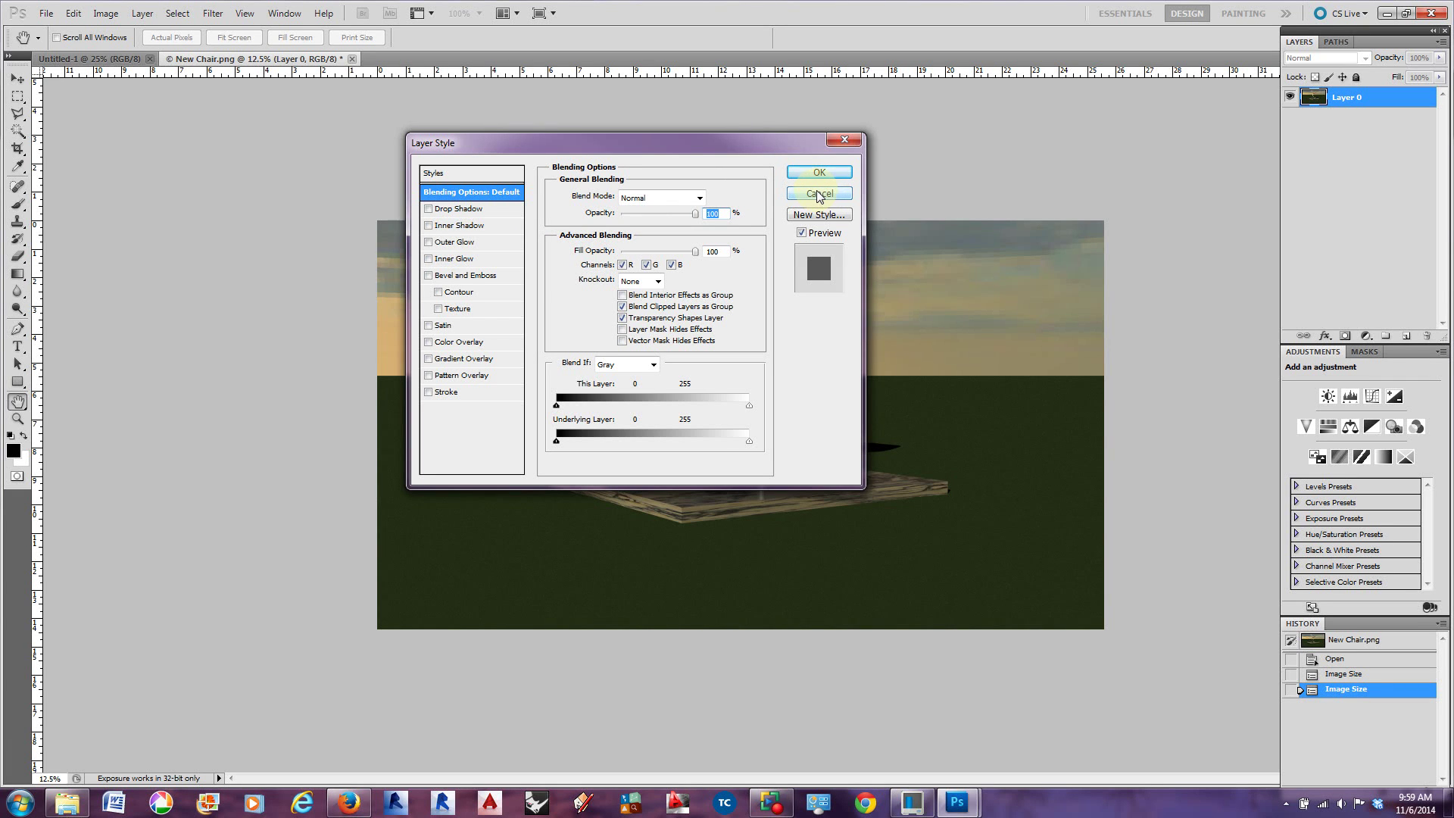
click(807, 194)
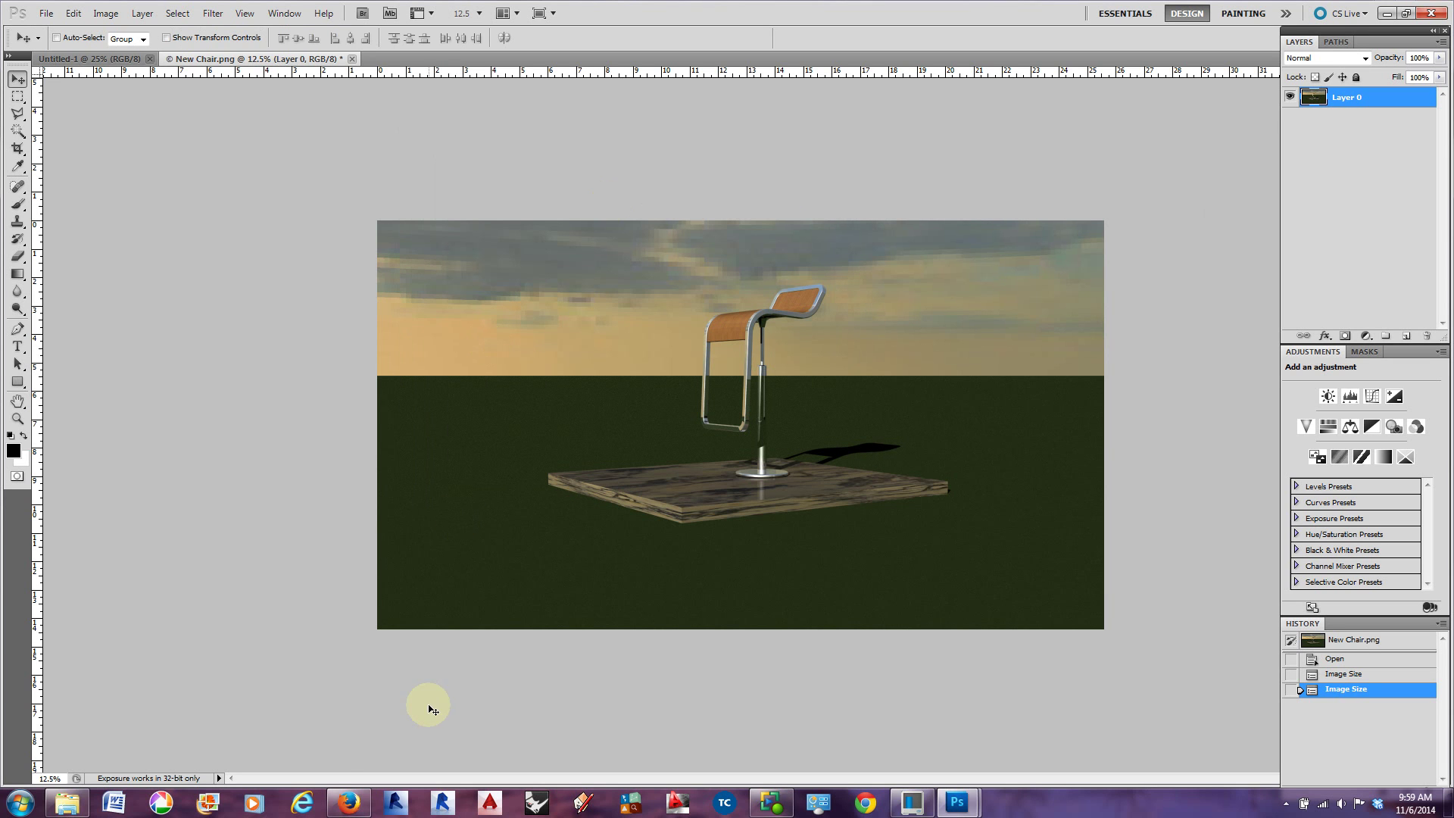
Read the Photoshop Handout PDF's shortcuts, useful tools and concepts from the course's Hand Outs page, and return to Photoshop
click(346, 805)
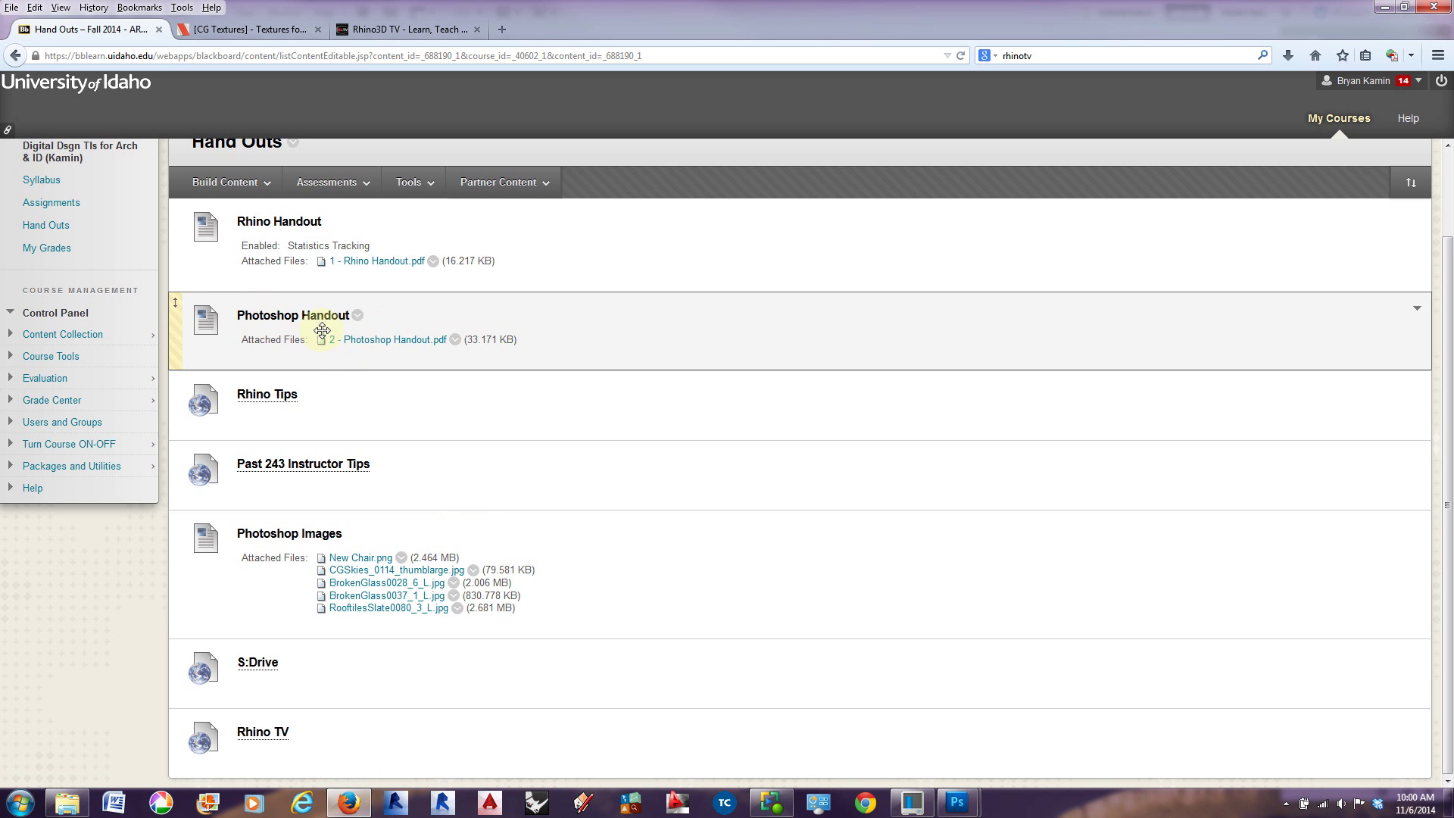
click(368, 344)
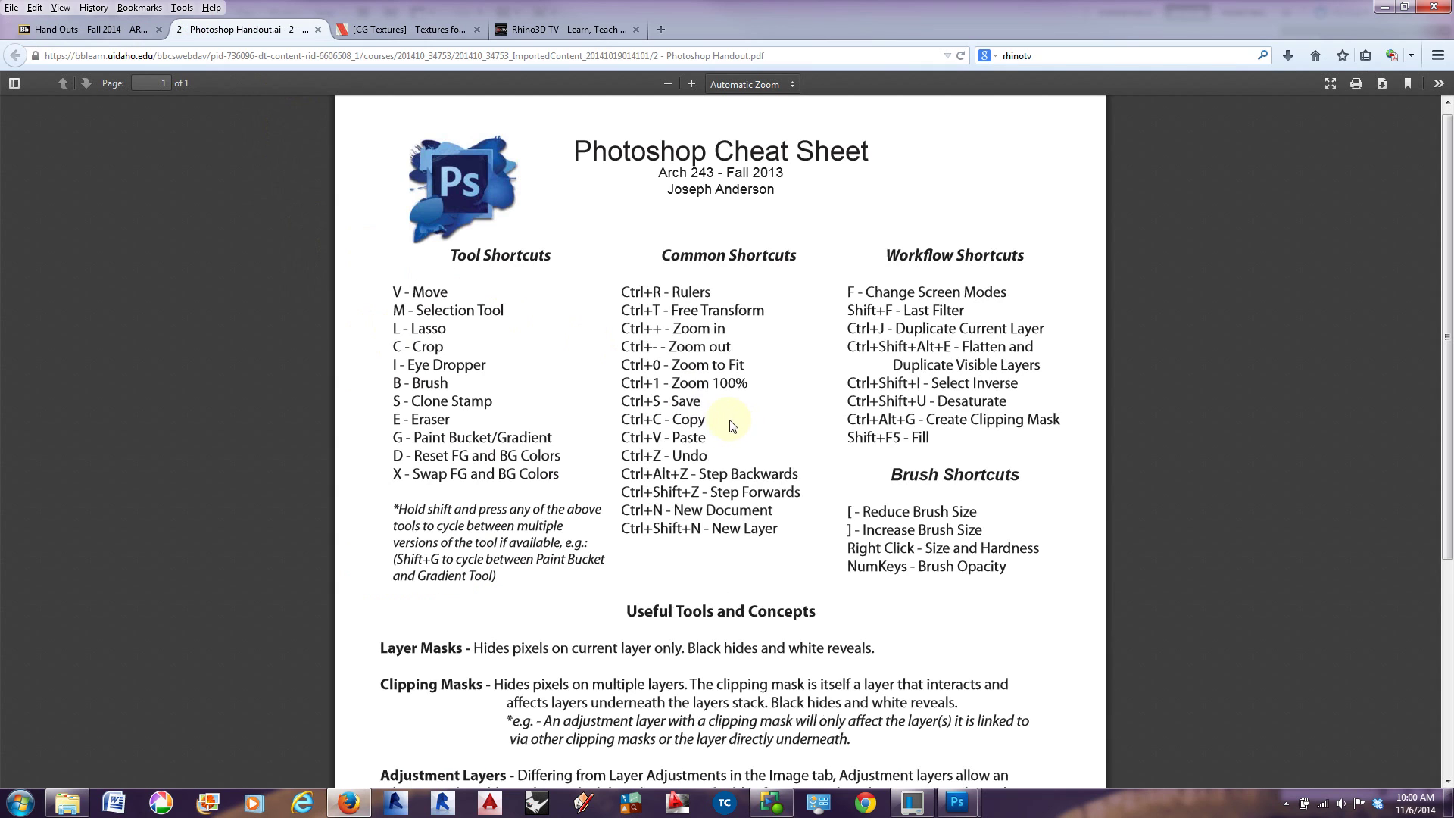
scroll(729, 480, down, 3)
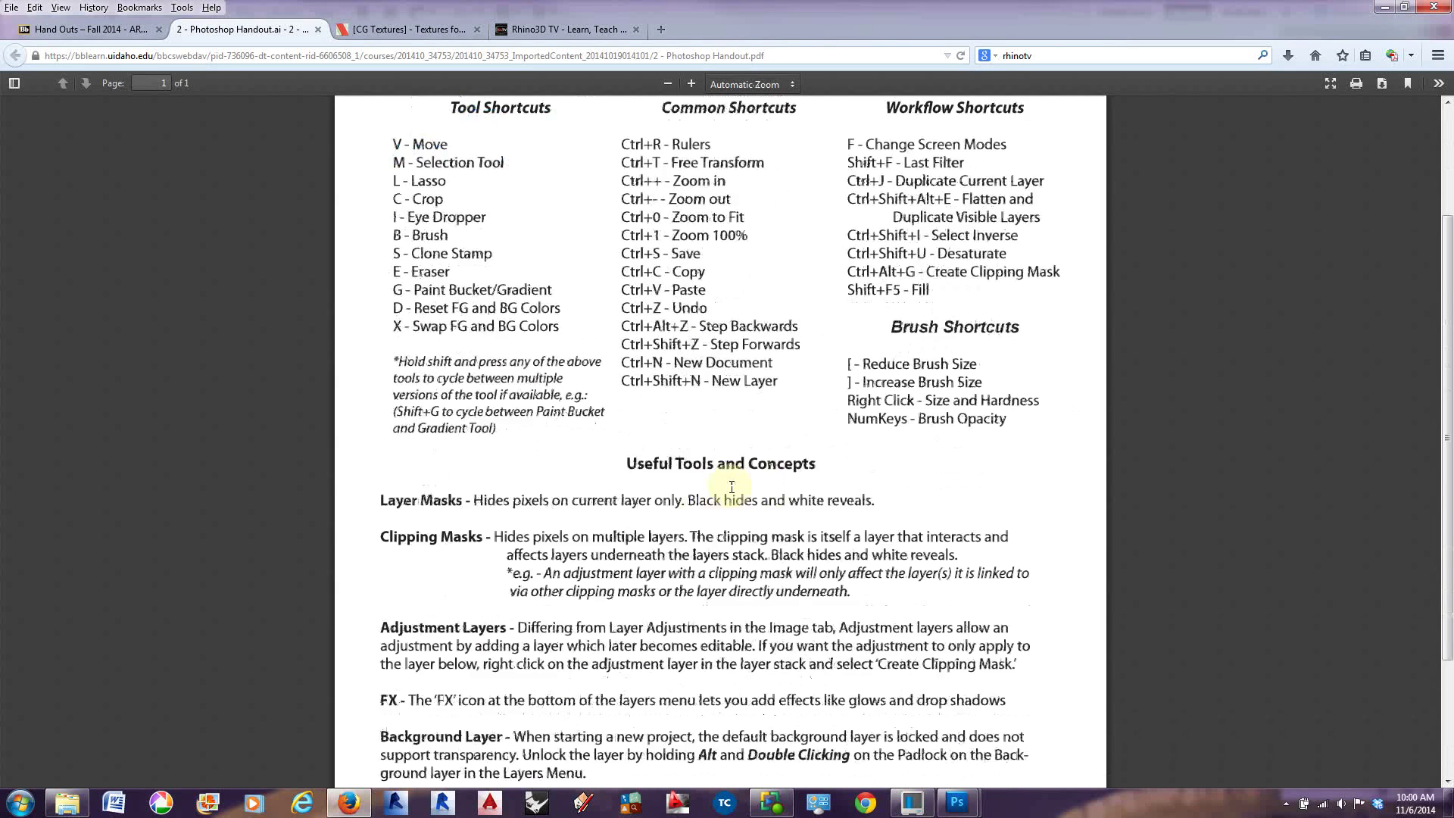
scroll(728, 481, up, 3)
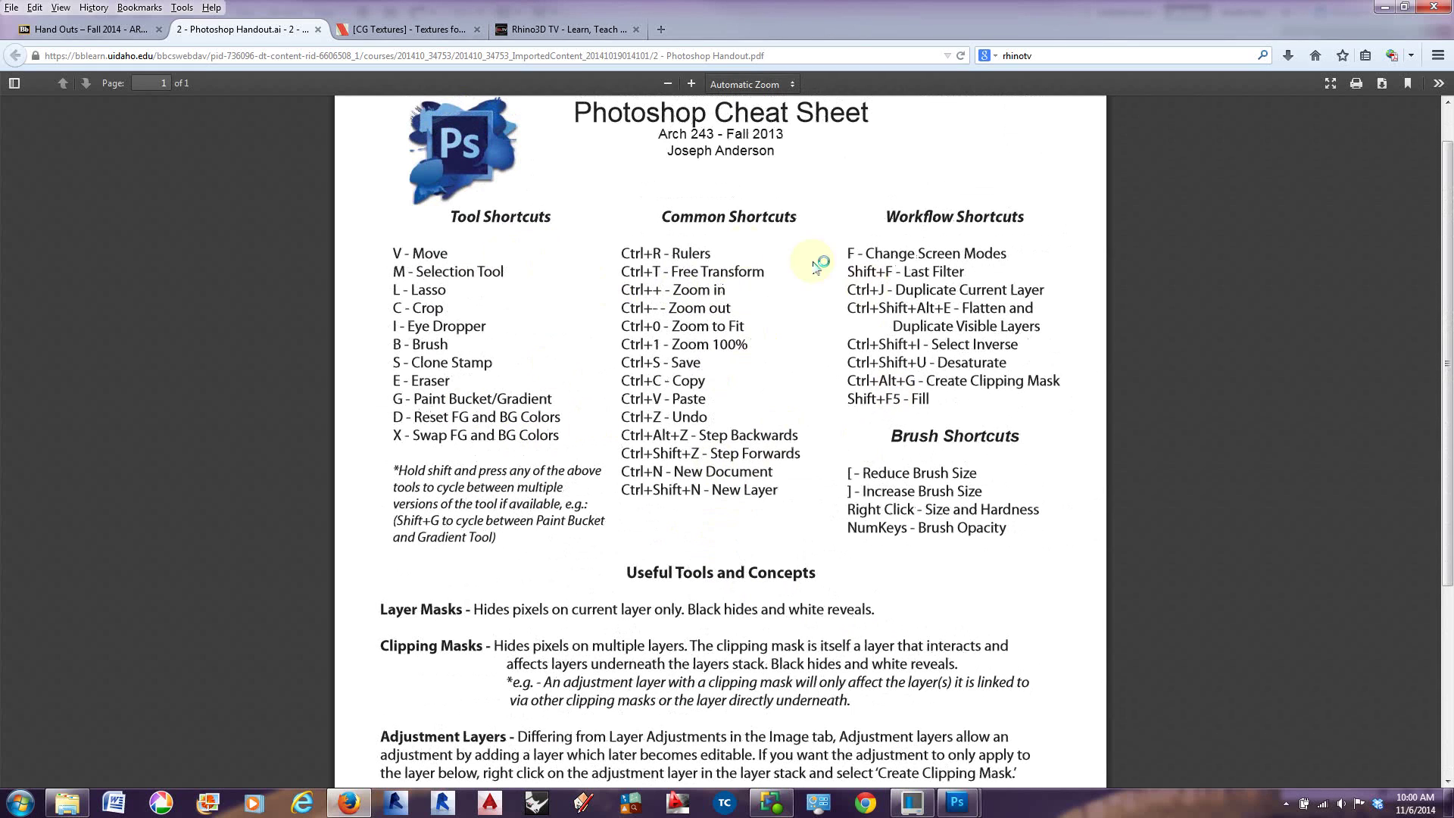
scroll(742, 469, down, 3)
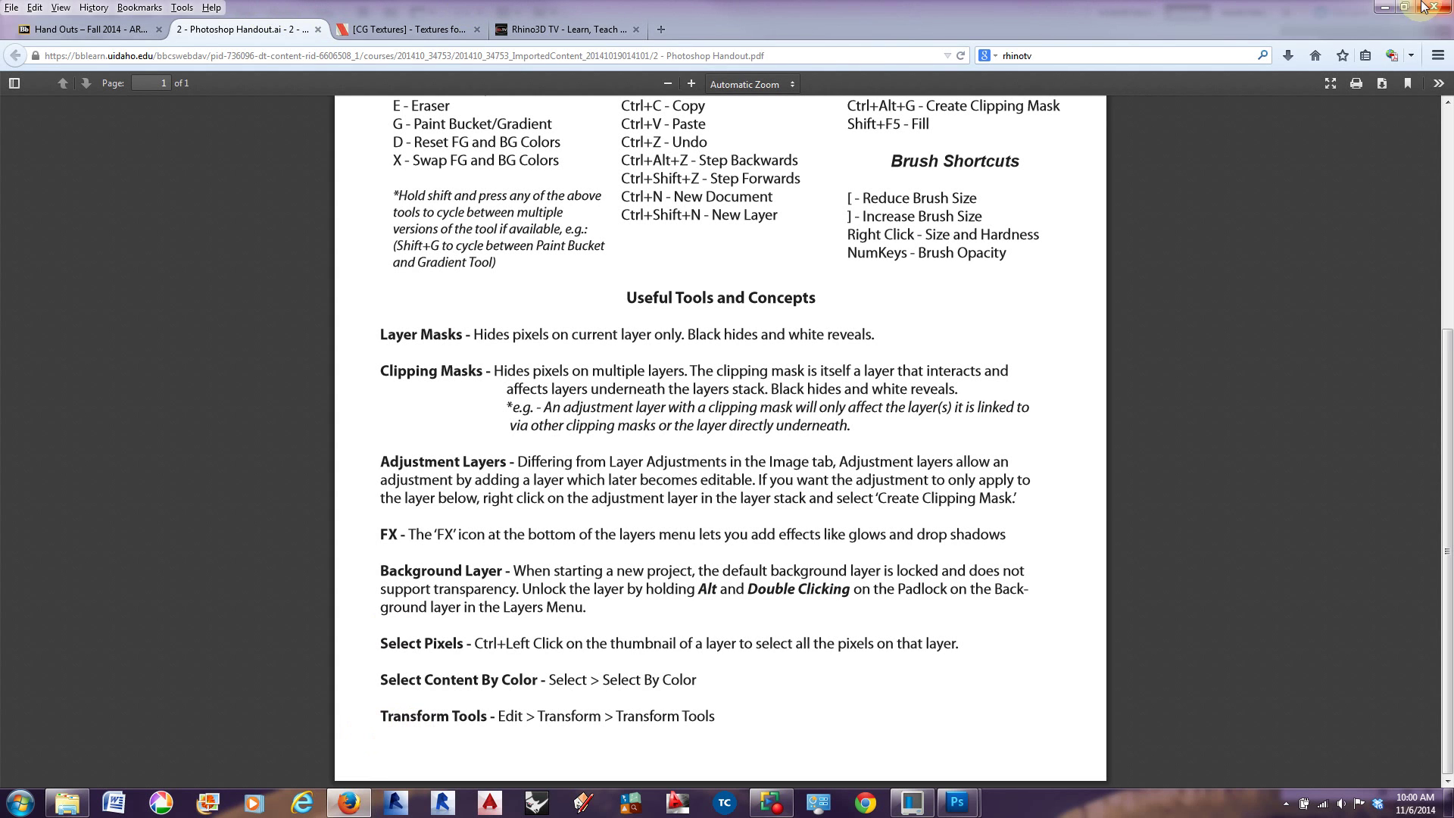
click(1383, 11)
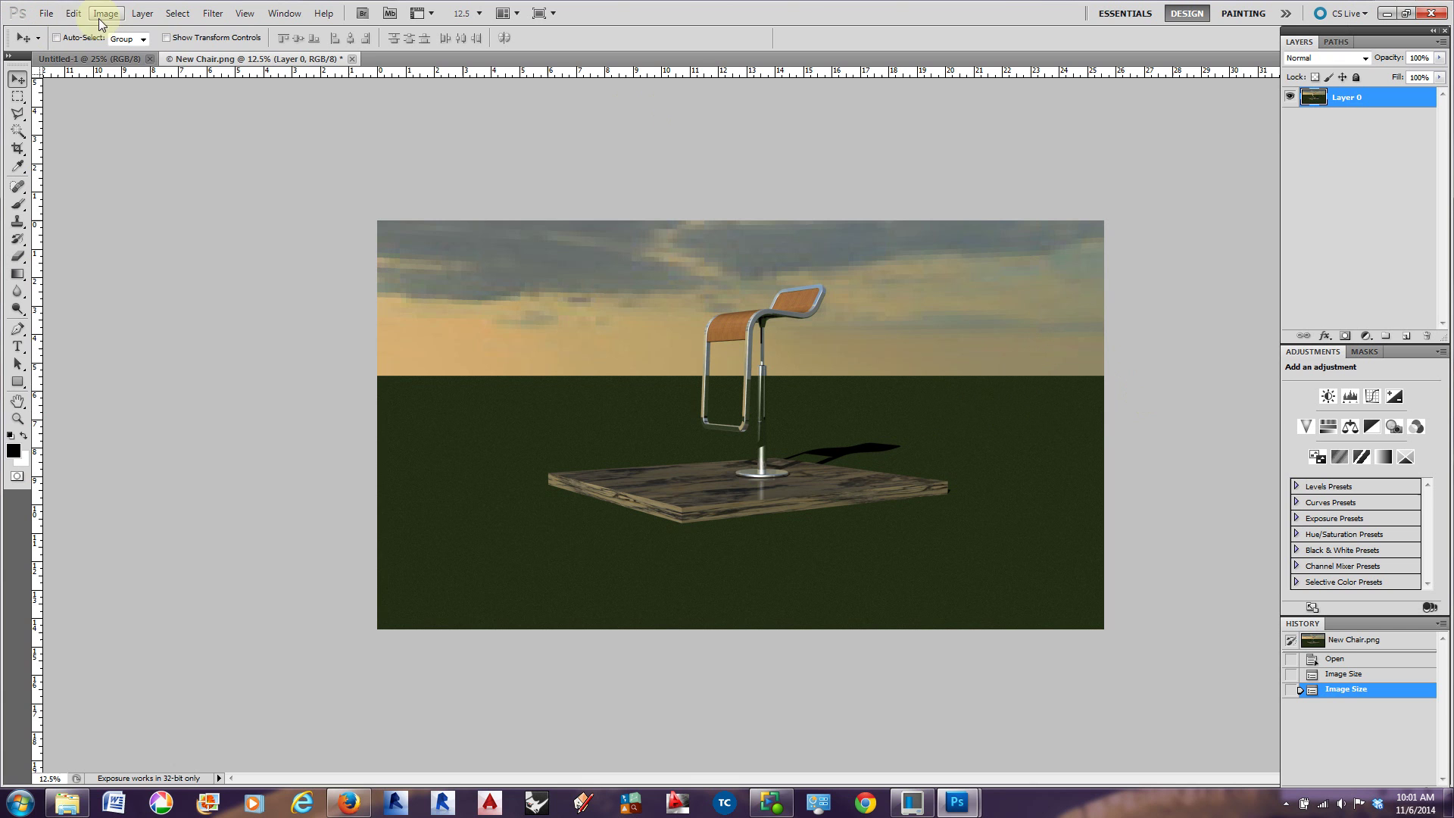
click(72, 16)
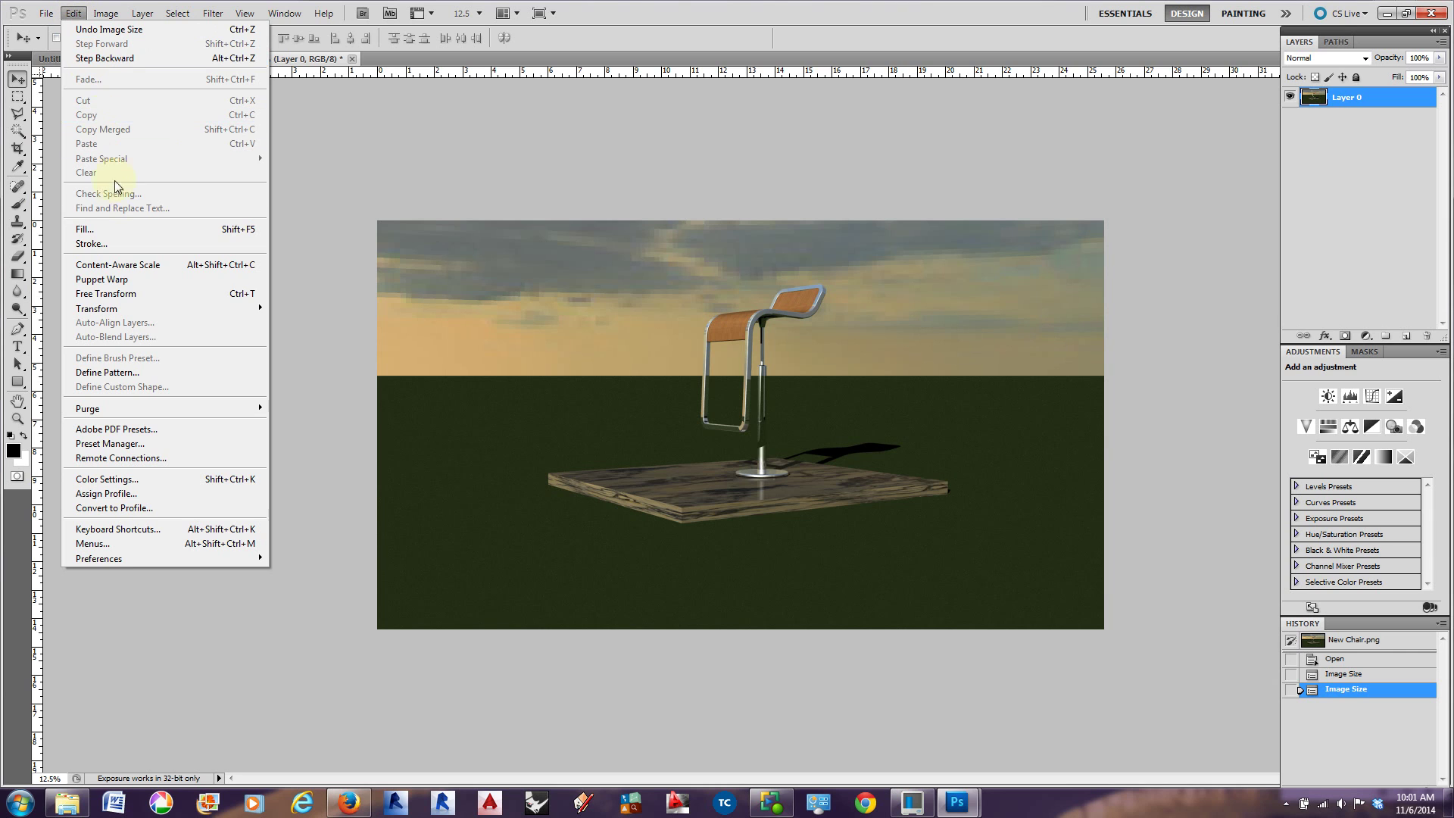
mouse_move(144, 311)
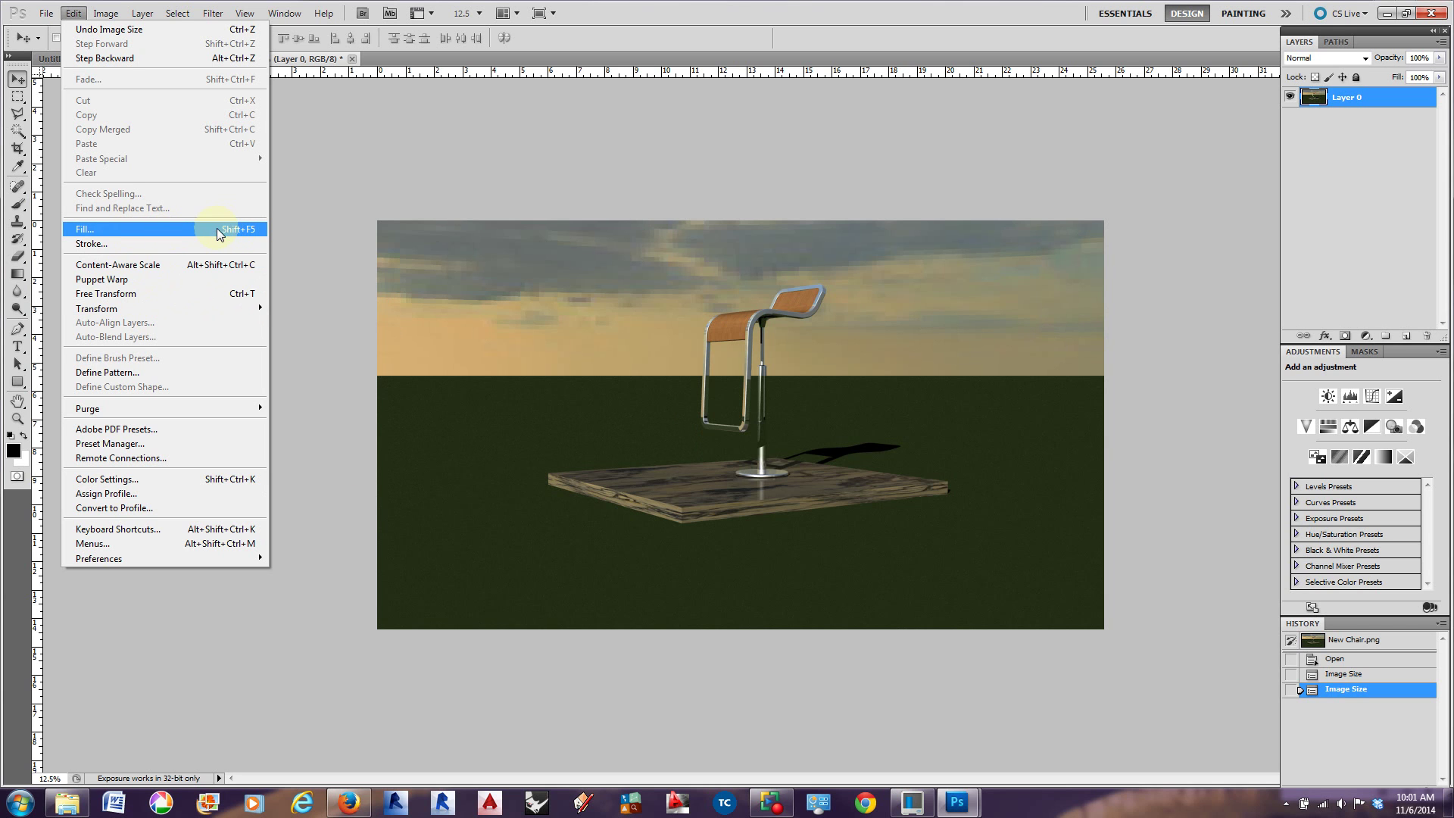
mouse_move(196, 310)
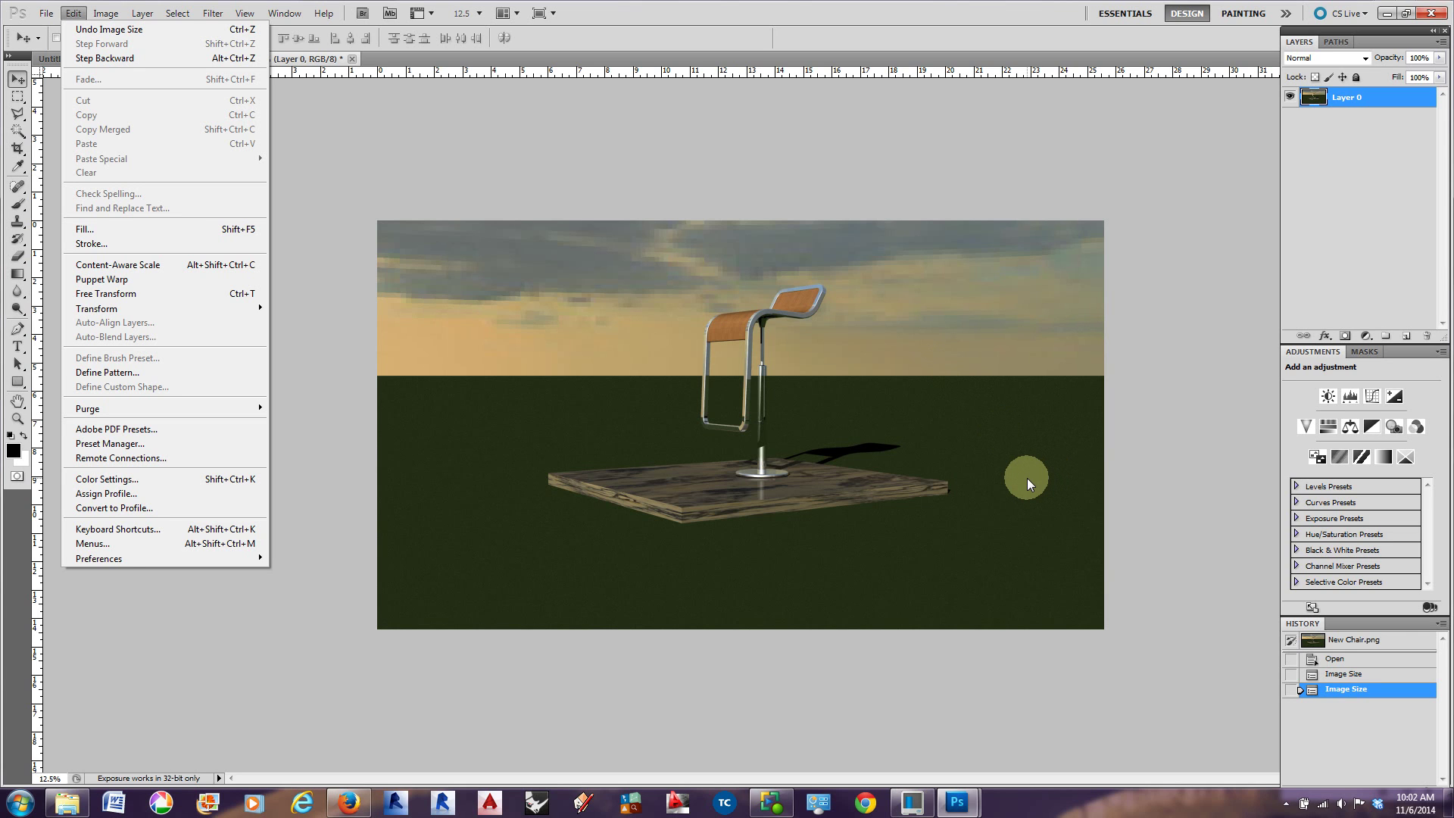
mouse_move(106, 15)
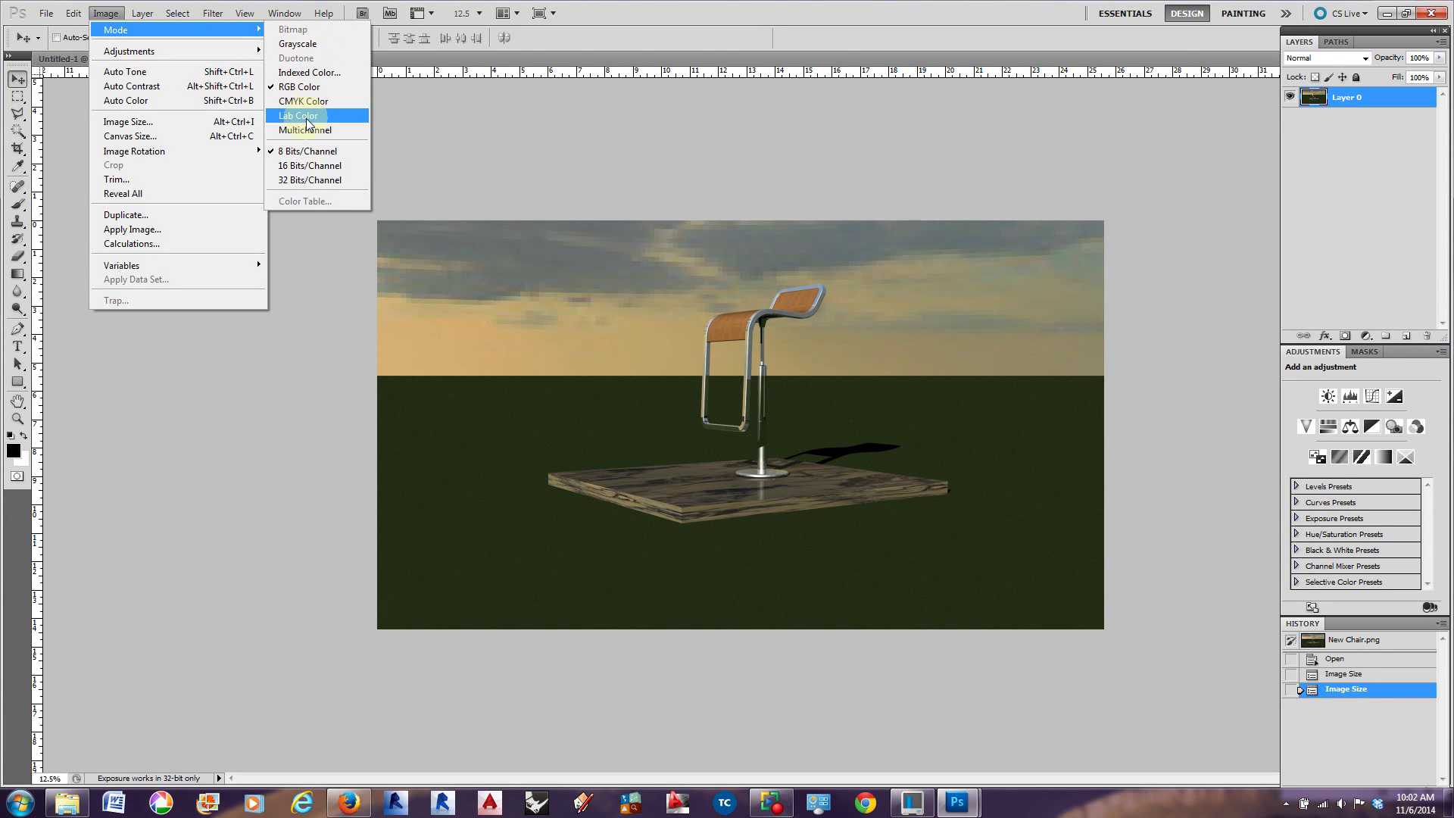
mouse_move(235, 51)
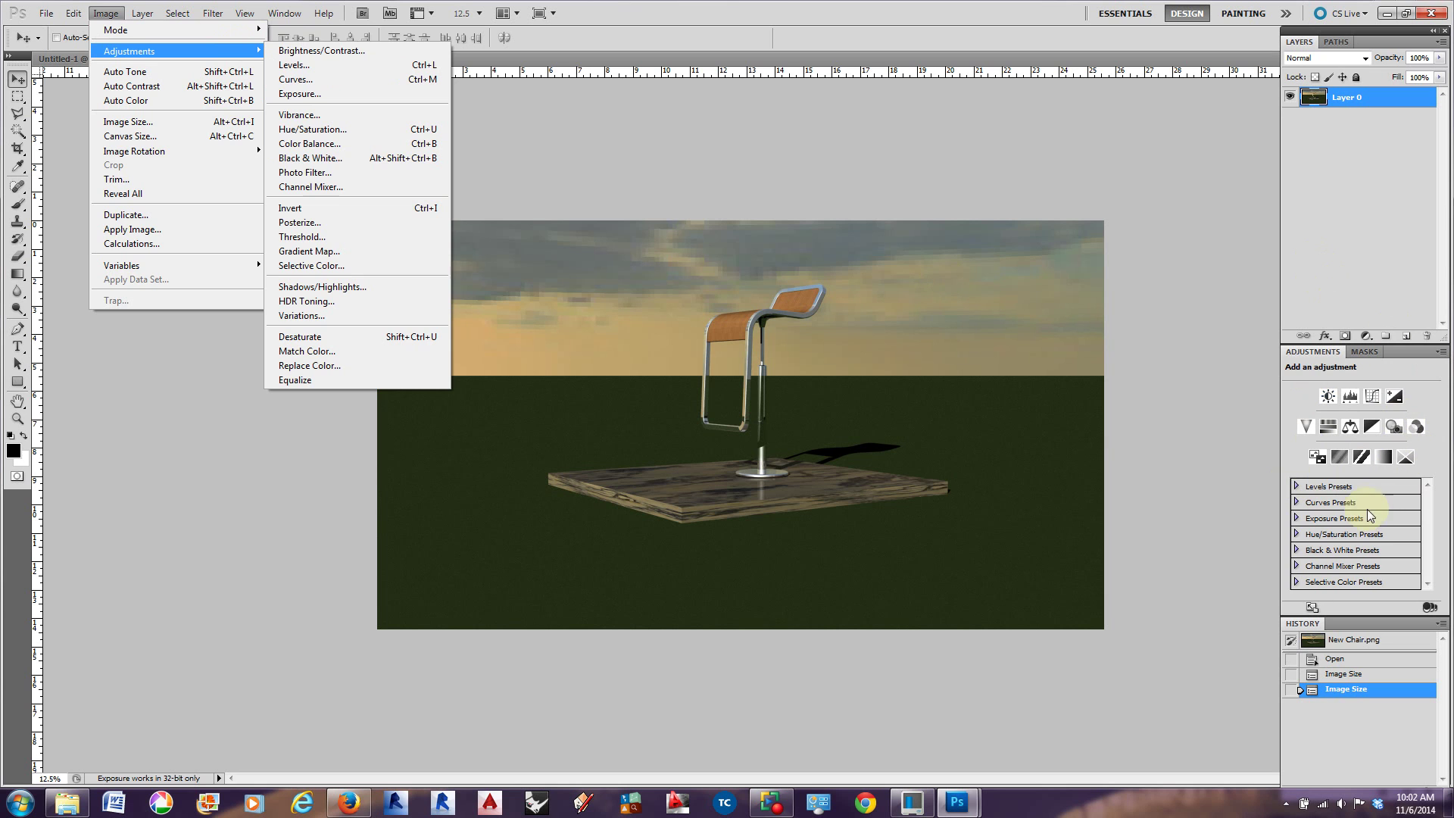
mouse_move(280, 14)
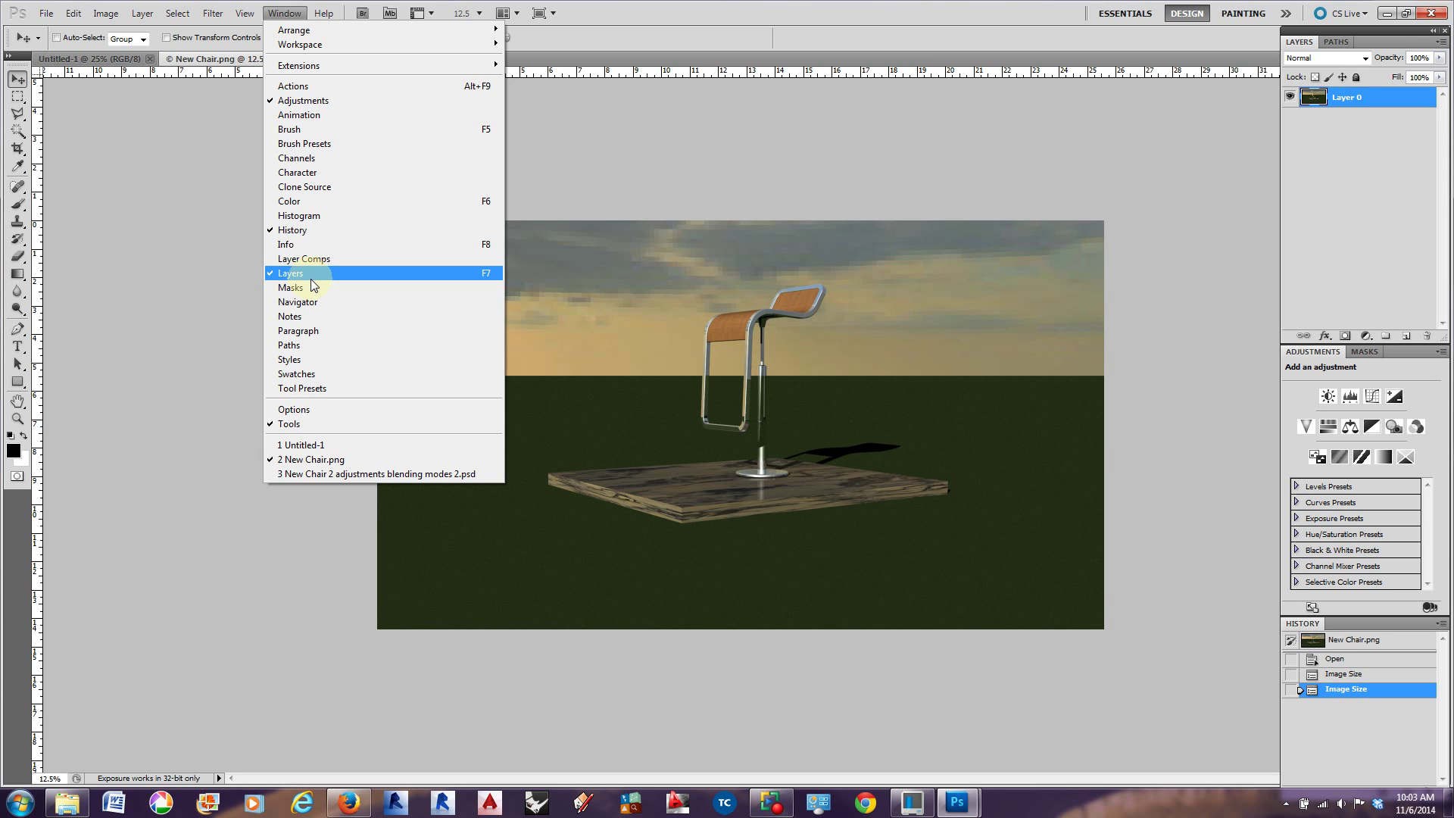
Start an HDR Toning adjustment on the New Chair image, accept flattening the document, and move the settings clear of the chair
mouse_move(105, 13)
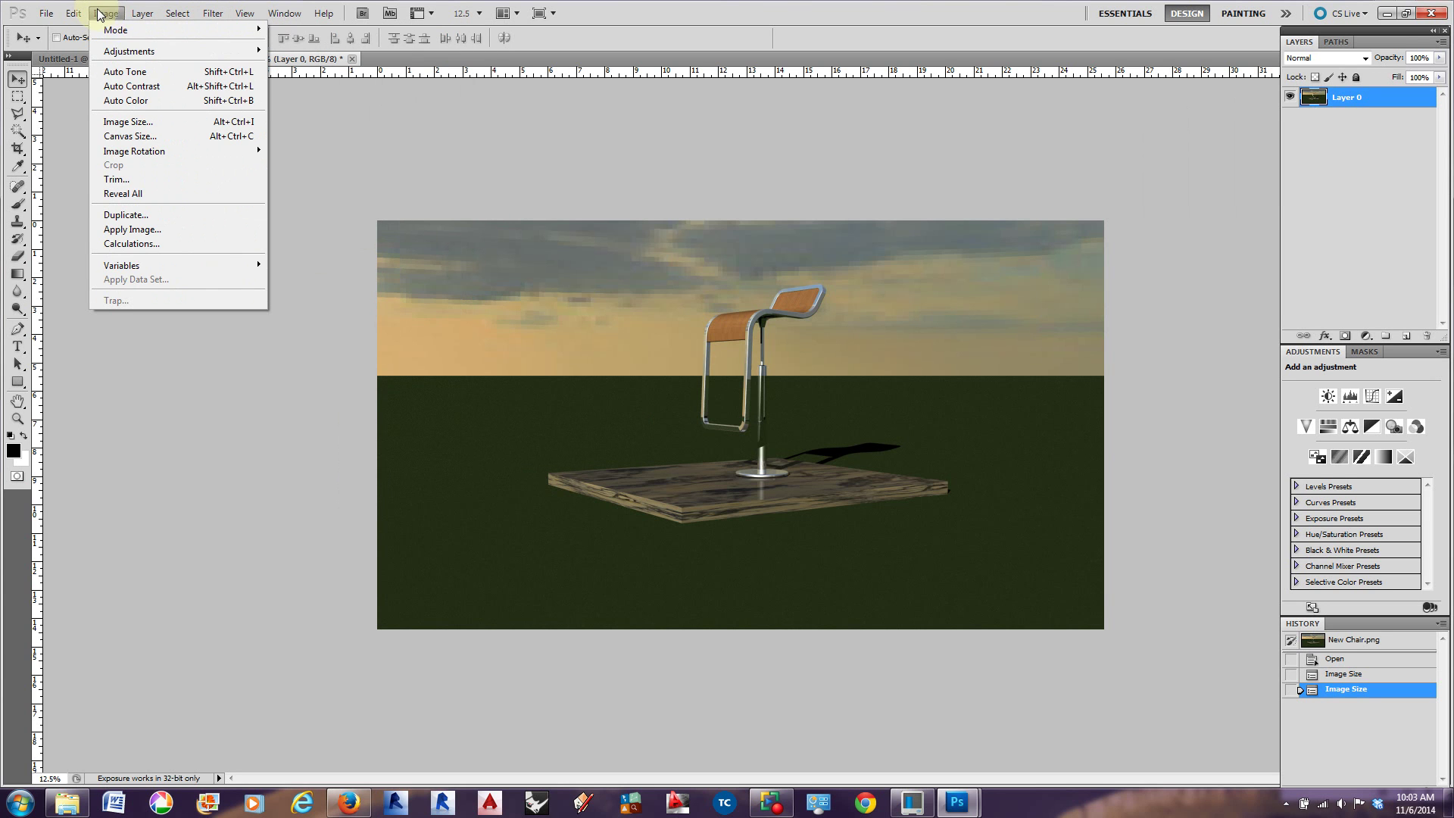
mouse_move(153, 53)
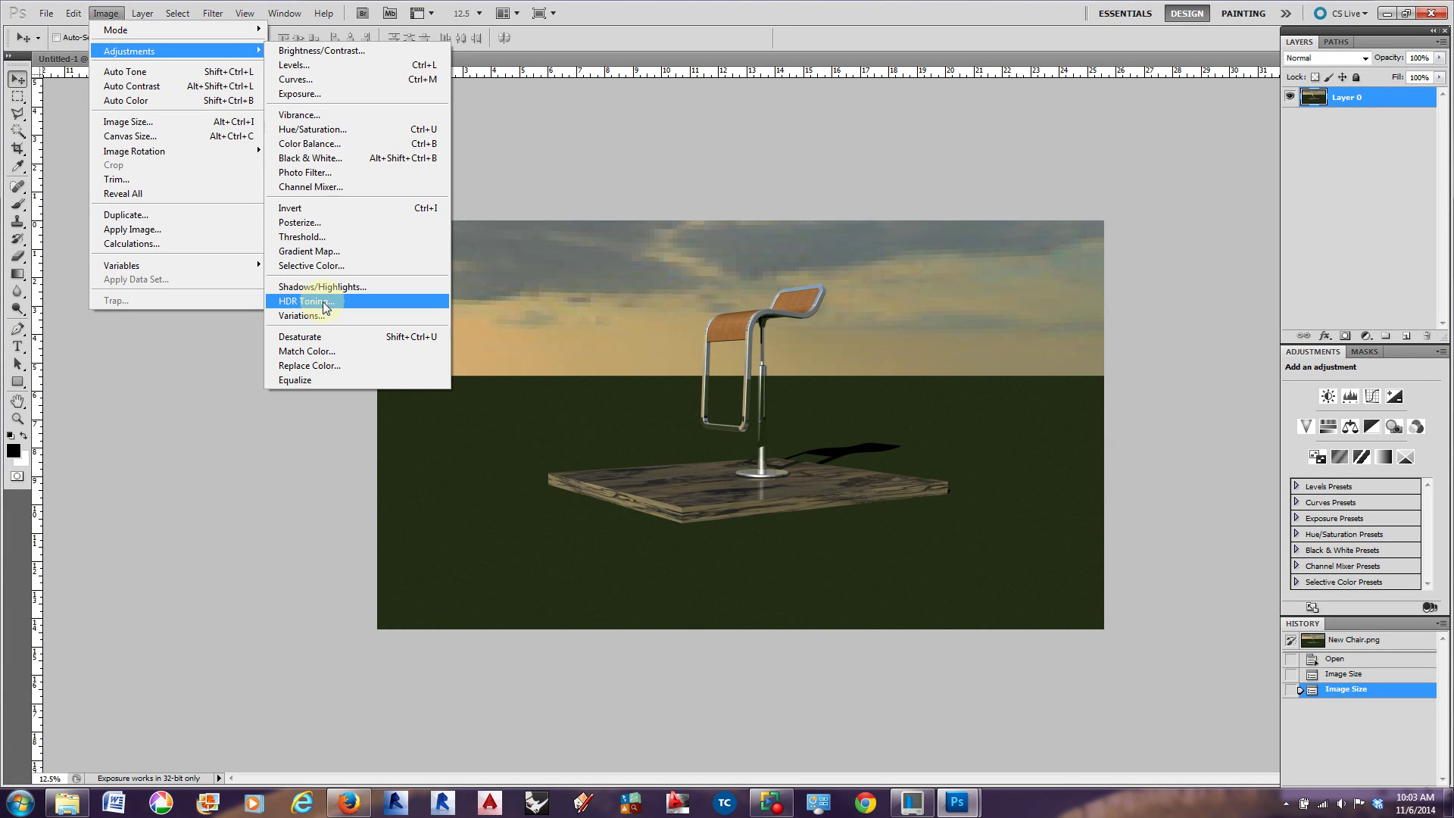
click(323, 306)
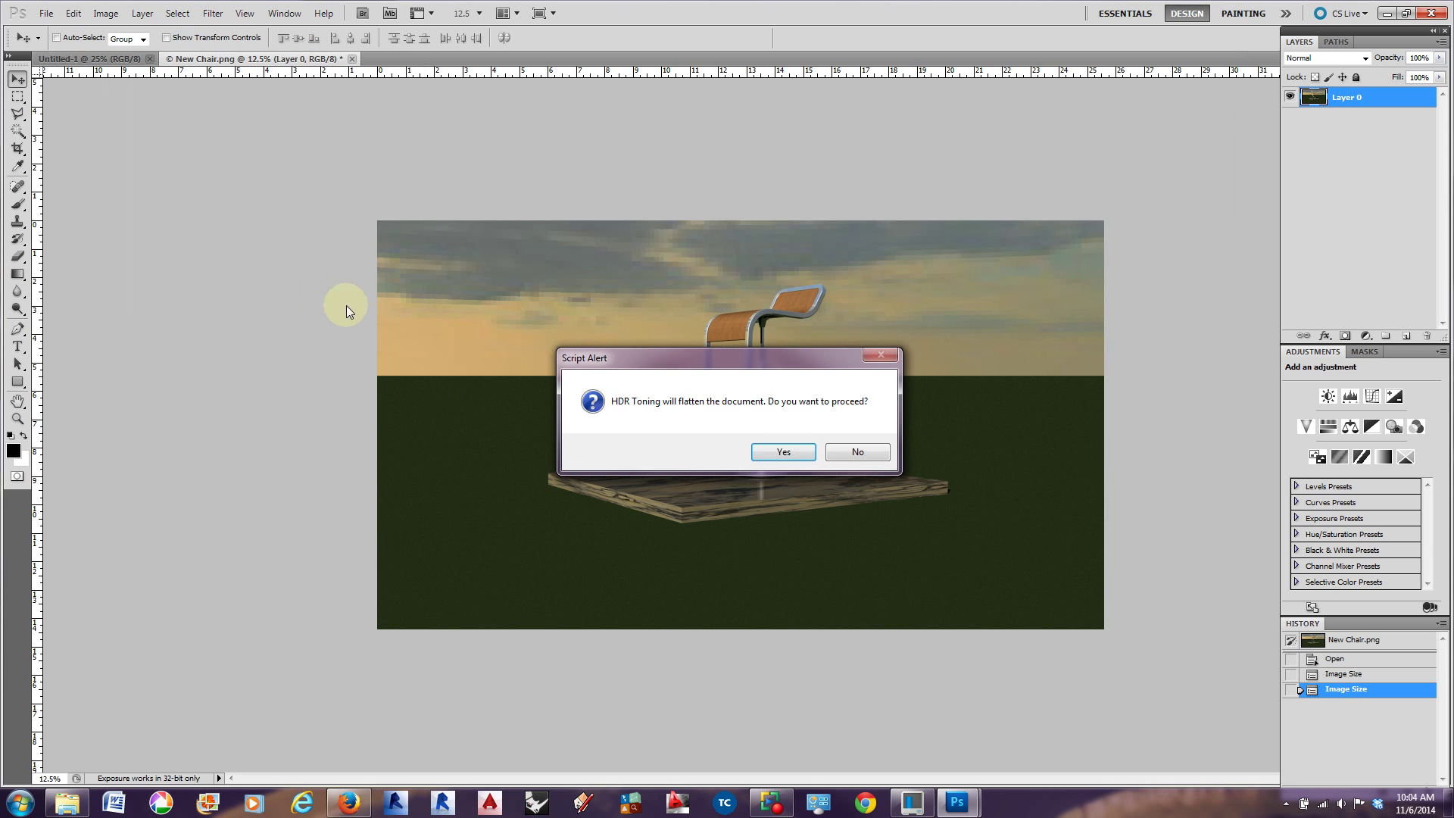
click(787, 451)
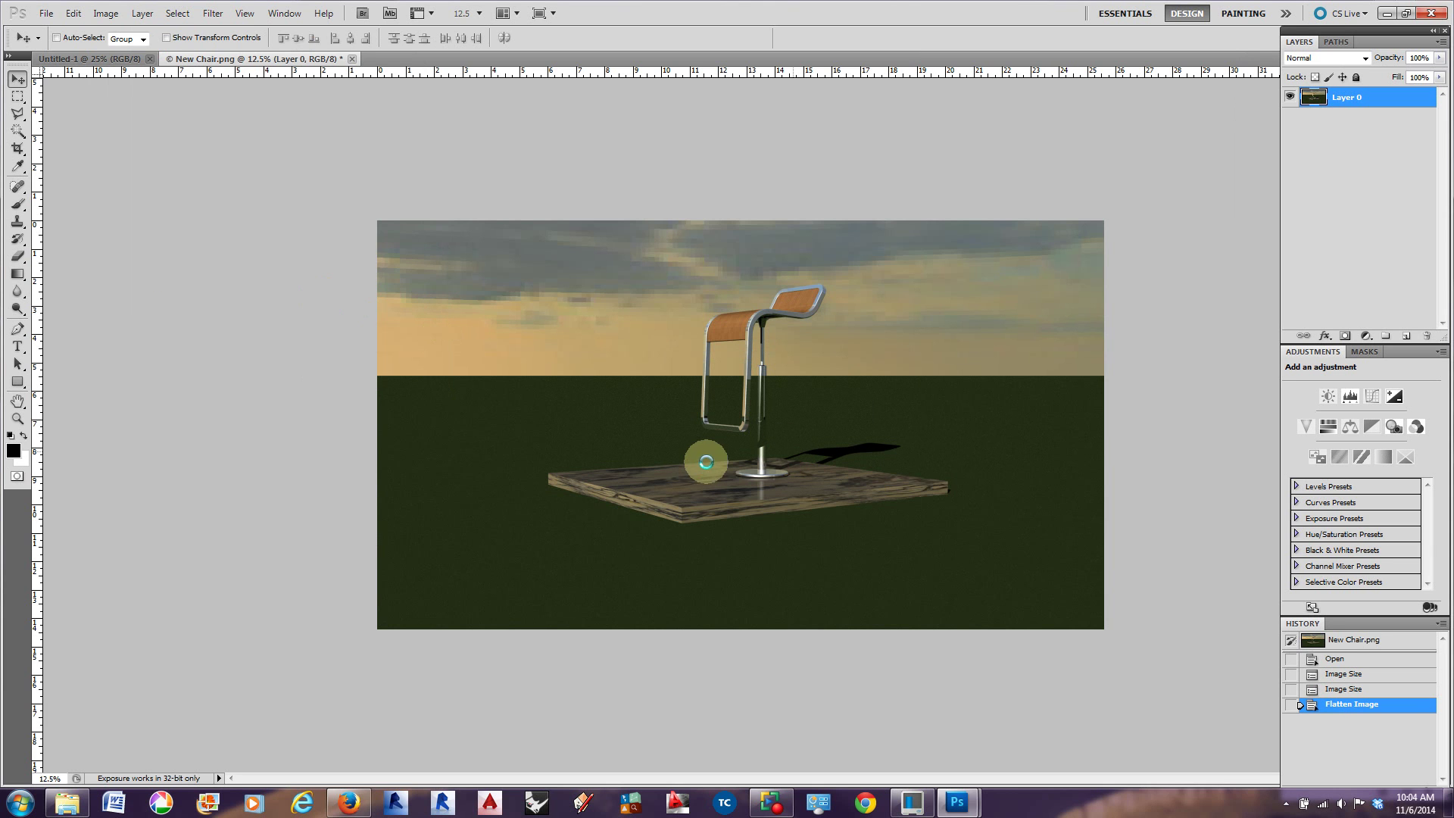
drag(1041, 168, 1109, 101)
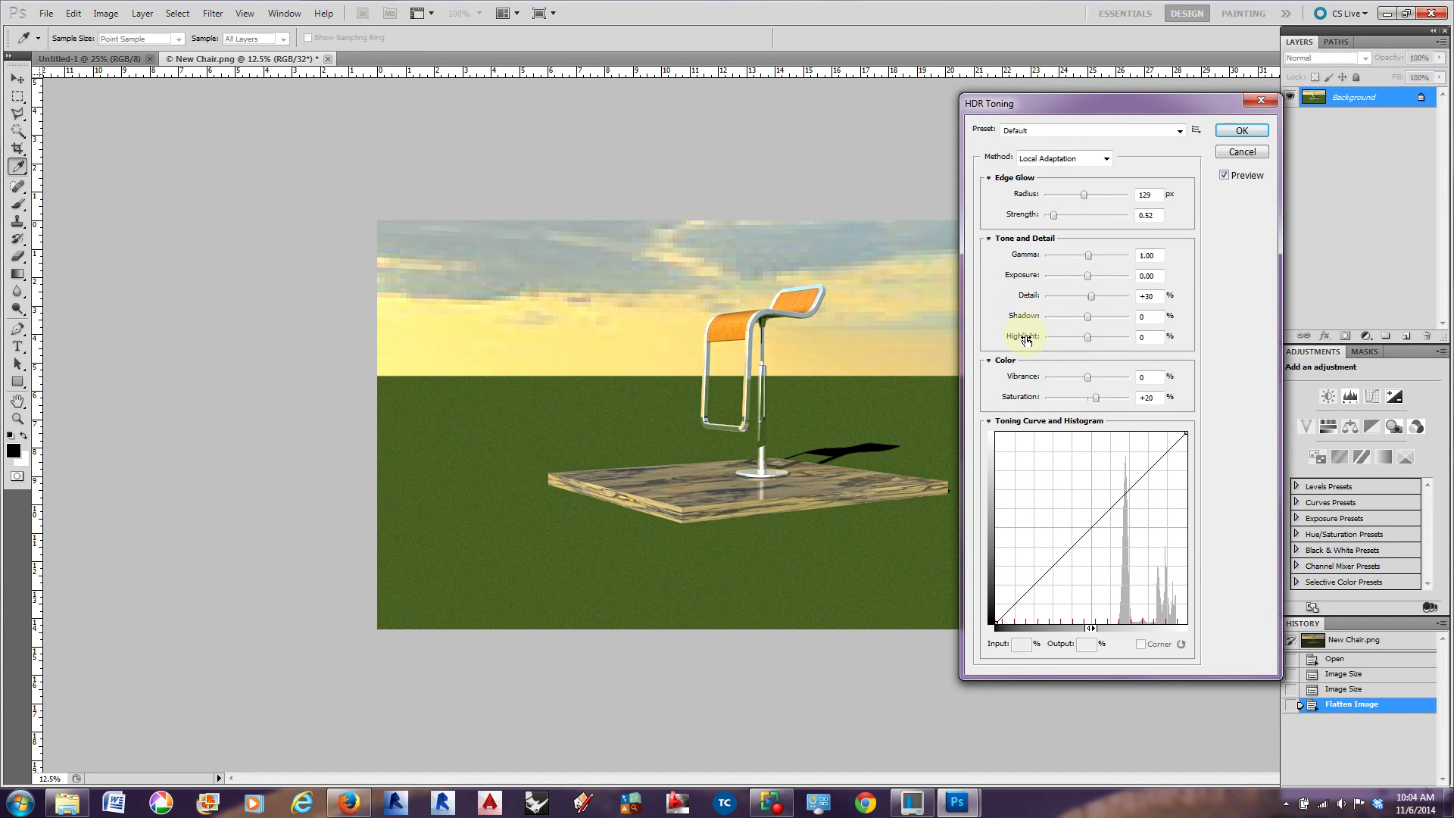
Set the HDR Toning Detail to +73%, Vibrance to +15% and Saturation to +17%, and lower Highlight slightly below zero
click(1091, 299)
click(1097, 297)
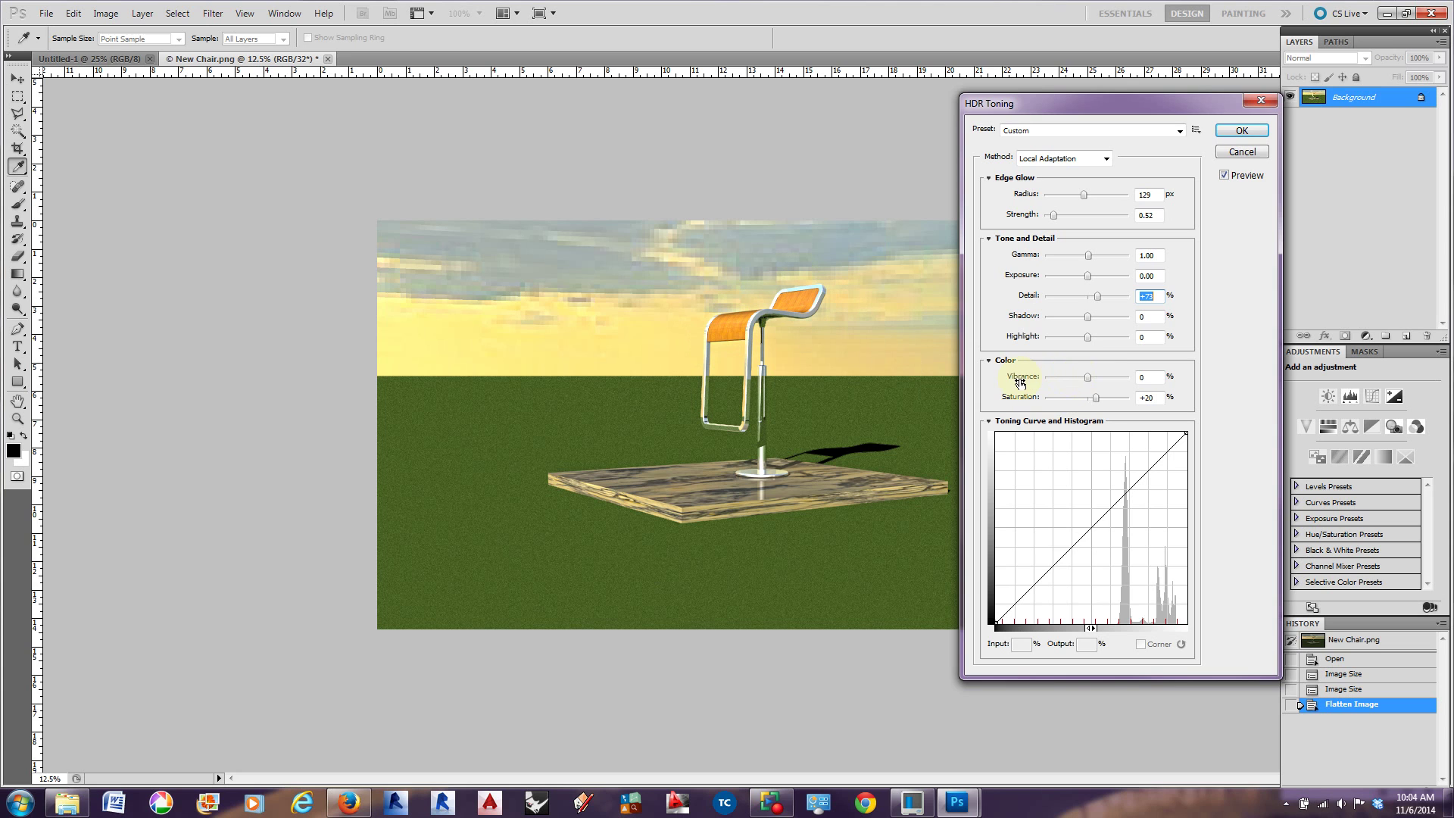
mouse_move(1088, 377)
mouse_down()
mouse_move(1104, 378)
mouse_move(1061, 382)
mouse_move(1096, 375)
mouse_move(1075, 376)
mouse_move(1094, 377)
mouse_move(1087, 402)
mouse_move(1062, 398)
mouse_move(1095, 399)
mouse_up()
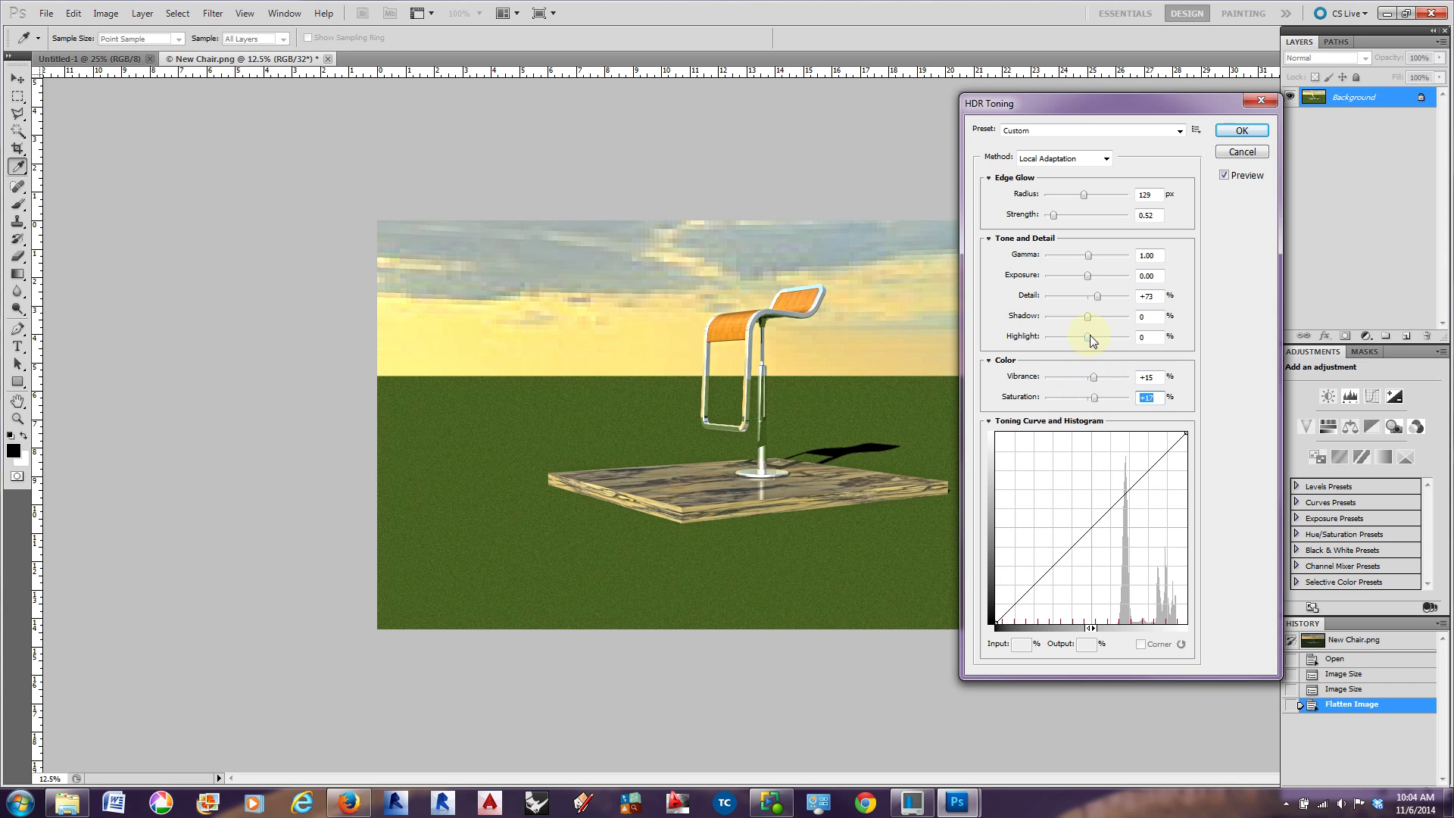
mouse_move(1087, 335)
mouse_down()
mouse_move(1062, 335)
mouse_move(1088, 337)
mouse_up()
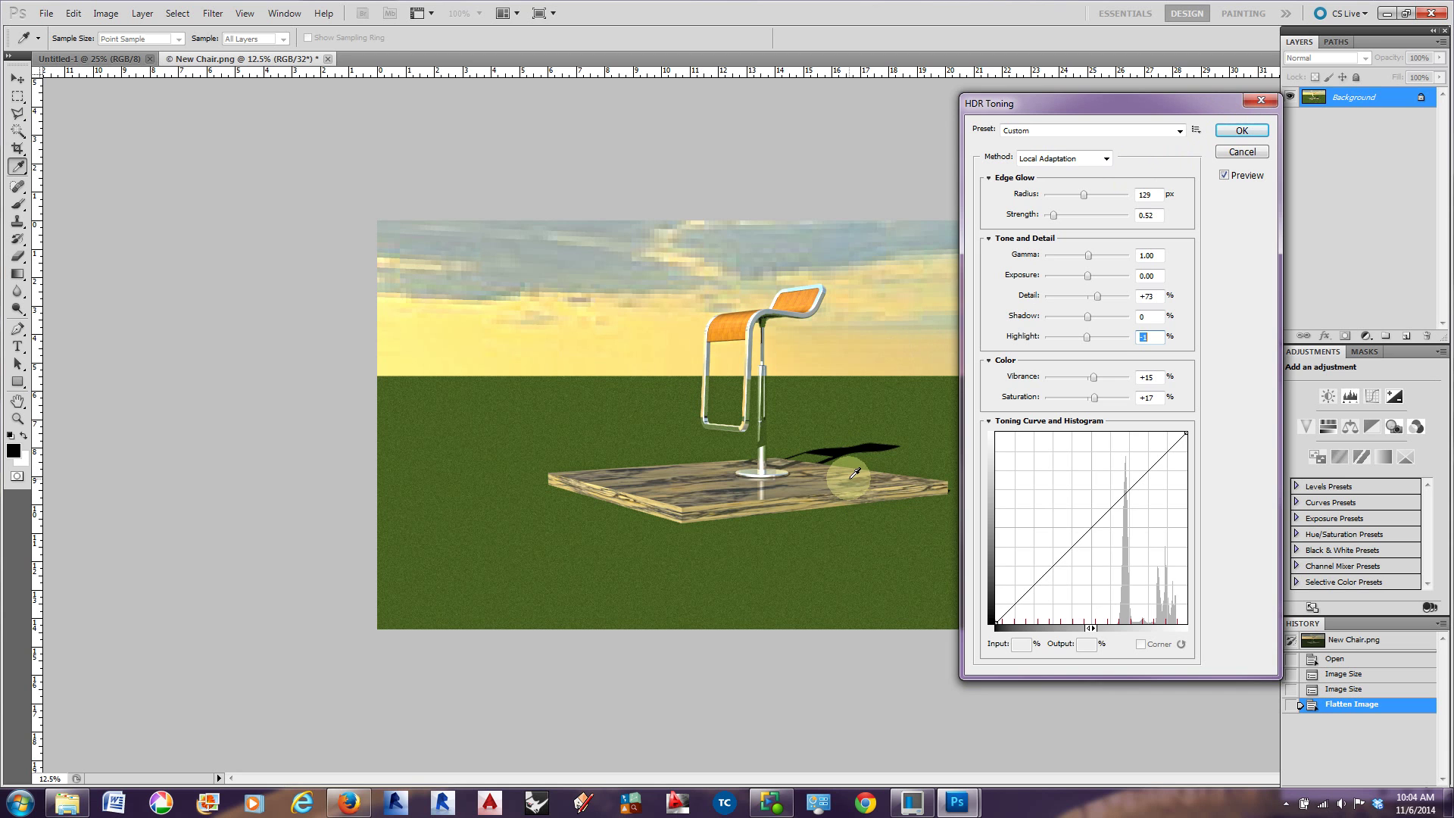
Bend the HDR toning curve by lowering a midtone point and adding a highlight point at input 81%, output 74%
drag(1090, 534, 1080, 569)
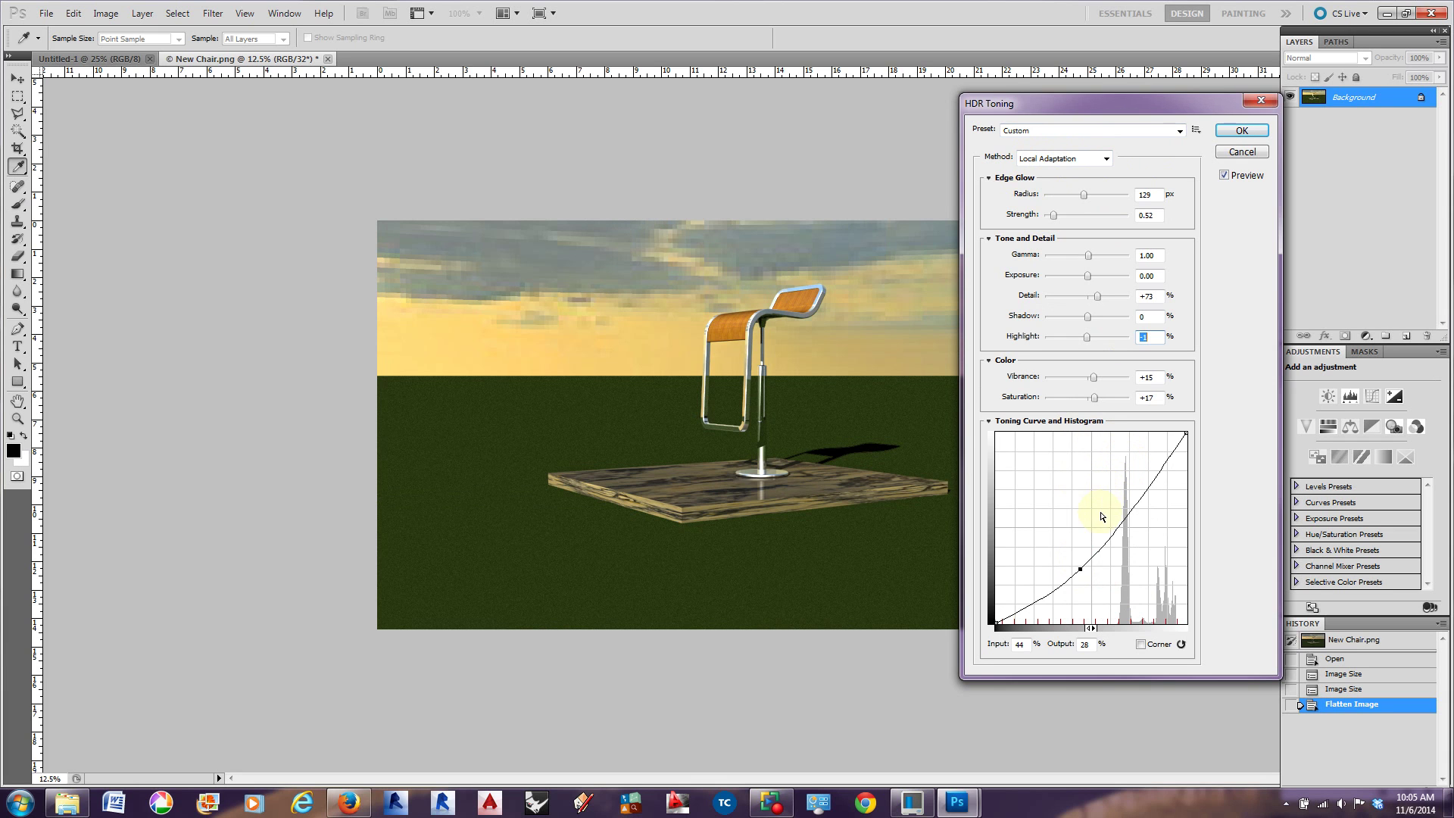
click(1079, 568)
drag(1079, 569, 1102, 594)
mouse_move(1164, 478)
mouse_down()
mouse_move(1120, 465)
mouse_move(1150, 483)
mouse_up()
click(1120, 468)
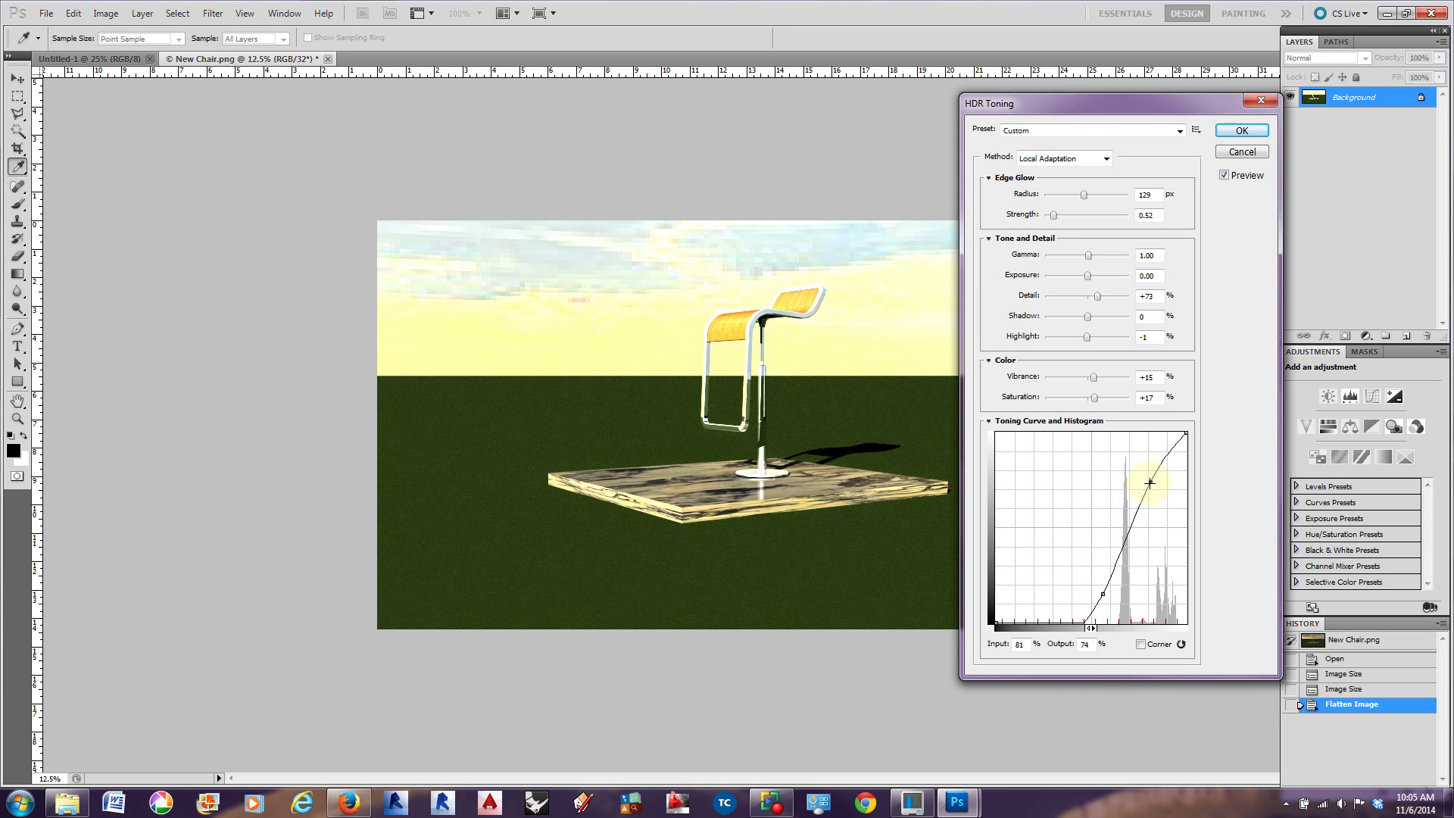
Reshape the toning curve by repositioning its lower point and moving the highlight point to input 76%, output 71%
drag(1103, 594, 1077, 590)
click(1148, 481)
drag(1148, 480, 1123, 461)
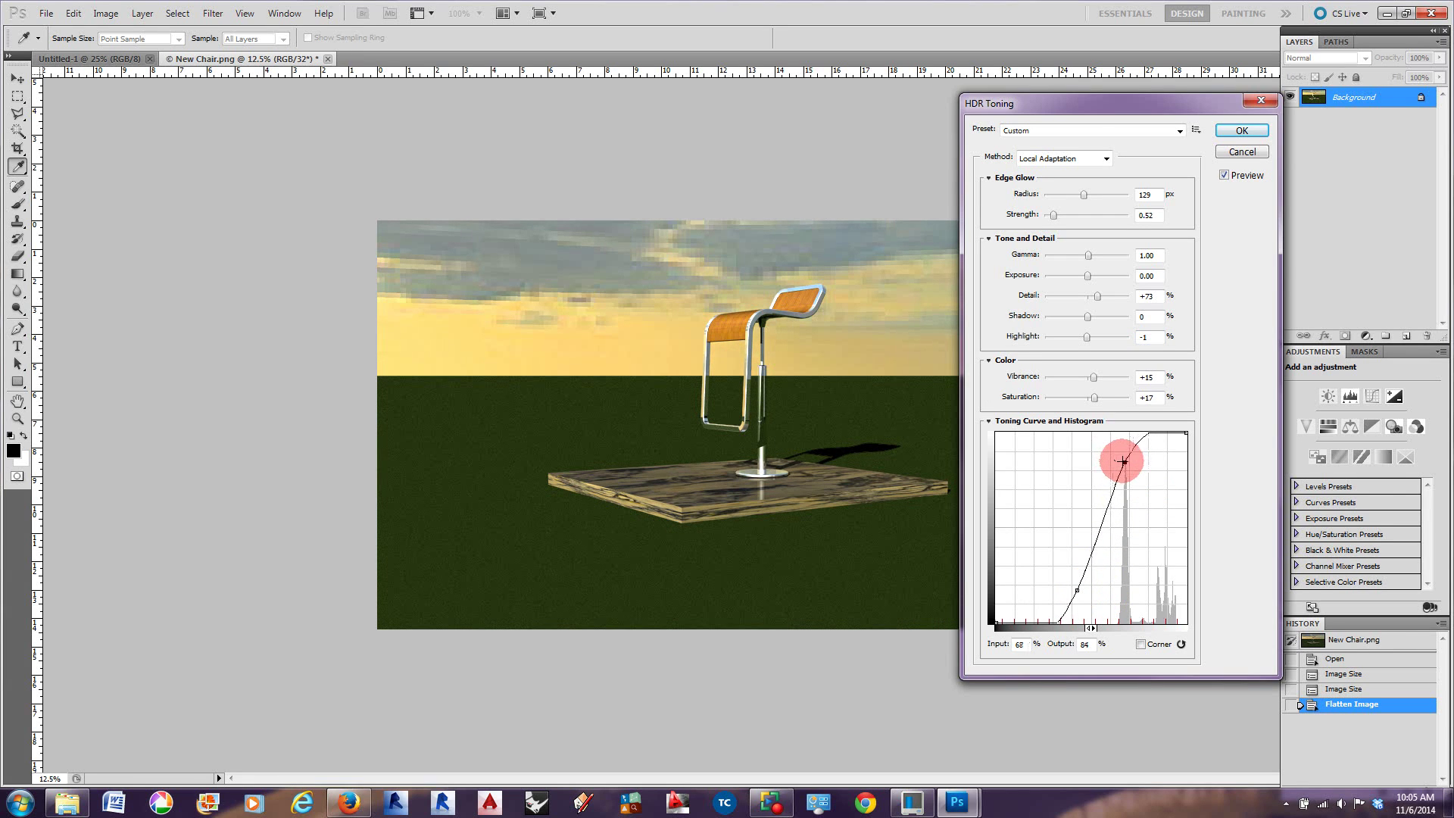
click(1075, 590)
mouse_move(1075, 589)
mouse_down()
mouse_move(1098, 590)
mouse_move(1067, 582)
mouse_up()
drag(1124, 460, 1141, 488)
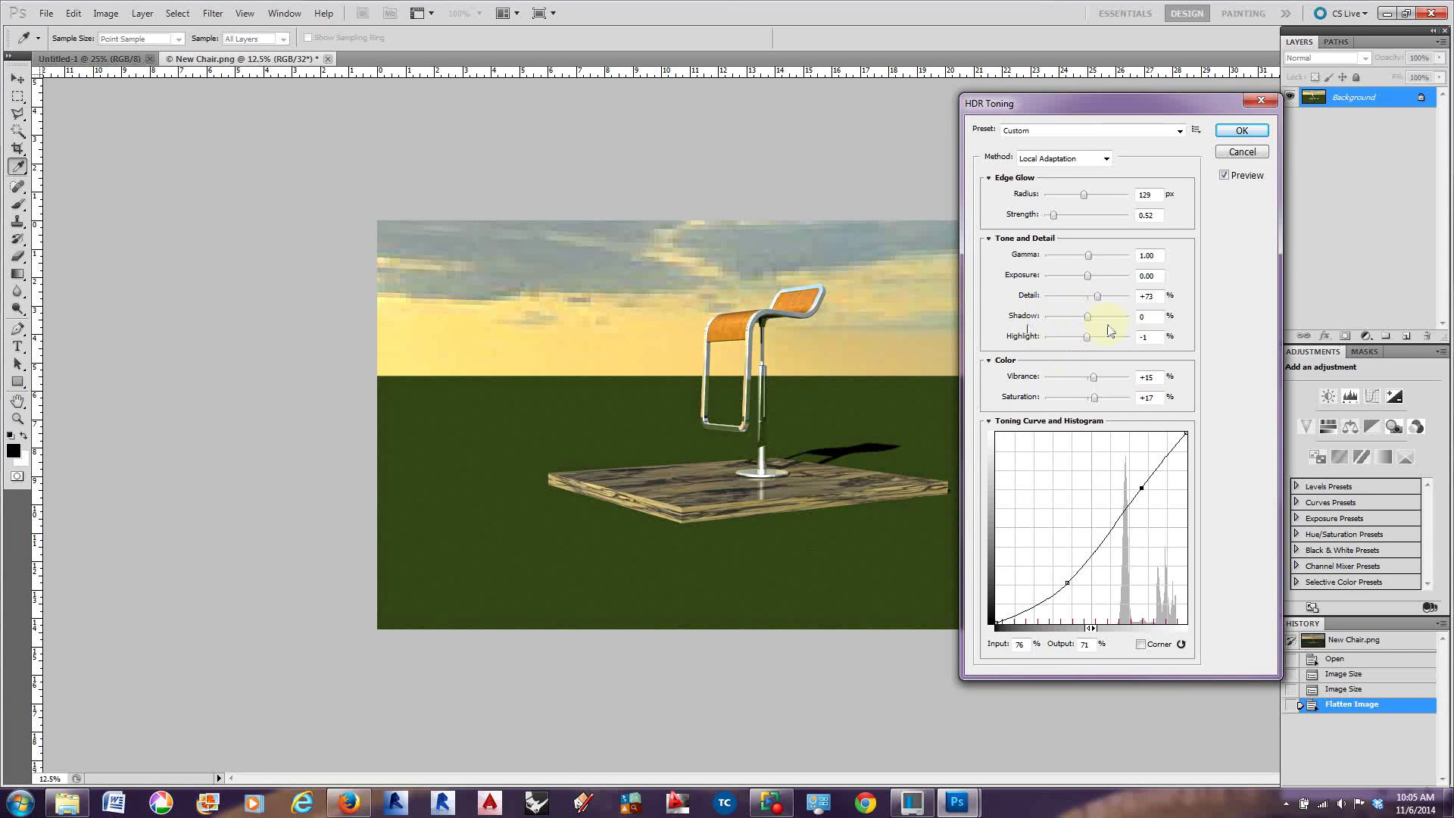
Set HDR toning exposure to -0.41, detail to +241, shadow and highlight to +5, vibrance to -8 and saturation to +15
drag(1089, 257, 1123, 301)
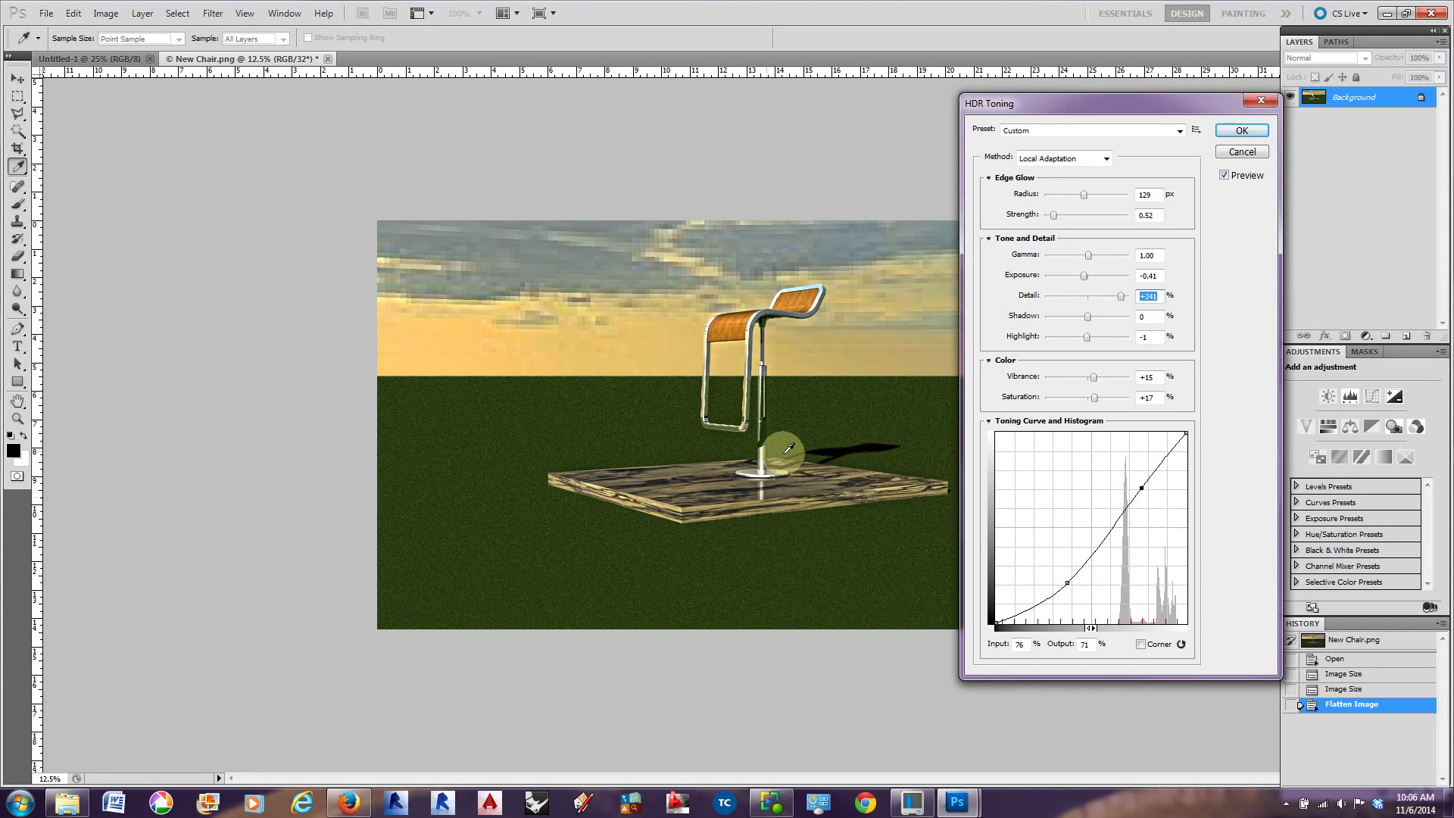
drag(1086, 316, 1054, 322)
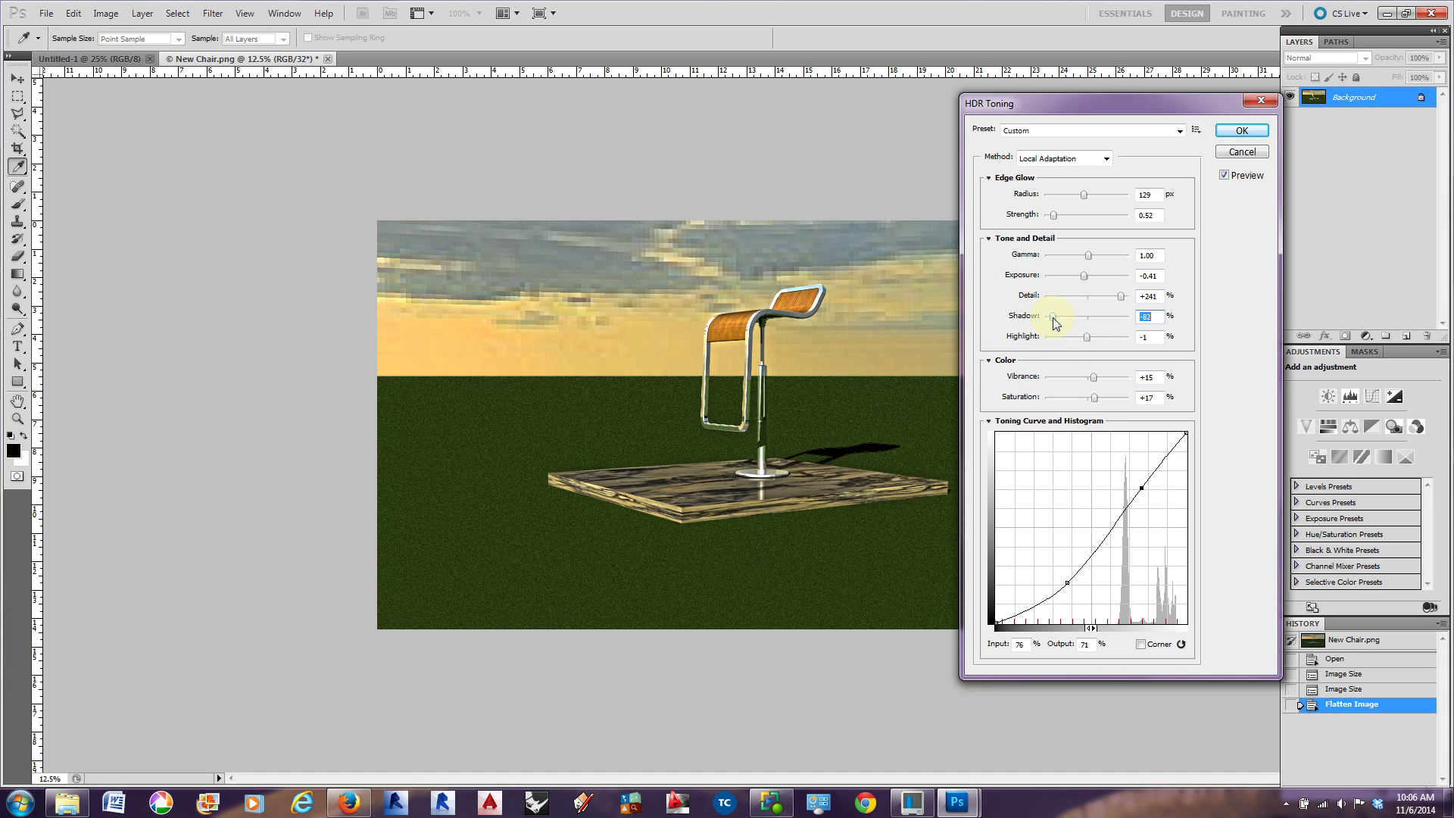
click(1100, 318)
drag(1101, 319, 1121, 318)
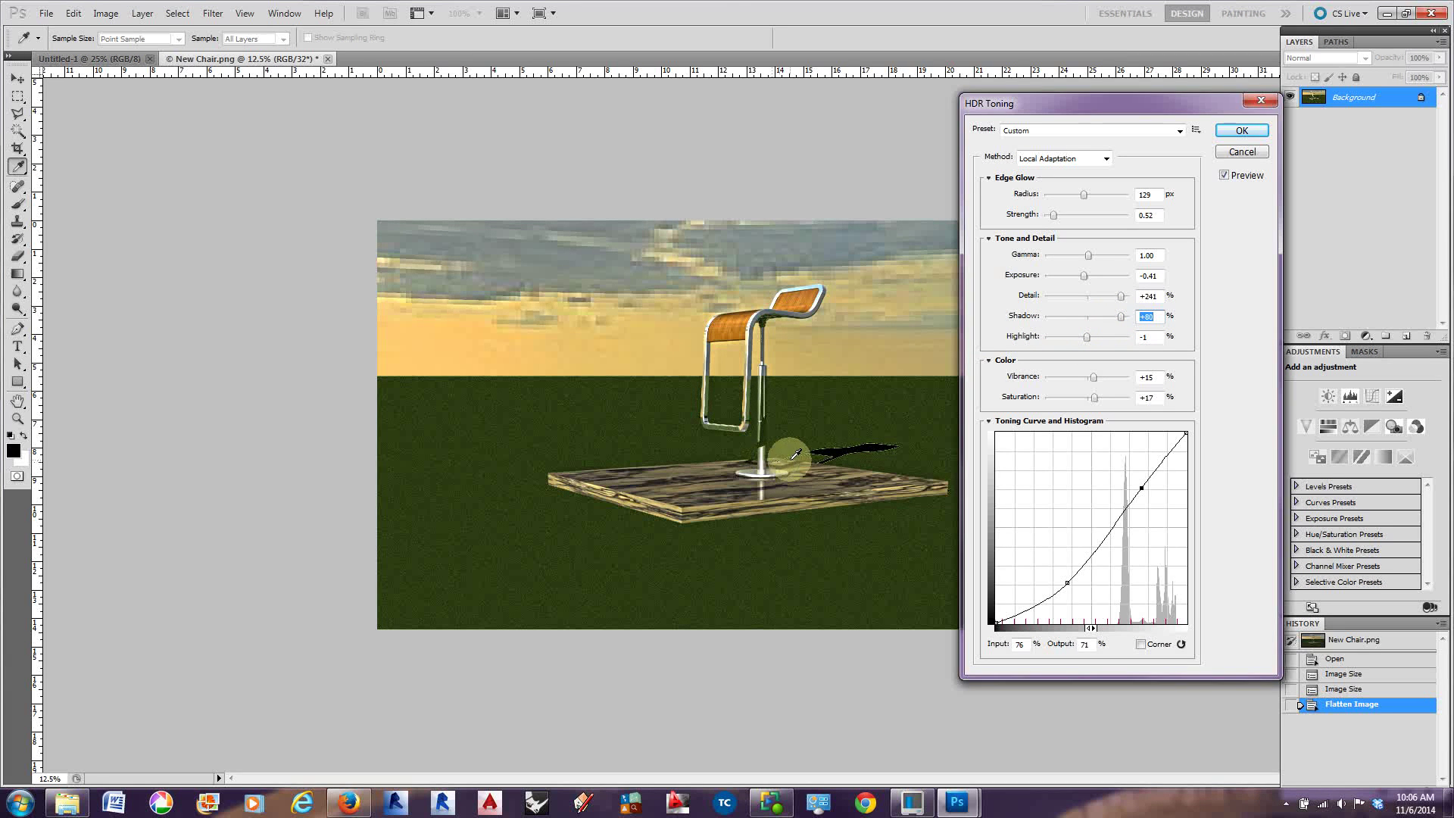
drag(1121, 316, 1088, 398)
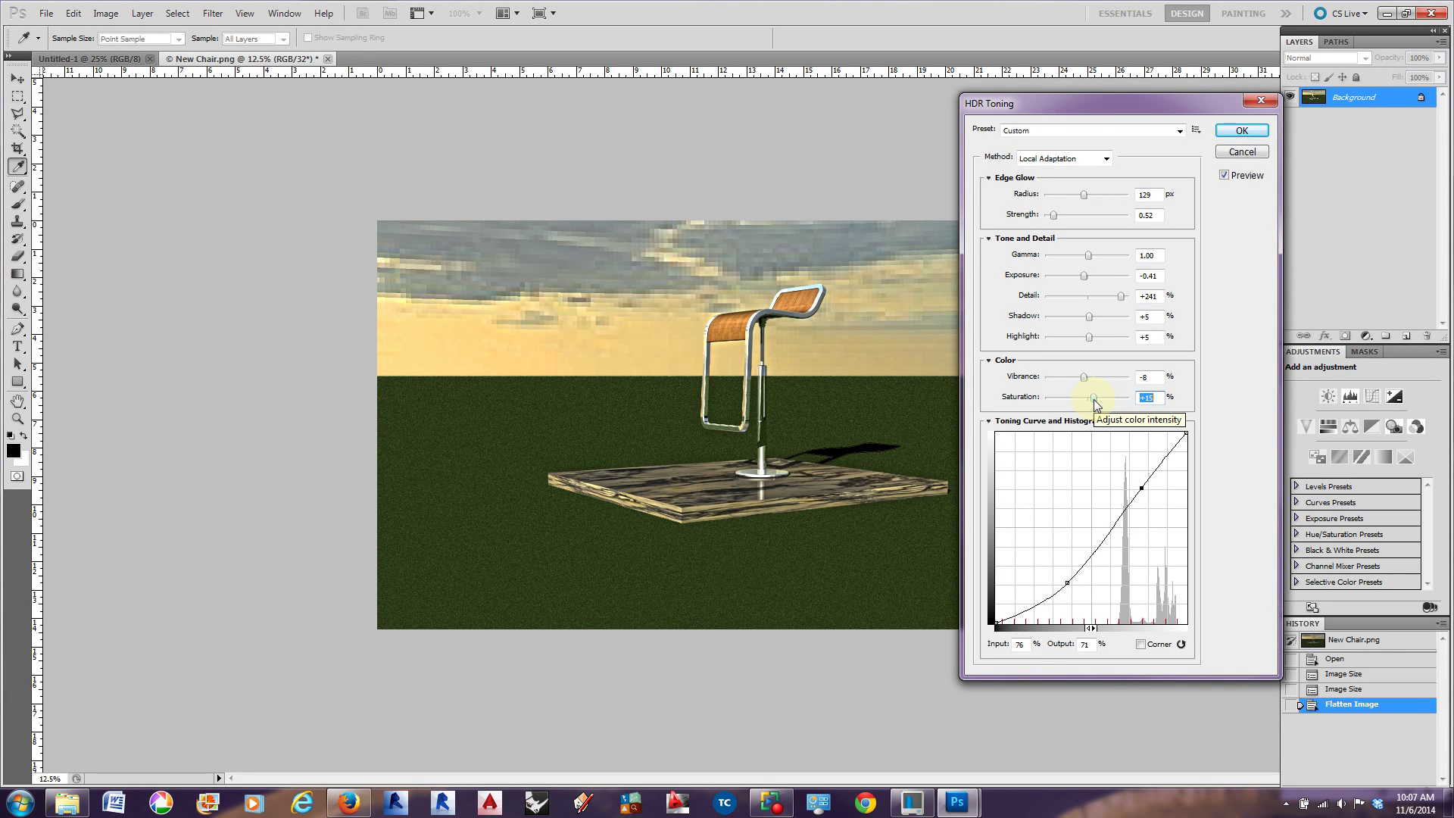
Apply the Surrealistic HDR toning preset and switch the preset back to Custom
click(1180, 130)
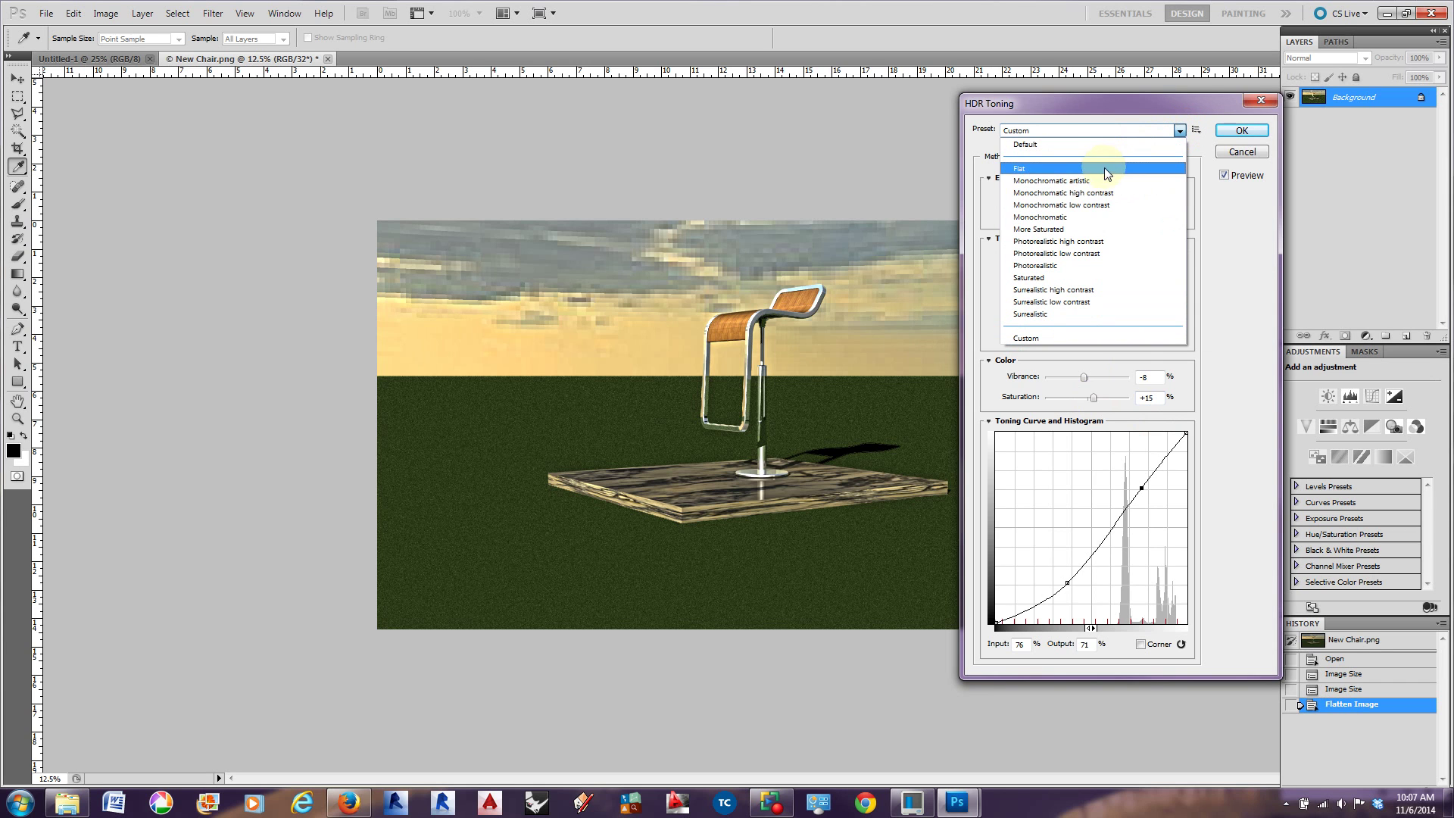
click(1053, 315)
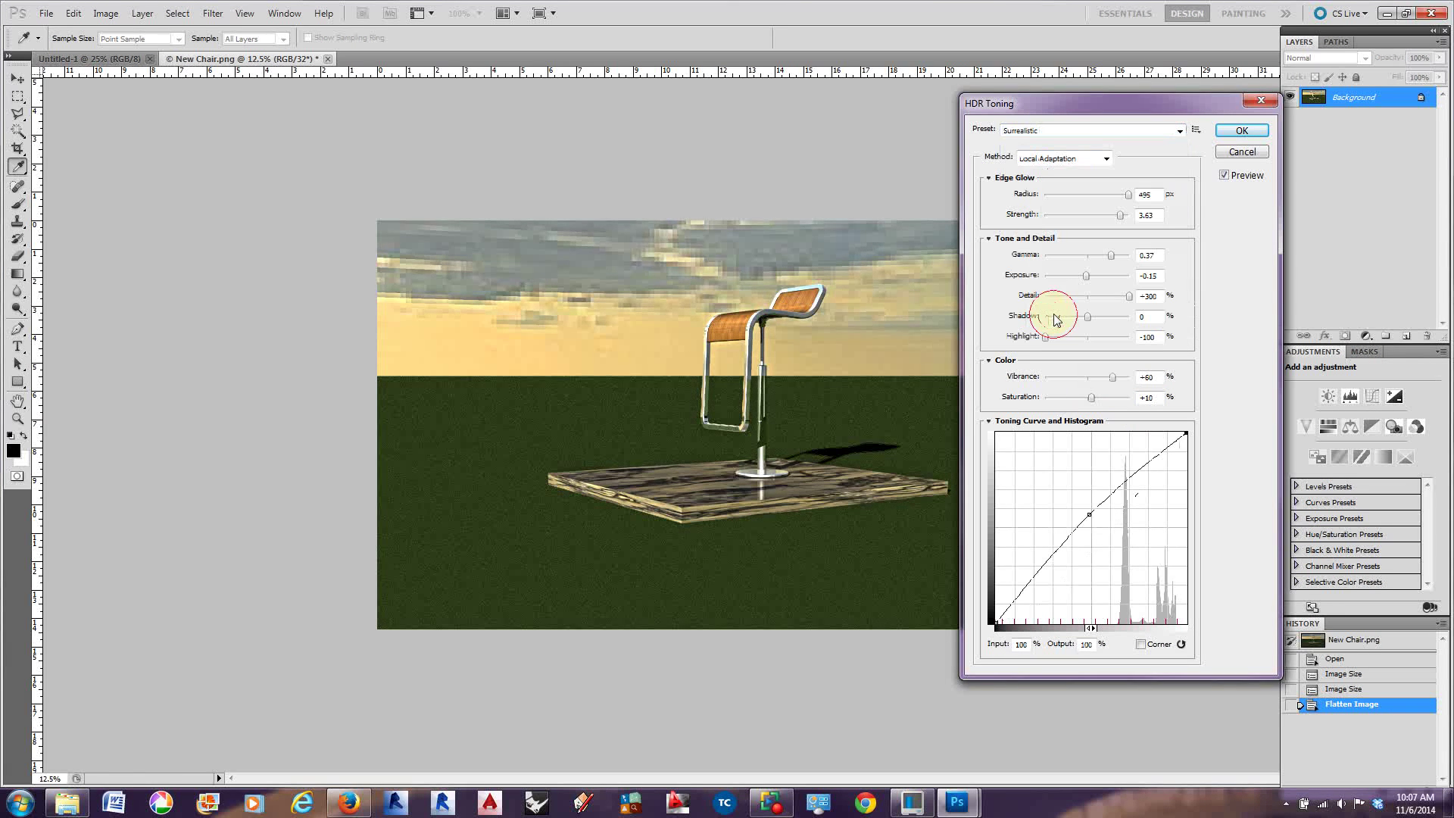
click(1180, 131)
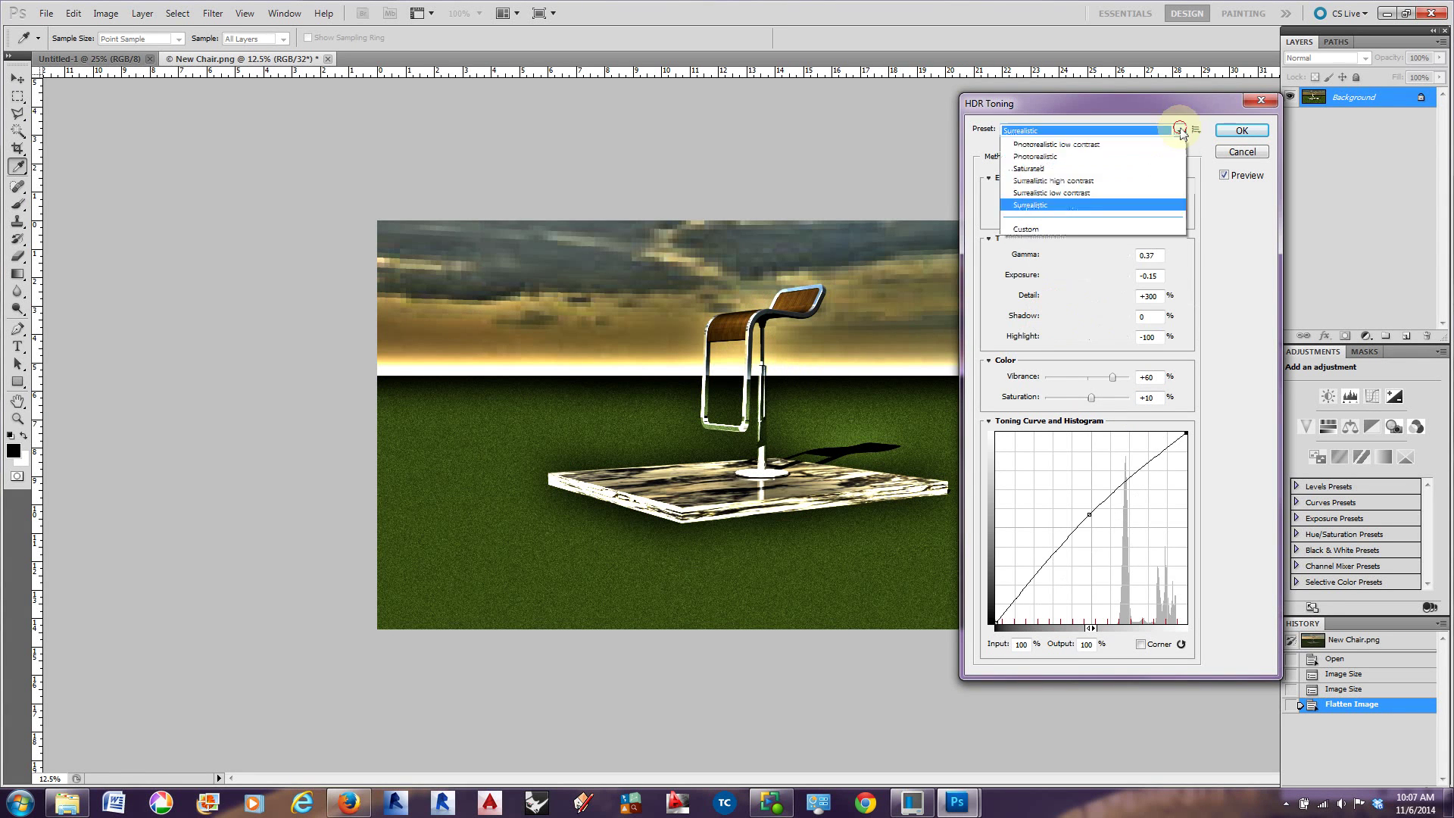
click(1063, 338)
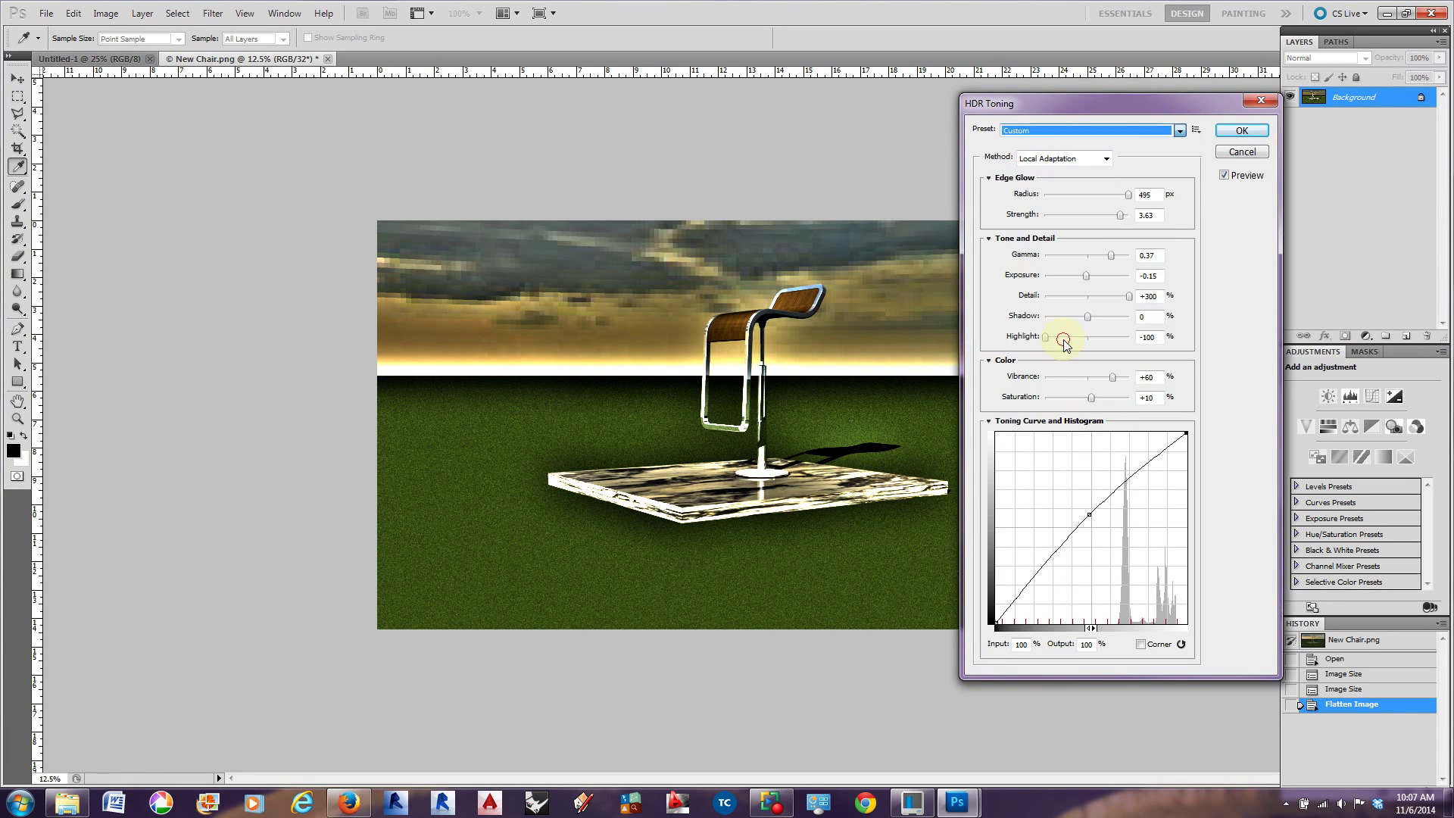
Try the Exposure and Gamma, Highlight Compression and Equalize Histogram toning methods and return to Local Adaptation
click(1196, 130)
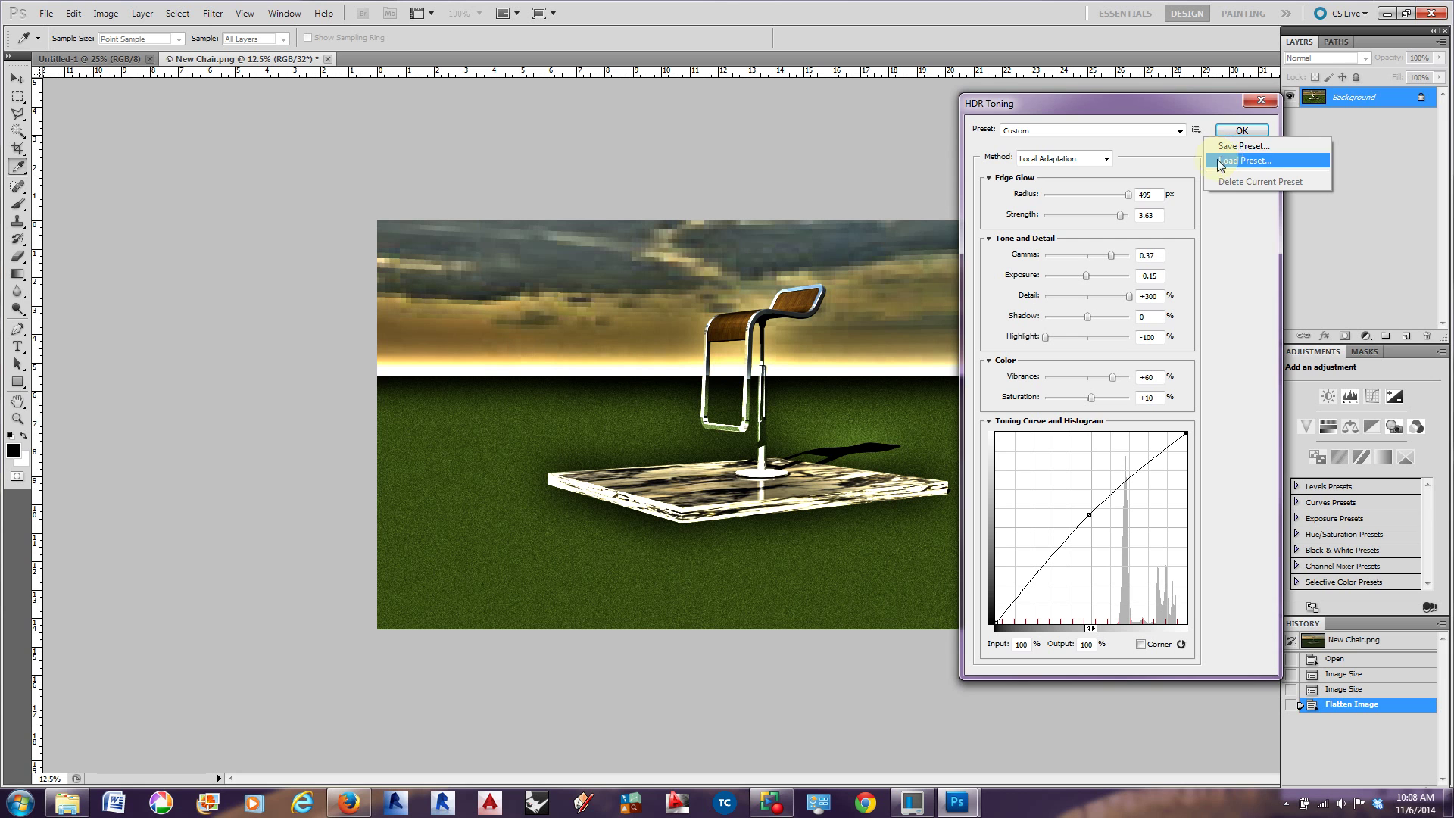
click(1103, 161)
click(1103, 161)
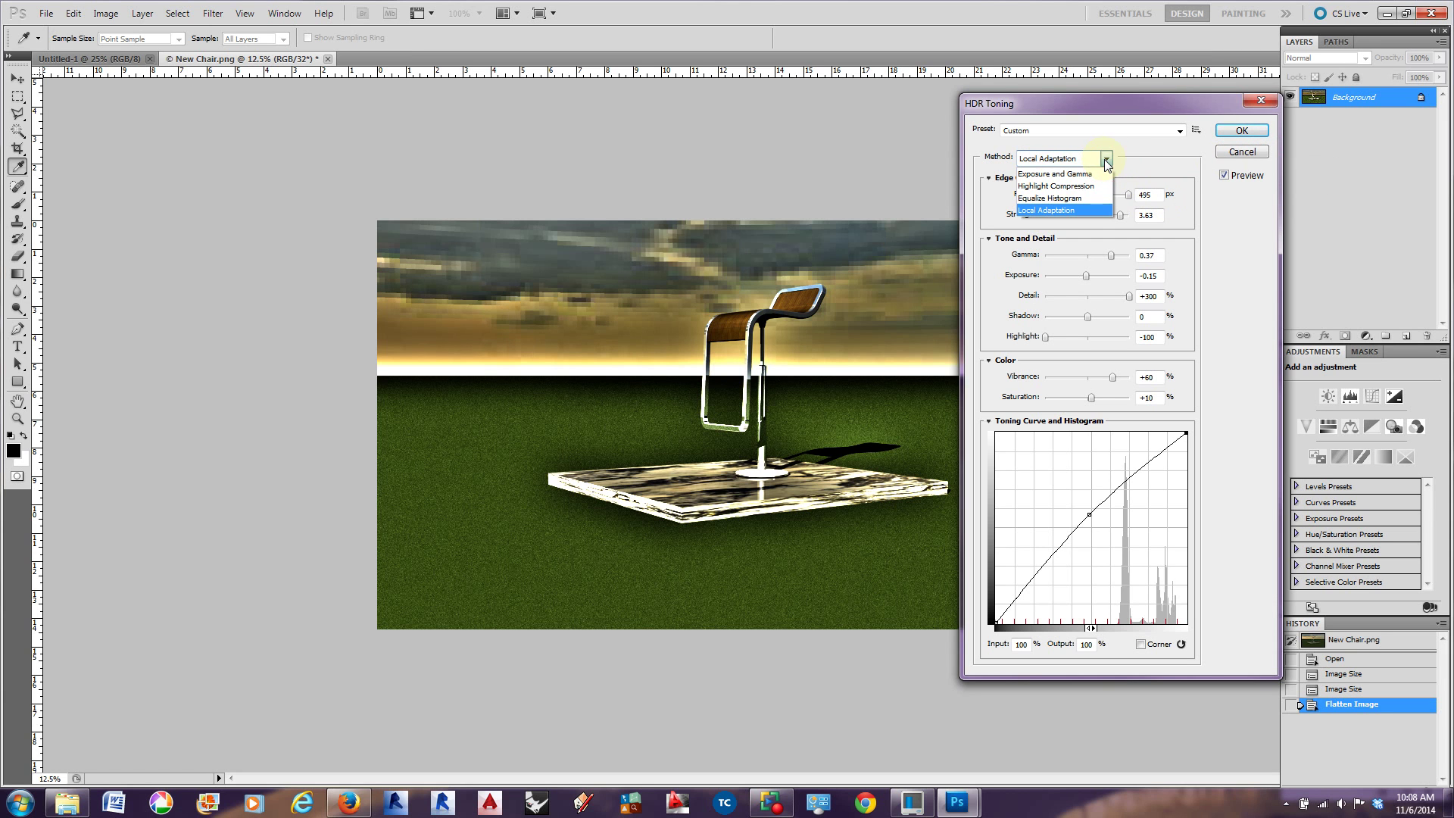
click(1069, 175)
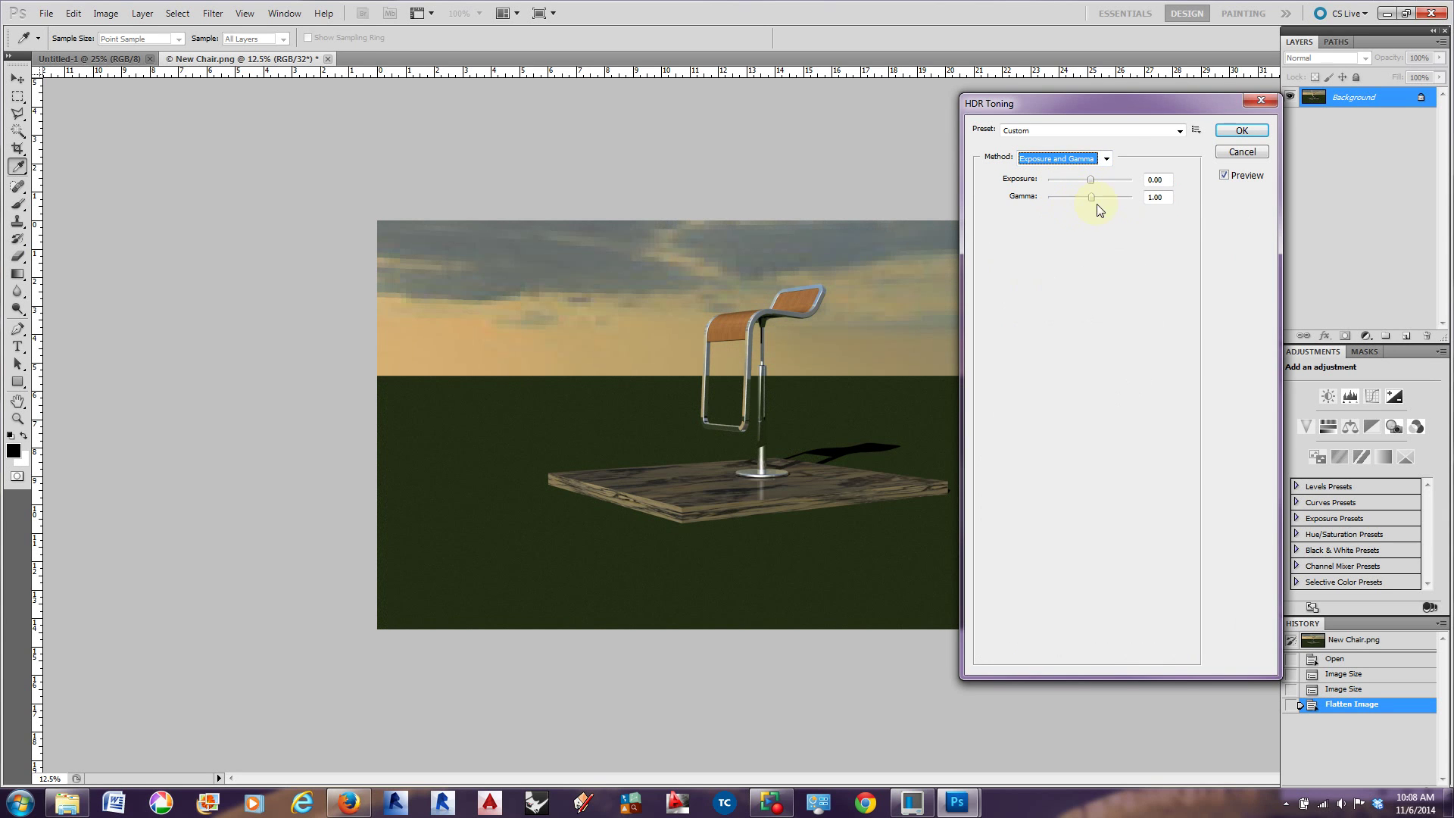
click(1086, 158)
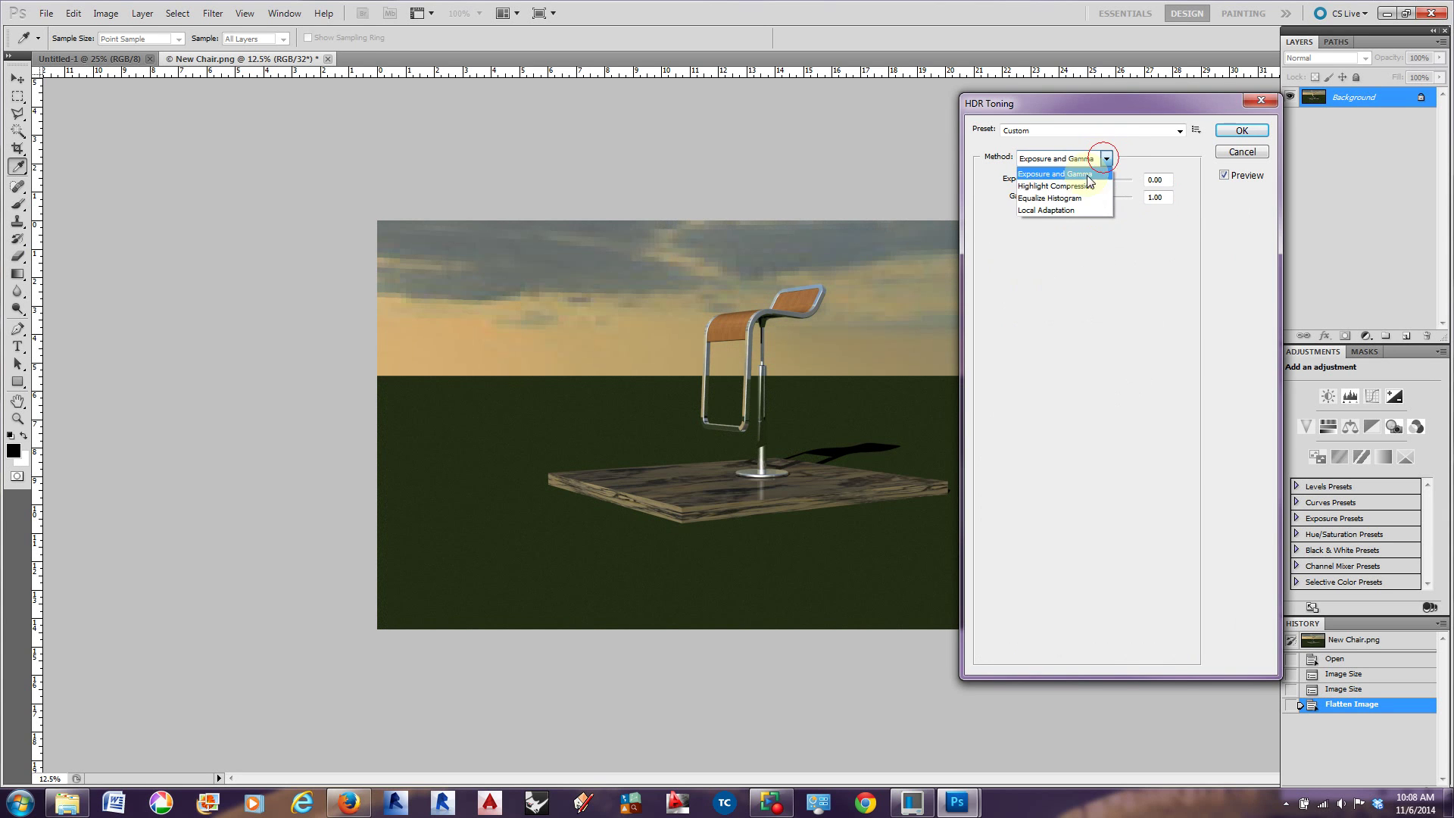
click(1067, 189)
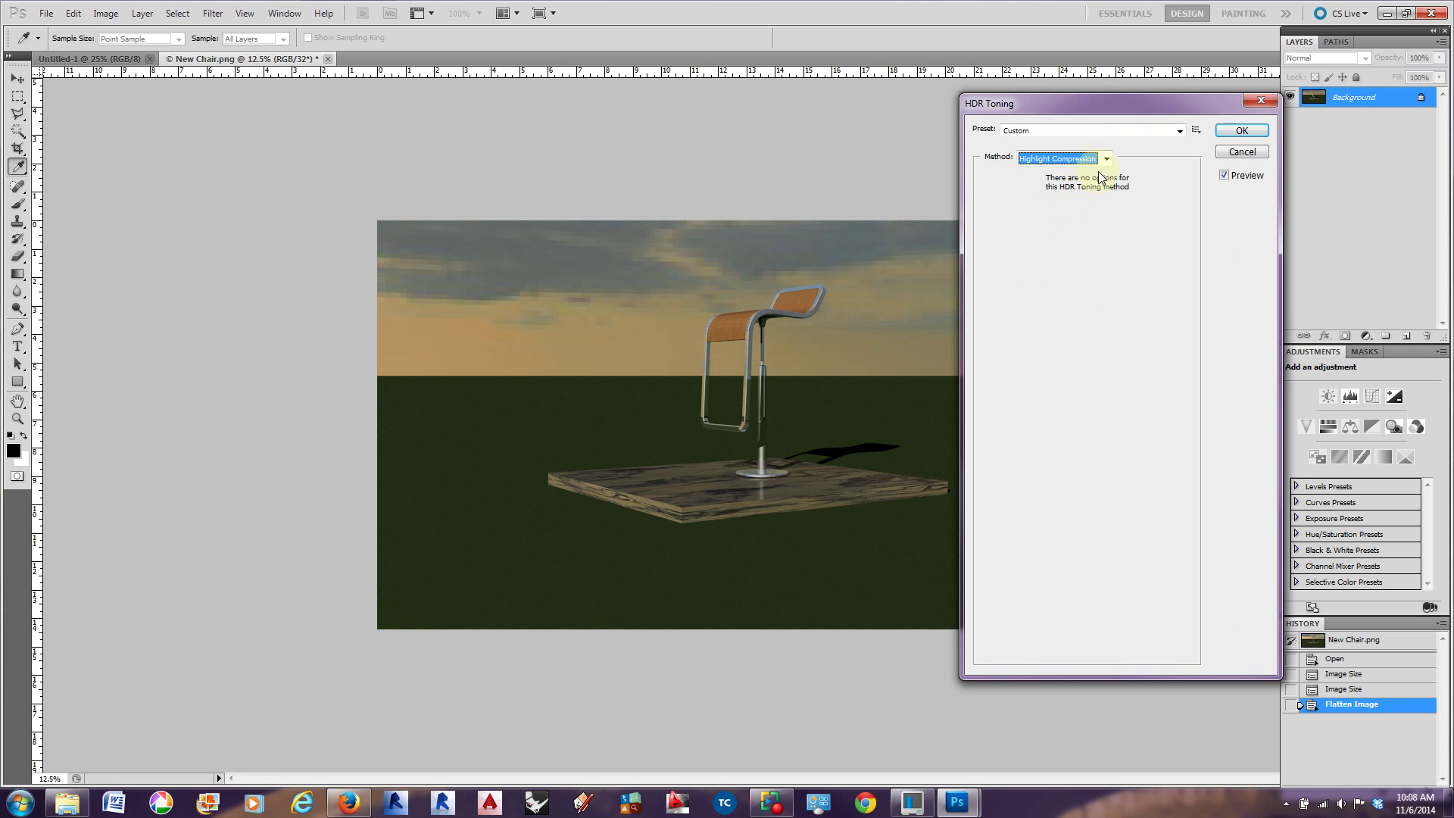
click(1106, 158)
click(1060, 198)
click(1104, 158)
click(1077, 203)
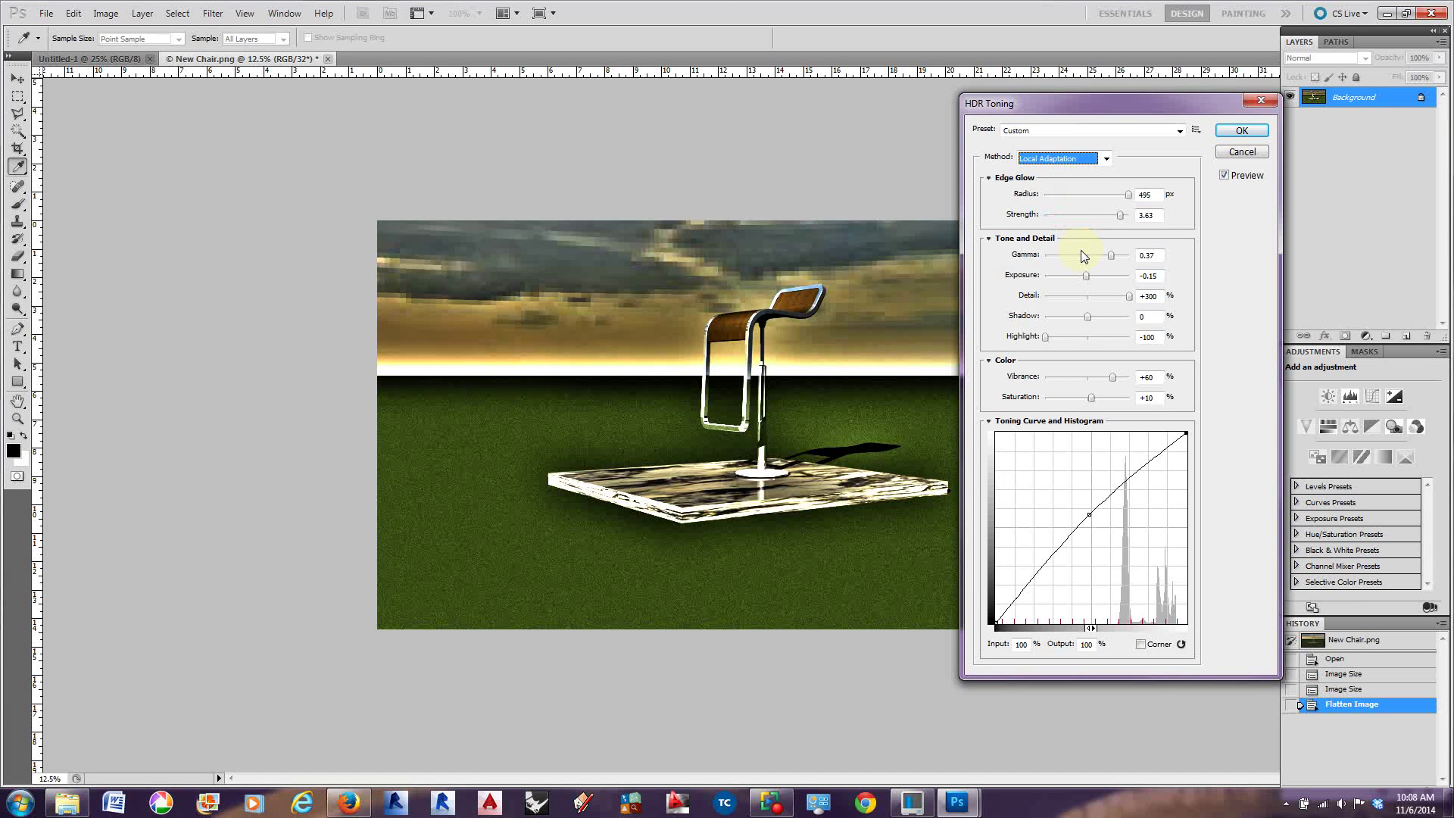
click(1106, 158)
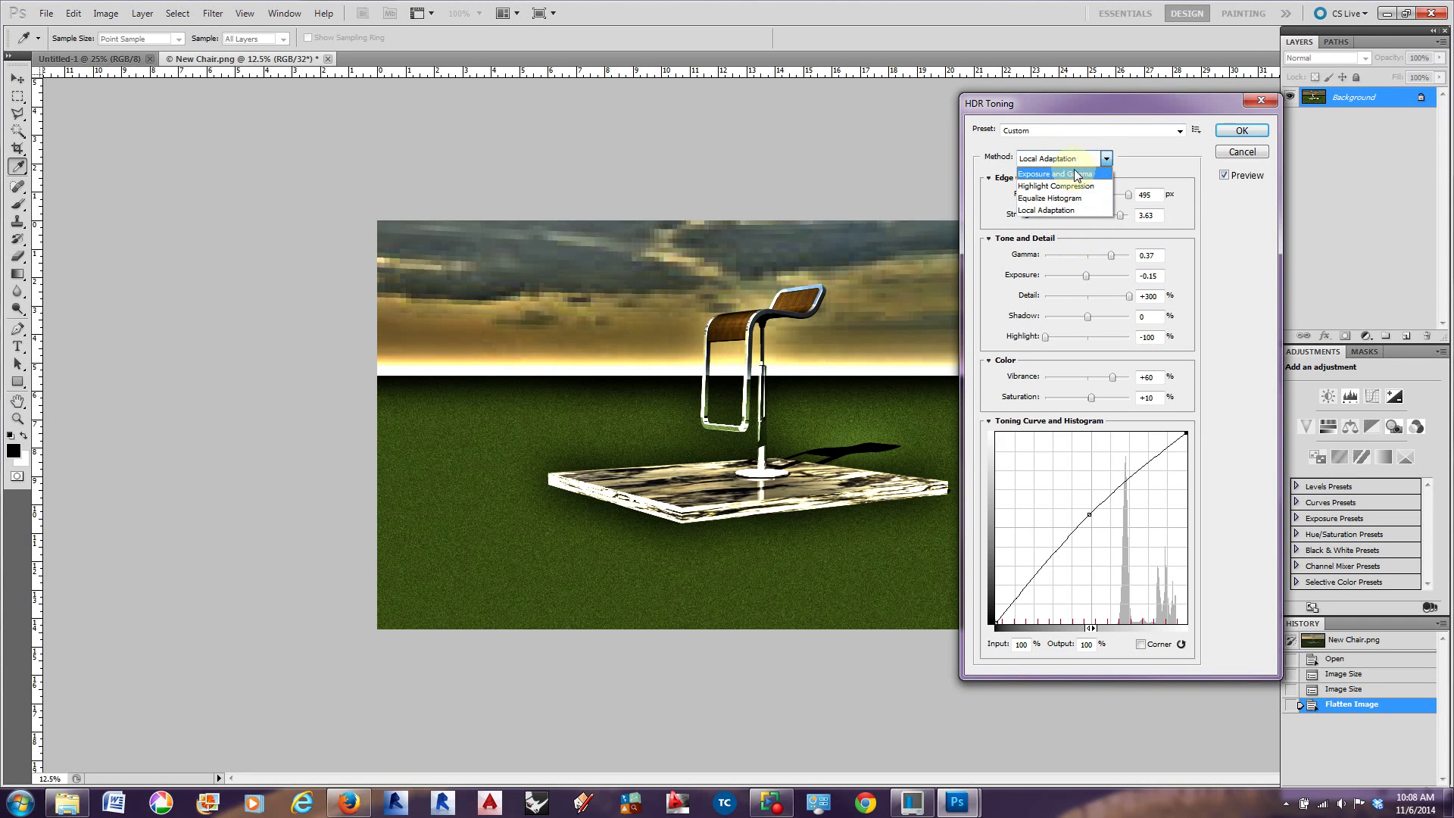
click(1070, 209)
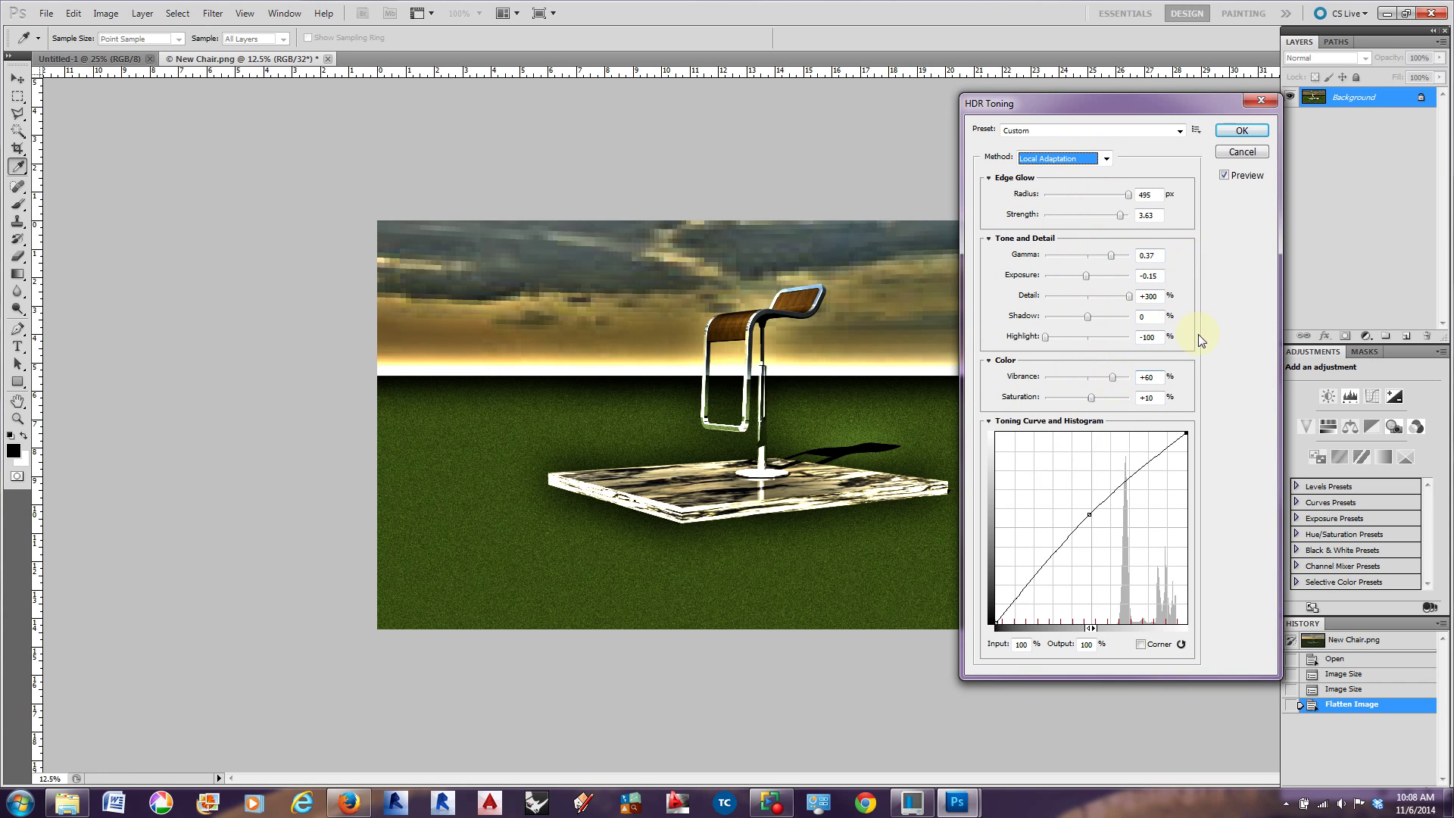
Compare the image with and without the HDR toning preview and cancel the toning
click(1223, 175)
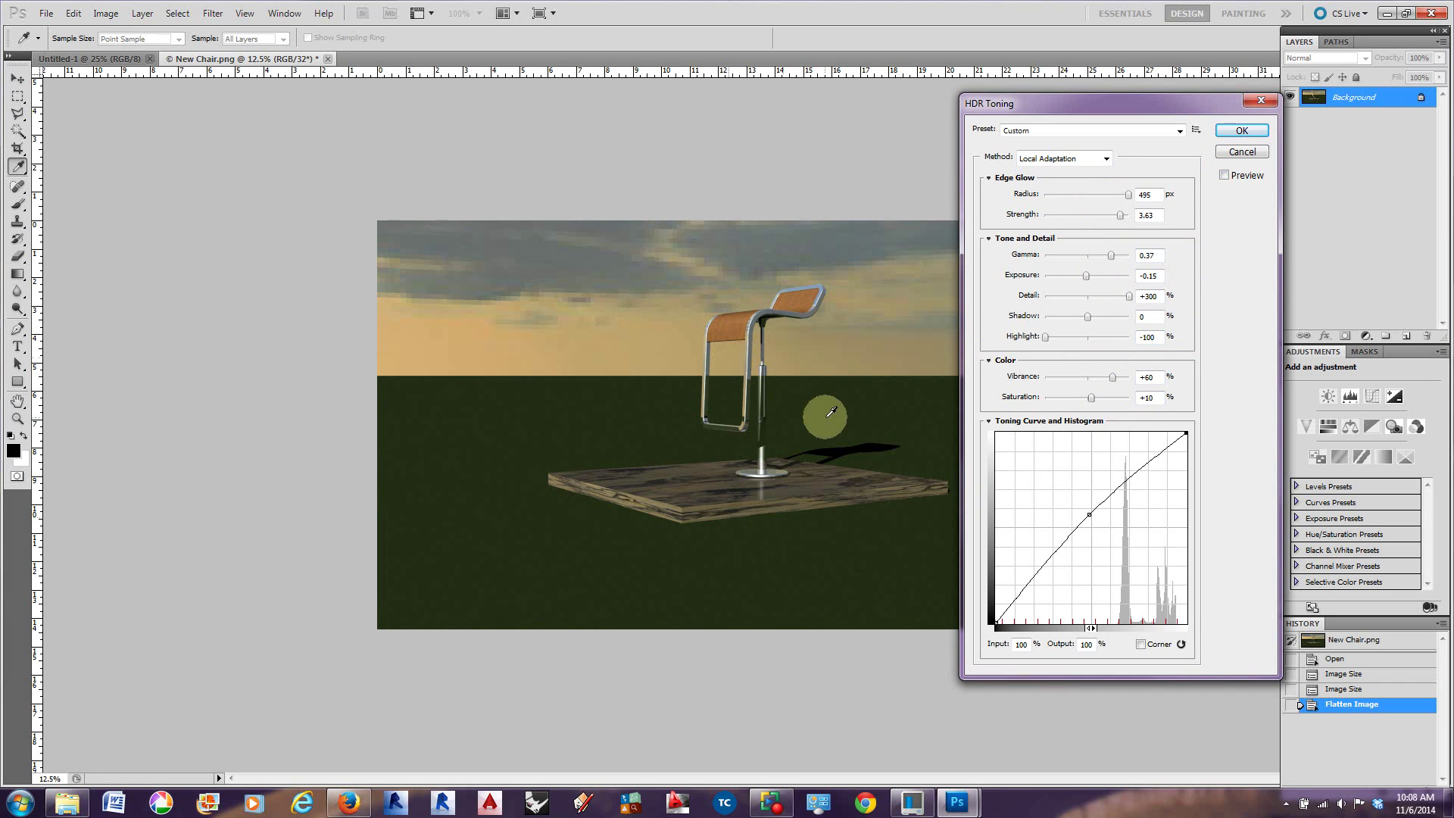
click(1227, 177)
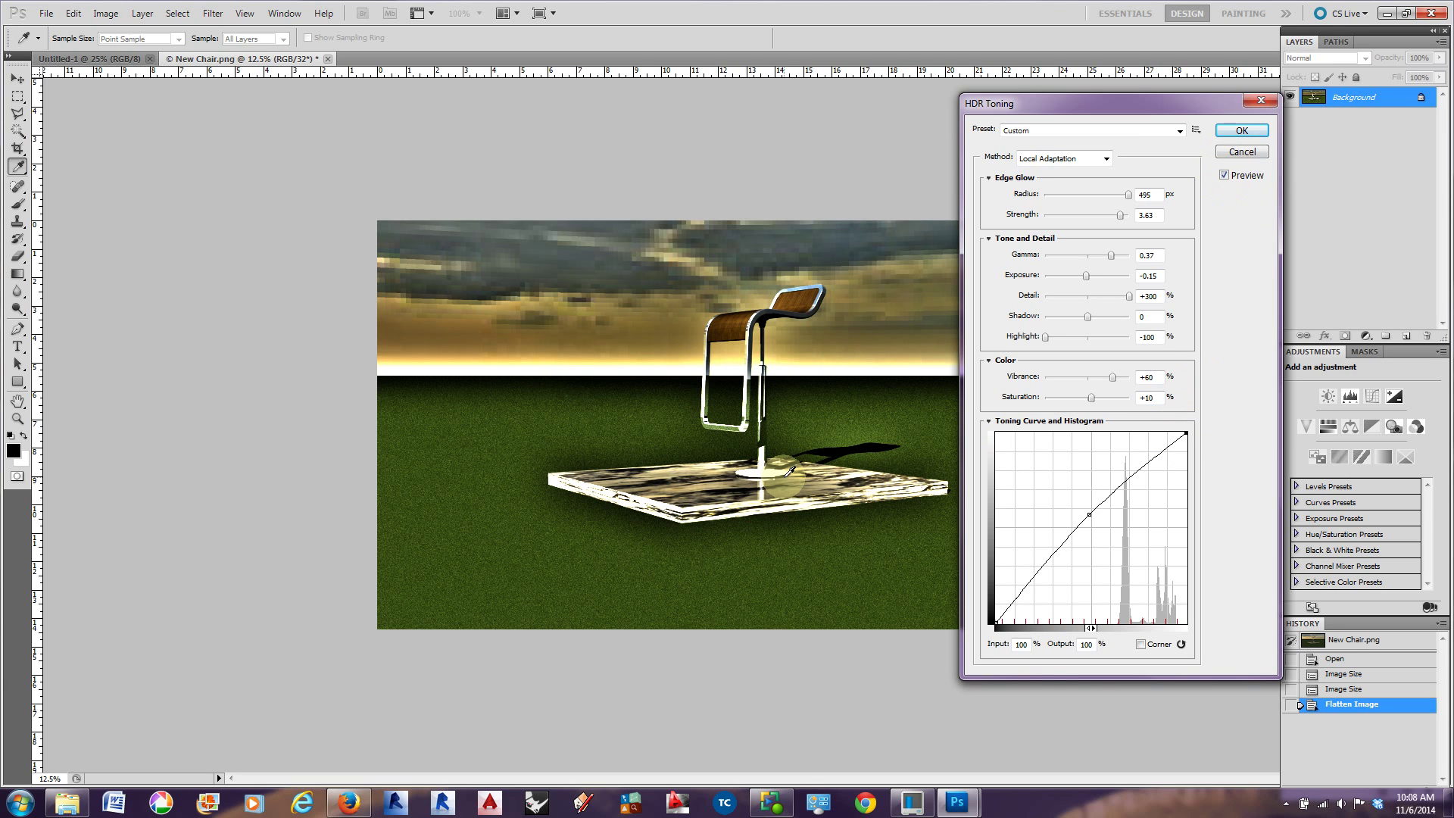
click(1243, 152)
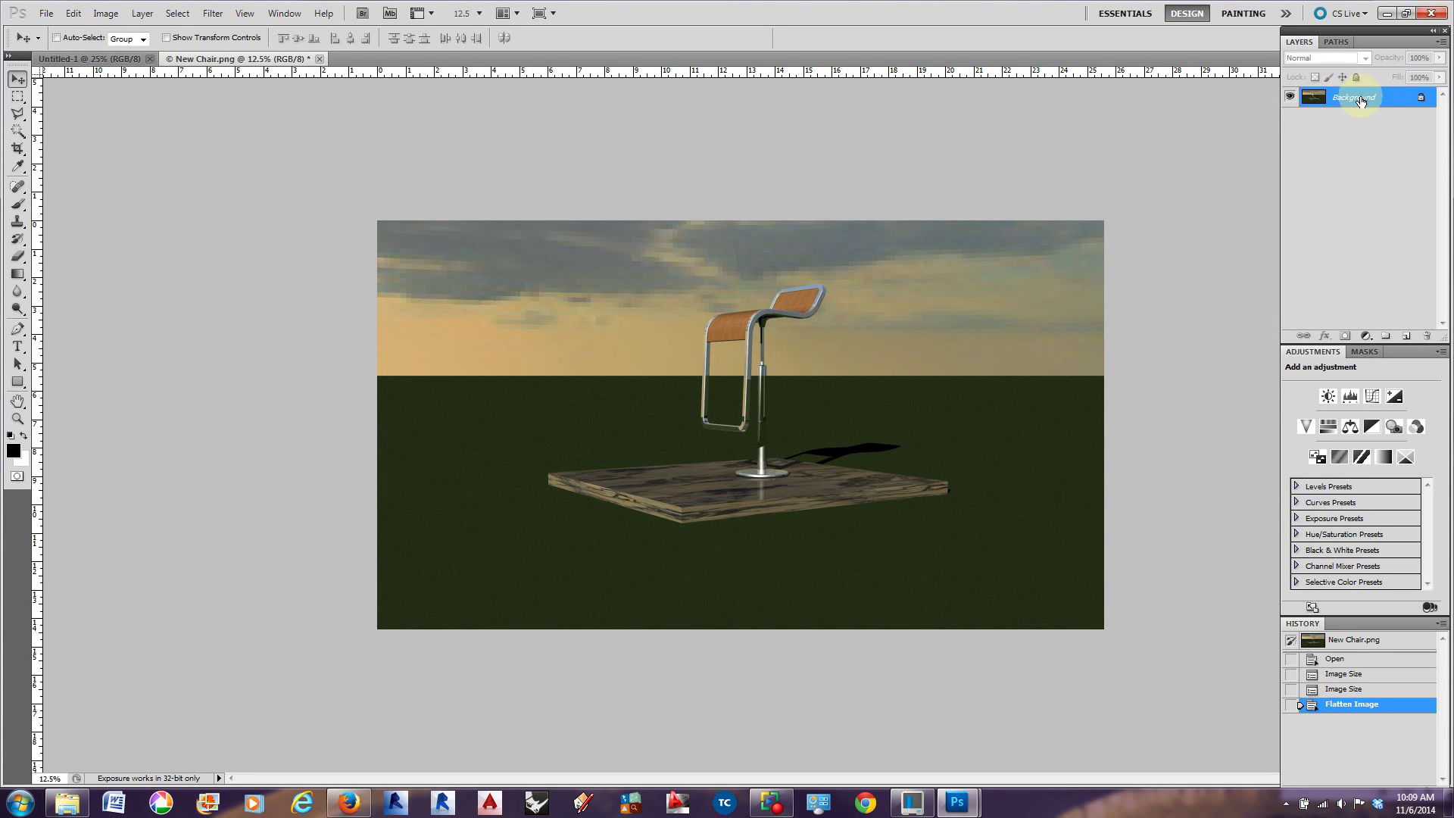
Convert the background into a regular layer with default settings and undo the conversion
double_click(1400, 104)
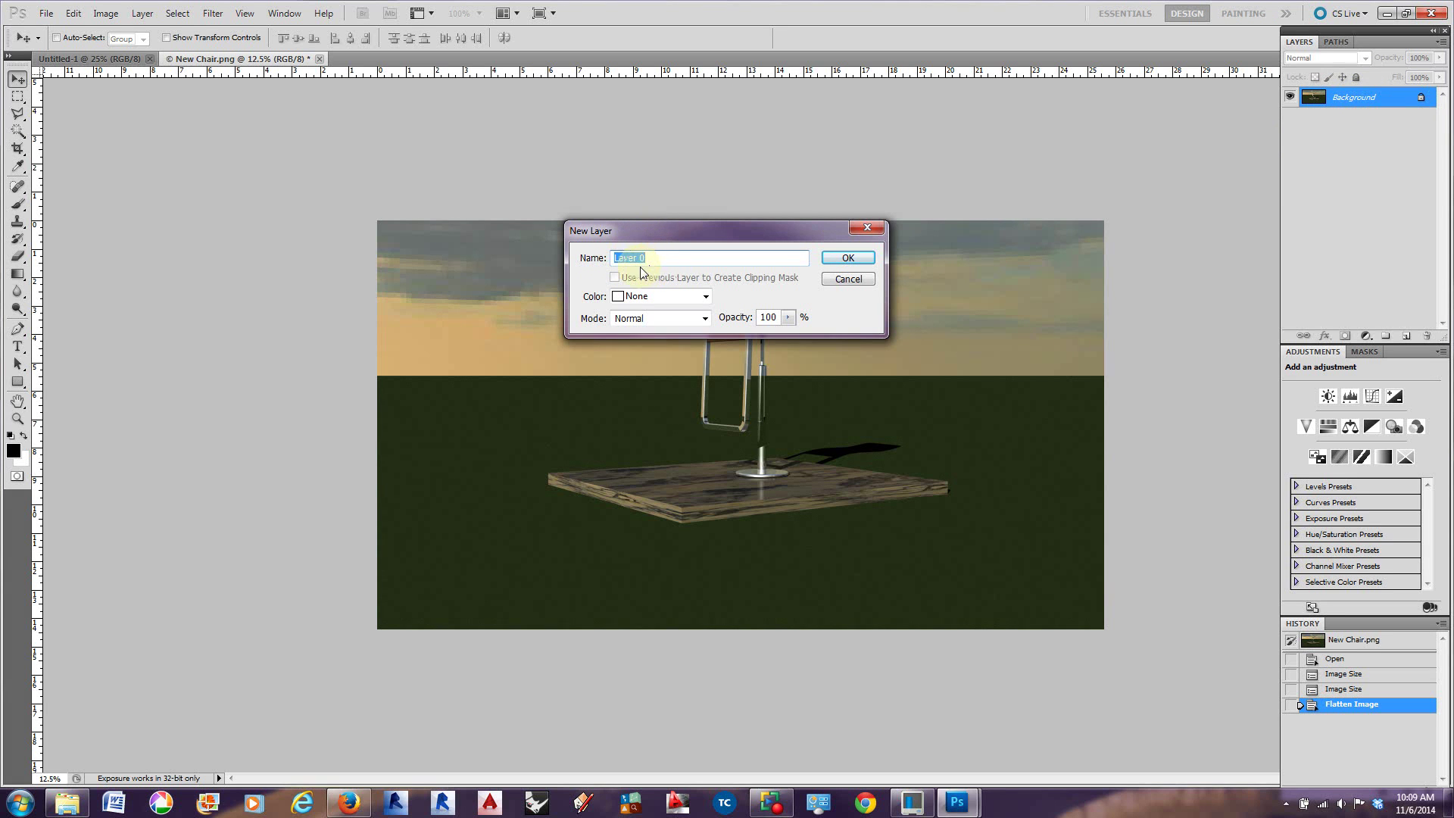
click(848, 257)
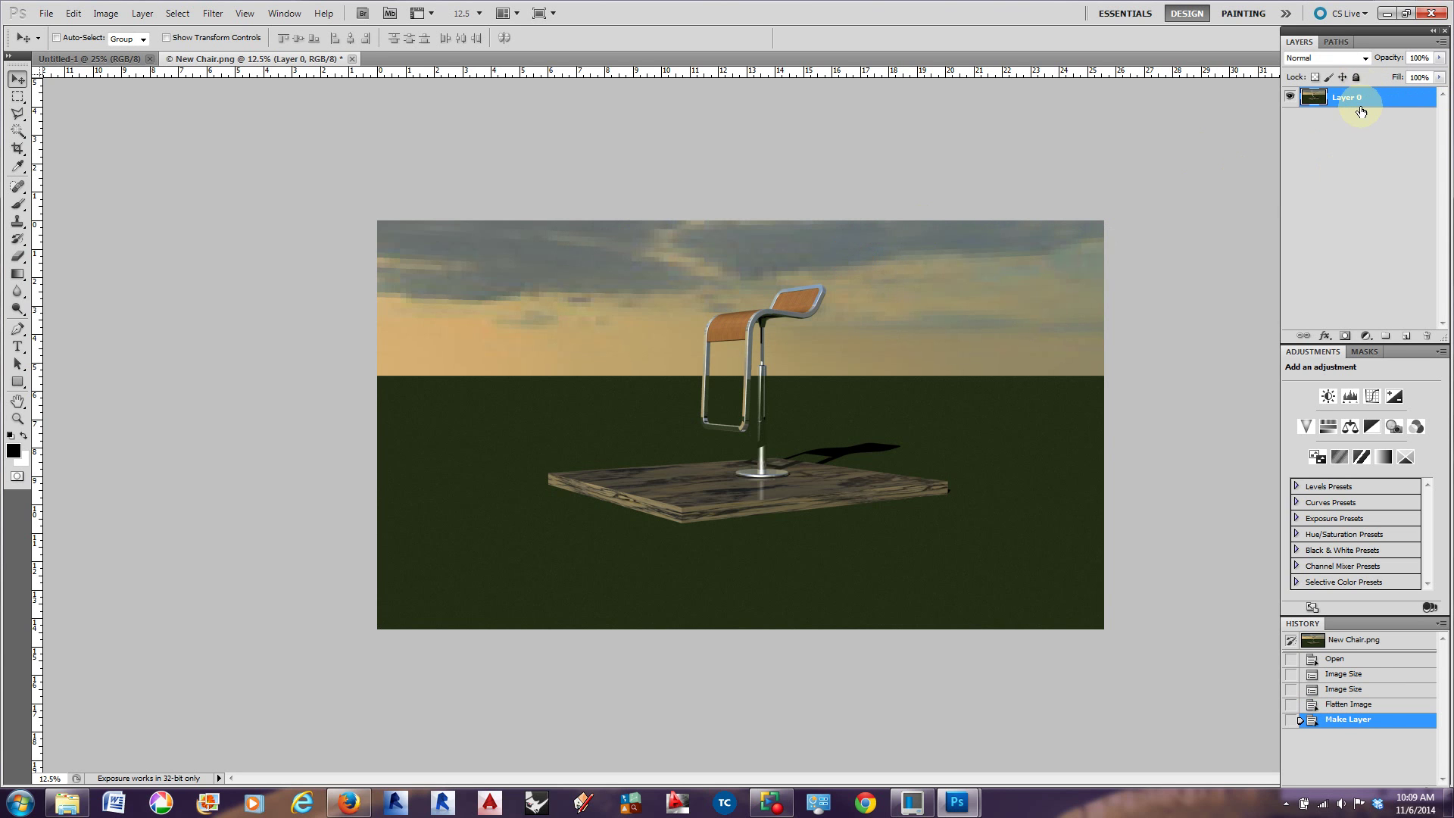
key(ctrl+z)
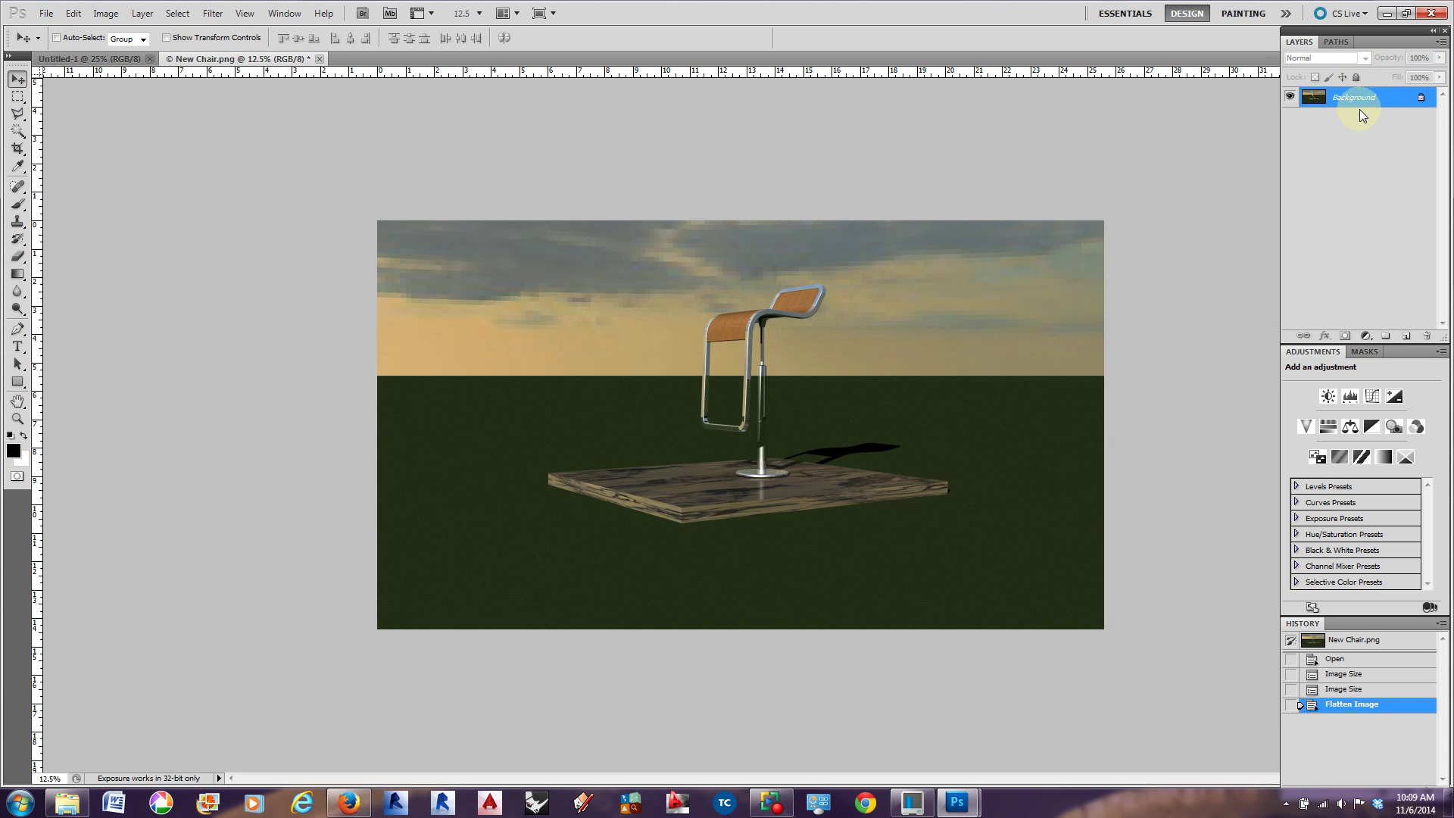
Convert the locked Background into an editable layer named Layer 0
click(1375, 102)
right_click(1375, 101)
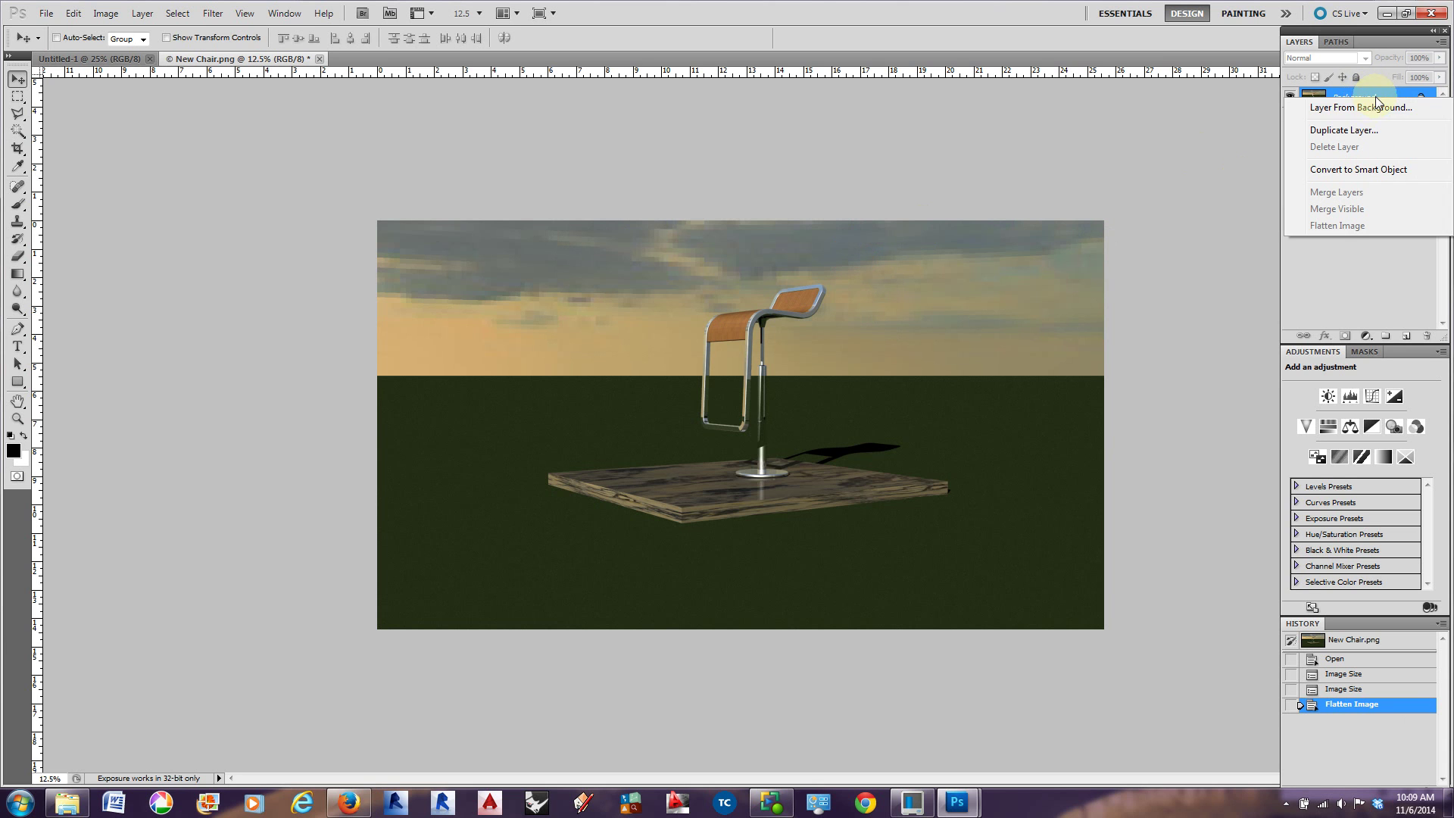
click(1332, 112)
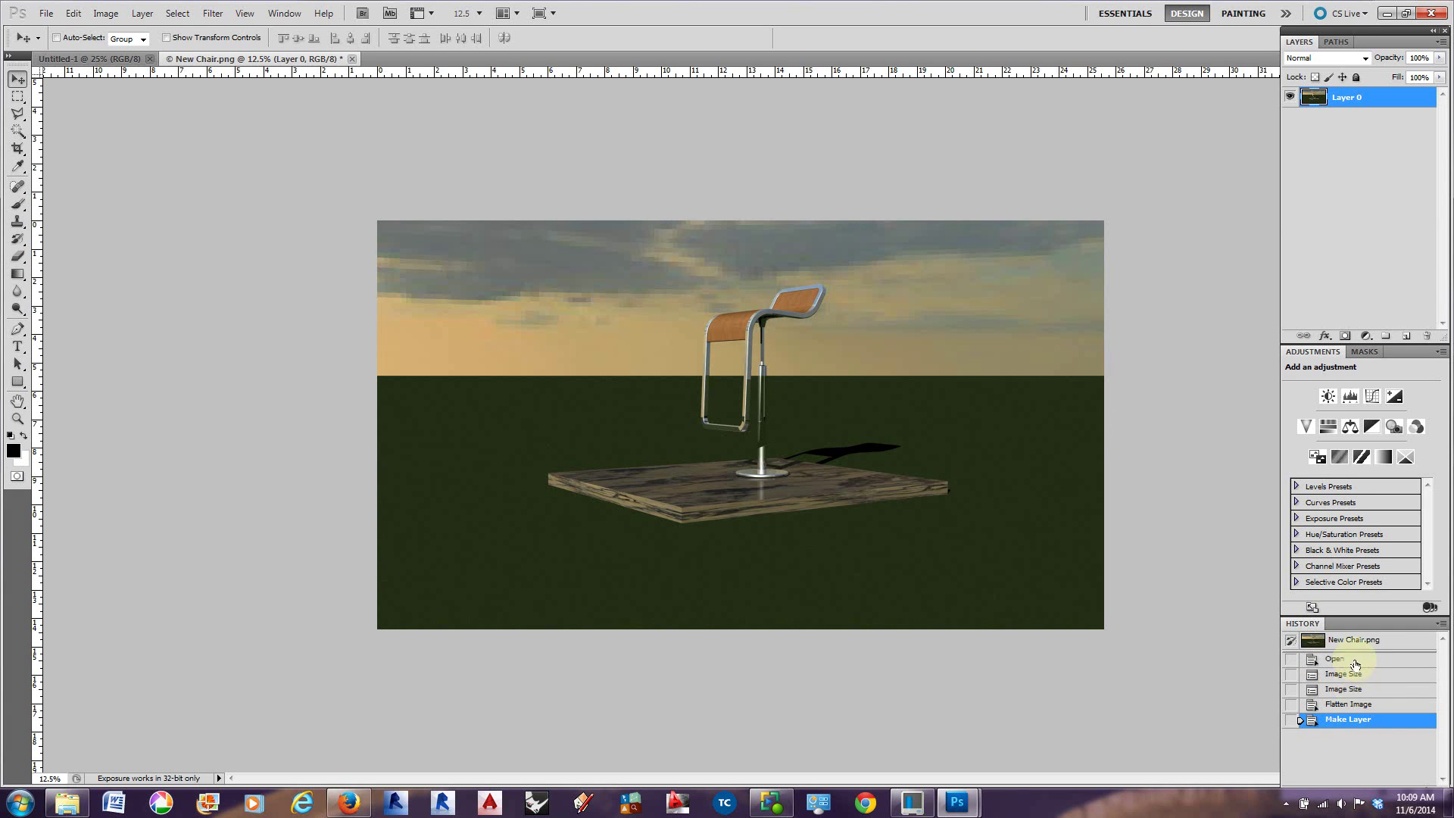
Step back through the document history to the Open state and return forward to the Make Layer state
click(1290, 688)
click(1291, 673)
click(1341, 689)
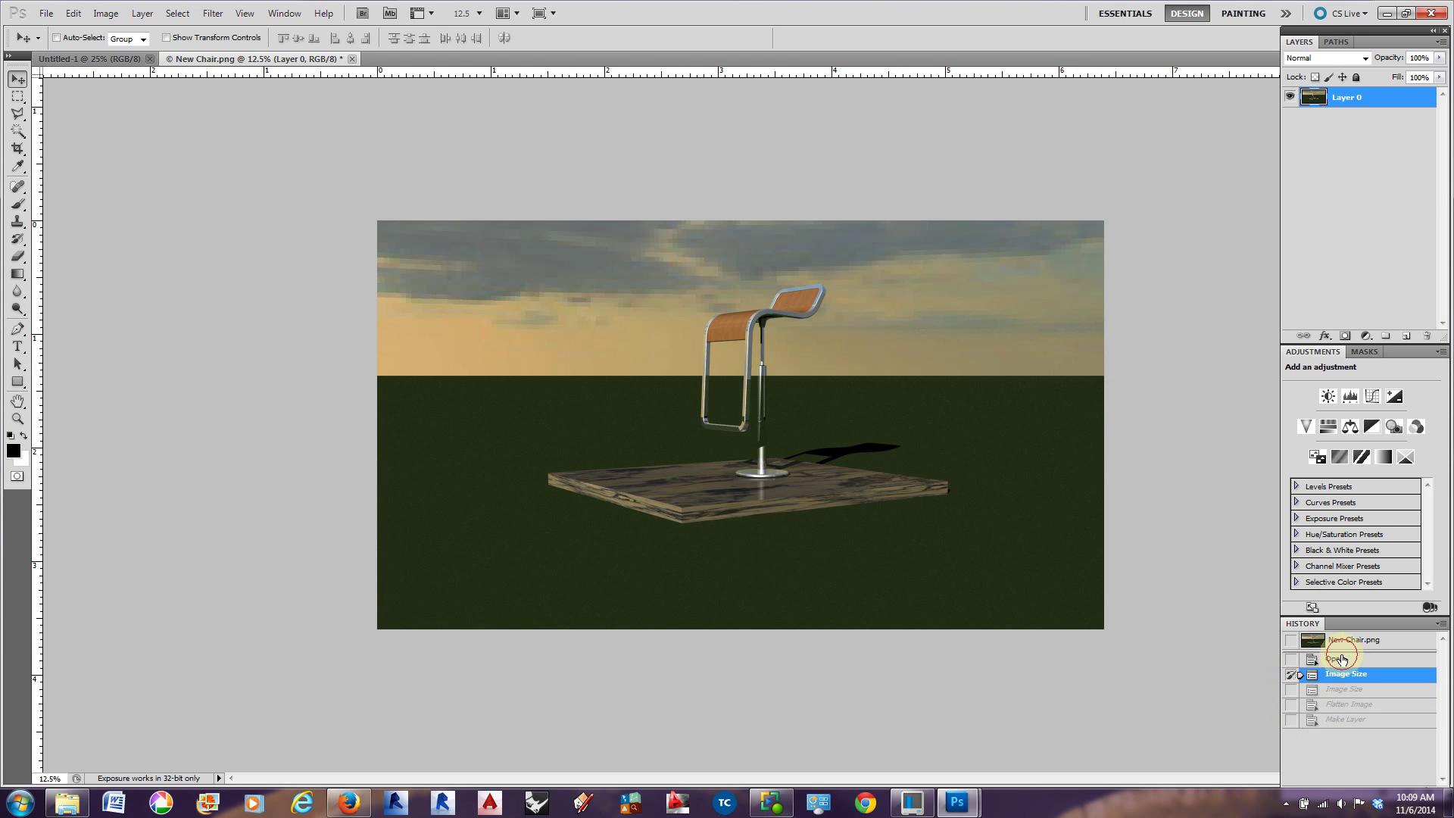
click(1336, 659)
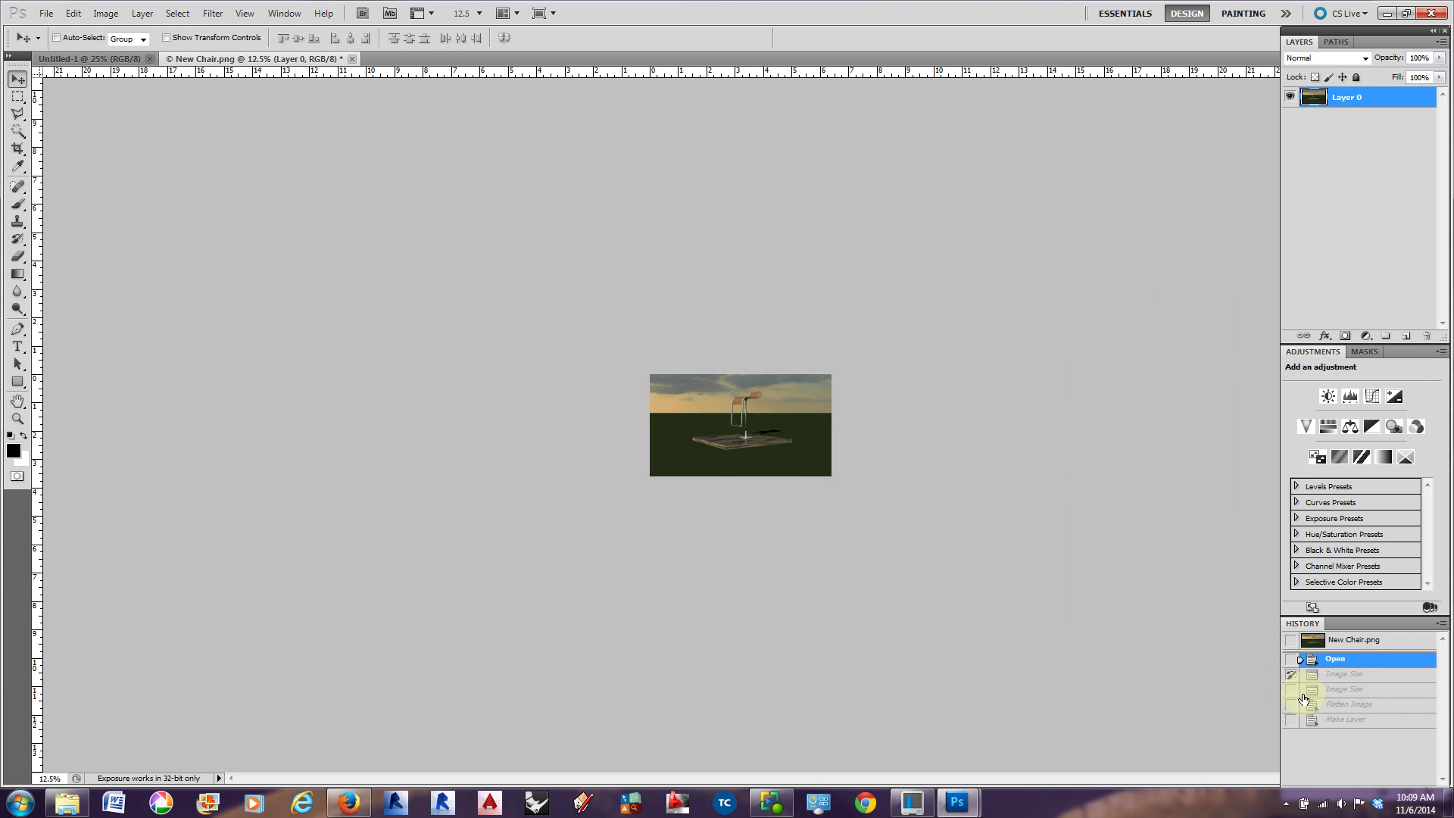
click(1341, 681)
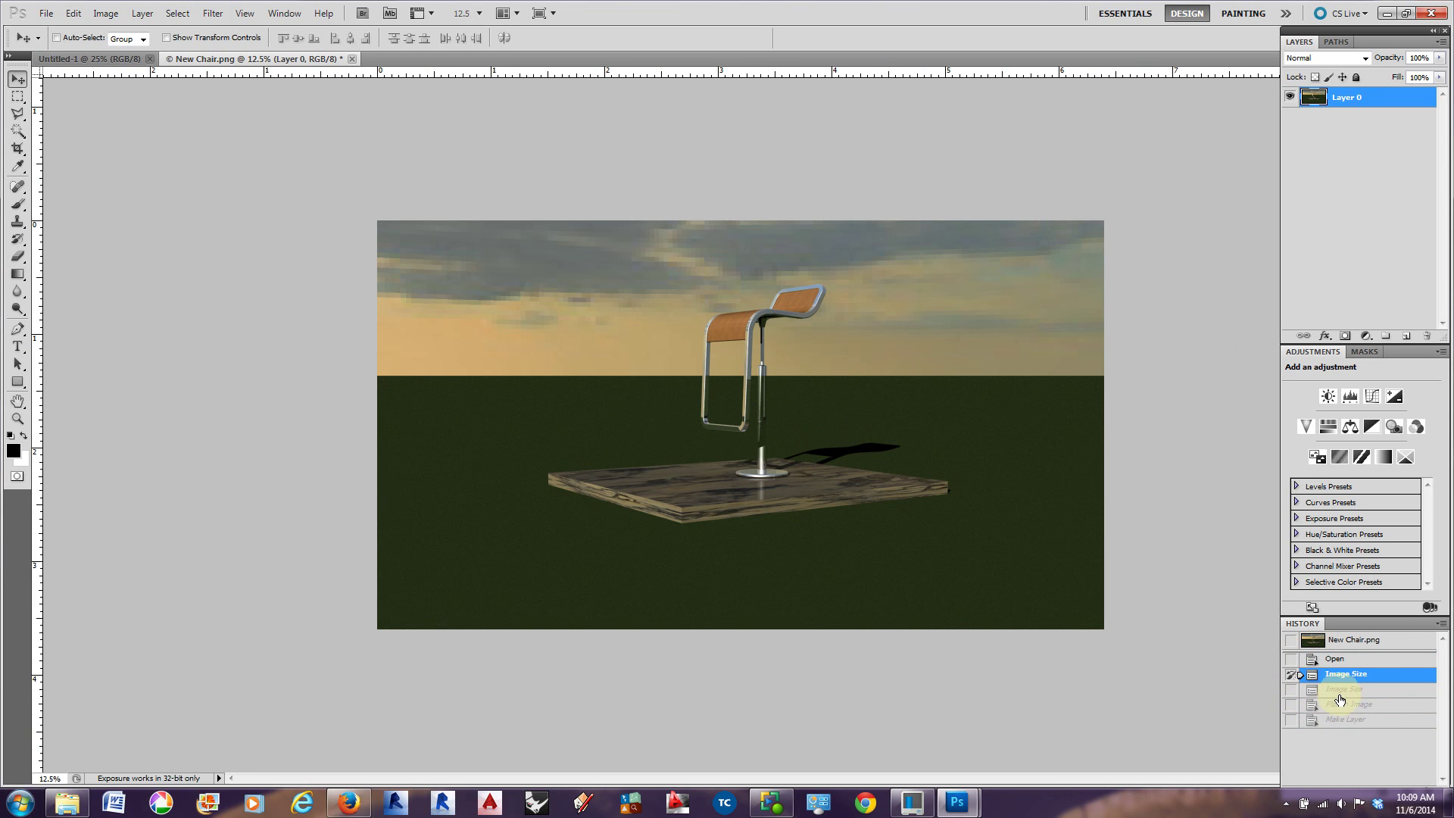
click(1341, 688)
click(1344, 704)
click(1342, 724)
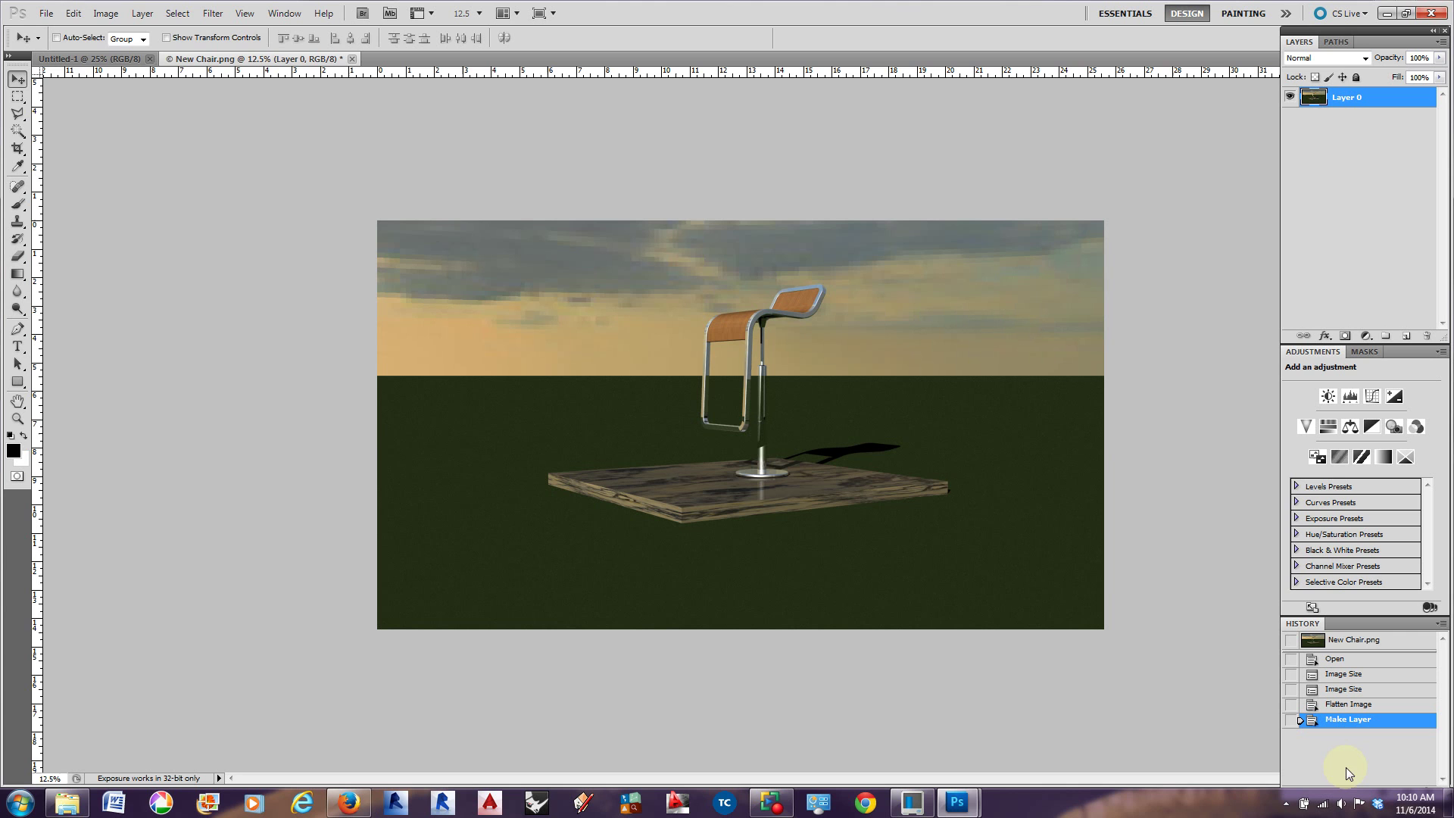
click(73, 13)
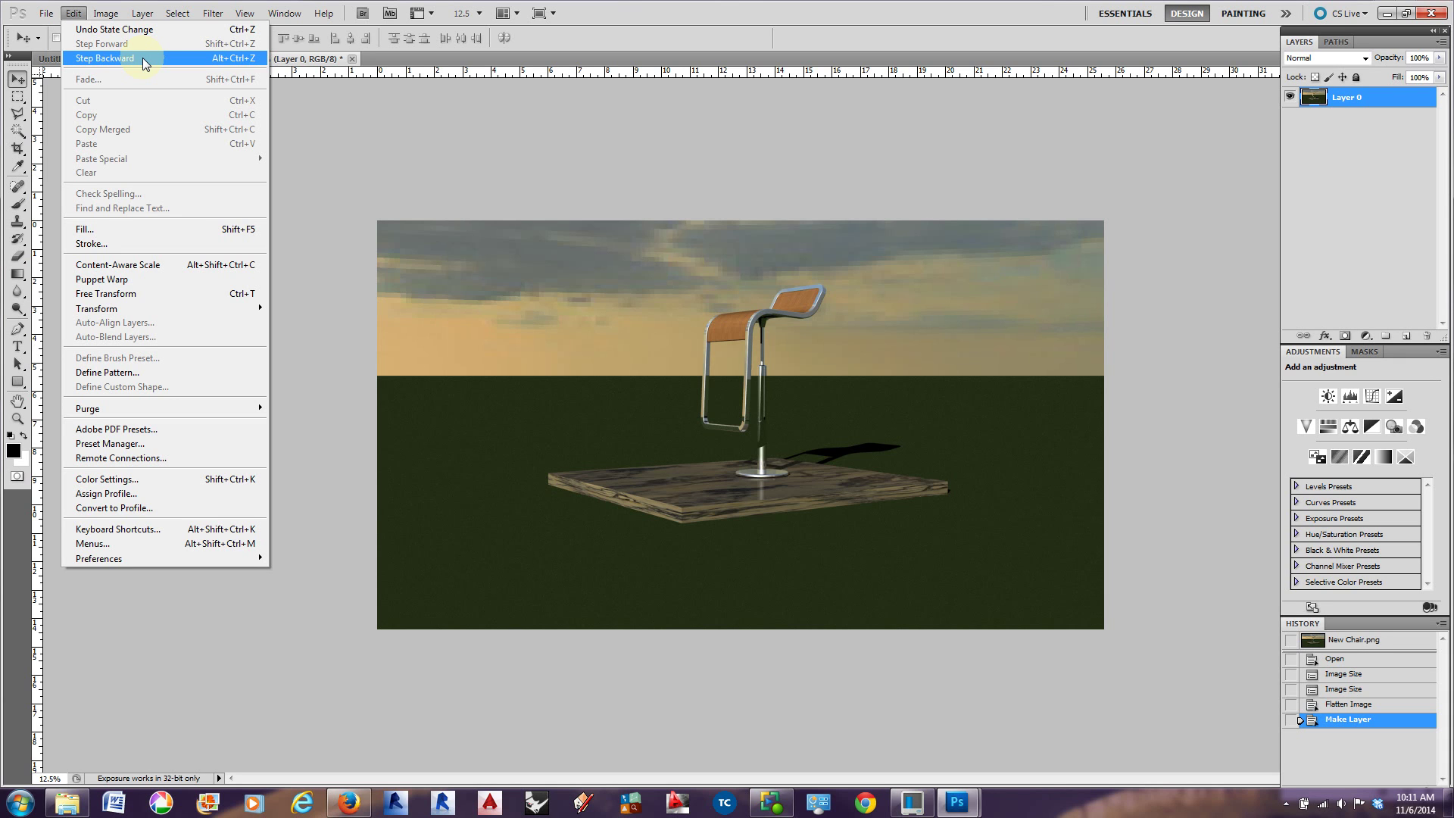
mouse_move(144, 16)
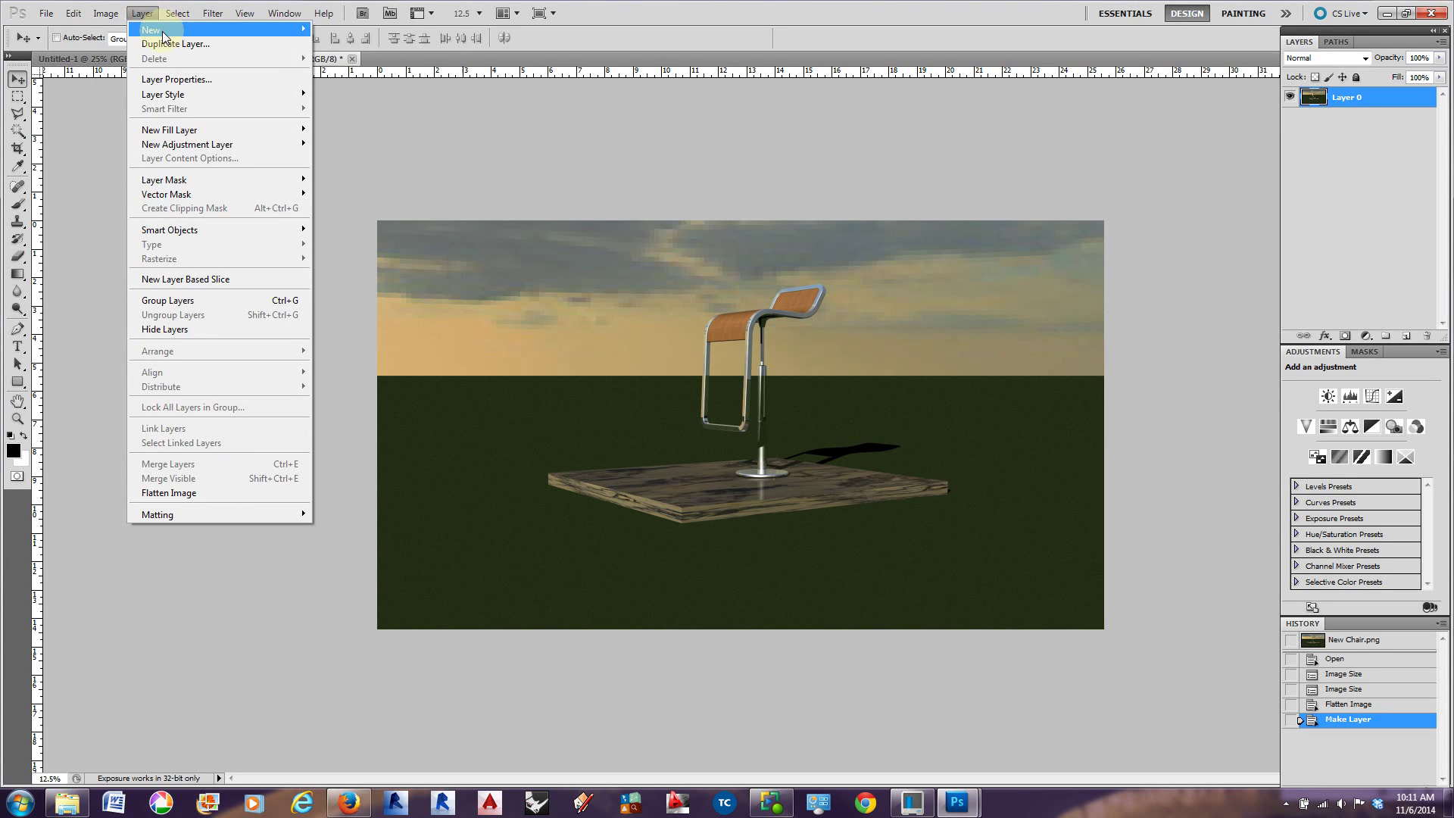
mouse_move(182, 34)
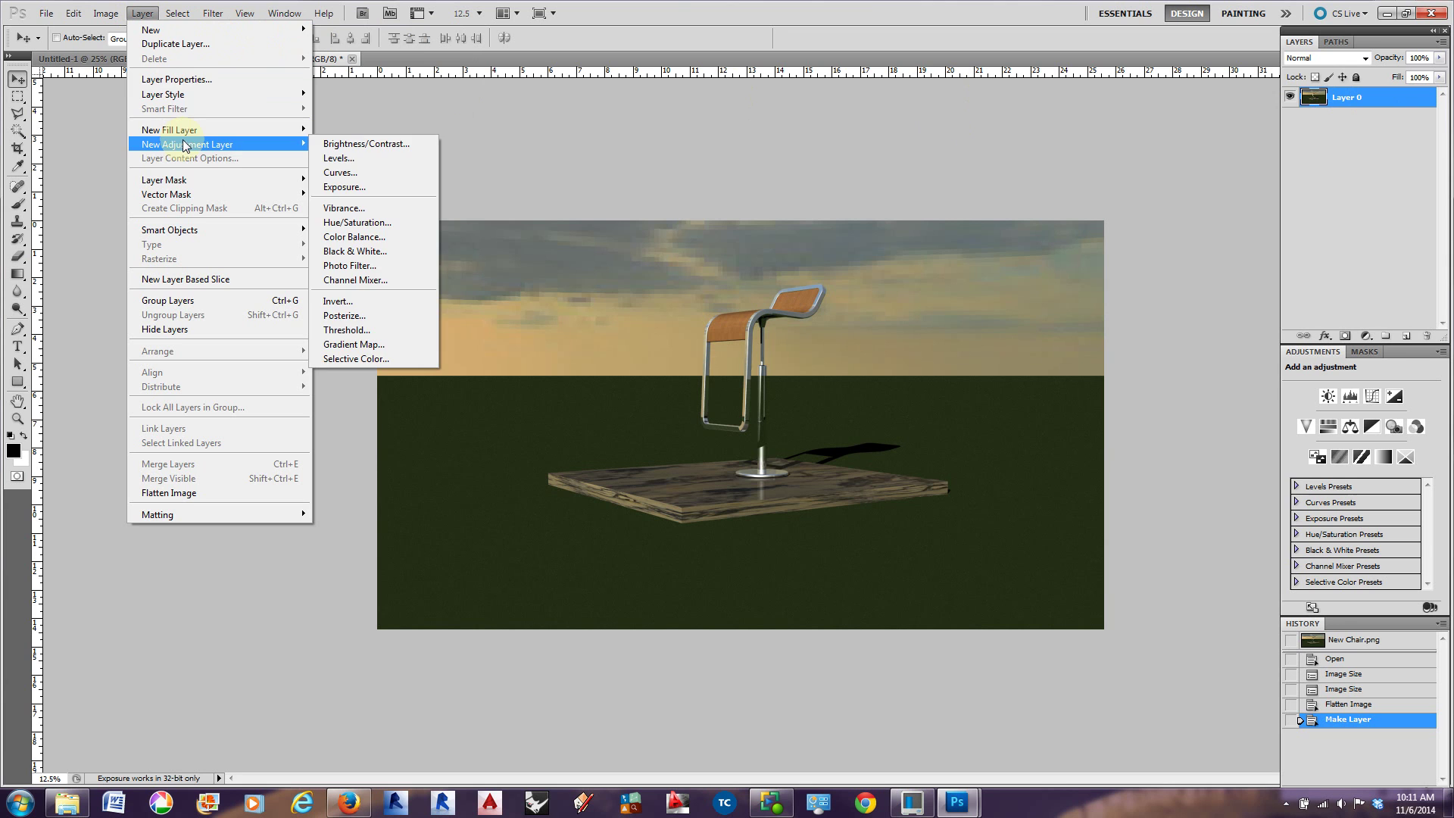
Review the available layer commands and the filter categories, including the Sharpen, Other and Blur filters
mouse_move(206, 142)
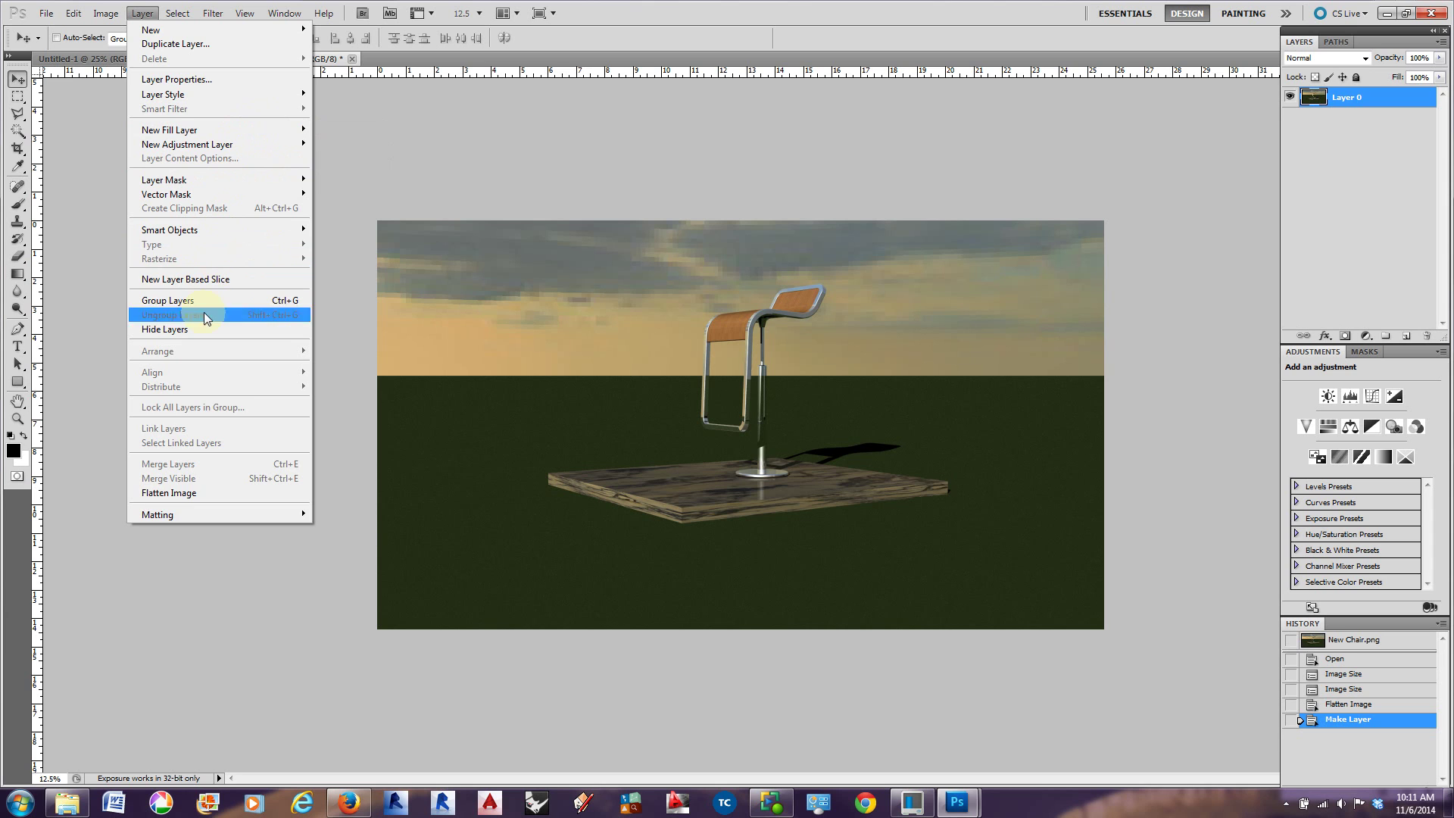
mouse_move(205, 517)
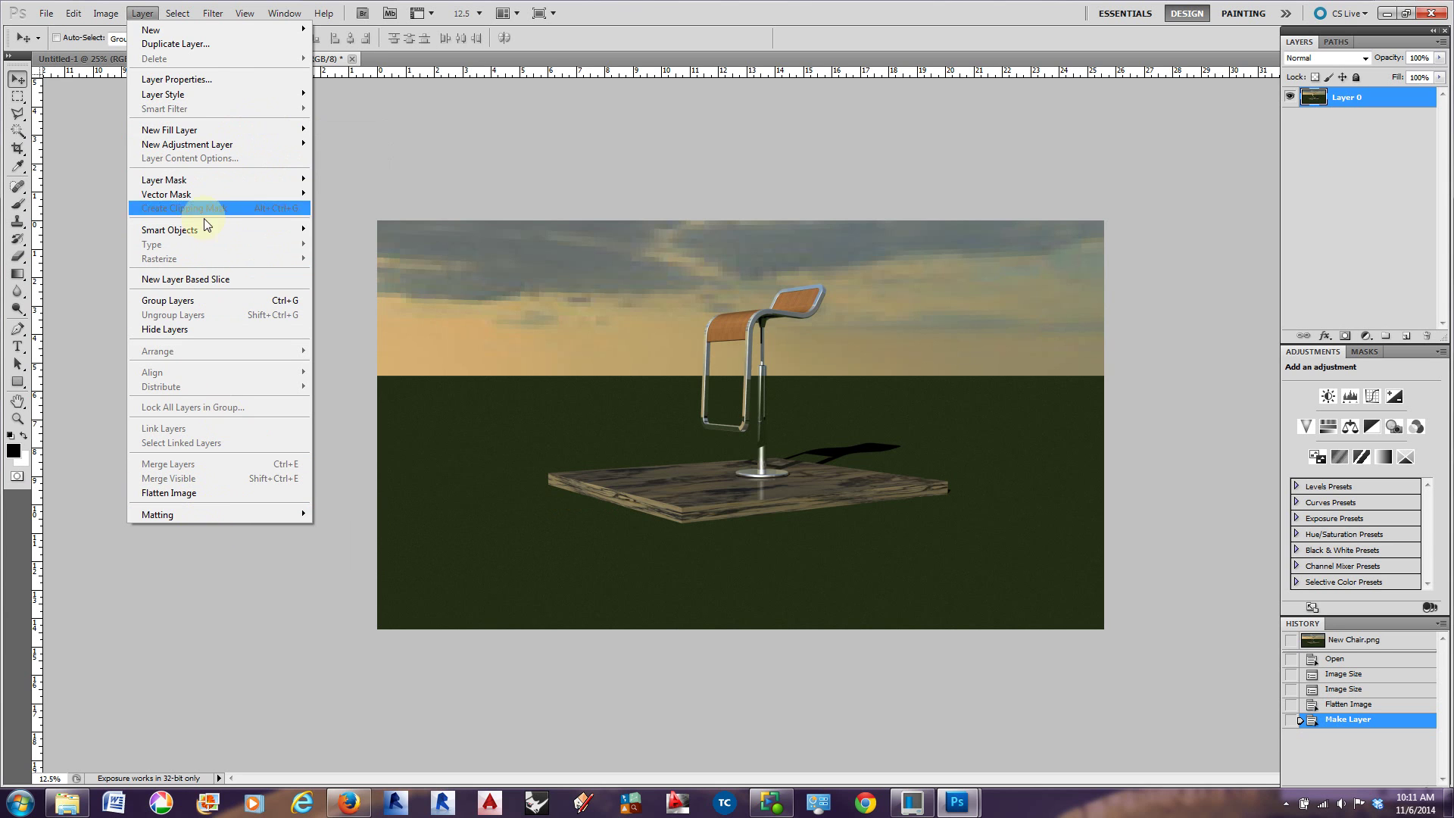
click(184, 12)
click(207, 12)
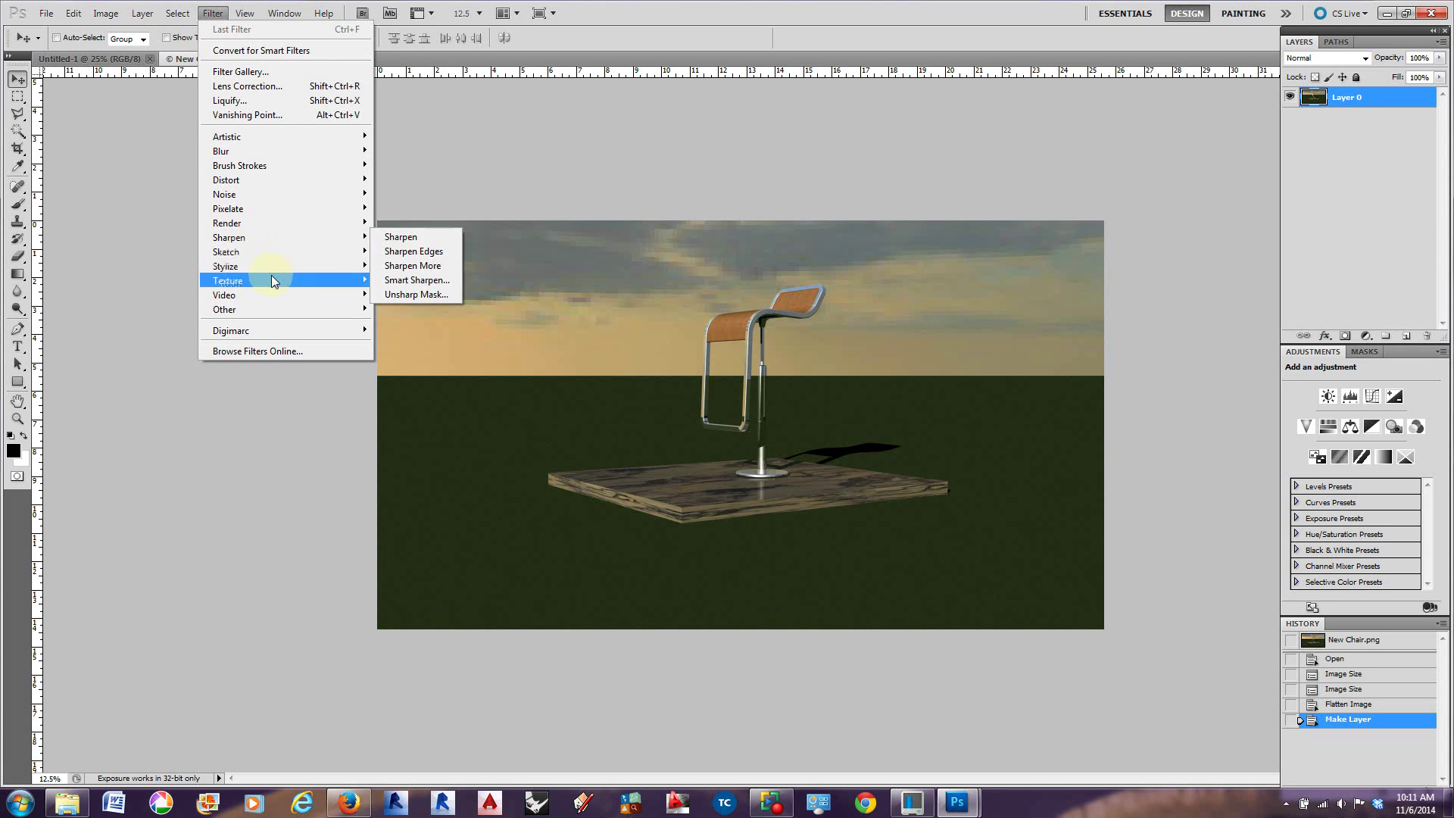
mouse_move(271, 252)
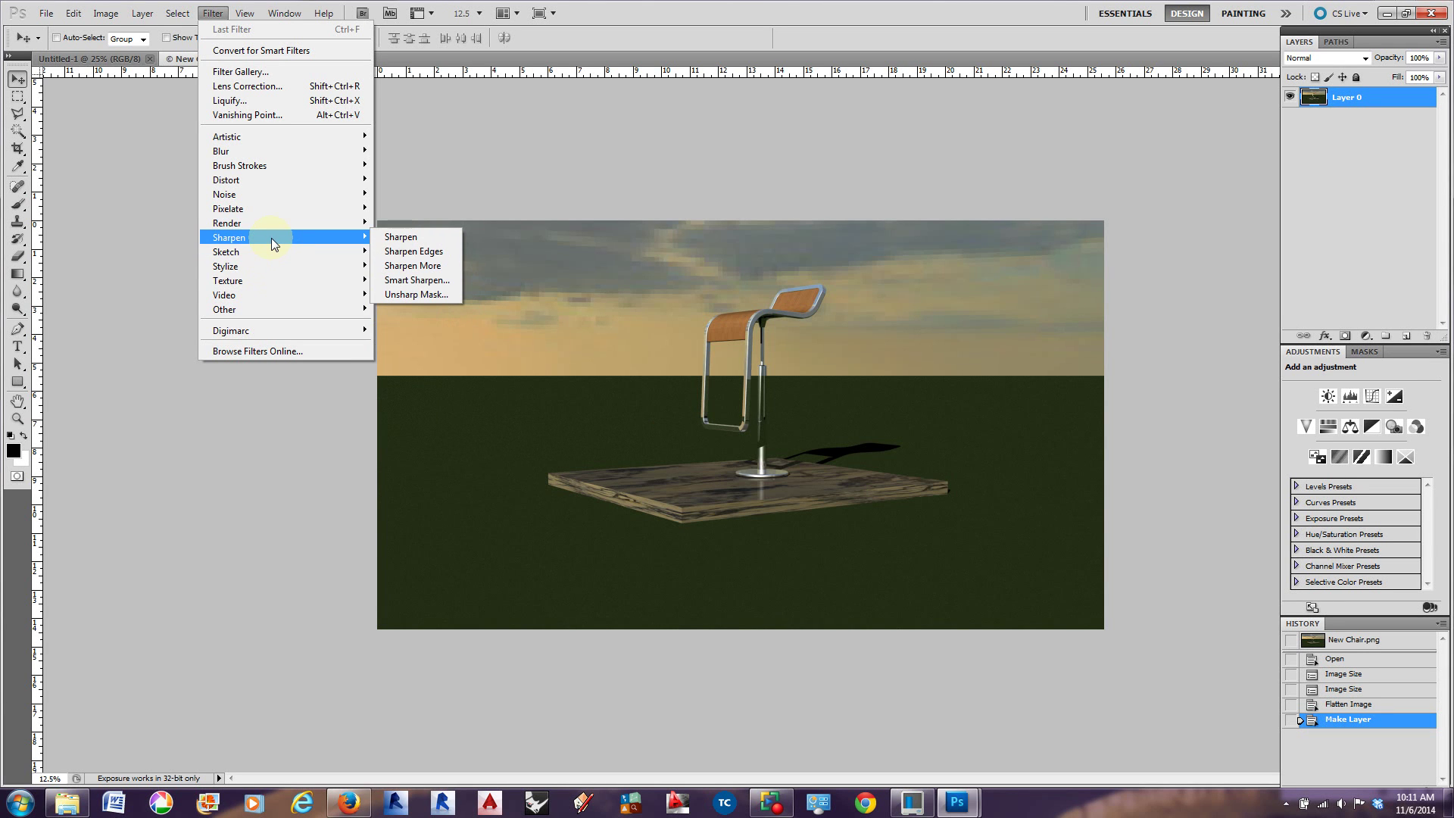
mouse_move(272, 311)
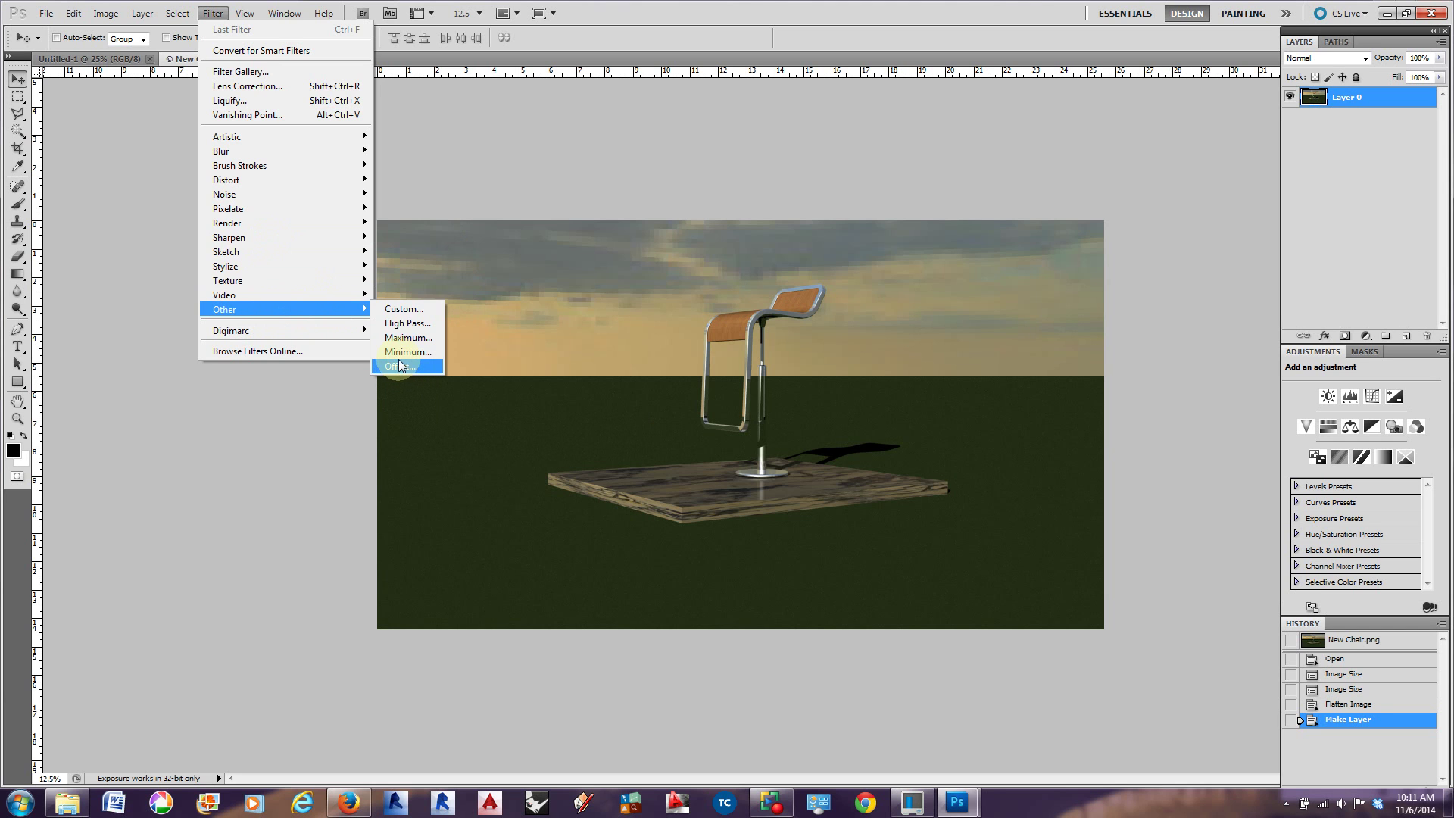
mouse_move(265, 152)
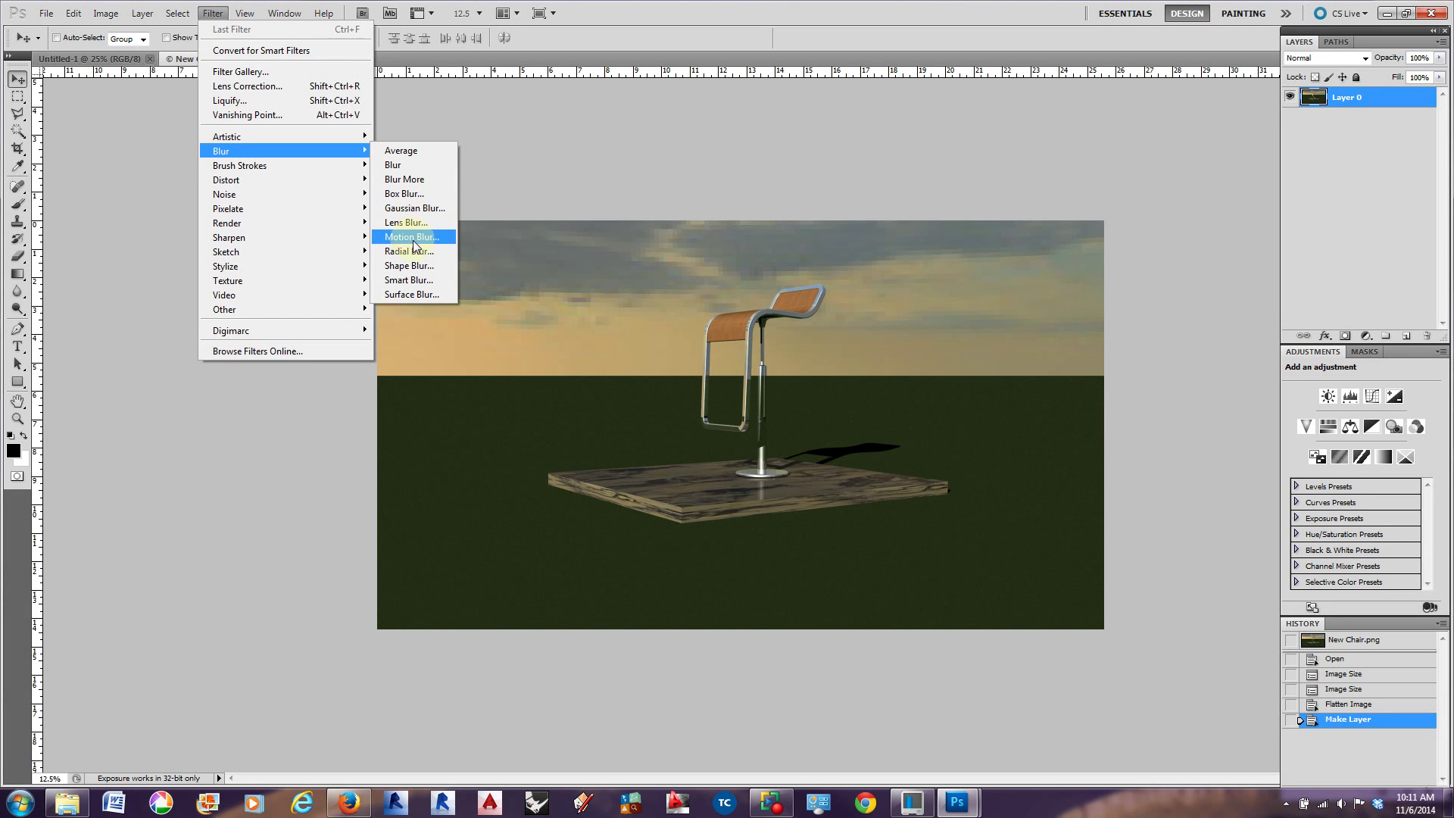
mouse_move(284, 189)
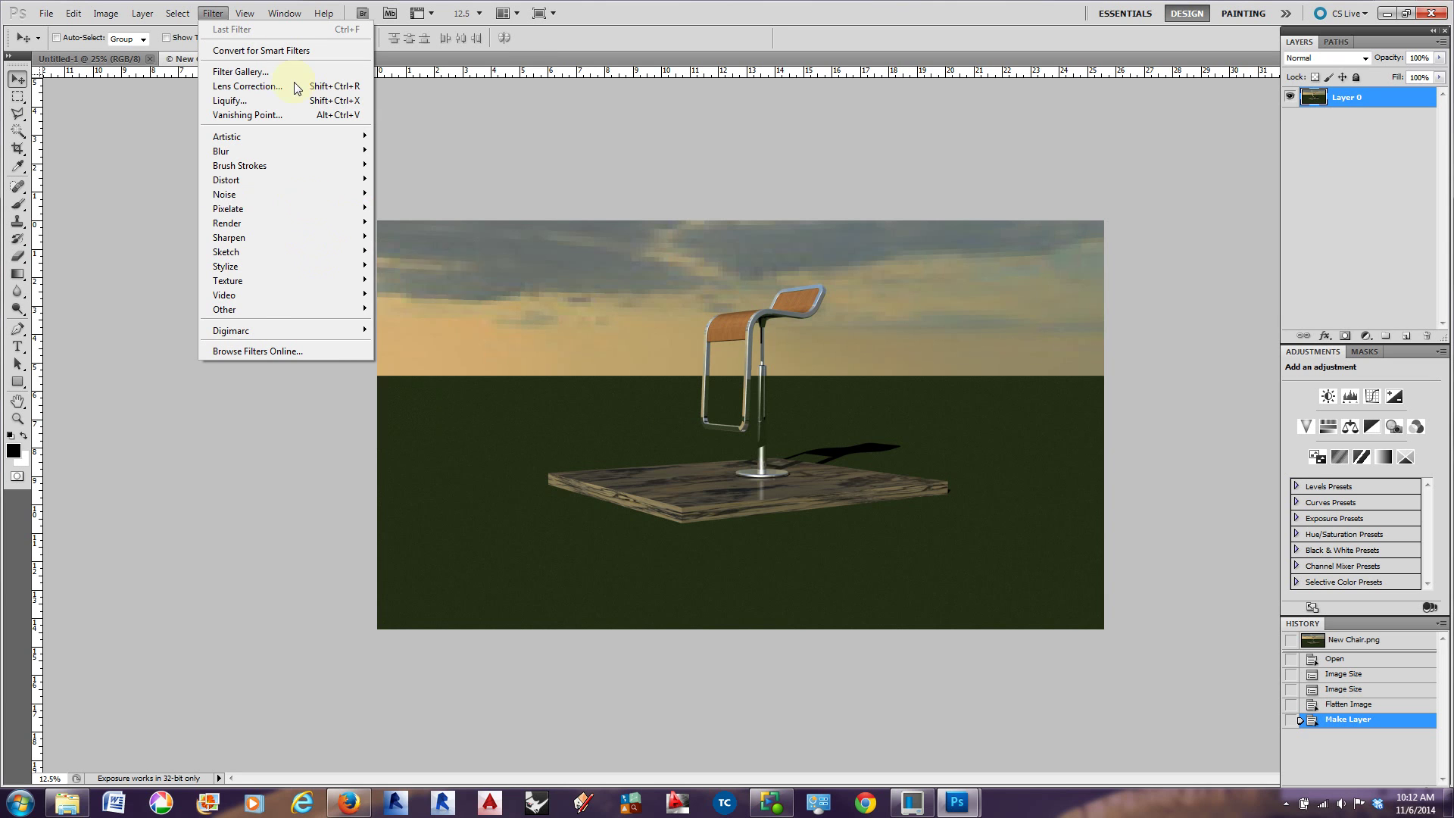
Display the chair image at its actual pixel size and review the other view commands
mouse_move(250, 14)
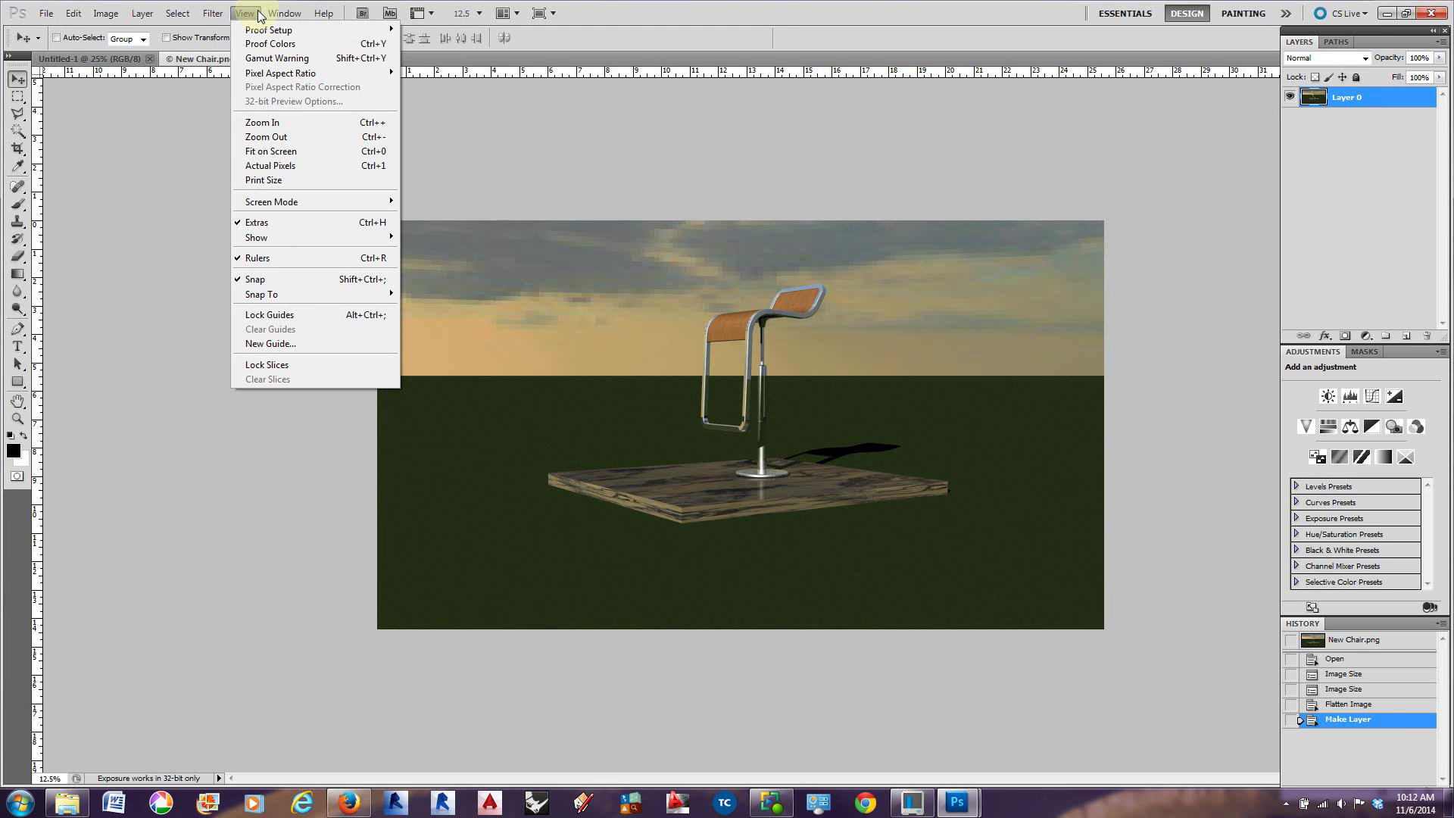
click(293, 165)
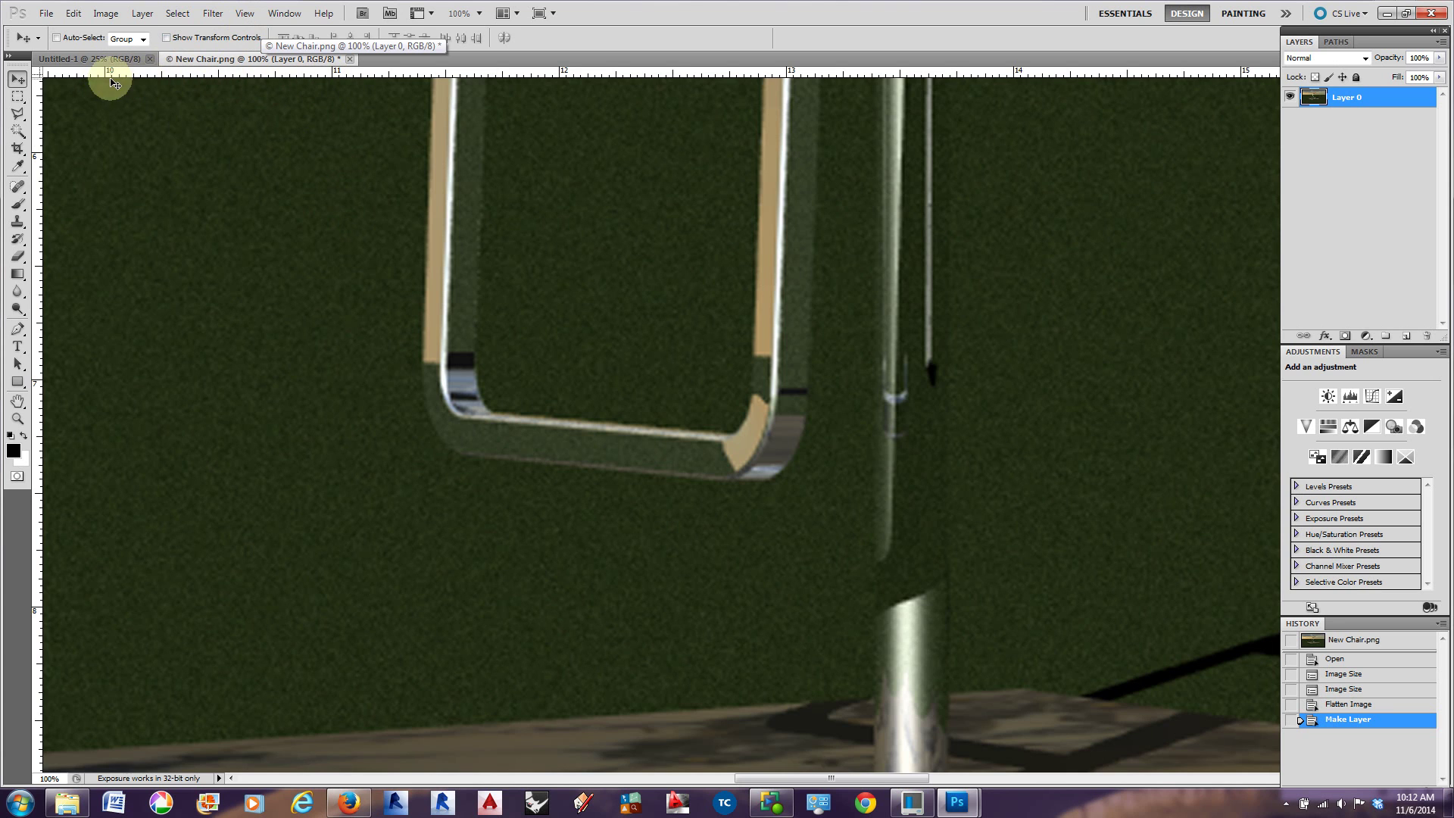
click(239, 15)
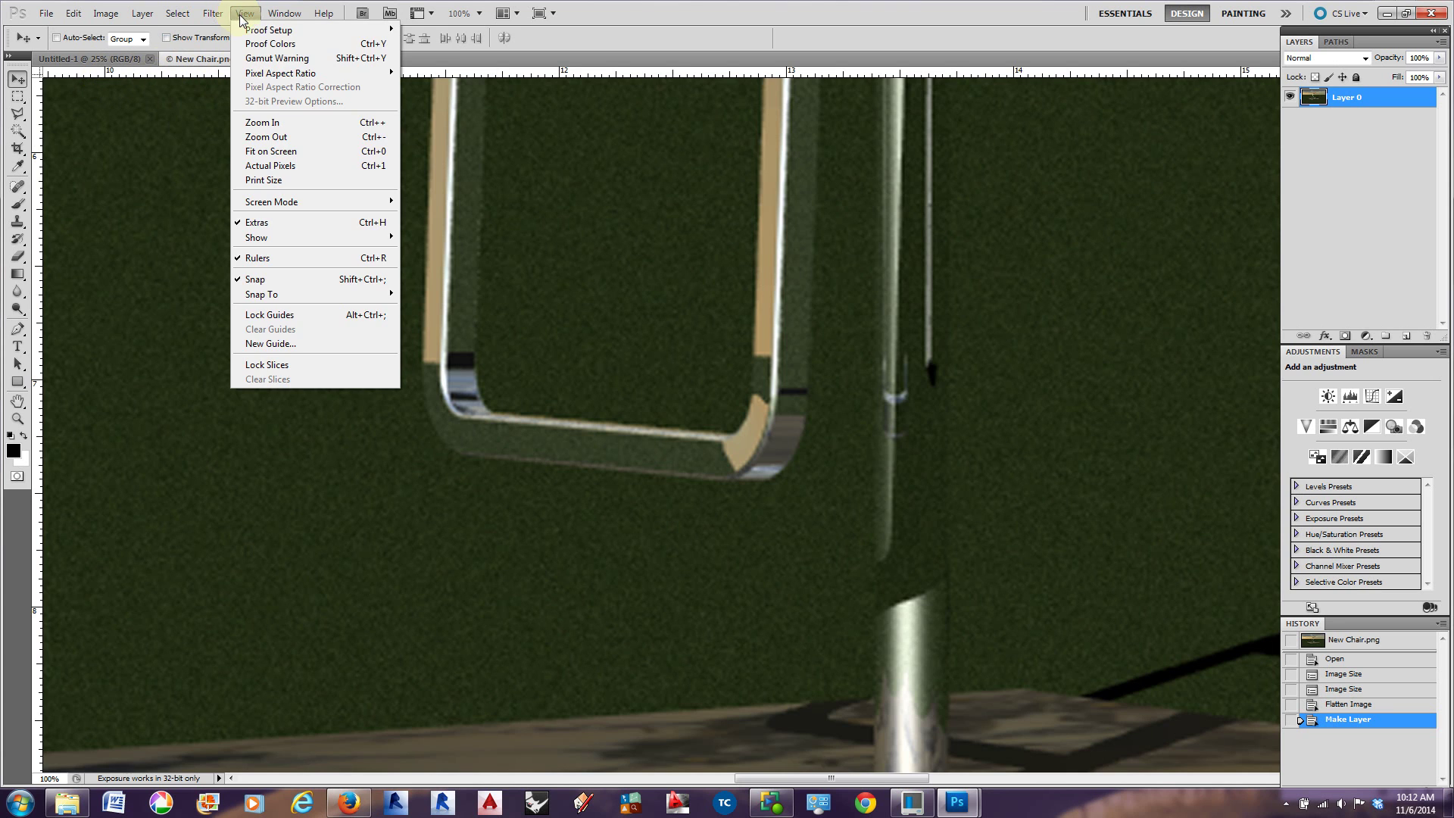
click(292, 256)
click(446, 71)
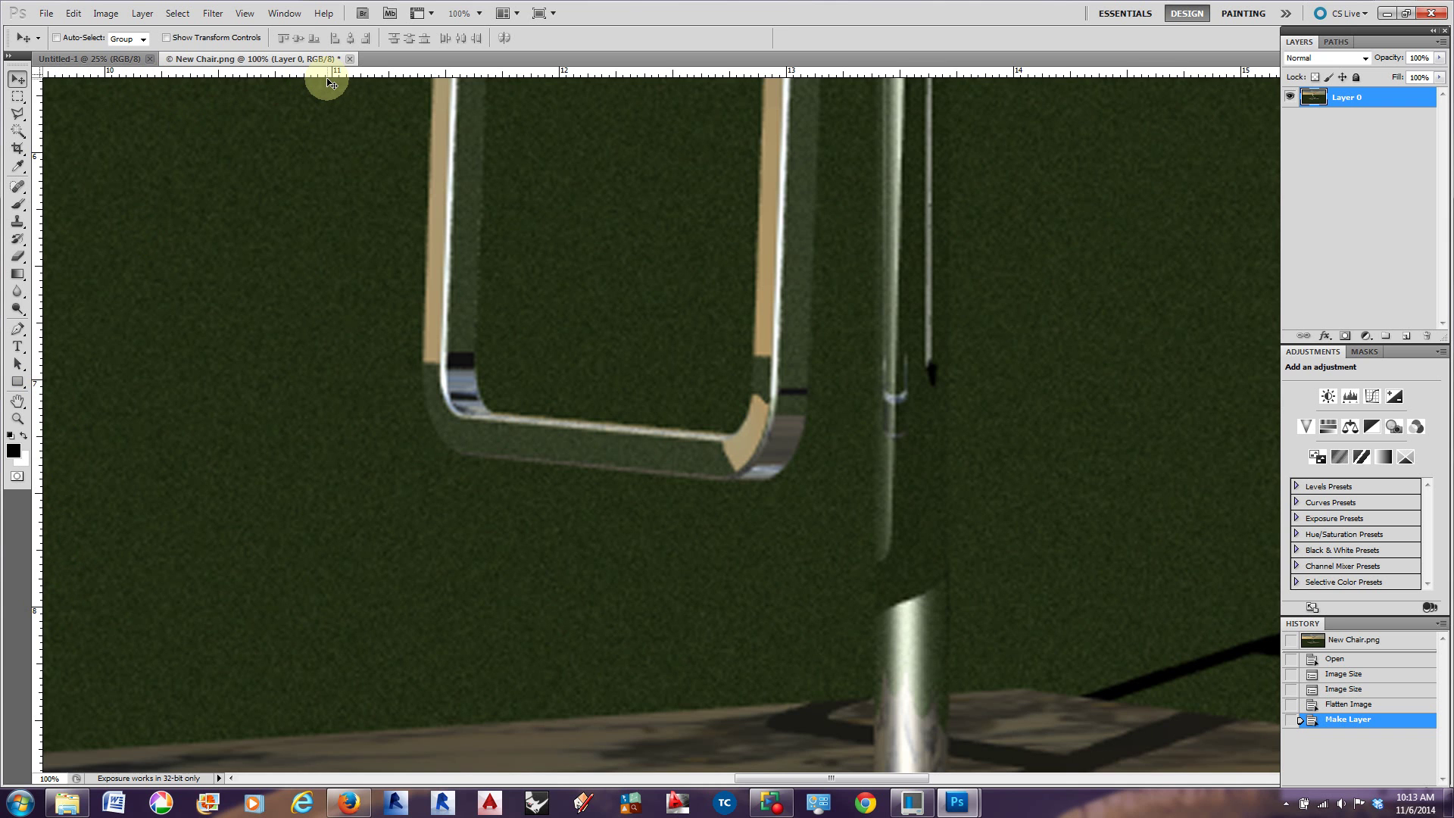
Zoom out until the whole chair rendering fits in view, and zoom back in to 50%
key(ctrl+minus)
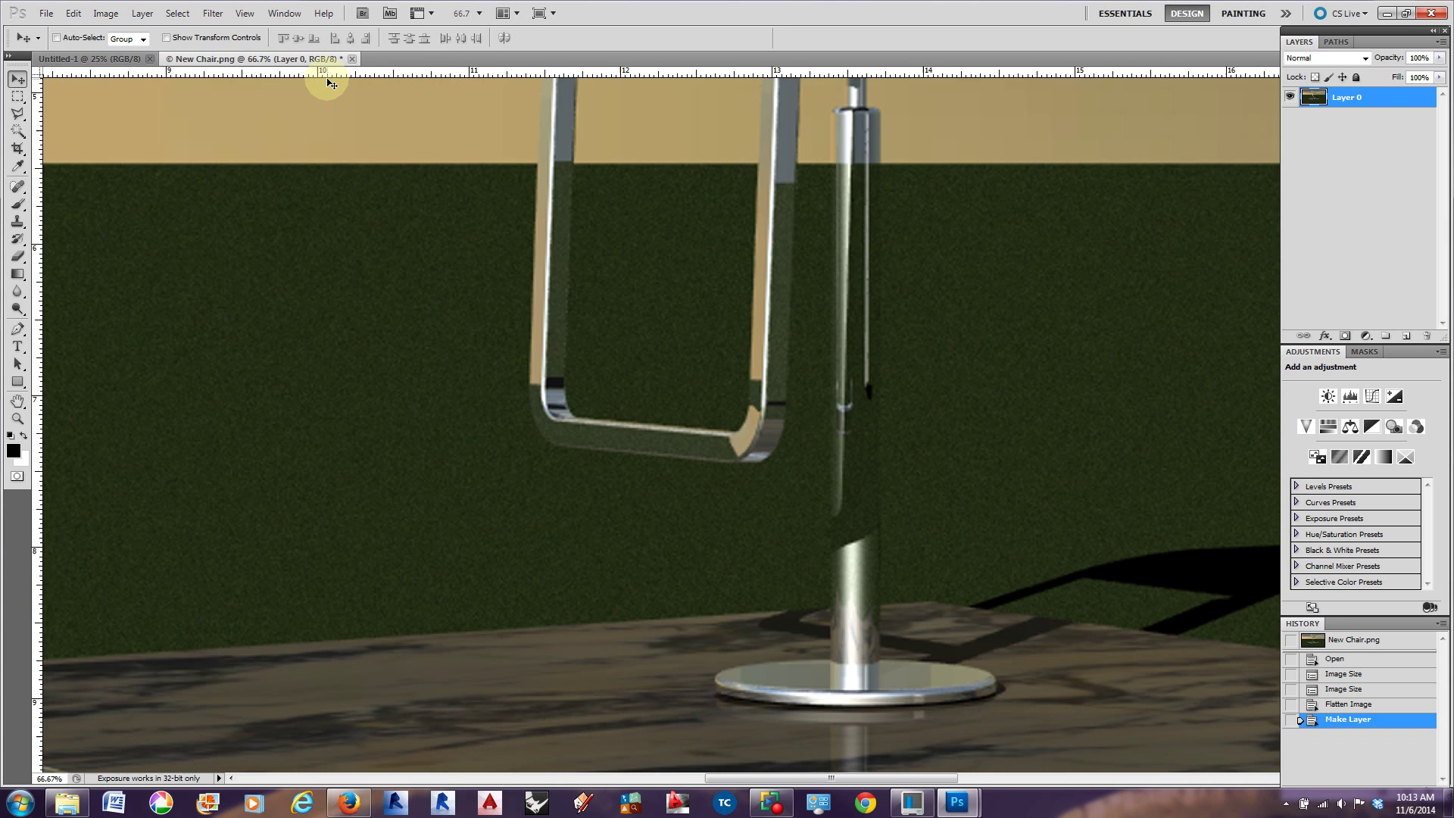
key(ctrl+minus)
key(ctrl+minus)
key(ctrl+minus)
key(ctrl+minus)
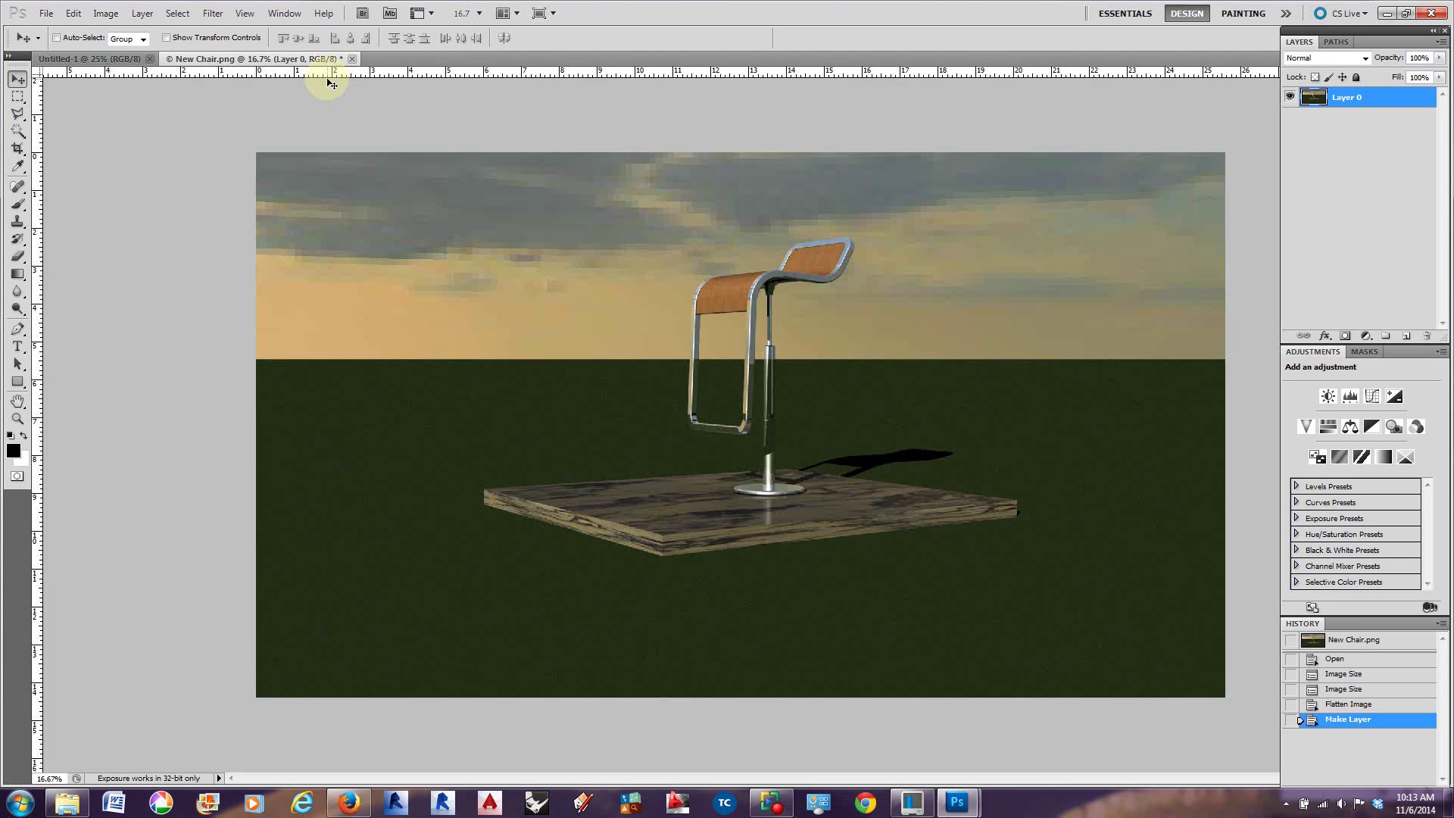
key(ctrl+plus)
key(ctrl+plus)
key(ctrl+plus)
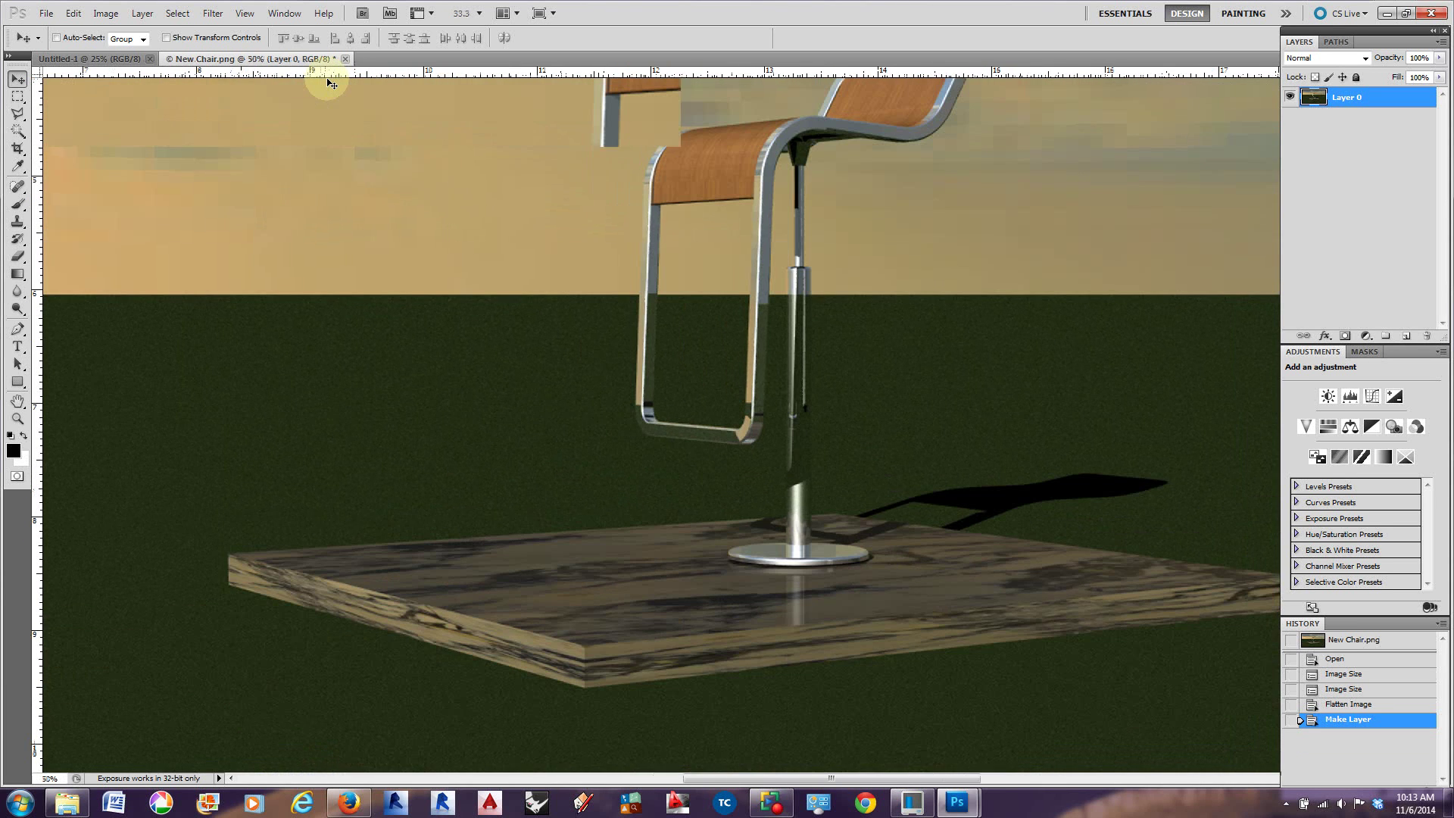
key(ctrl+plus)
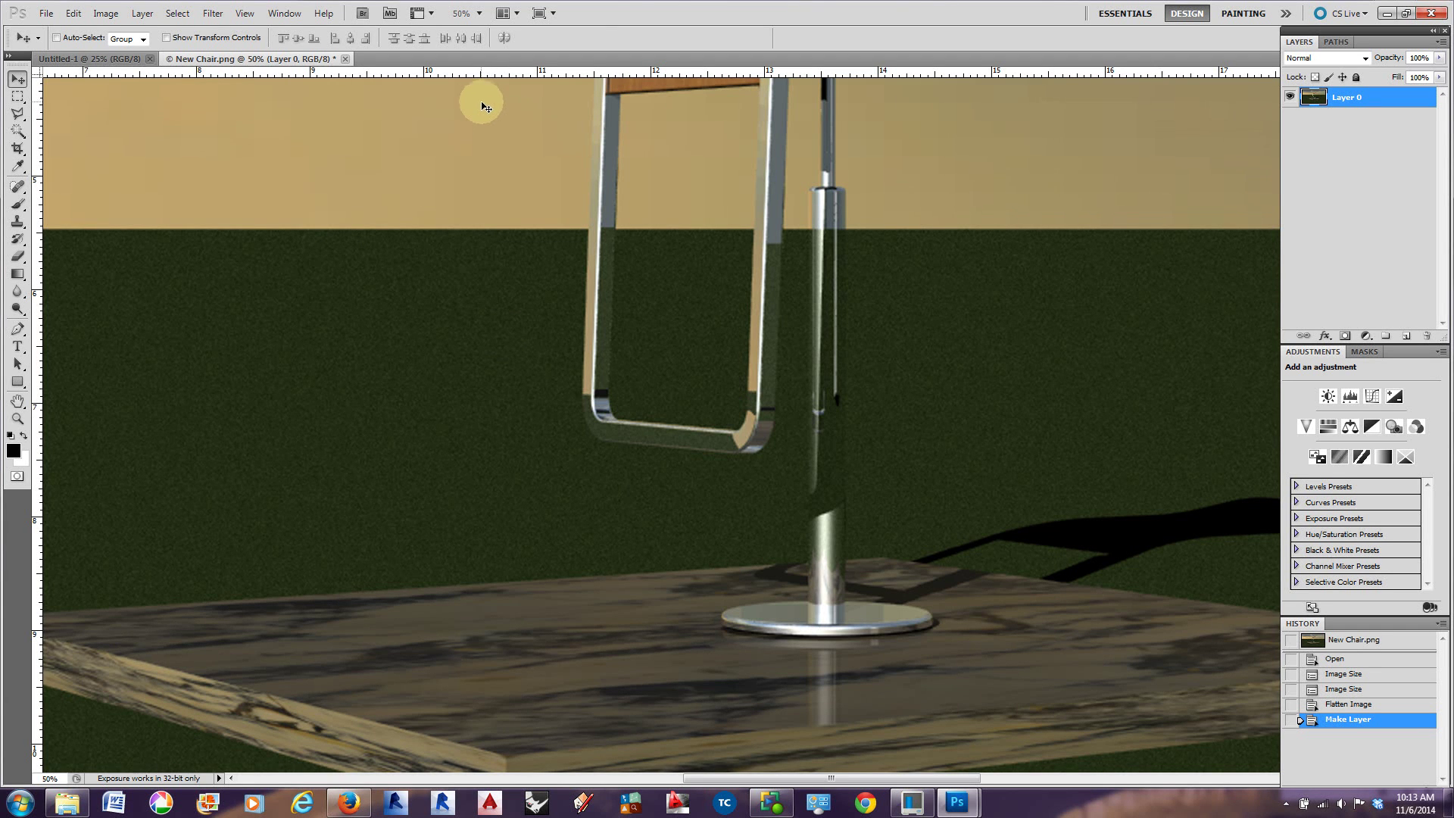
Deselect Layer 0 and try to move the image with the Move tool while no layer is selected
click(295, 15)
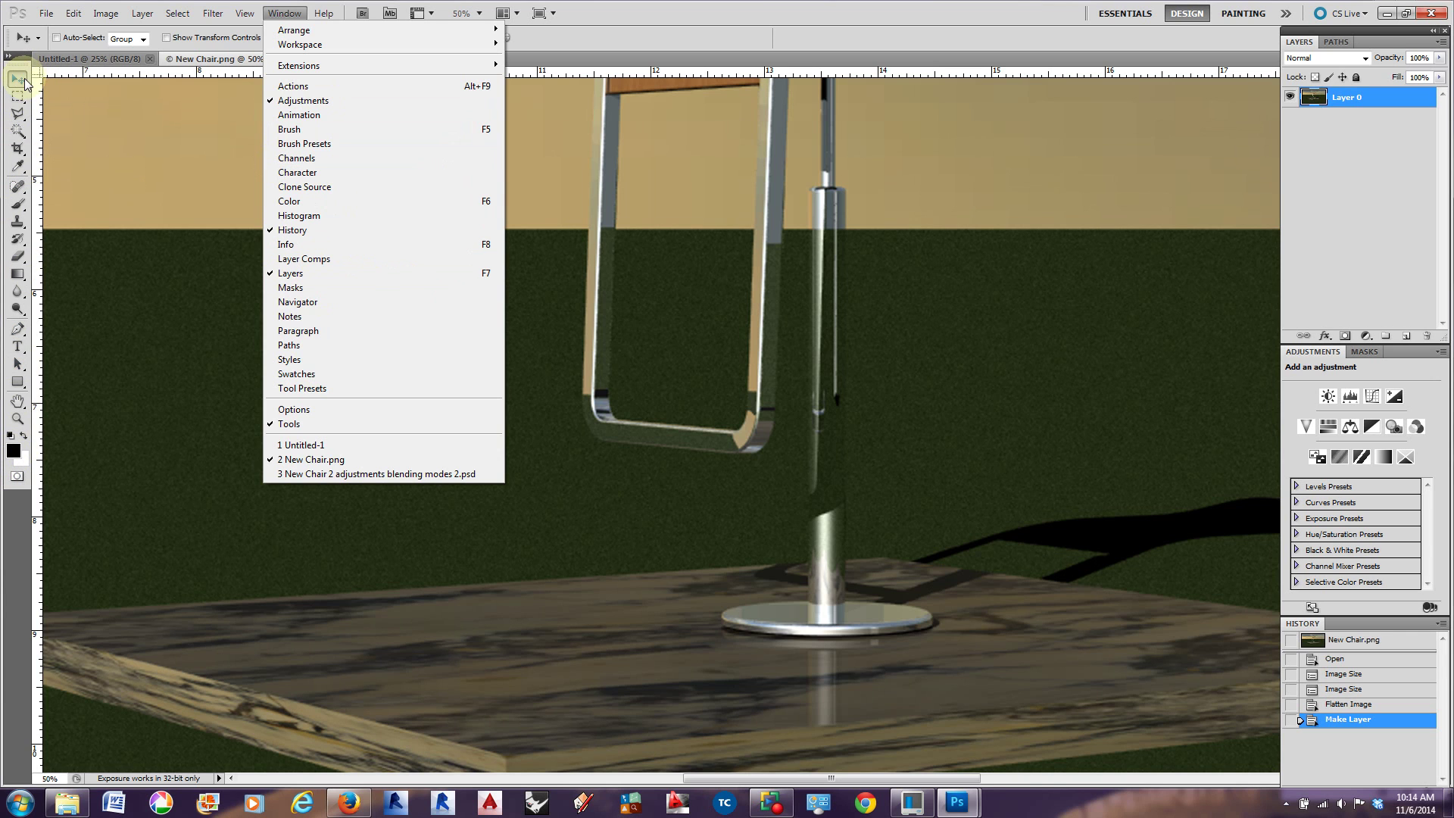
click(1381, 189)
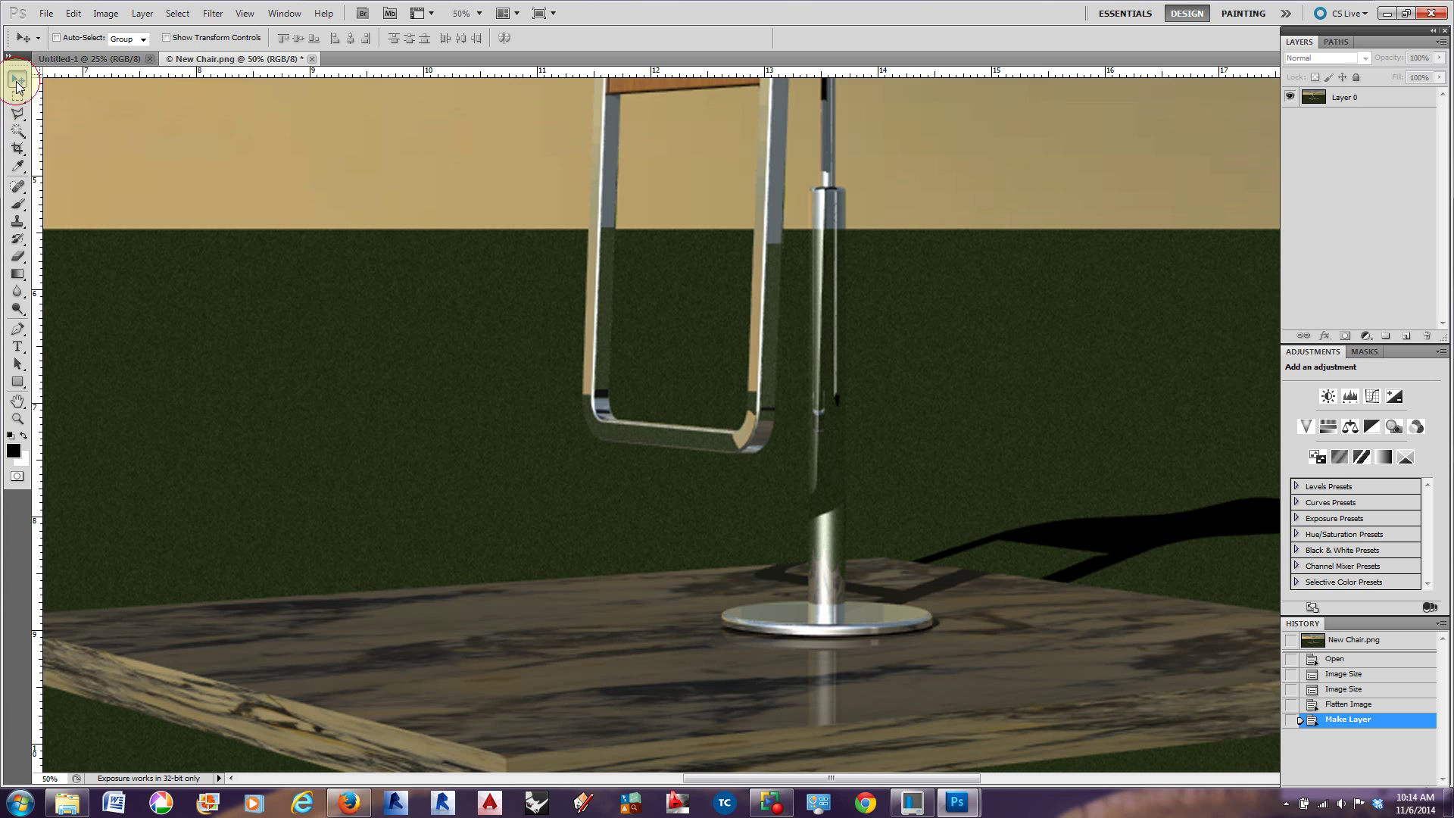
click(417, 291)
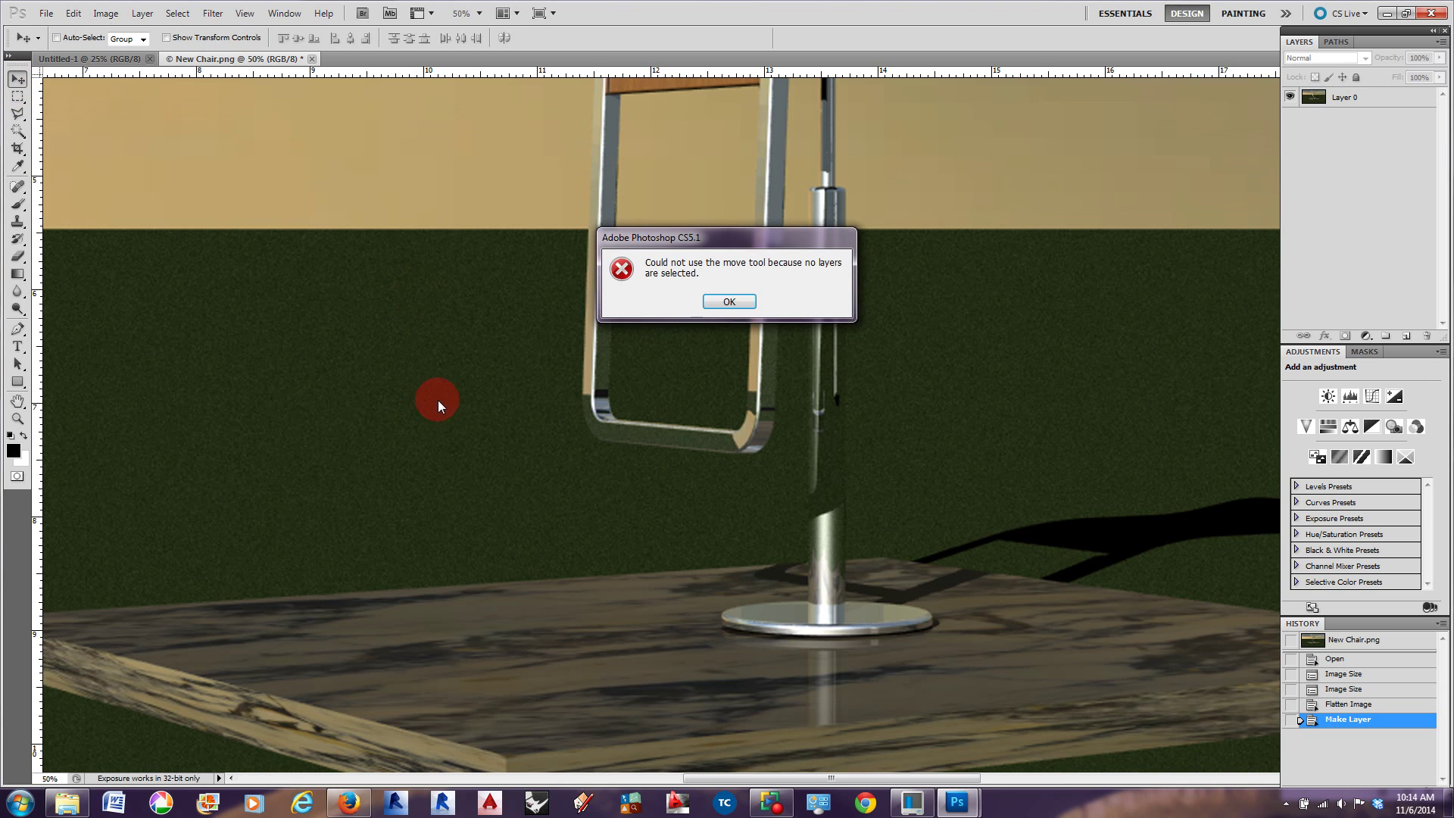
click(733, 303)
Enable Auto-Select for the Move tool and select Layer 0 by picking the chair image on the canvas
scroll(685, 380, down, 1)
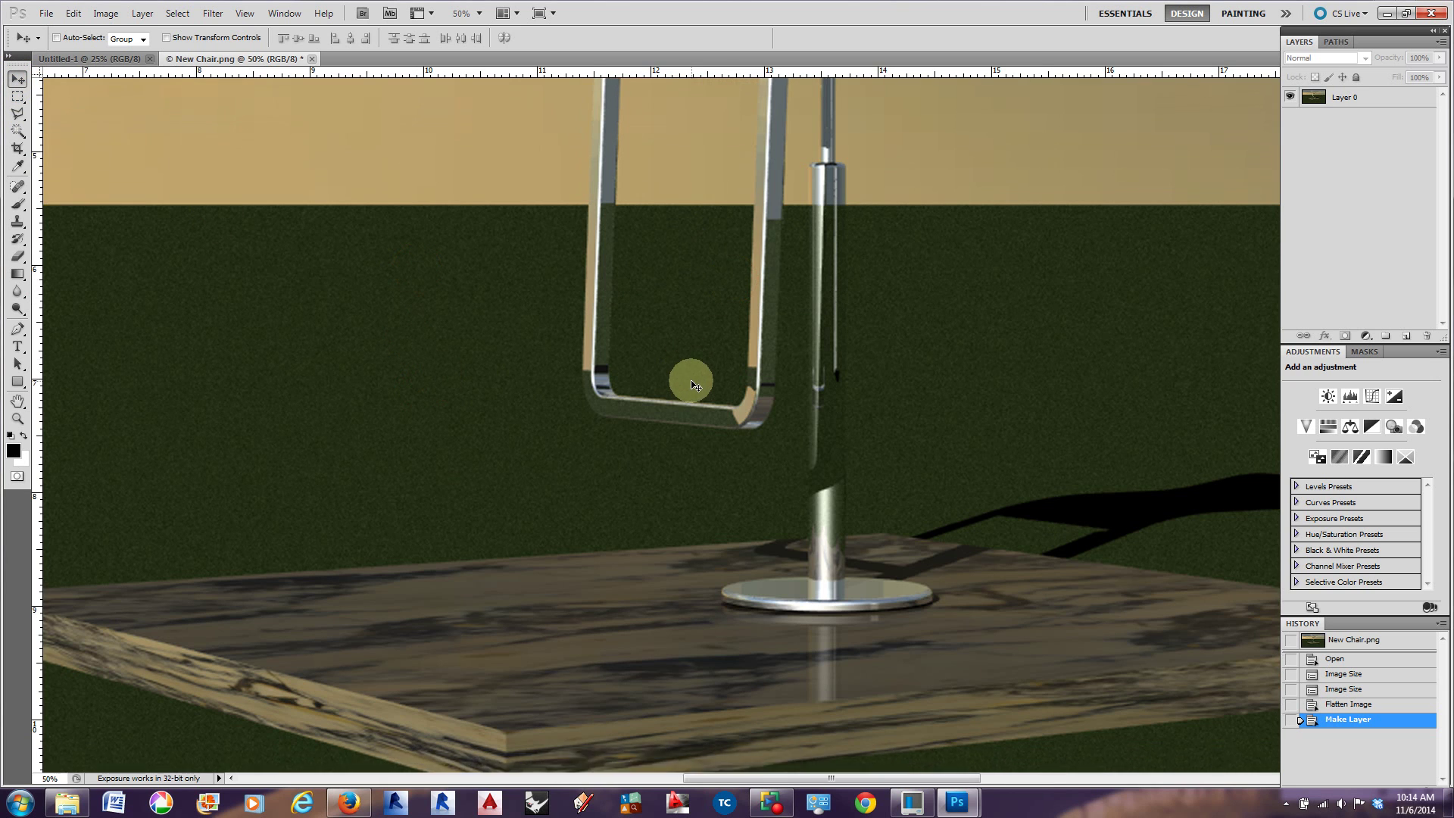
scroll(692, 380, up, 2)
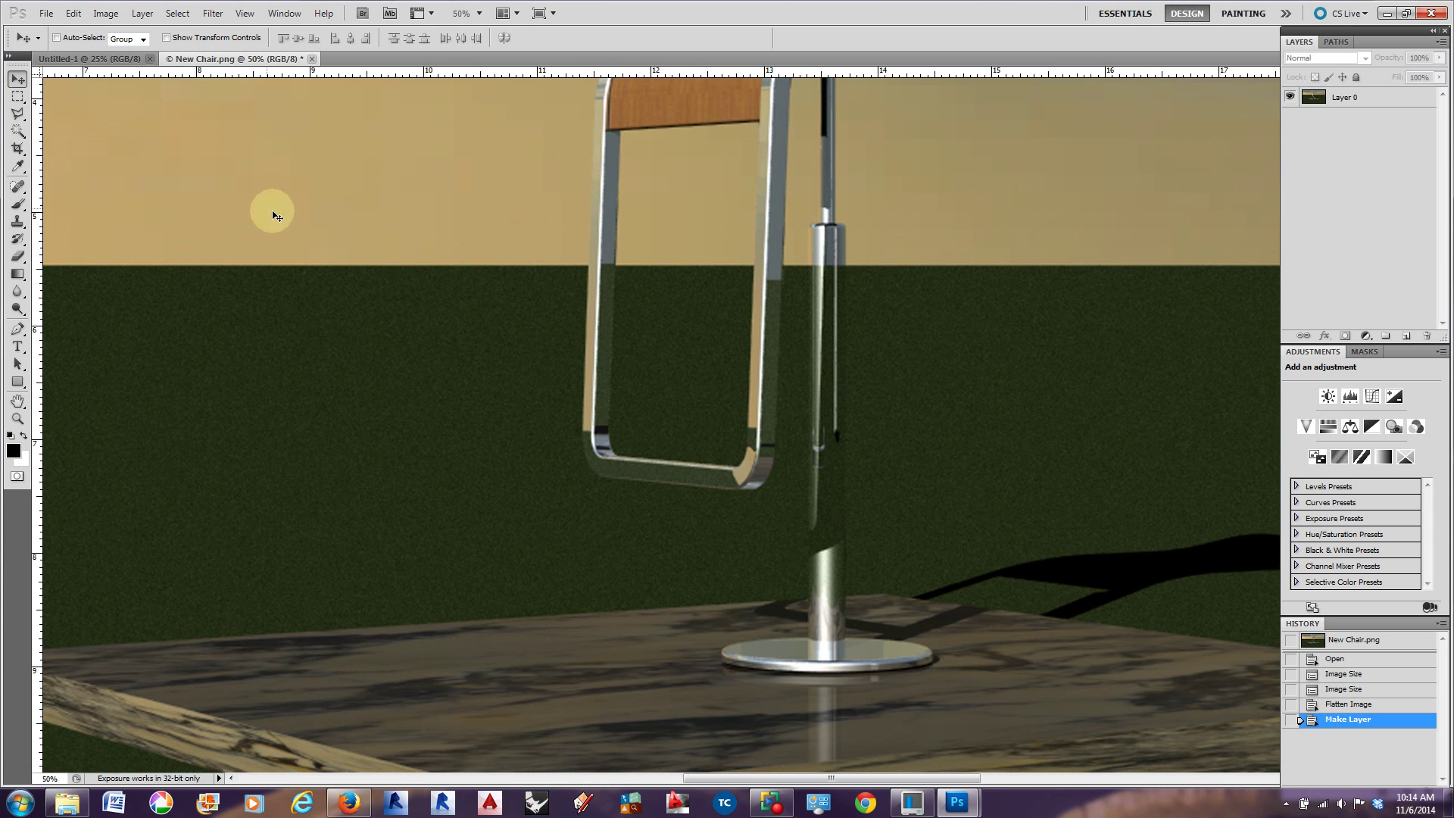
click(57, 38)
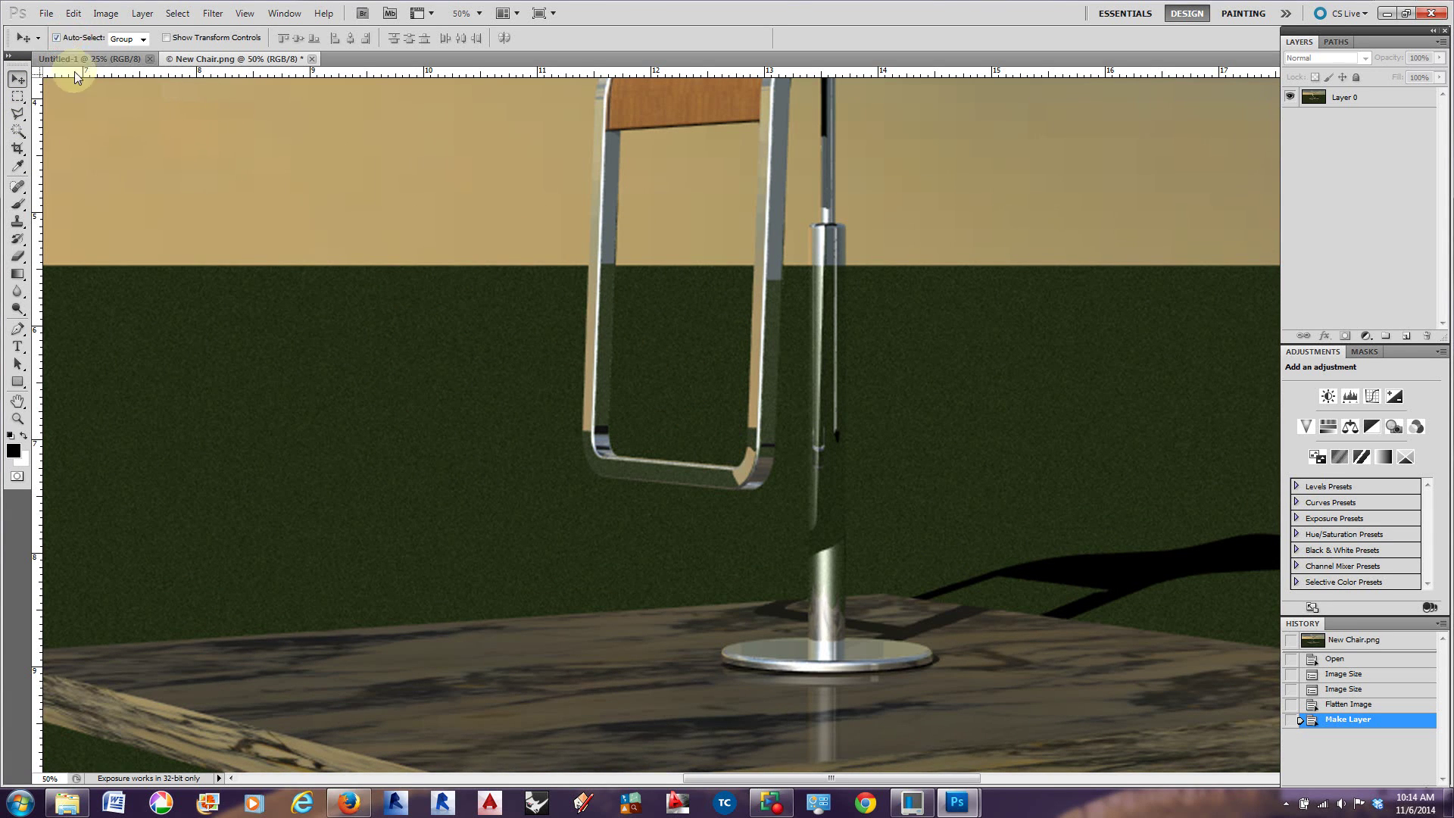
click(775, 324)
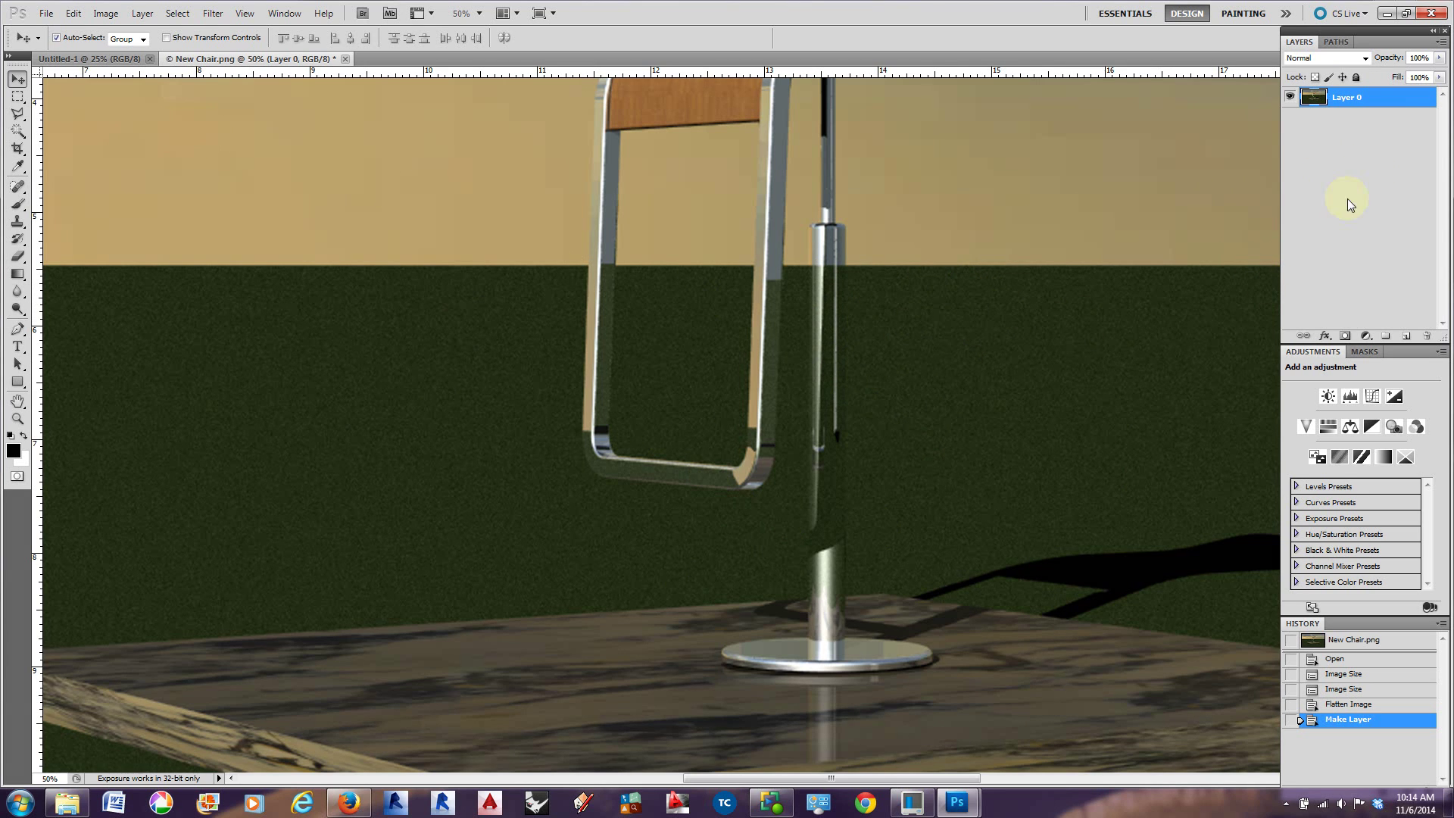
Draw a freehand Lasso selection across the sky and horizon beside the chair, and undo it
click(19, 100)
mouse_move(19, 100)
mouse_down()
mouse_move(119, 102)
mouse_move(125, 143)
mouse_move(1372, 100)
mouse_move(226, 97)
mouse_move(95, 102)
mouse_move(86, 123)
mouse_move(84, 99)
mouse_move(16, 99)
mouse_move(95, 103)
mouse_move(120, 149)
mouse_move(21, 119)
mouse_up()
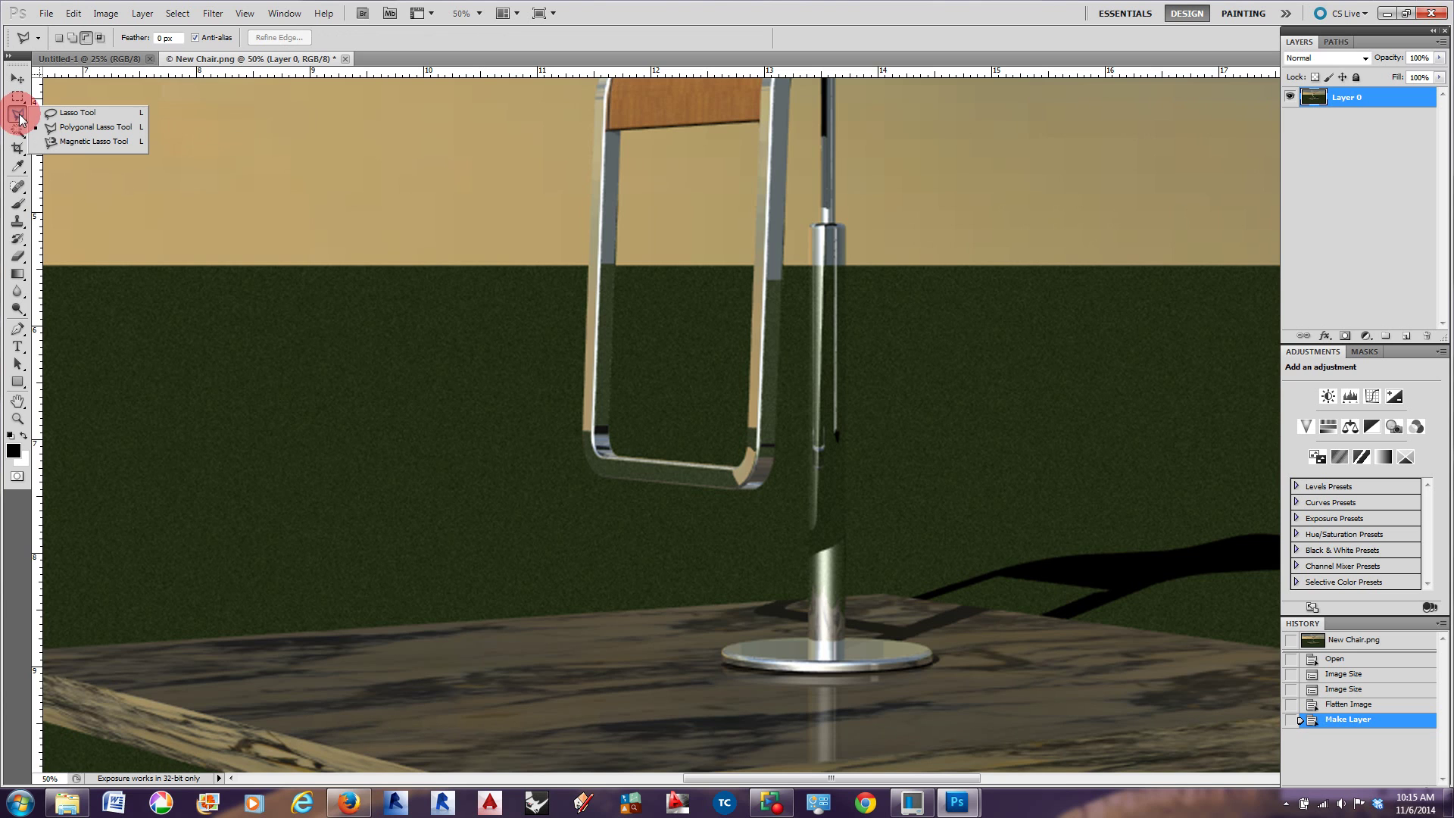
mouse_move(21, 118)
mouse_down()
mouse_move(72, 120)
mouse_move(82, 140)
mouse_move(88, 115)
mouse_up()
mouse_move(155, 219)
mouse_down()
mouse_move(165, 162)
mouse_move(198, 173)
mouse_move(253, 158)
mouse_move(422, 225)
mouse_move(414, 316)
mouse_move(272, 318)
mouse_move(178, 272)
mouse_move(158, 216)
mouse_up()
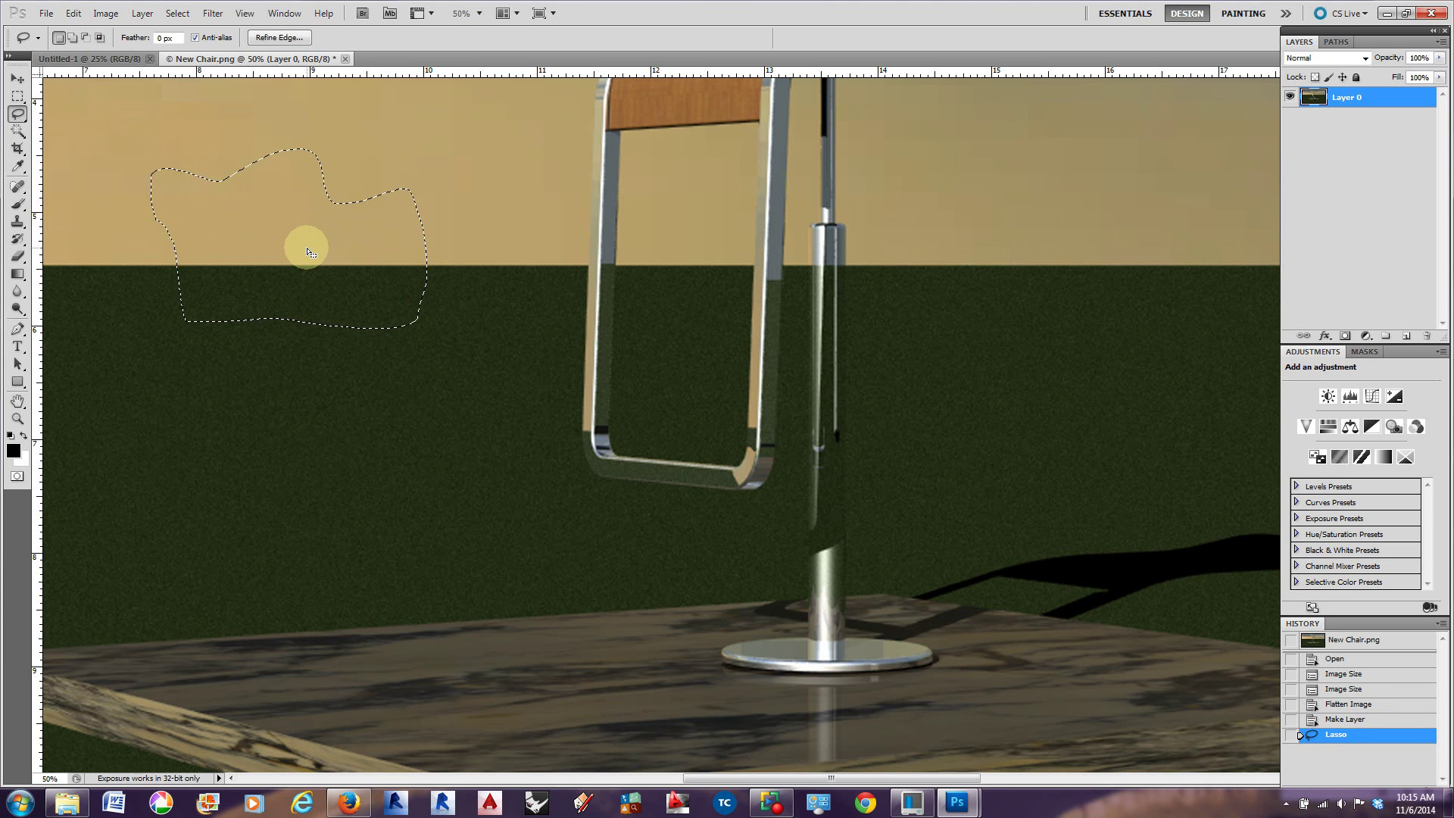
key(ctrl+z)
Draw a stepped, straight-edged Polygonal Lasso selection in the sky above the horizon, and undo it
drag(16, 114, 83, 135)
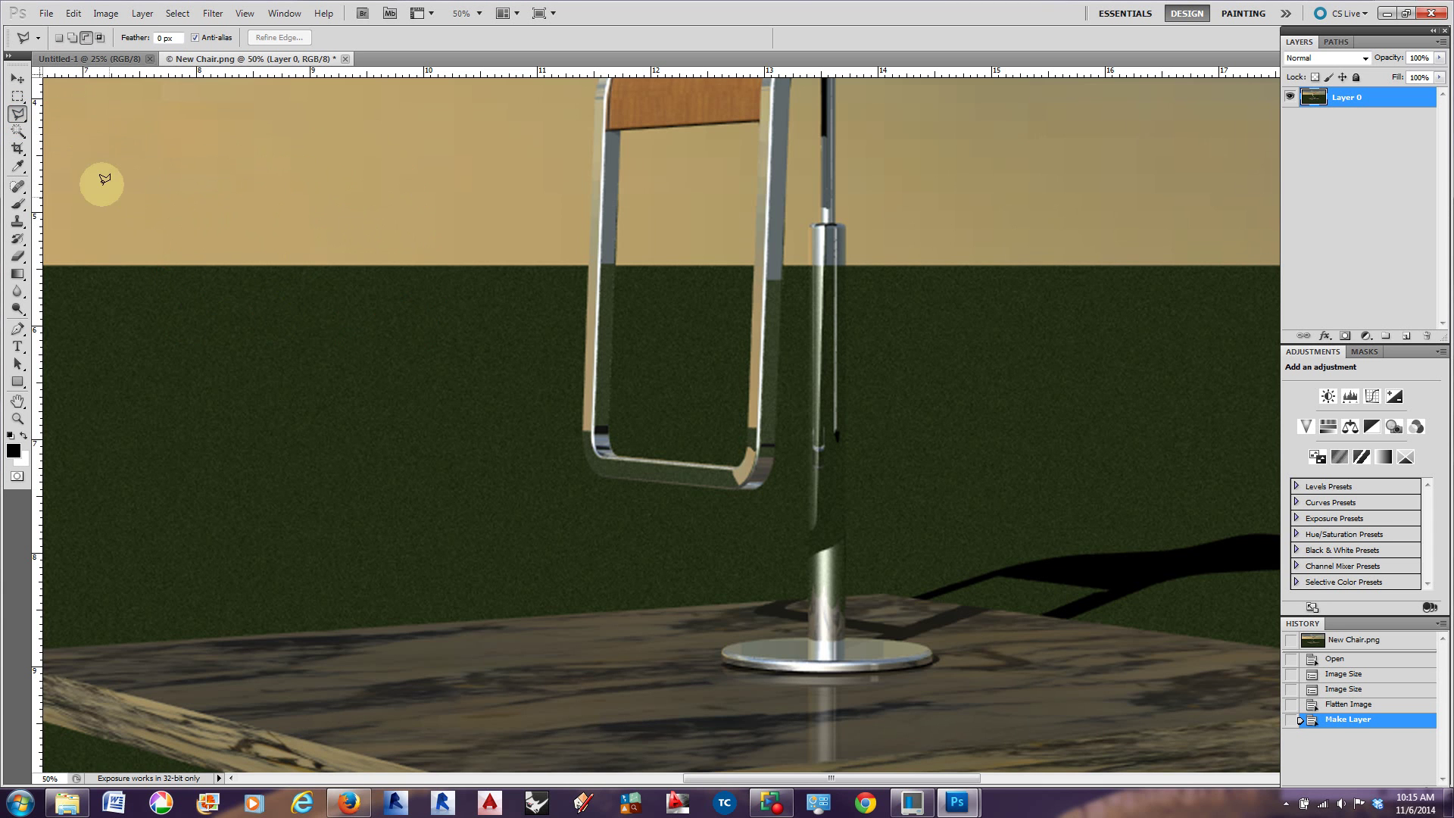
click(146, 231)
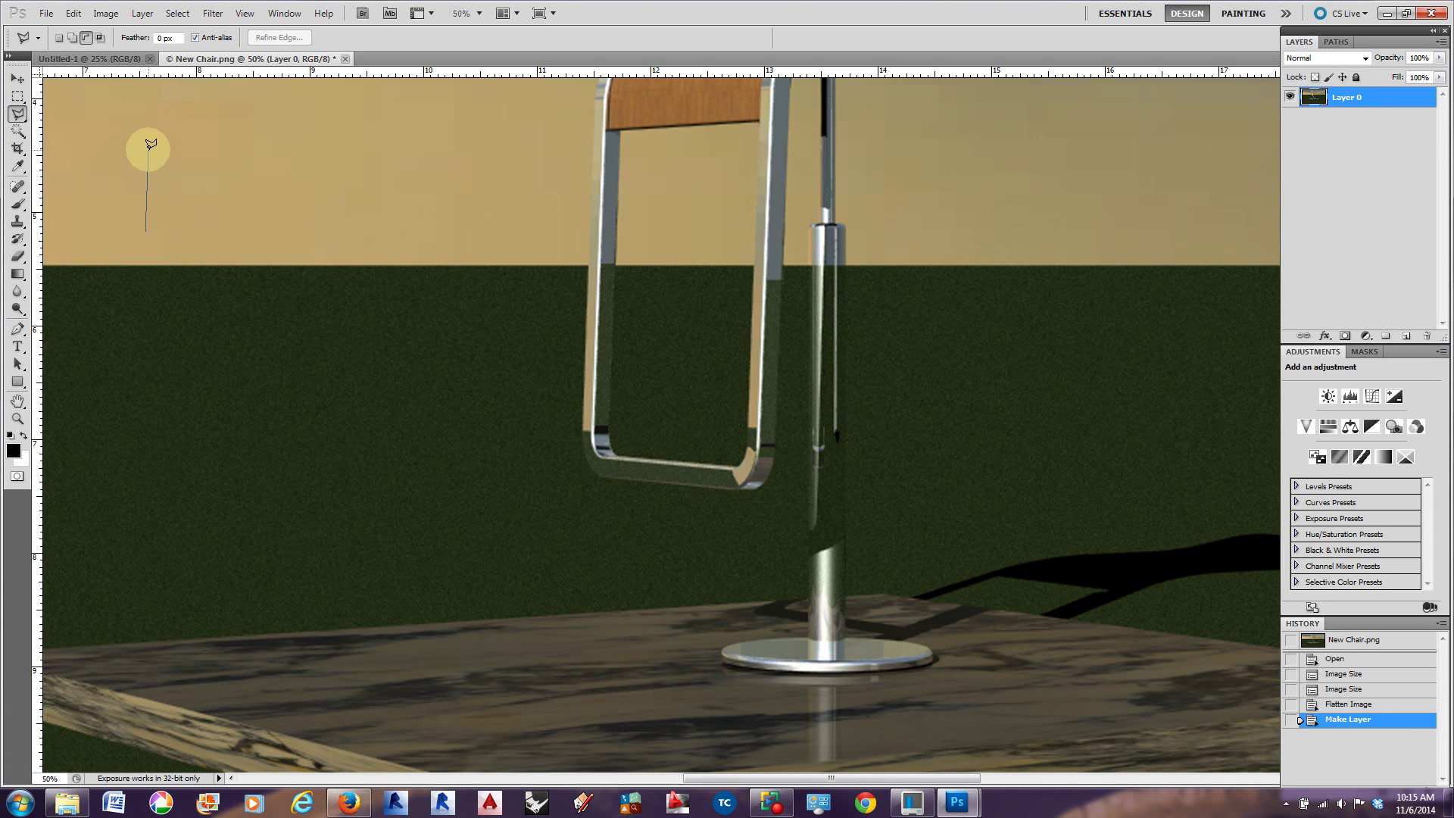
click(146, 150)
click(230, 150)
click(229, 186)
click(296, 185)
click(296, 135)
click(390, 135)
click(390, 265)
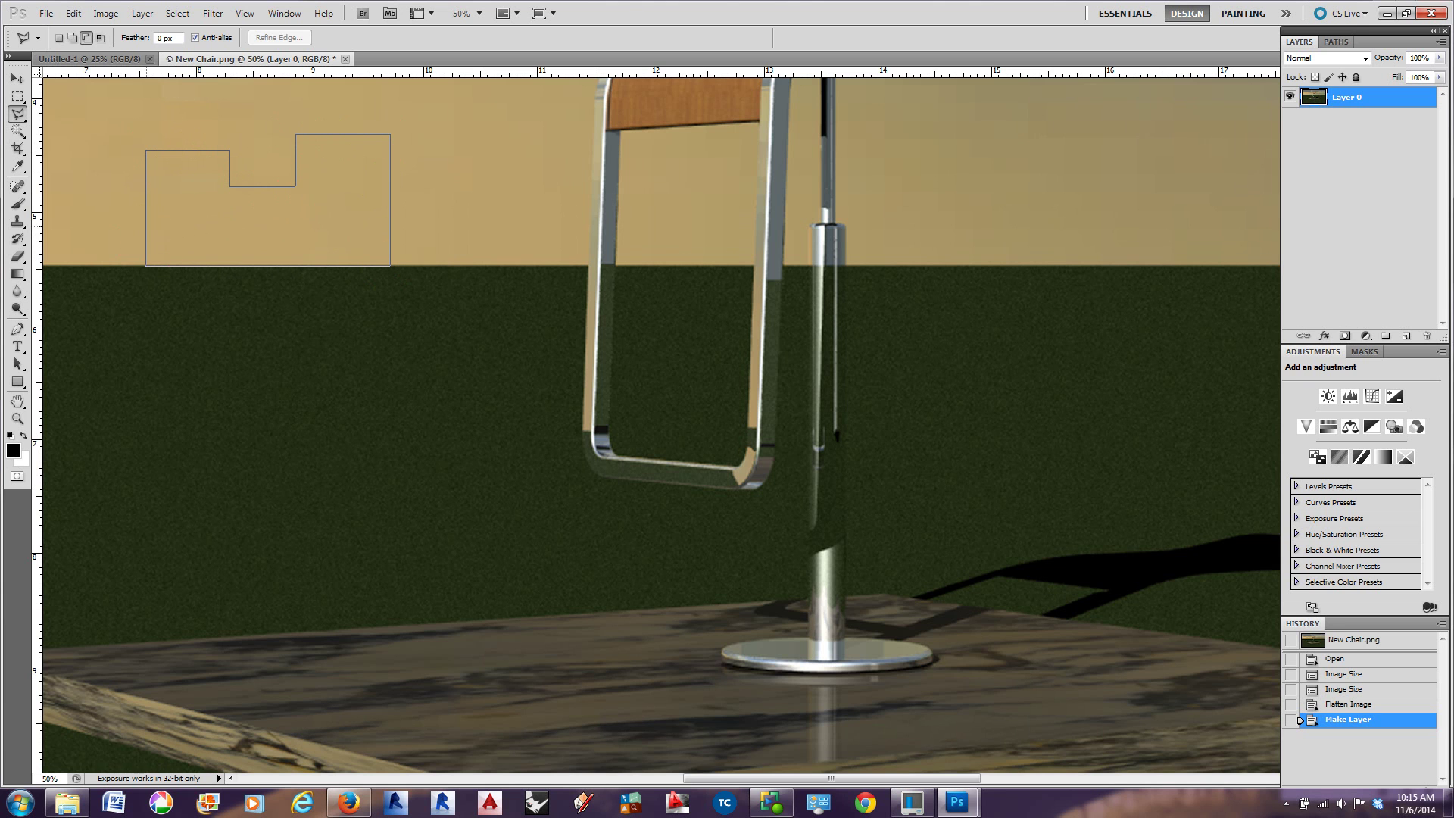
double_click(148, 227)
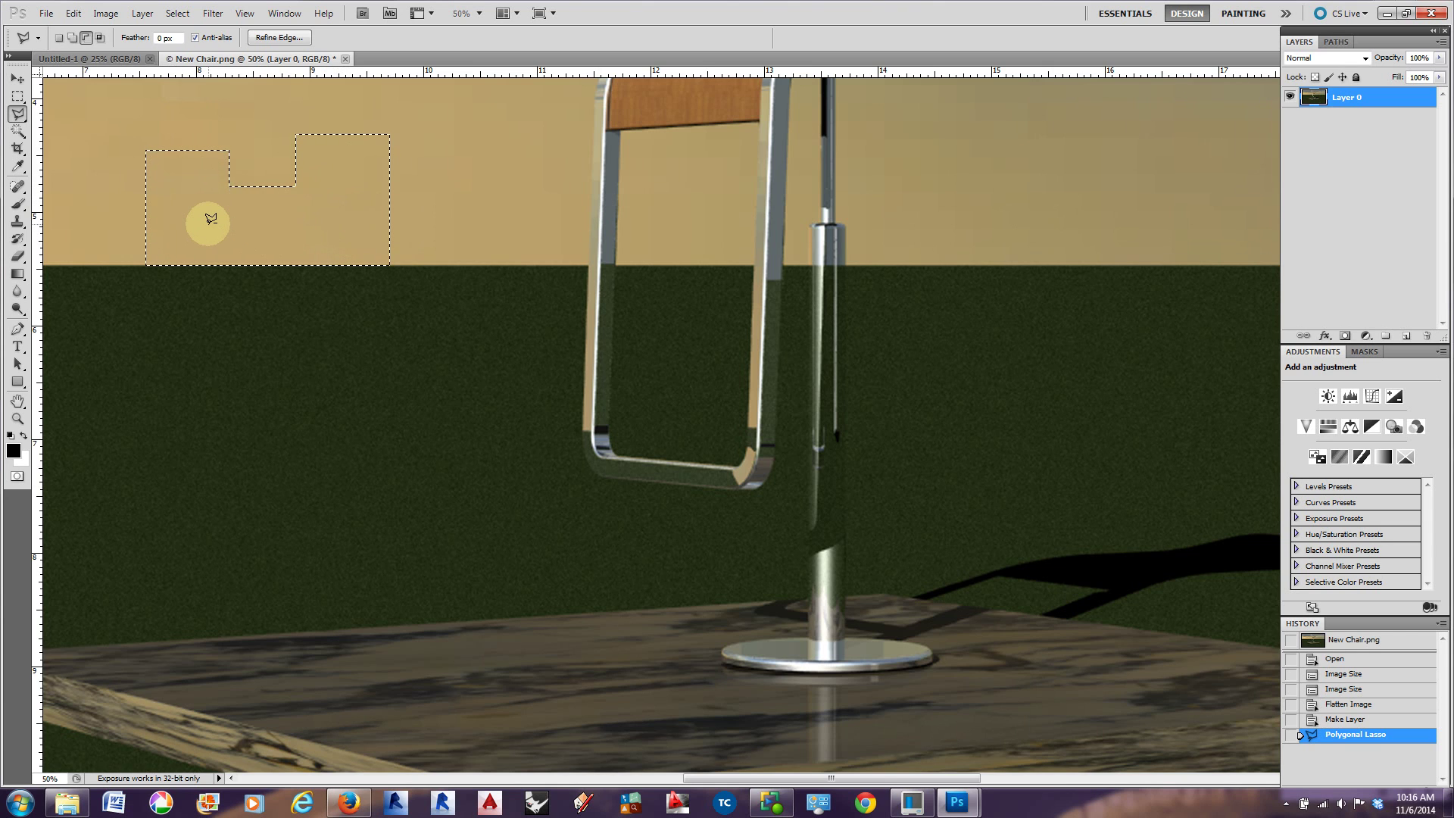
key(ctrl+z)
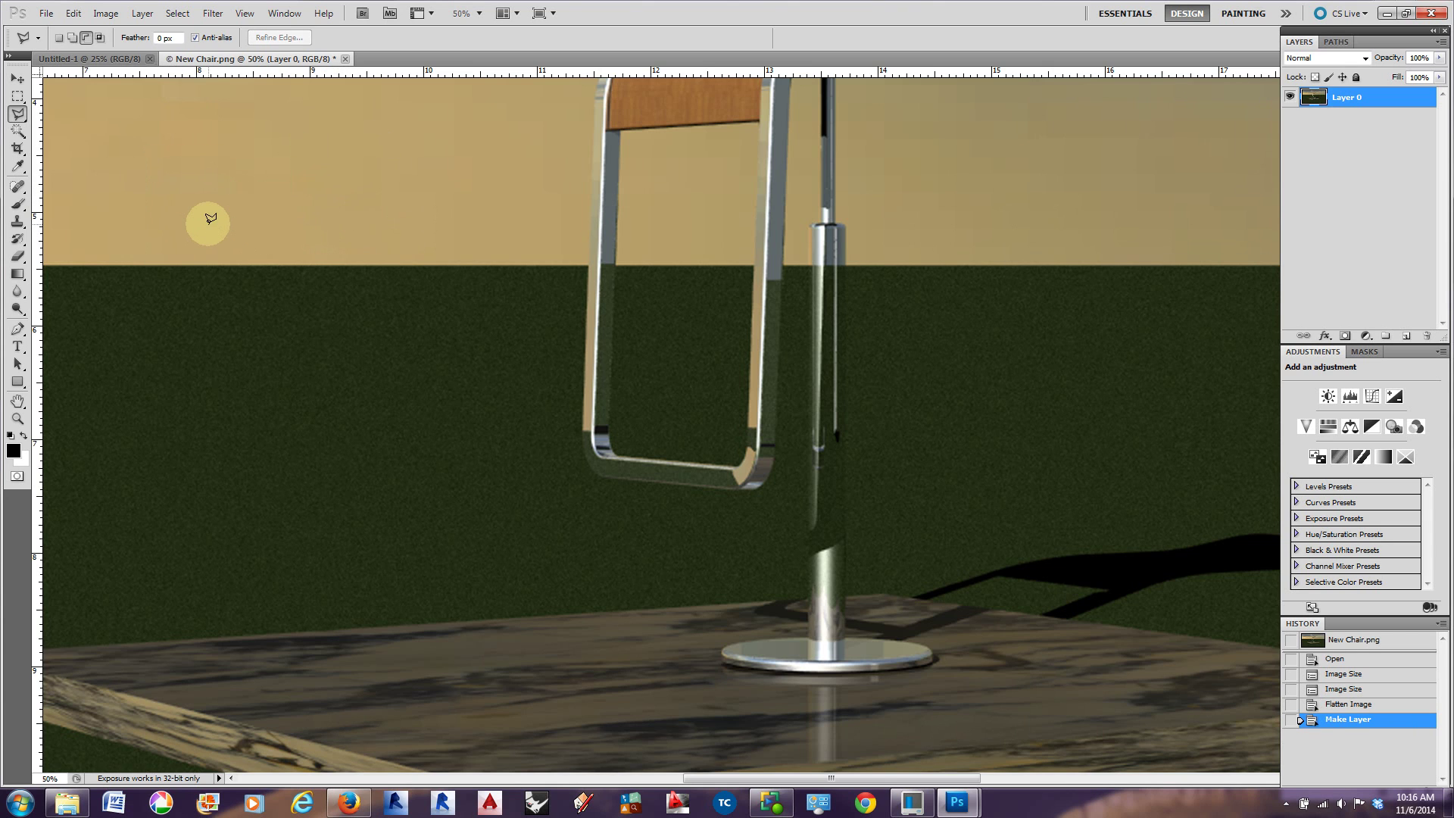
Trace the horizon, chair edges and sky with the Magnetic Lasso Tool, and cancel the selection
click(22, 119)
click(82, 144)
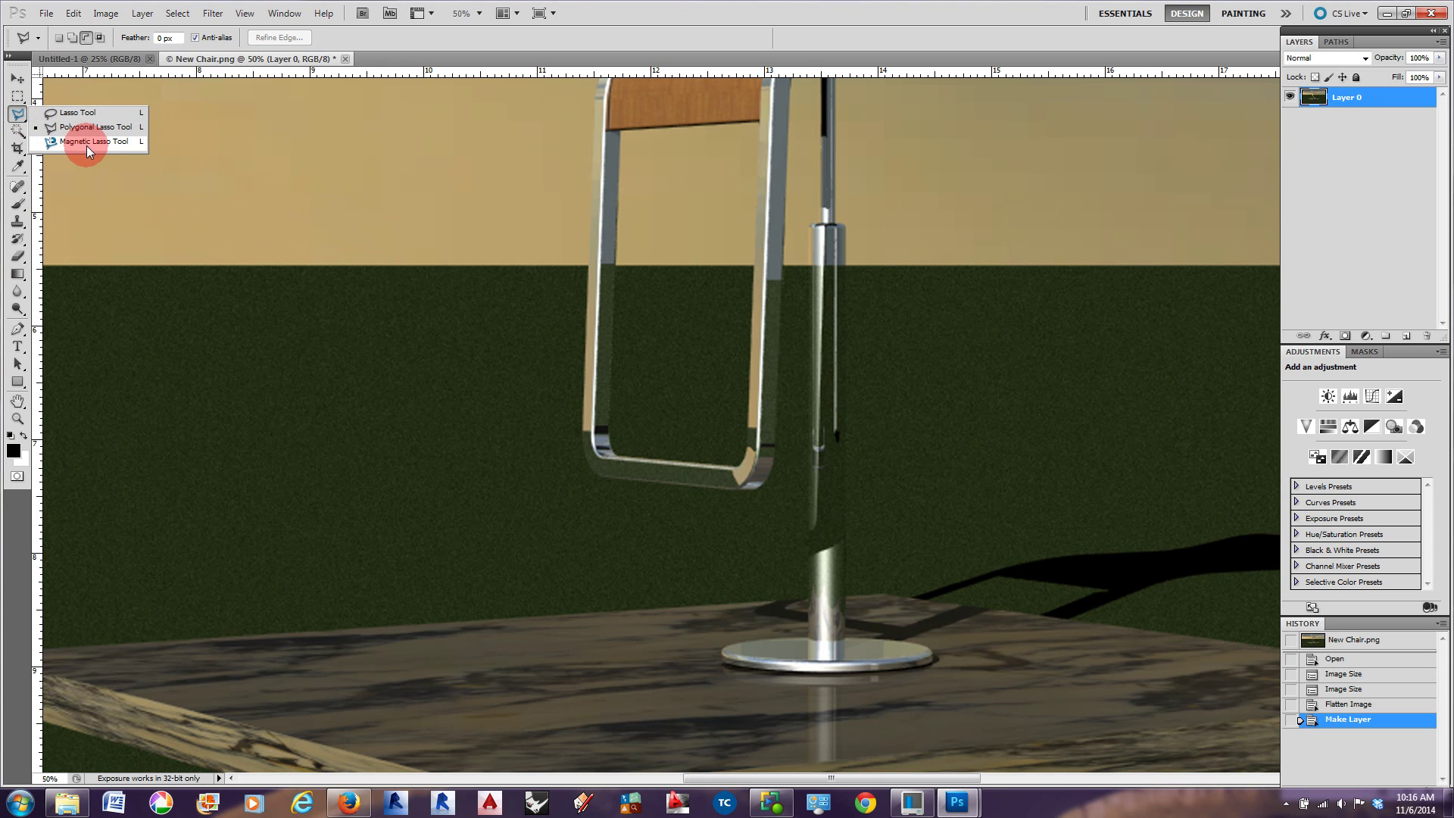
click(87, 149)
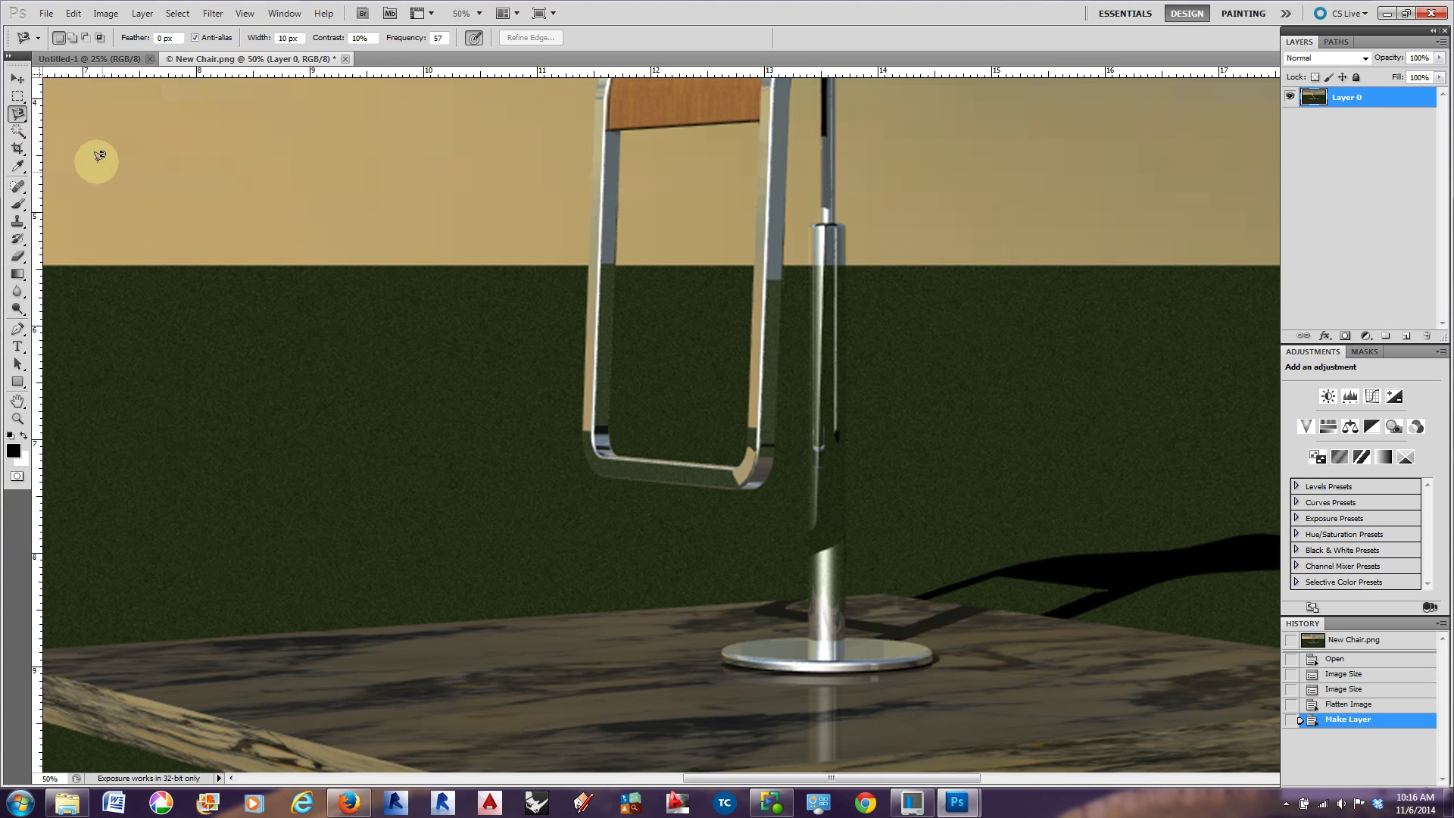
click(139, 263)
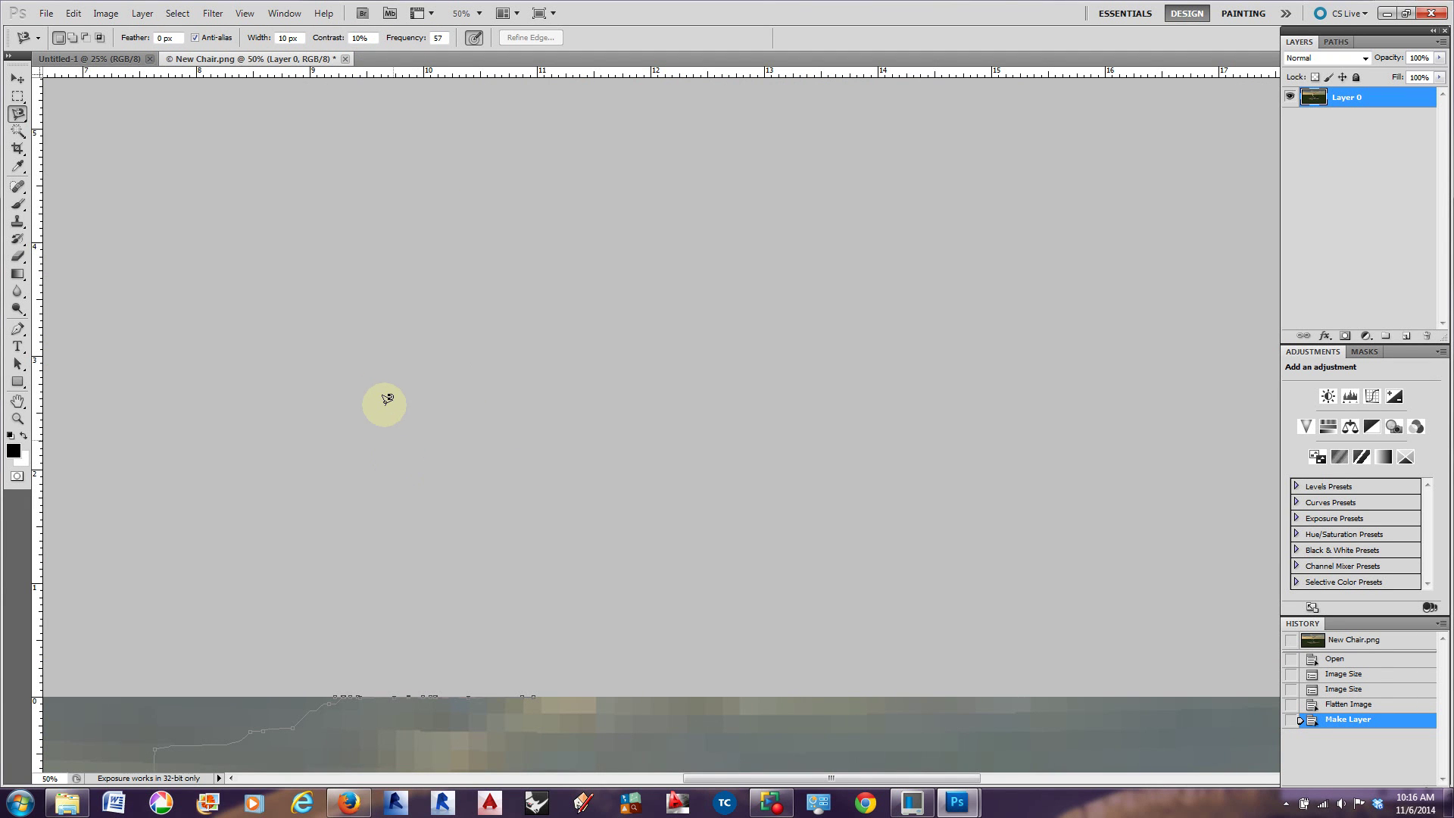
drag(389, 553, 389, 227)
drag(473, 565, 427, 368)
drag(490, 587, 424, 306)
mouse_move(400, 382)
mouse_down()
mouse_move(746, 466)
mouse_move(398, 485)
mouse_up()
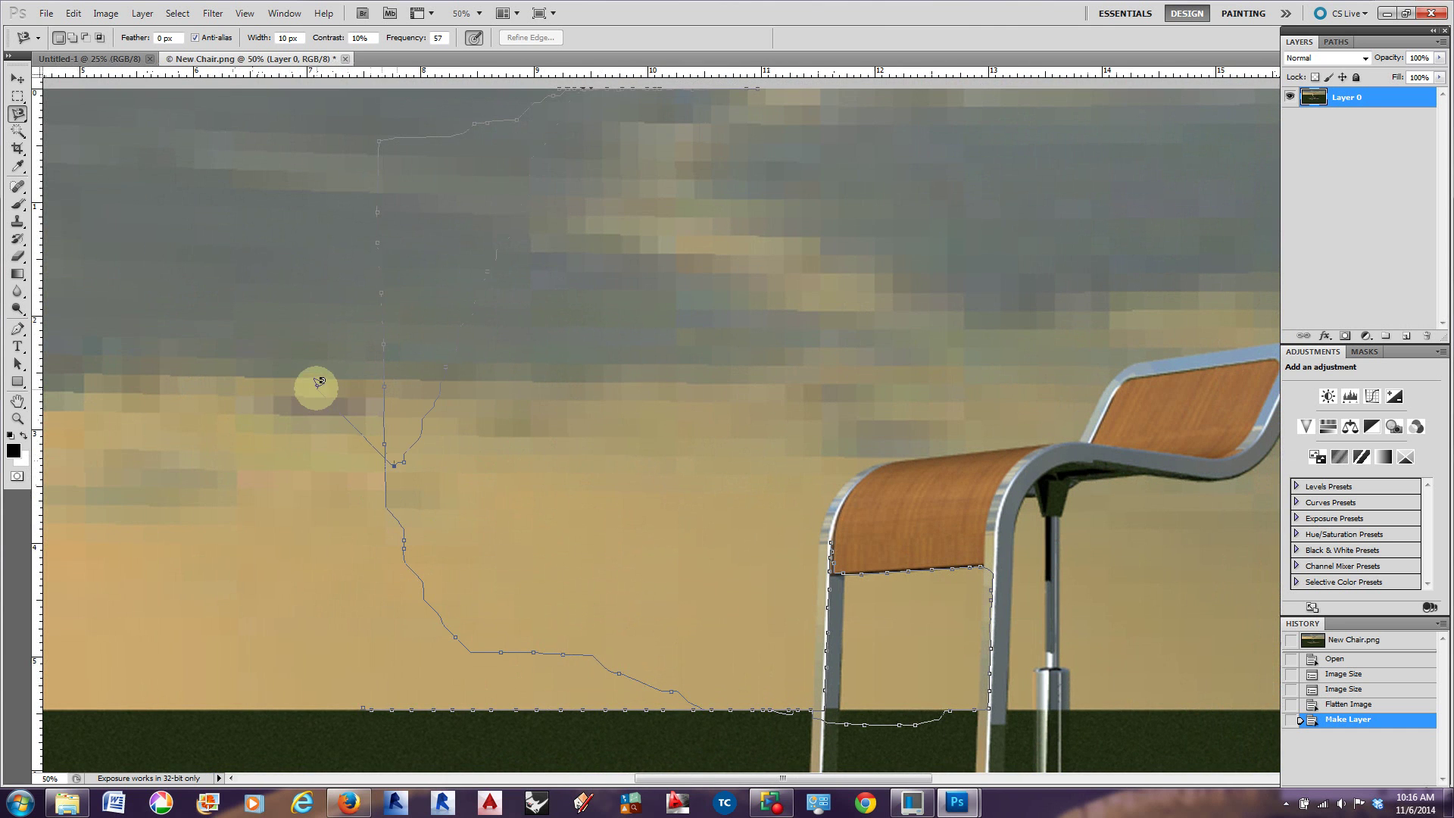
key(Escape)
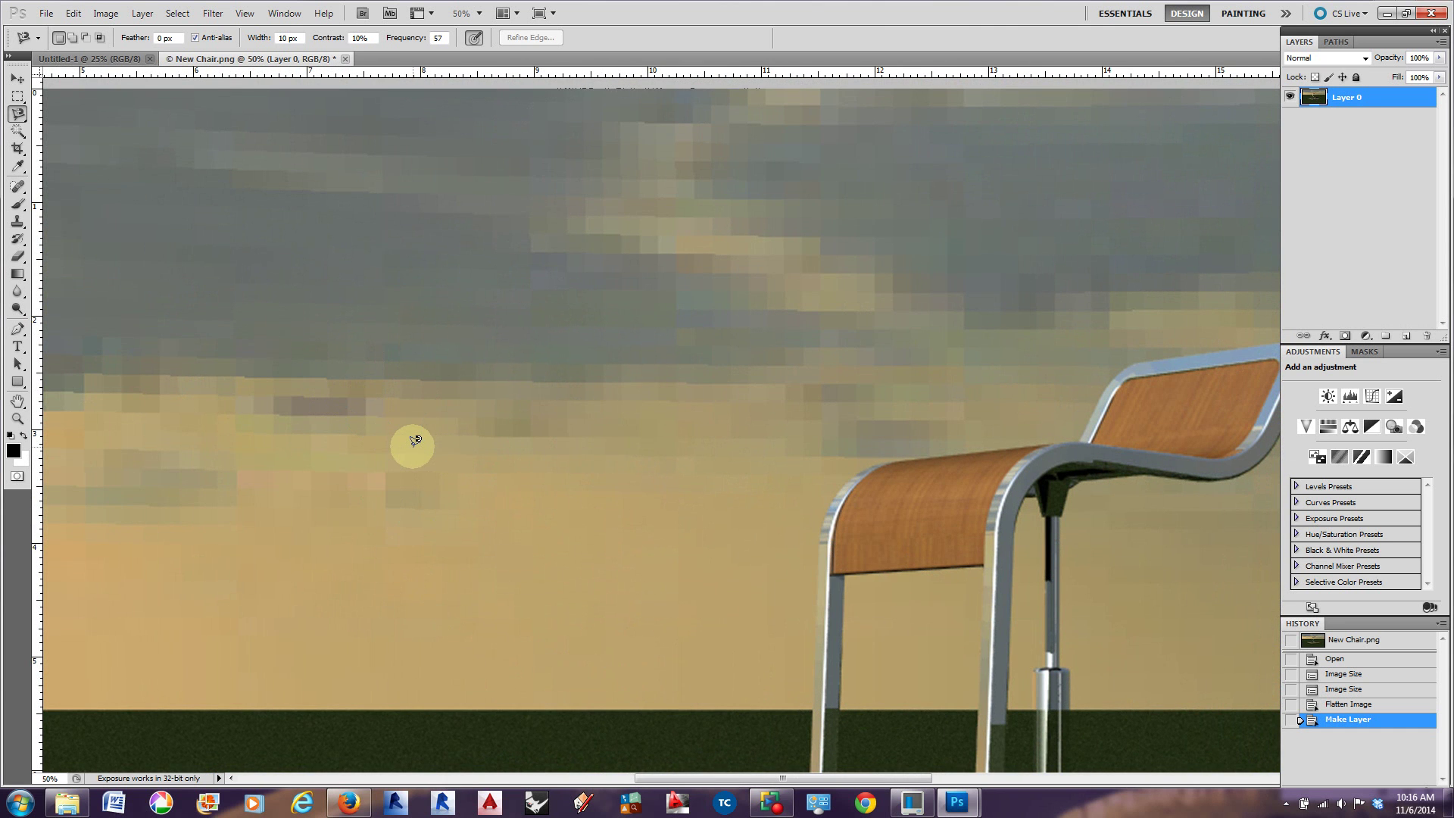
Select the entire sky on both sides of the chair with the Quick Selection Tool, and deselect it
click(16, 135)
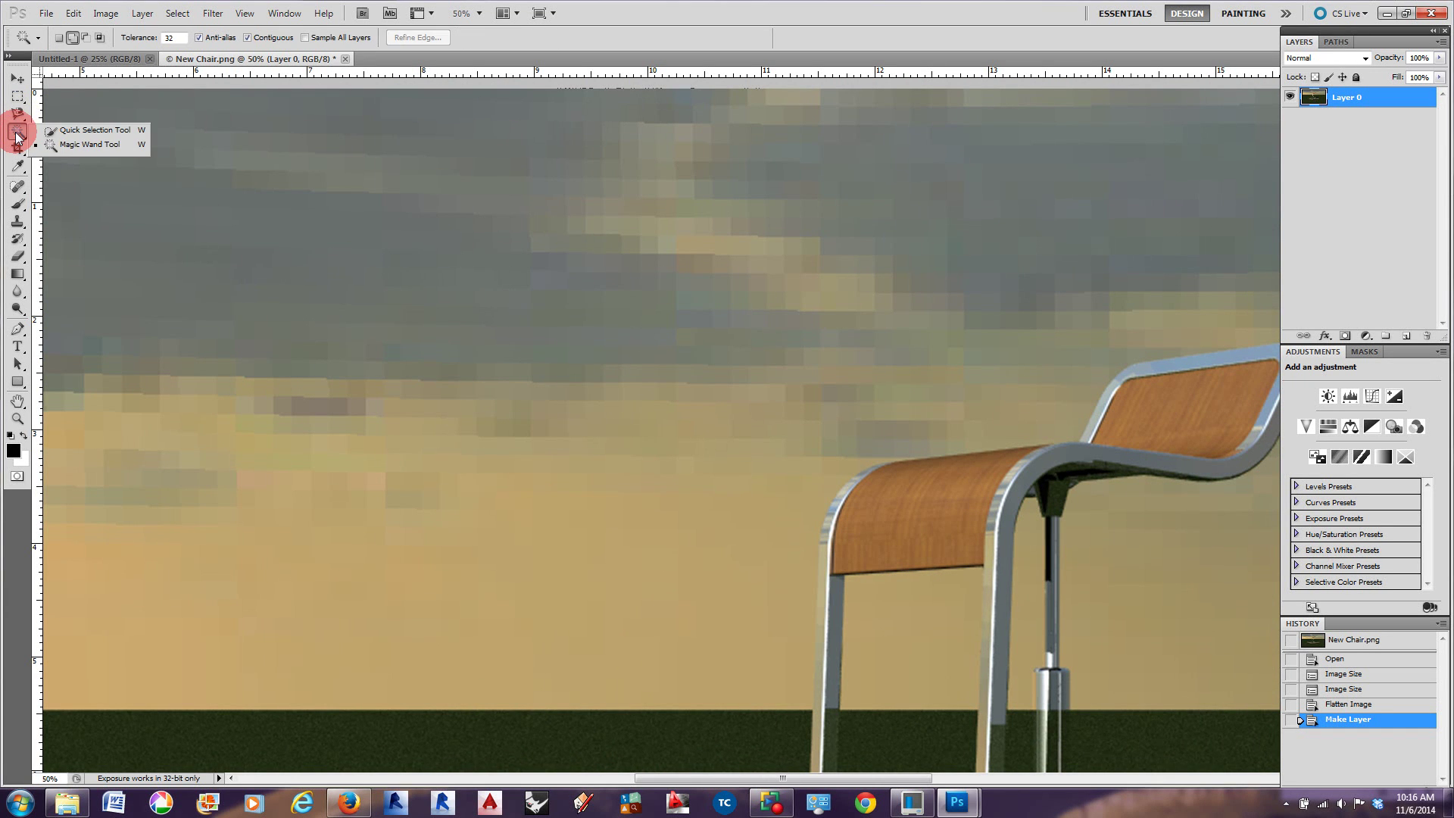
drag(20, 137, 89, 138)
mouse_move(144, 475)
mouse_down()
mouse_move(240, 499)
mouse_move(359, 481)
mouse_move(503, 275)
mouse_move(629, 264)
mouse_move(685, 327)
mouse_move(791, 312)
mouse_move(804, 248)
mouse_move(614, 137)
mouse_move(570, 152)
mouse_move(517, 322)
mouse_move(633, 480)
mouse_up()
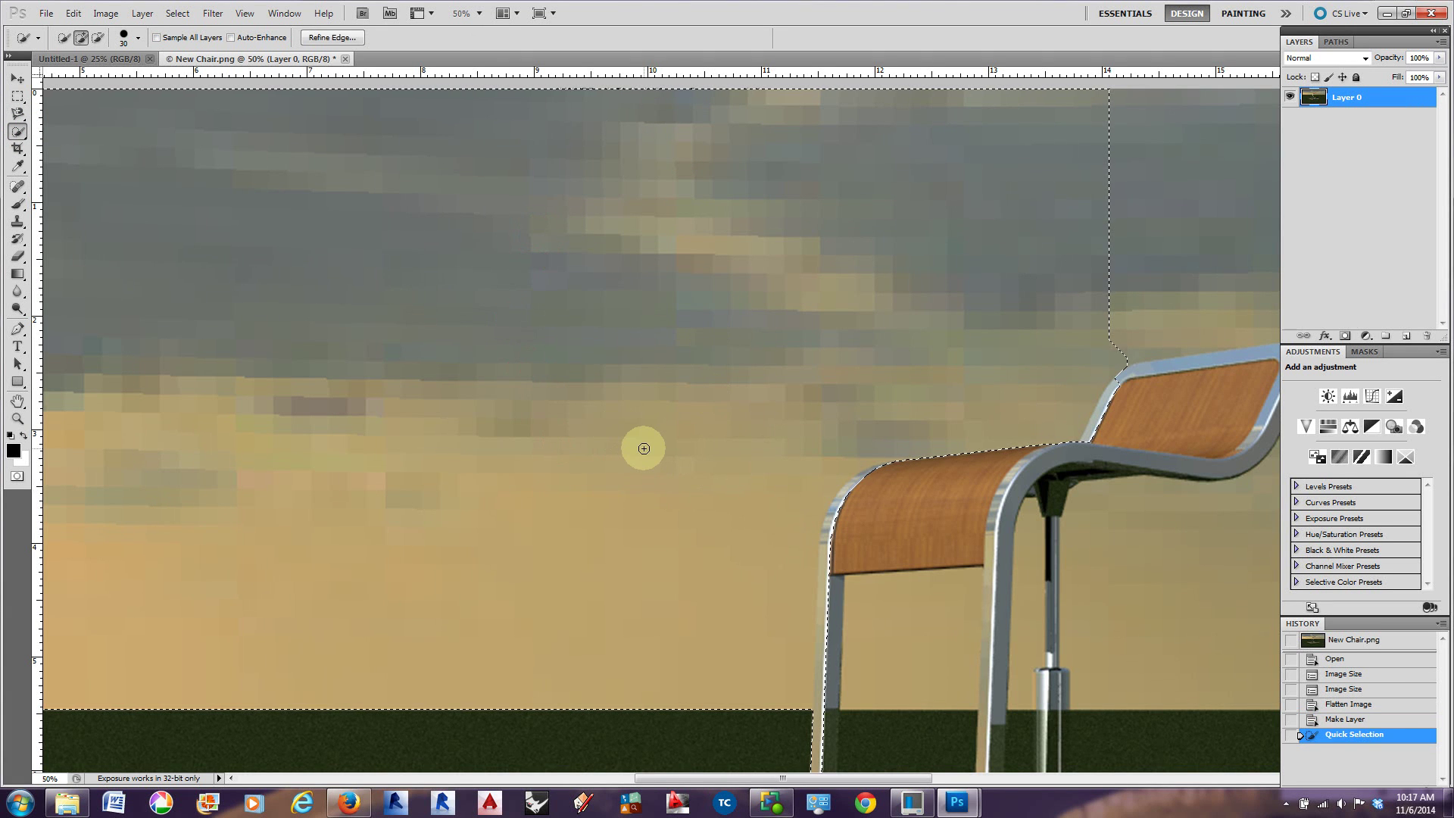
key(ctrl+plus)
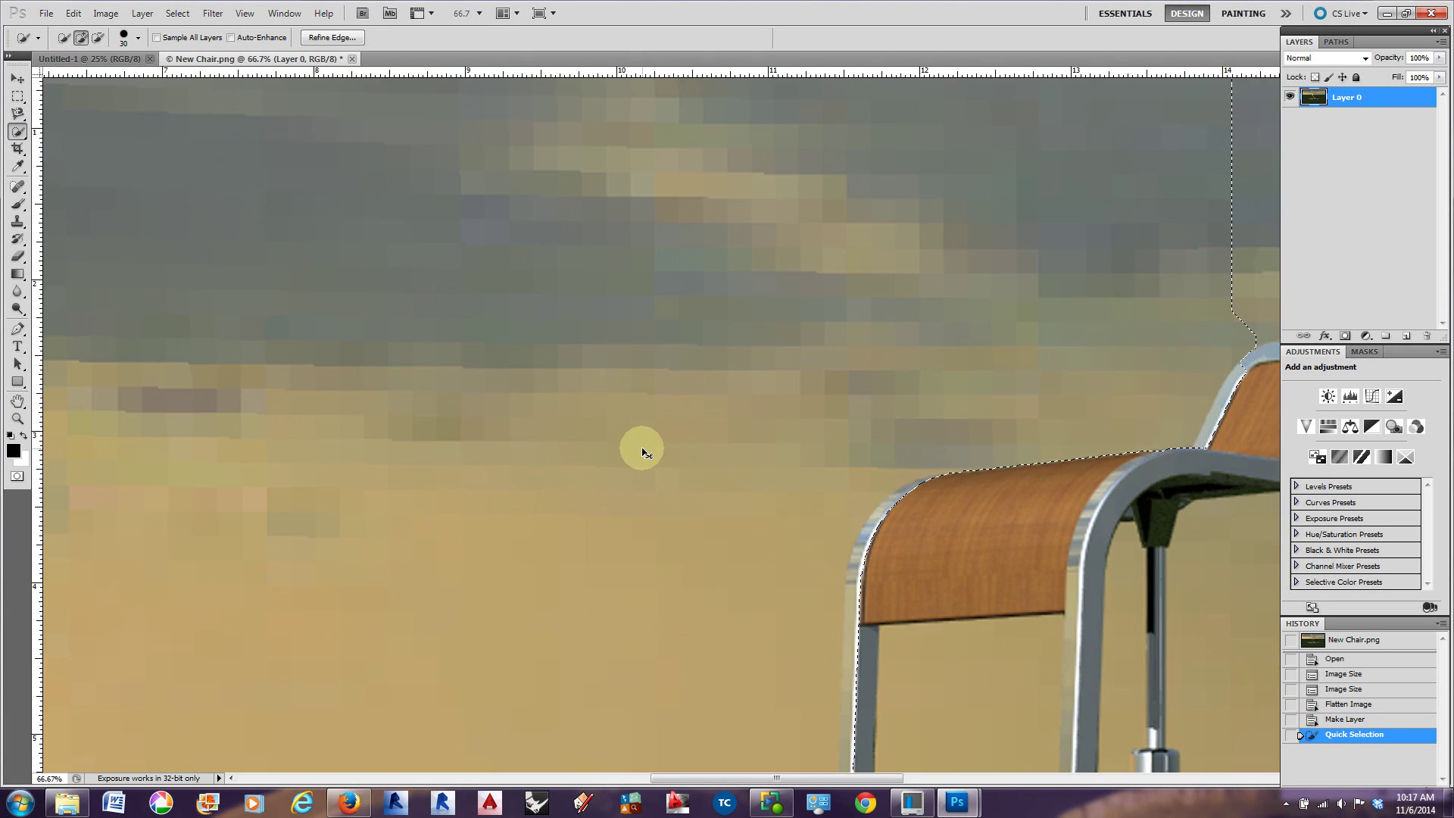
key(ctrl+minus)
key(ctrl+minus)
key(ctrl+minus)
key(ctrl+minus)
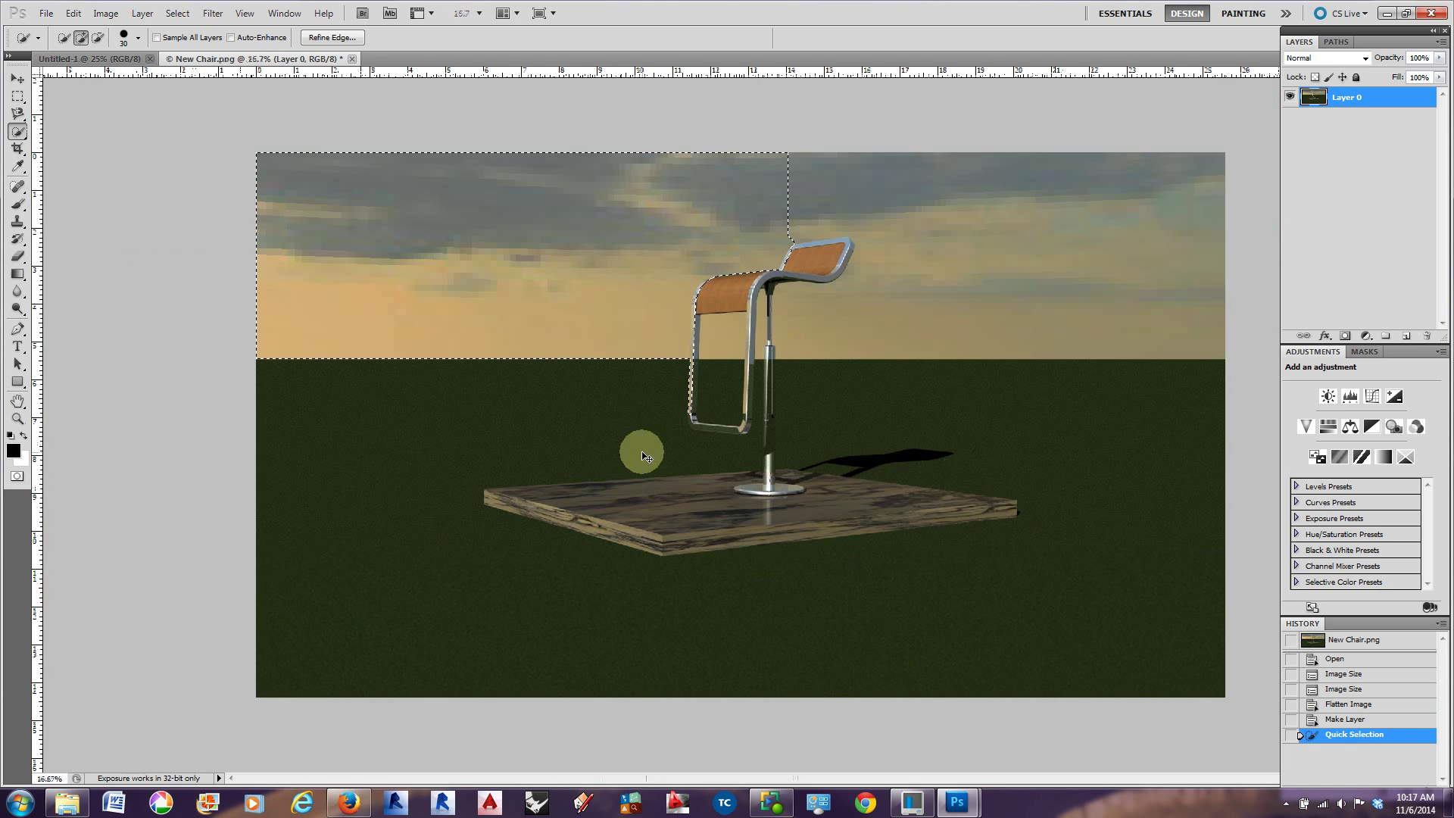
mouse_move(802, 191)
mouse_down()
mouse_move(942, 208)
mouse_move(1061, 266)
mouse_move(1127, 260)
mouse_move(967, 308)
mouse_up()
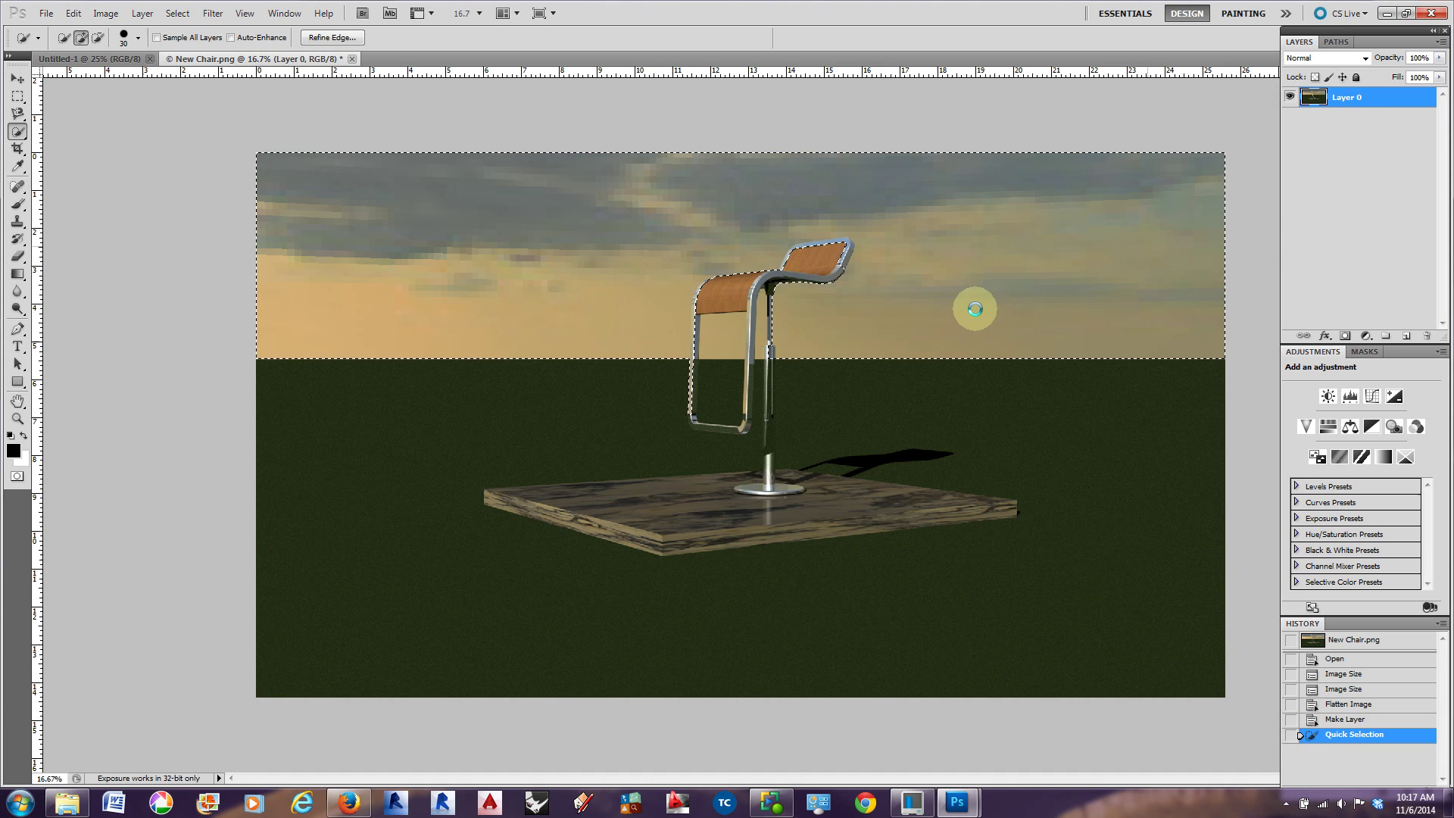
click(756, 321)
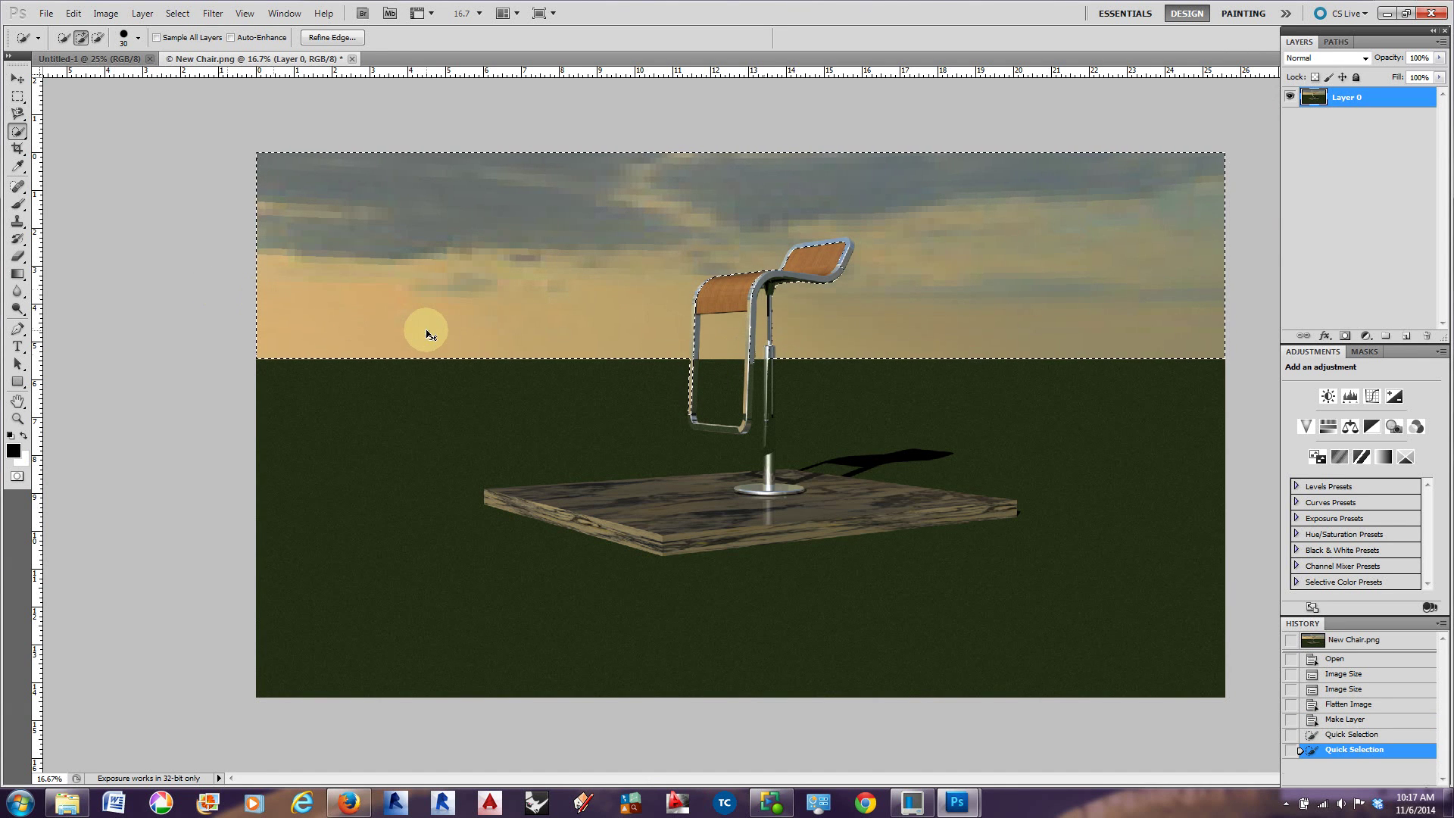
key(ctrl+d)
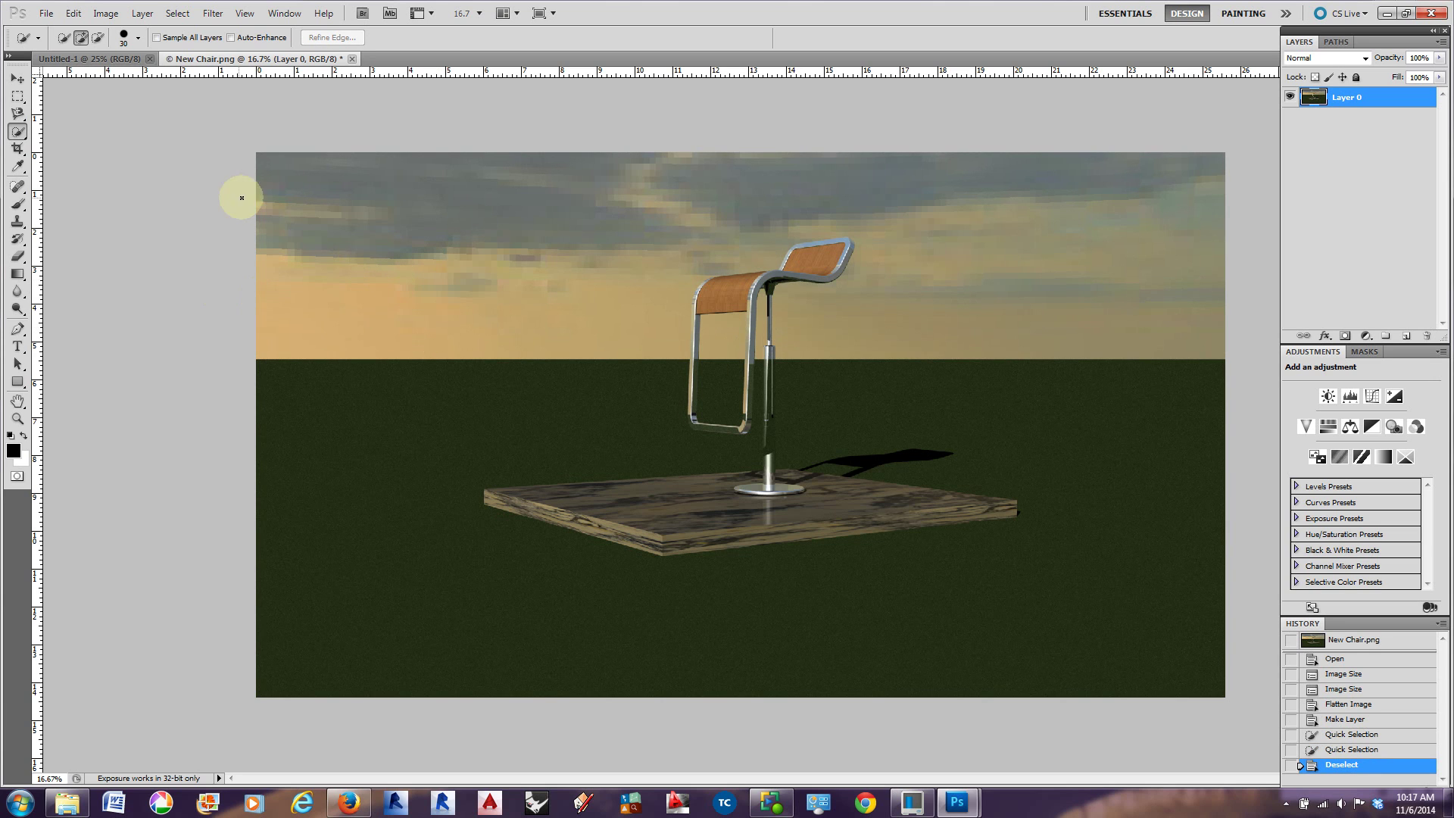
Select the cloudy and yellow sky areas with the Magic Wand Tool, adding the small leftover patches to the selection
drag(19, 131, 62, 145)
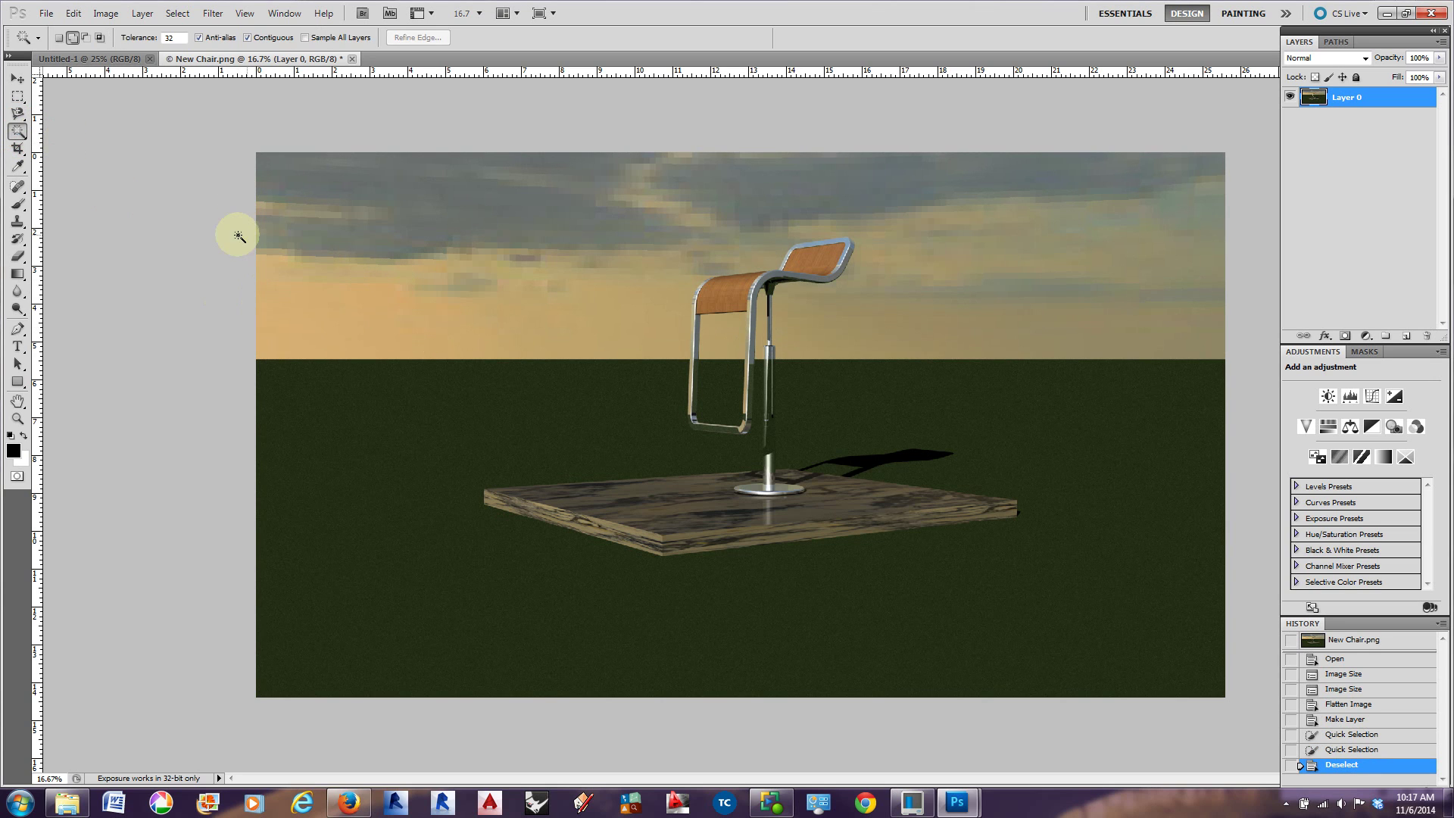
click(335, 220)
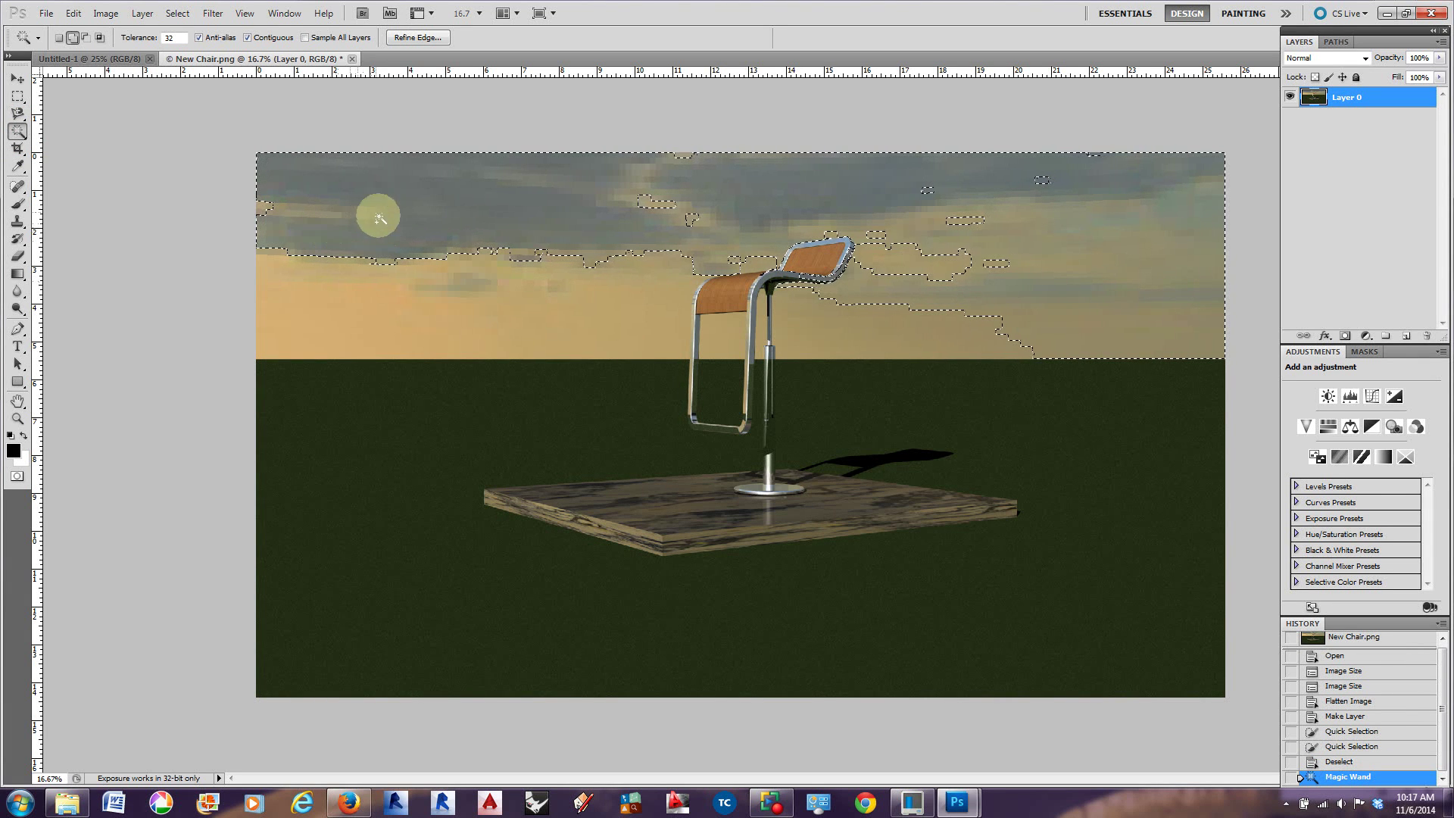
click(338, 260)
click(878, 328)
click(739, 258)
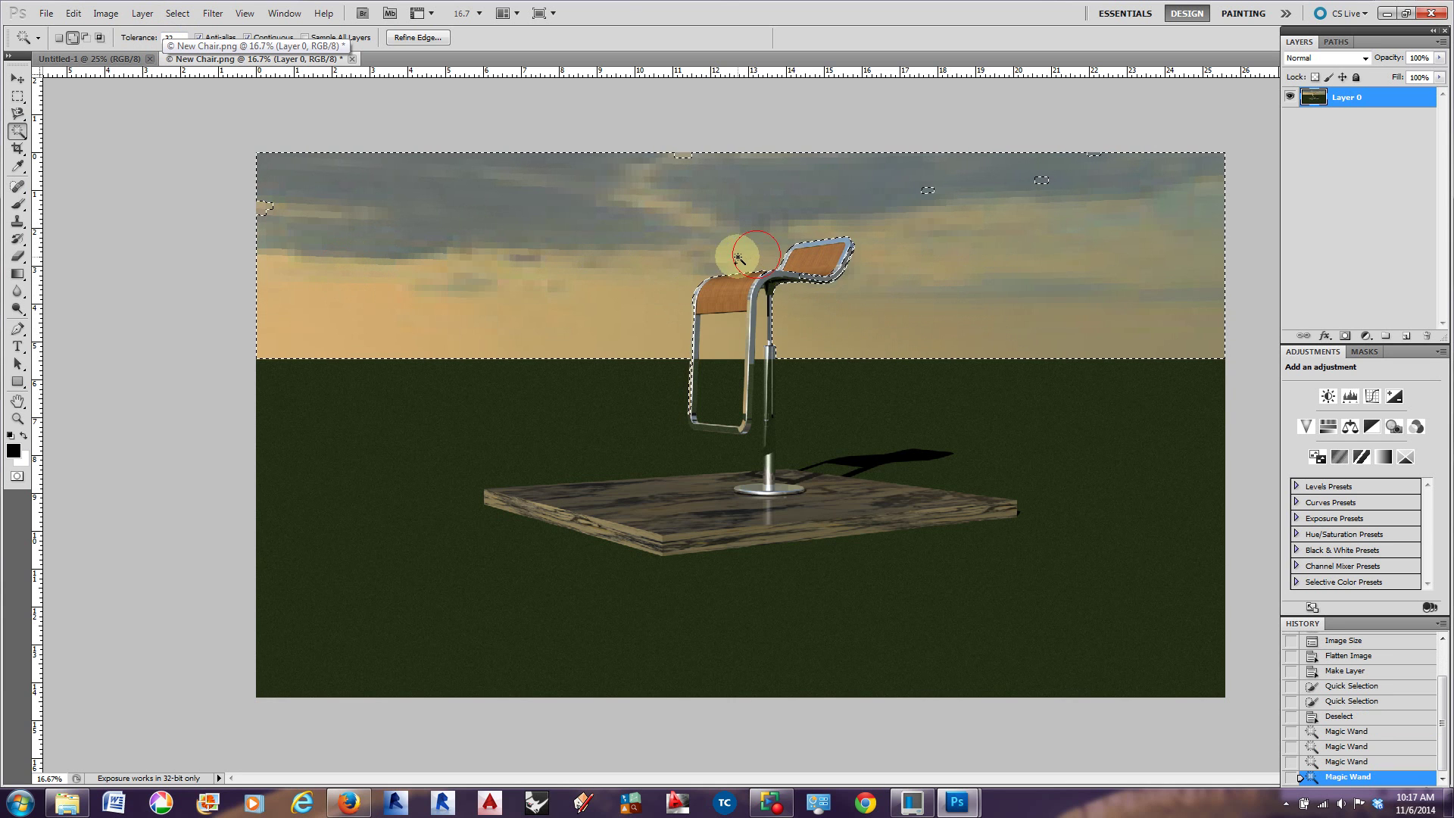
click(684, 151)
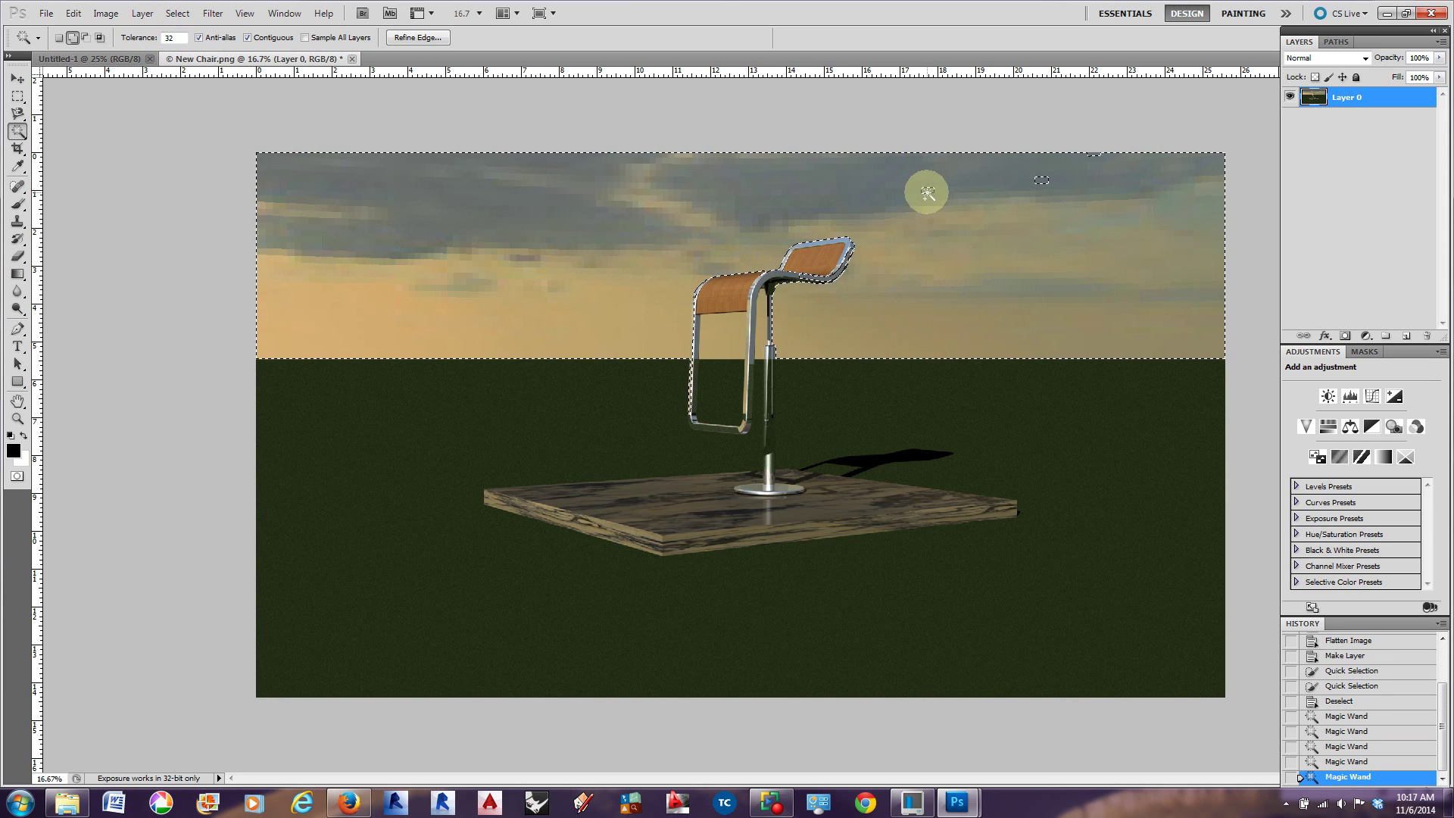
click(1027, 183)
Add the sky showing between the chair's frame and post and inside the leg frame to the Magic Wand selection
click(760, 333)
click(719, 341)
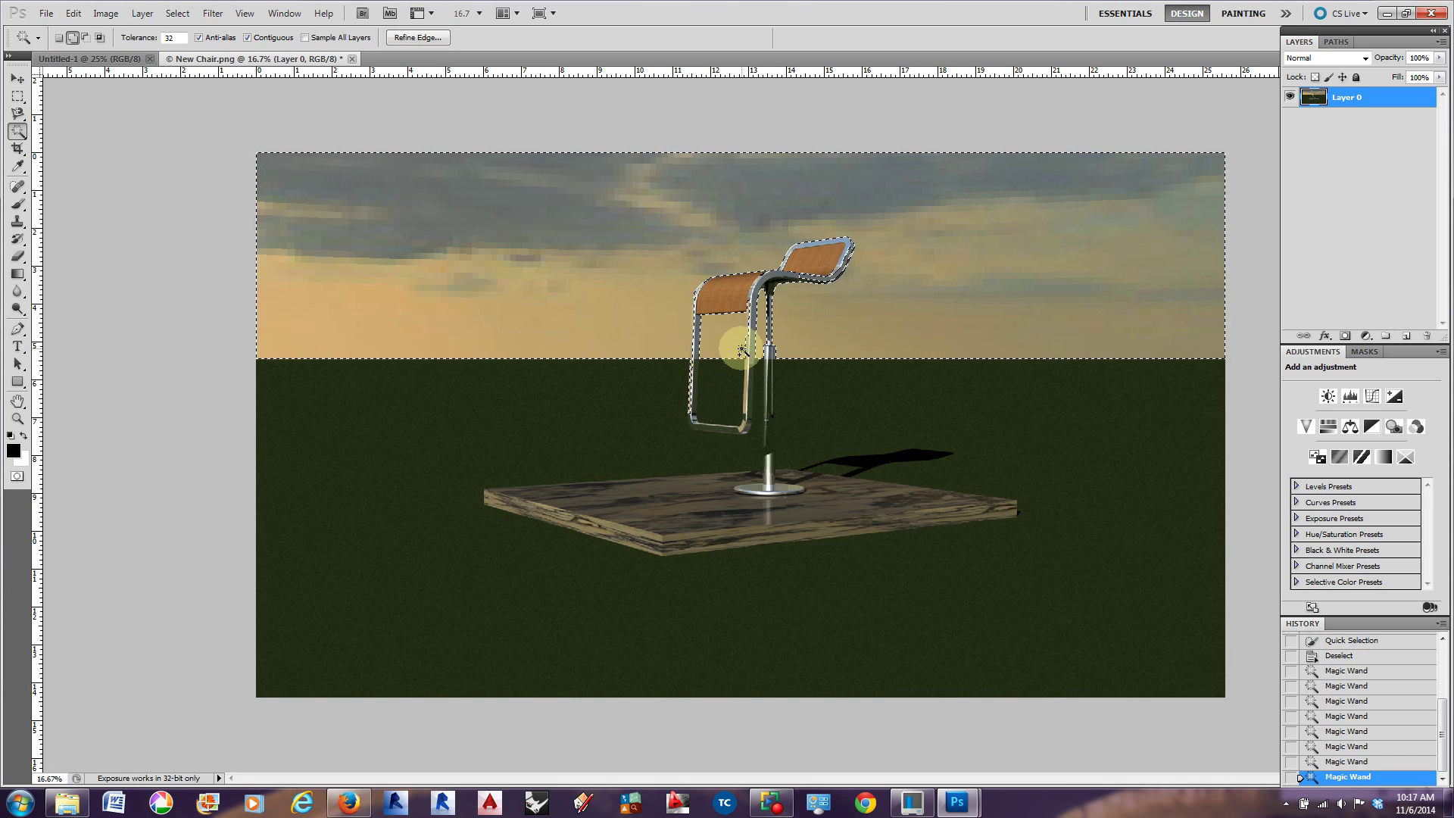
click(740, 343)
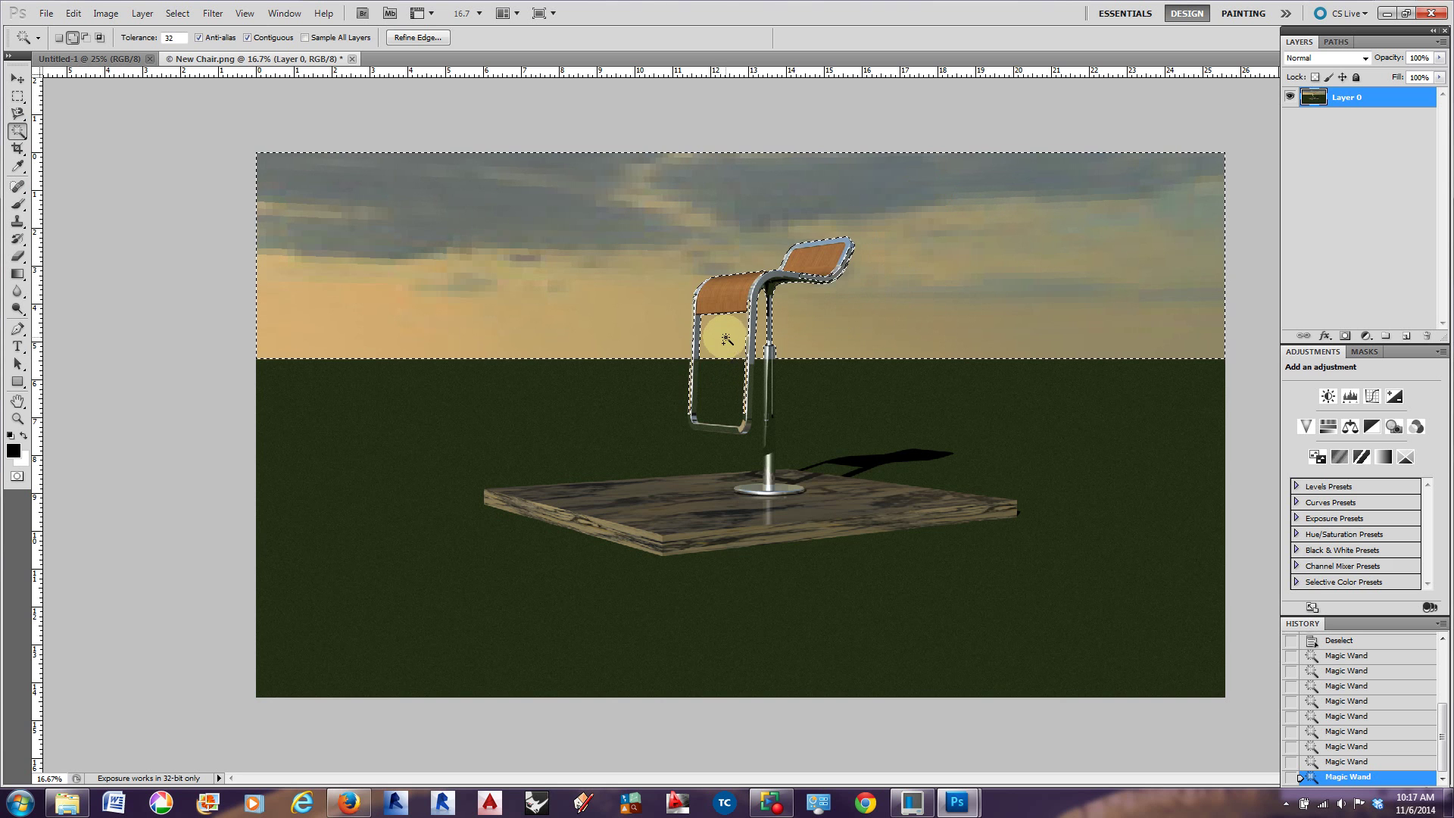
Subtract the chair's metal frame from the selection by outlining the legs, seat and backrest with the Polygonal Lasso Tool
scroll(718, 338, up, 2)
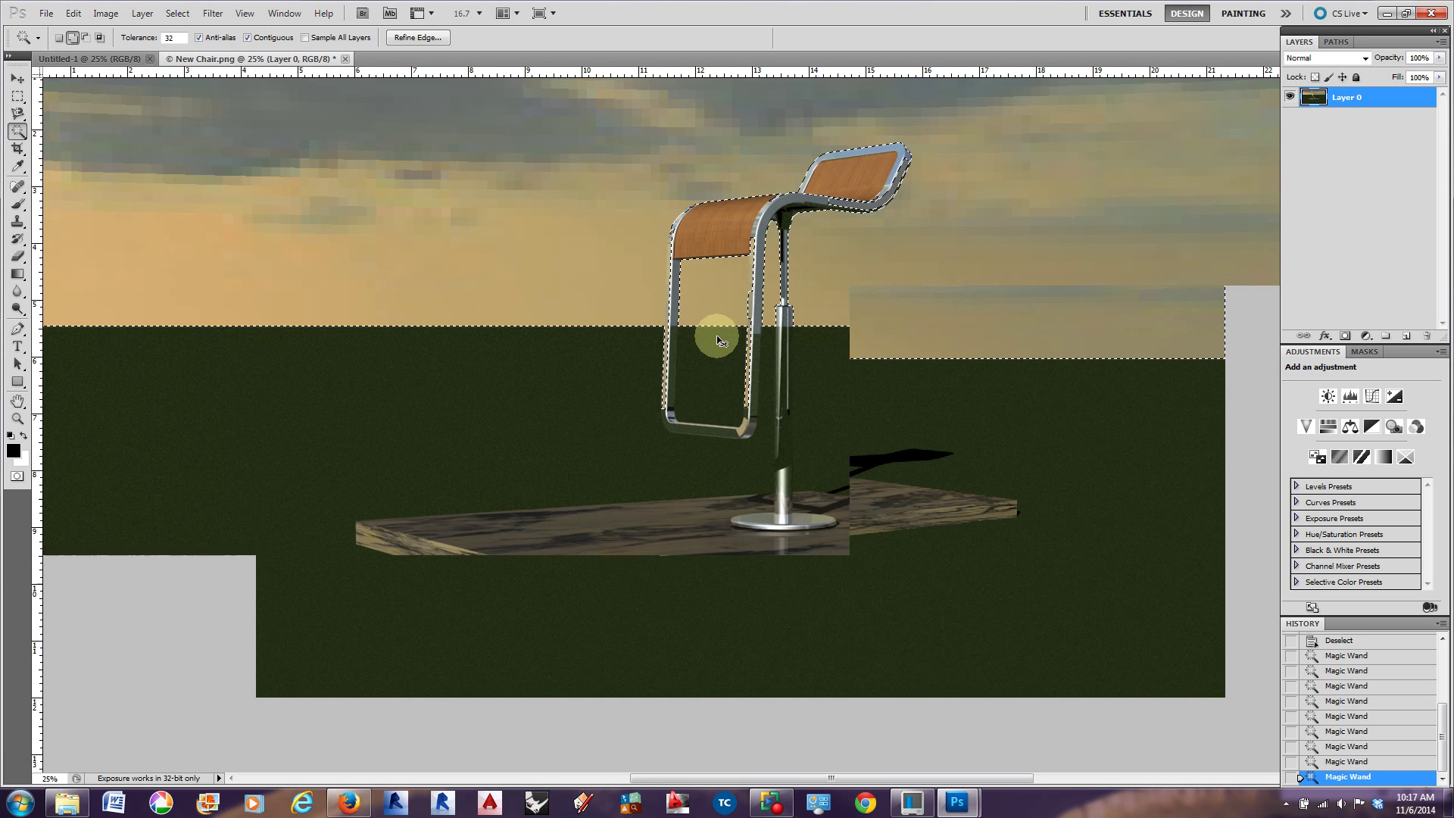
scroll(762, 365, up, 2)
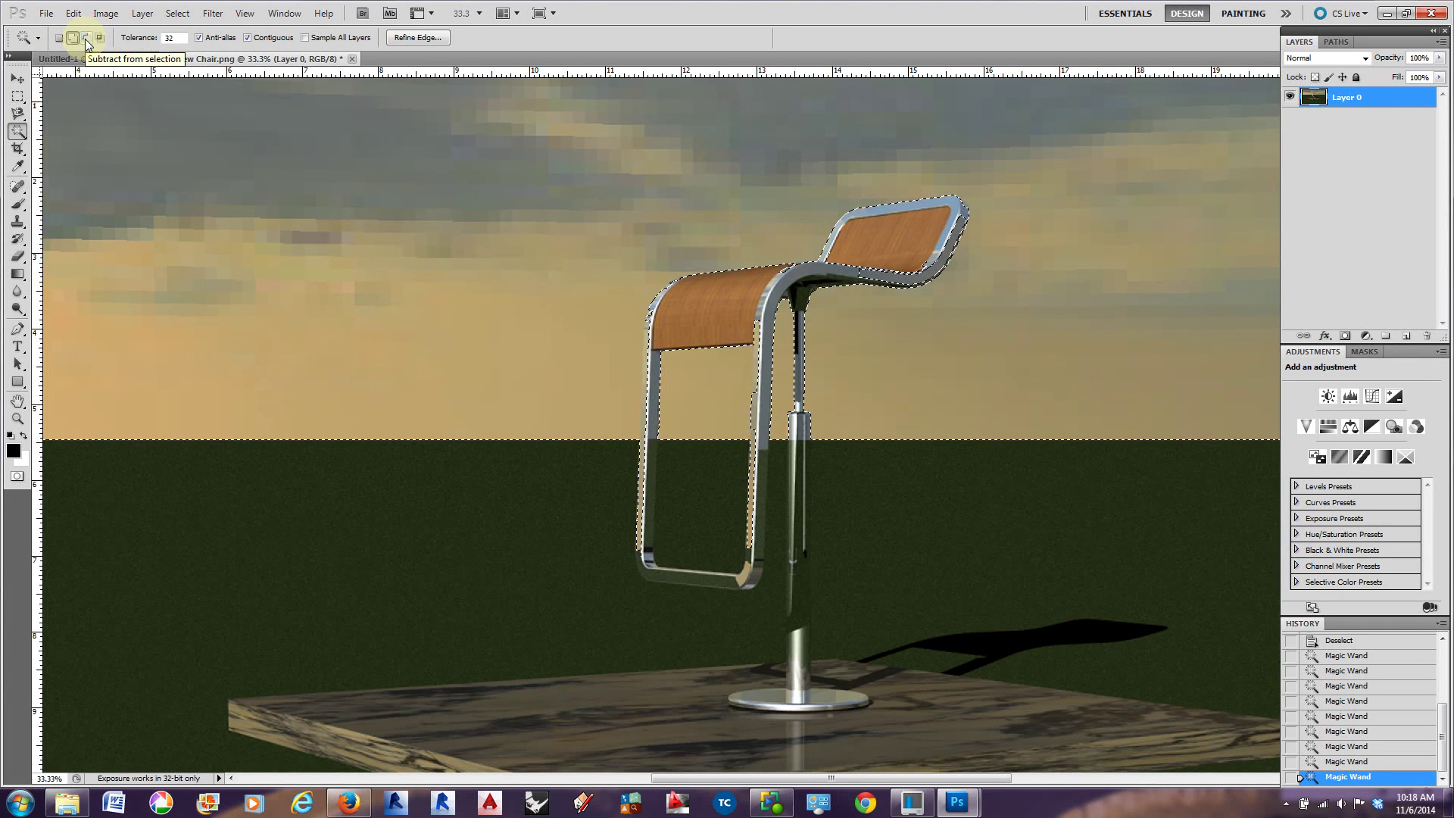
click(17, 114)
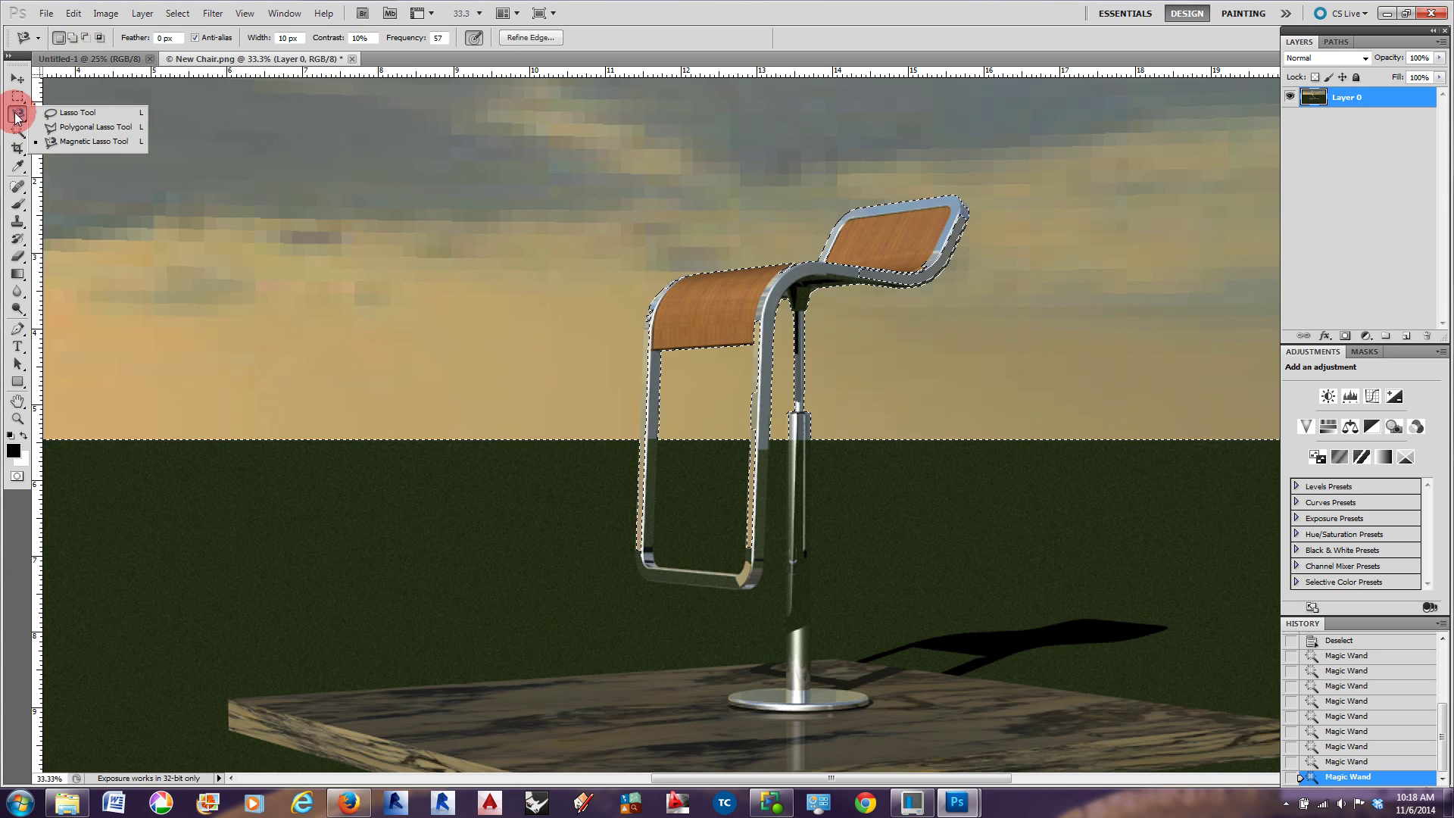
drag(17, 118, 96, 135)
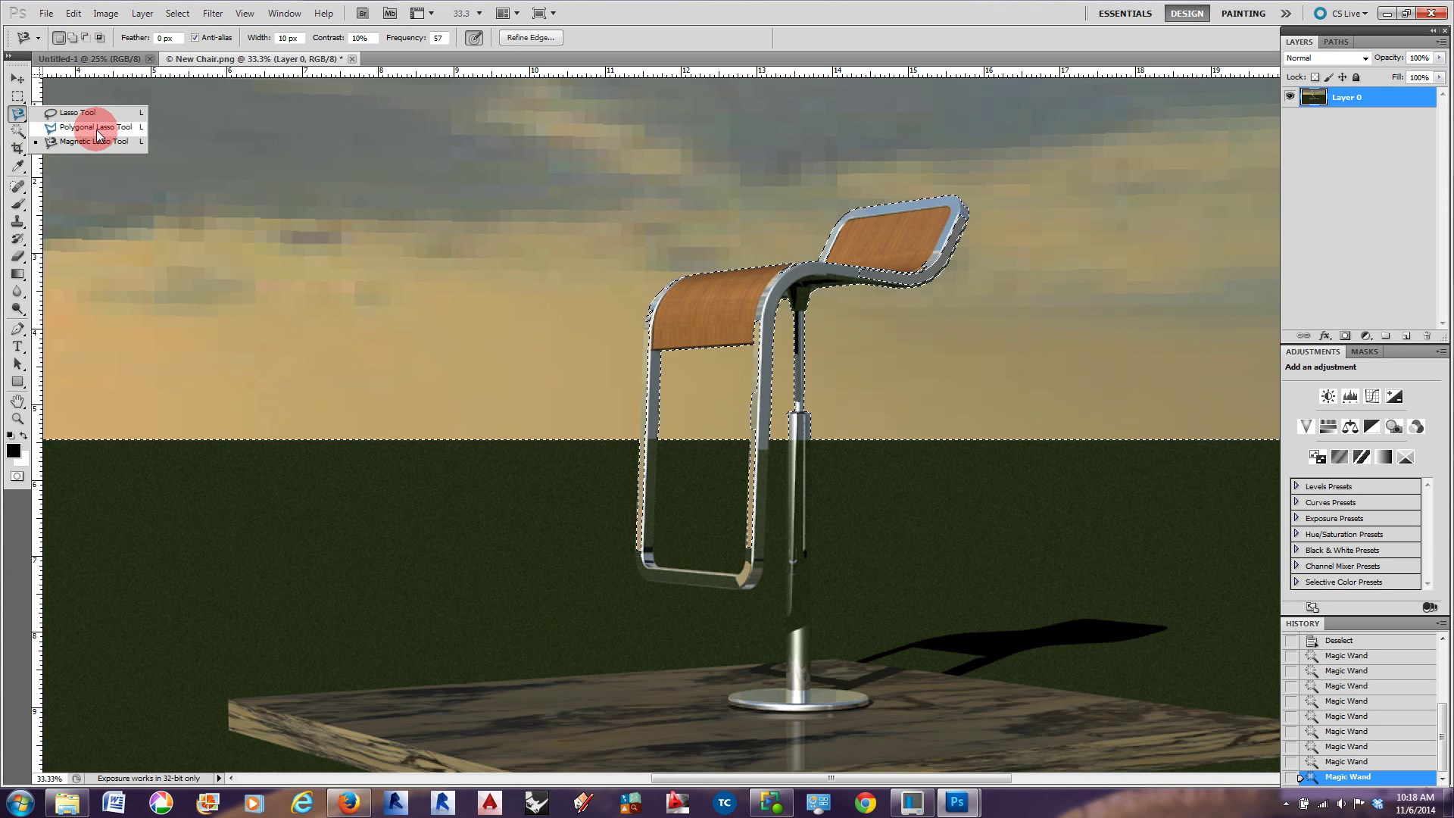
drag(97, 135, 96, 131)
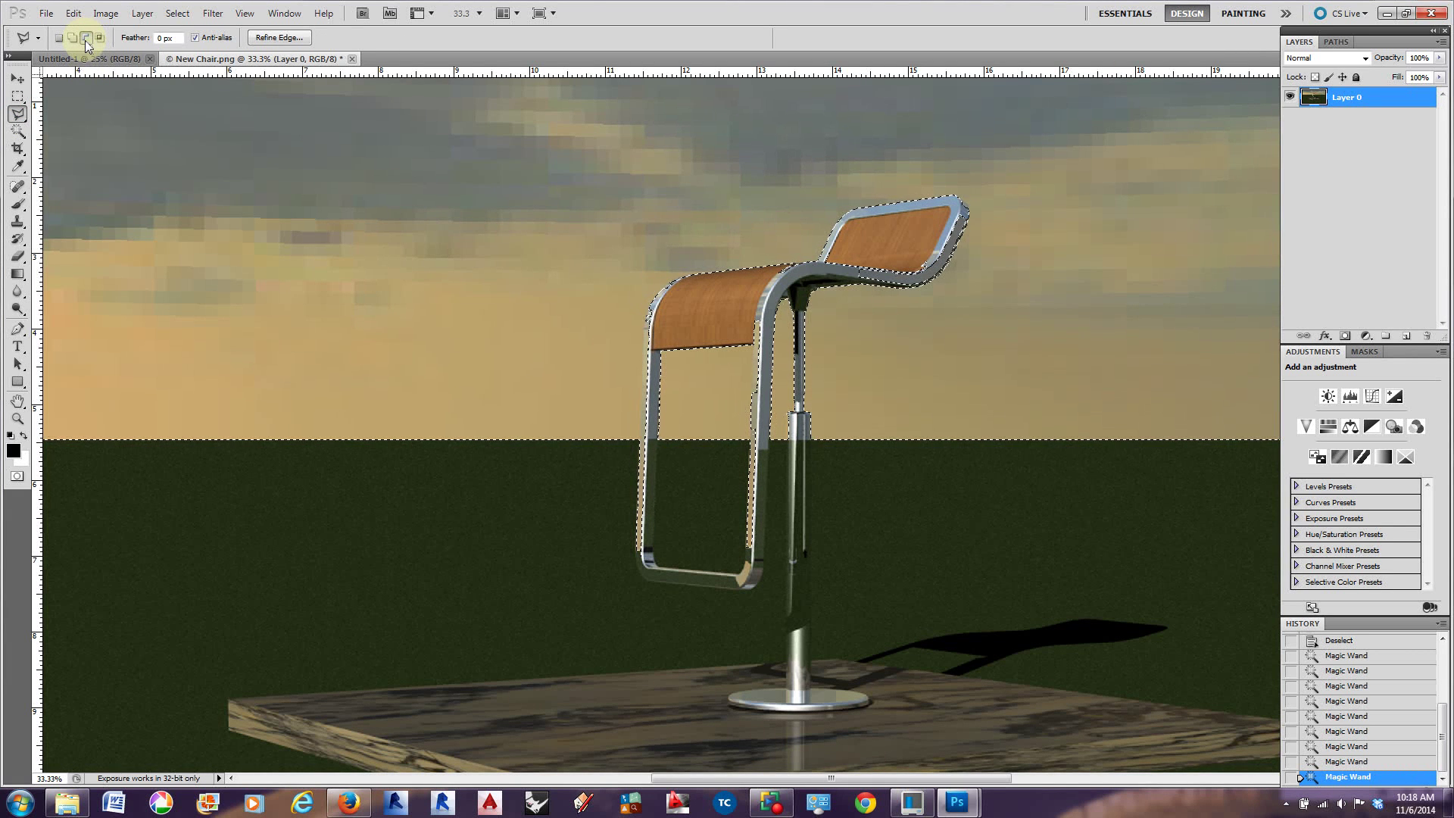
click(86, 39)
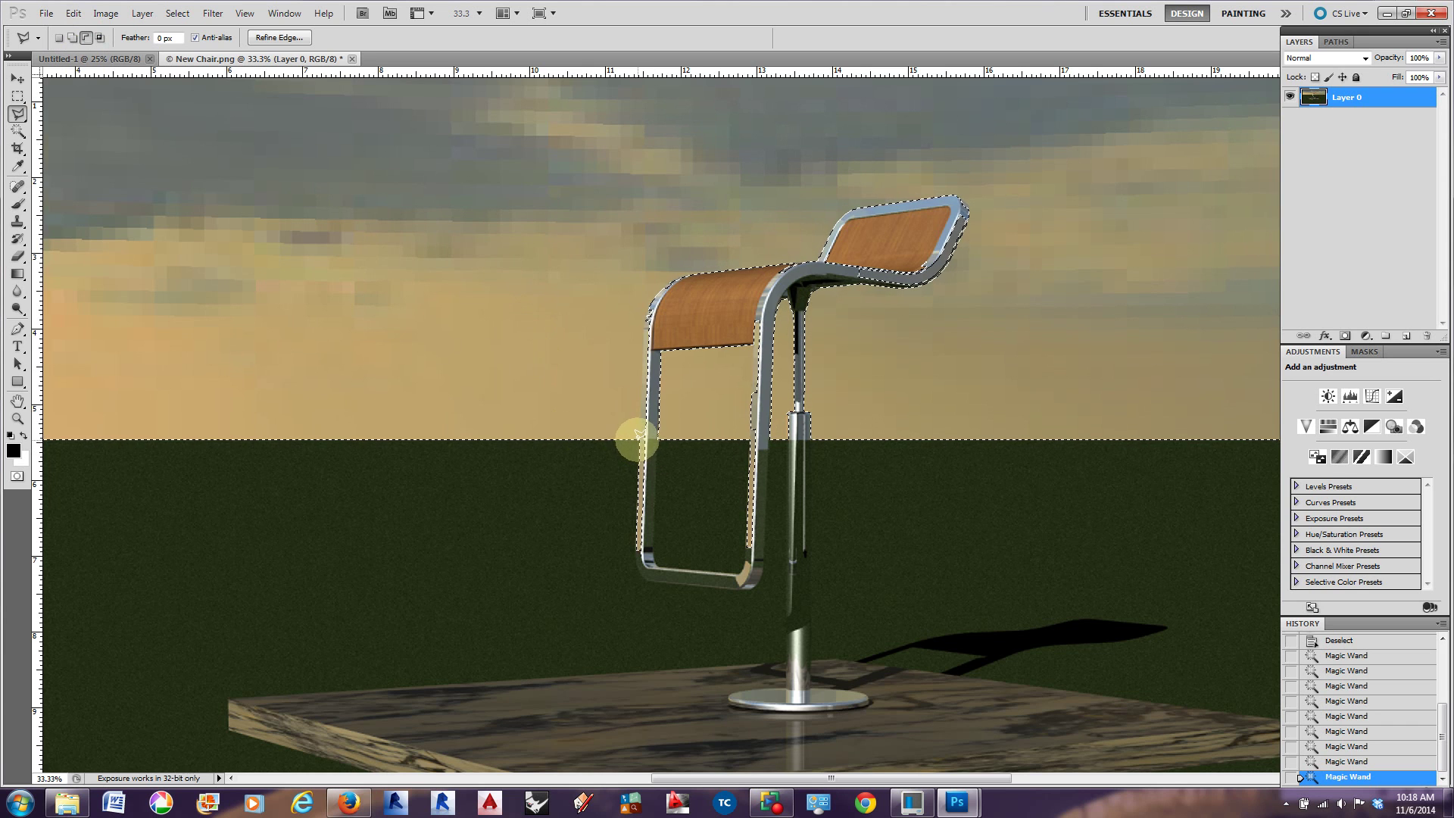
click(623, 558)
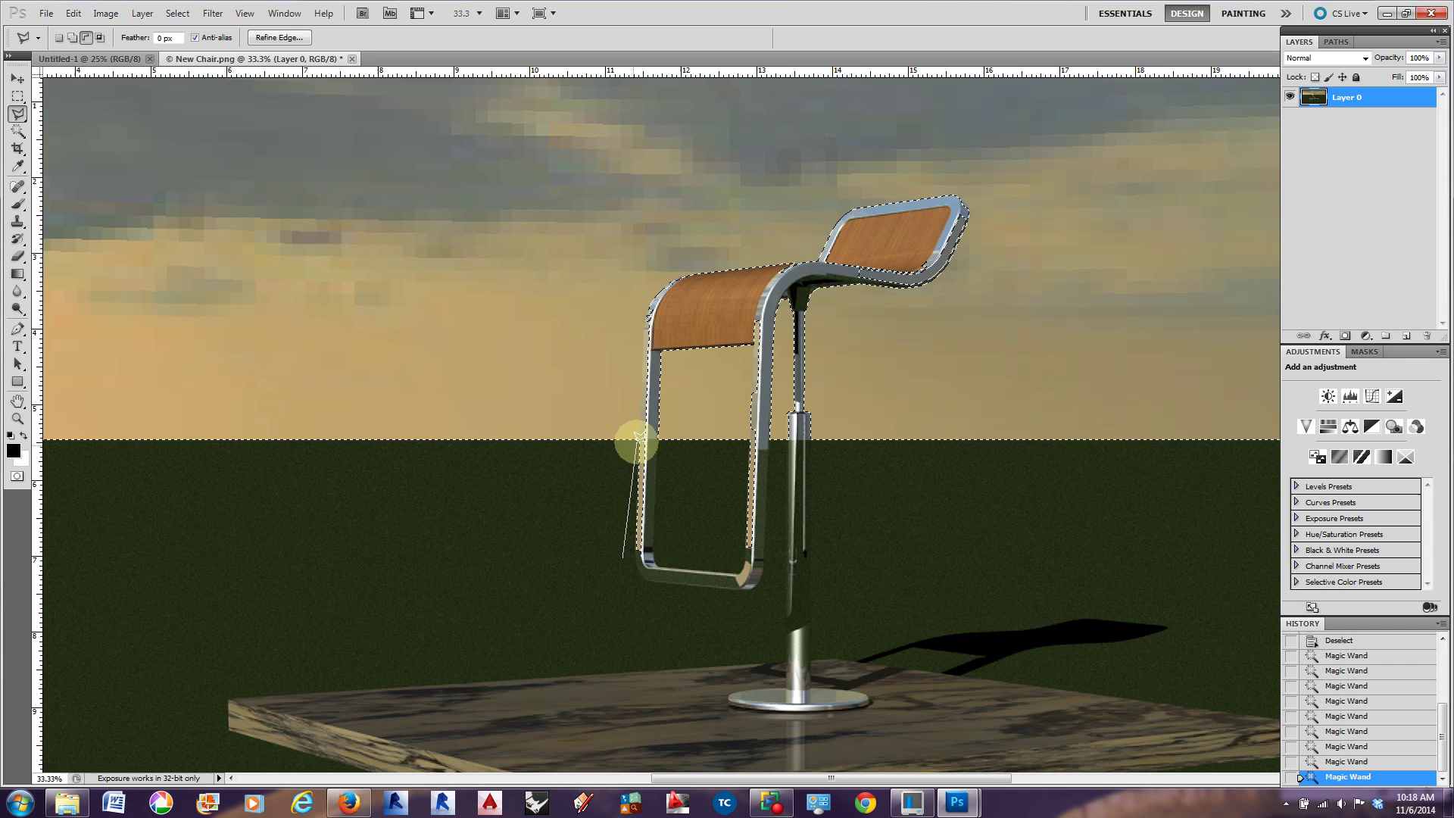
click(646, 316)
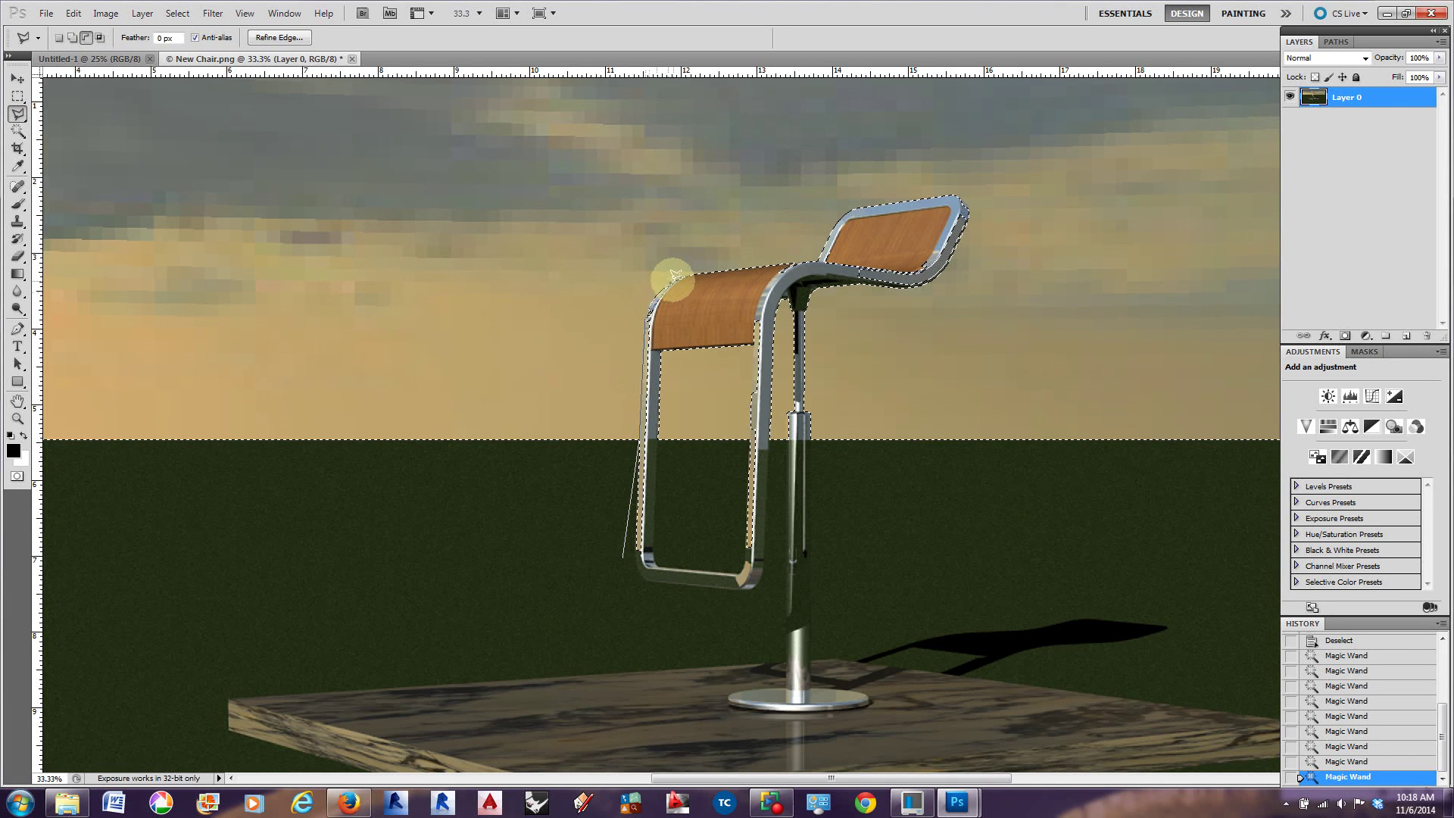
click(651, 296)
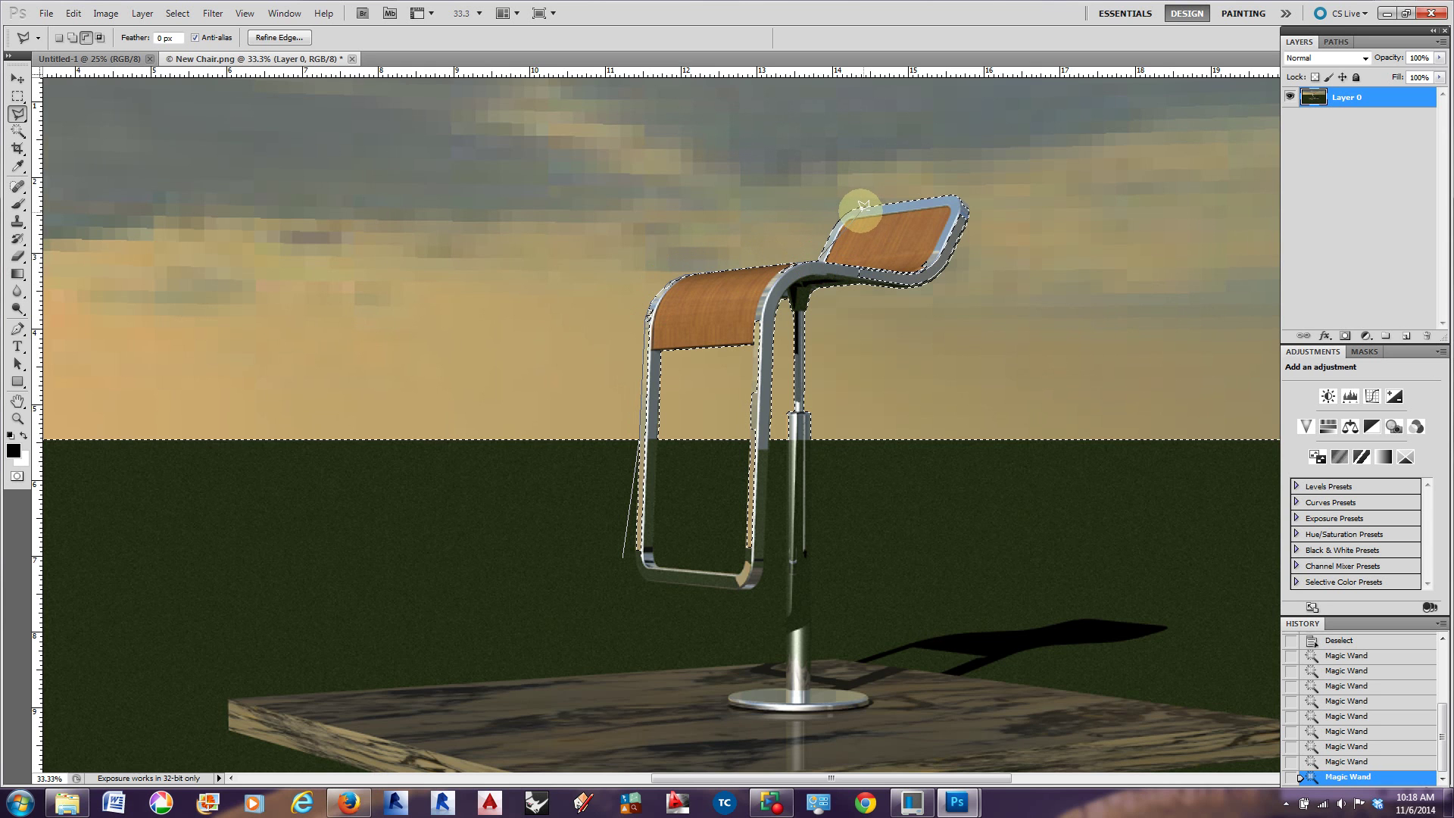
click(957, 204)
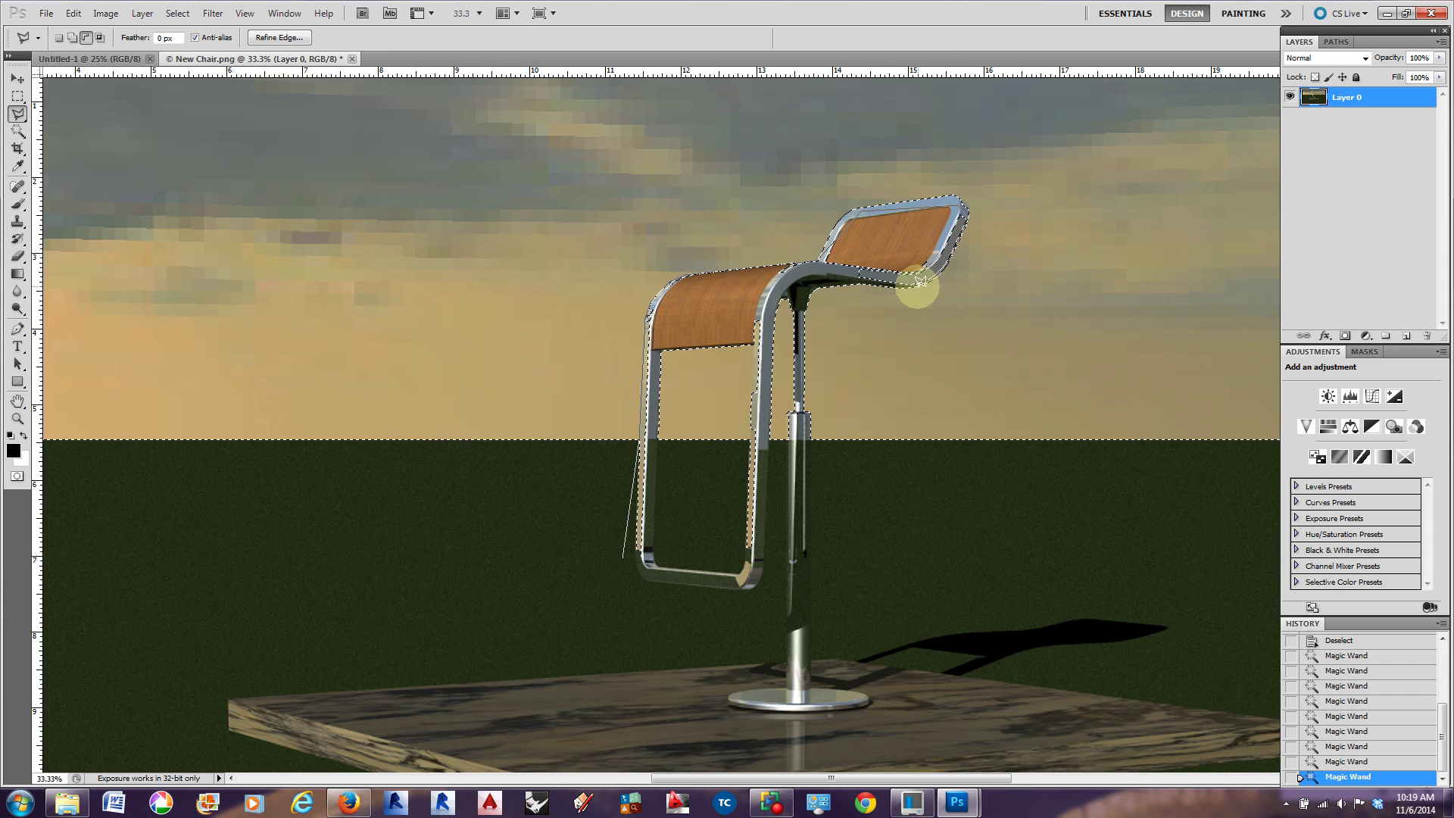
click(887, 278)
click(854, 271)
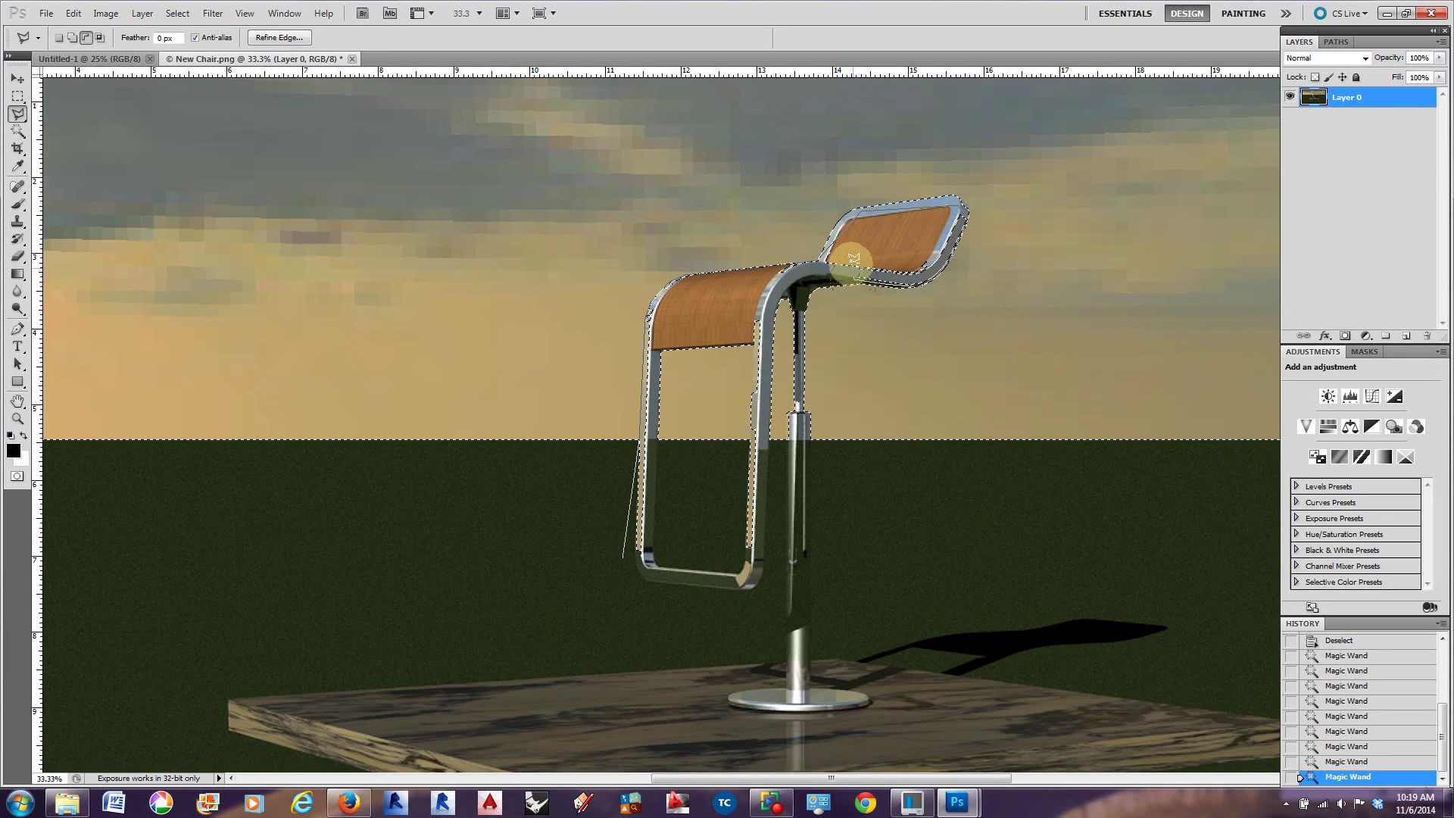
click(771, 291)
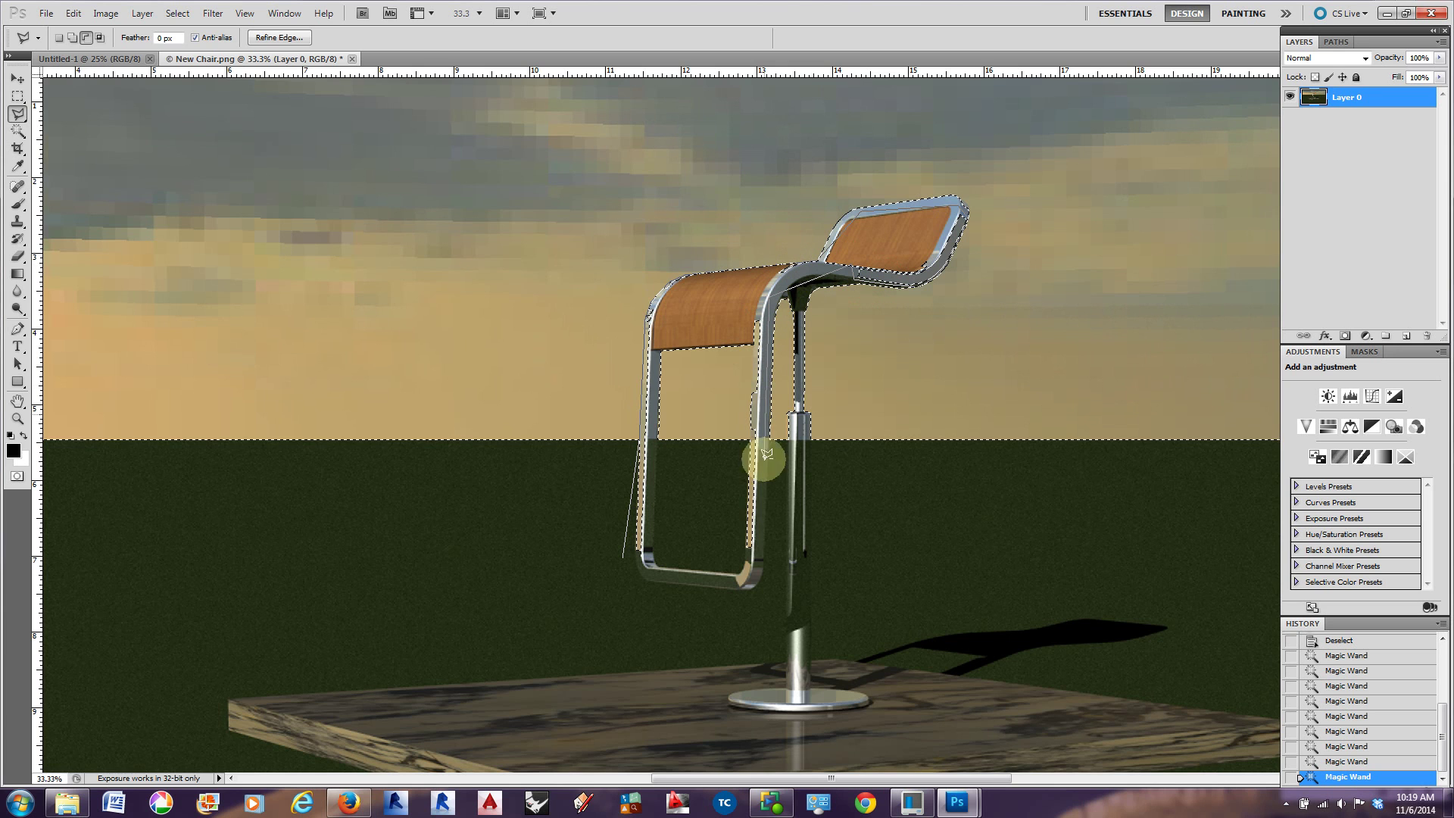
click(746, 562)
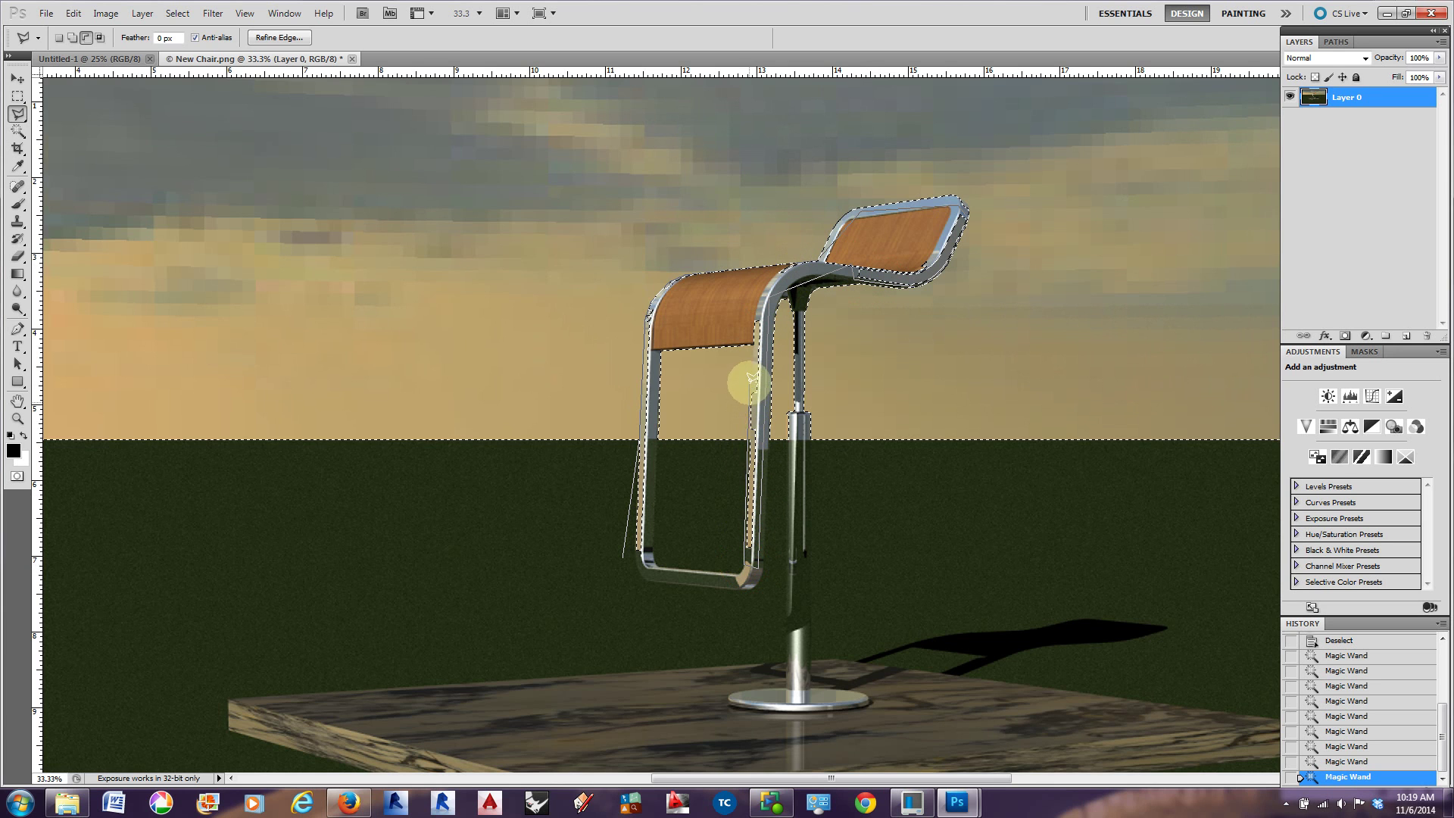
click(755, 332)
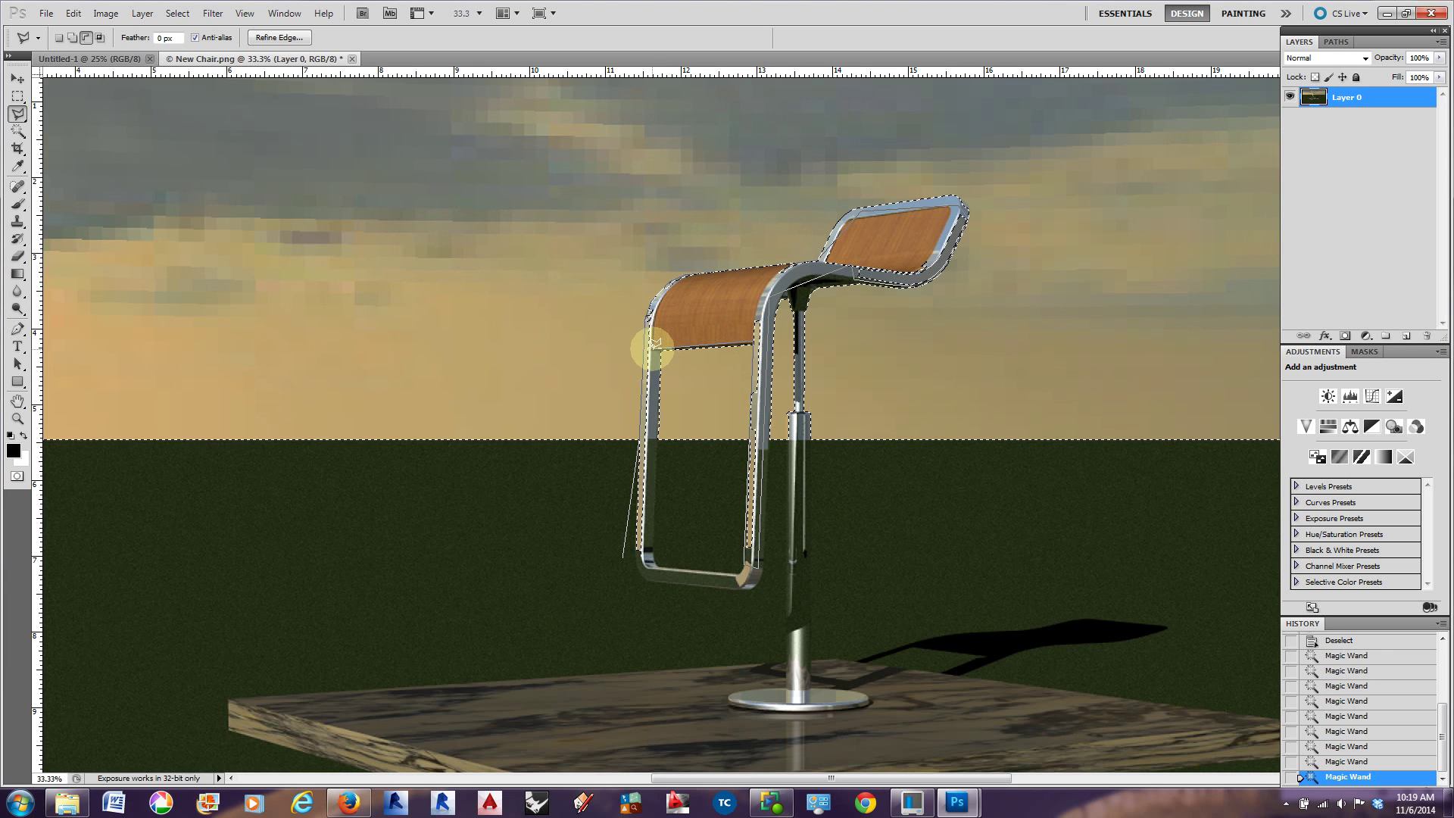
click(656, 344)
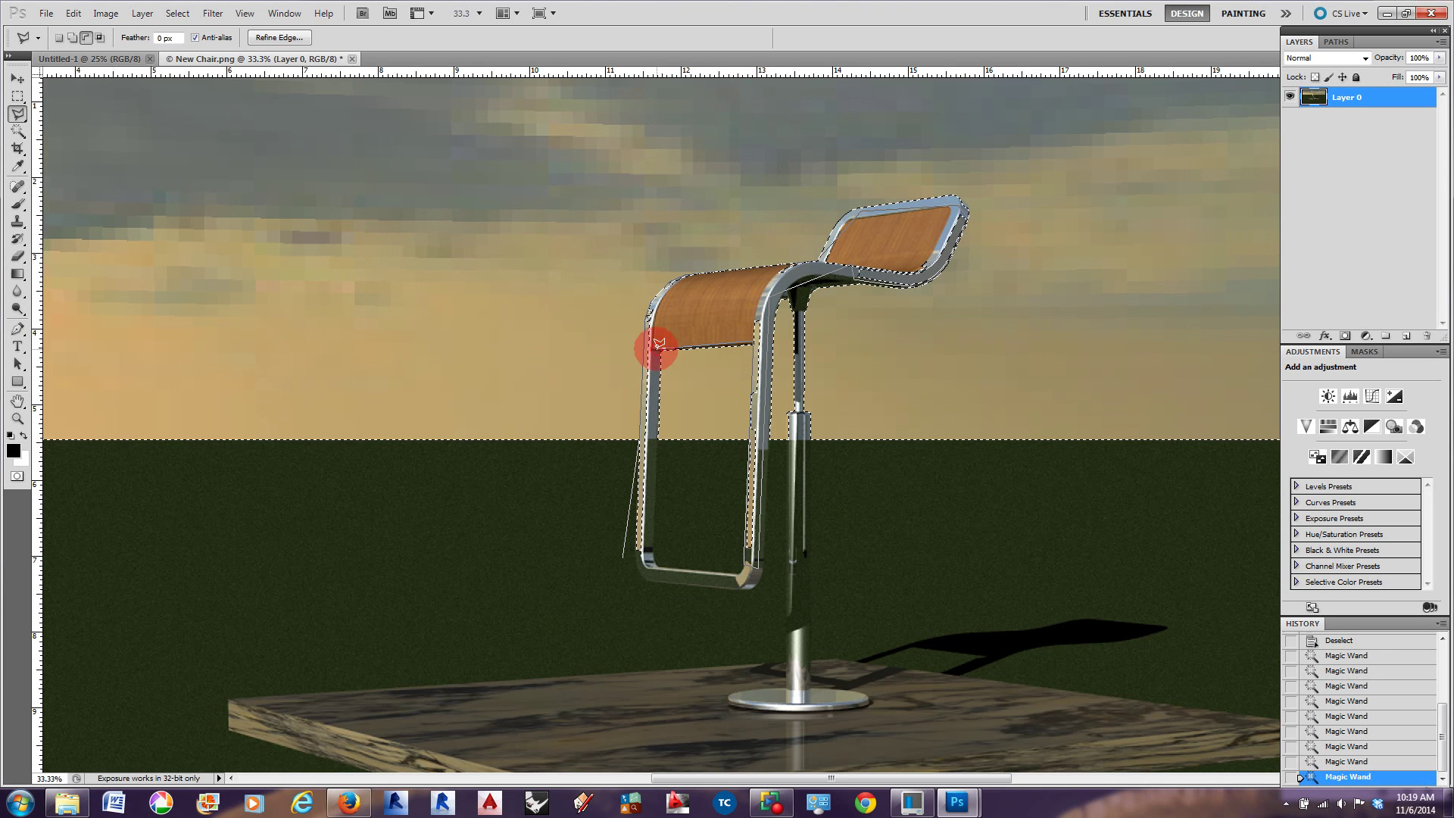
double_click(622, 556)
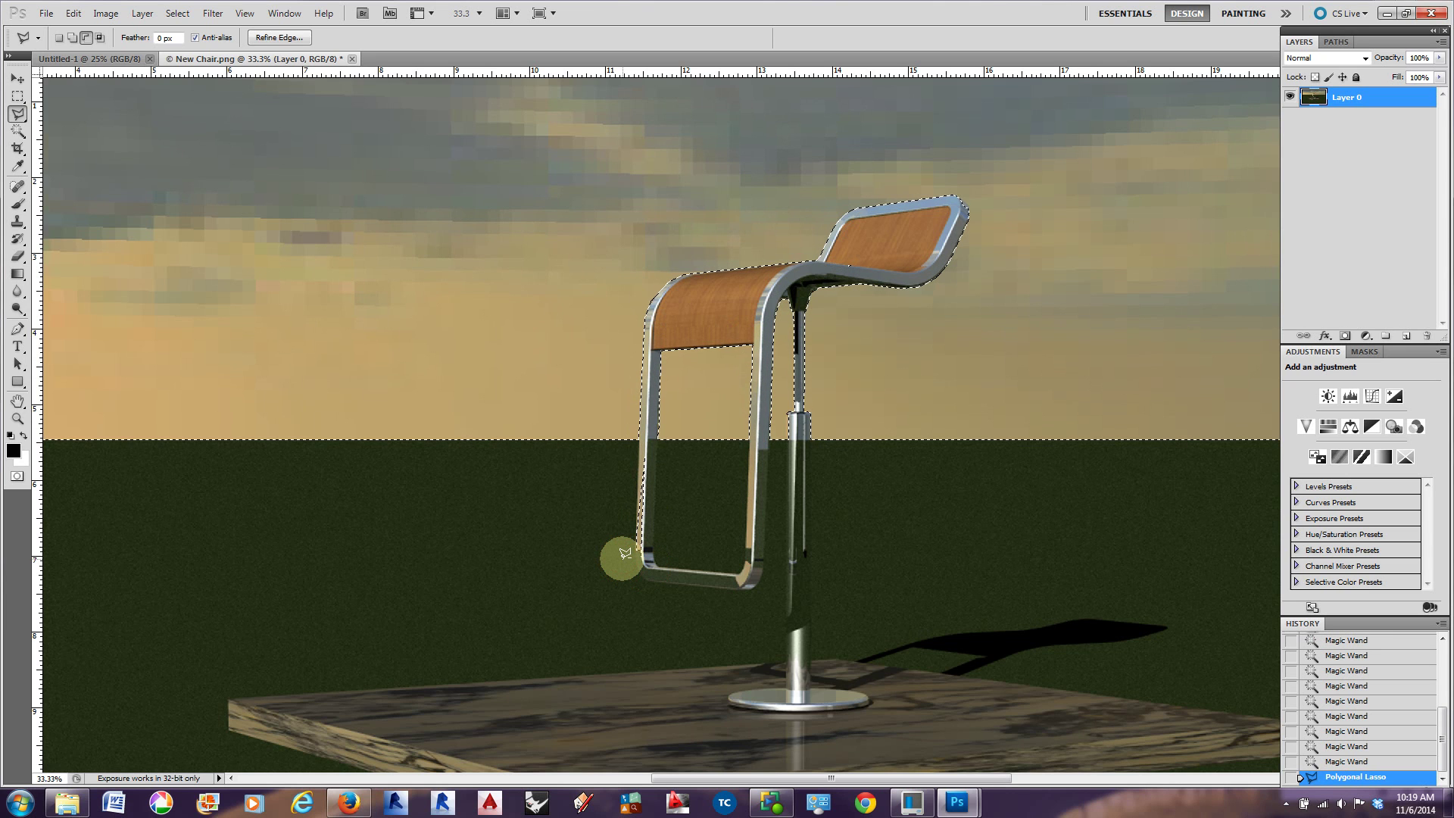
Subtract the remaining slivers at the backrest and the left leg below the horizon from the selection, and delete the selected sky
click(847, 260)
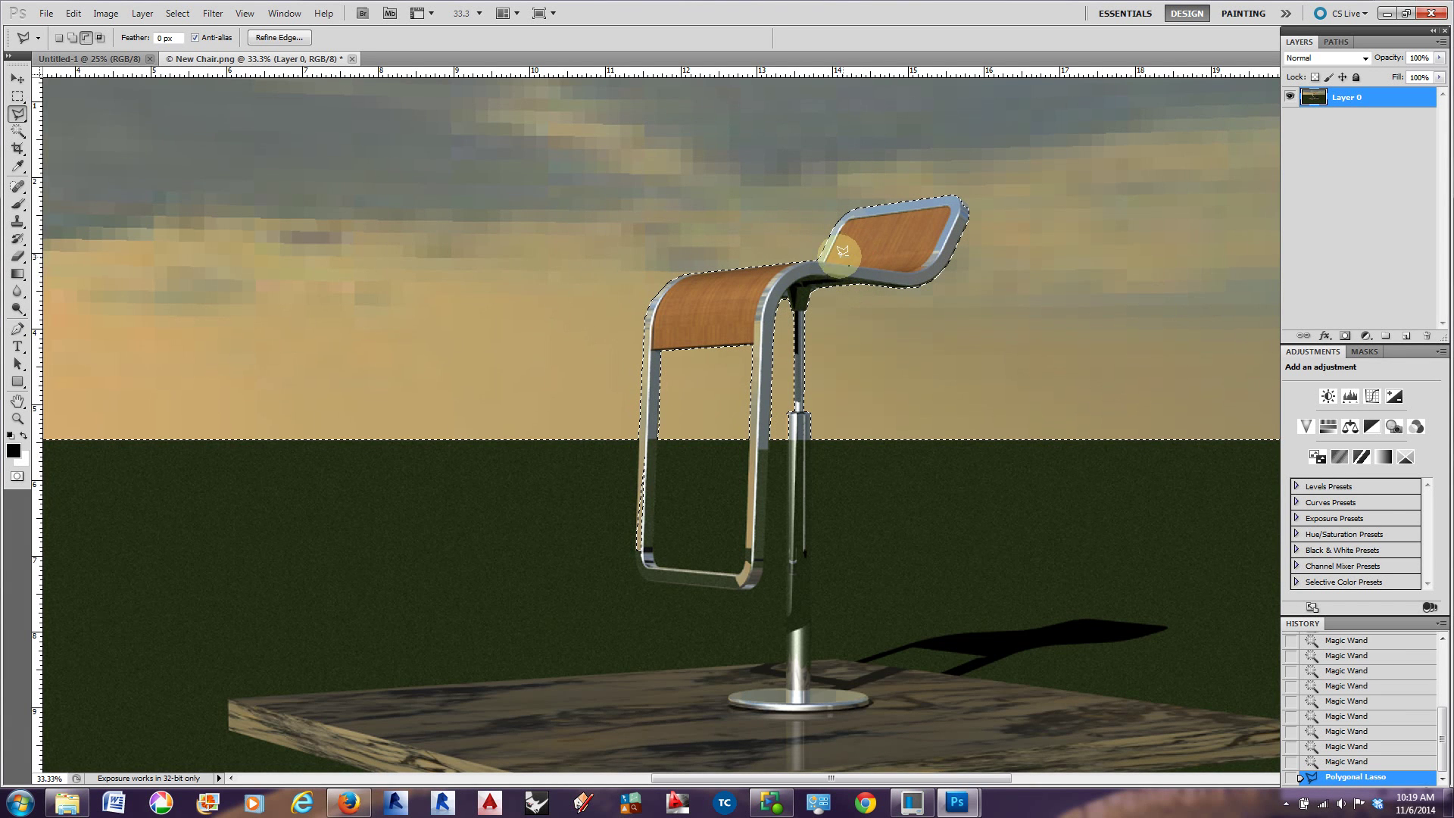
click(863, 271)
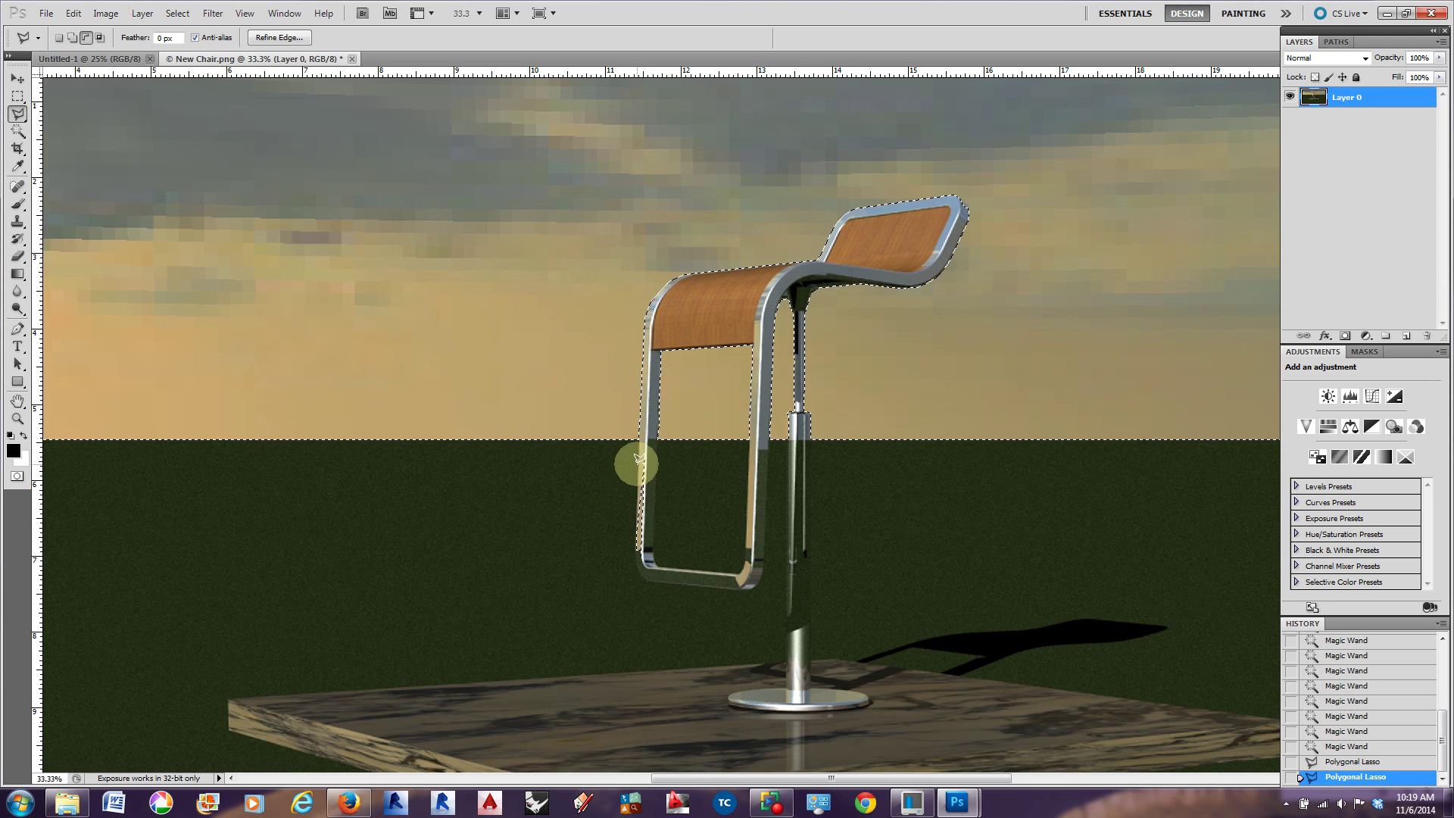
click(658, 557)
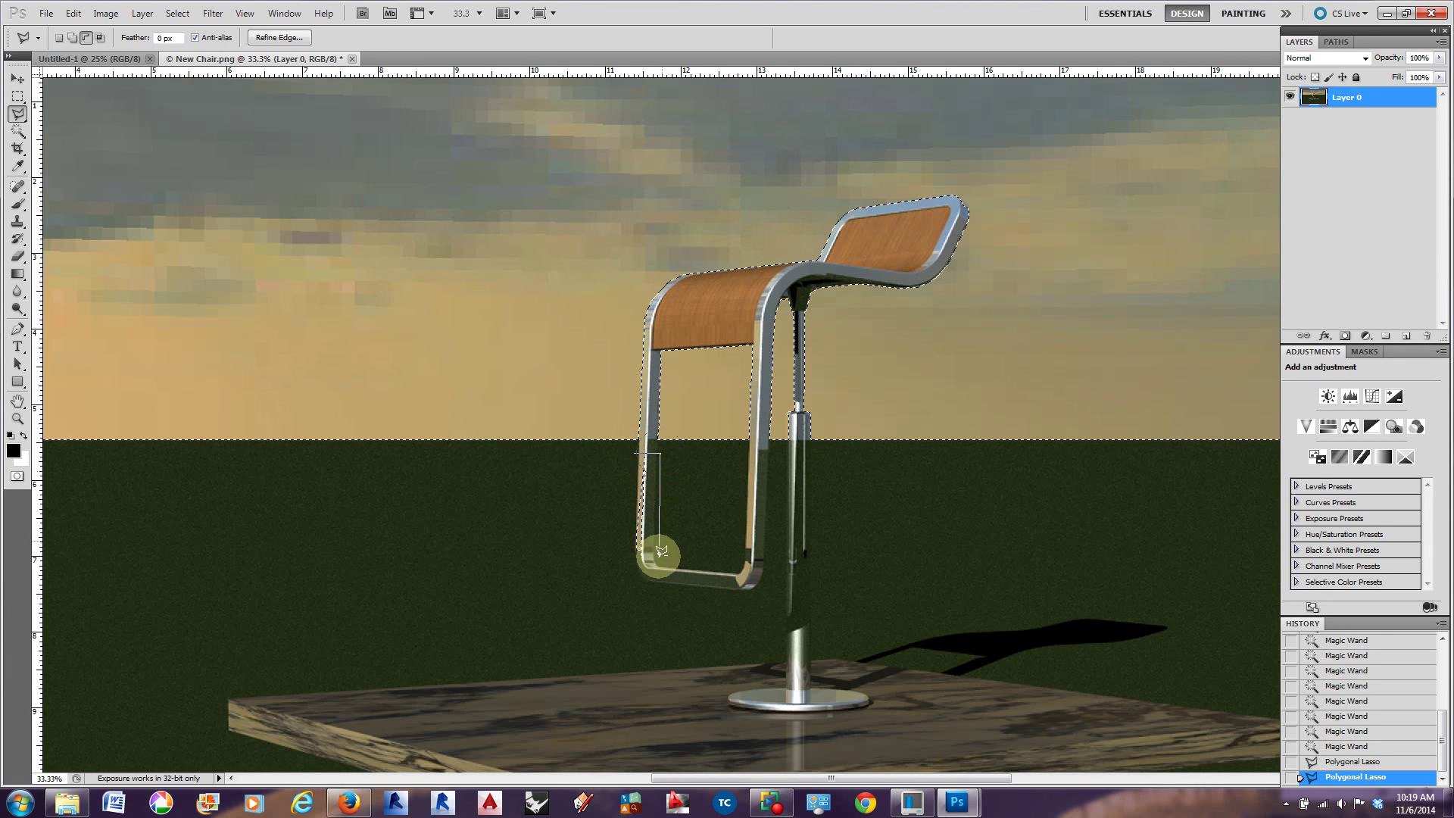
click(617, 557)
click(635, 448)
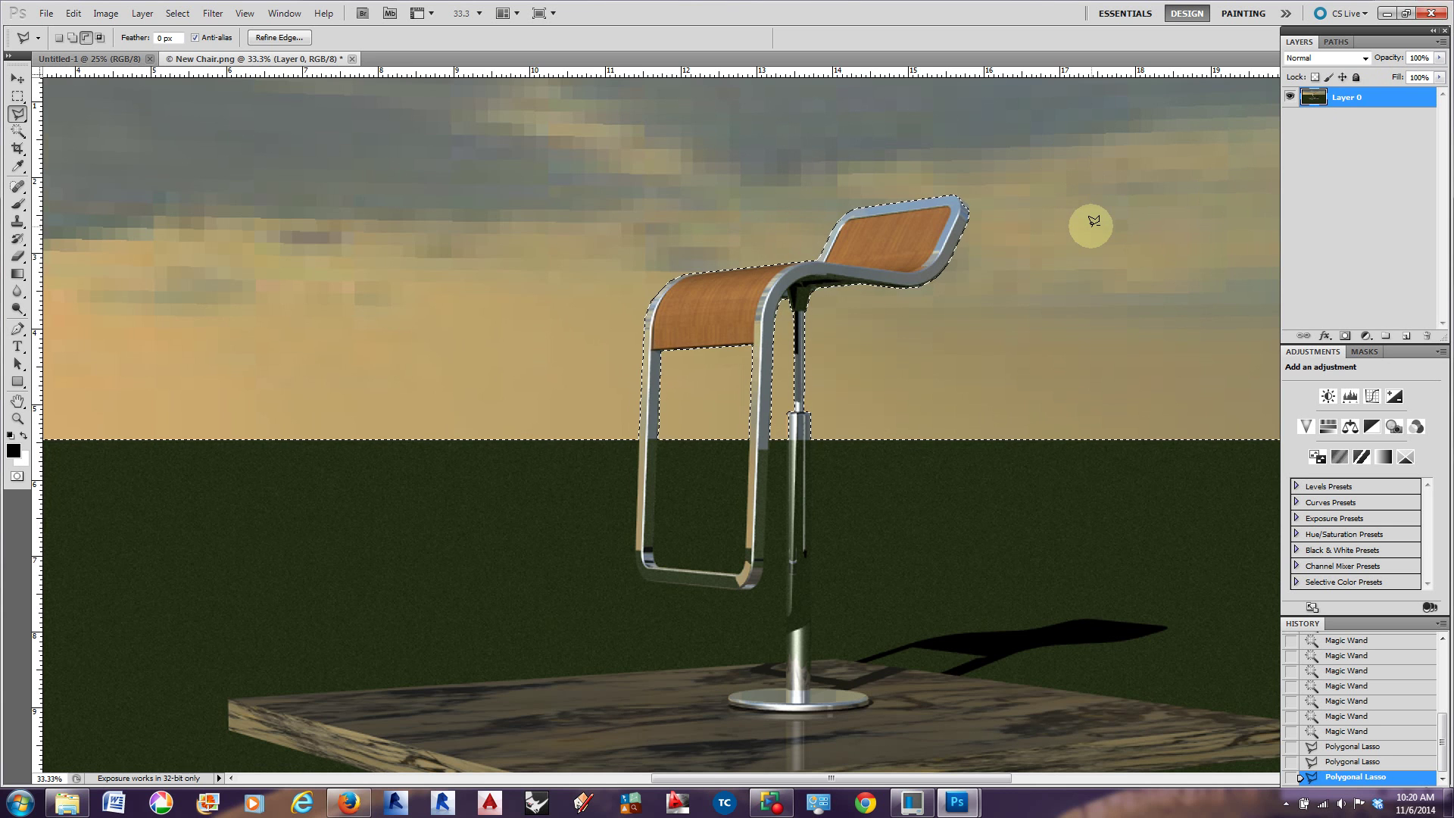
key(Delete)
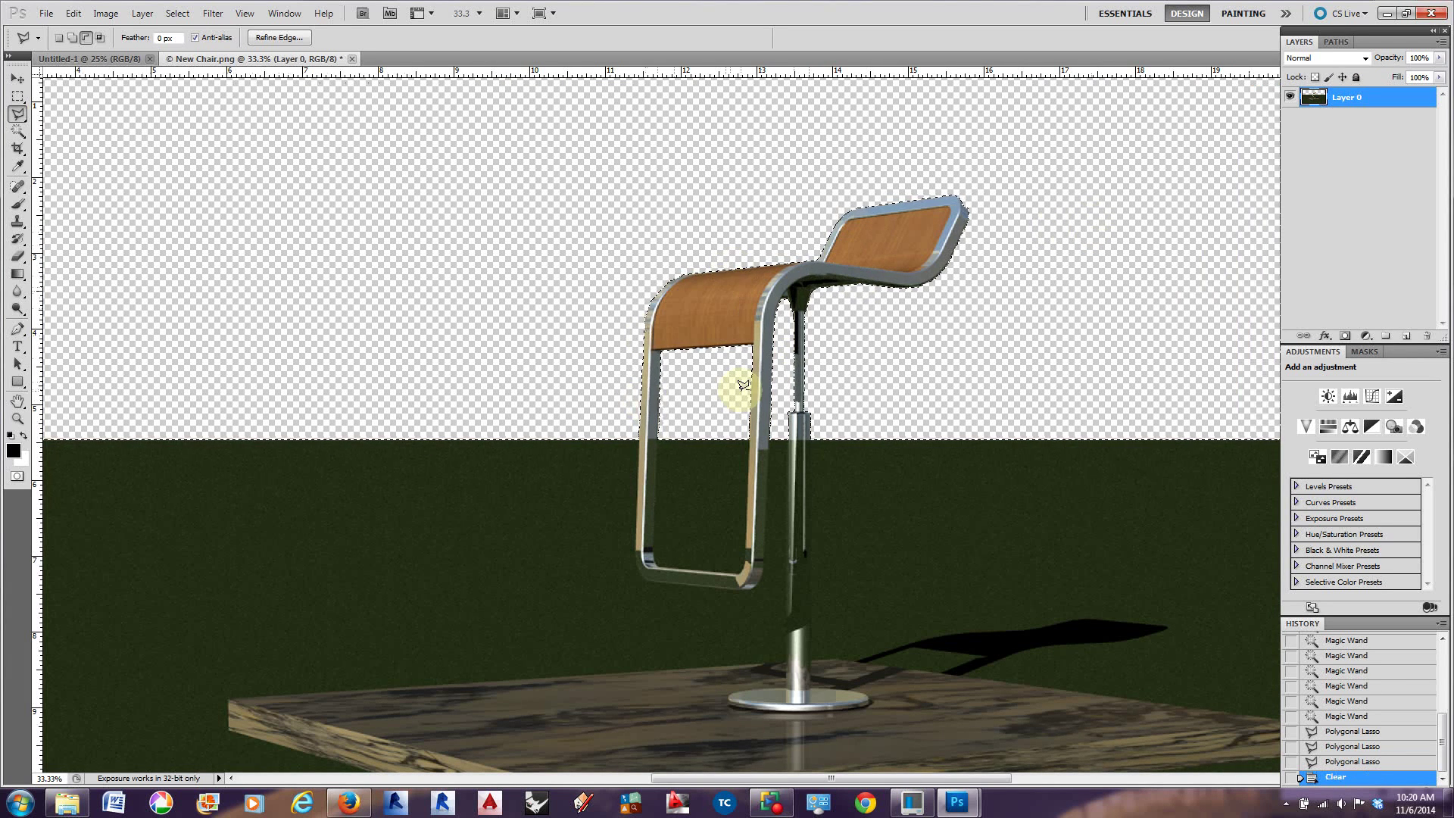
scroll(741, 394, down, 3)
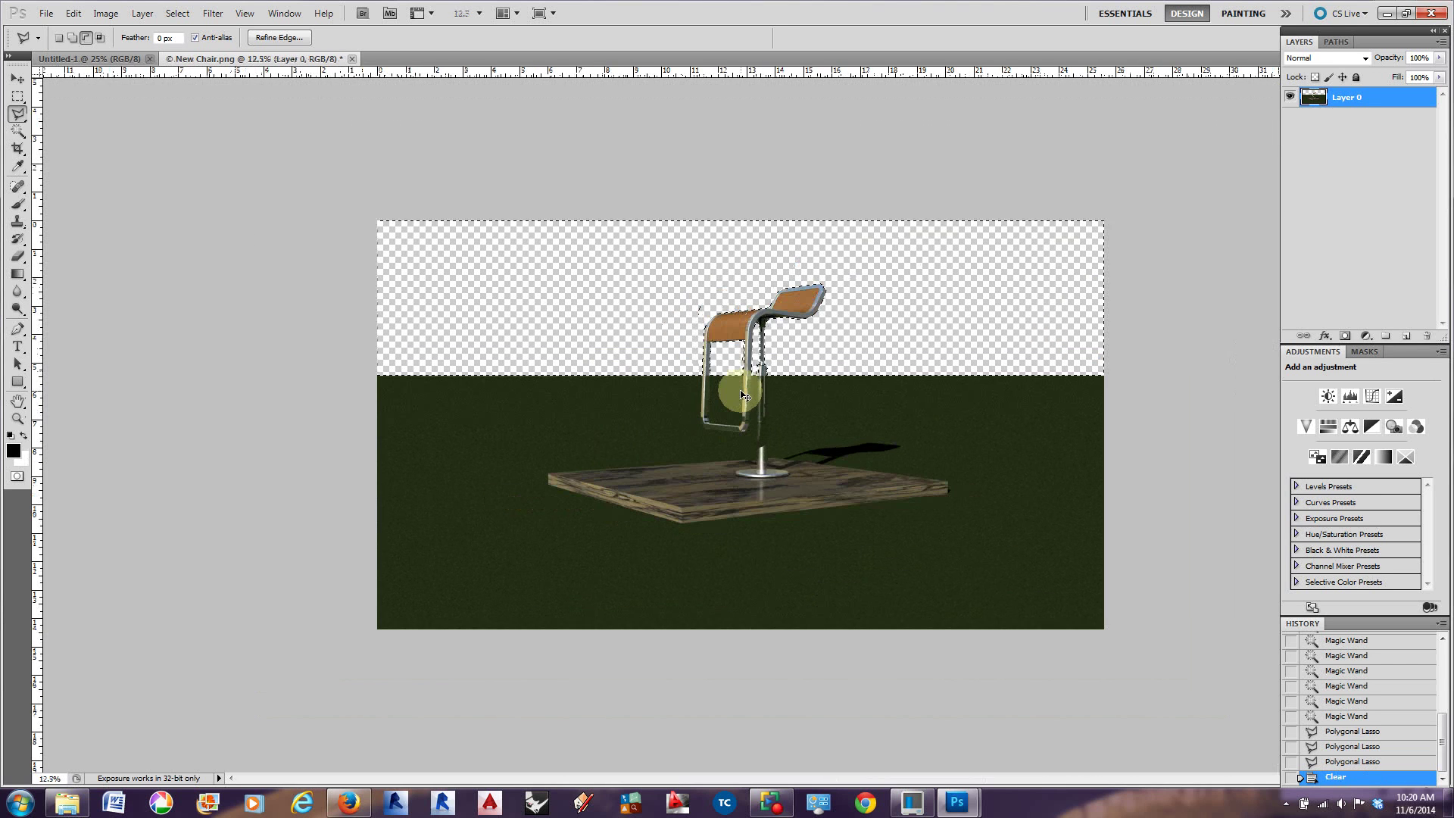
Clear the selection around the deleted sky and switch to the Move Tool
scroll(744, 395, up, 1)
scroll(745, 395, down, 1)
scroll(745, 395, up, 1)
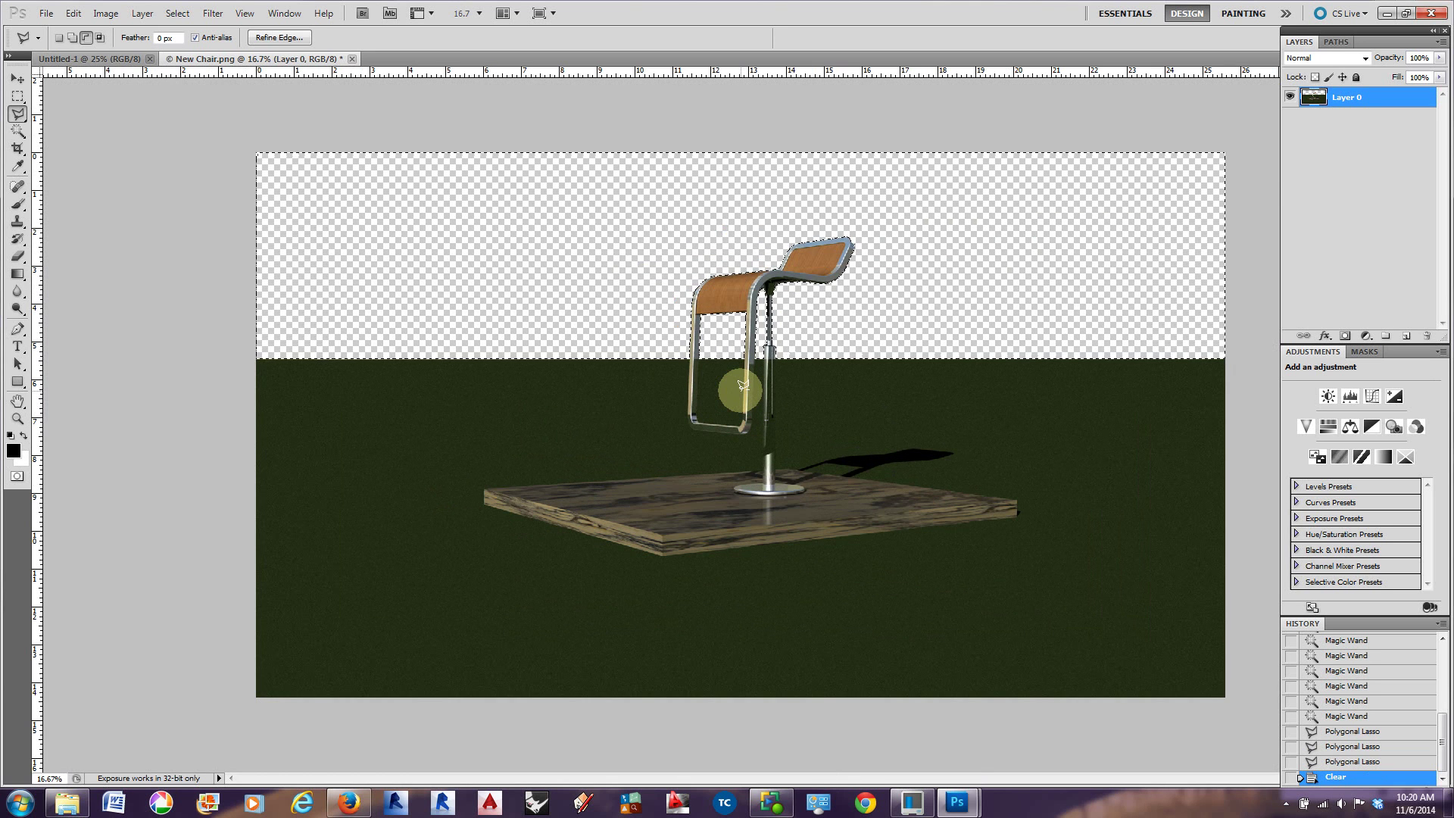
key(ctrl+d)
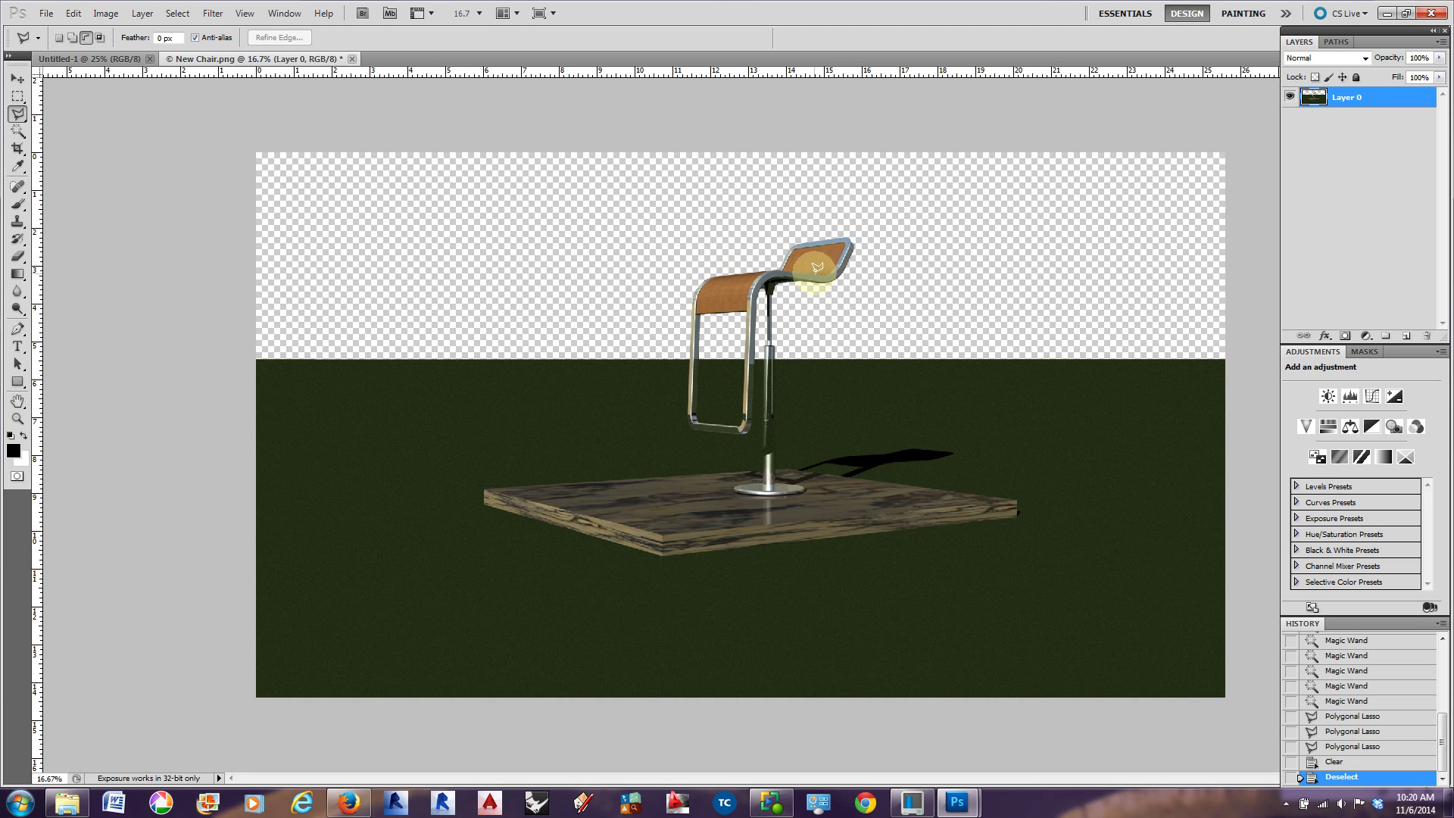
click(17, 79)
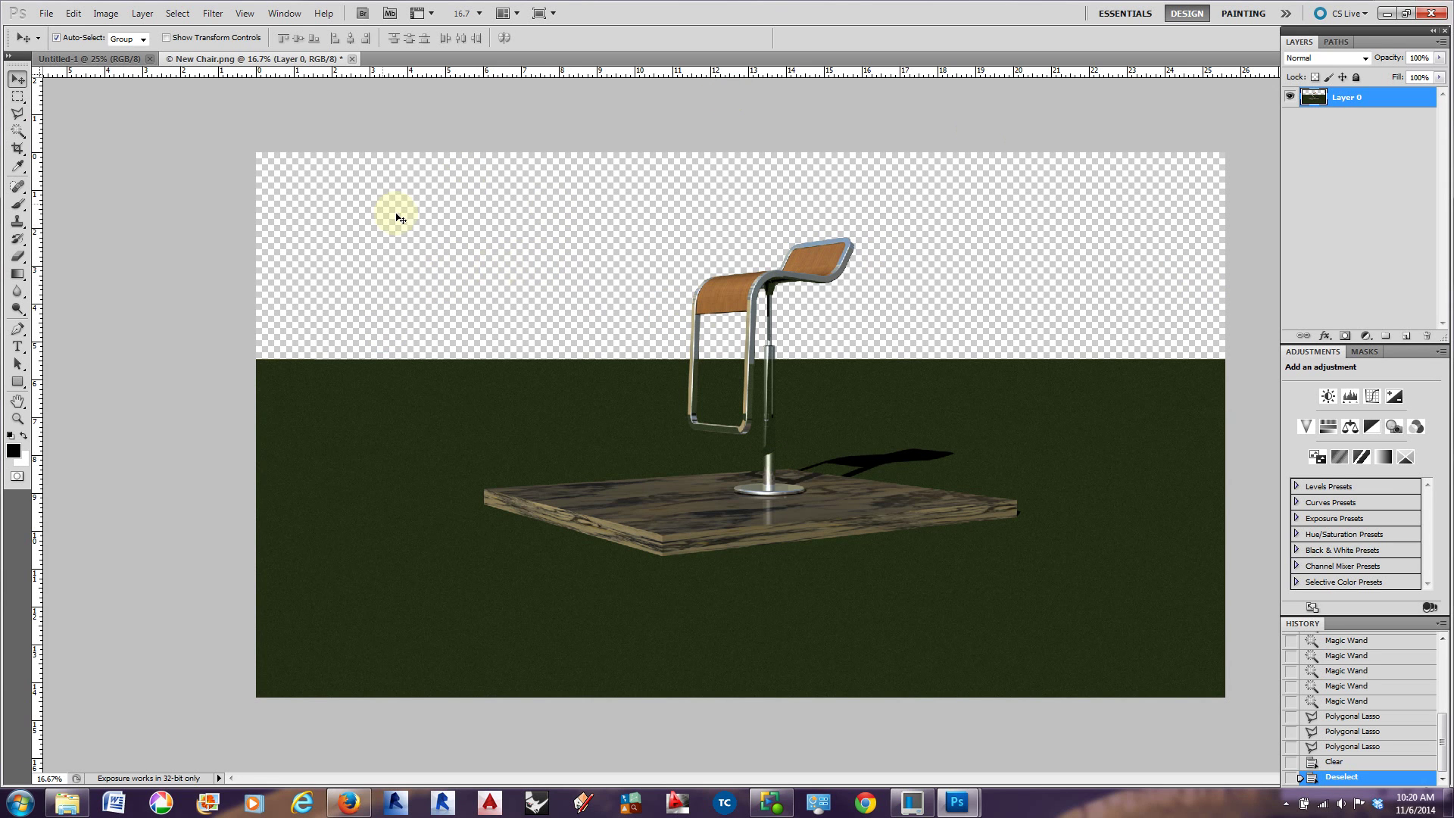
Open the sky image CGSkies_0114_thumblarge from the Assignment 2 folder
click(42, 15)
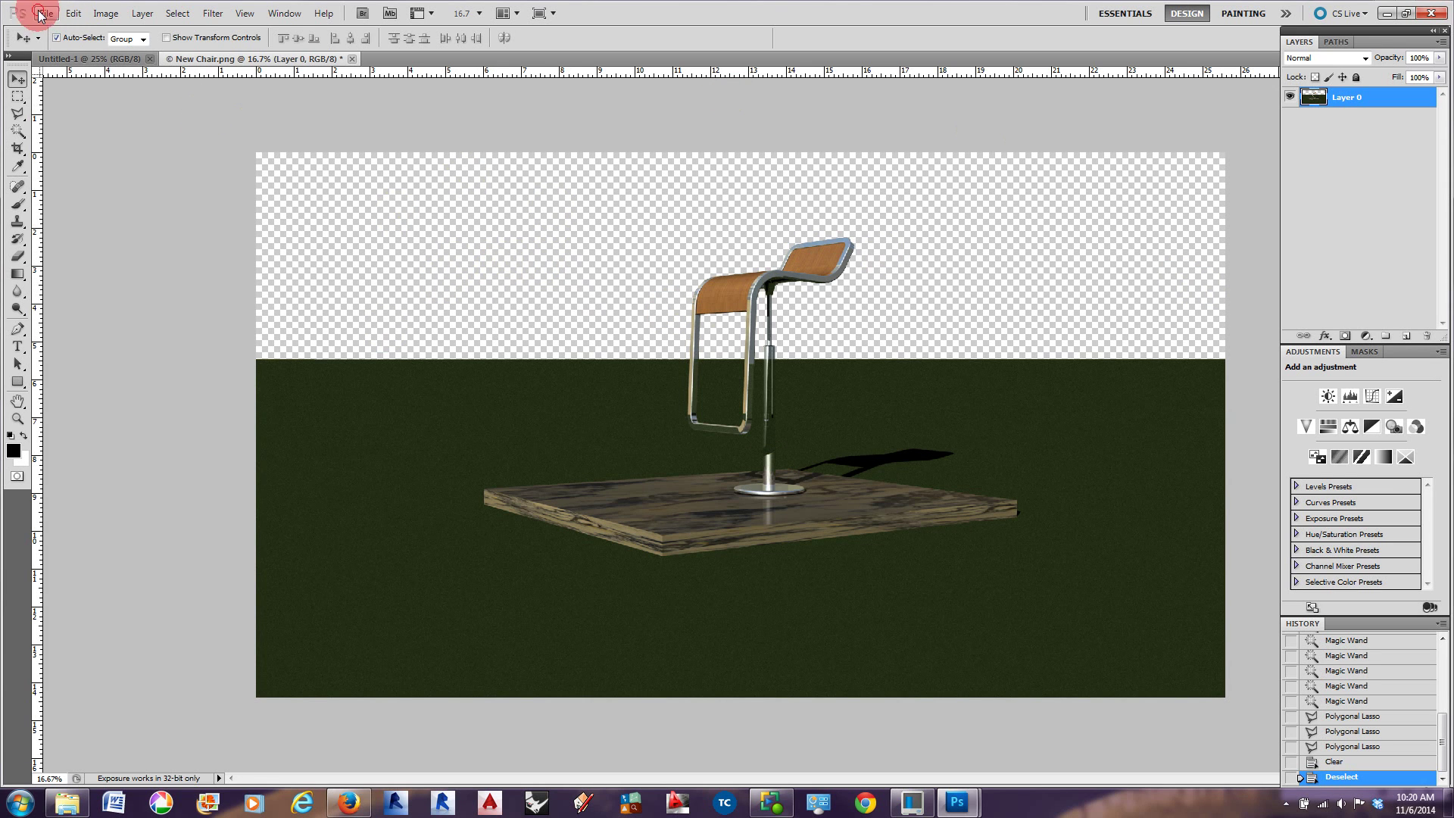
click(61, 36)
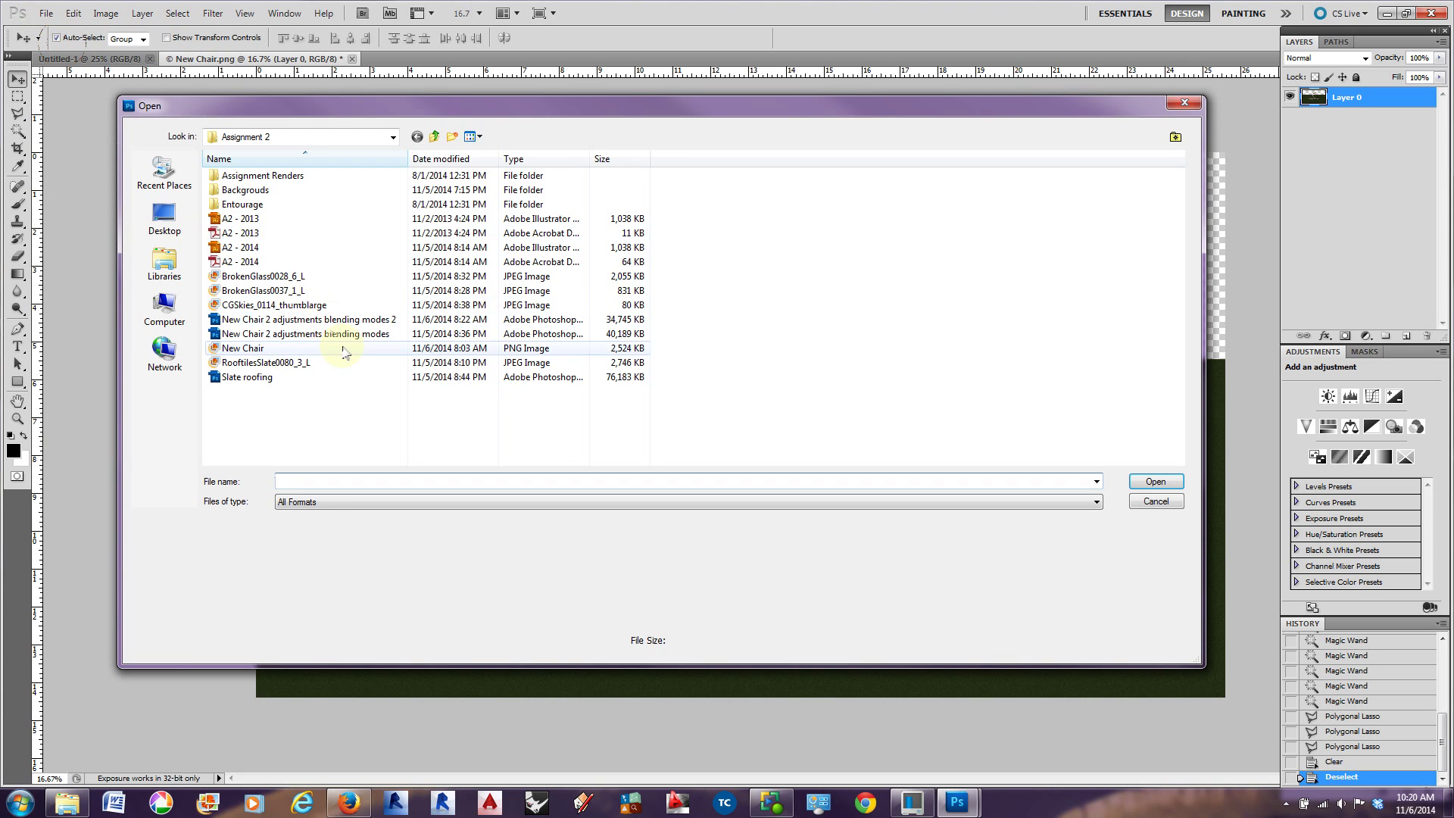
click(262, 307)
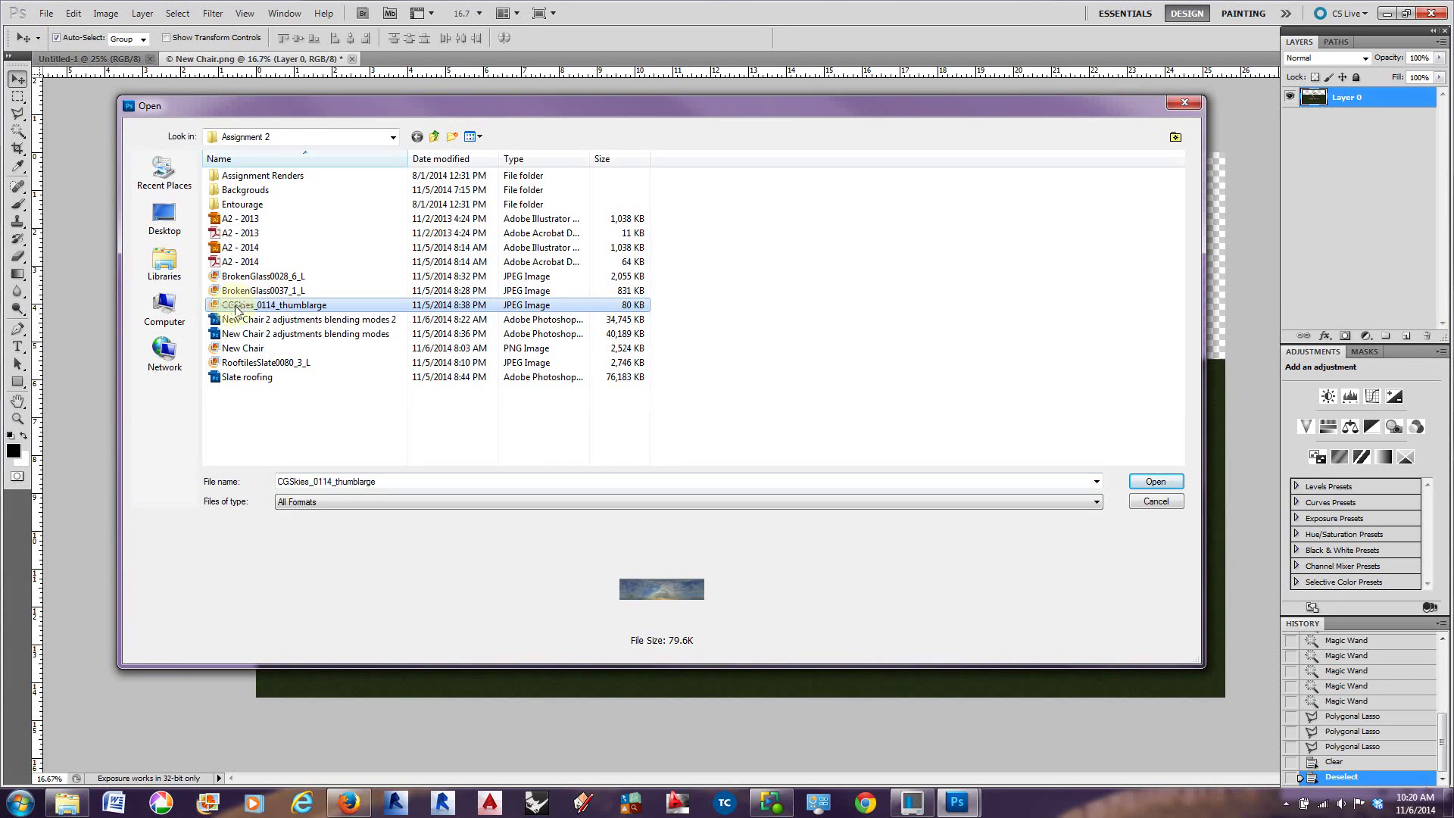
click(1156, 482)
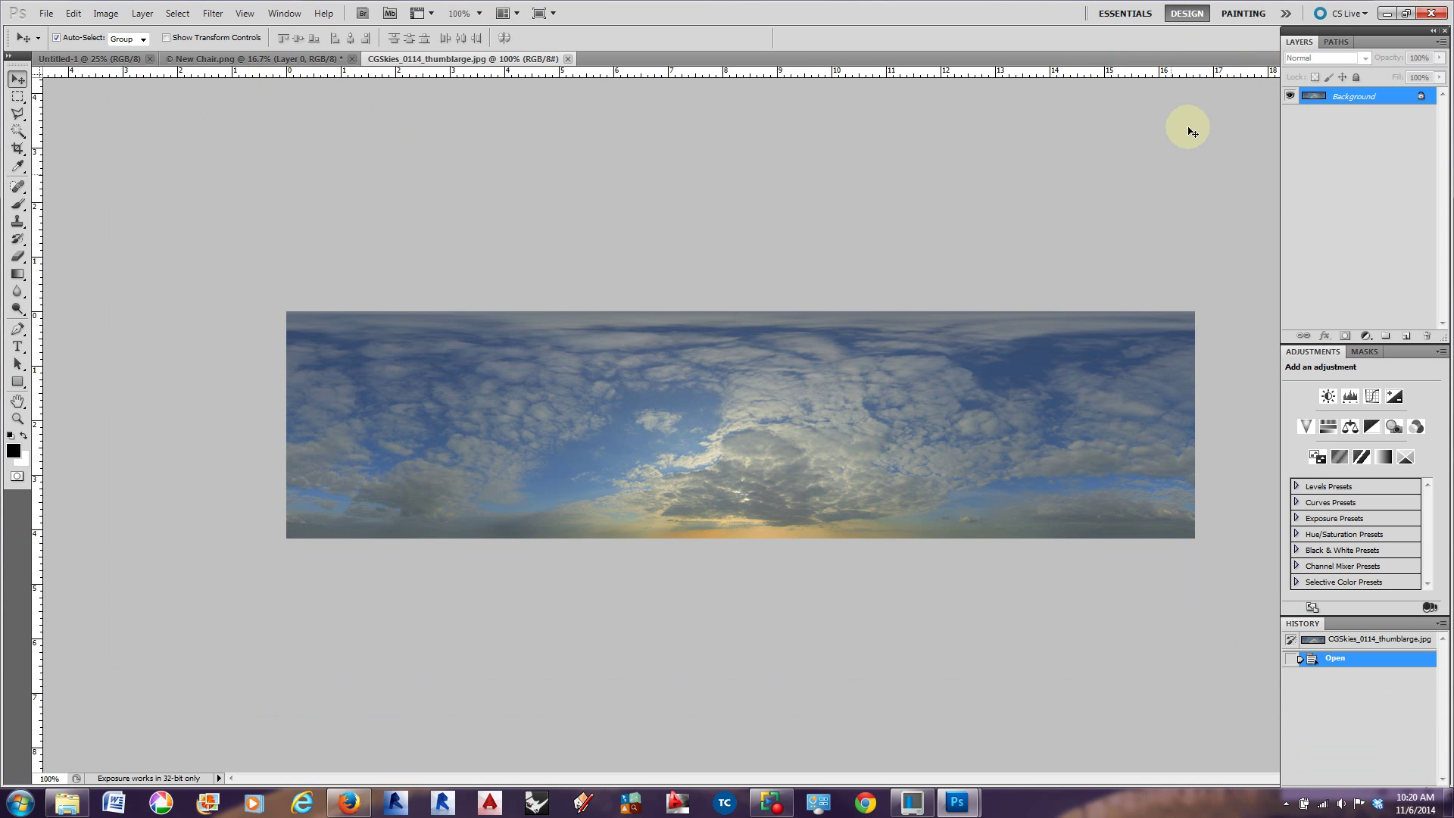
Enlarge the sky image by turning on Resample Image and setting its resolution to 1200 pixels/inch
click(106, 13)
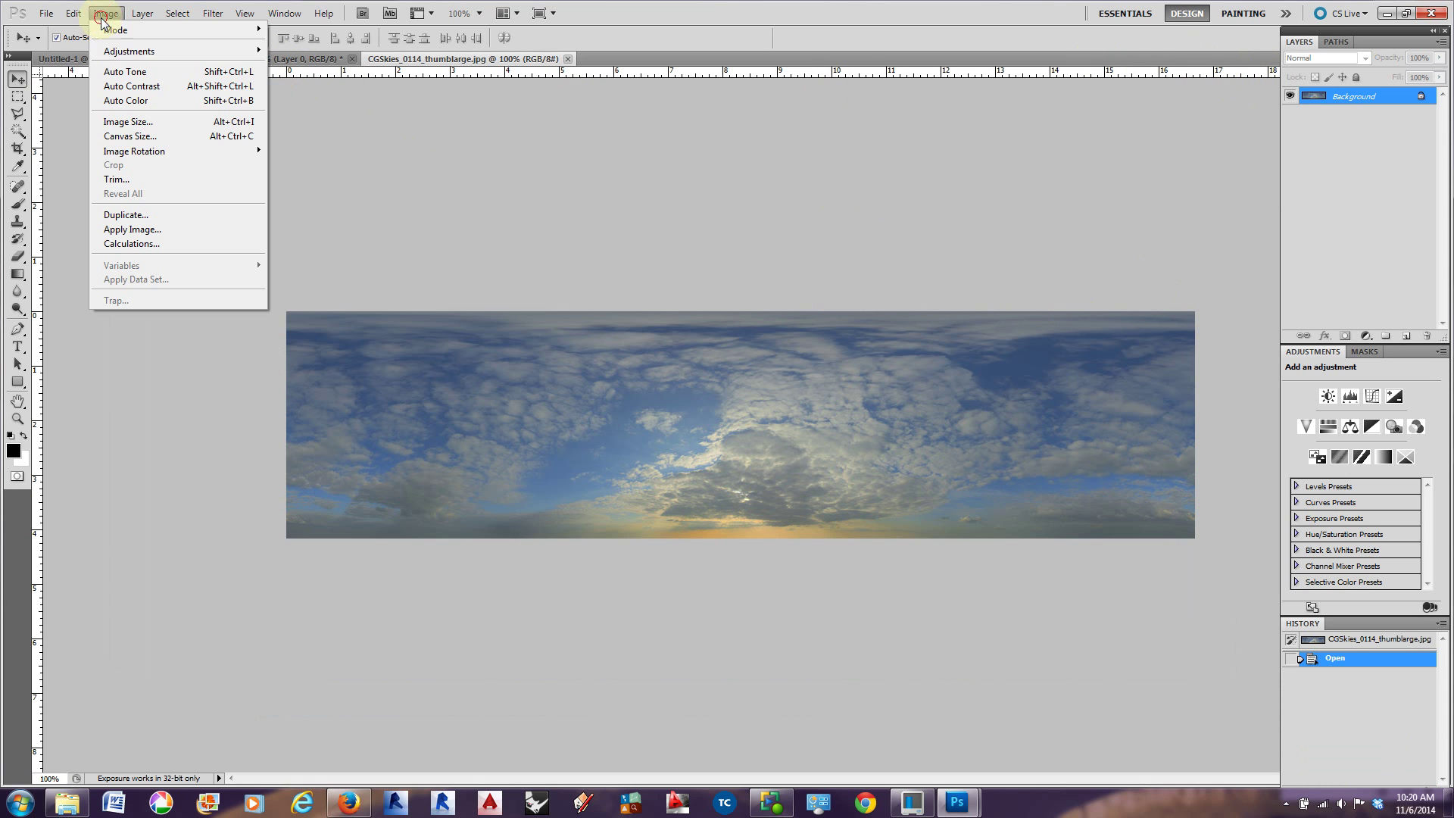
click(137, 125)
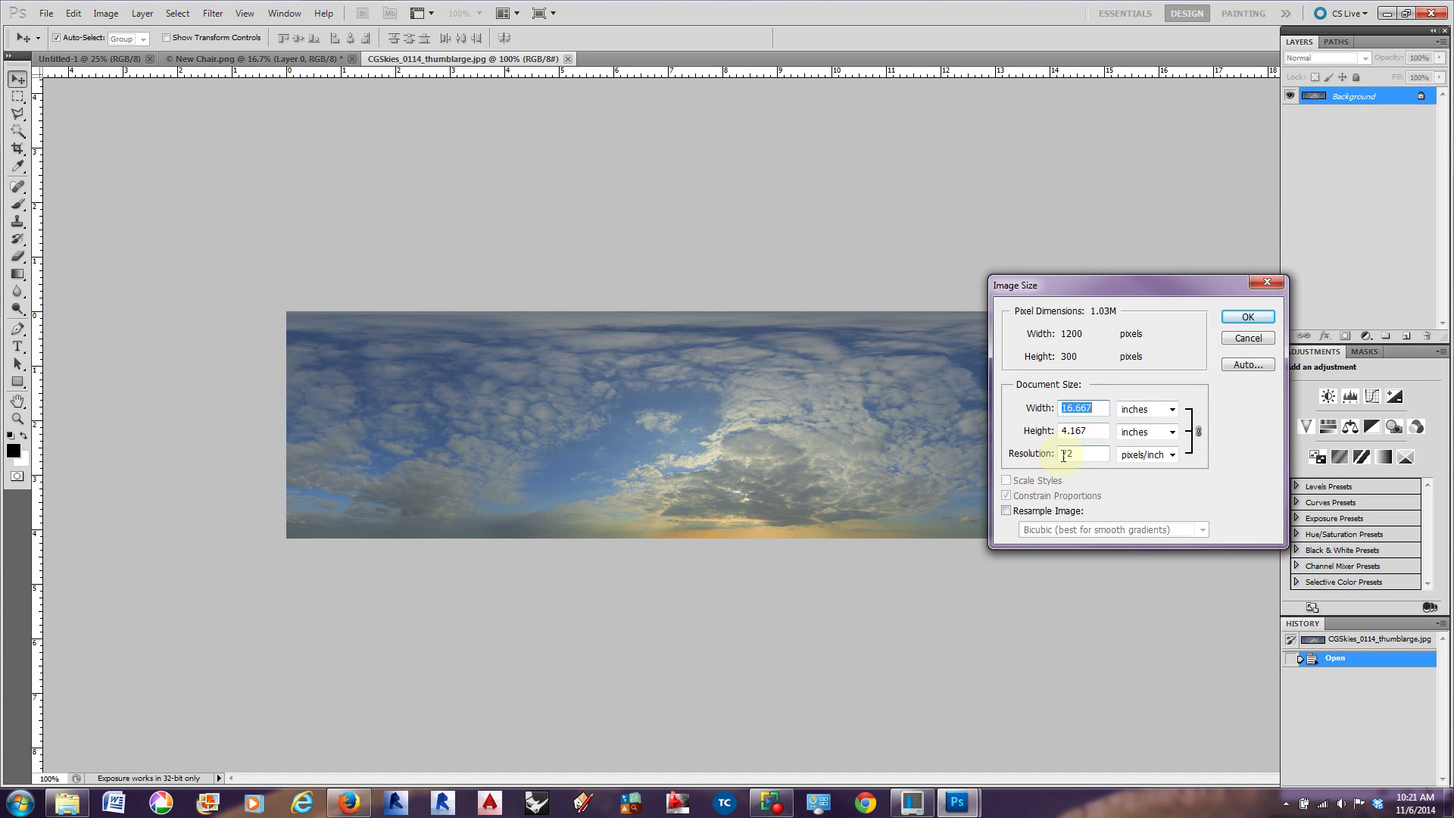
click(1005, 511)
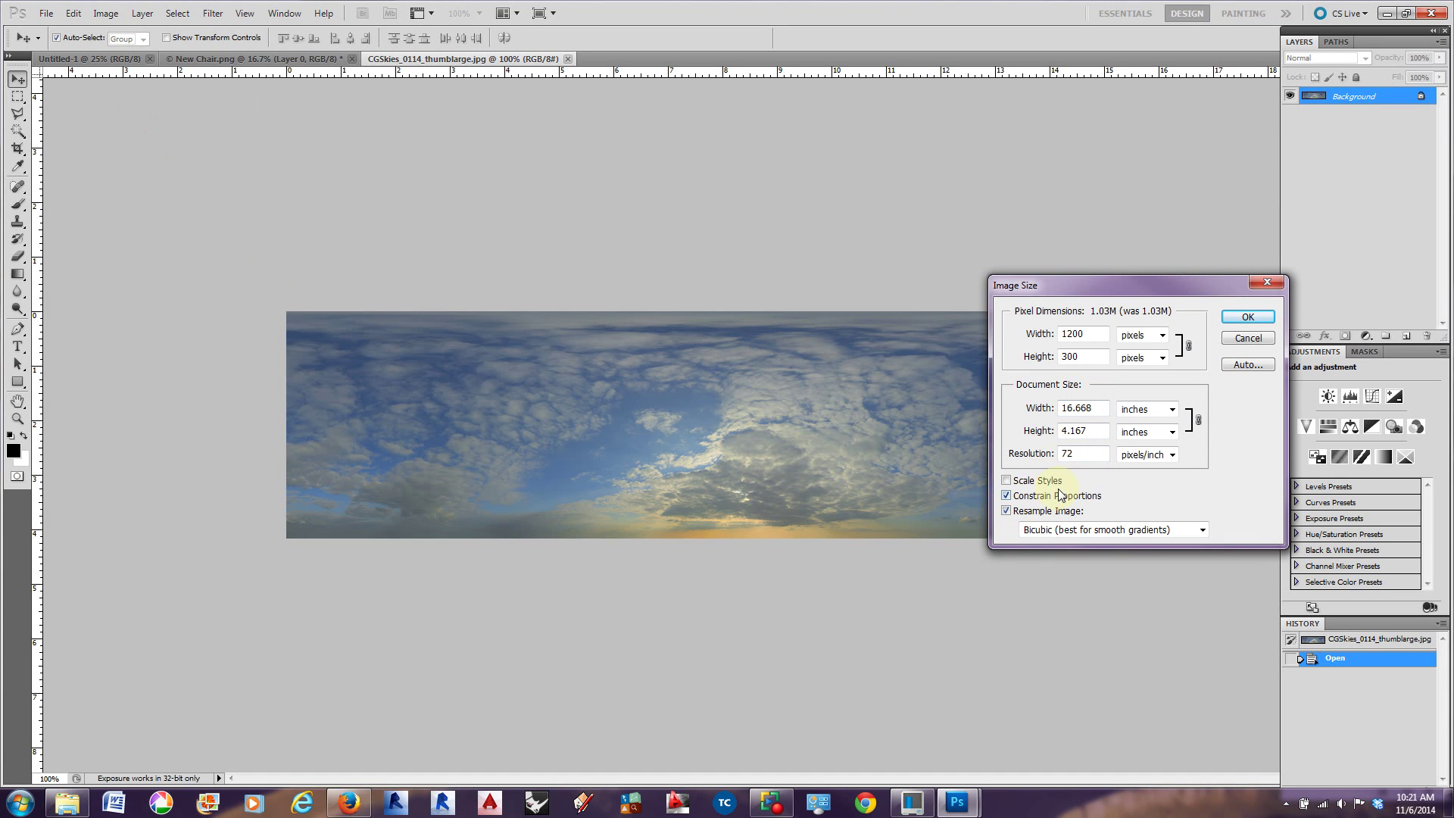
drag(1087, 454, 1041, 452)
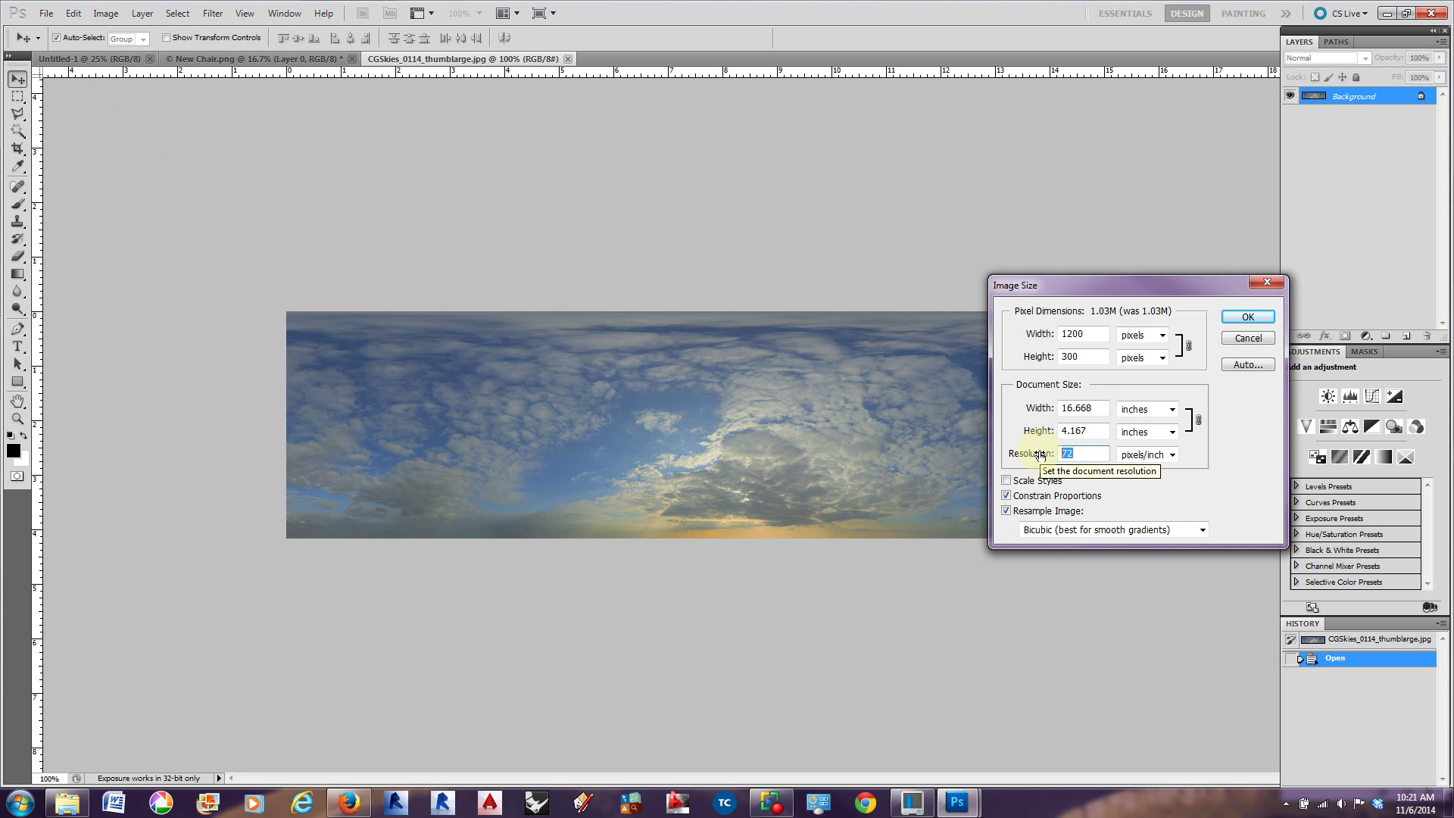
text(12)
key(Return)
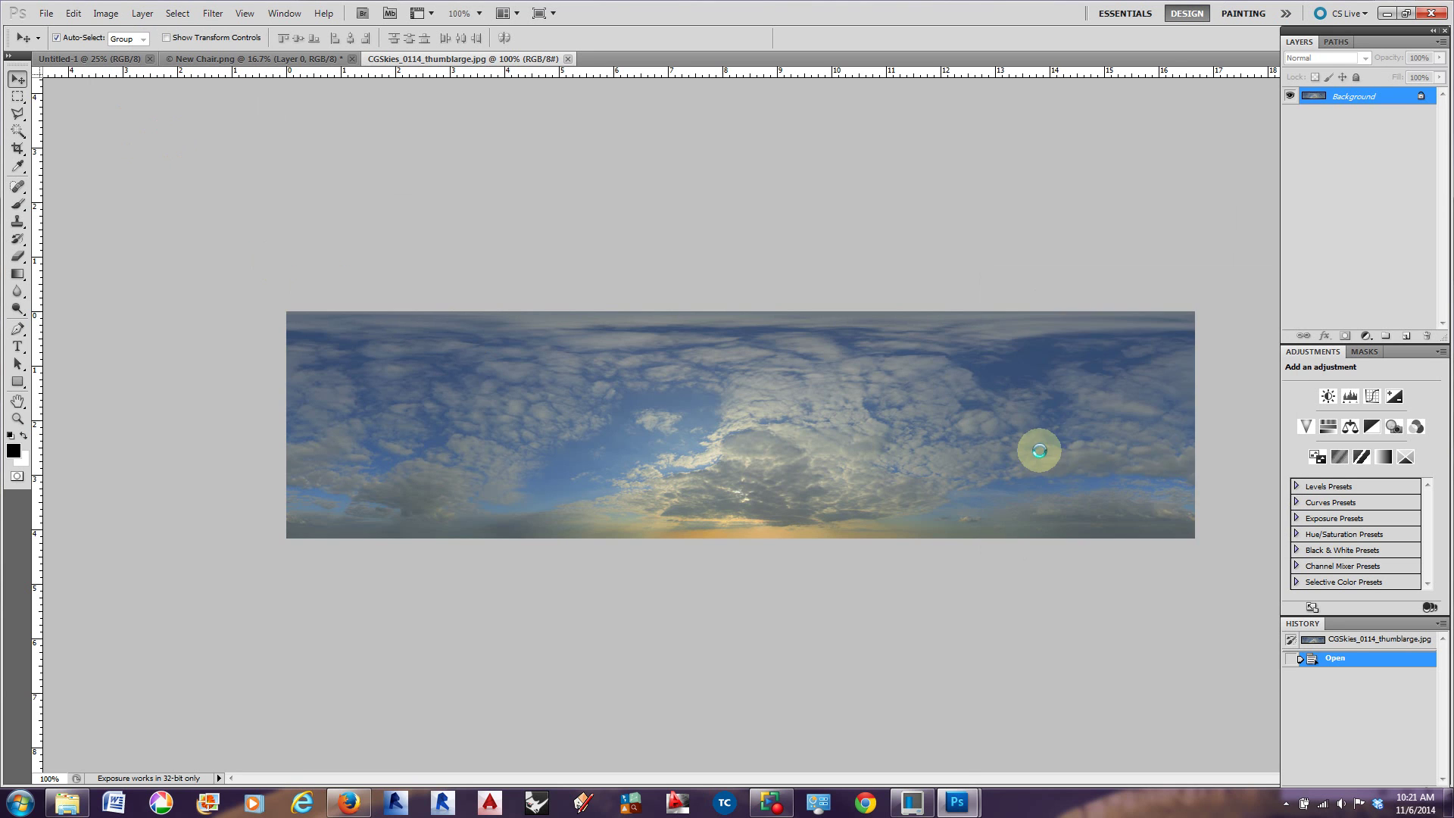
Set the sky image's resolution to 300 pixels/inch with Resample Image turned off
click(117, 17)
click(123, 121)
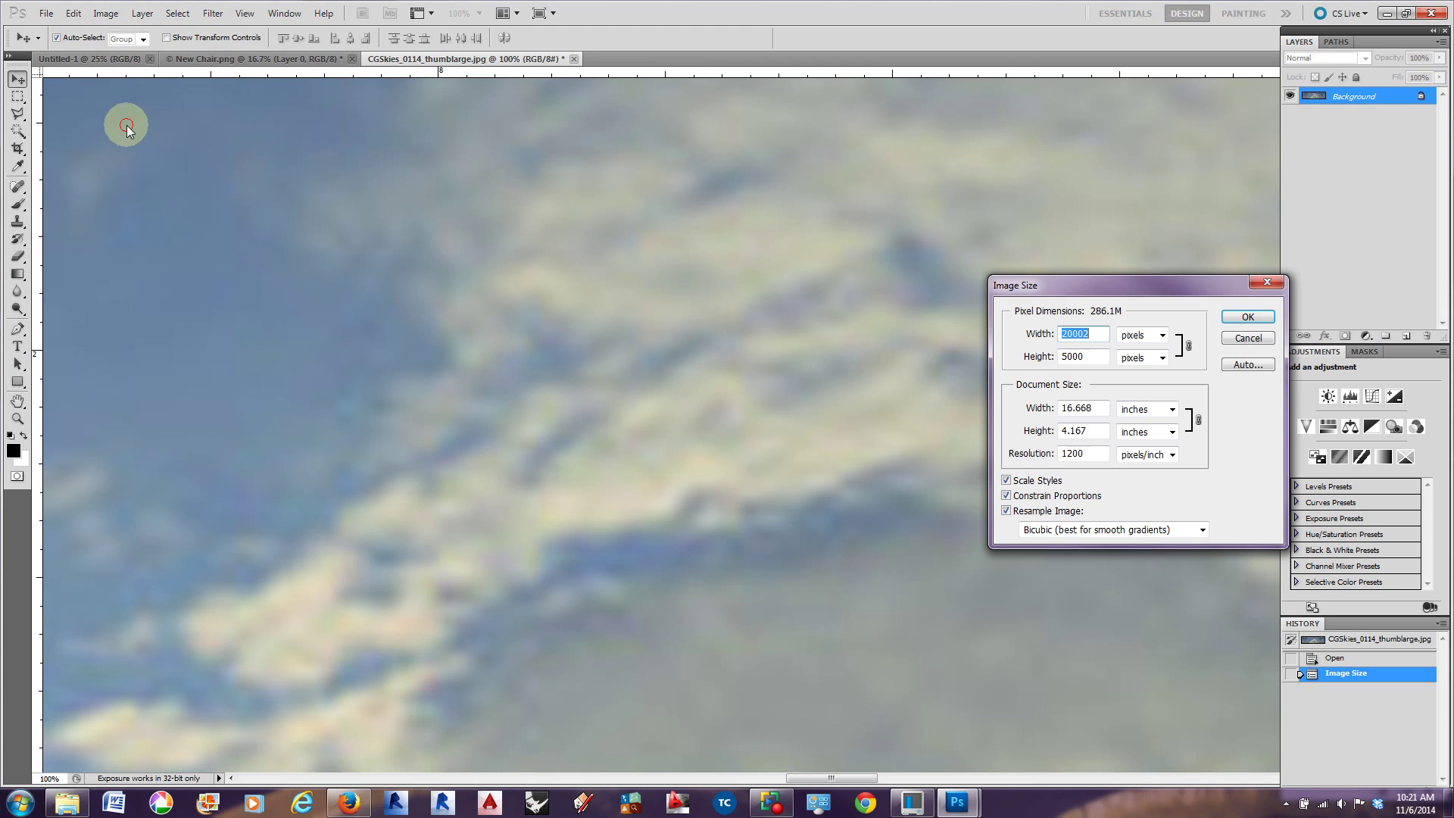
click(1007, 510)
click(1031, 453)
text(300)
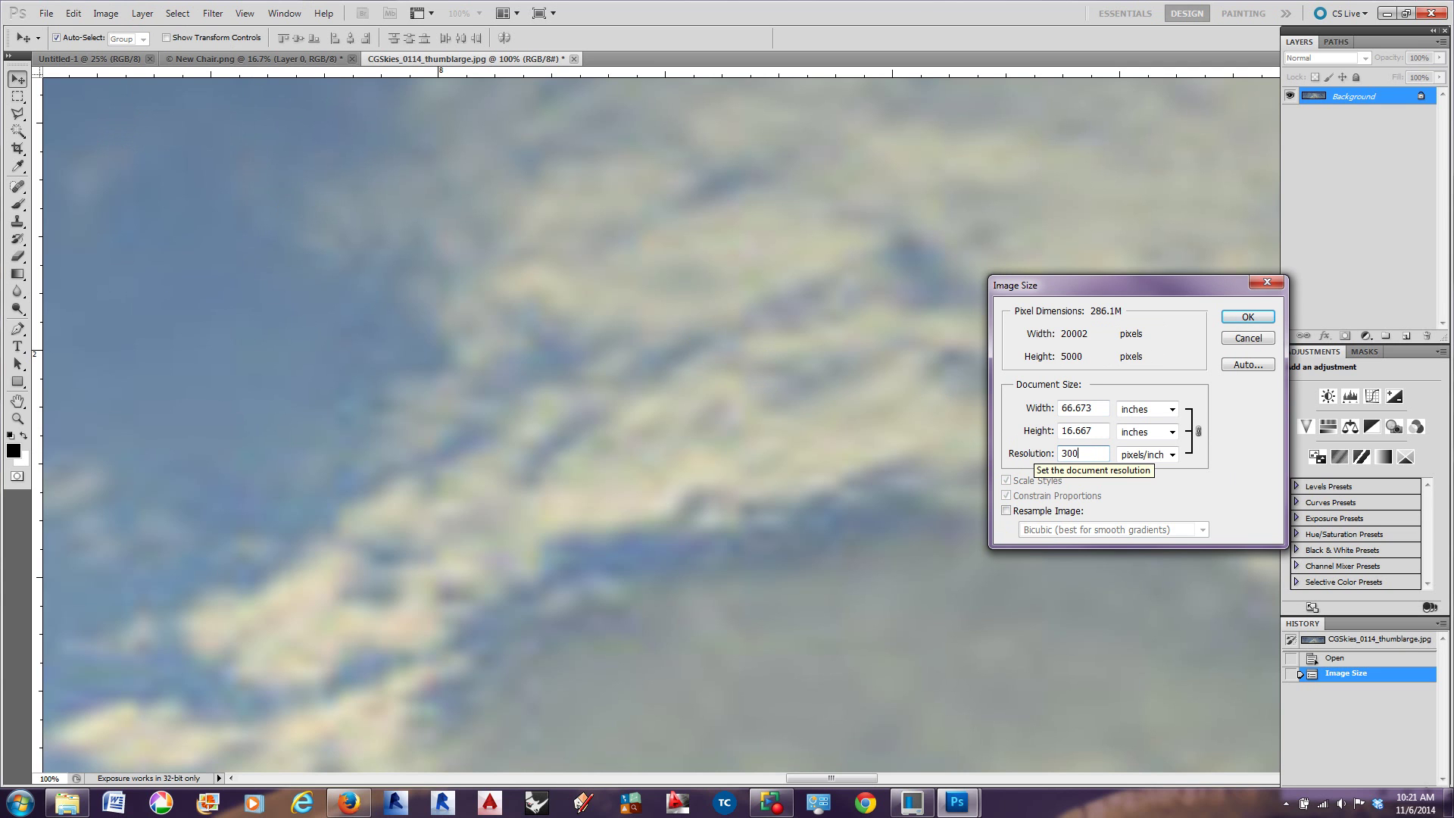
key(Return)
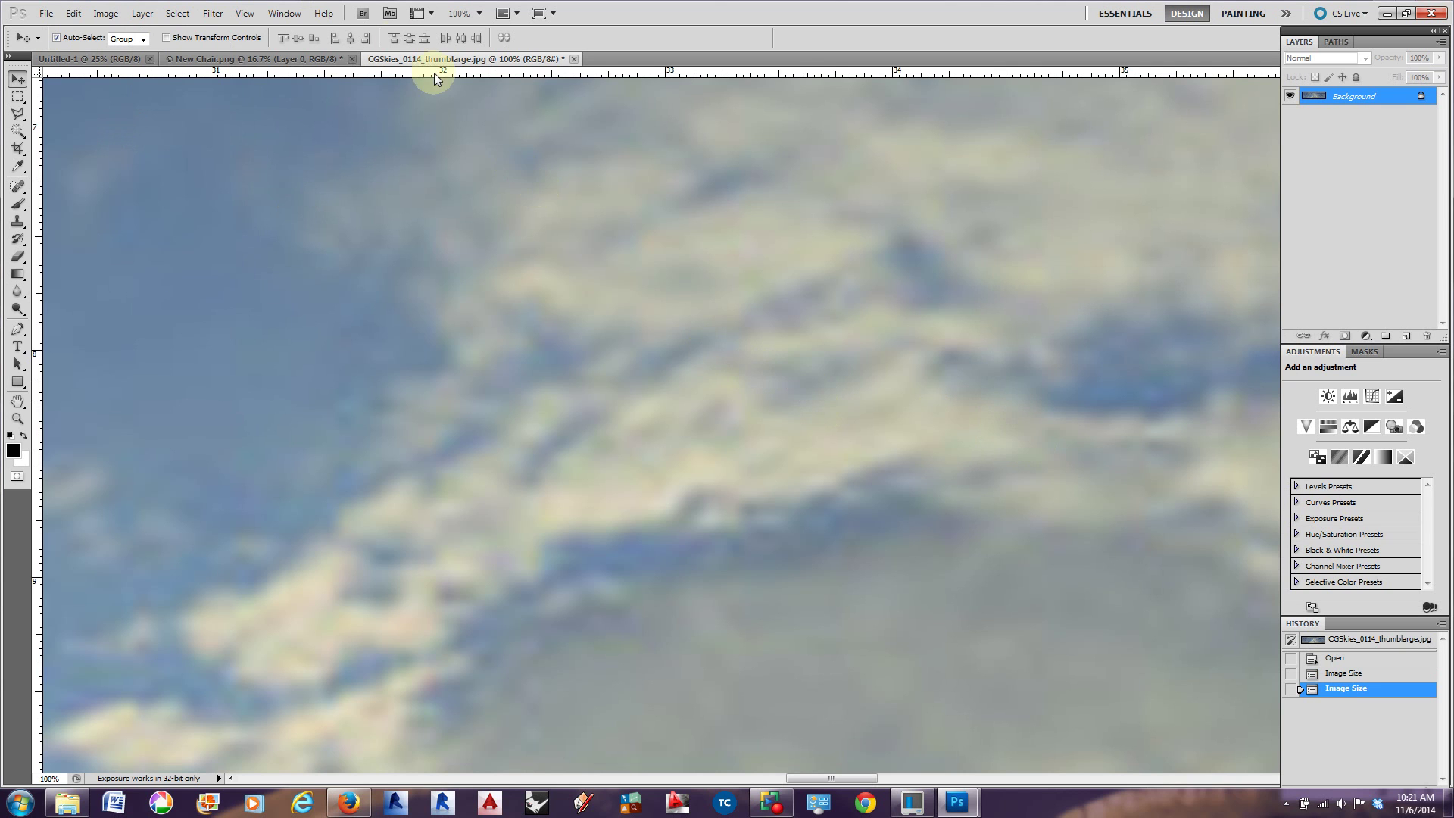
Copy the sky's Background layer into New Chair.png from a floating window, and close the sky file without saving
drag(409, 64, 227, 381)
drag(1354, 97, 878, 310)
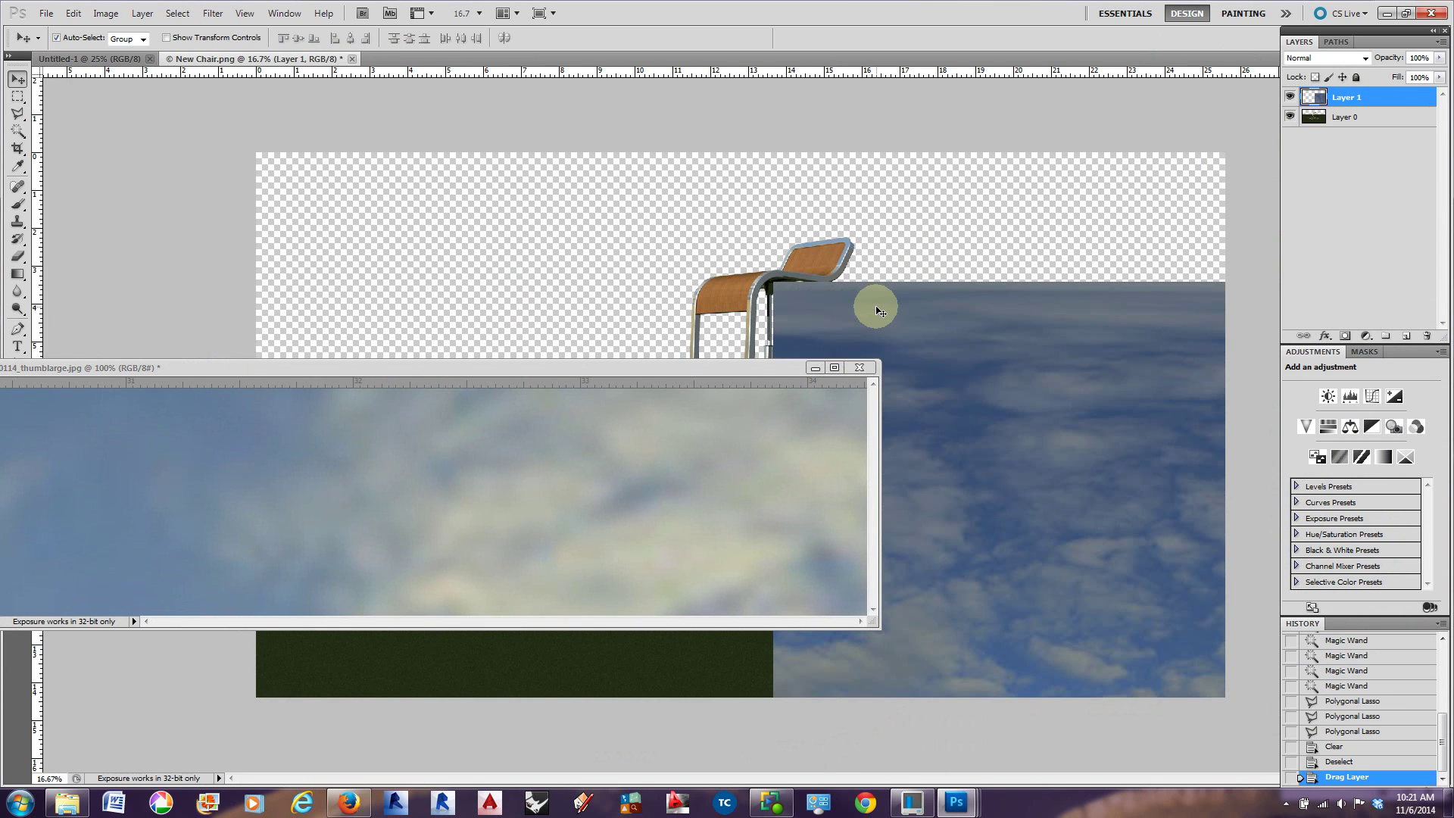
click(858, 368)
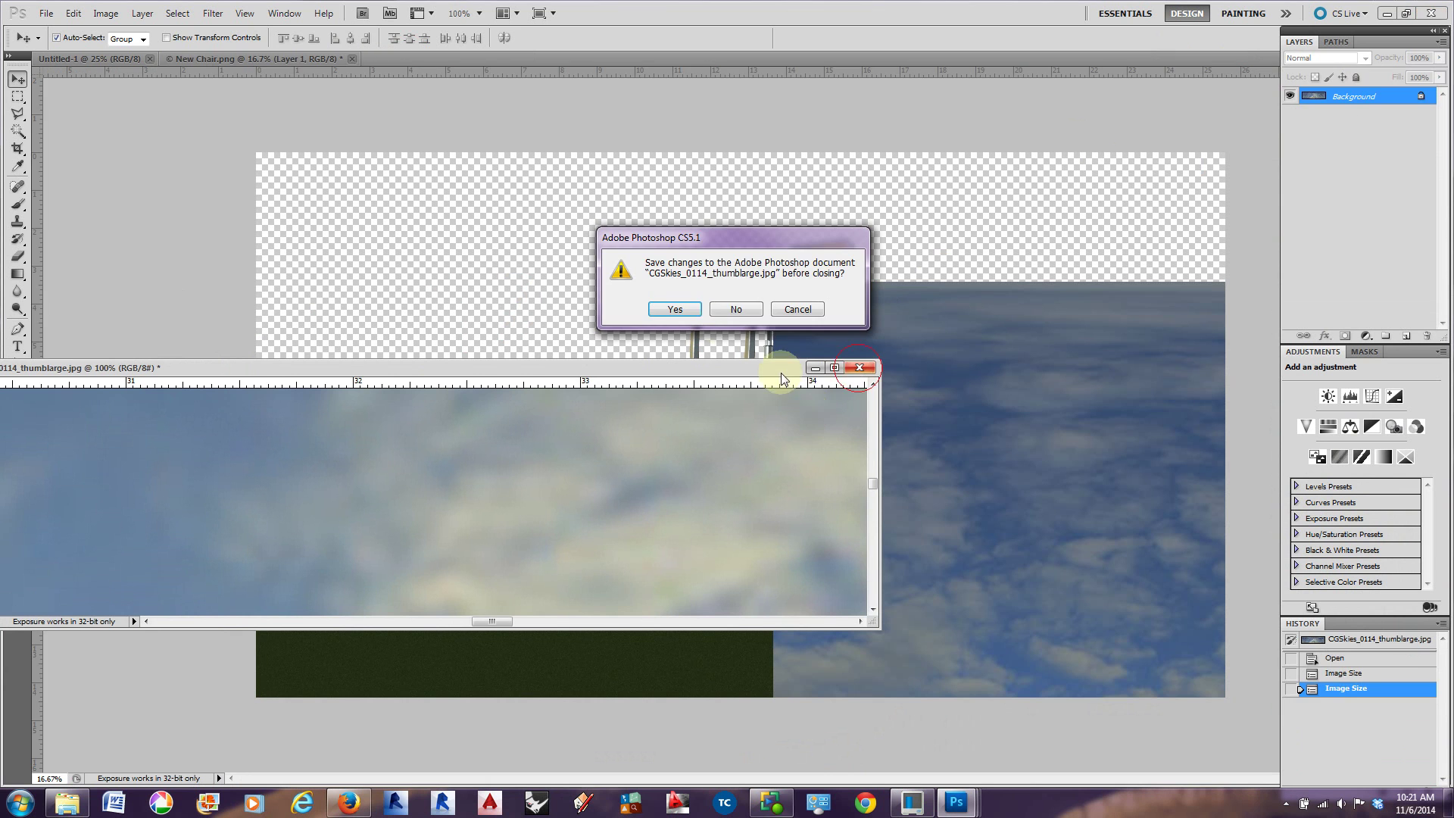
click(729, 310)
Place the sky layer beneath Layer 0 and move it to fill the transparent area behind the chair
drag(1120, 593, 470, 260)
drag(977, 390, 697, 221)
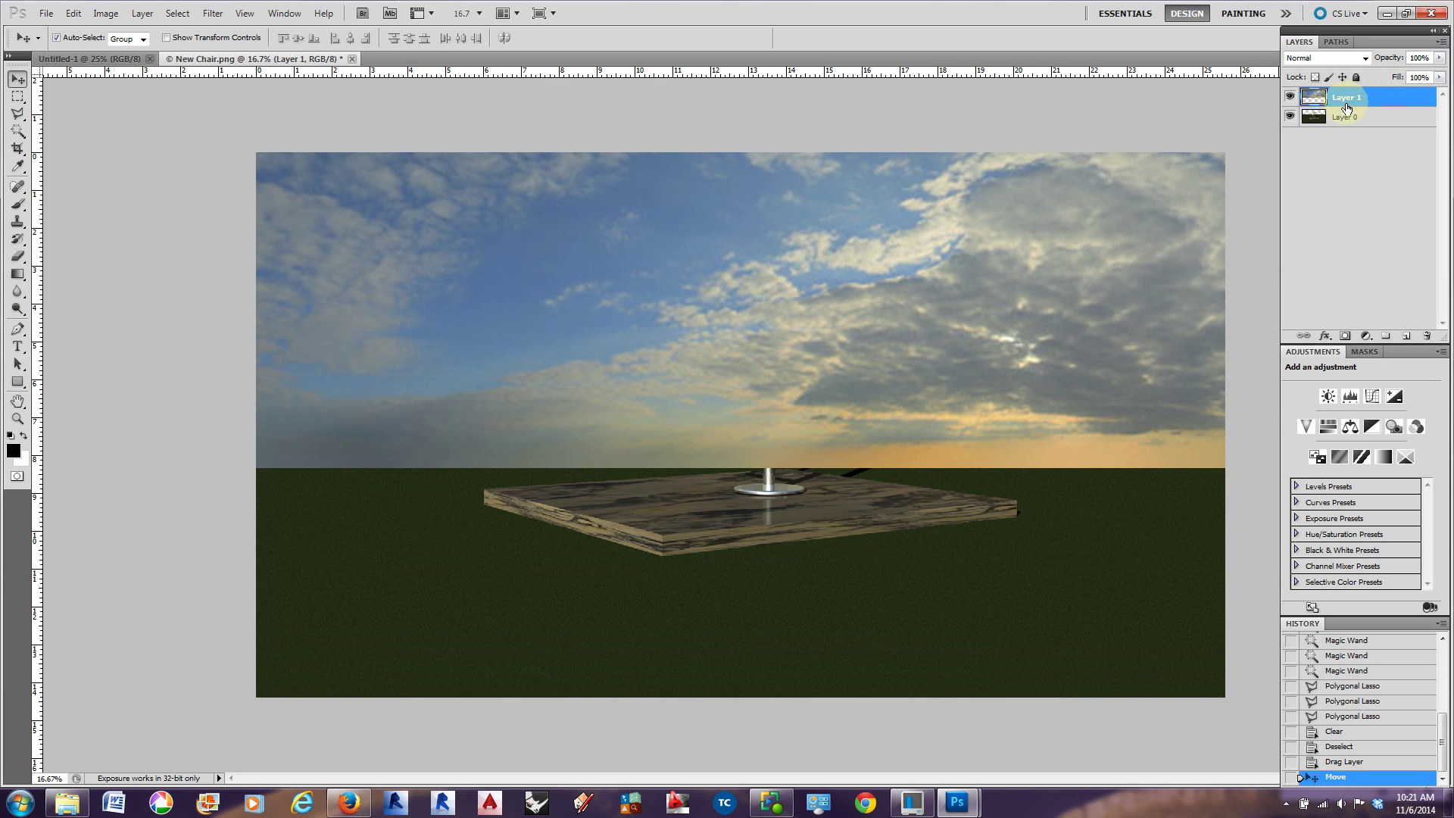
click(1378, 99)
drag(1378, 99, 1382, 125)
drag(1120, 247, 1064, 286)
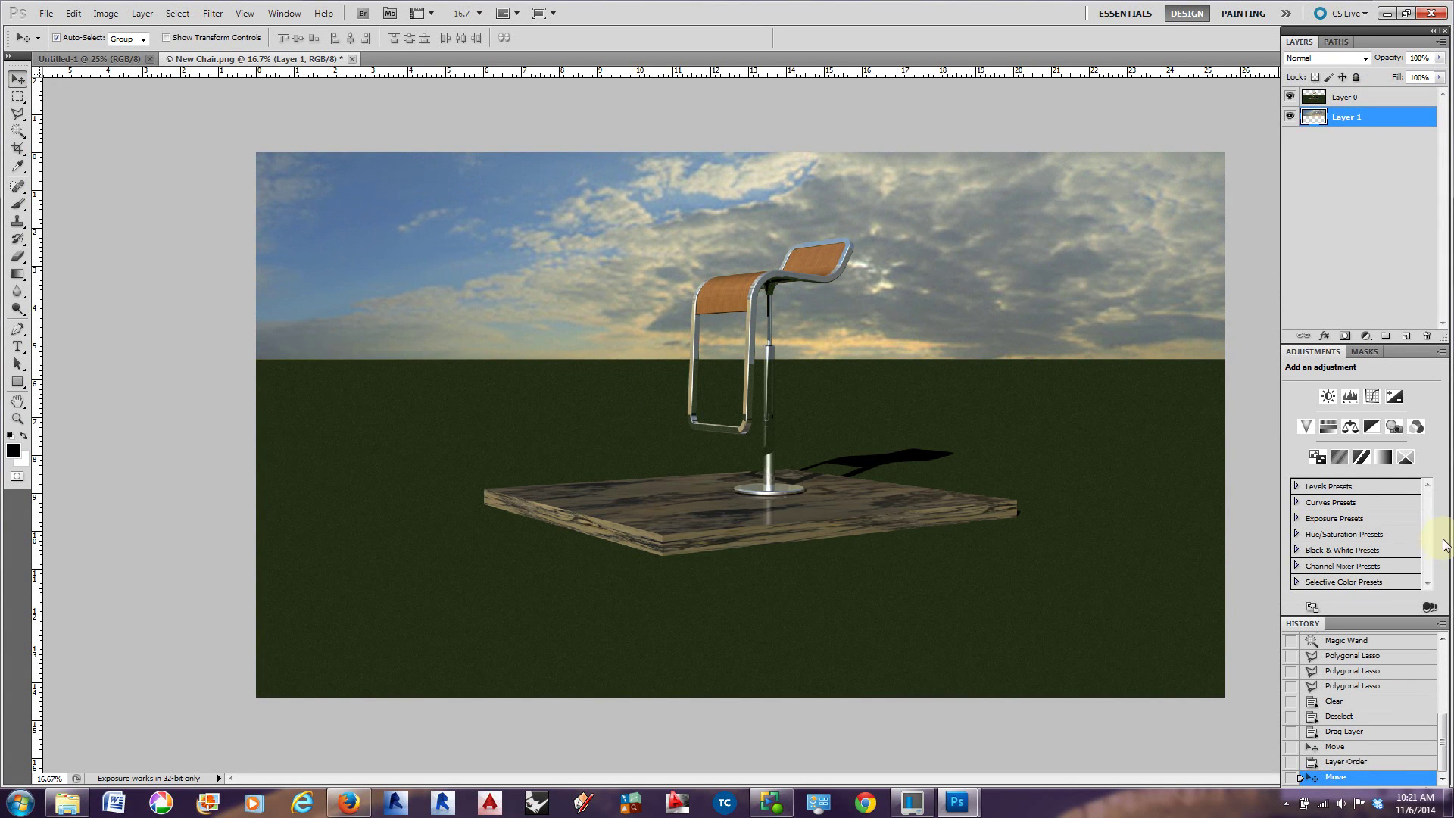
Scale the sky layer proportionally to about 36% with Free Transform and align its upper edge with the canvas top
key(ctrl+minus)
key(ctrl+minus)
key(ctrl+minus)
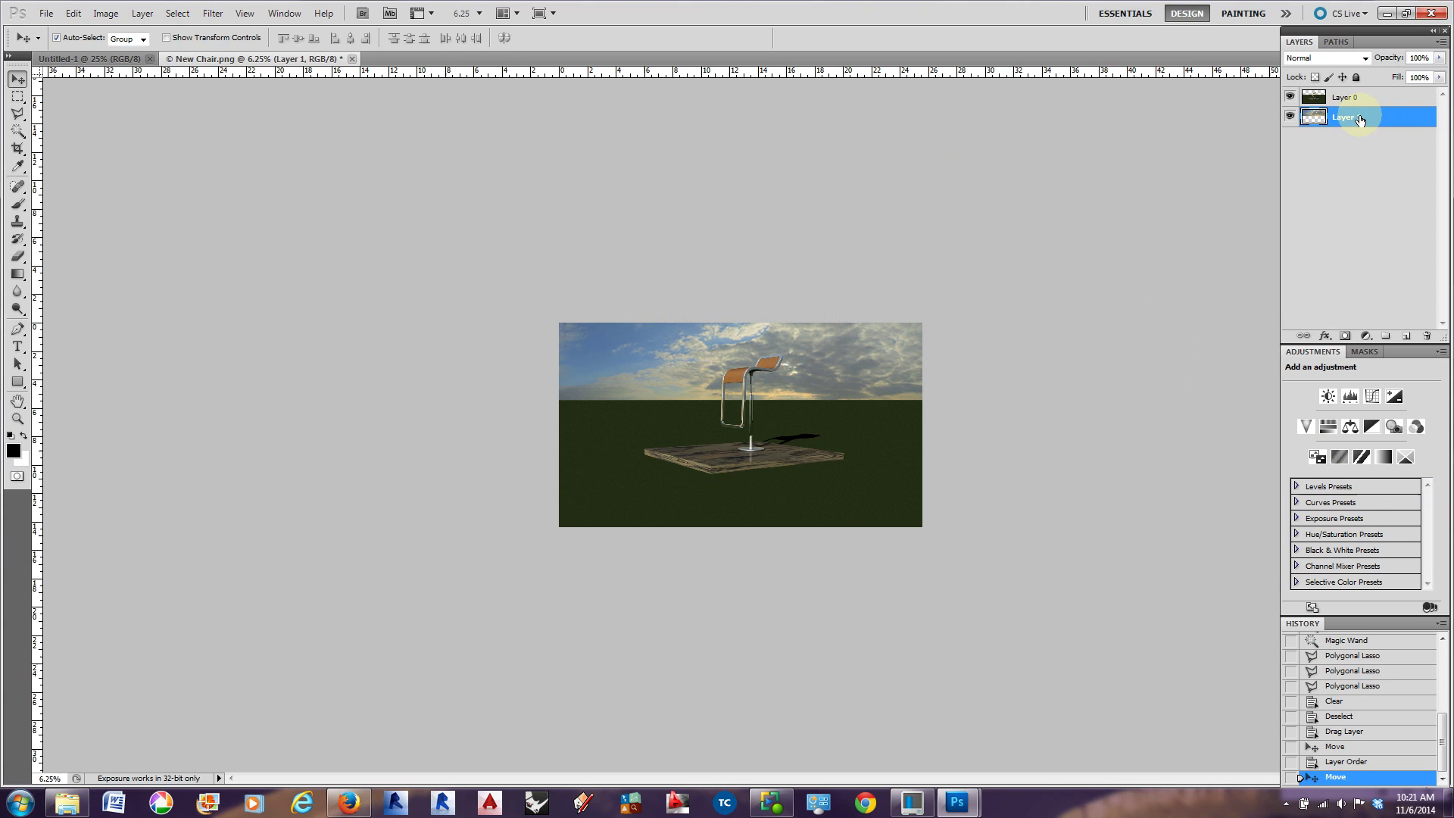
key(ctrl+t)
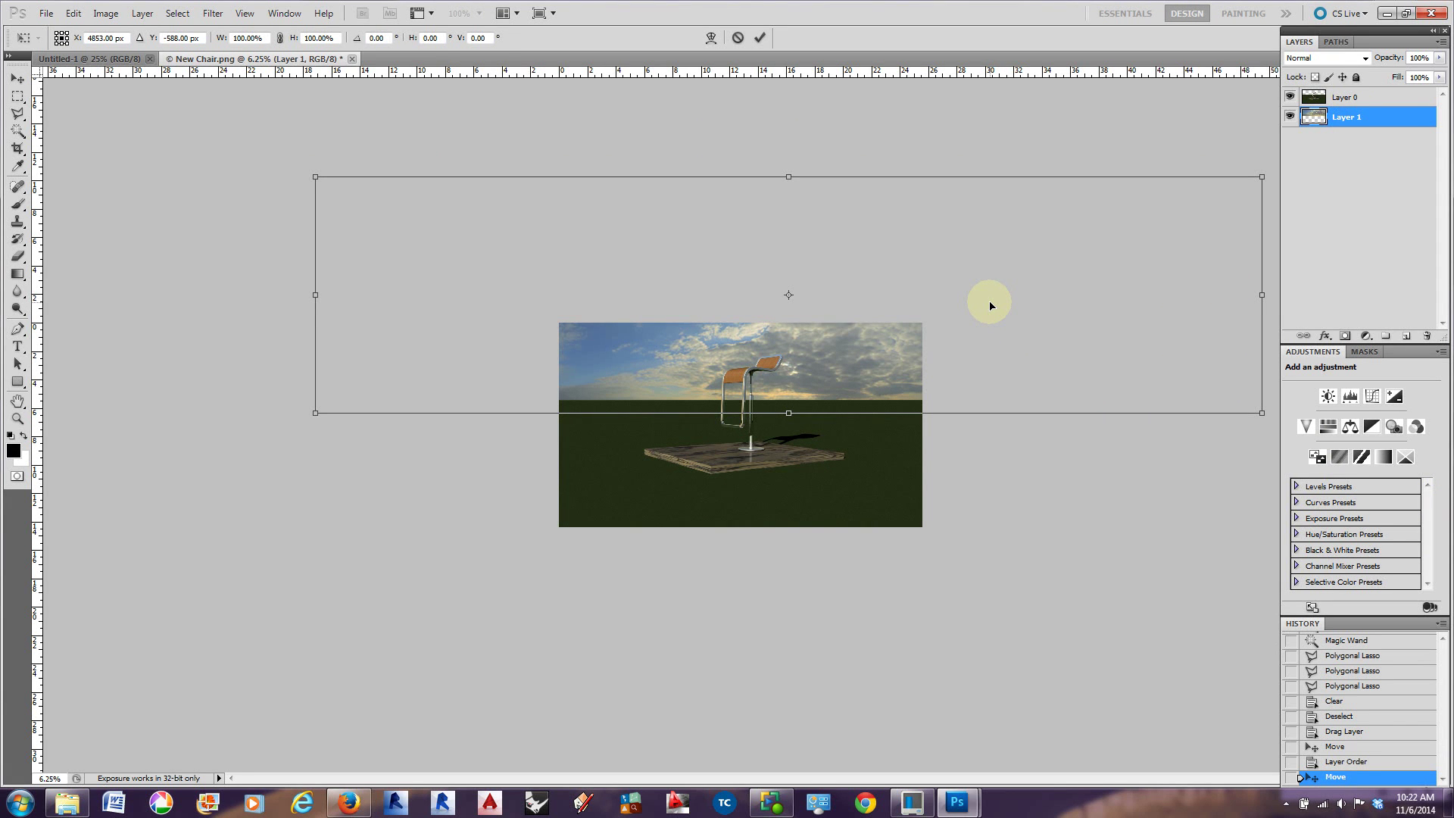
drag(1261, 176, 791, 294)
drag(706, 355, 855, 342)
drag(948, 282, 805, 309)
drag(690, 363, 690, 369)
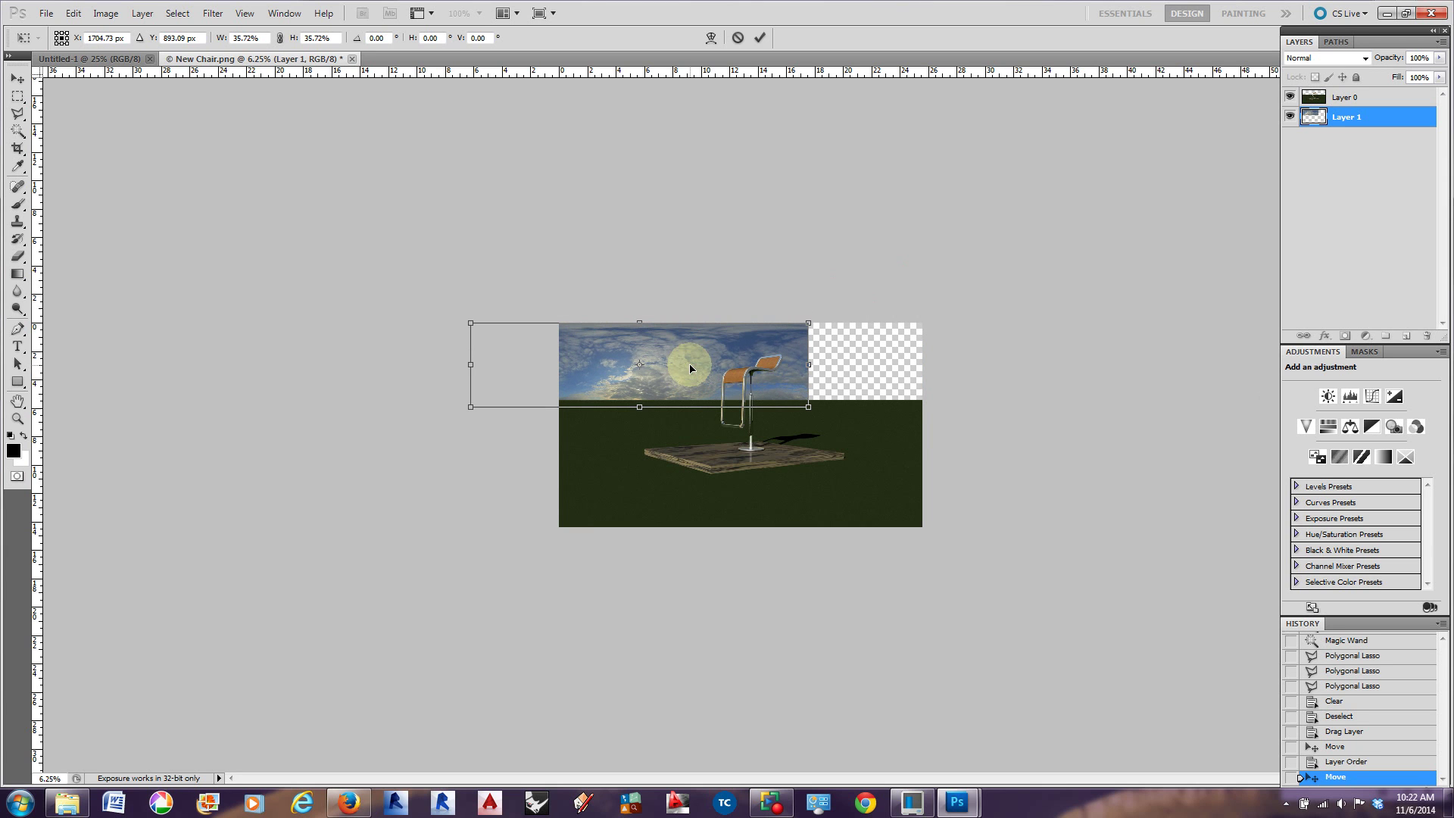
Reduce the sky to about 33% so its lower edge meets the horizon, shift it slightly left and apply the transform
drag(471, 408, 494, 401)
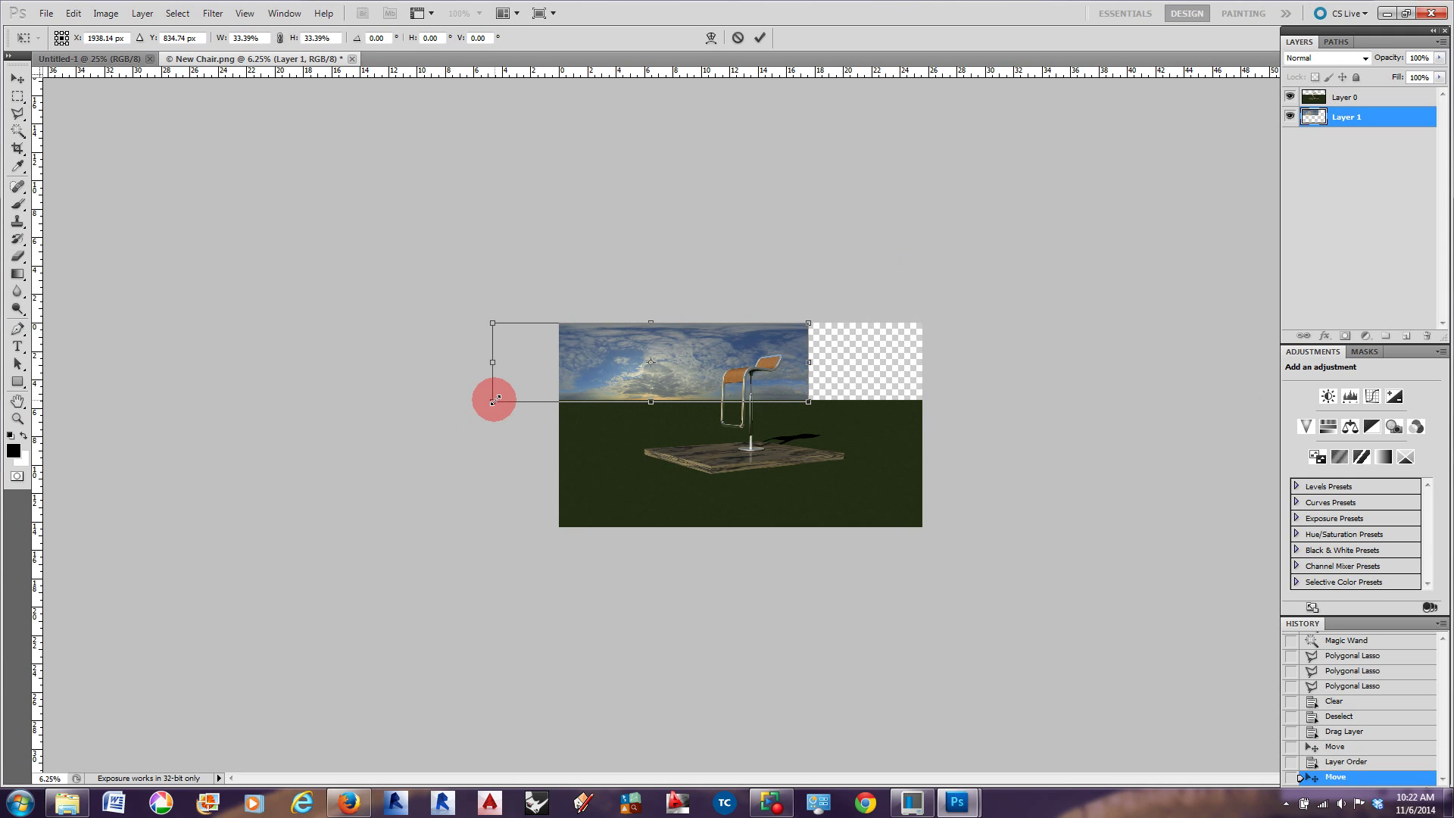
drag(494, 401, 494, 400)
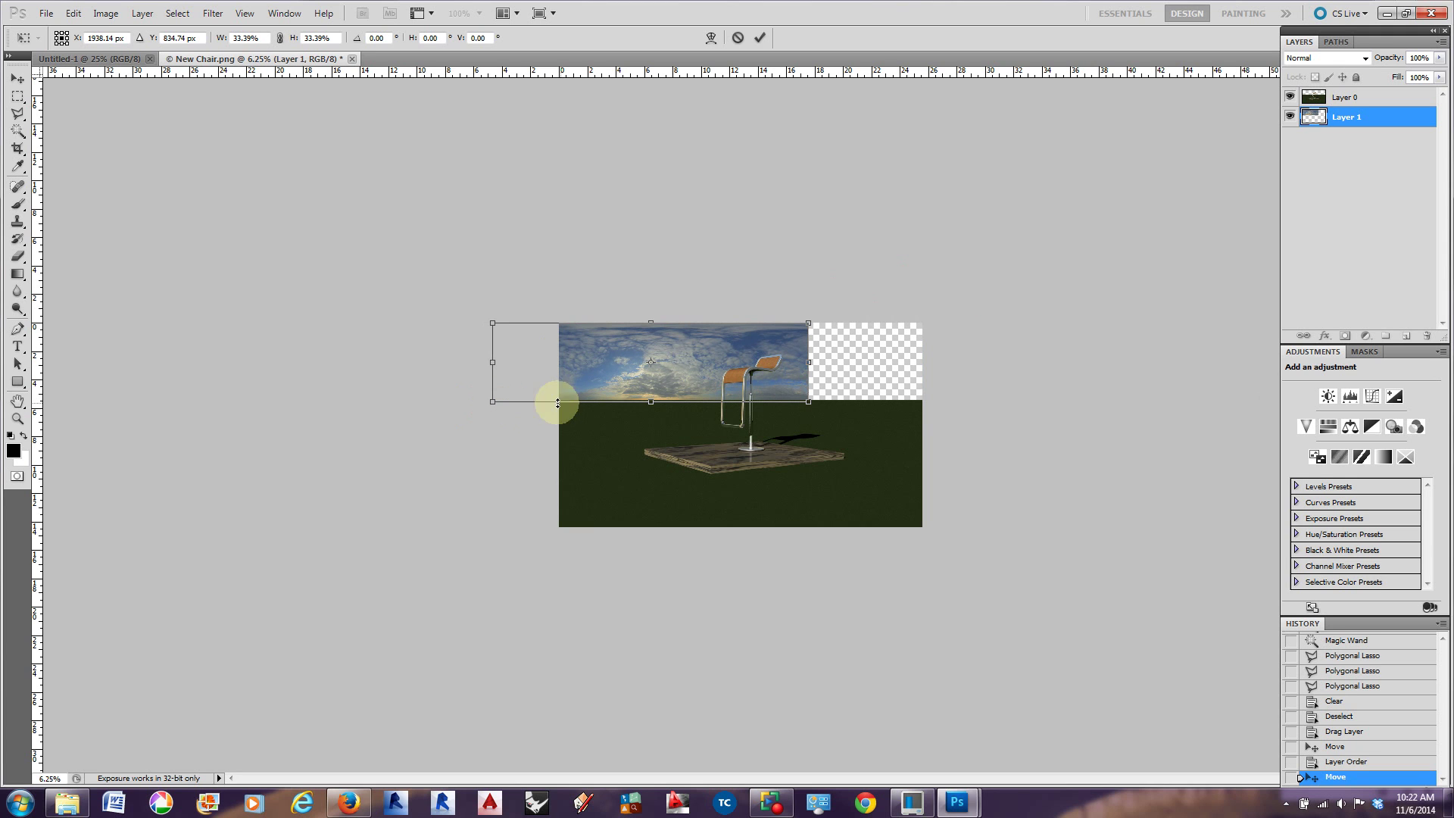
click(668, 386)
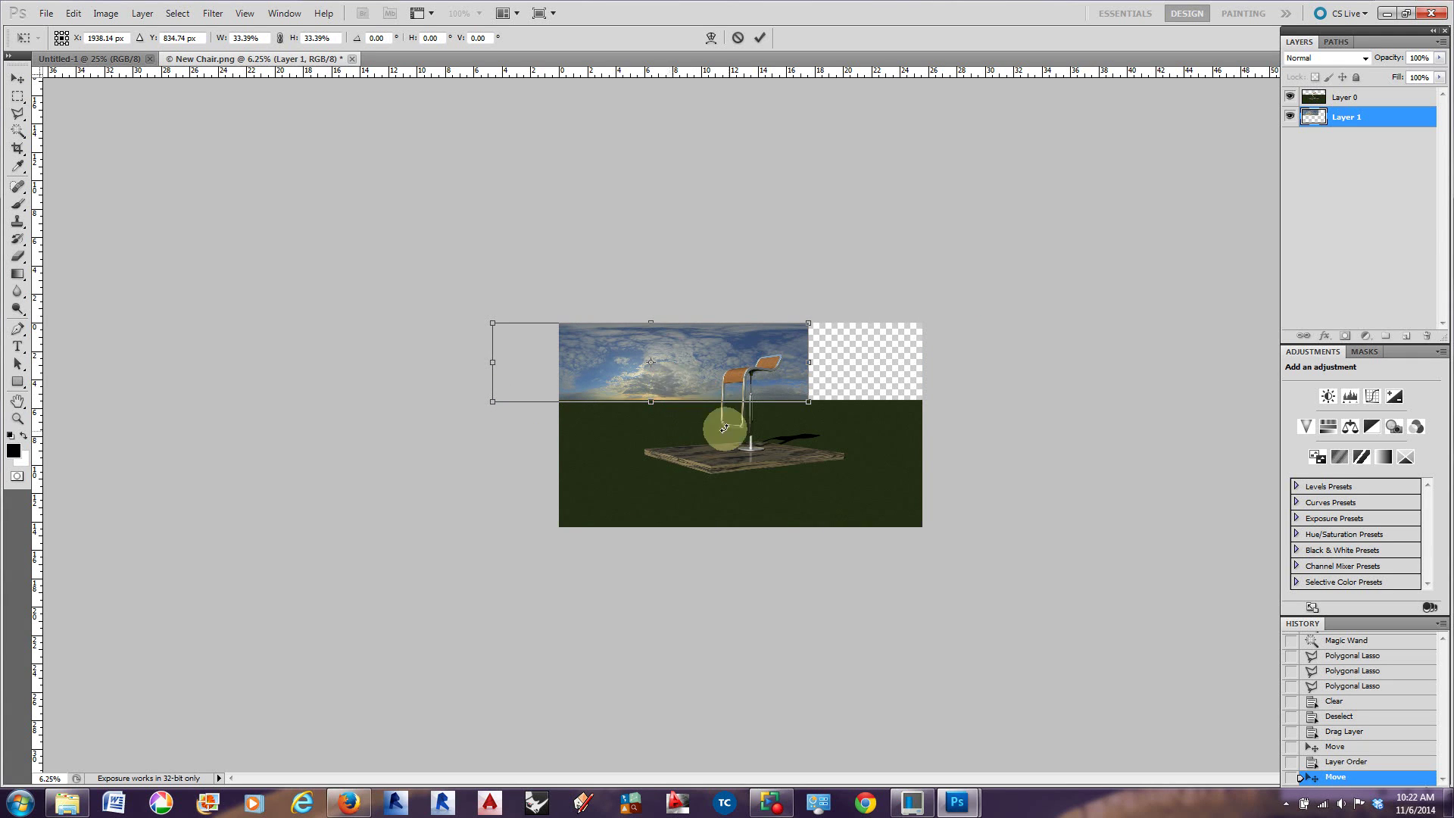
drag(680, 386, 666, 368)
click(685, 376)
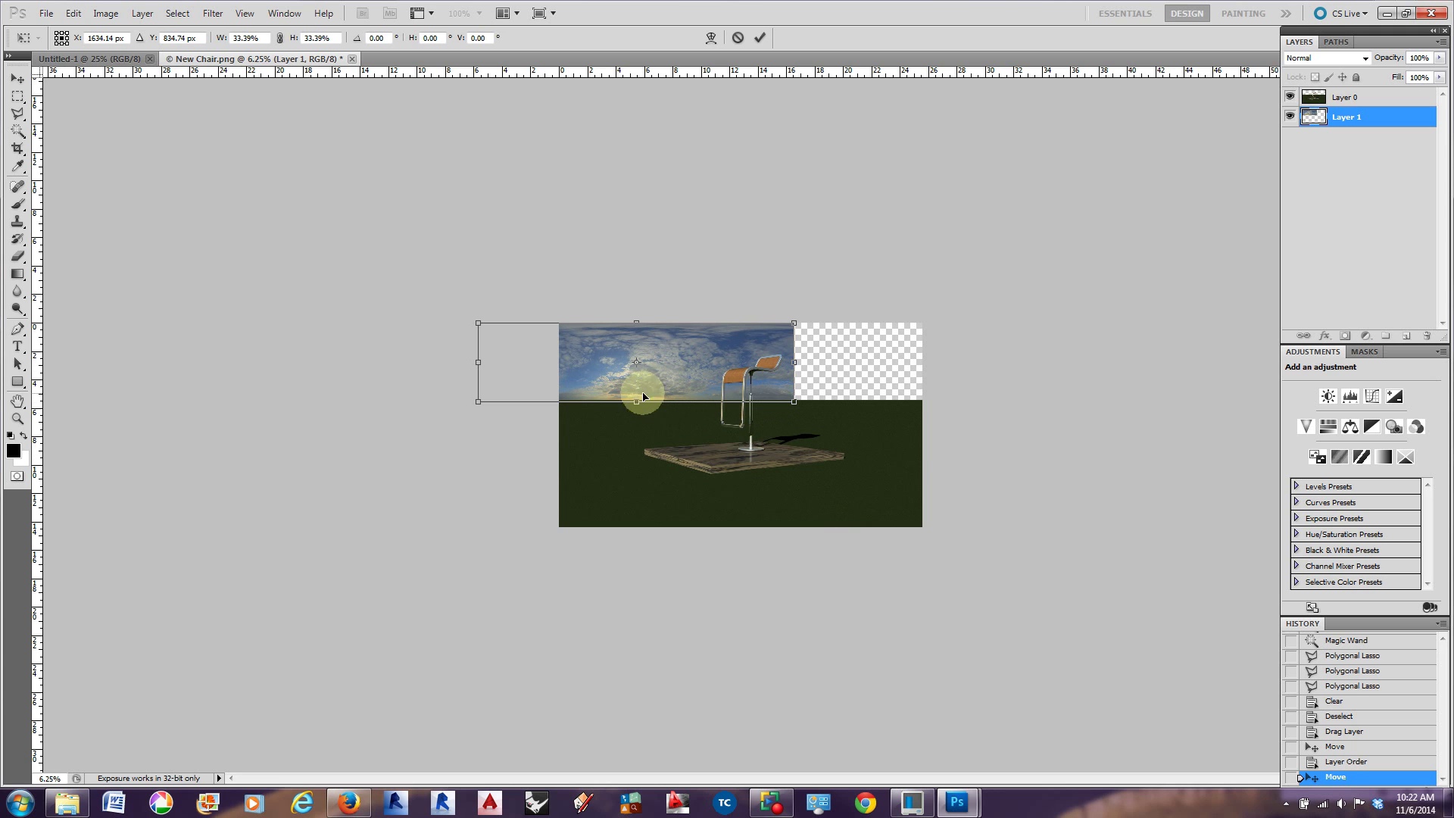
key(Return)
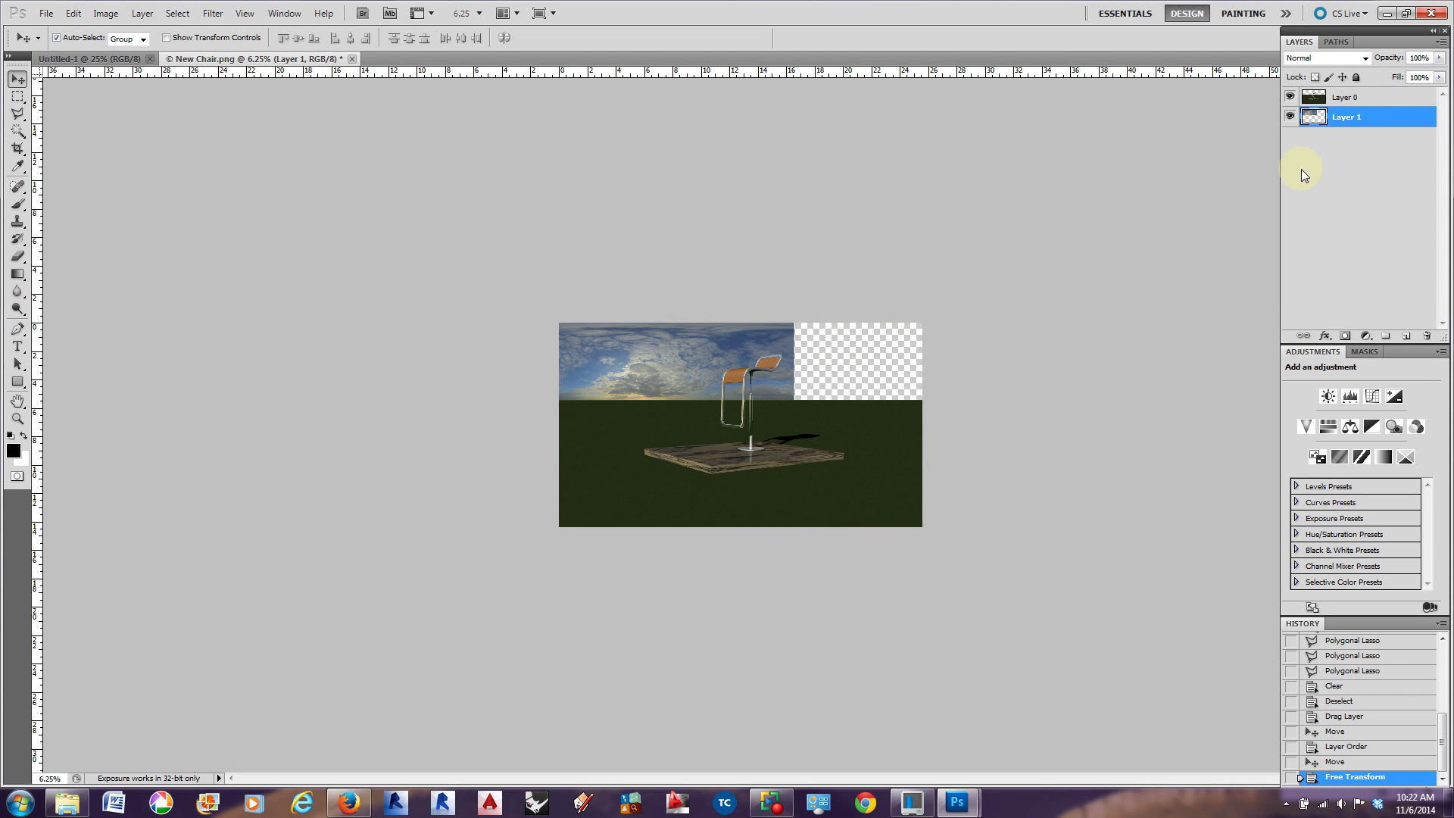
Duplicate Layer 1 and move the copy right to cover the empty part of the sky
right_click(1377, 119)
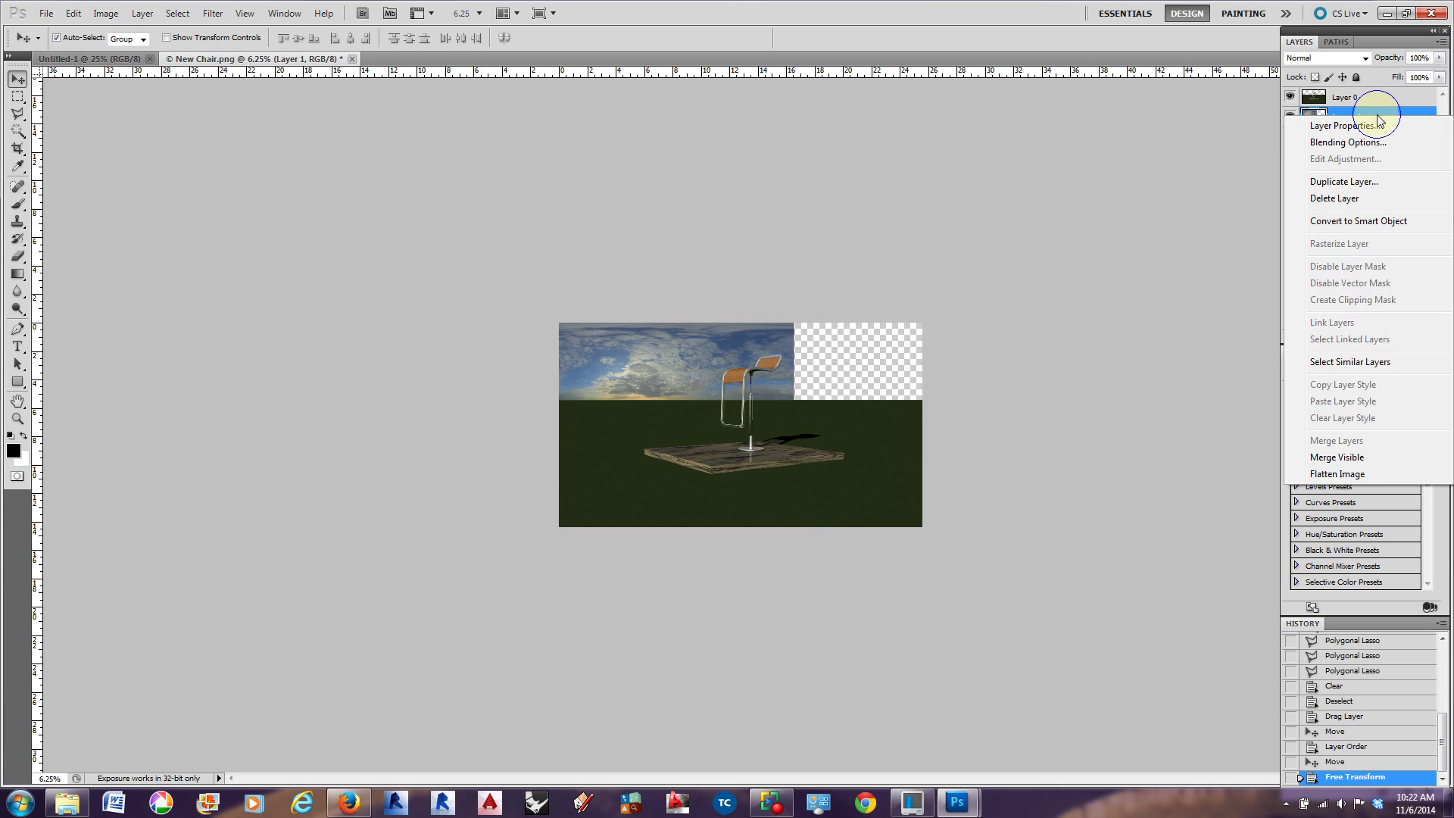
click(1368, 184)
click(760, 241)
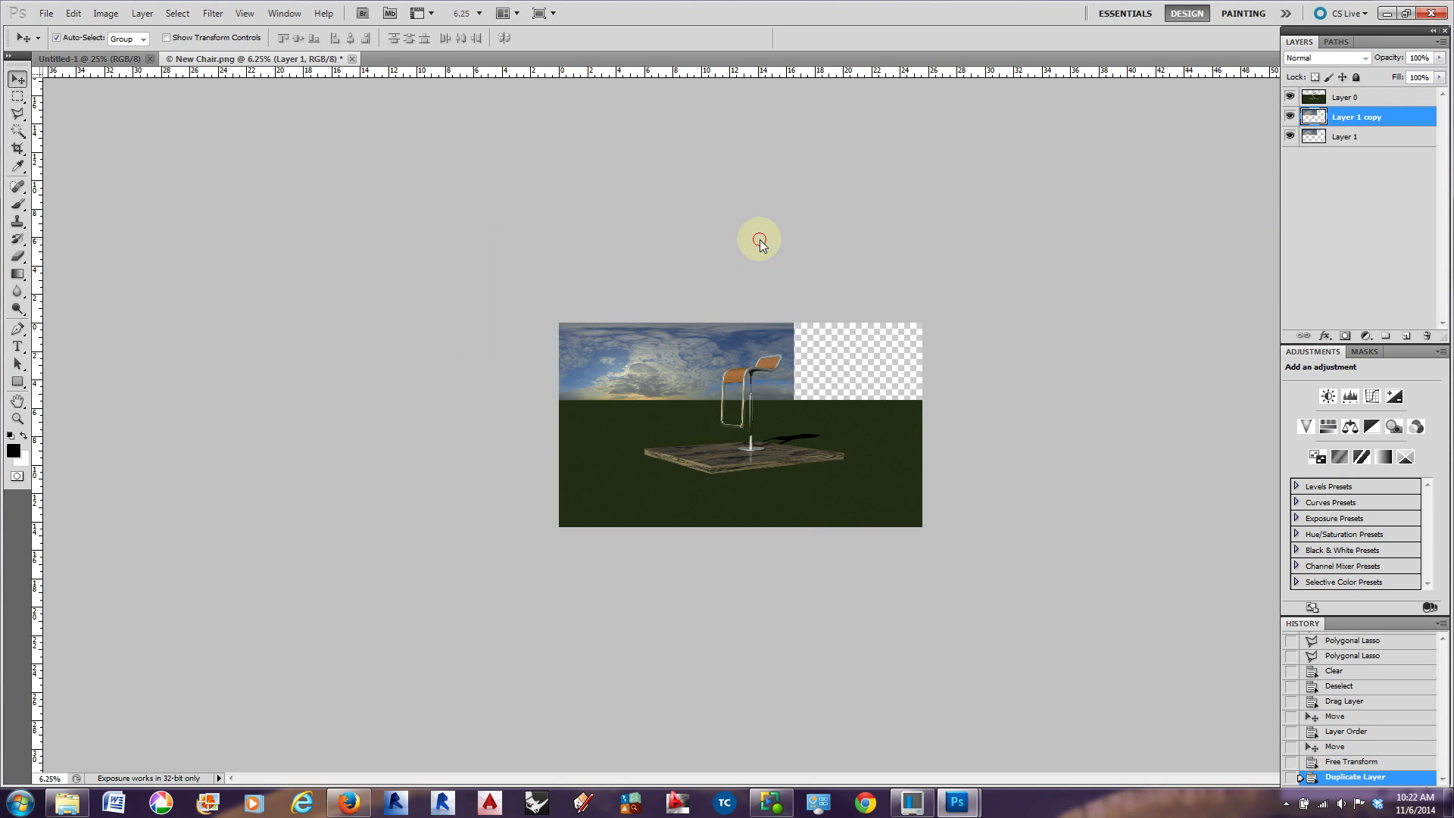
click(641, 361)
drag(642, 362, 980, 353)
Shift Layer 1 right and nudge both sky layers so they overlap and line up across the canvas
drag(675, 361, 741, 362)
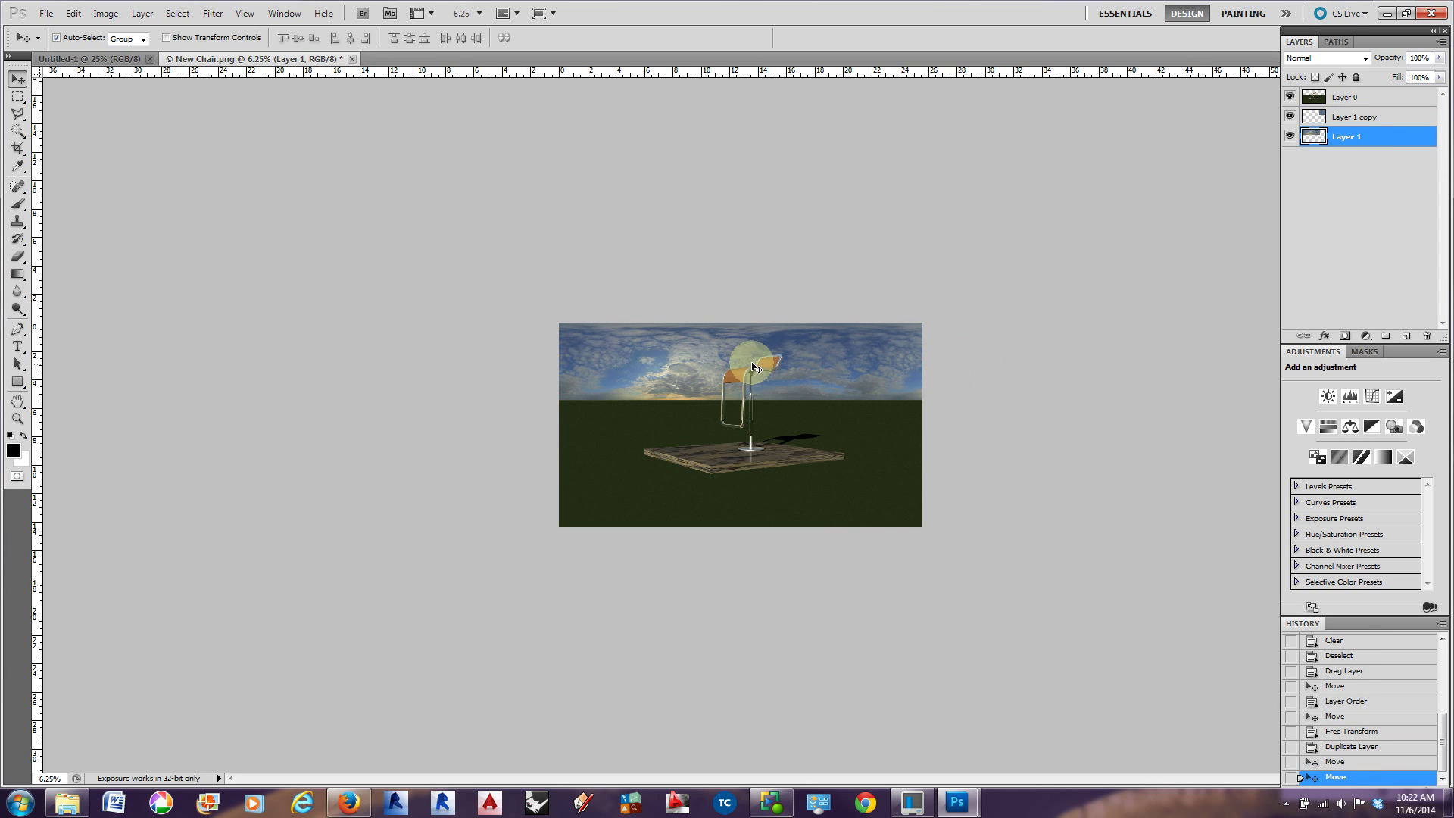
mouse_move(874, 369)
mouse_down()
mouse_move(840, 371)
mouse_move(863, 375)
mouse_up()
mouse_move(861, 374)
mouse_down()
mouse_move(852, 367)
mouse_move(893, 367)
mouse_move(862, 375)
mouse_up()
drag(693, 356, 695, 362)
click(695, 363)
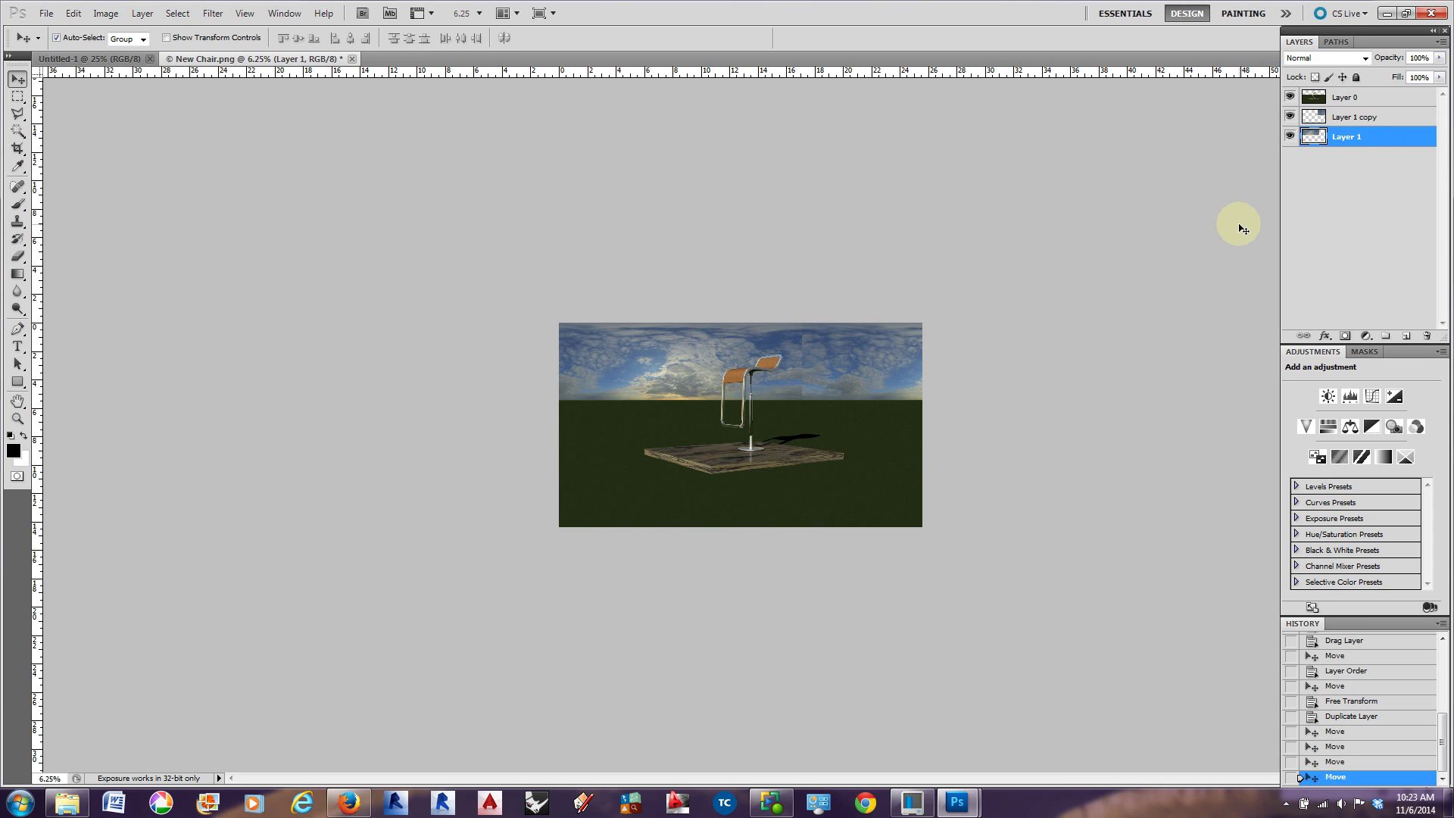
Scale Layer 1 and Layer 1 copy together to about 114%, and move them left and slightly down behind the chair
shift+click(1349, 120)
key(ctrl+t)
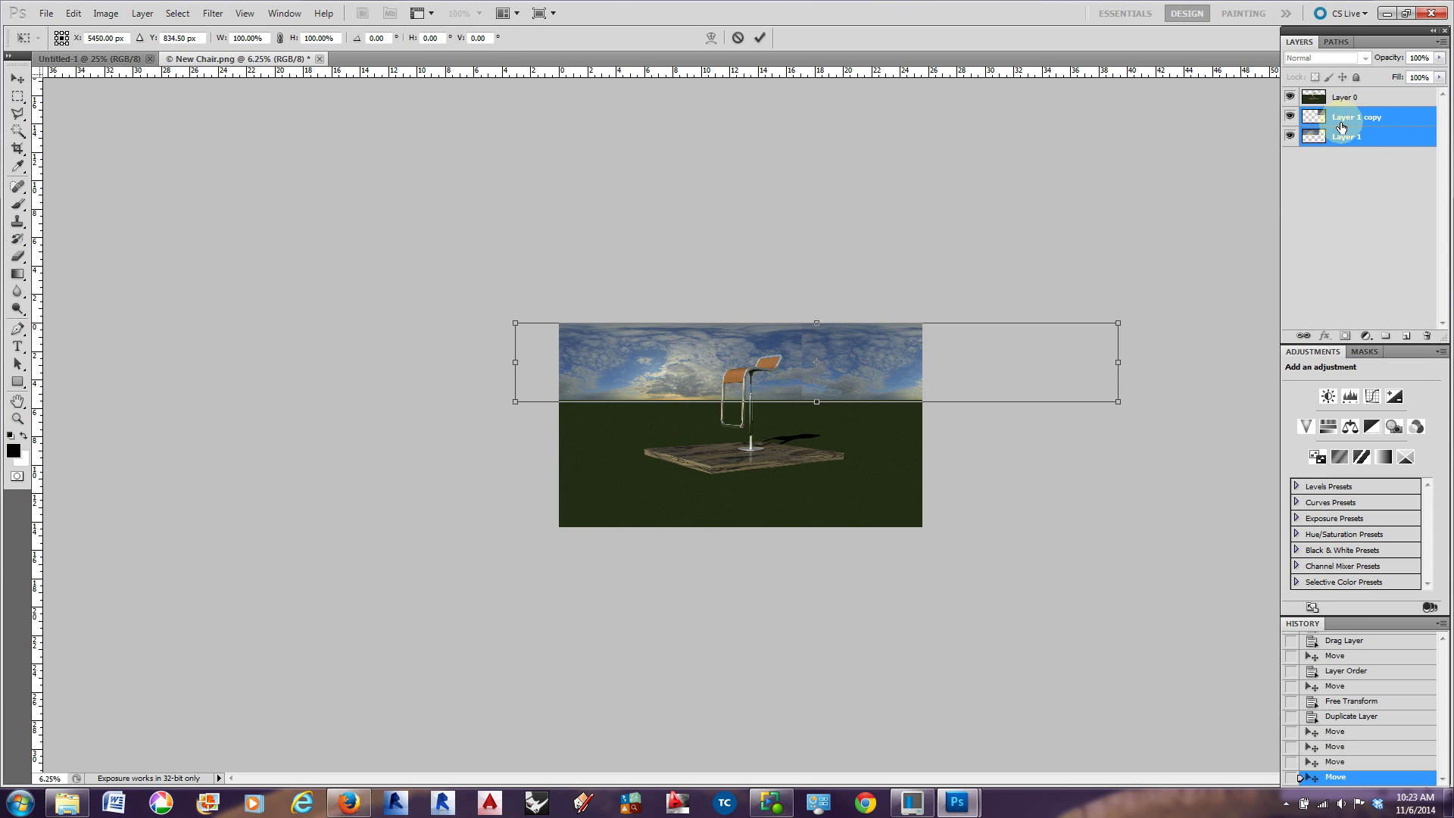
drag(1119, 321, 1201, 289)
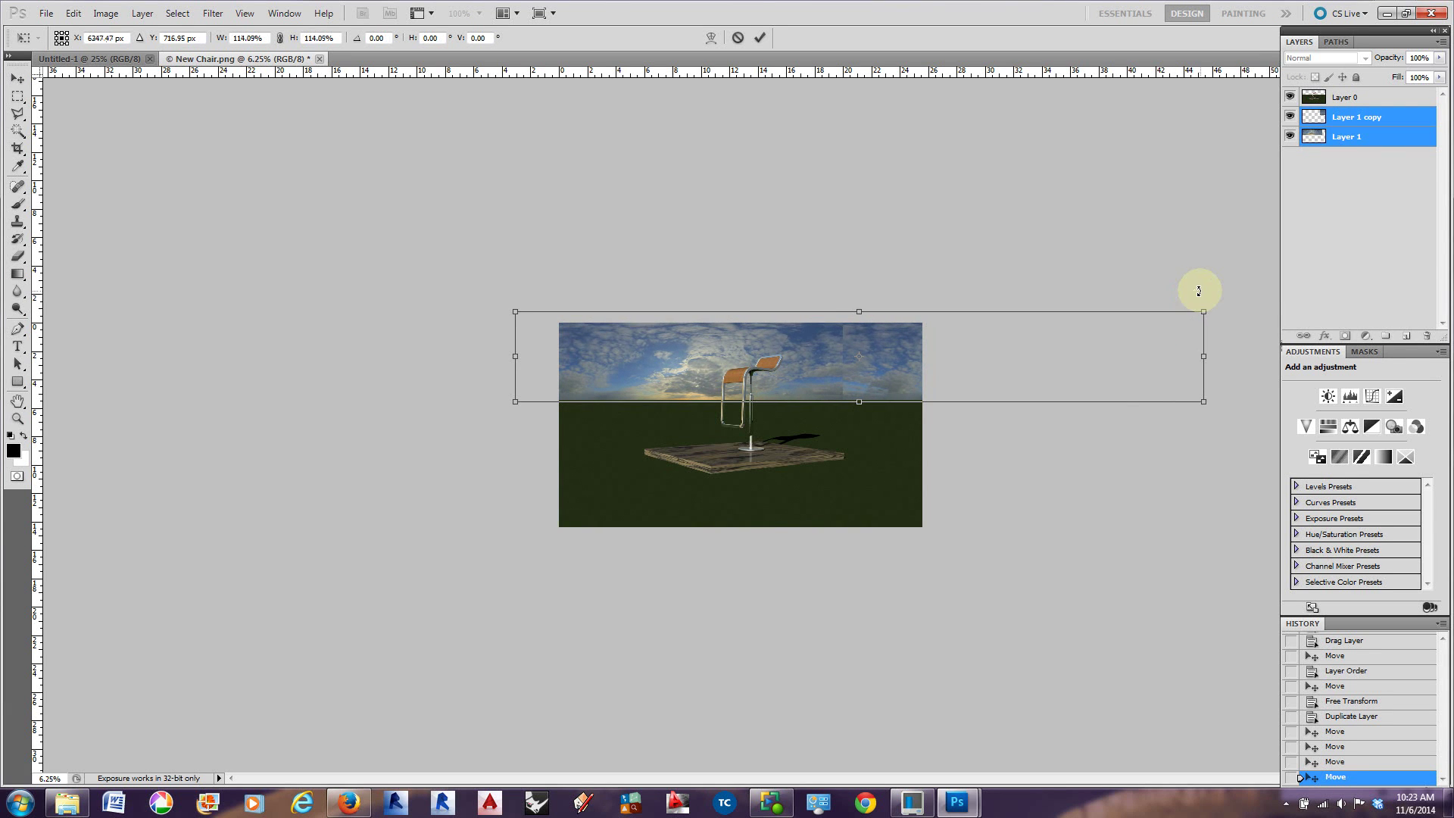
key(Return)
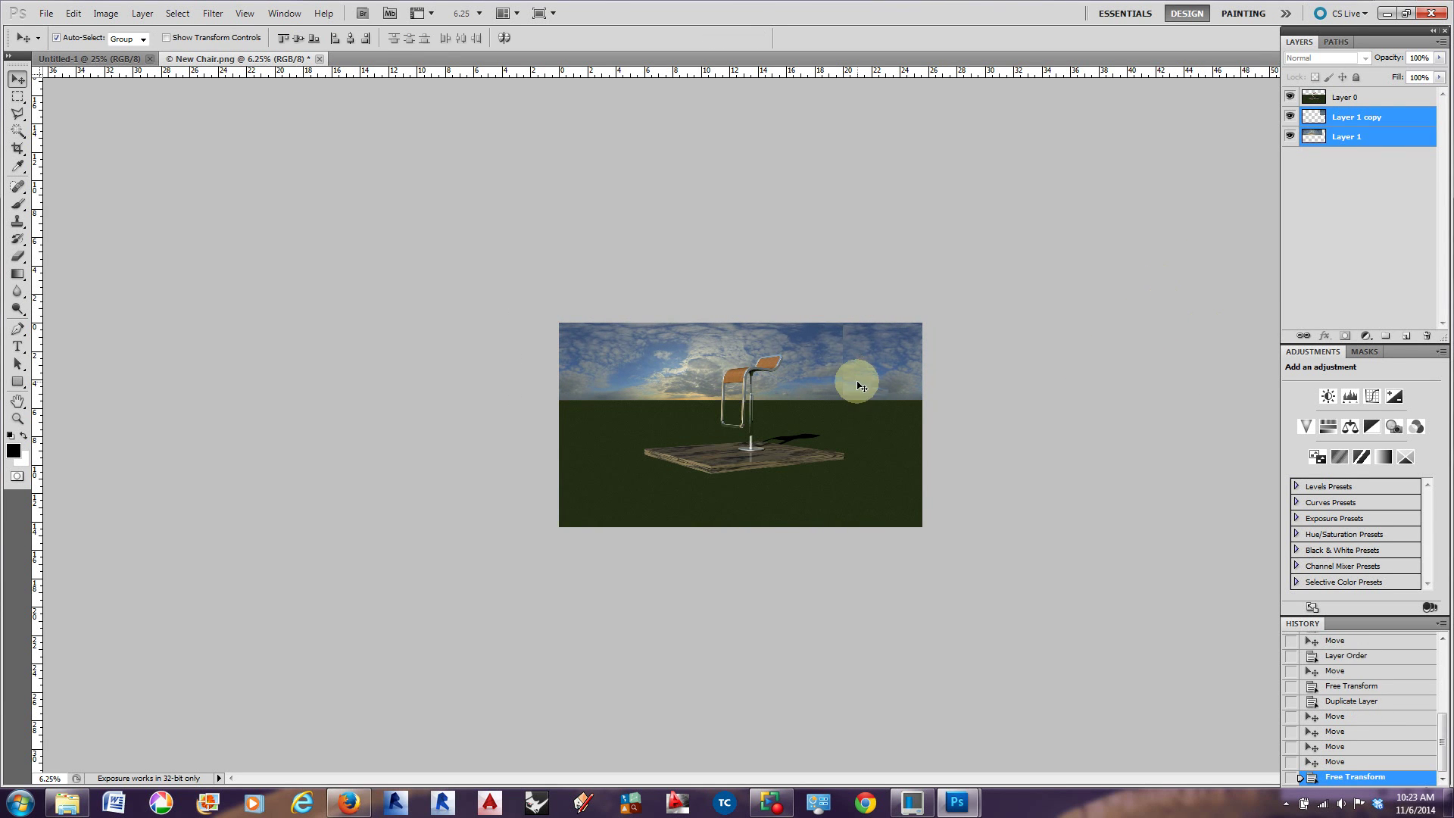
drag(687, 361, 649, 373)
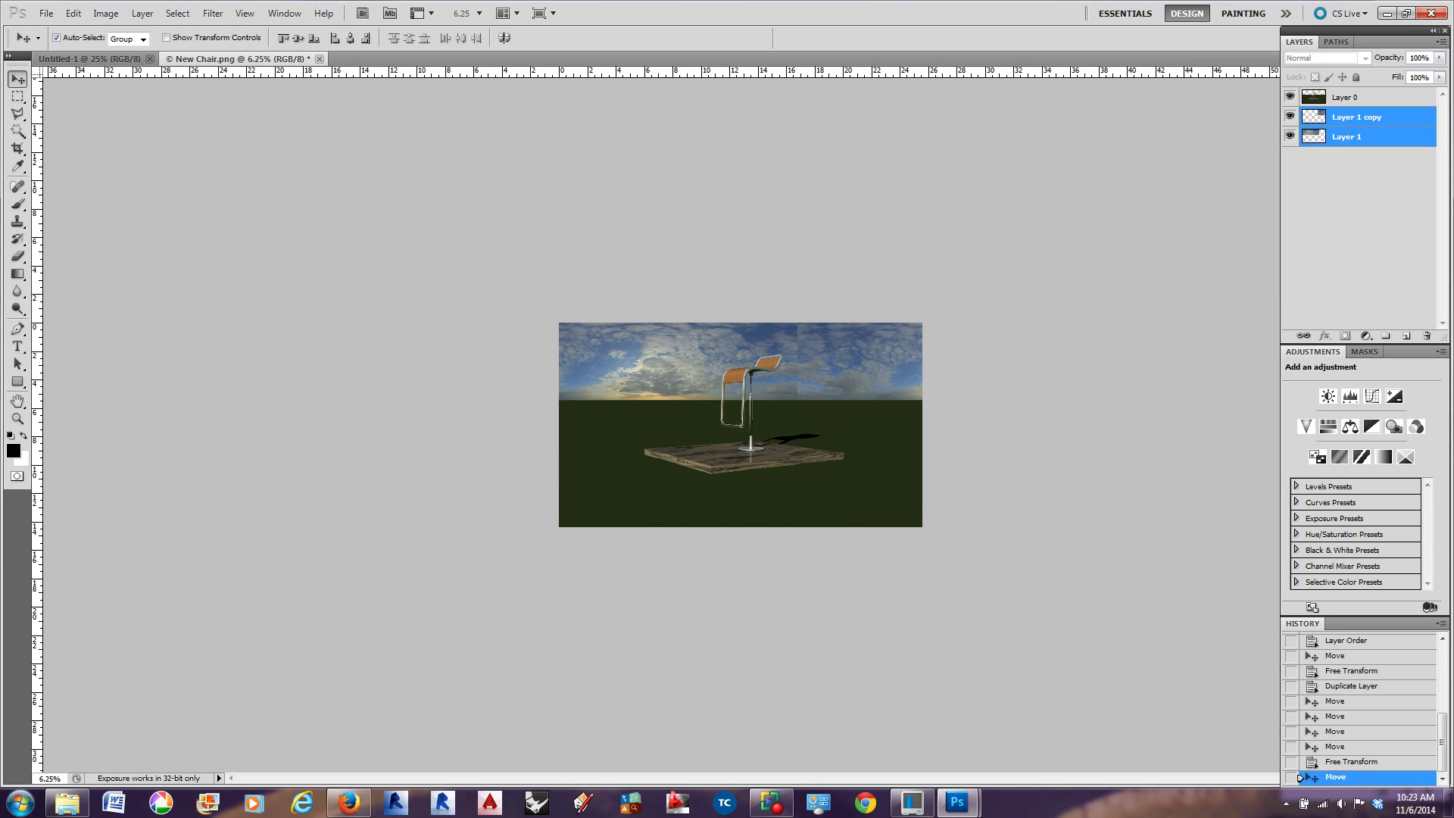
Shift Layer 1 copy slightly left and add a layer mask to it
click(1351, 117)
drag(862, 368, 848, 369)
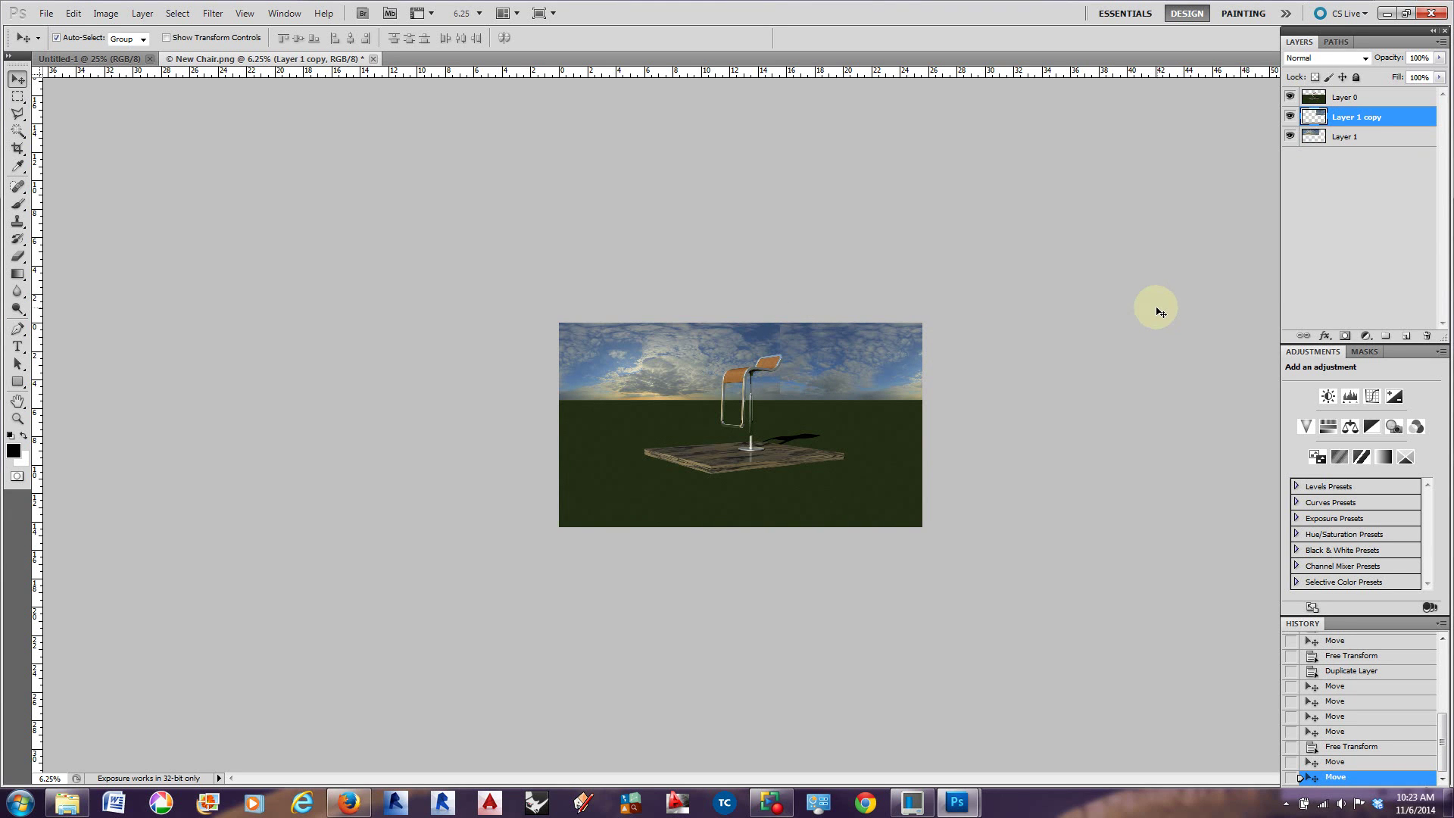
click(1347, 337)
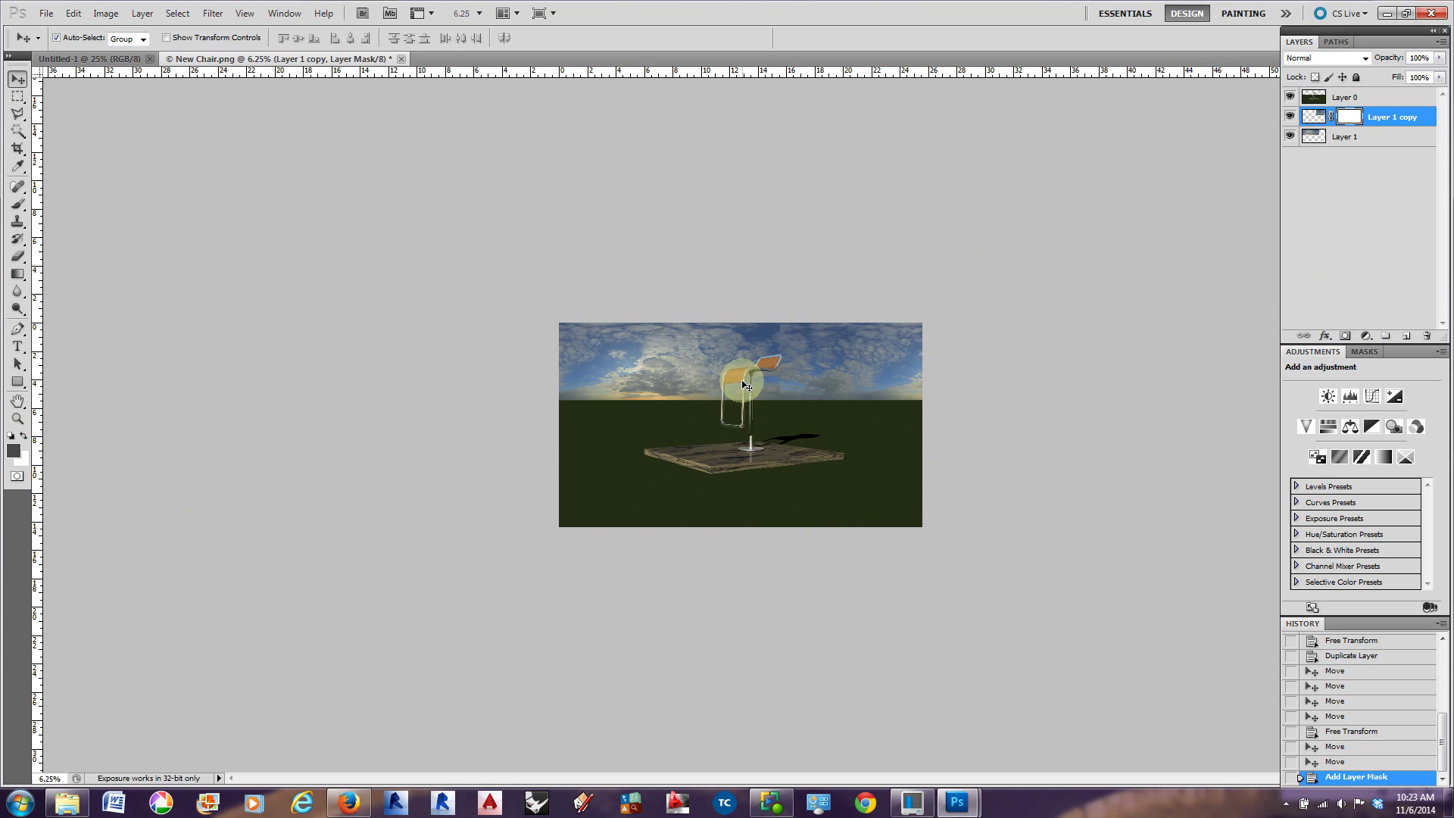
Reset the colours to a black foreground and set up the Brush tool in Normal mode for painting the mask
click(10, 436)
key(x)
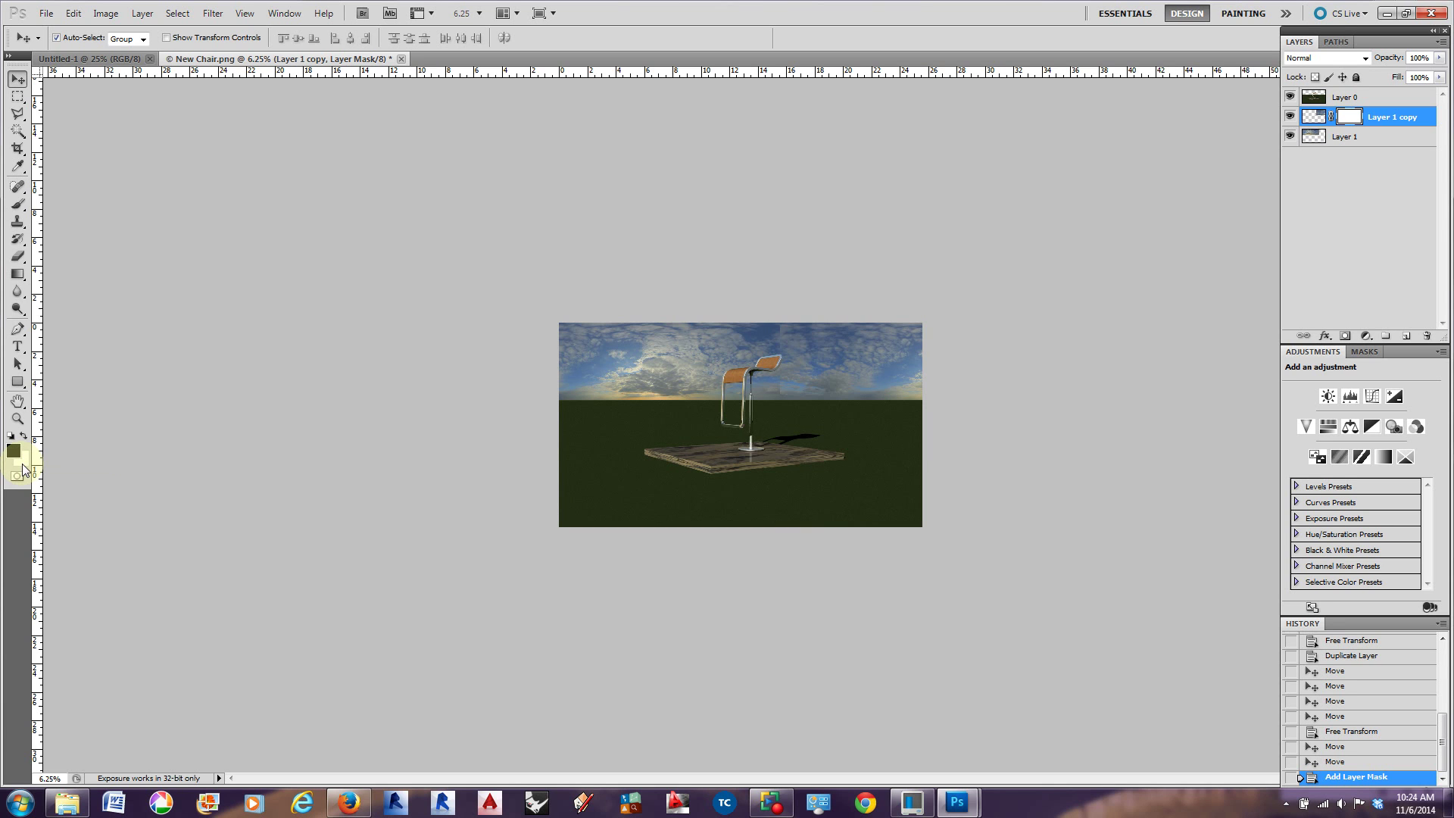
key(d)
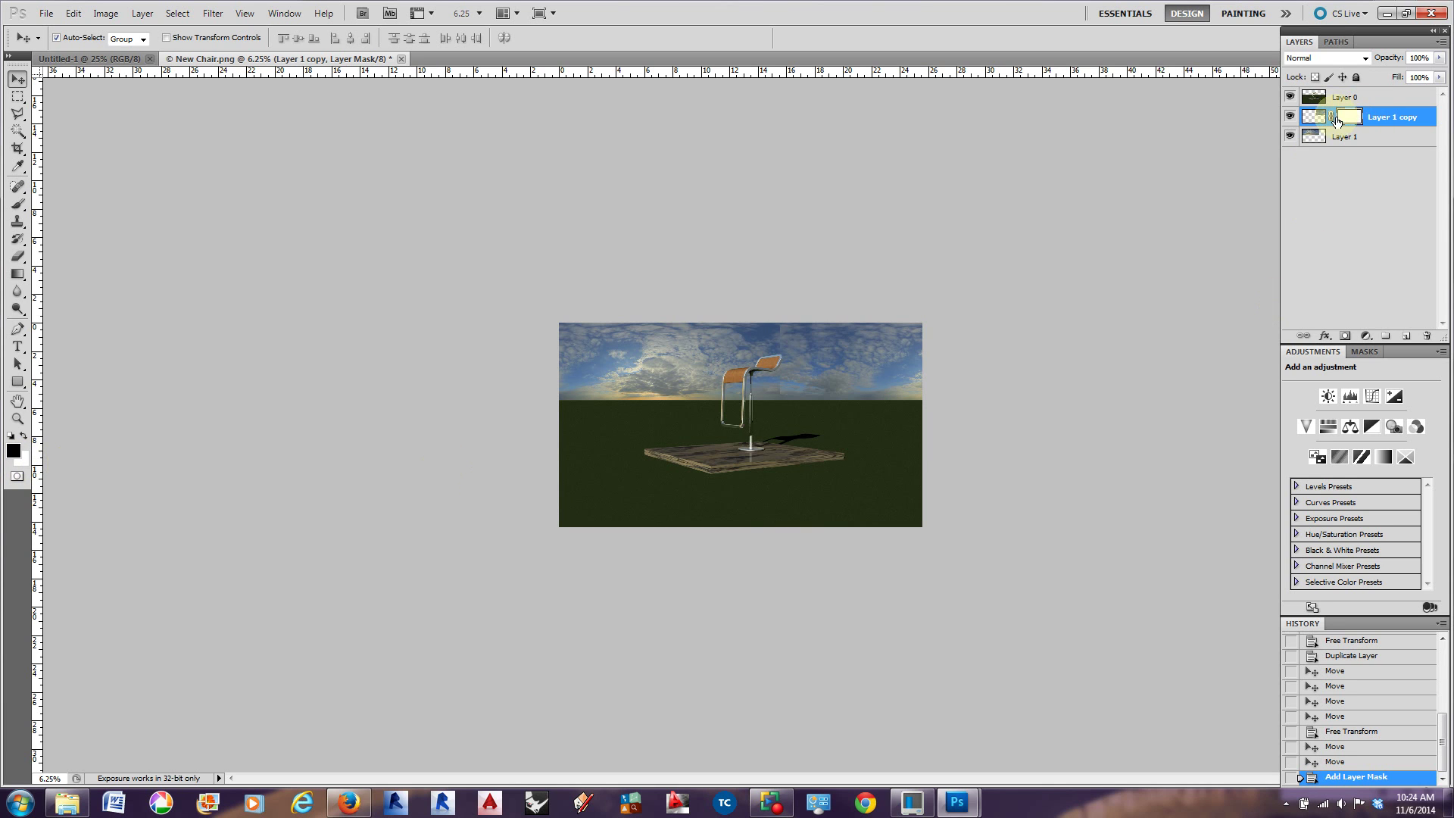
click(18, 204)
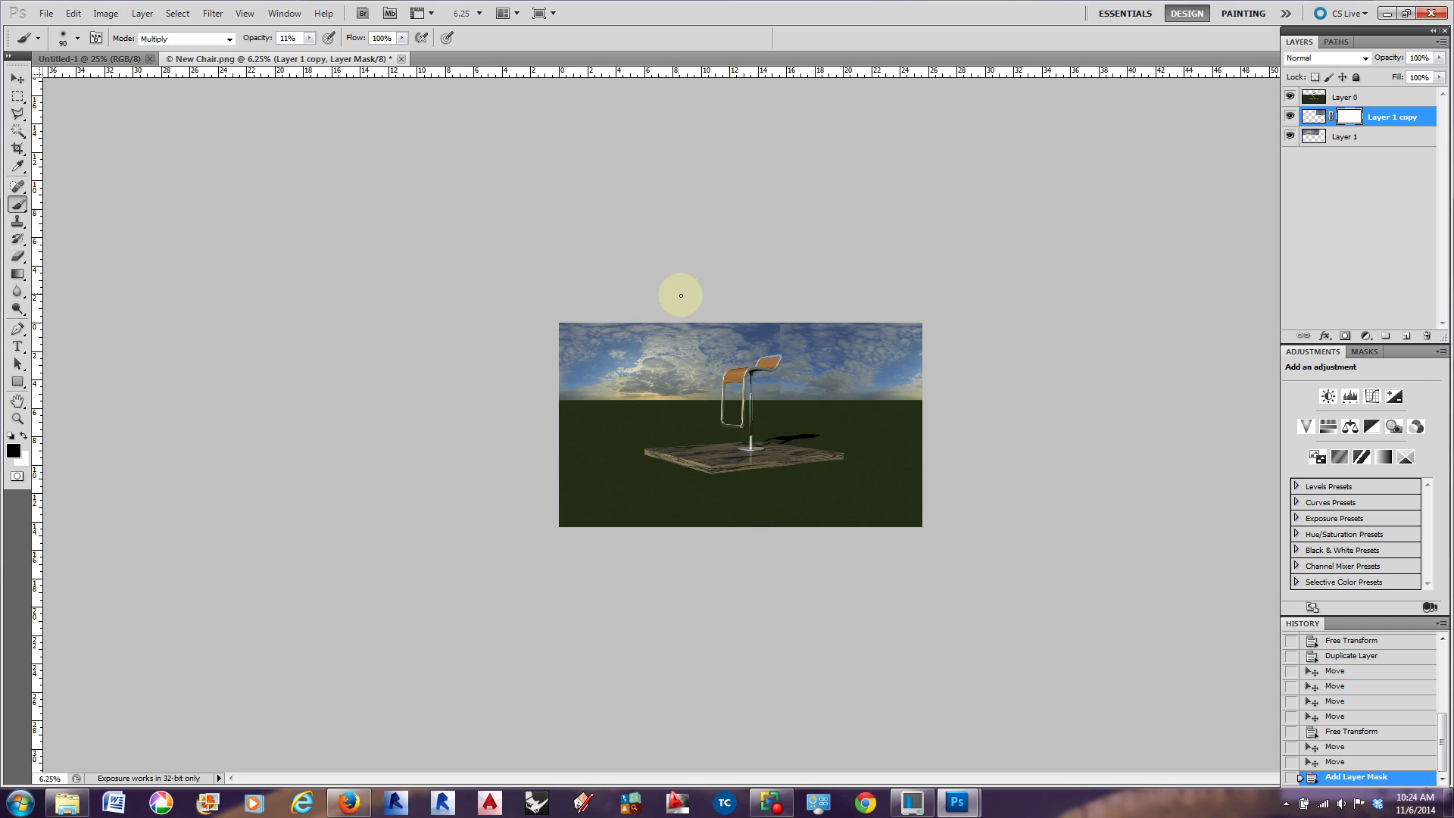
click(225, 37)
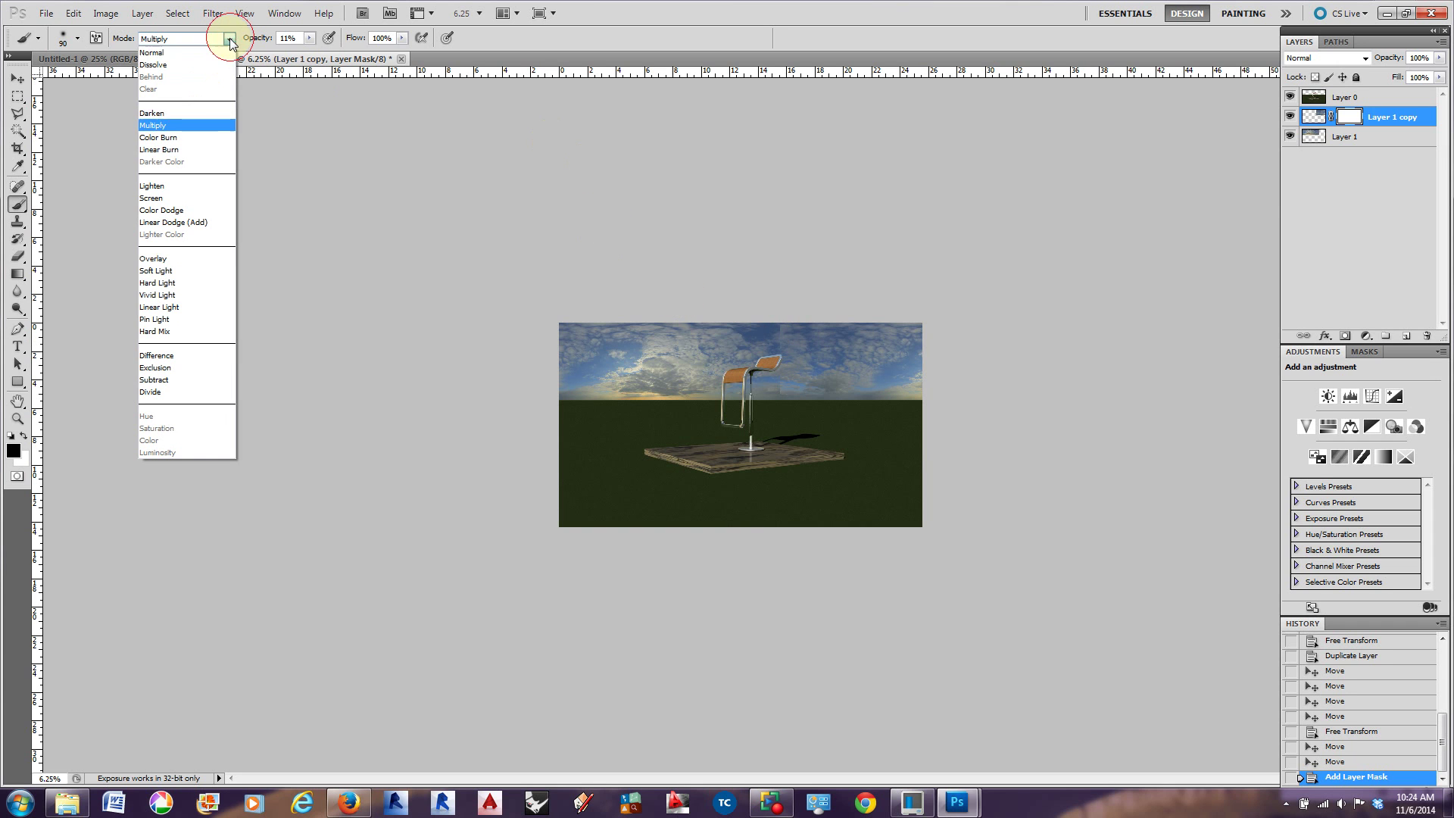
click(162, 54)
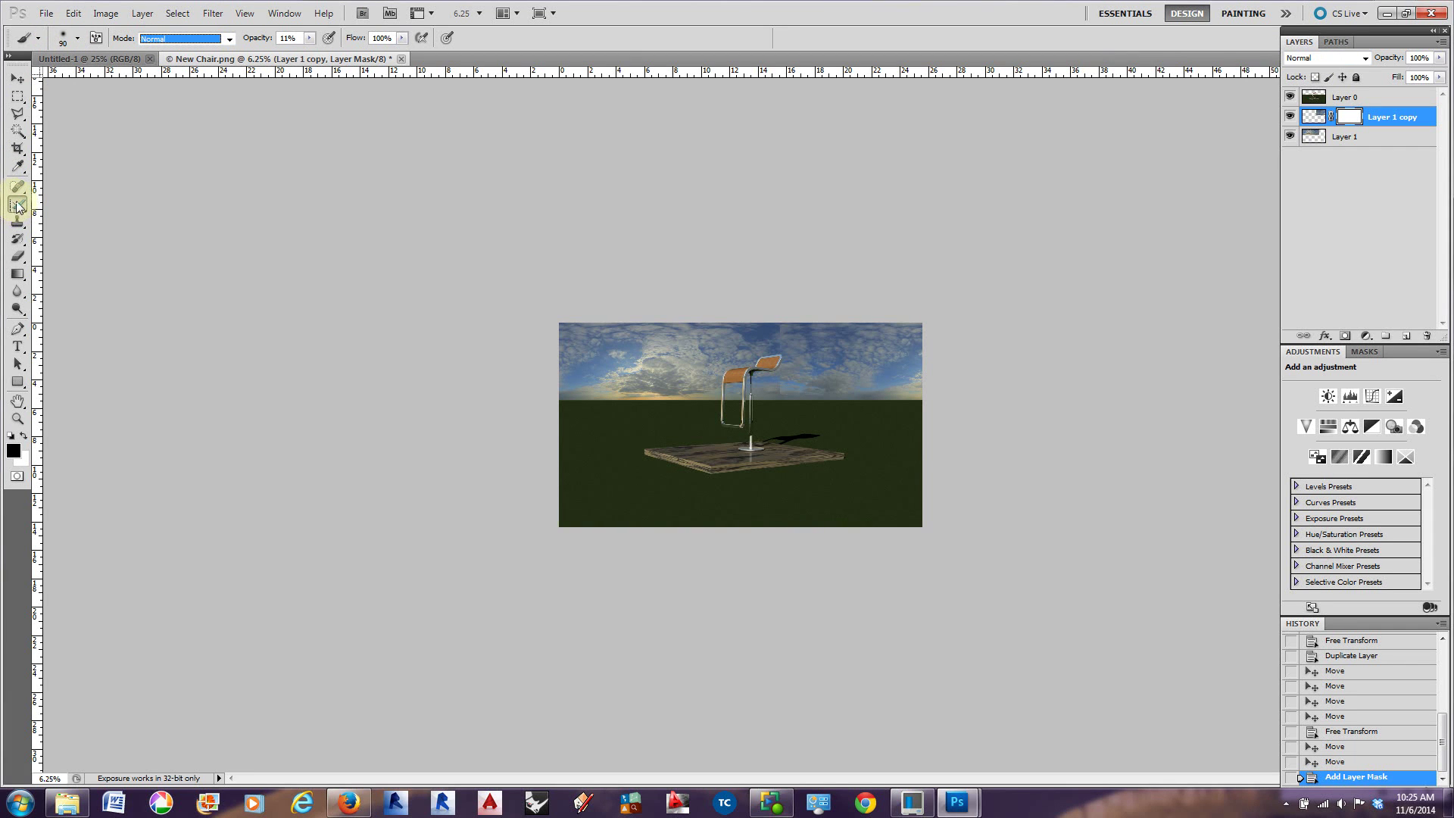
mouse_move(21, 209)
mouse_down()
mouse_move(97, 219)
mouse_move(97, 242)
mouse_move(89, 206)
mouse_up()
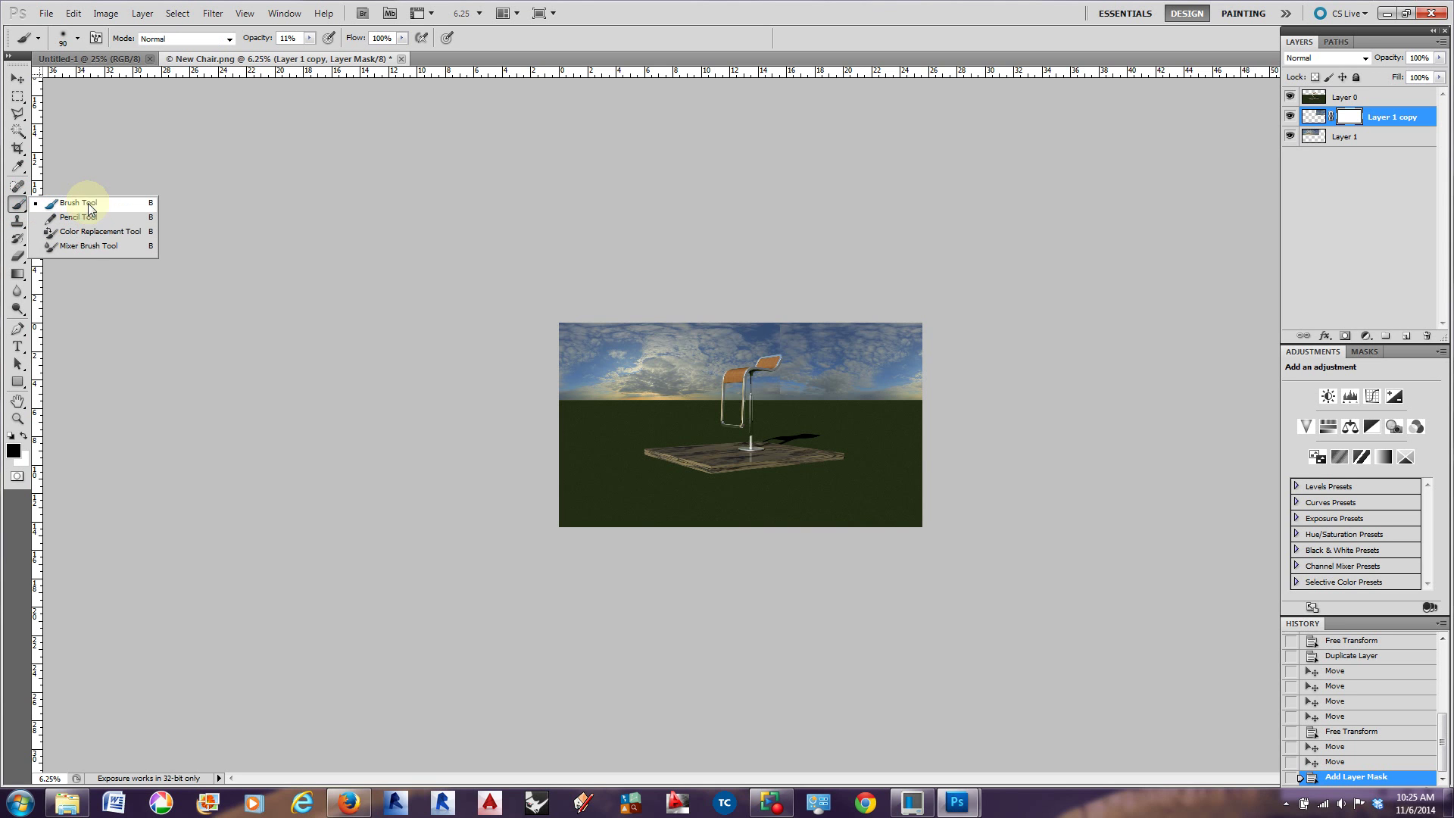
Choose the soft round brush with a size of 92 px and 0% hardness
click(78, 41)
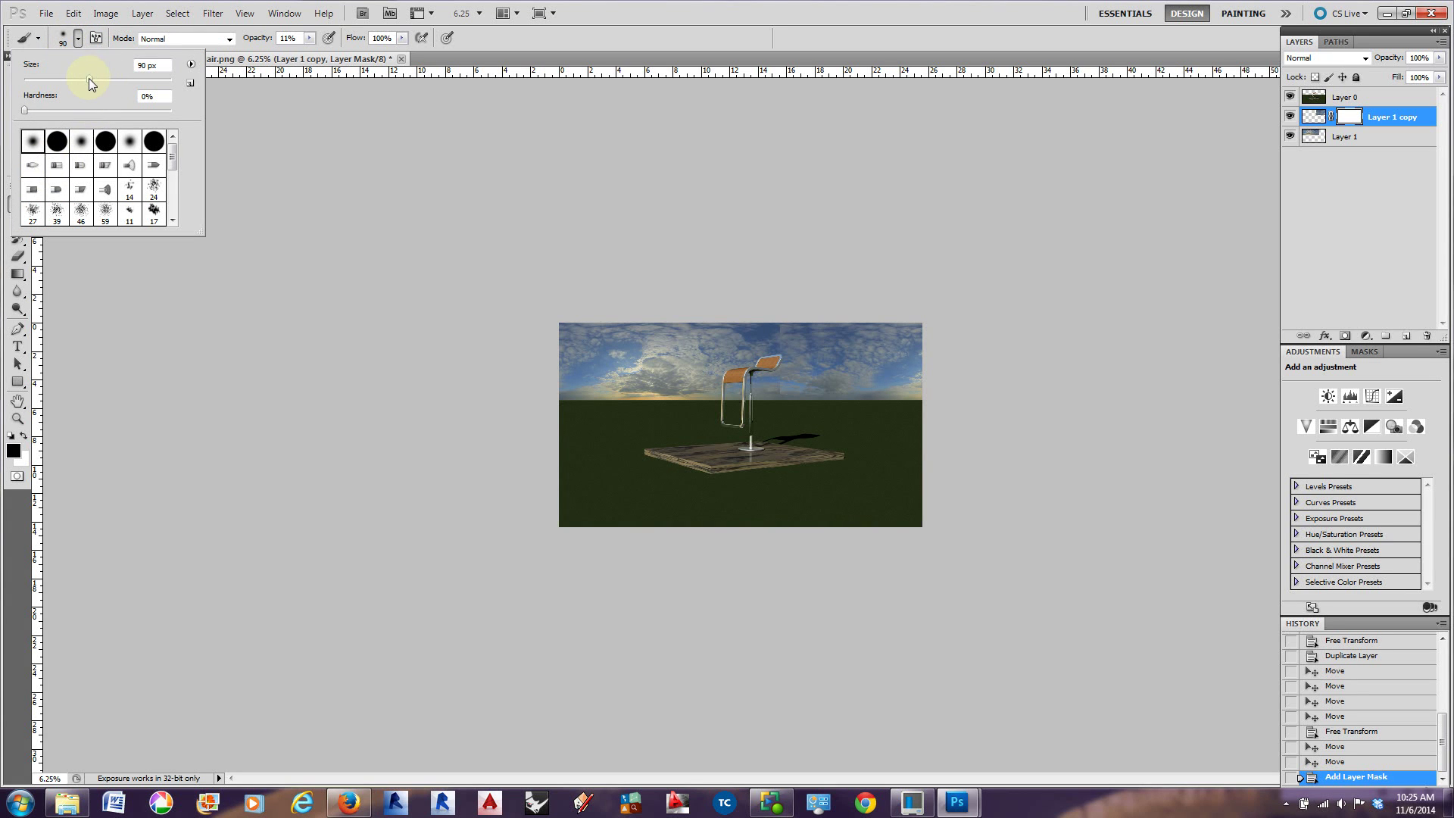
mouse_move(89, 77)
mouse_down()
mouse_move(154, 81)
mouse_move(91, 79)
mouse_up()
mouse_move(175, 162)
mouse_down()
mouse_move(173, 215)
mouse_move(173, 144)
mouse_up()
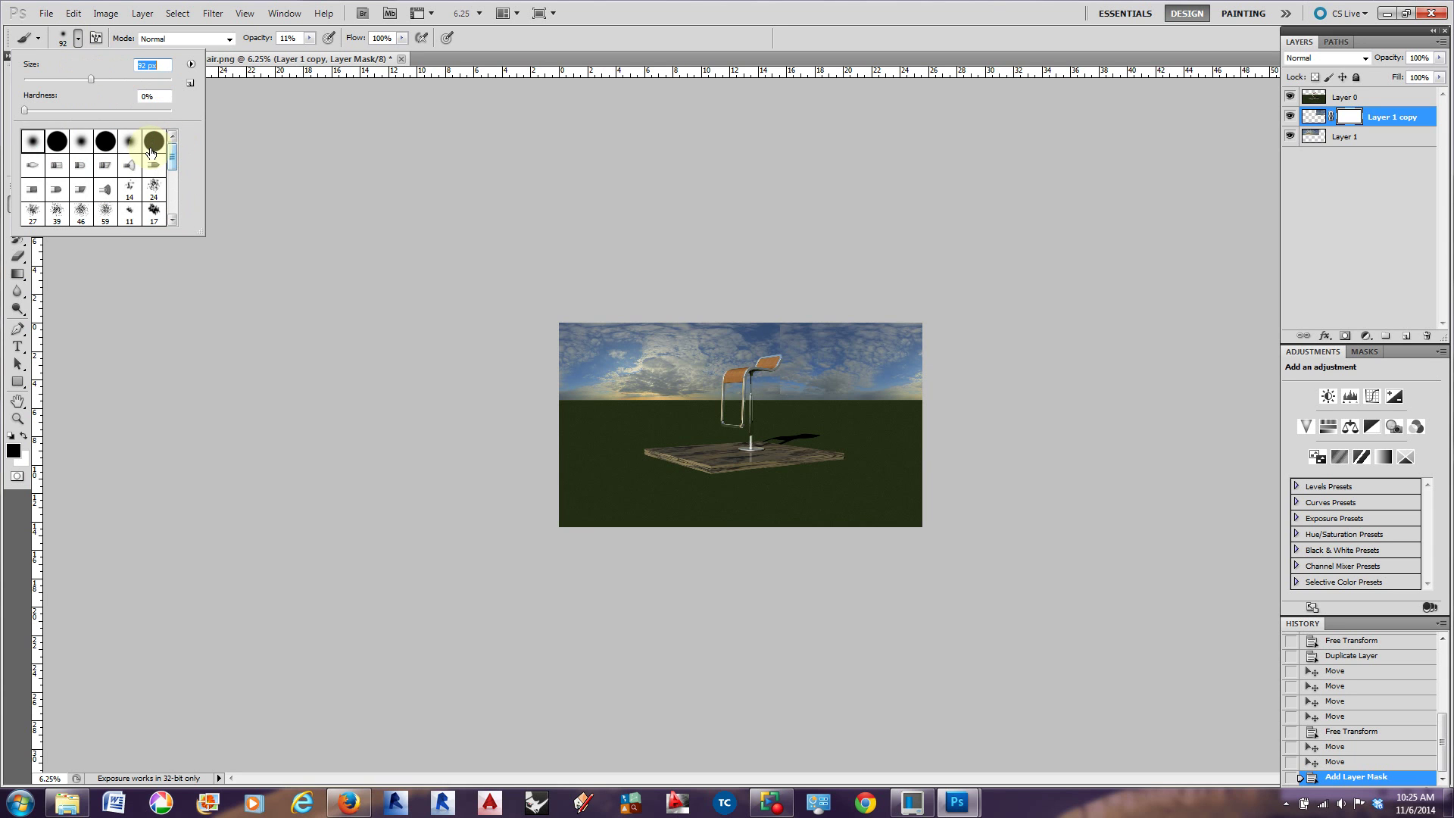
click(81, 142)
click(56, 144)
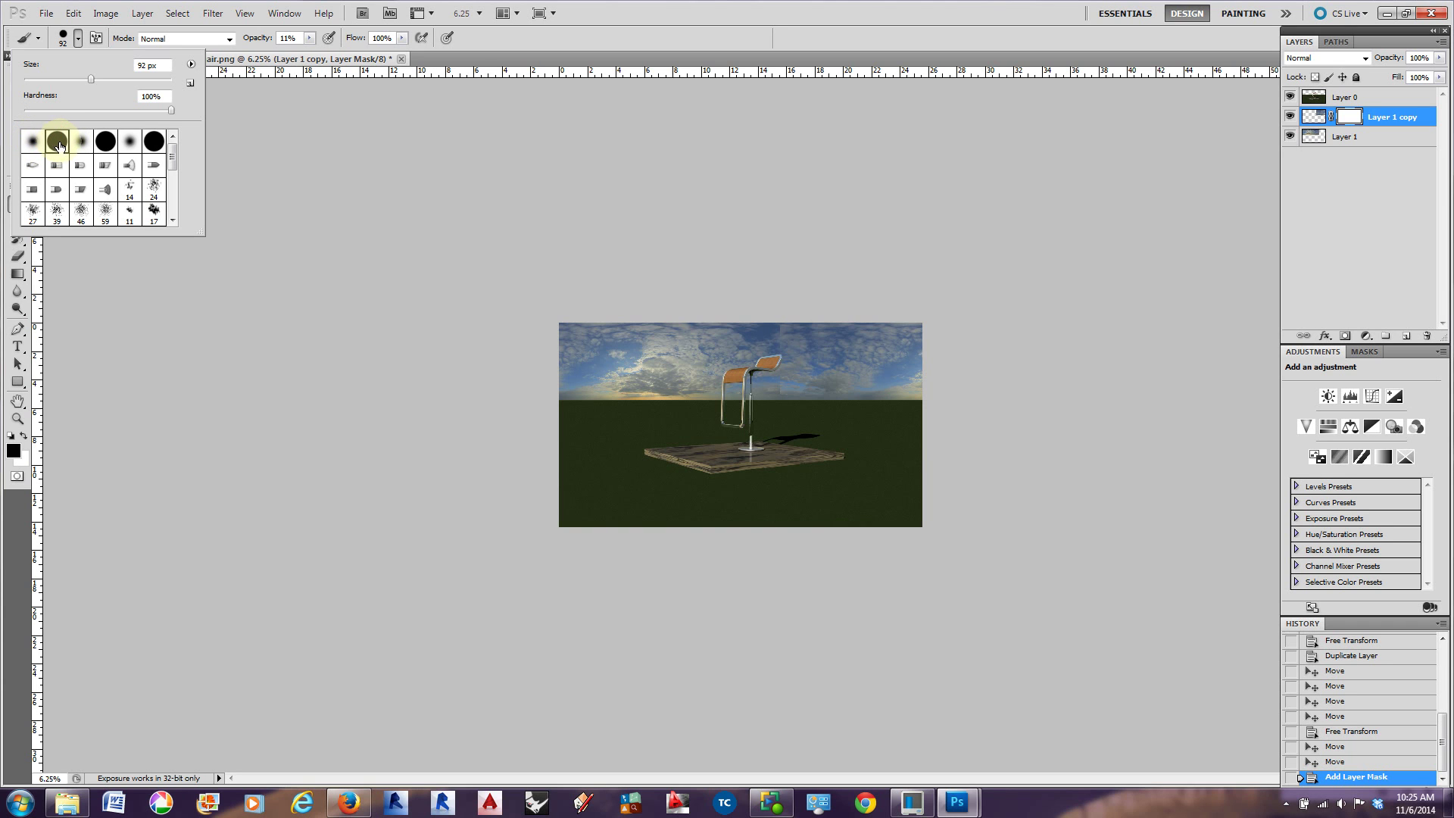
click(32, 140)
click(75, 144)
click(34, 144)
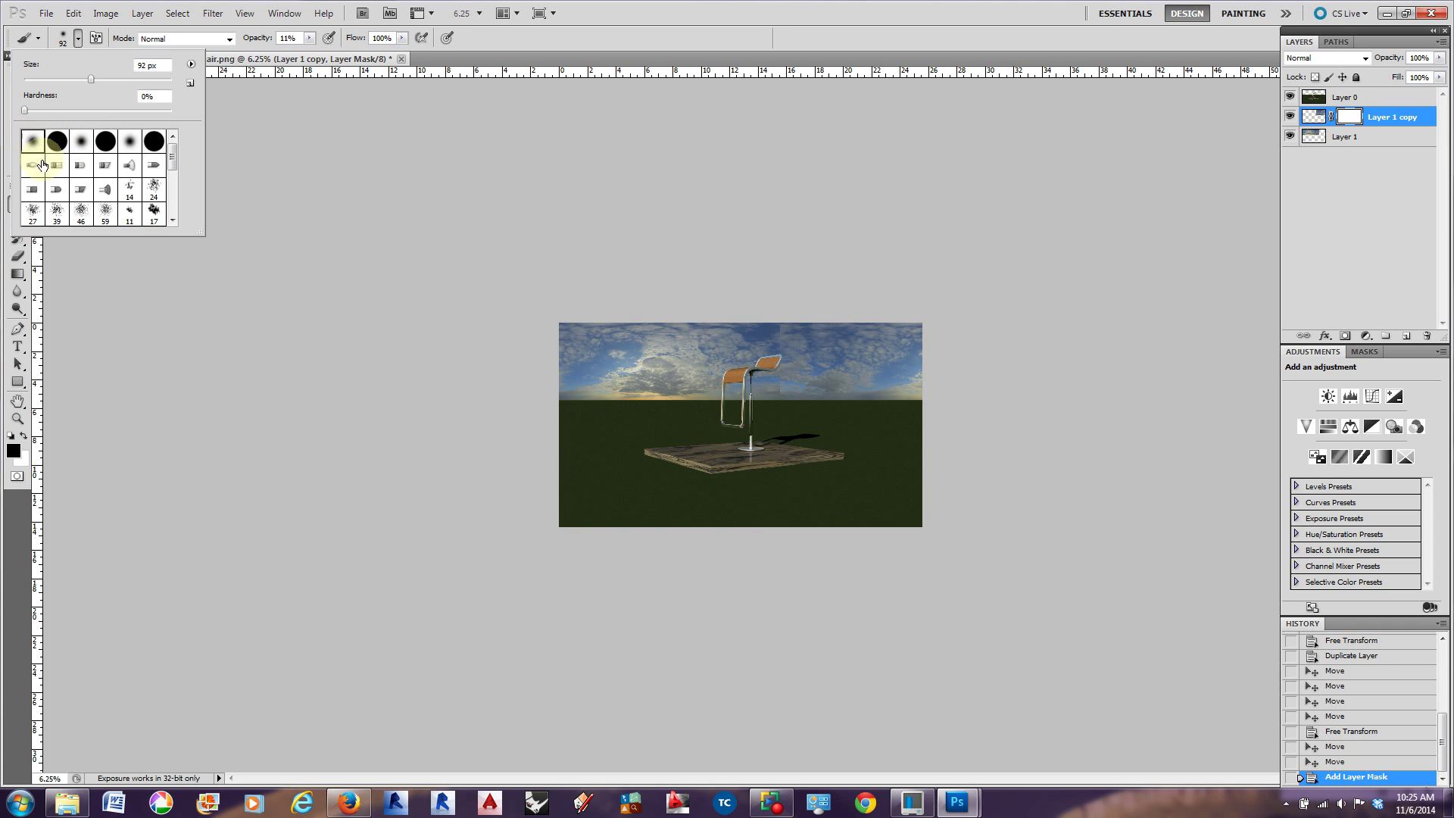
click(435, 284)
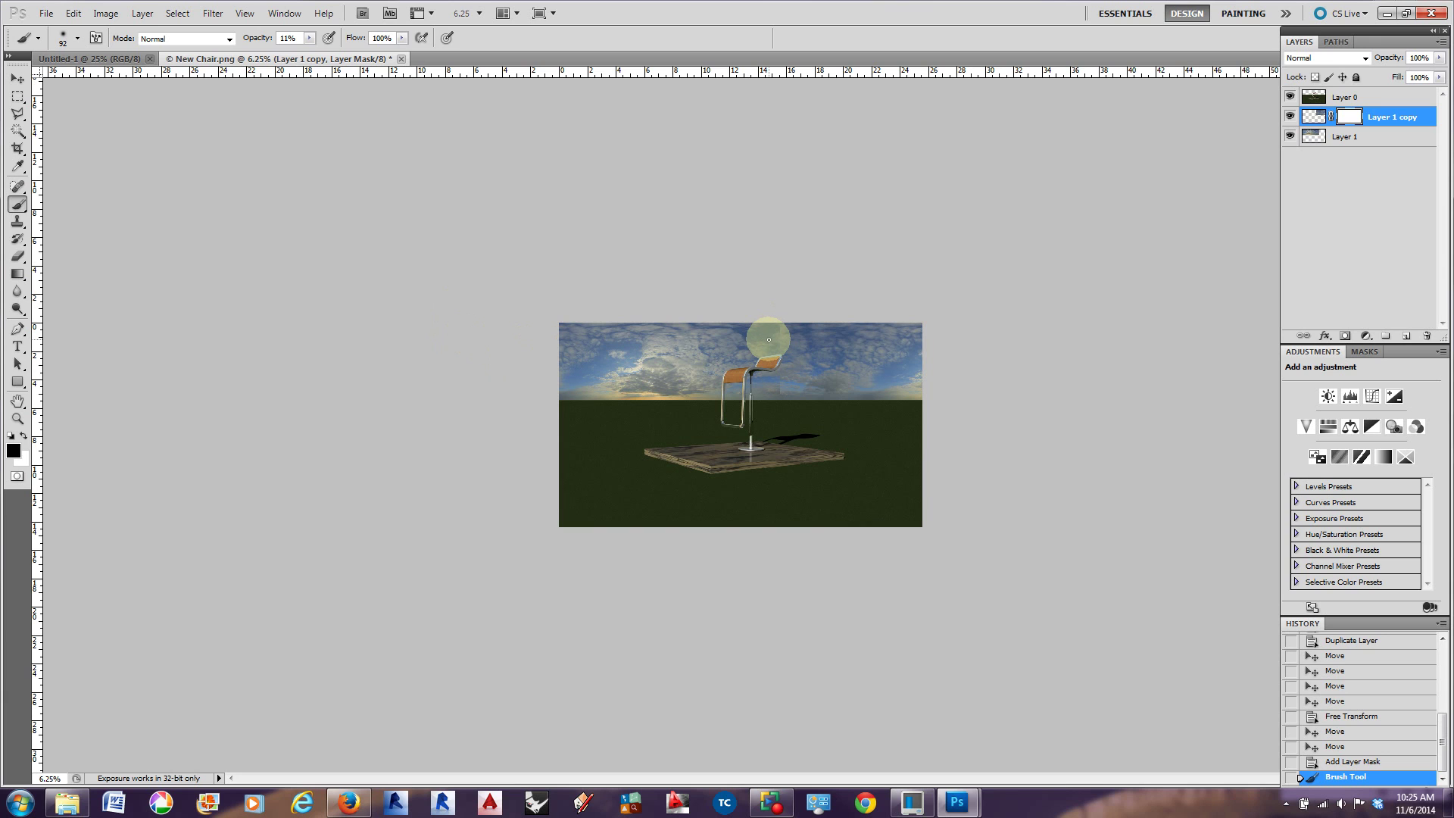
Enlarge the brush to 700 px
key(bracketright)
key(bracketright)
key(bracketright)
key(bracketright)
key(bracketright)
key(bracketright)
key(bracketright)
key(bracketright)
key(bracketright)
key(bracketright)
key(bracketright)
key(bracketright)
key(bracketright)
key(bracketright)
key(bracketright)
key(bracketright)
key(bracketleft)
key(bracketleft)
key(bracketleft)
key(bracketleft)
key(bracketleft)
key(bracketright)
key(bracketright)
key(bracketleft)
key(bracketleft)
key(bracketleft)
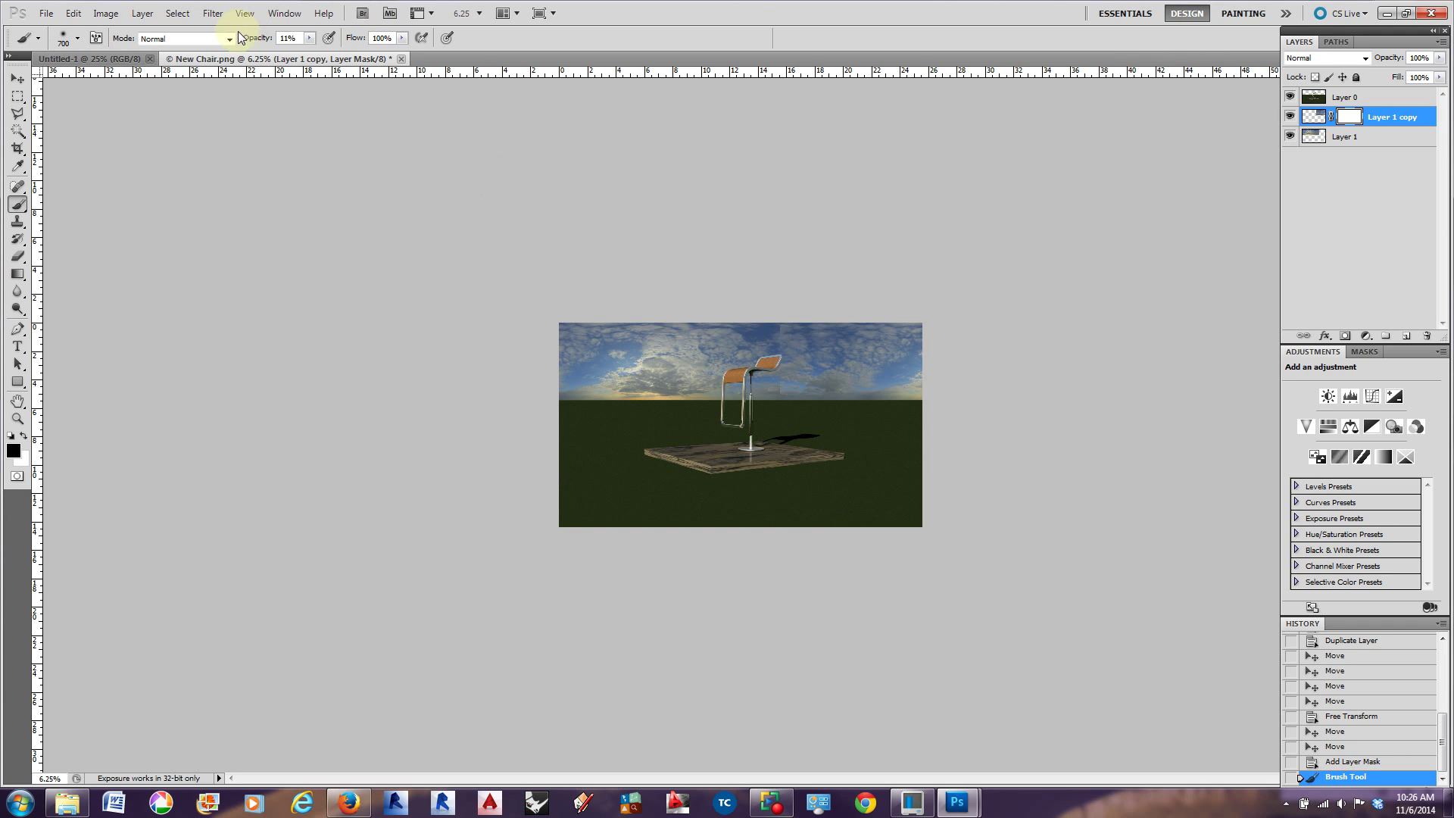
Mask out strips of the Layer 1 copy sky with black at 100% brush opacity, and paint them back with white
drag(252, 37, 349, 42)
click(778, 329)
drag(778, 329, 780, 399)
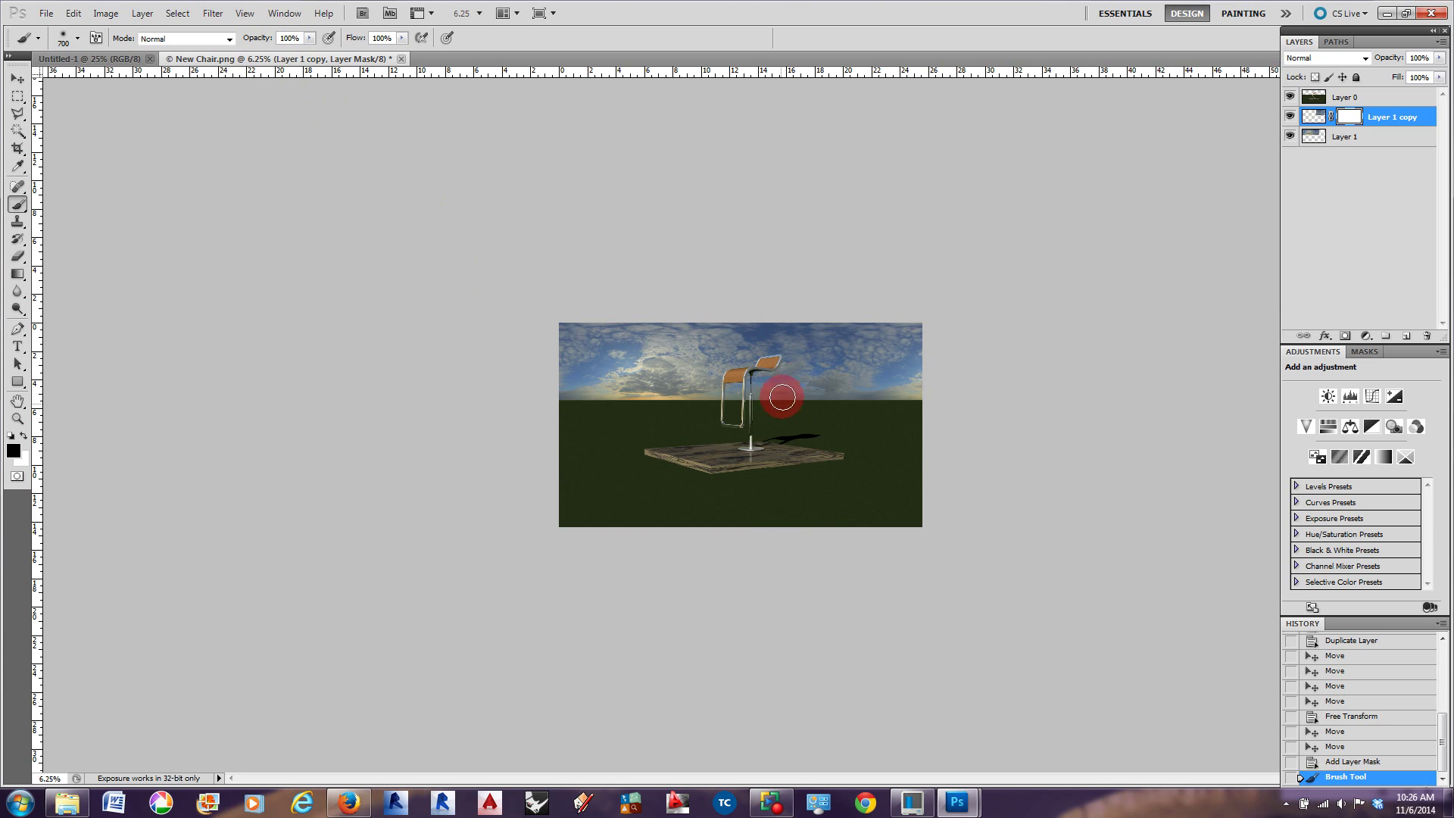
mouse_move(812, 316)
mouse_down()
mouse_move(821, 393)
mouse_move(837, 331)
mouse_move(839, 390)
mouse_move(844, 349)
mouse_move(851, 365)
mouse_up()
drag(851, 362, 854, 407)
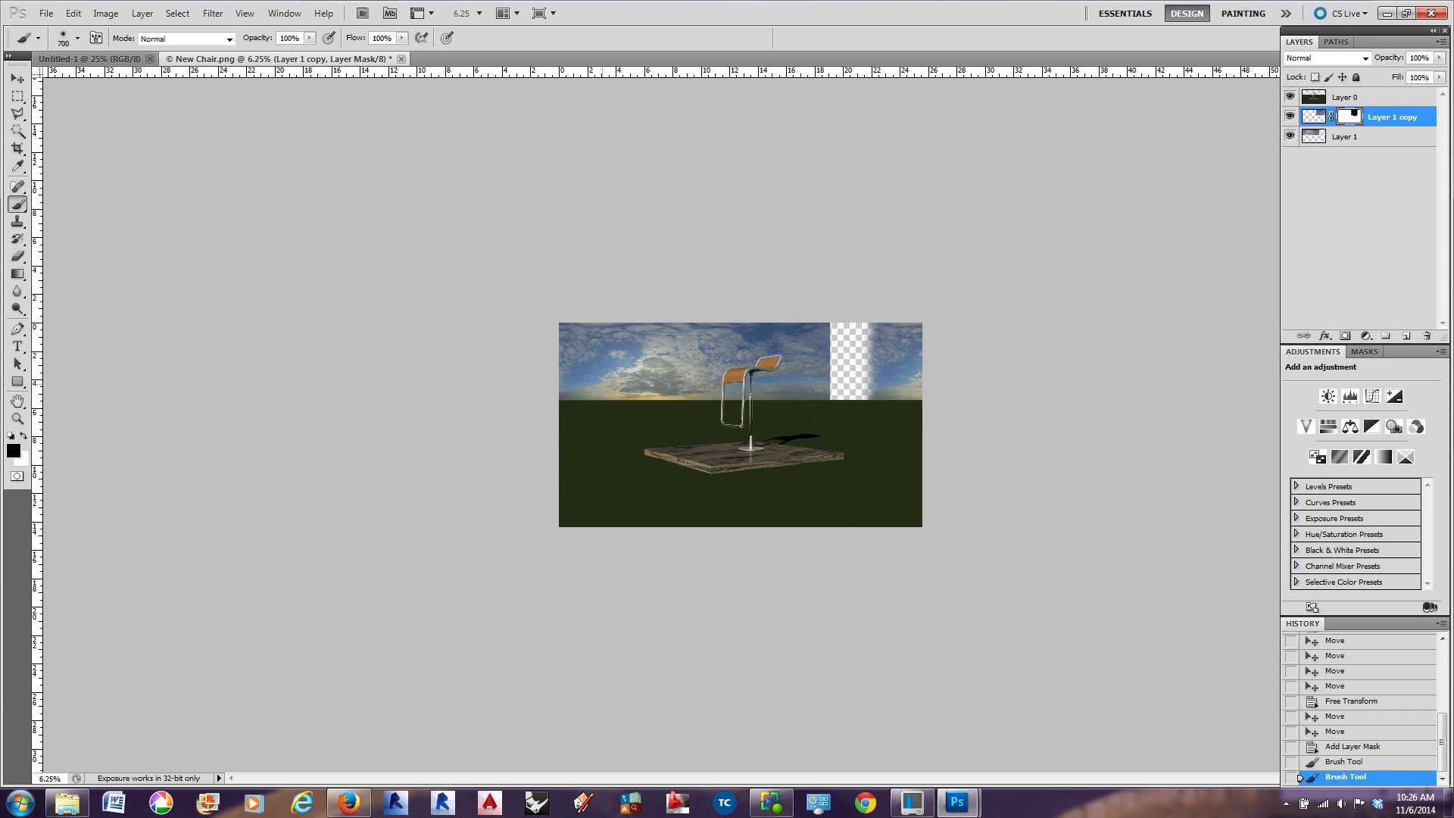
key(x)
mouse_move(862, 394)
mouse_down()
mouse_move(858, 288)
mouse_move(863, 395)
mouse_move(856, 310)
mouse_move(846, 417)
mouse_move(838, 322)
mouse_move(827, 417)
mouse_move(822, 326)
mouse_move(809, 395)
mouse_move(803, 311)
mouse_move(802, 408)
mouse_move(783, 325)
mouse_move(783, 395)
mouse_move(776, 300)
mouse_move(774, 402)
mouse_move(770, 300)
mouse_move(770, 418)
mouse_move(780, 336)
mouse_move(781, 368)
mouse_up()
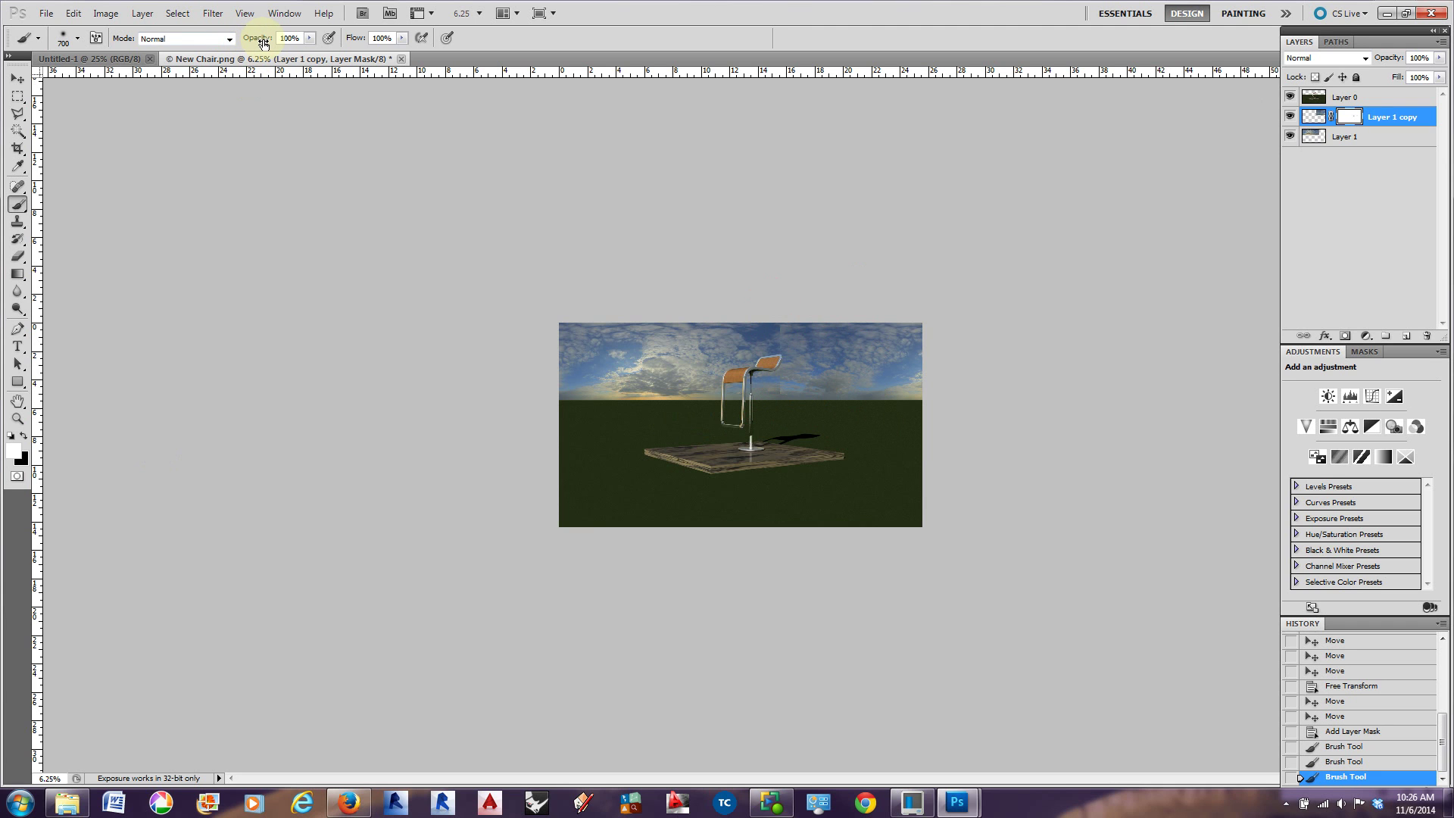
Try to soften the sky seam above the chair back with white strokes on the mask at 18% brush opacity
drag(269, 41, 243, 38)
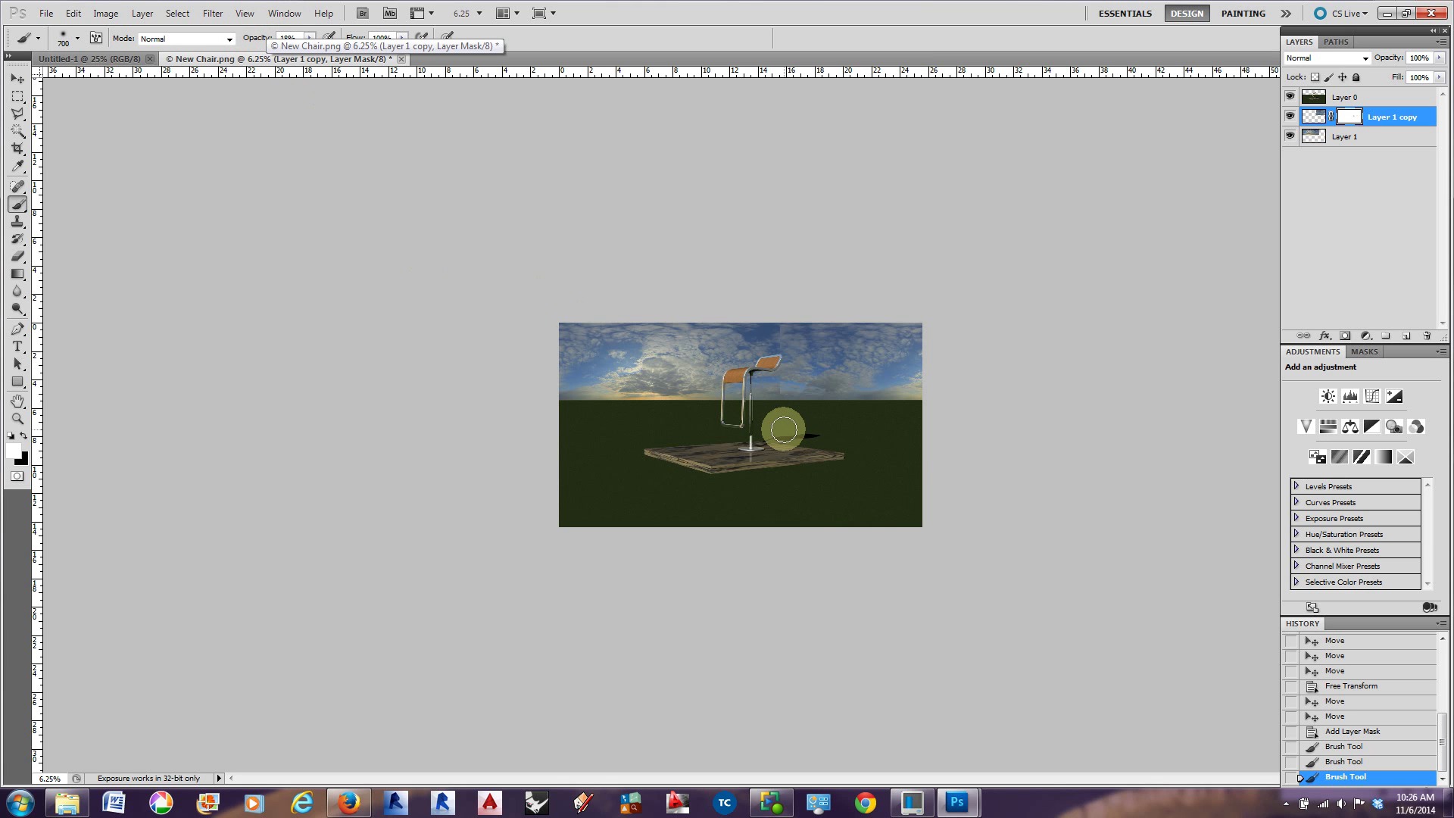
scroll(784, 429, up, 4)
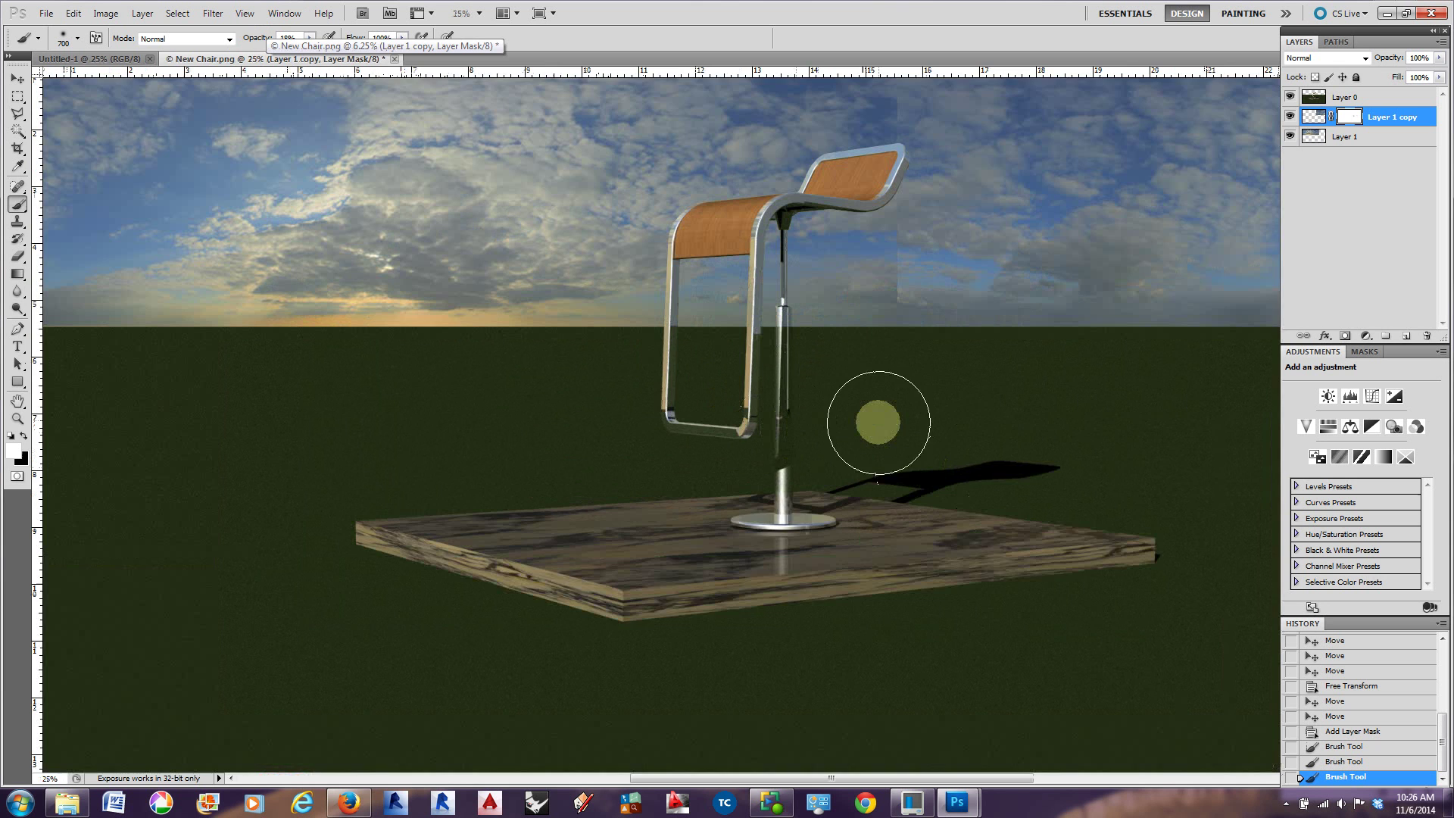
scroll(901, 337, up, 3)
click(897, 236)
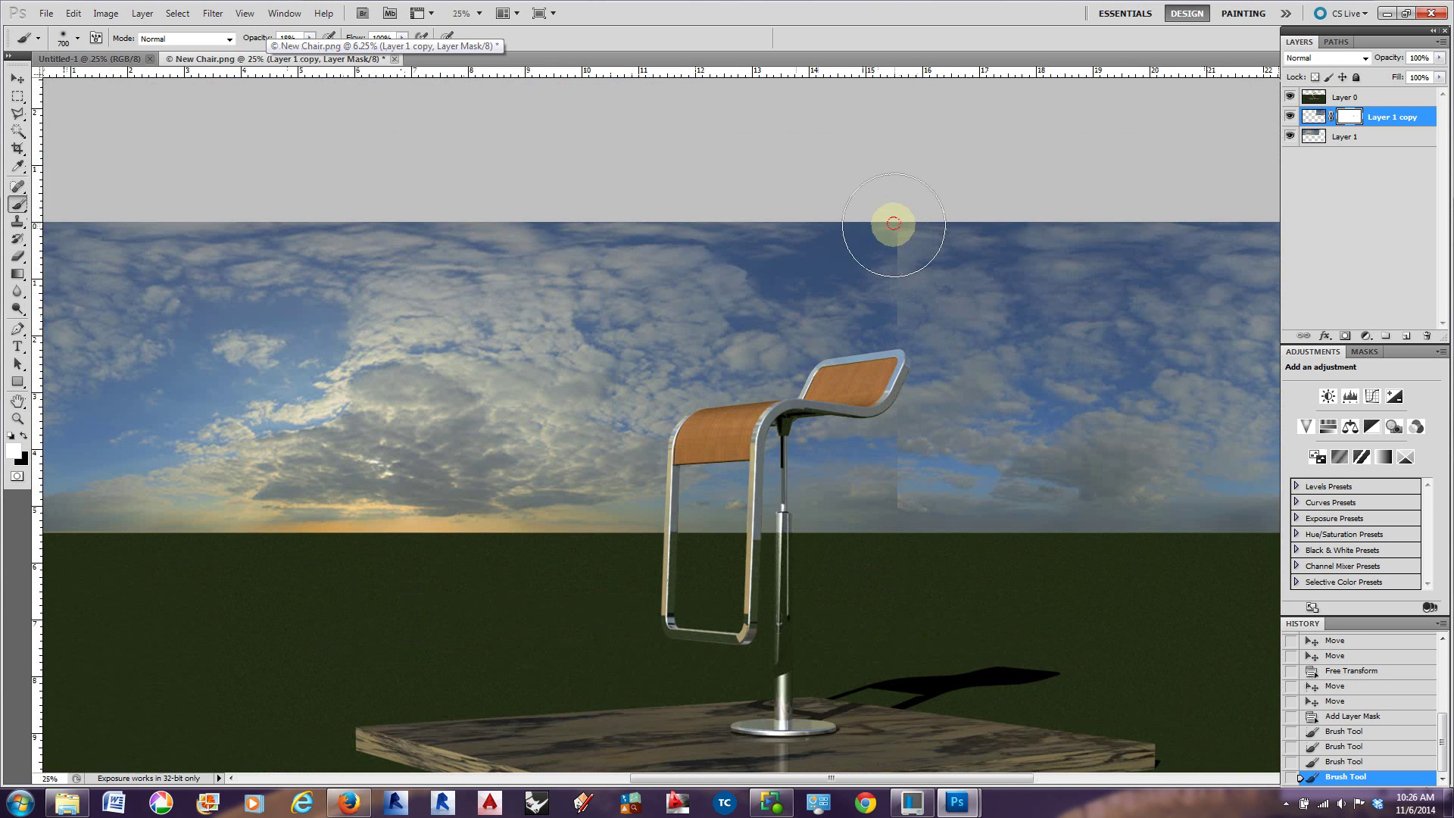
click(894, 253)
click(893, 253)
click(896, 253)
click(900, 269)
click(909, 265)
click(923, 265)
click(919, 258)
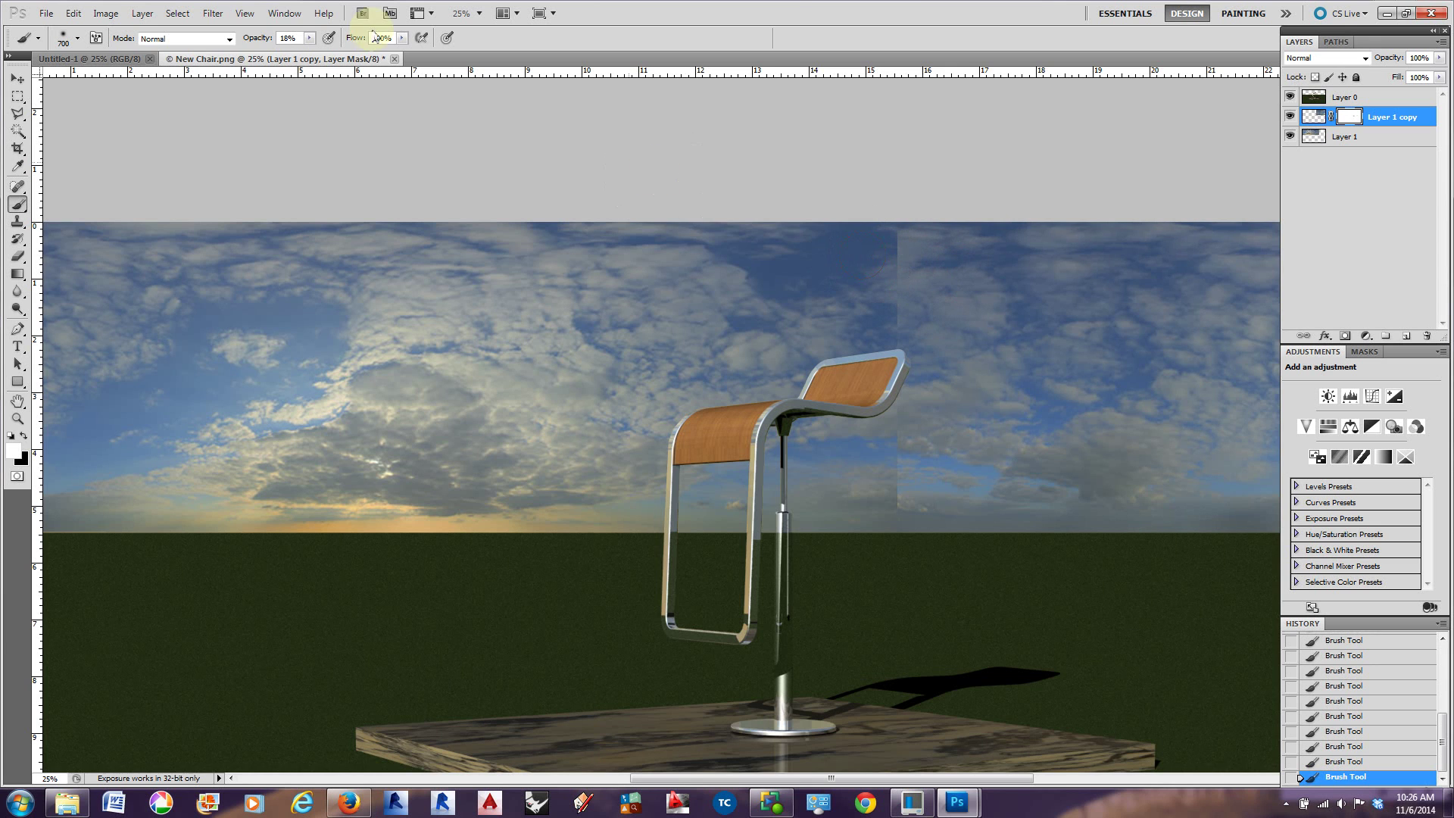
Set the brush opacity to 23% and paint black on the mask along the seam to blend the two sky layers
drag(253, 40, 254, 41)
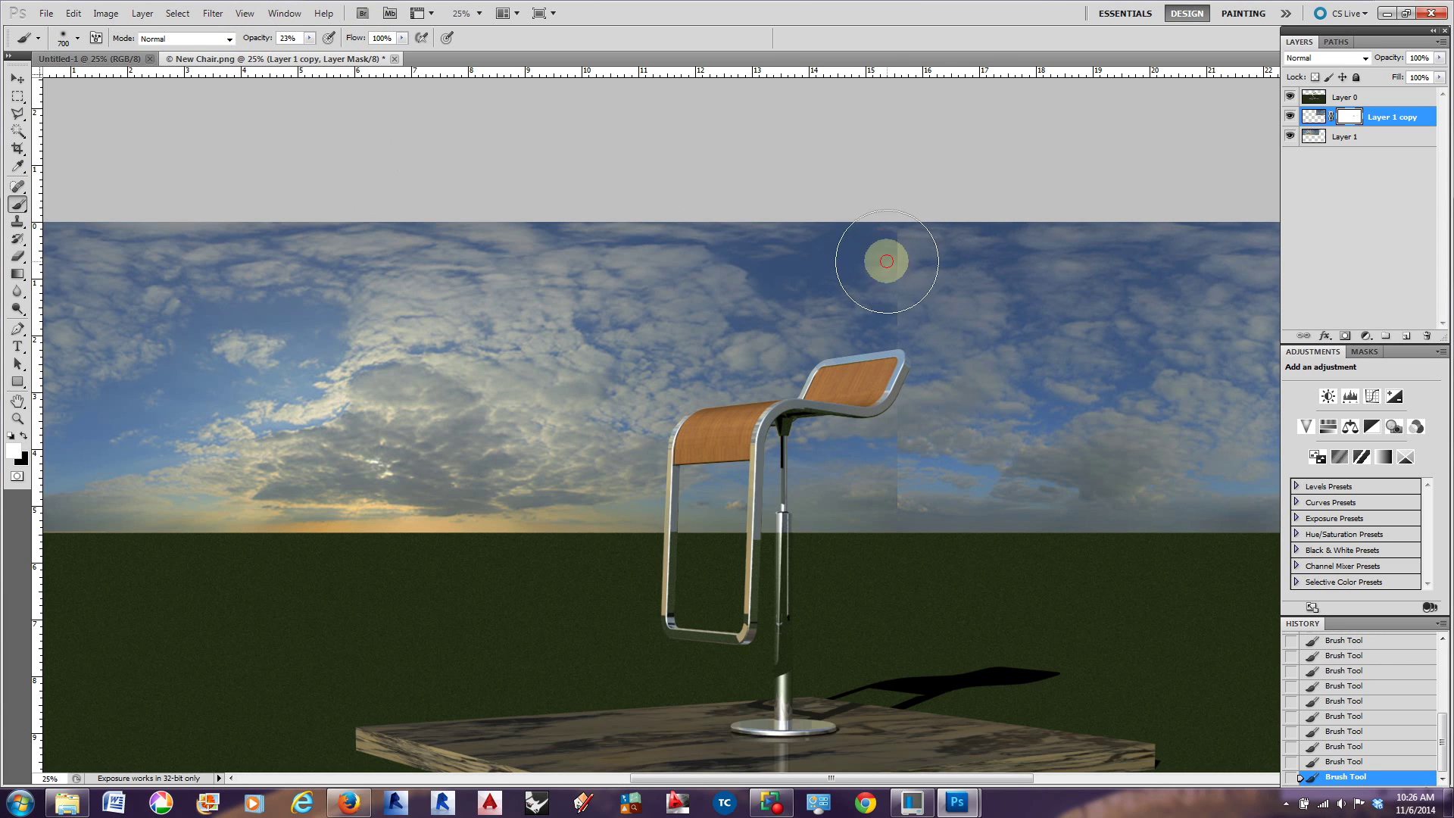
click(887, 261)
click(897, 290)
click(886, 319)
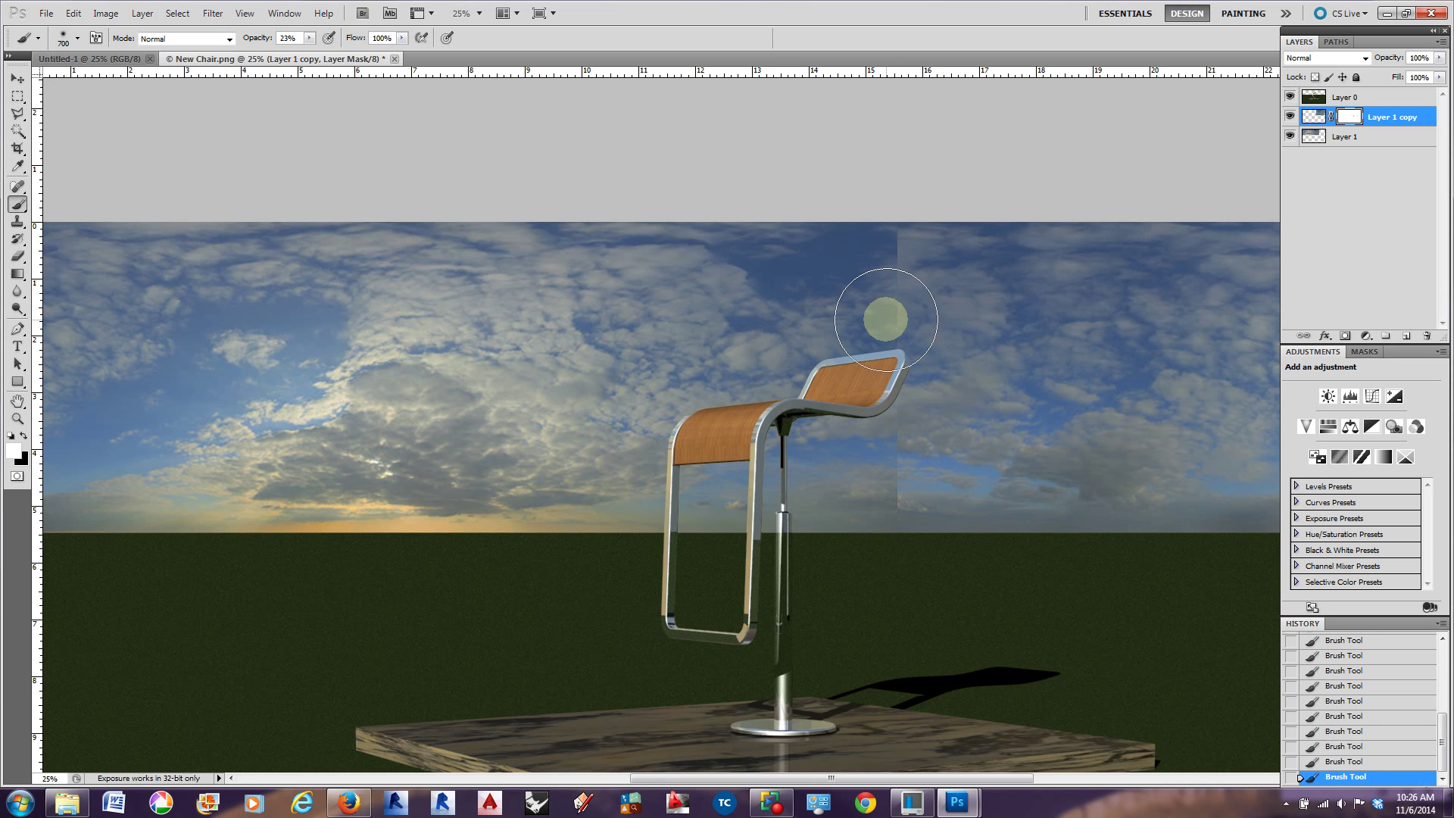
click(23, 436)
click(870, 286)
click(861, 292)
click(862, 422)
mouse_move(868, 522)
mouse_down()
mouse_move(868, 252)
mouse_move(883, 243)
mouse_move(867, 394)
mouse_move(897, 534)
mouse_move(876, 509)
mouse_move(892, 252)
mouse_up()
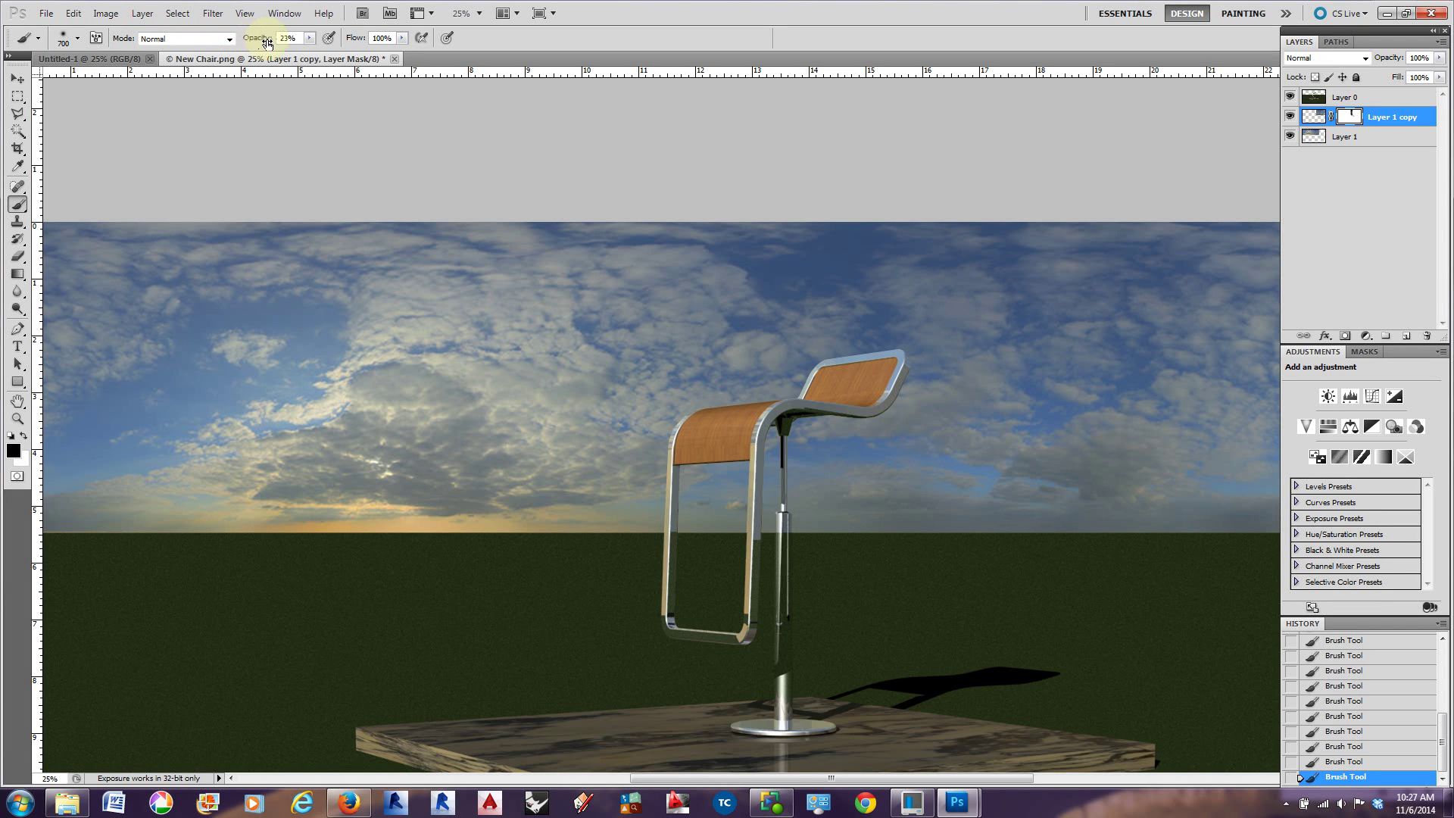
click(64, 40)
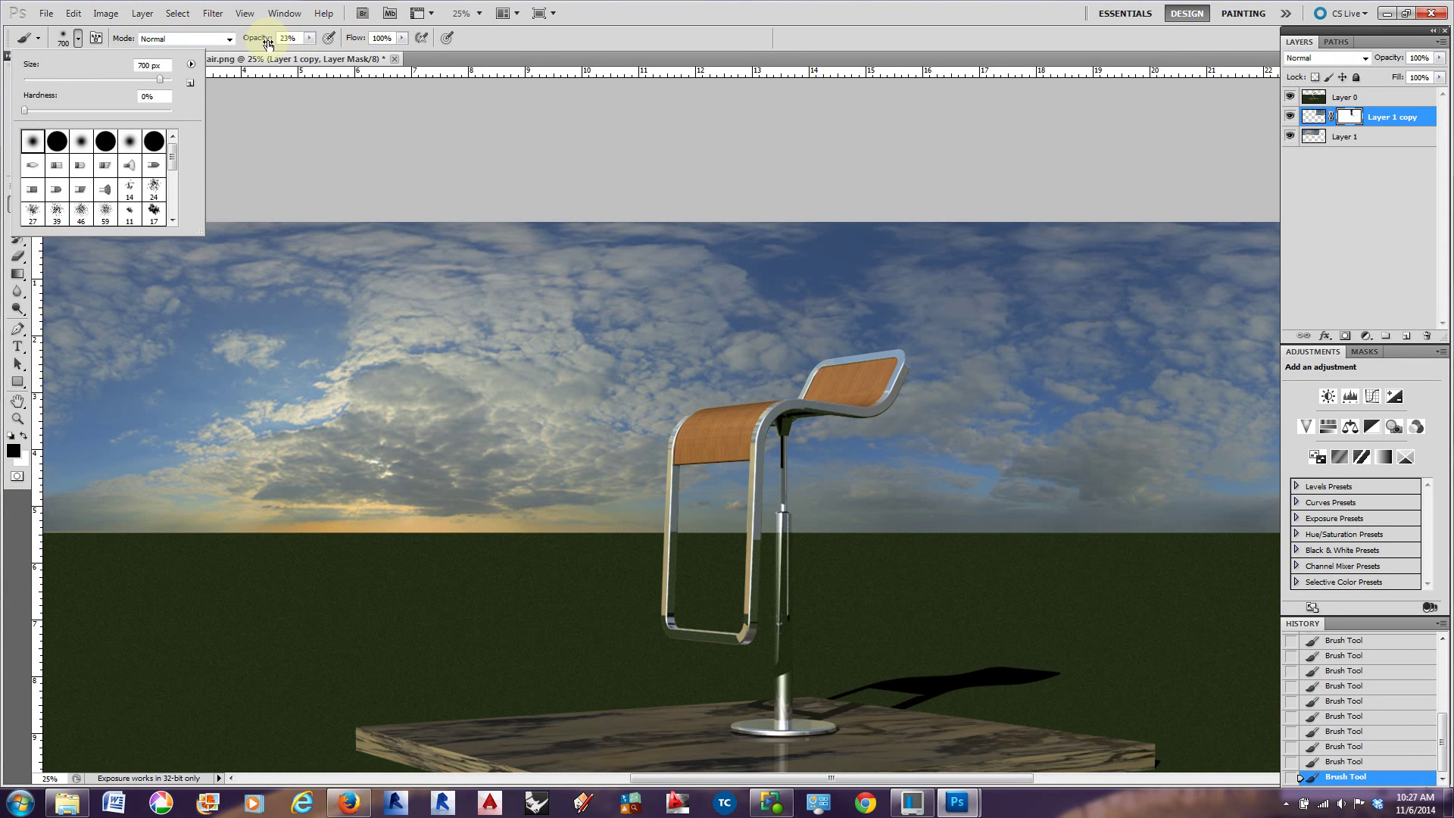
click(629, 155)
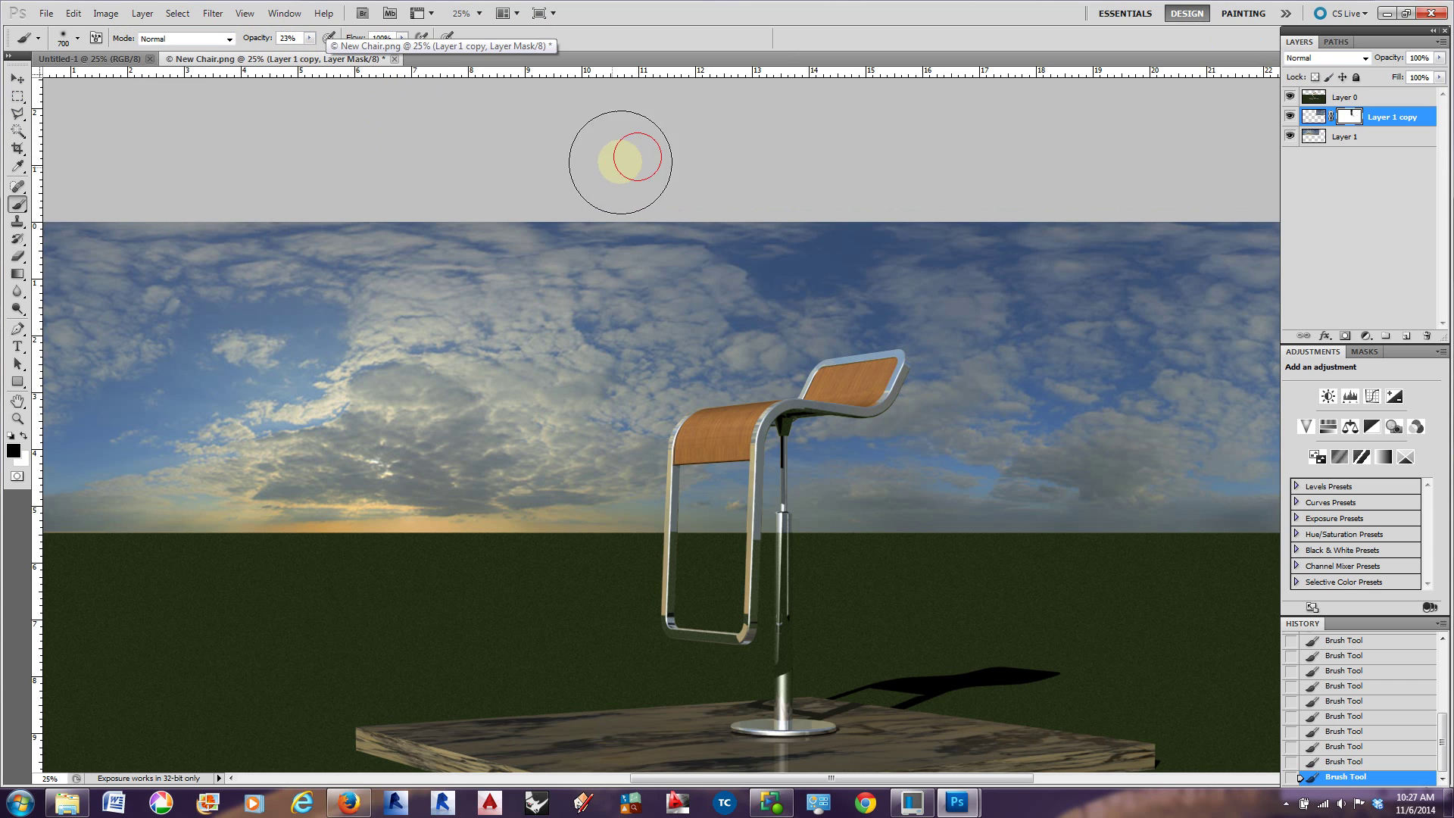
click(16, 78)
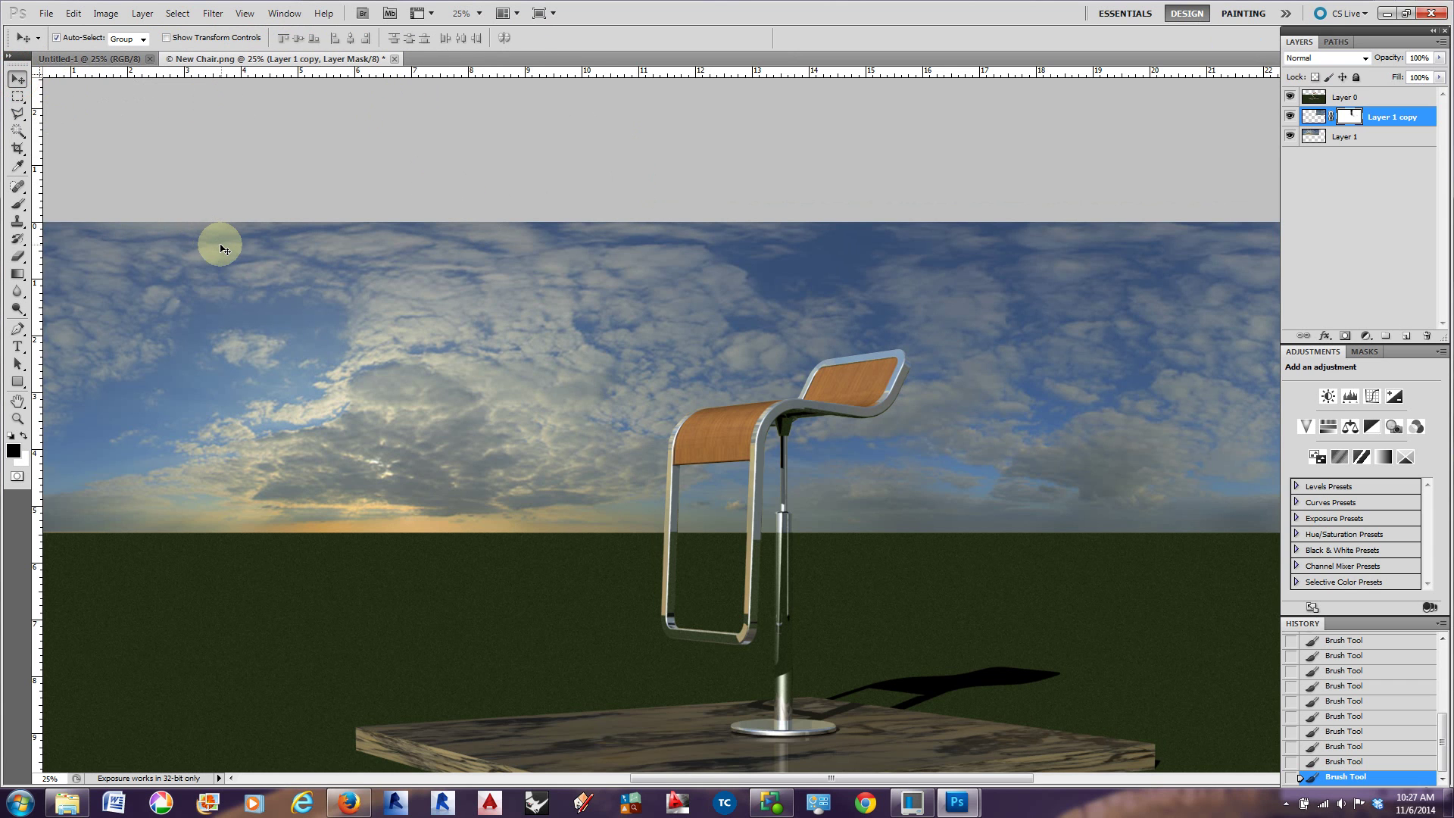
key(ctrl+minus)
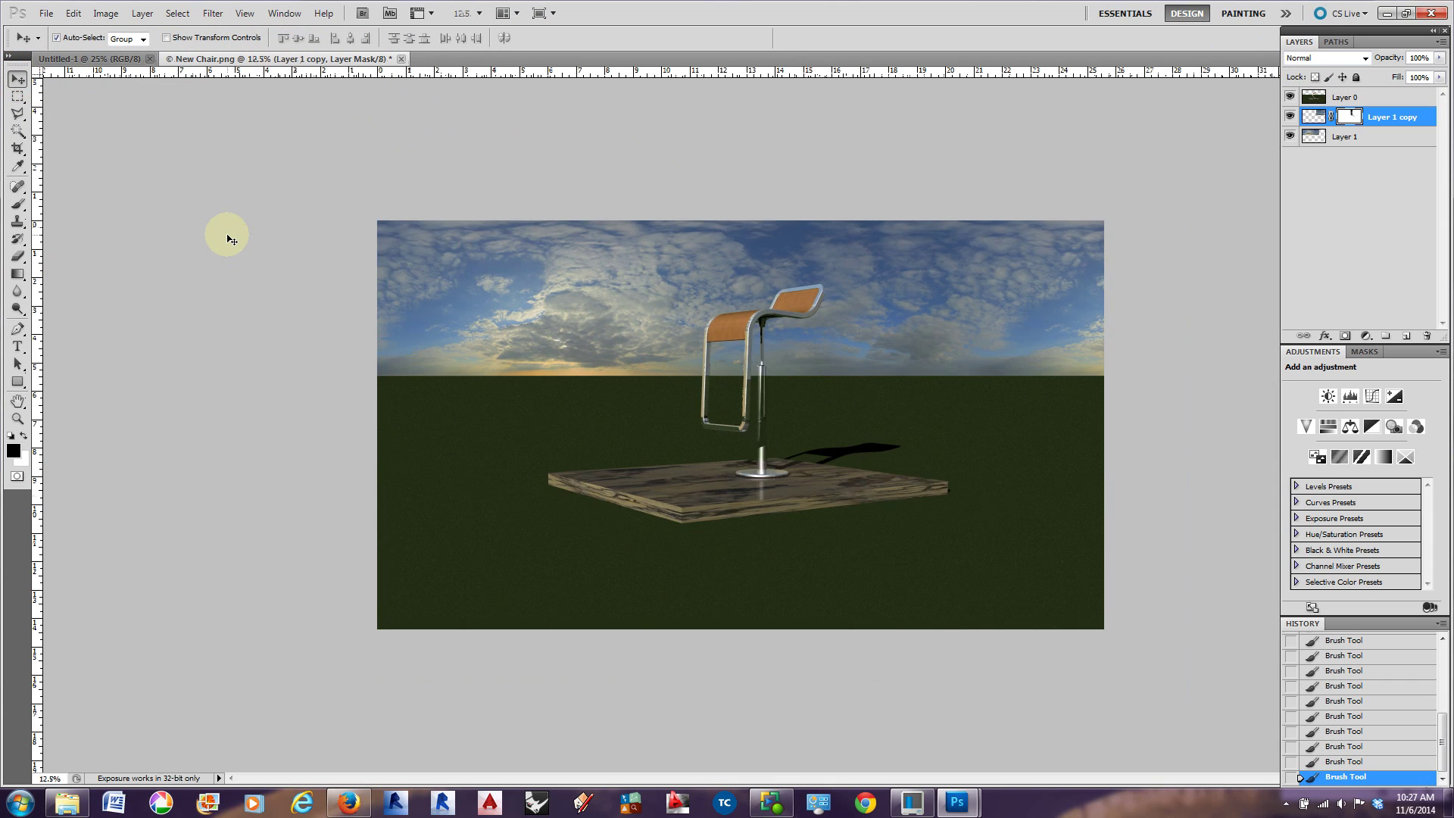
key(ctrl+minus)
key(ctrl+plus)
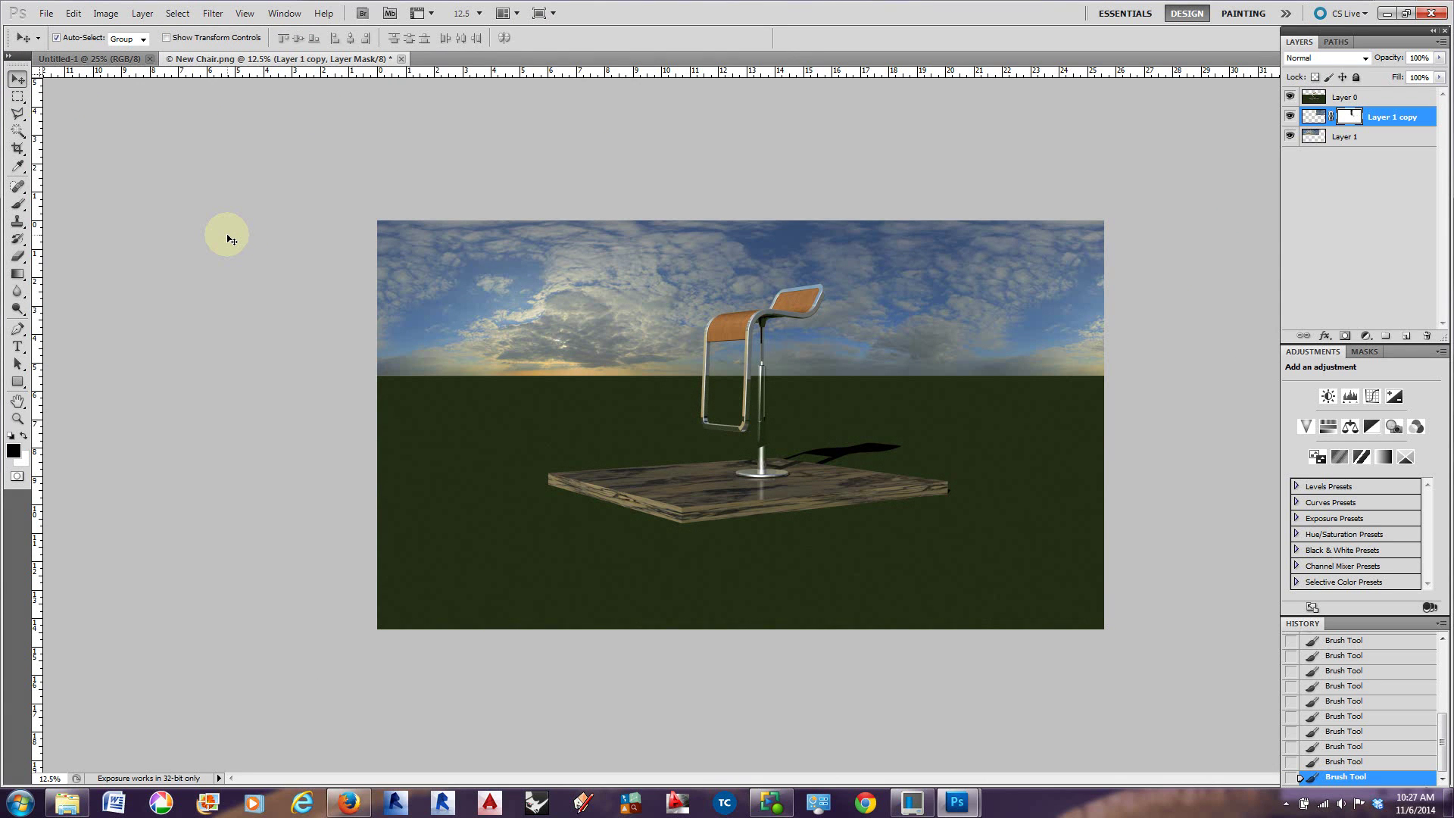
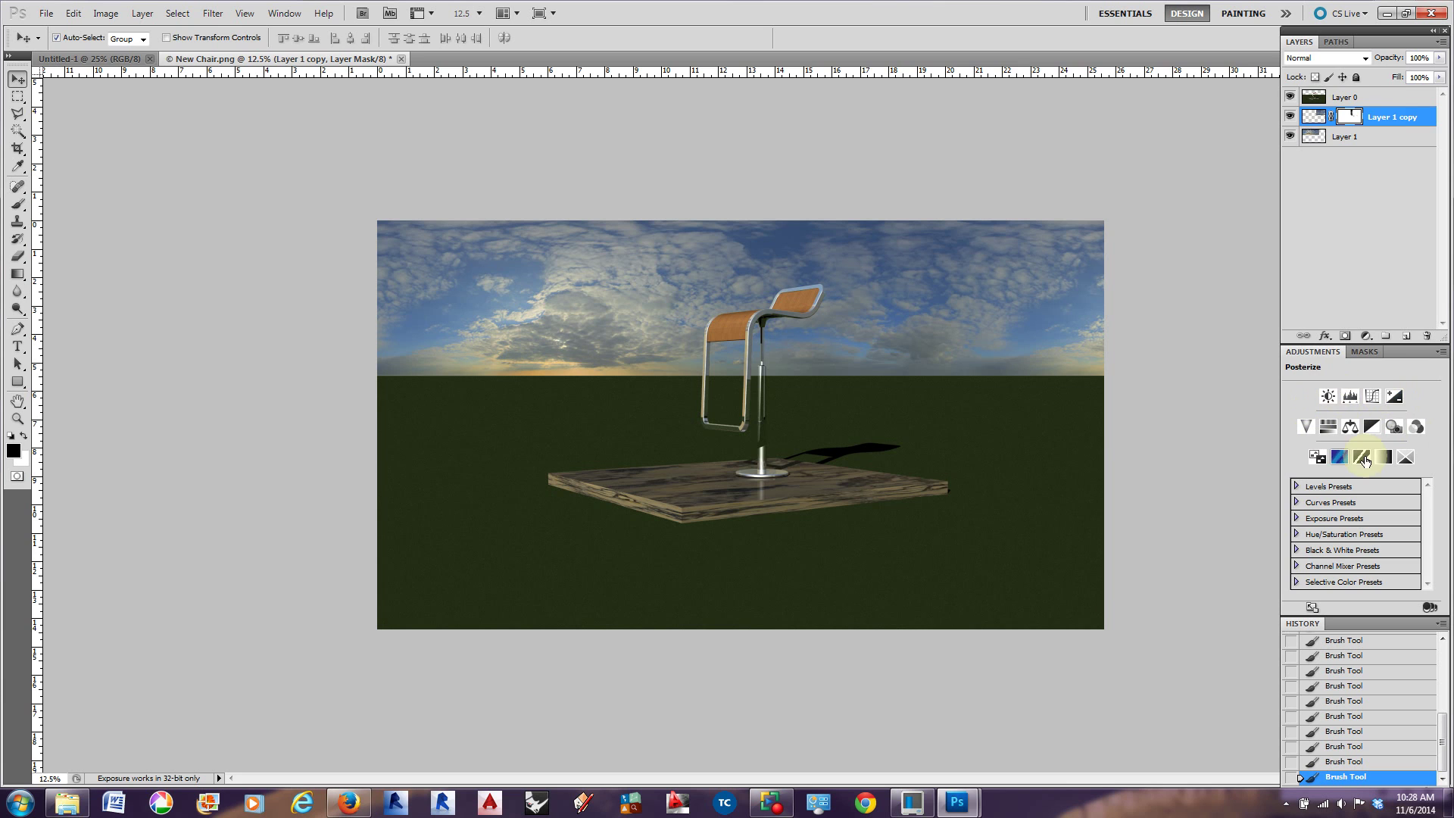
Add a Brightness/Contrast adjustment layer with brightness -40 and contrast -12, and place it directly below Layer 0
click(1327, 395)
drag(1386, 121, 1378, 89)
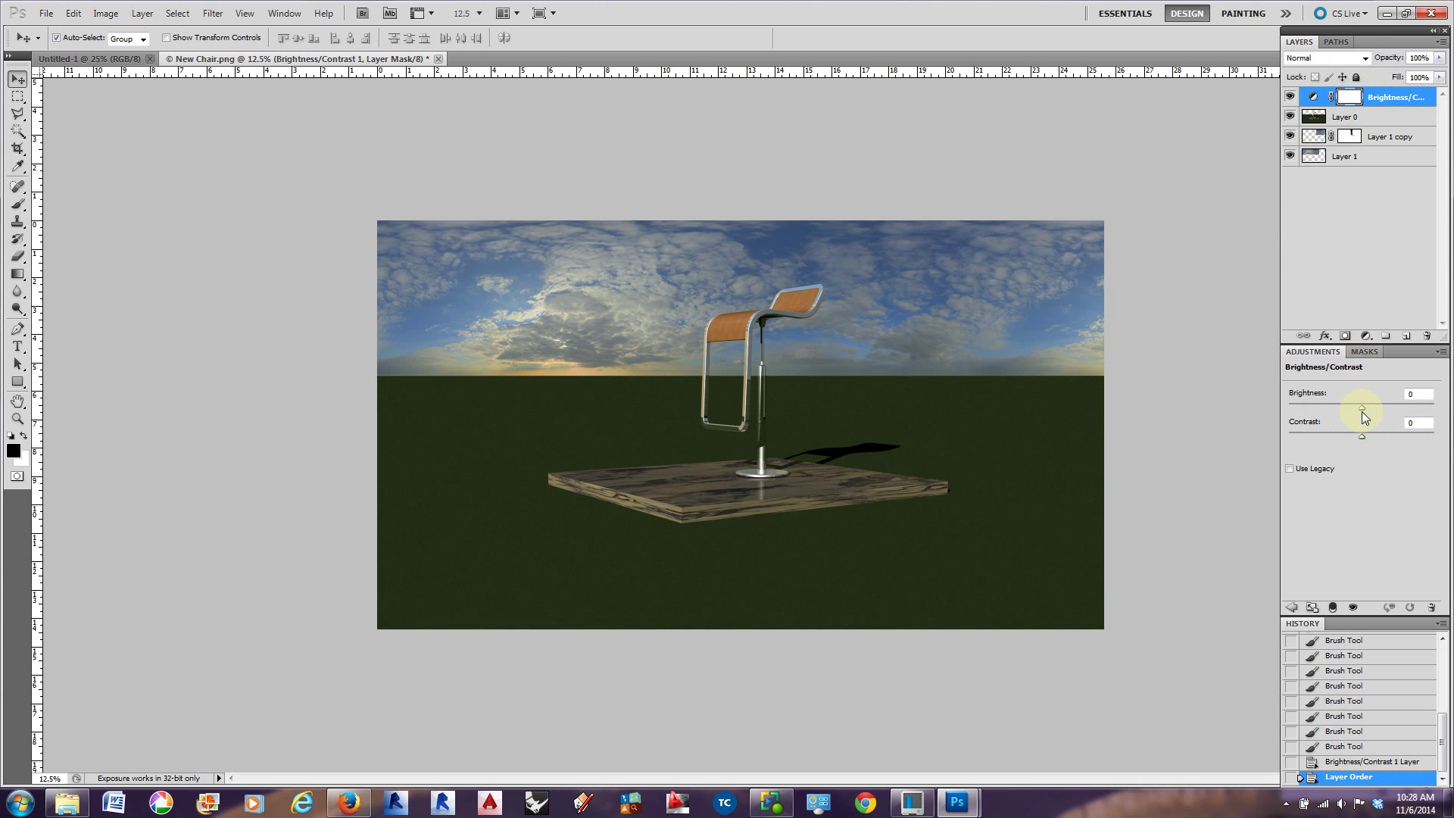
mouse_move(1361, 409)
mouse_down()
mouse_move(1333, 407)
mouse_move(1374, 407)
mouse_move(1358, 409)
mouse_move(1391, 434)
mouse_move(1344, 435)
mouse_move(1355, 409)
mouse_move(1343, 409)
mouse_up()
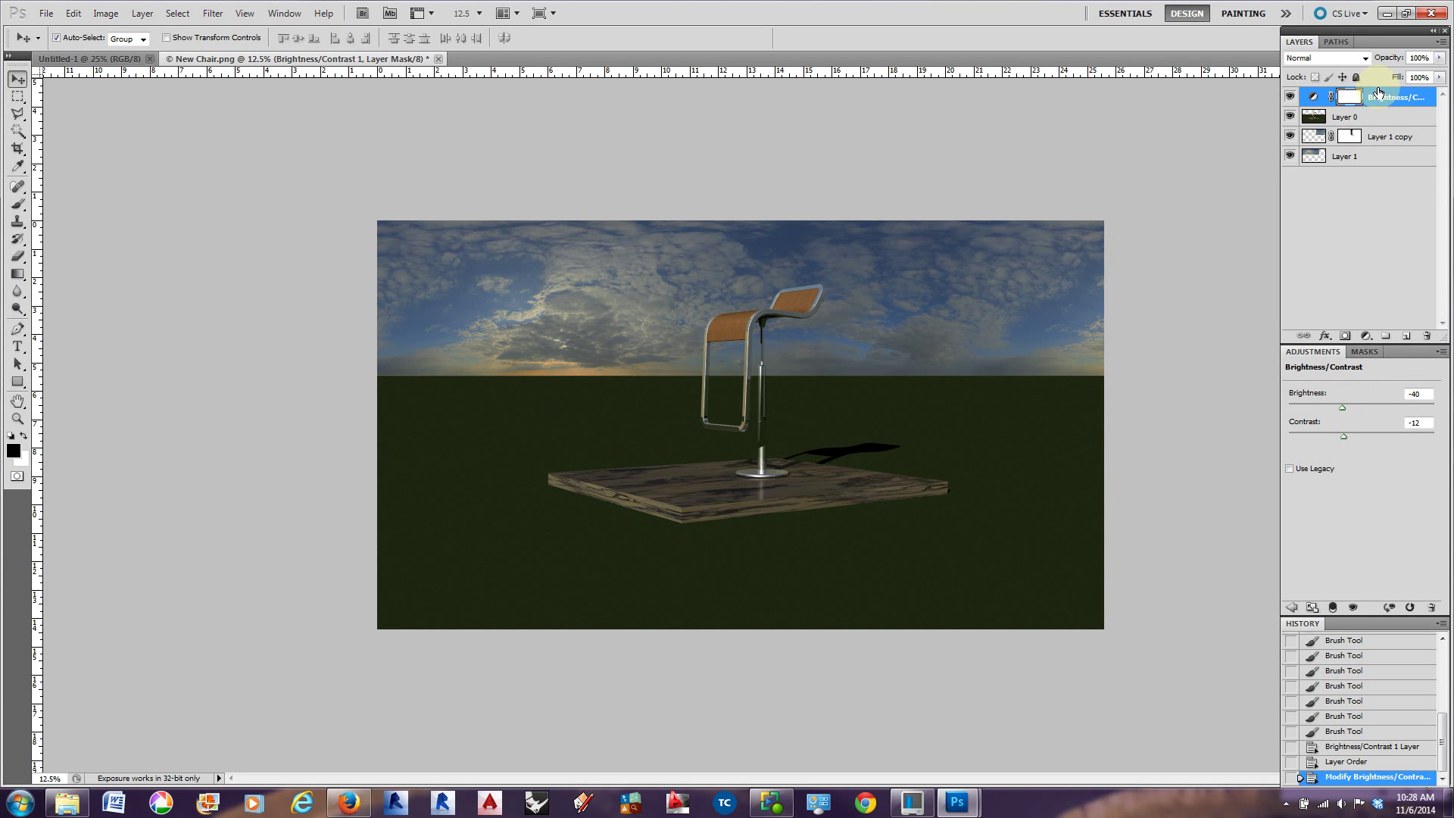
drag(1377, 102, 1375, 123)
Merge the Layer 1 copy and Layer 1 sky layers into one layer and check it by toggling its visibility
click(1386, 136)
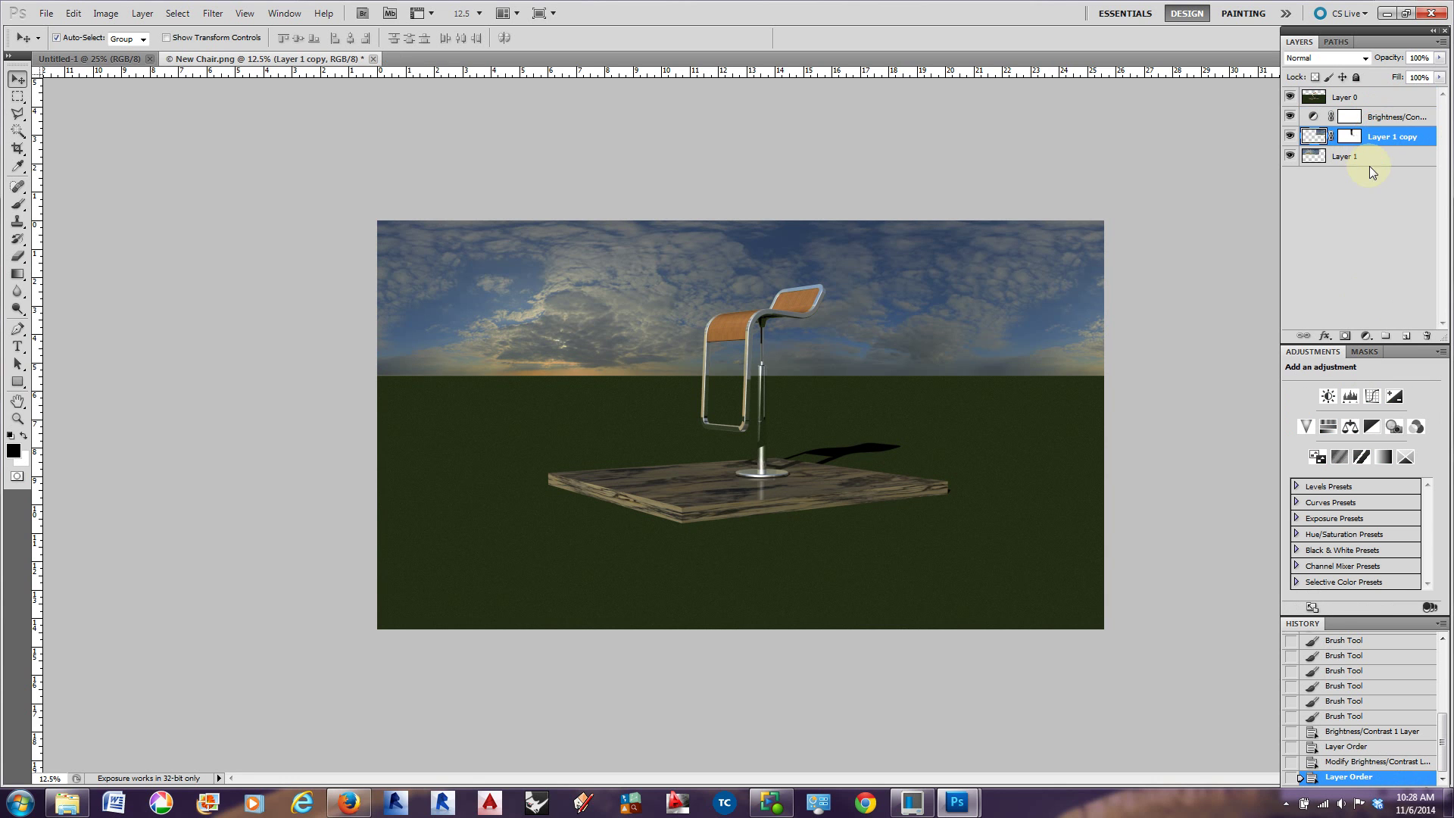
shift+click(1355, 159)
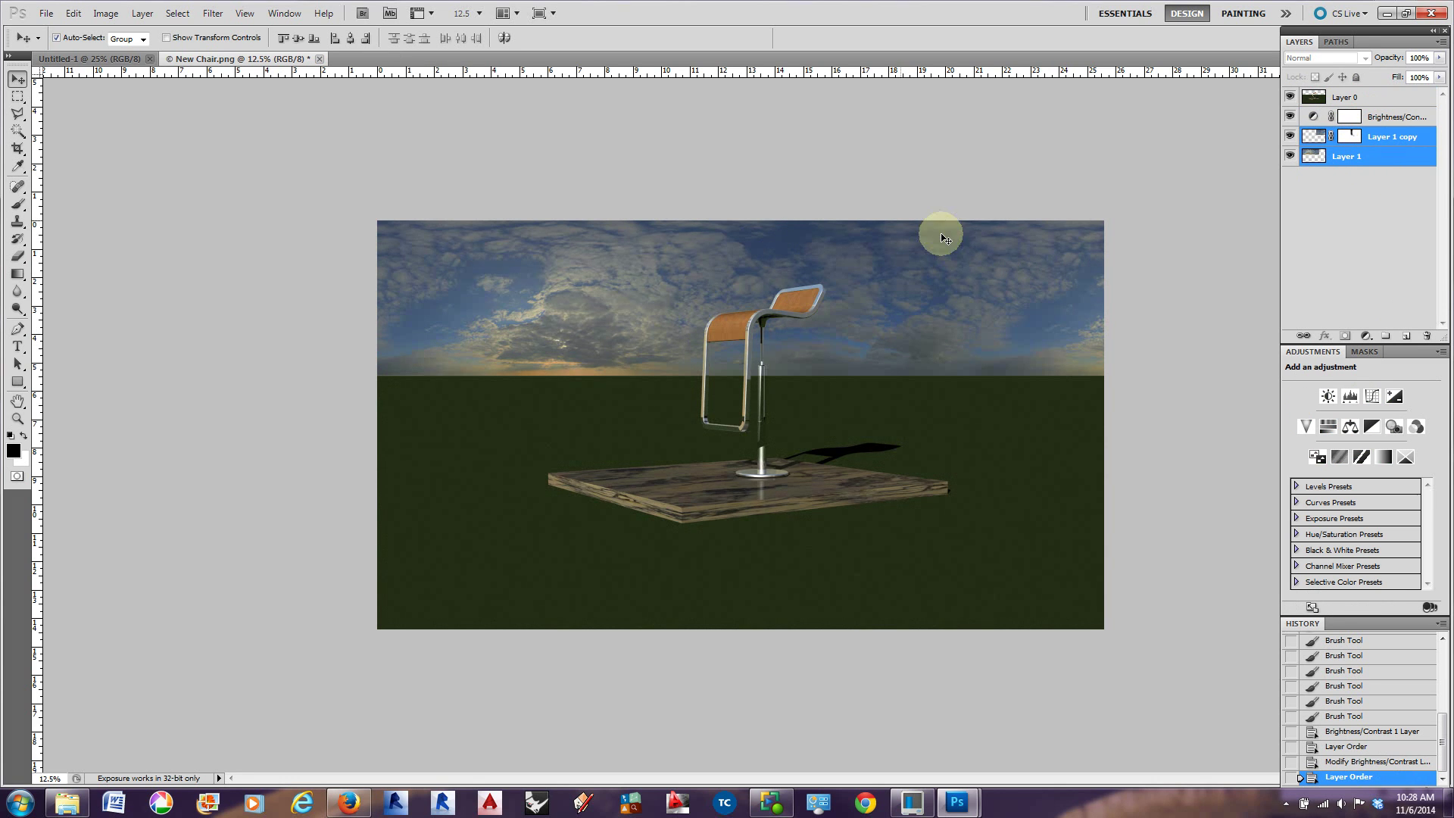
right_click(1375, 155)
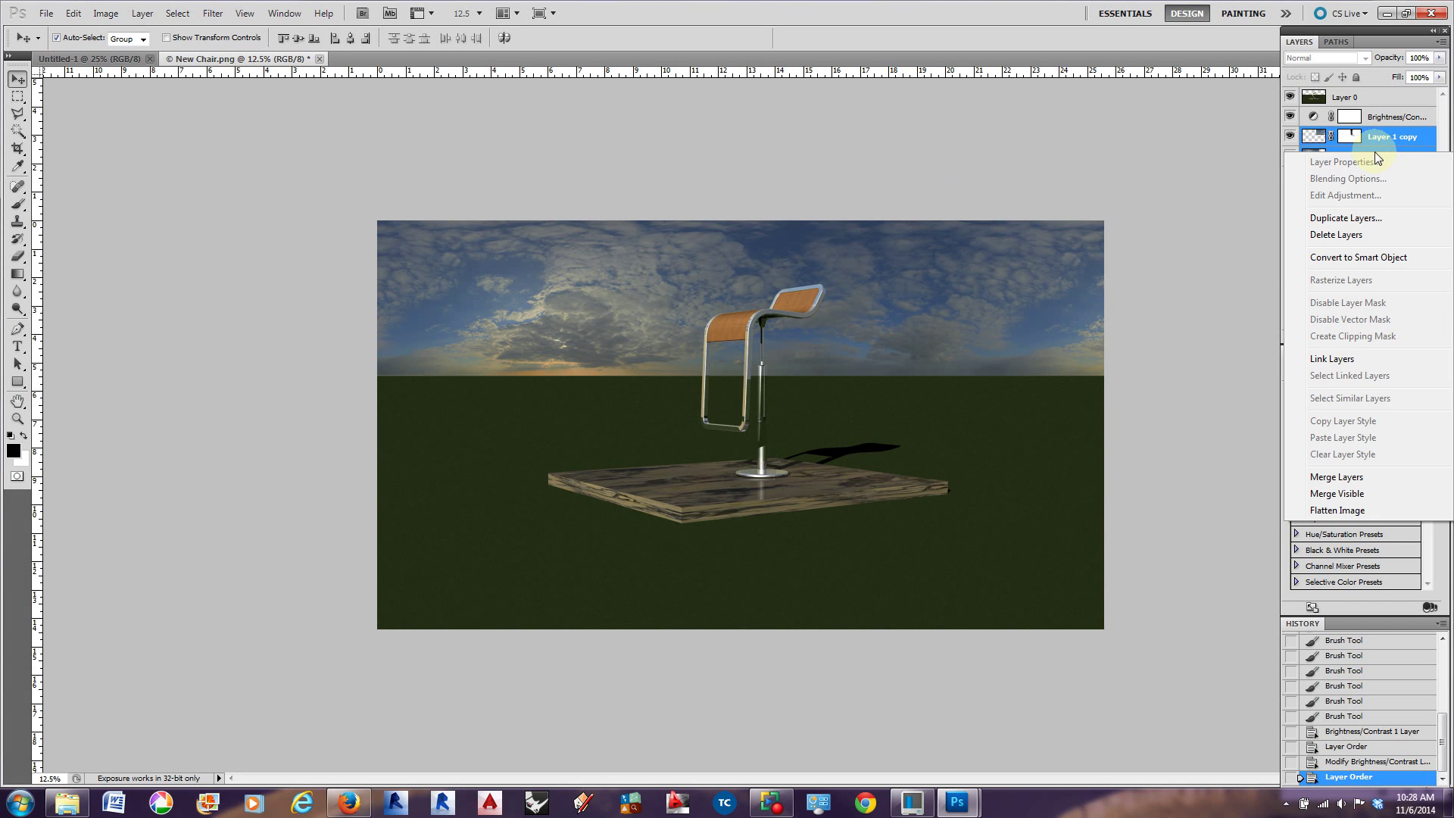
click(1336, 477)
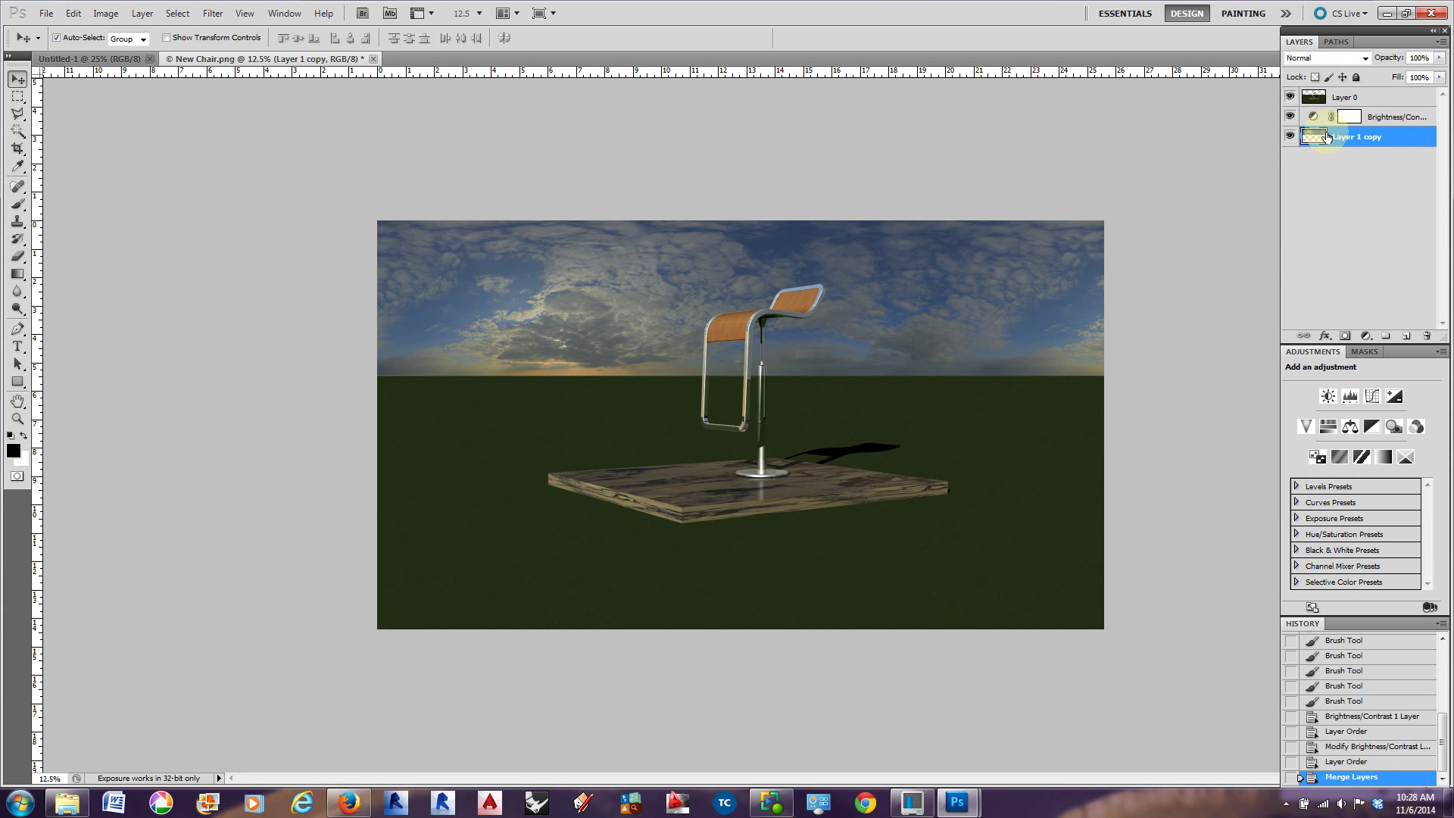
click(1290, 137)
click(1289, 137)
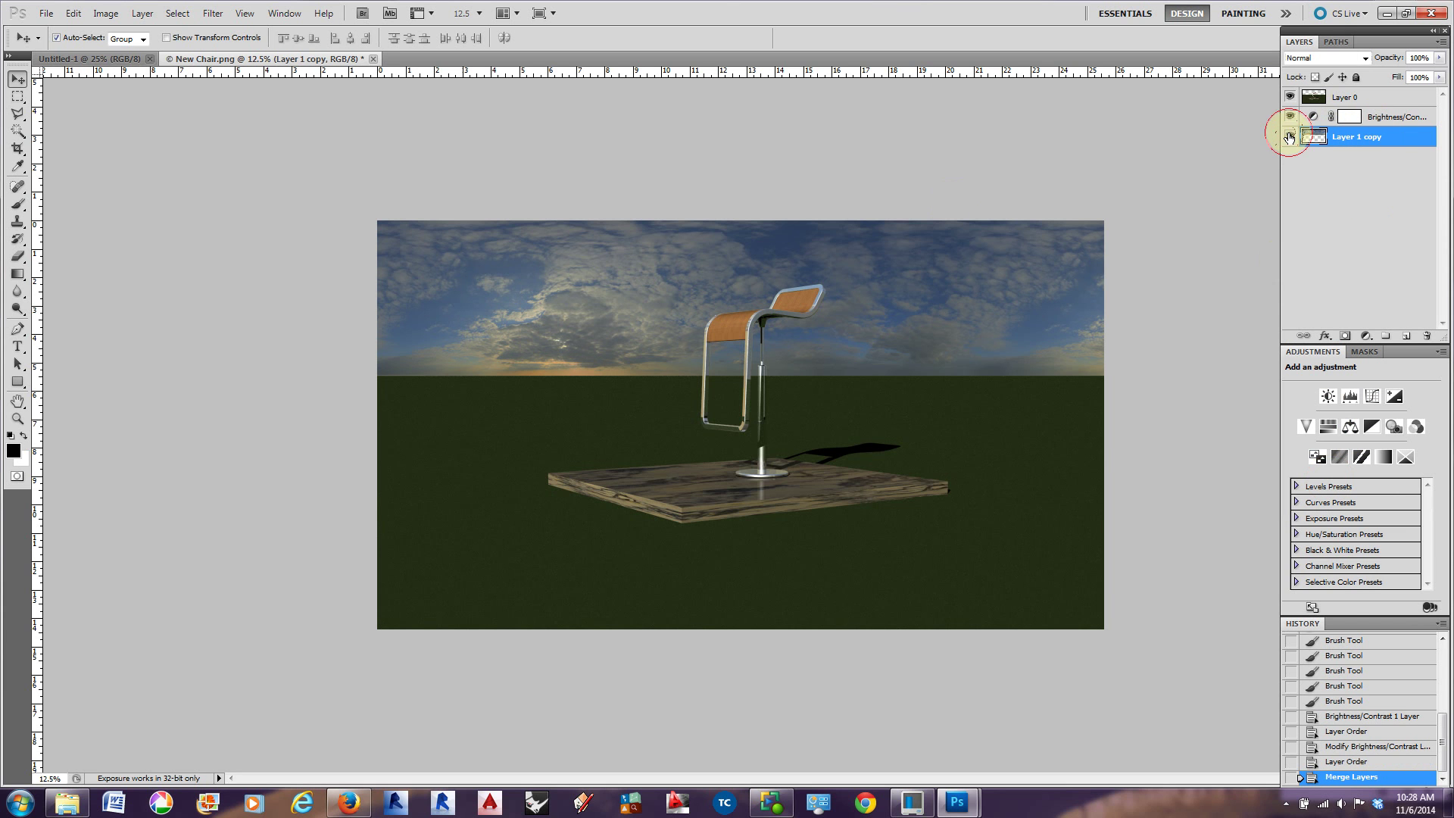
Clip the Brightness/Contrast adjustment layer to the merged sky layer with a clipping mask
click(1386, 116)
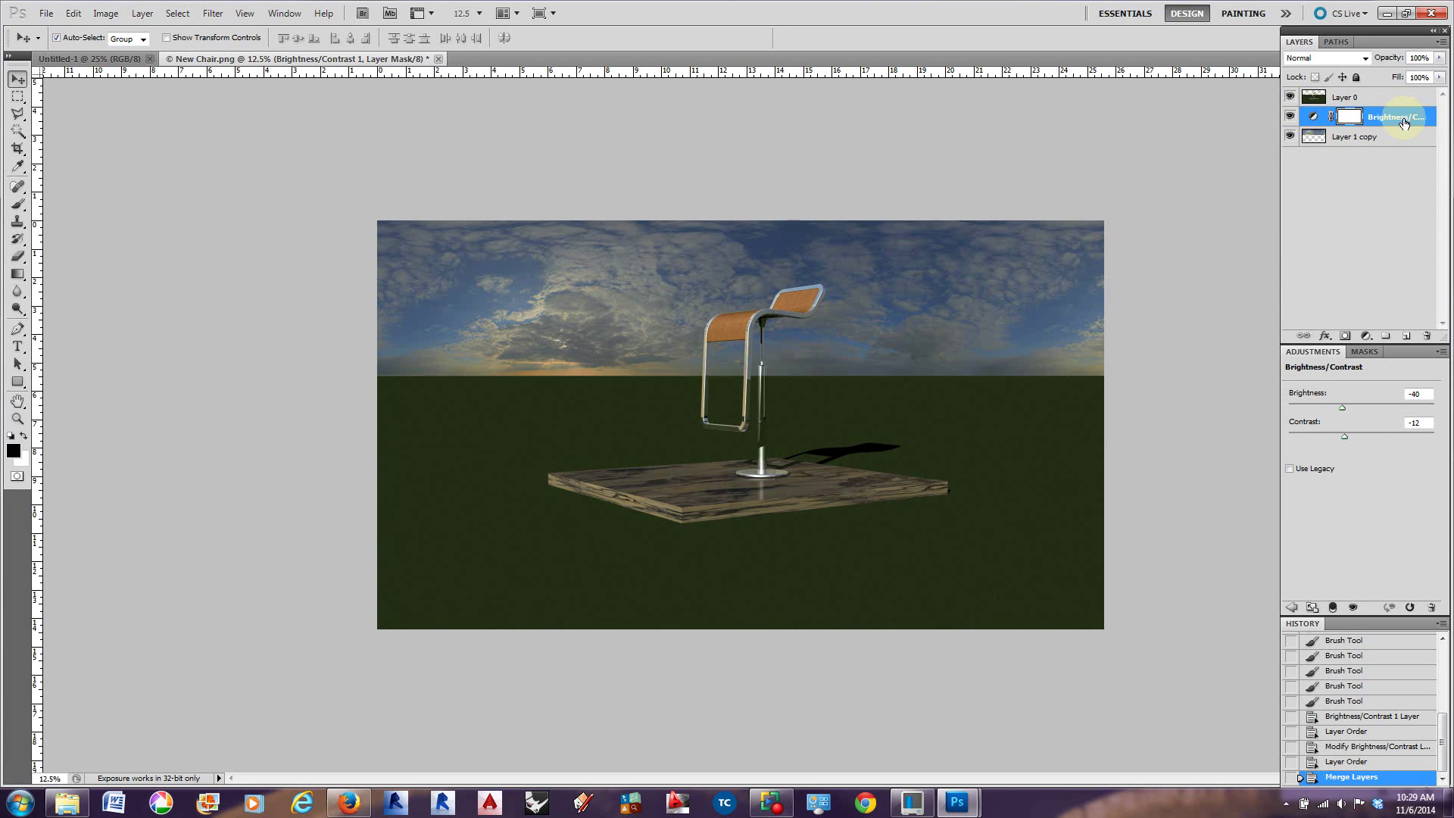
right_click(1383, 118)
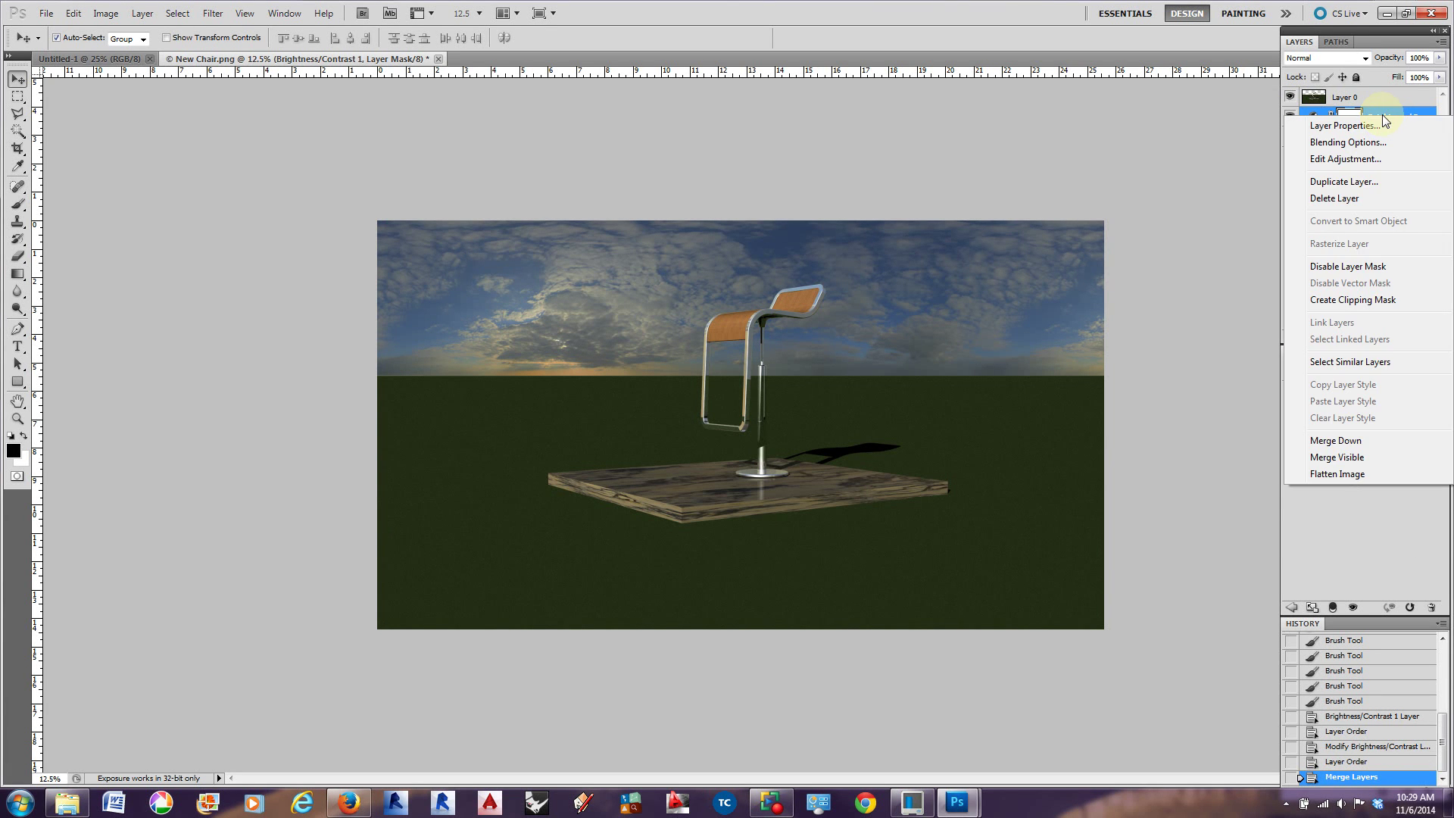
click(1333, 303)
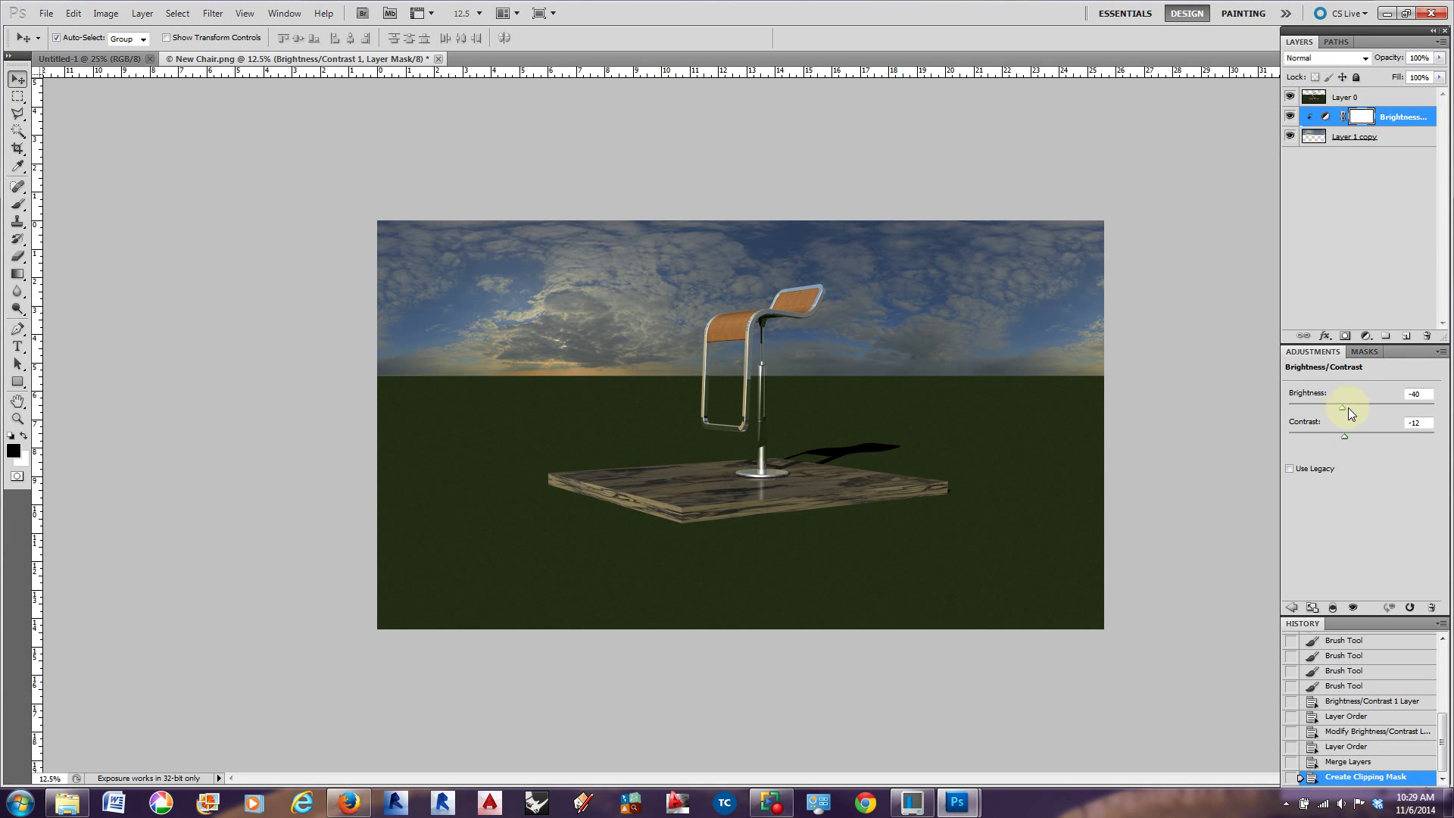
Set the sky's Brightness/Contrast adjustment to brightness -87 and contrast 75
drag(1342, 408, 1414, 435)
drag(1318, 407, 1320, 406)
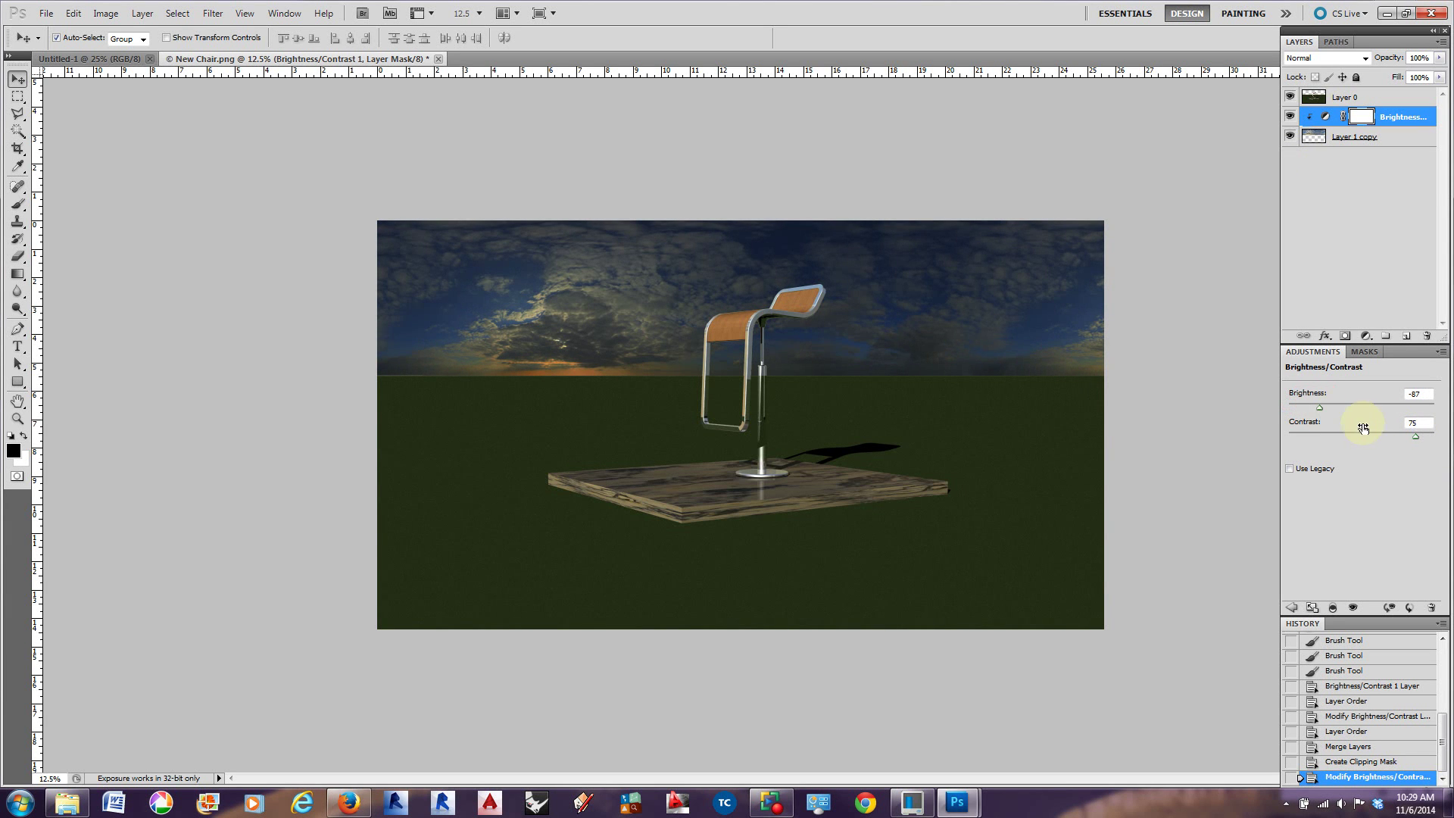
drag(1417, 436, 1414, 438)
Add a Levels adjustment layer and place it above Layer 0 at the top of the layer stack
click(1292, 609)
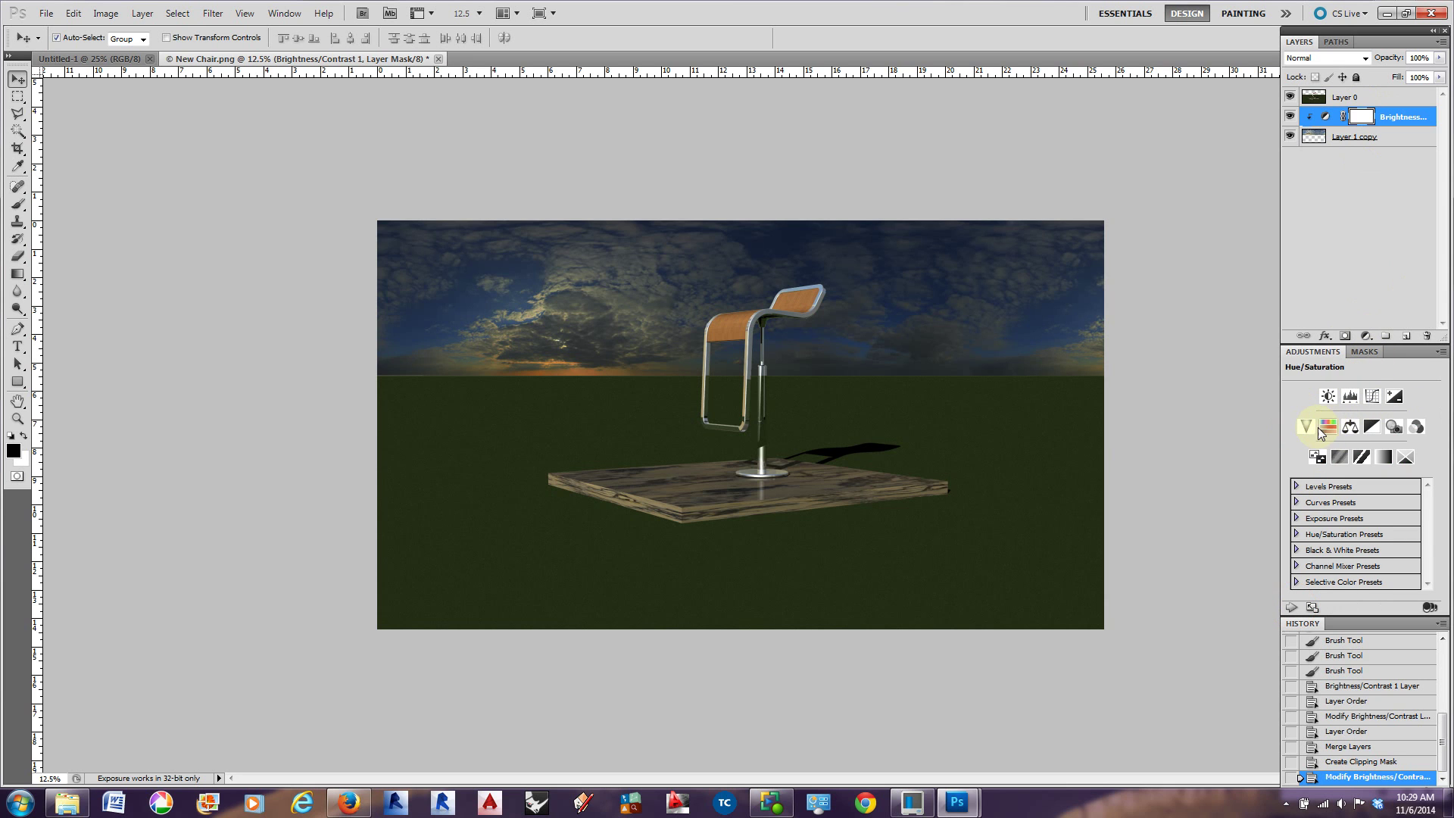
click(1350, 398)
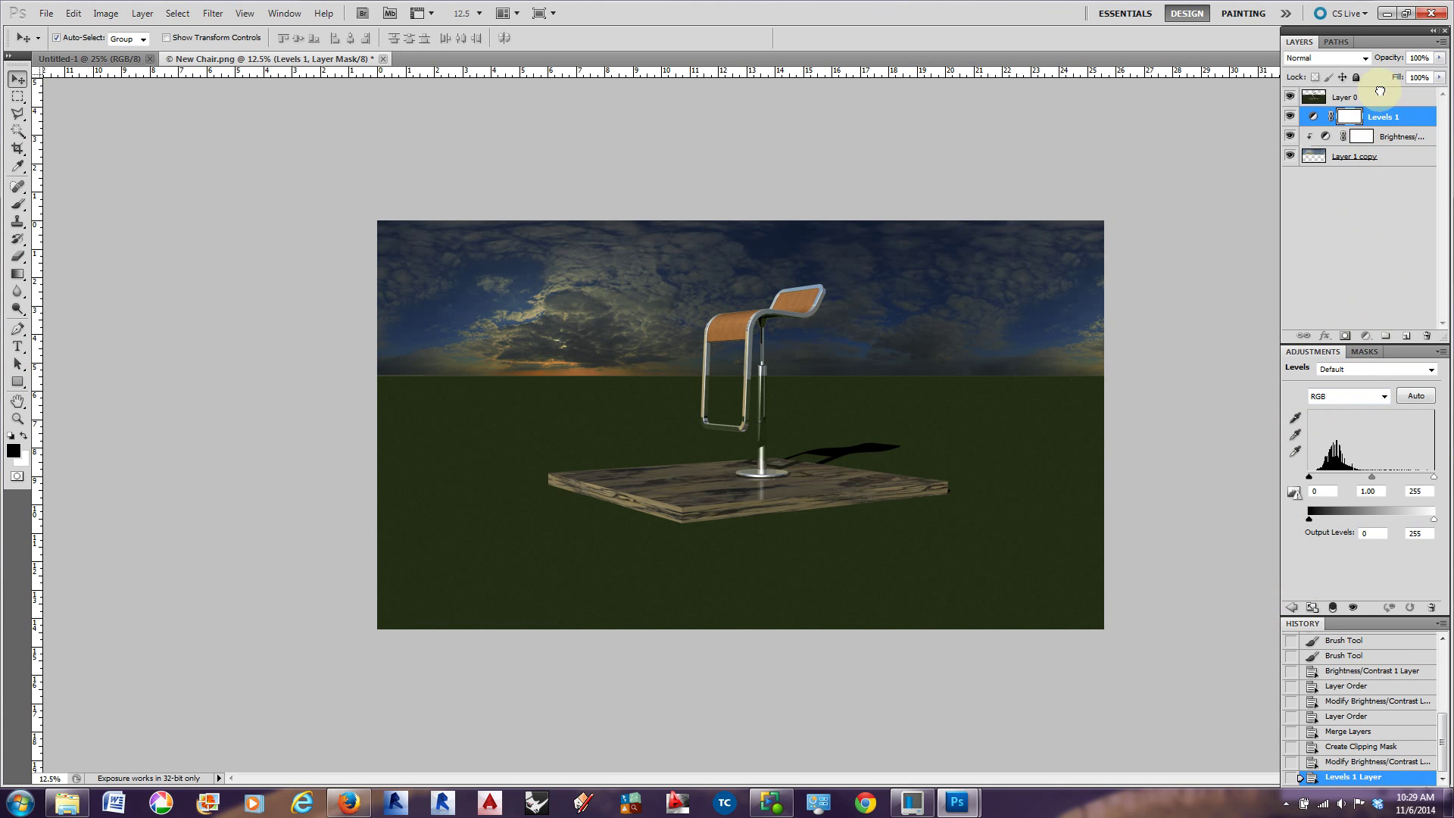
drag(1380, 91, 1380, 91)
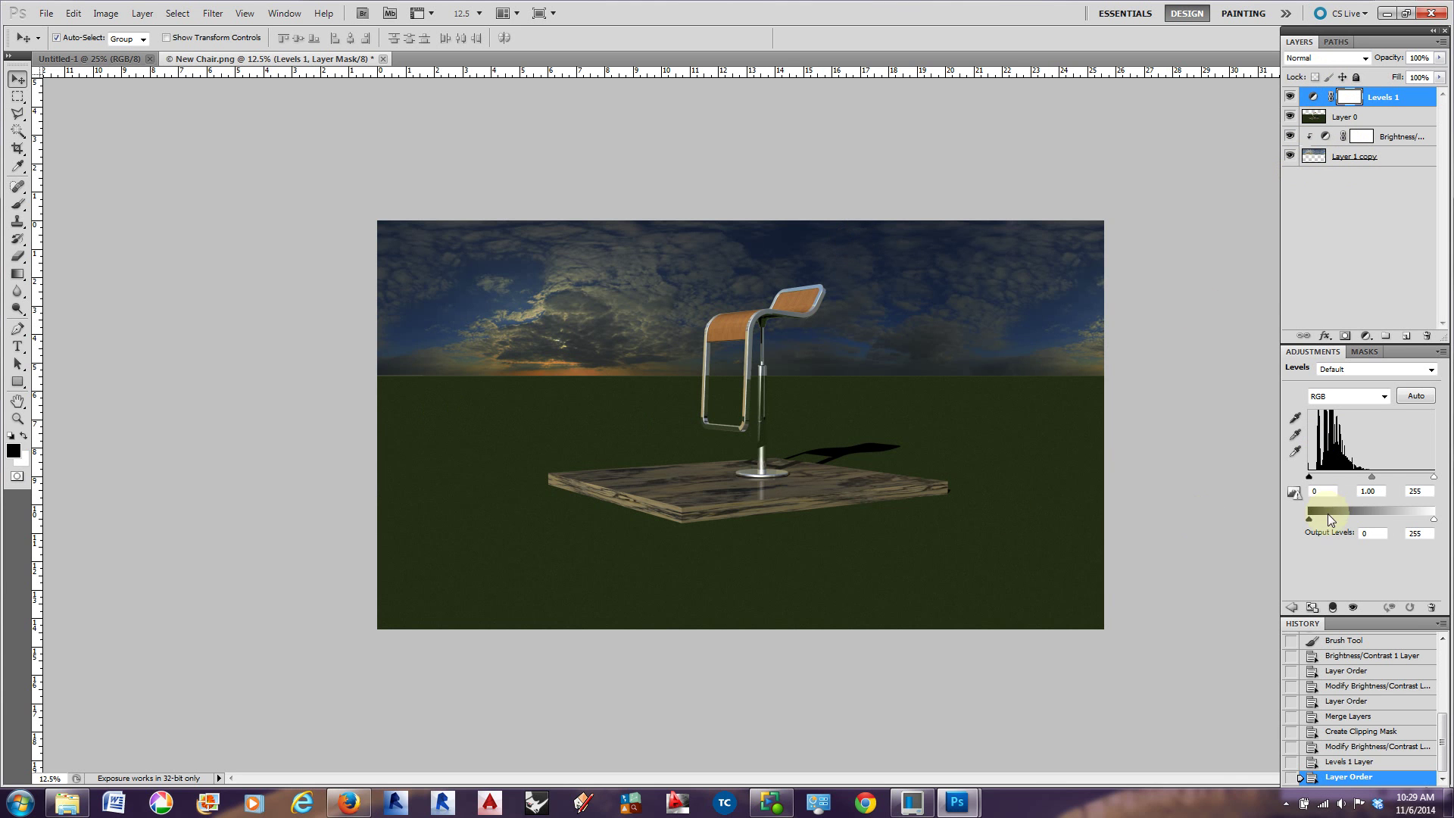
Brighten the whole image with the Levels adjustment, setting the midtone input to 1.24 and the white input to 182
drag(1310, 474, 1391, 481)
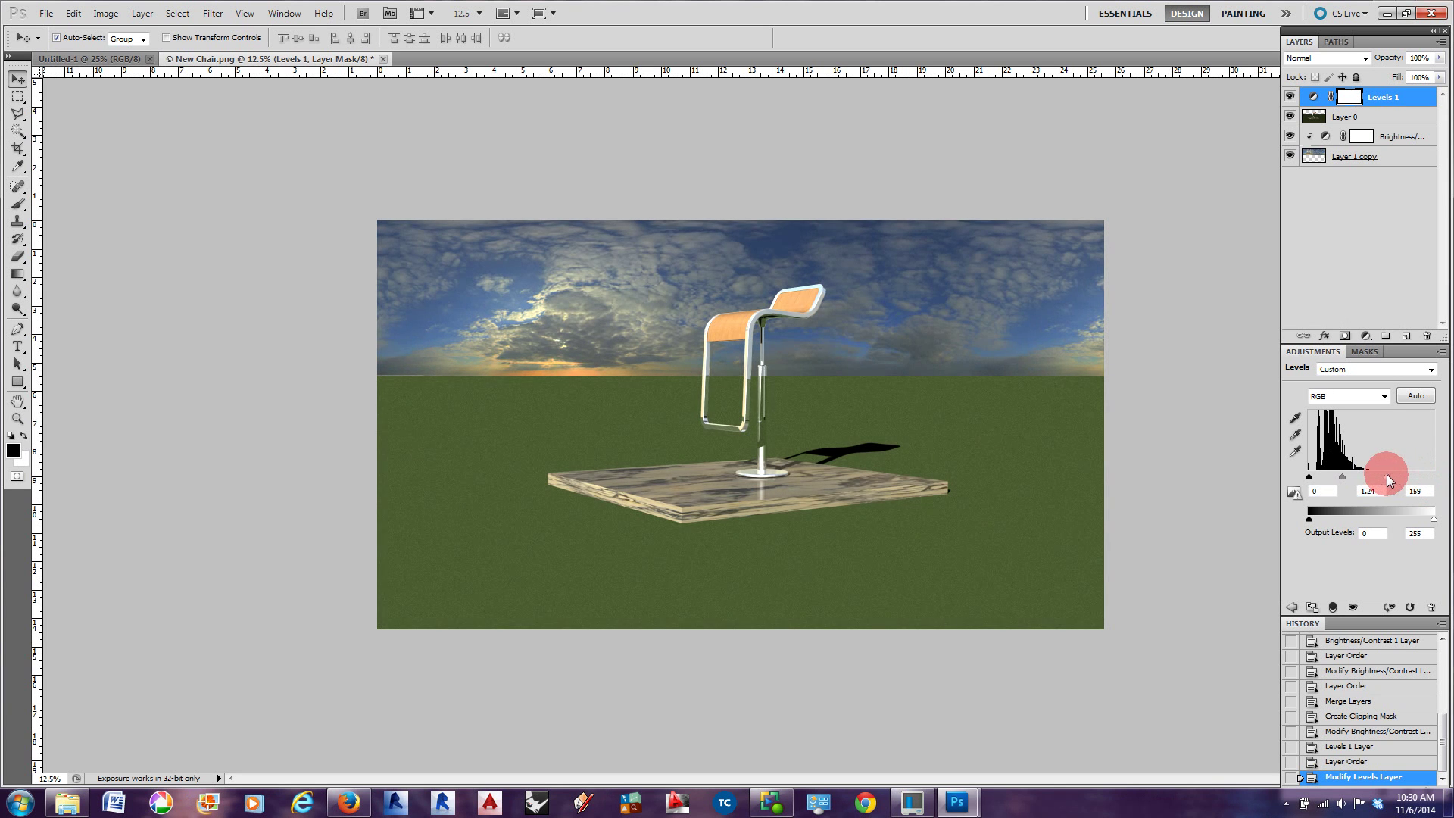
mouse_move(1308, 519)
mouse_down()
mouse_move(1354, 521)
mouse_move(1304, 520)
mouse_up()
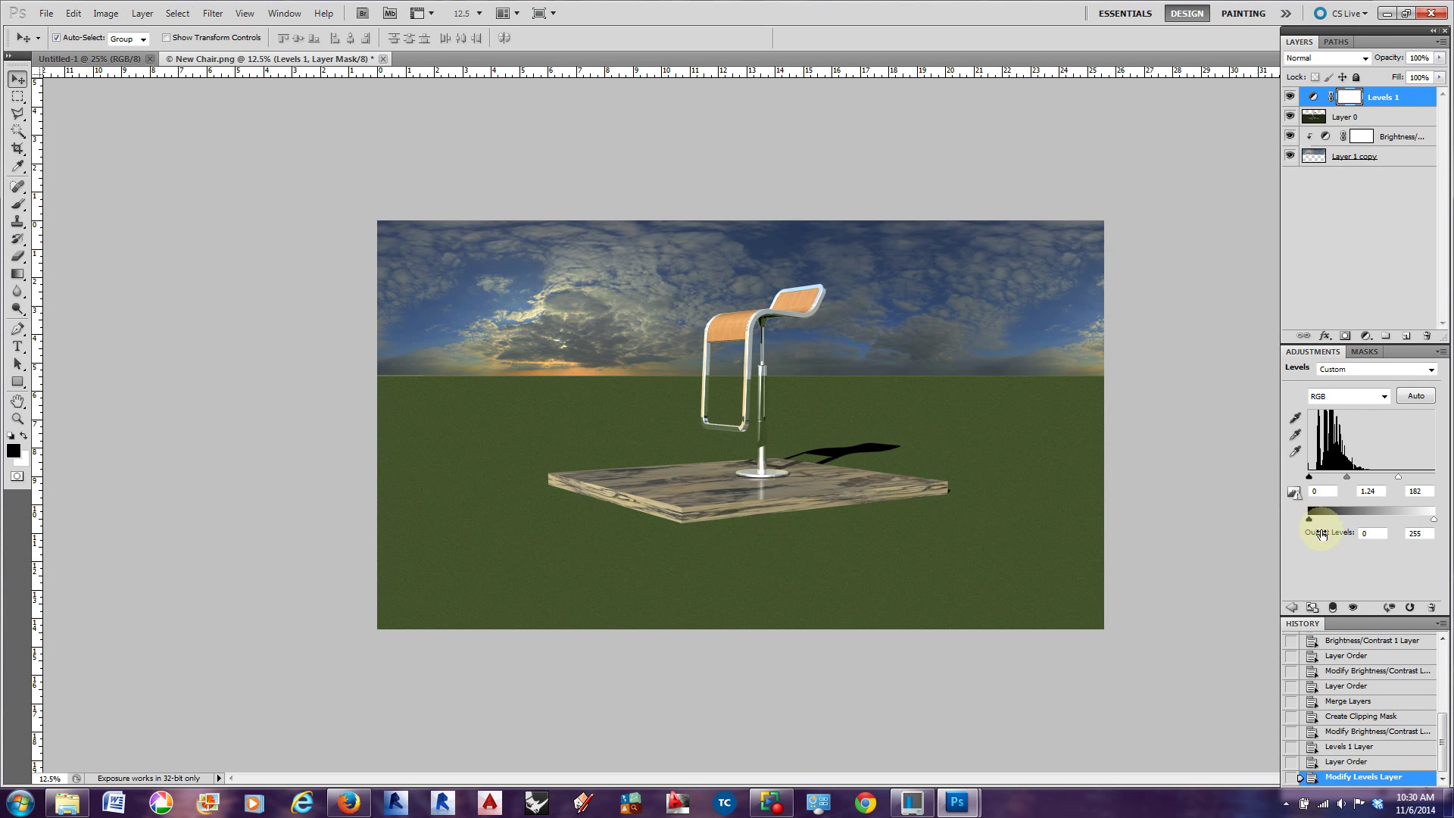
mouse_move(1308, 519)
mouse_down()
mouse_move(1348, 521)
mouse_move(1296, 521)
mouse_up()
mouse_move(1434, 521)
mouse_down()
mouse_move(1343, 520)
mouse_move(1401, 511)
mouse_move(1450, 530)
mouse_up()
Try the Darken blend mode on the Levels 1 layer and return it to Normal
click(1360, 59)
click(1331, 107)
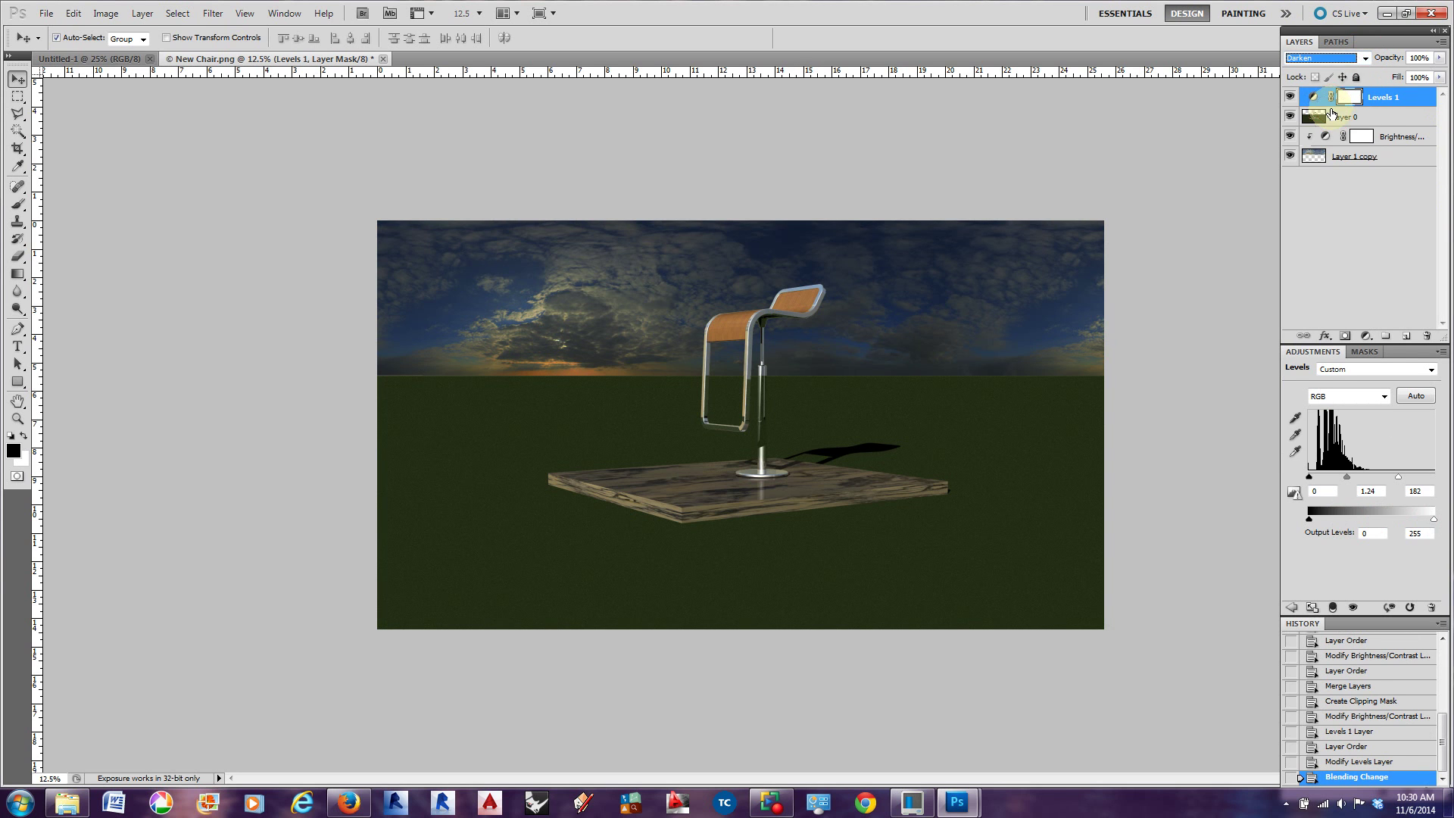
click(1365, 57)
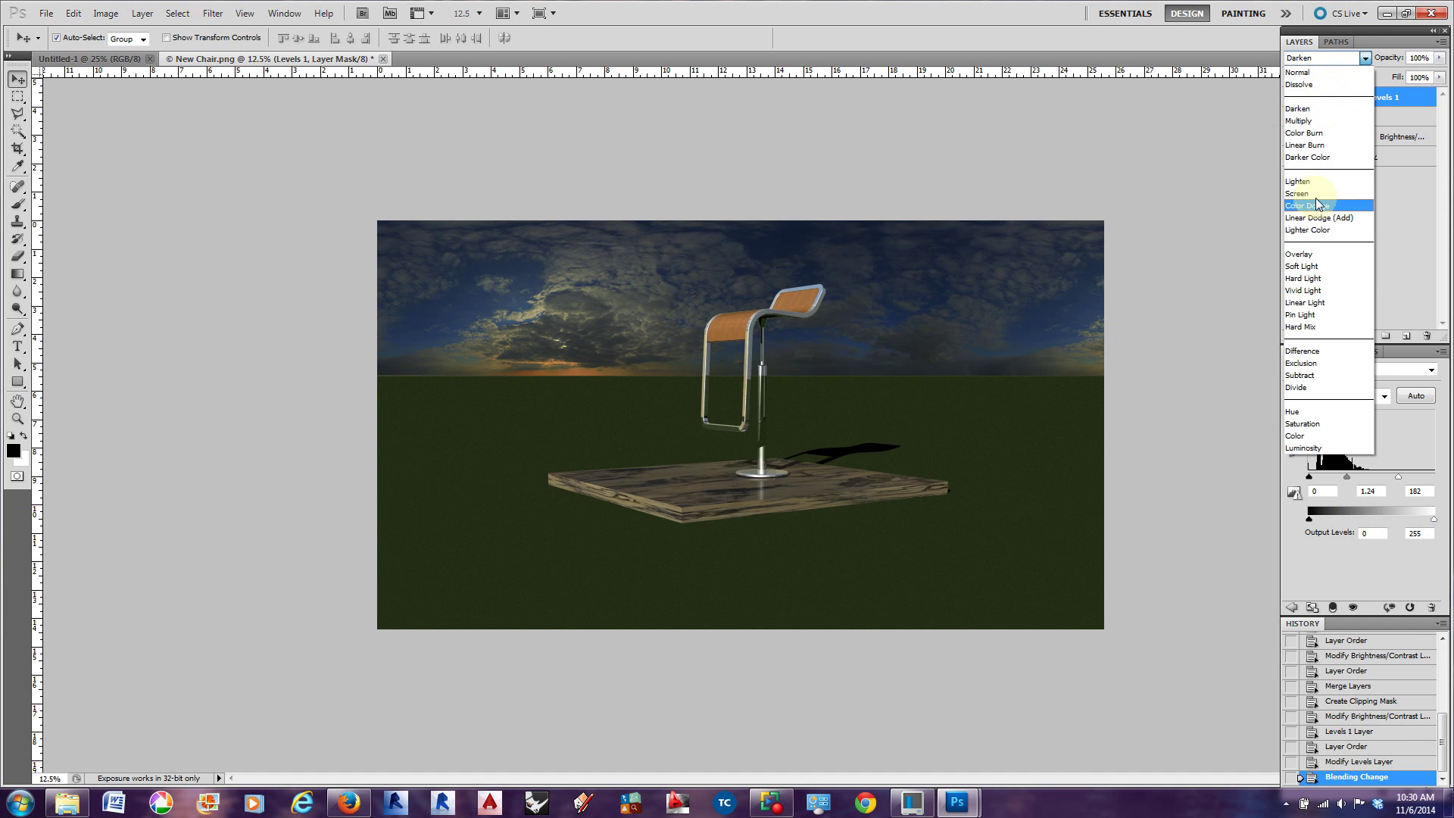
click(1327, 72)
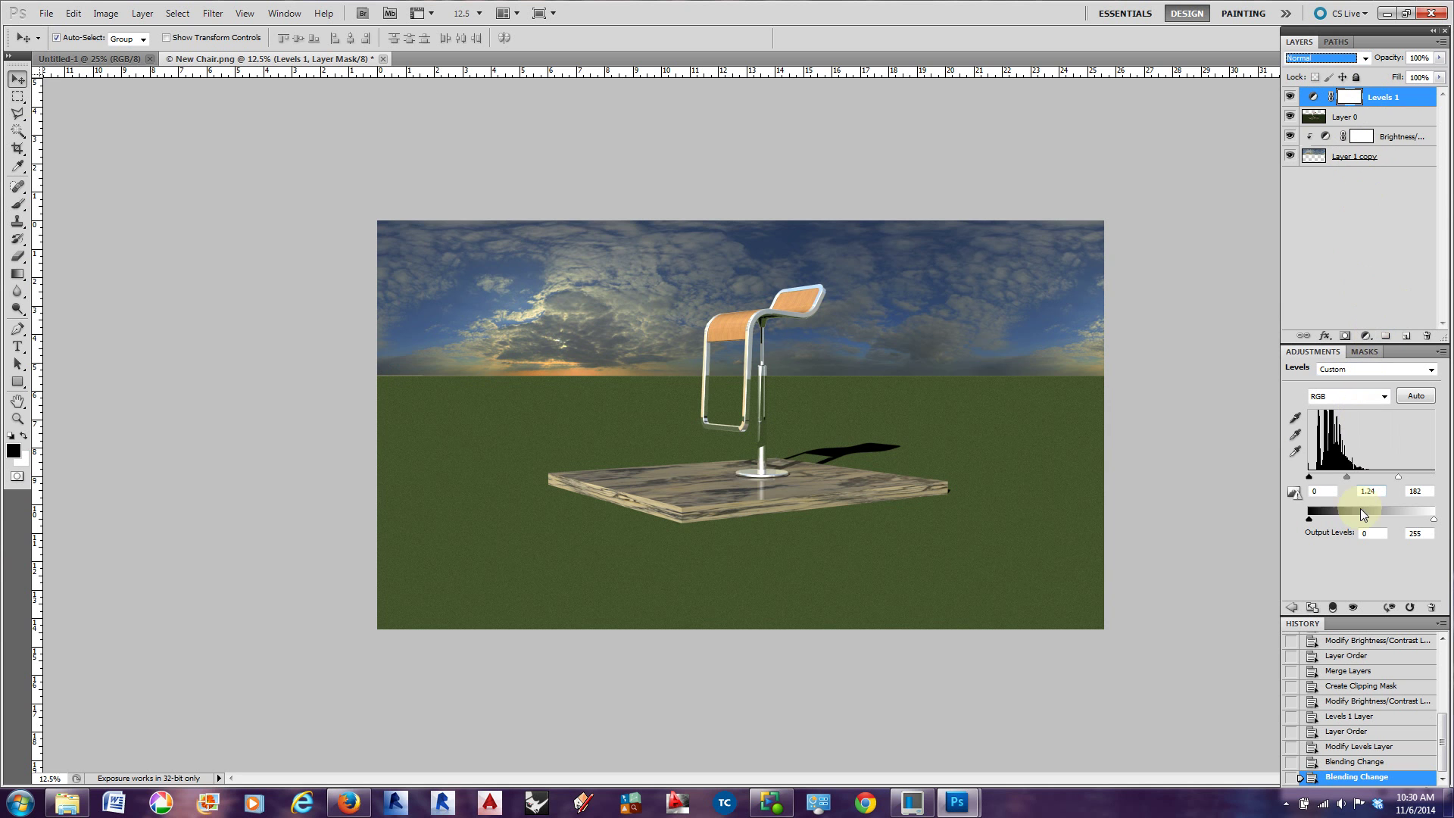
Set the Levels adjustment's black input to 17 and its midtone input to 1.13
drag(1311, 476, 1355, 479)
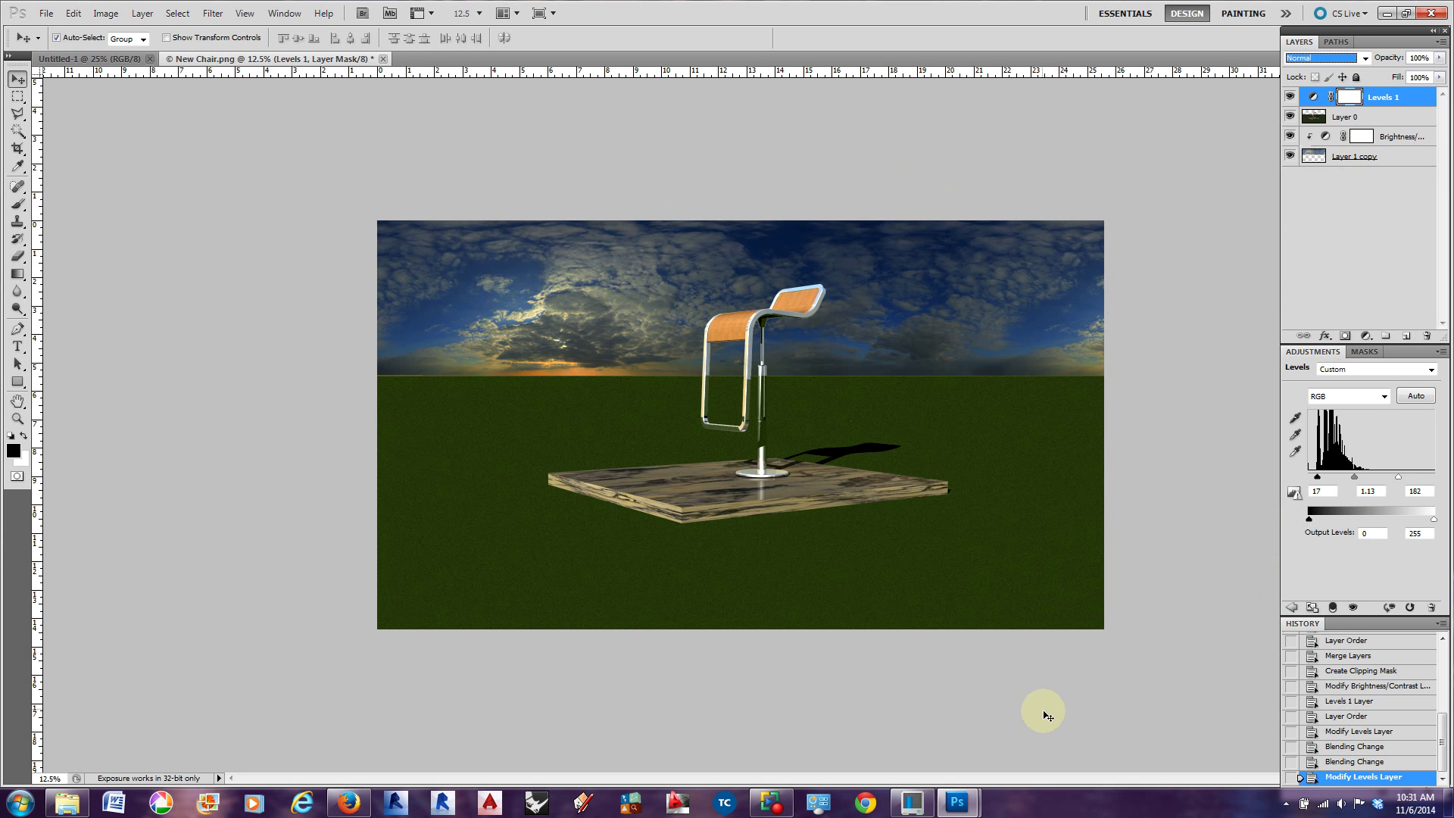
click(1292, 607)
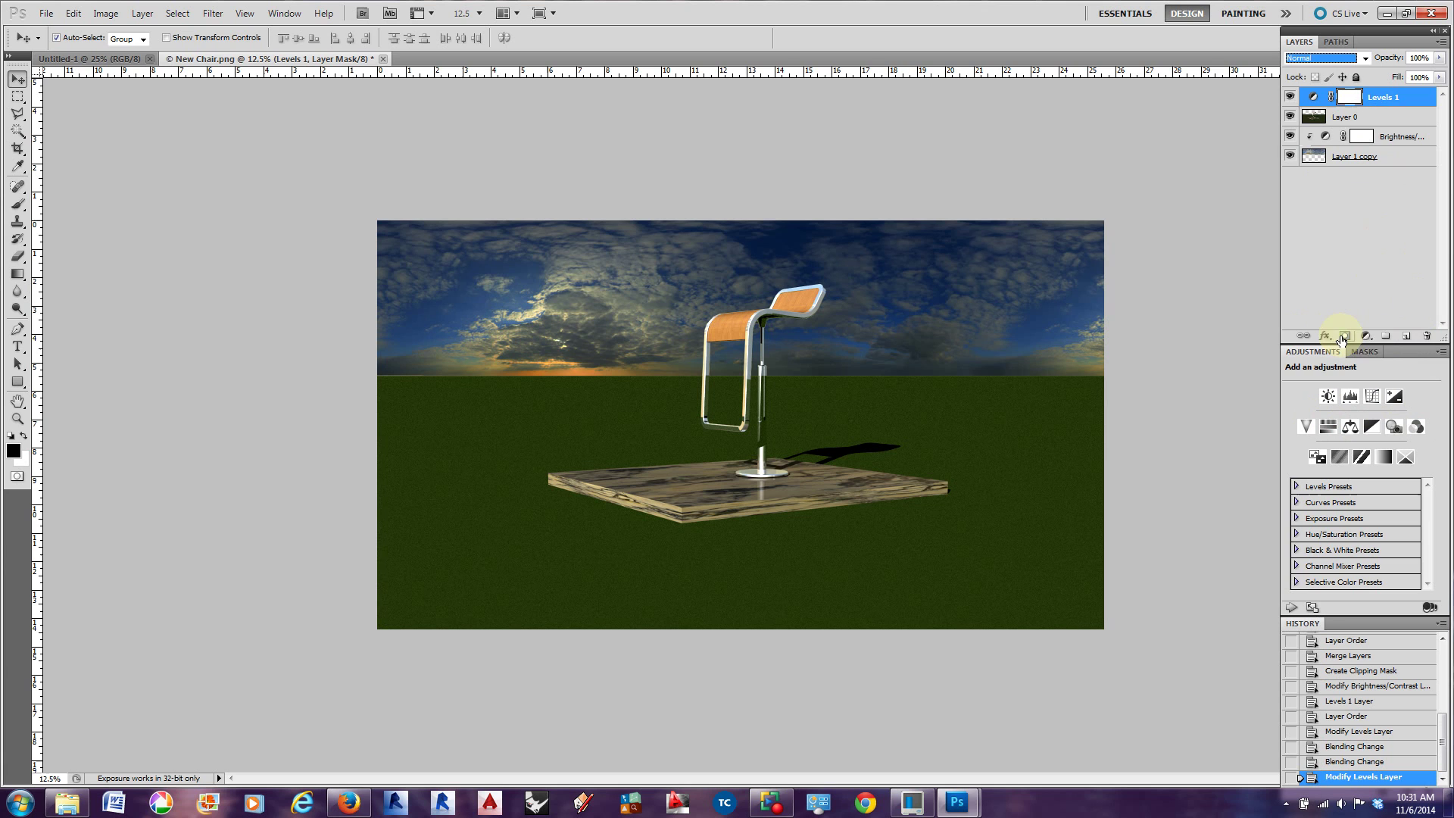
Add a new empty layer above Levels 1 and set its blend mode to Multiply
click(1407, 336)
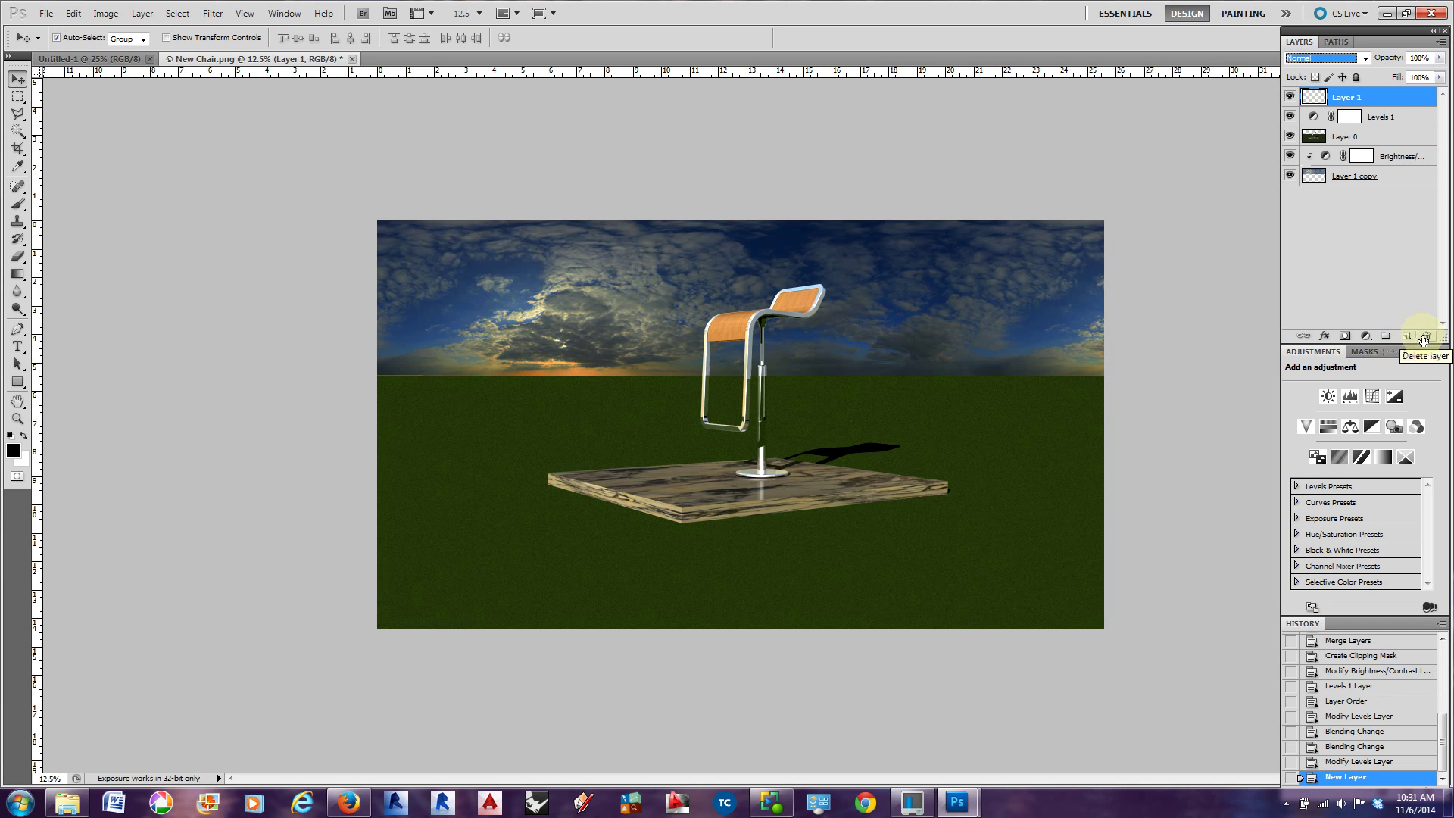
click(1363, 57)
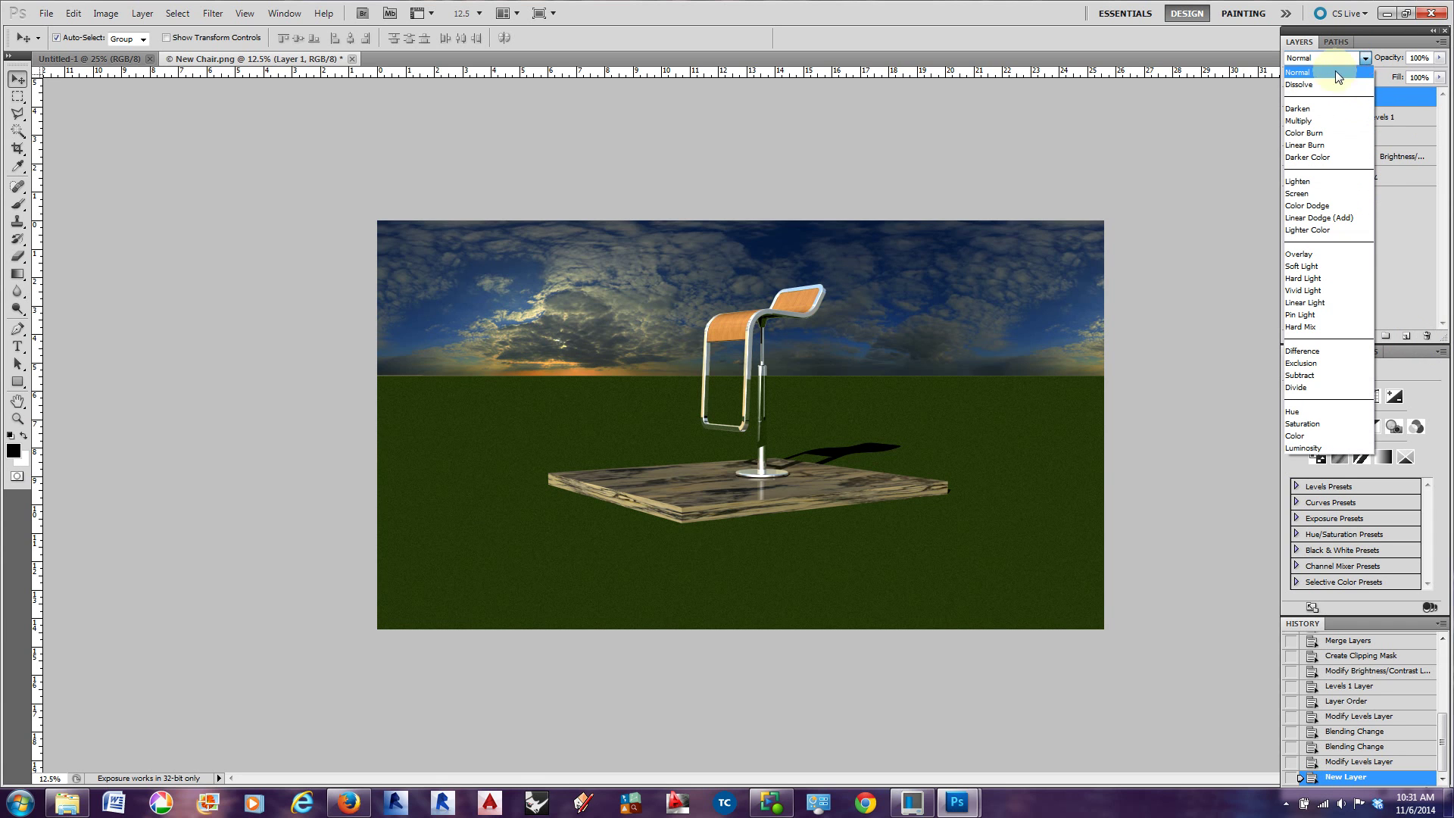
click(1315, 119)
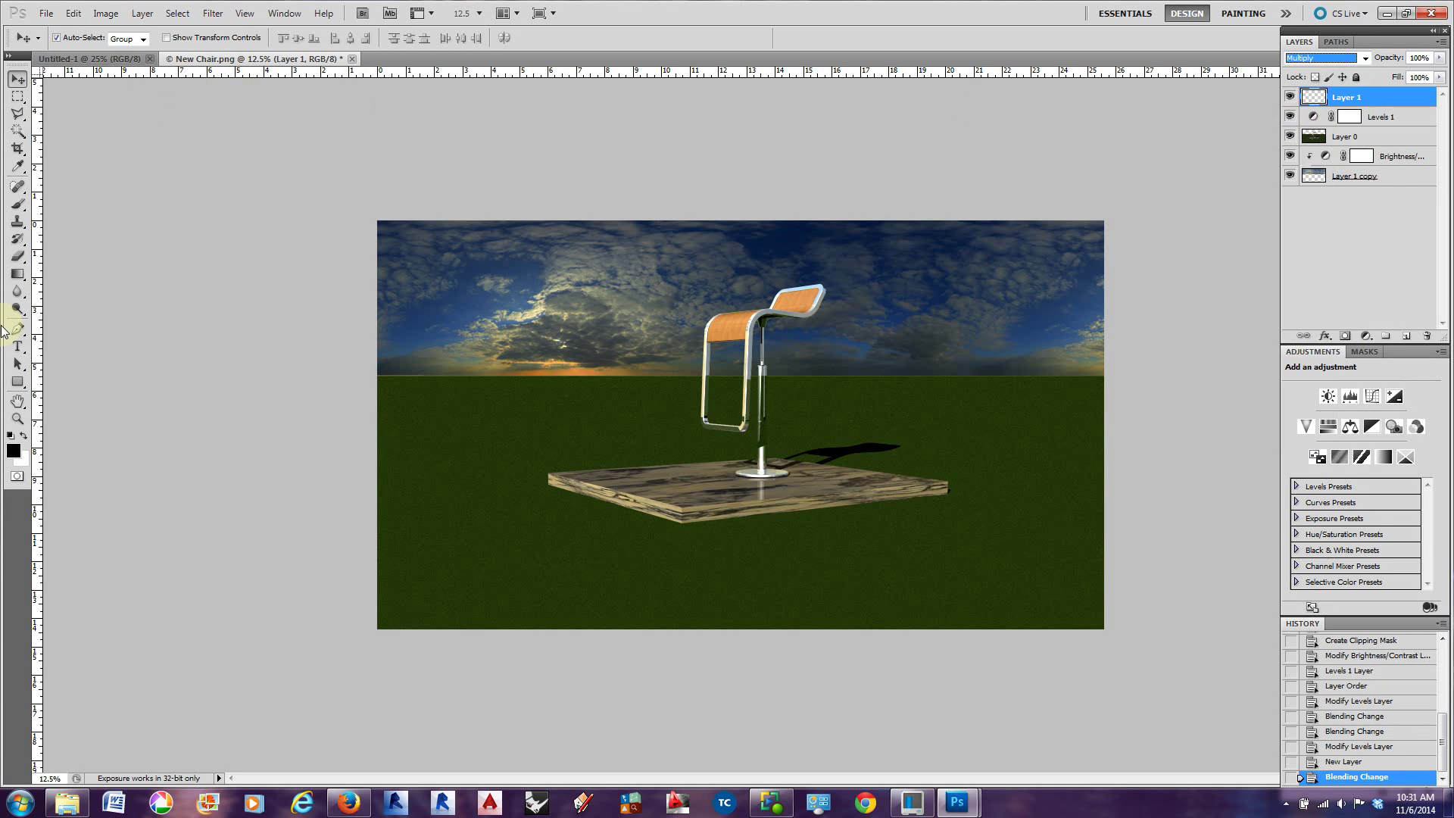
Paint soft black shadows on the grass around the platform's edges with the Brush tool in Multiply mode at 23% opacity
click(18, 206)
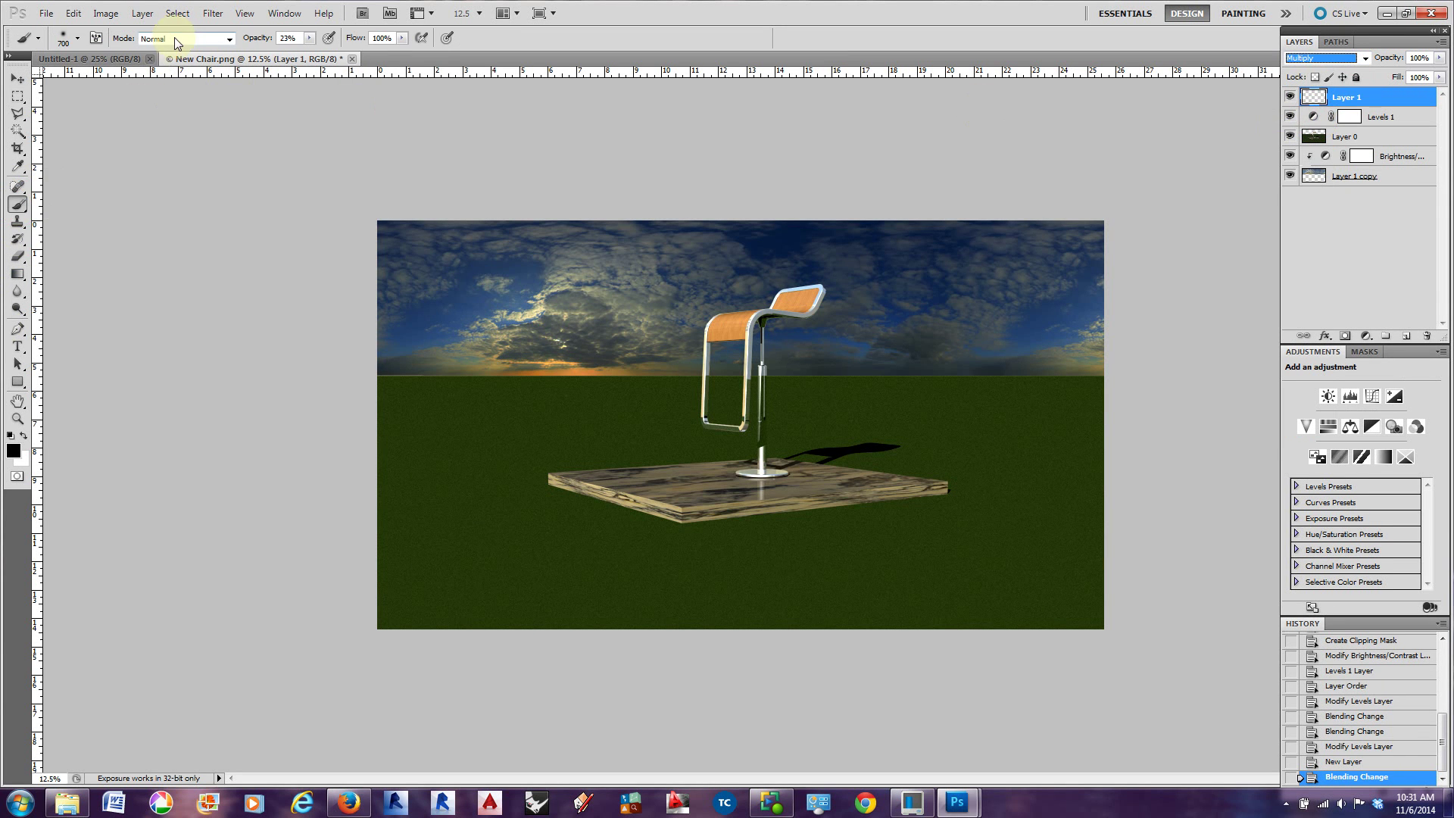
click(229, 42)
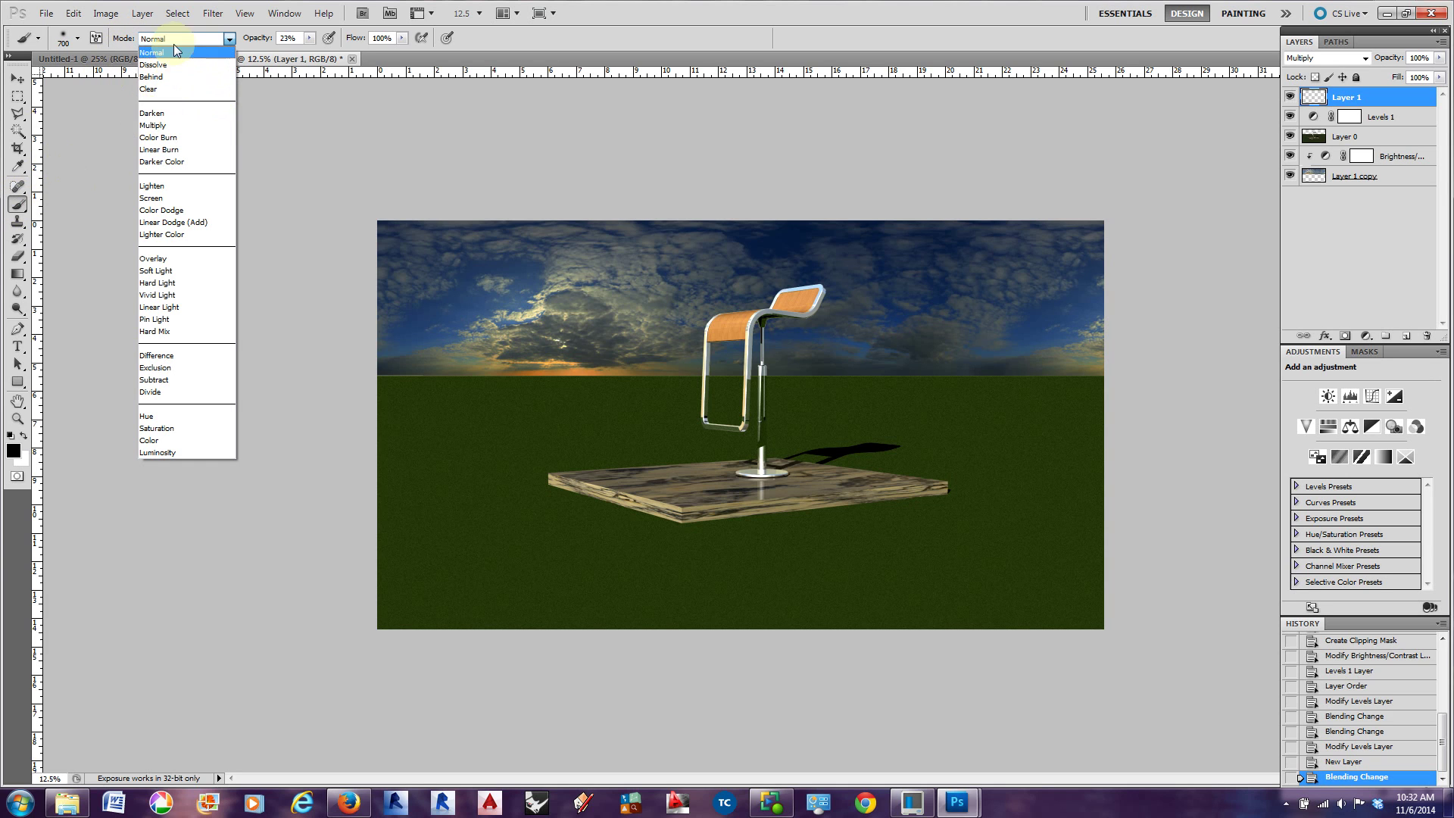
click(169, 126)
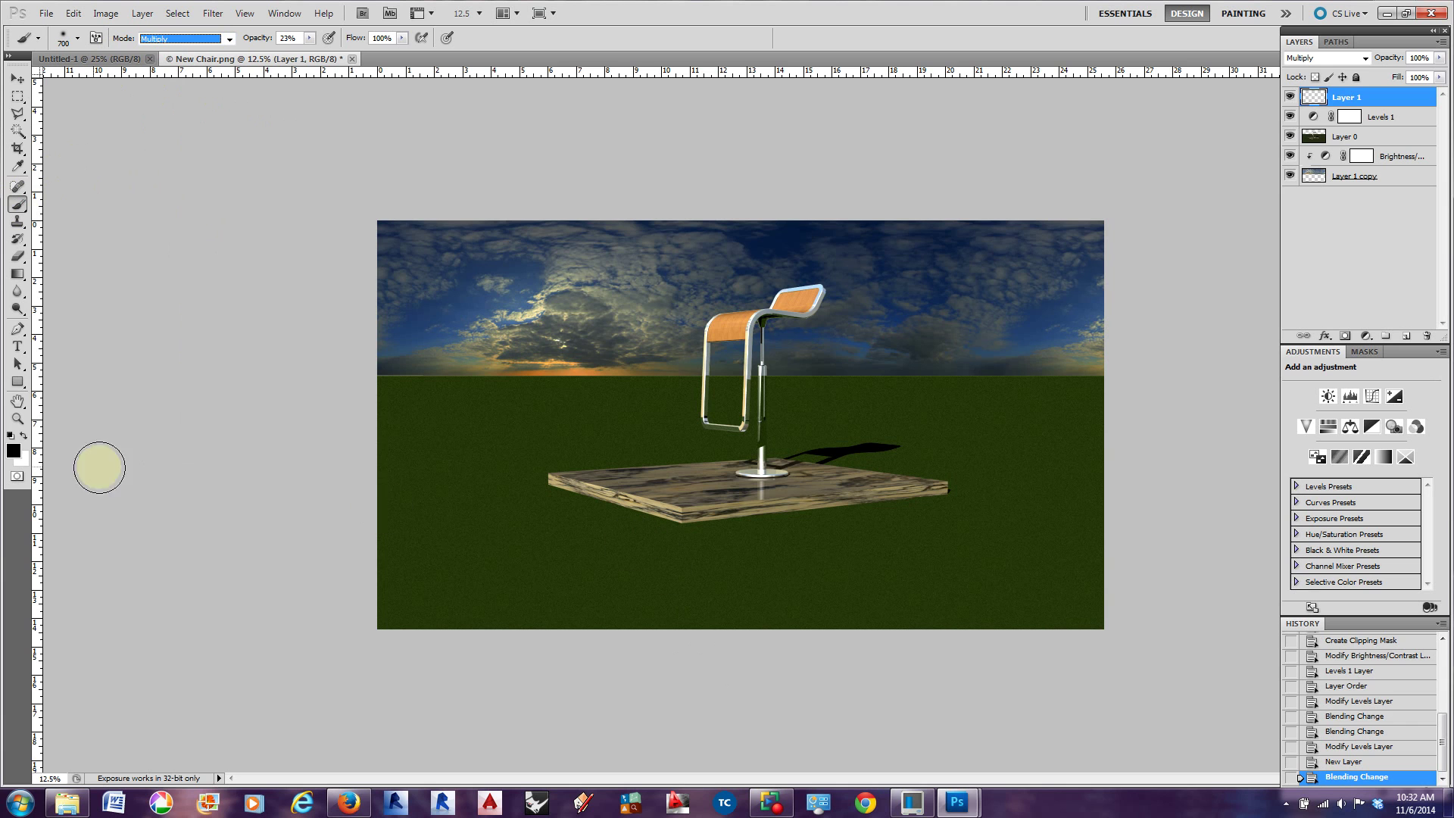
mouse_move(691, 539)
mouse_down()
mouse_move(692, 523)
mouse_move(957, 501)
mouse_move(698, 539)
mouse_move(539, 491)
mouse_move(570, 508)
mouse_up()
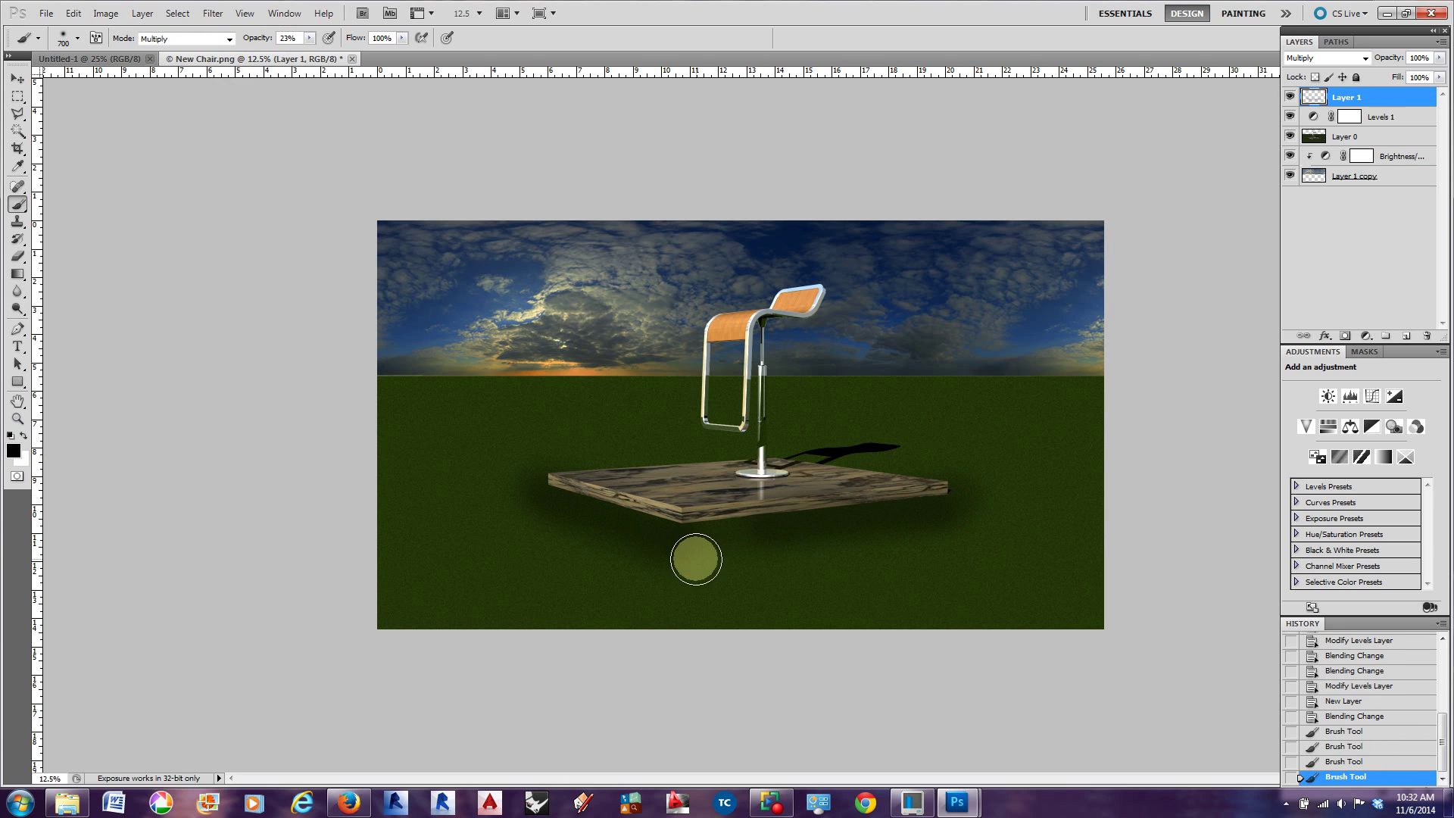
Reduce the brush size to 200 and paint darker shading at the platform's front corner and around the chair's base and frame
key(bracketright)
key(bracketright)
key(bracketright)
key(bracketleft)
key(bracketleft)
key(bracketleft)
key(bracketleft)
key(bracketleft)
key(bracketleft)
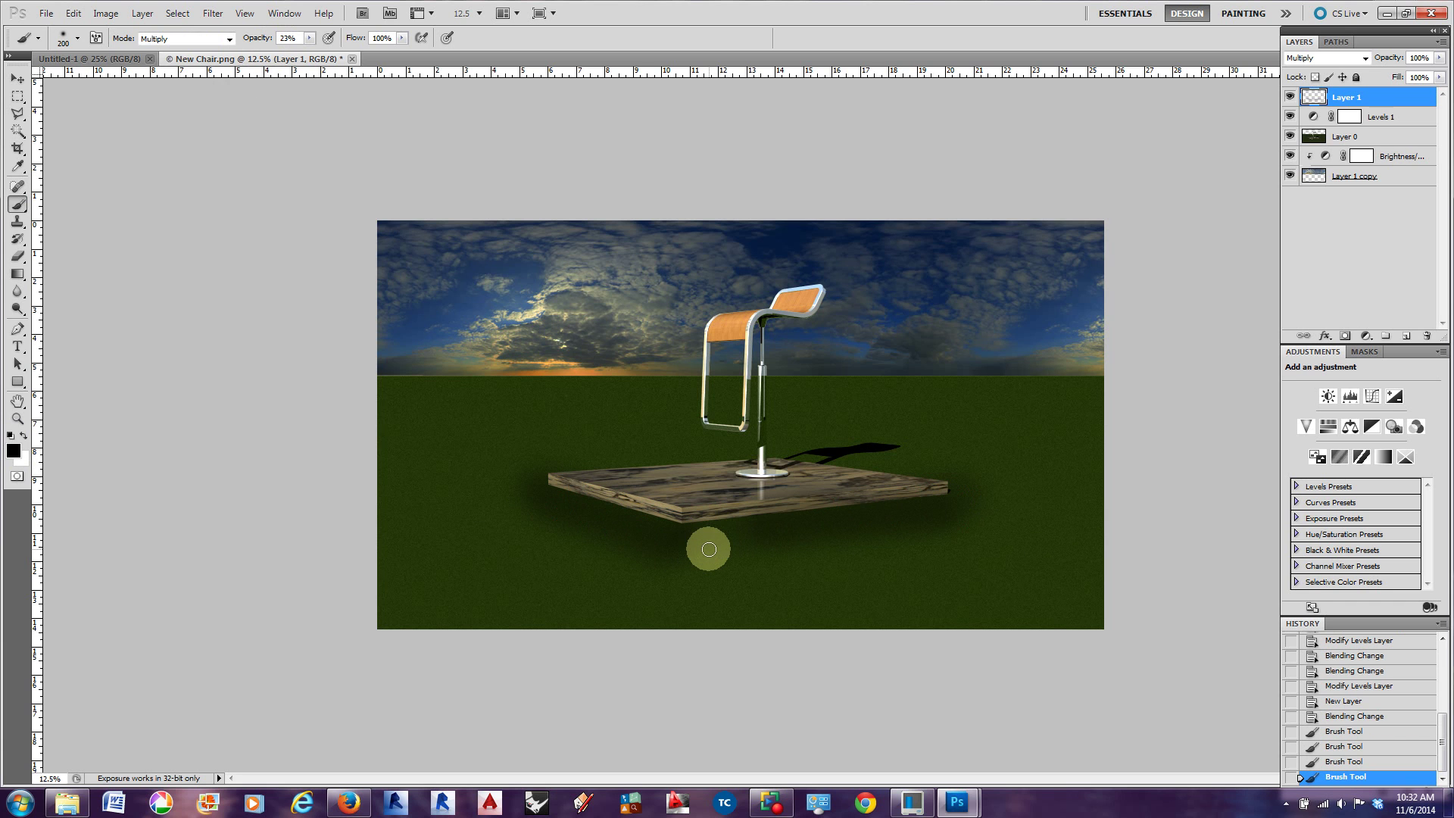
mouse_move(687, 520)
mouse_down()
mouse_move(947, 496)
mouse_move(666, 518)
mouse_move(549, 479)
mouse_move(685, 527)
mouse_up()
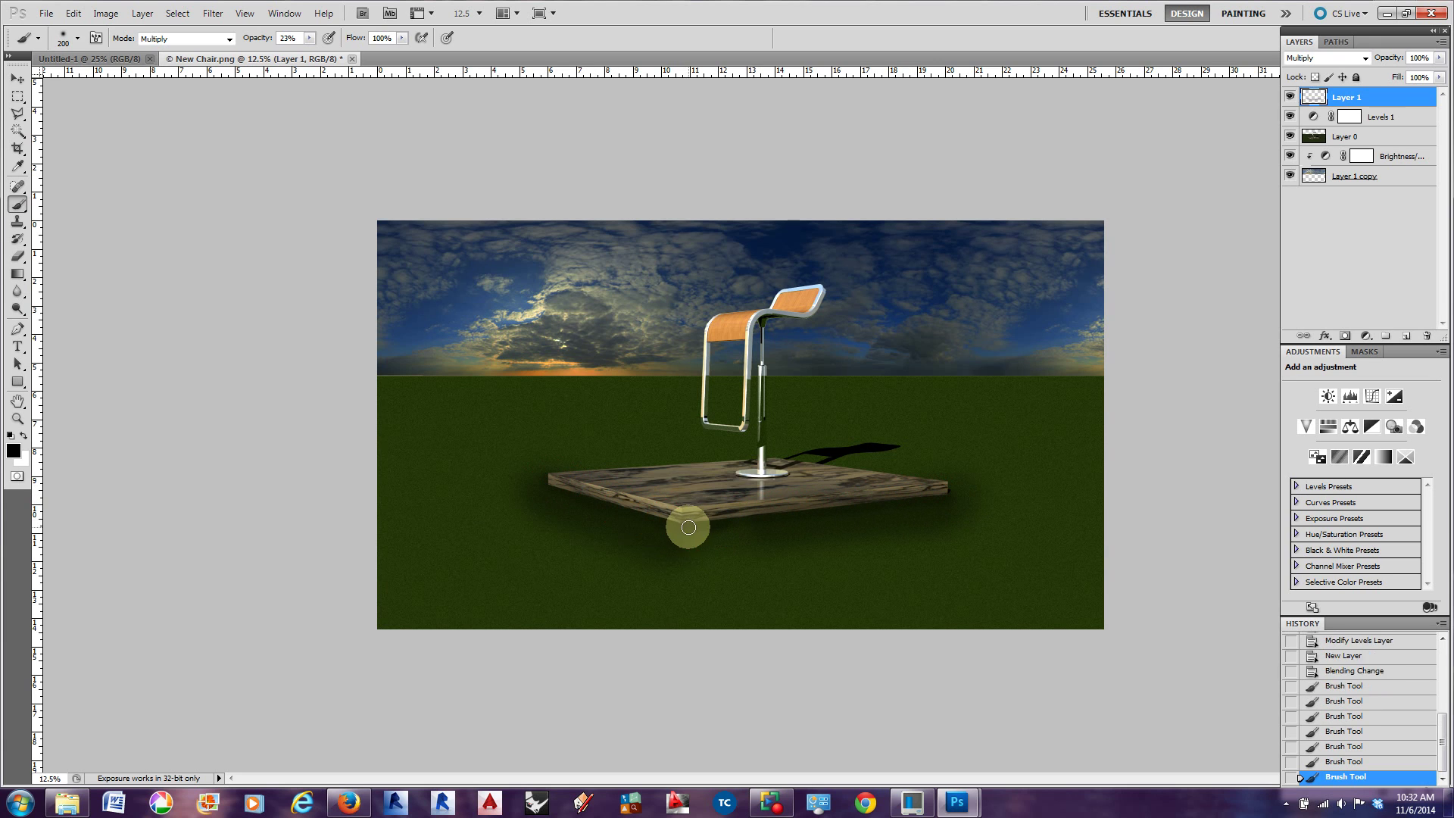
mouse_move(745, 473)
mouse_down()
mouse_move(788, 471)
mouse_move(771, 475)
mouse_move(749, 417)
mouse_move(759, 320)
mouse_move(797, 316)
mouse_move(826, 288)
mouse_move(758, 318)
mouse_move(743, 418)
mouse_up()
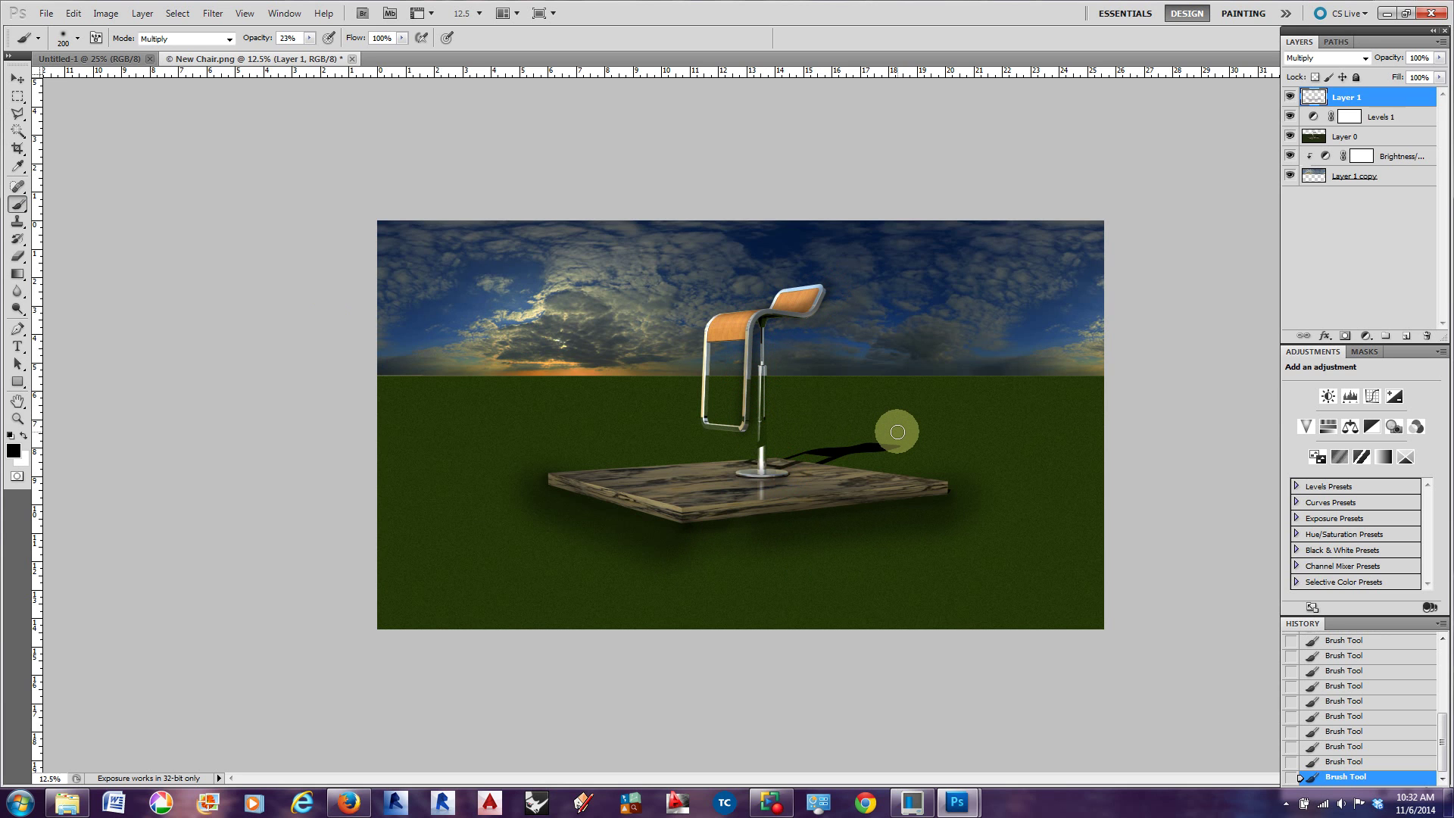
Enlarge the brush to 800 and extend the soft black shadow on the grass in front of the platform
key(bracketright)
key(bracketright)
key(bracketright)
key(bracketright)
key(bracketright)
key(bracketright)
drag(723, 541, 933, 544)
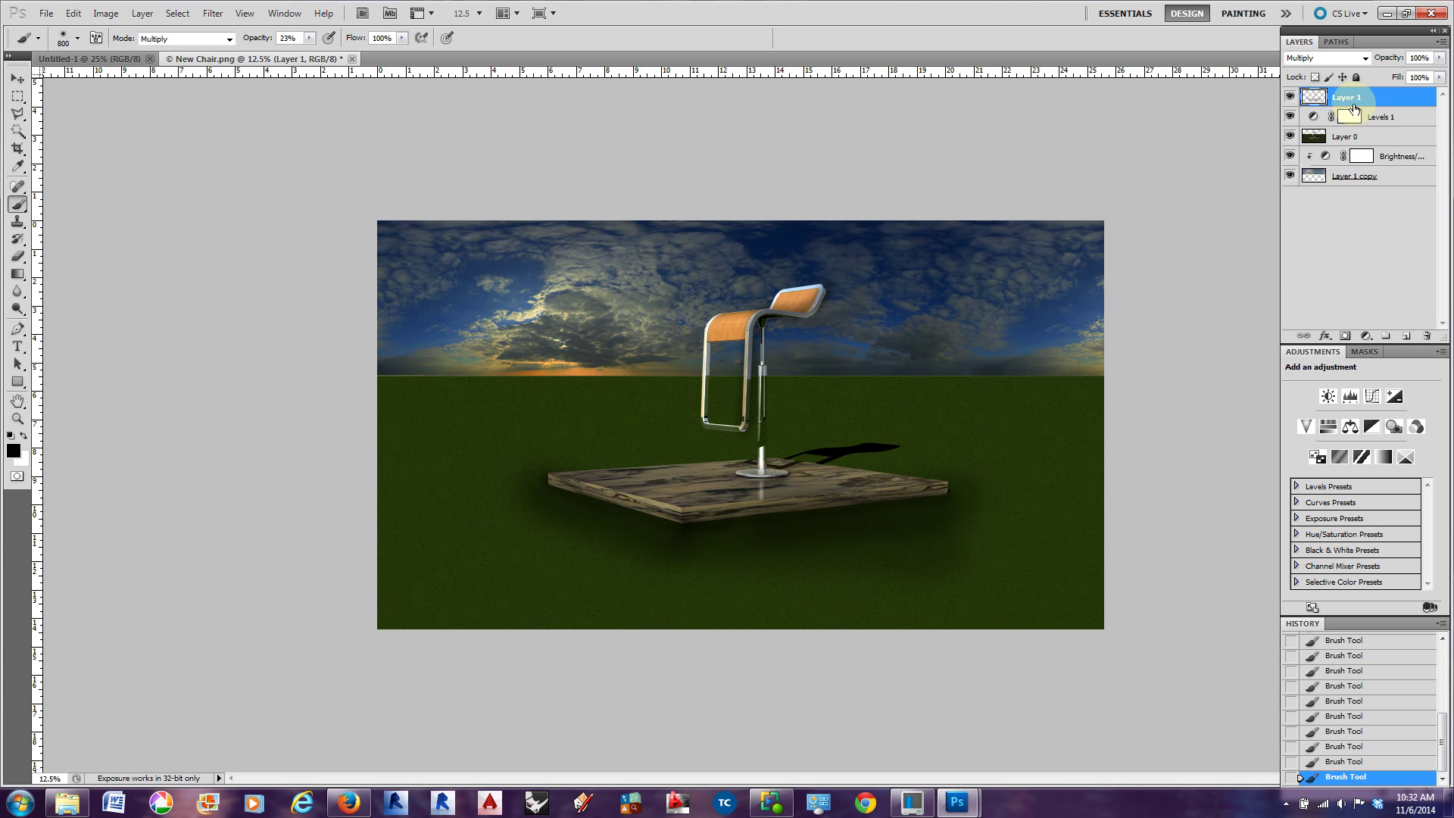
Add another empty layer above Layer 1 and set its blend mode to Multiply
click(1407, 338)
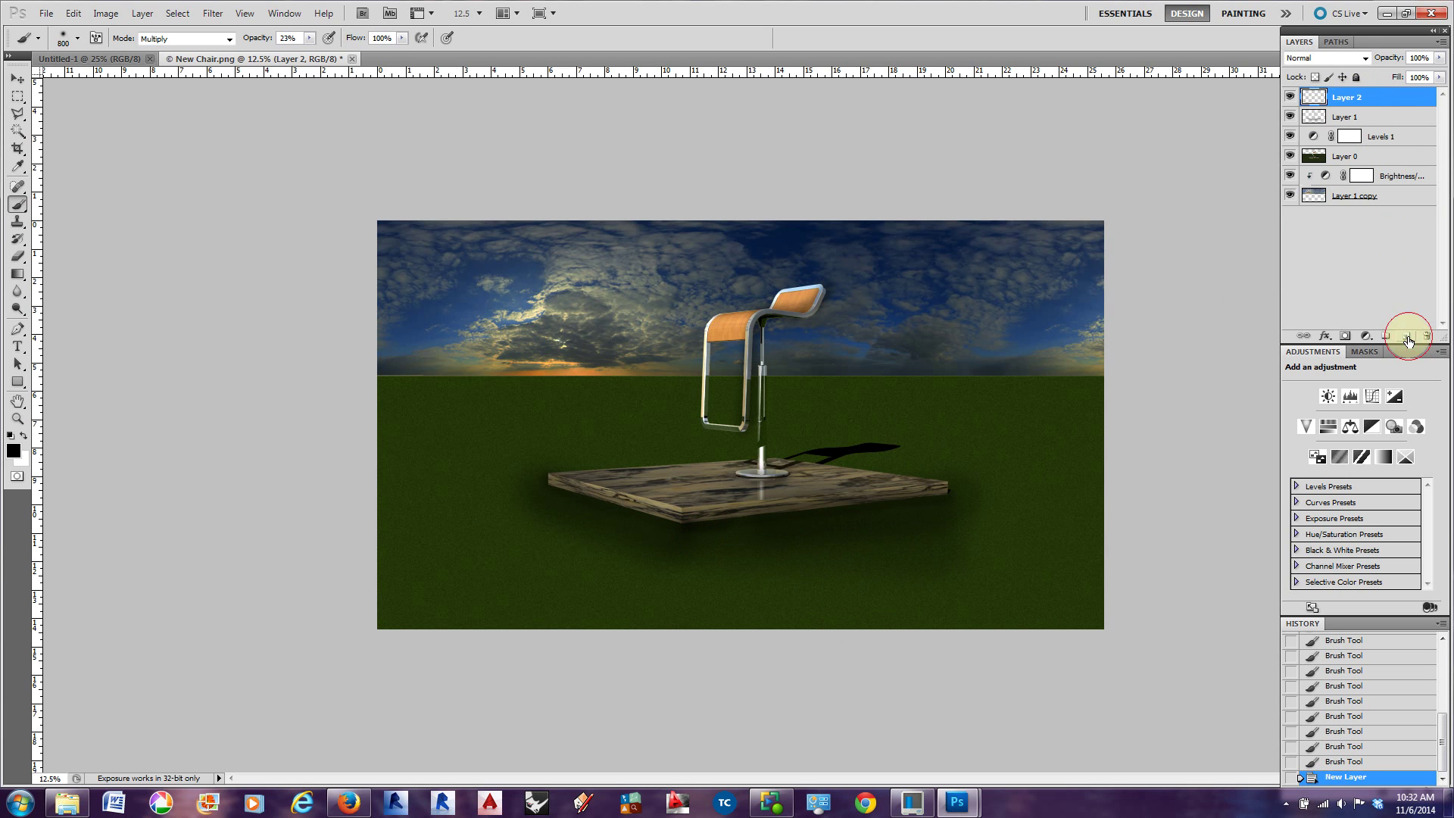
click(1365, 58)
click(1324, 100)
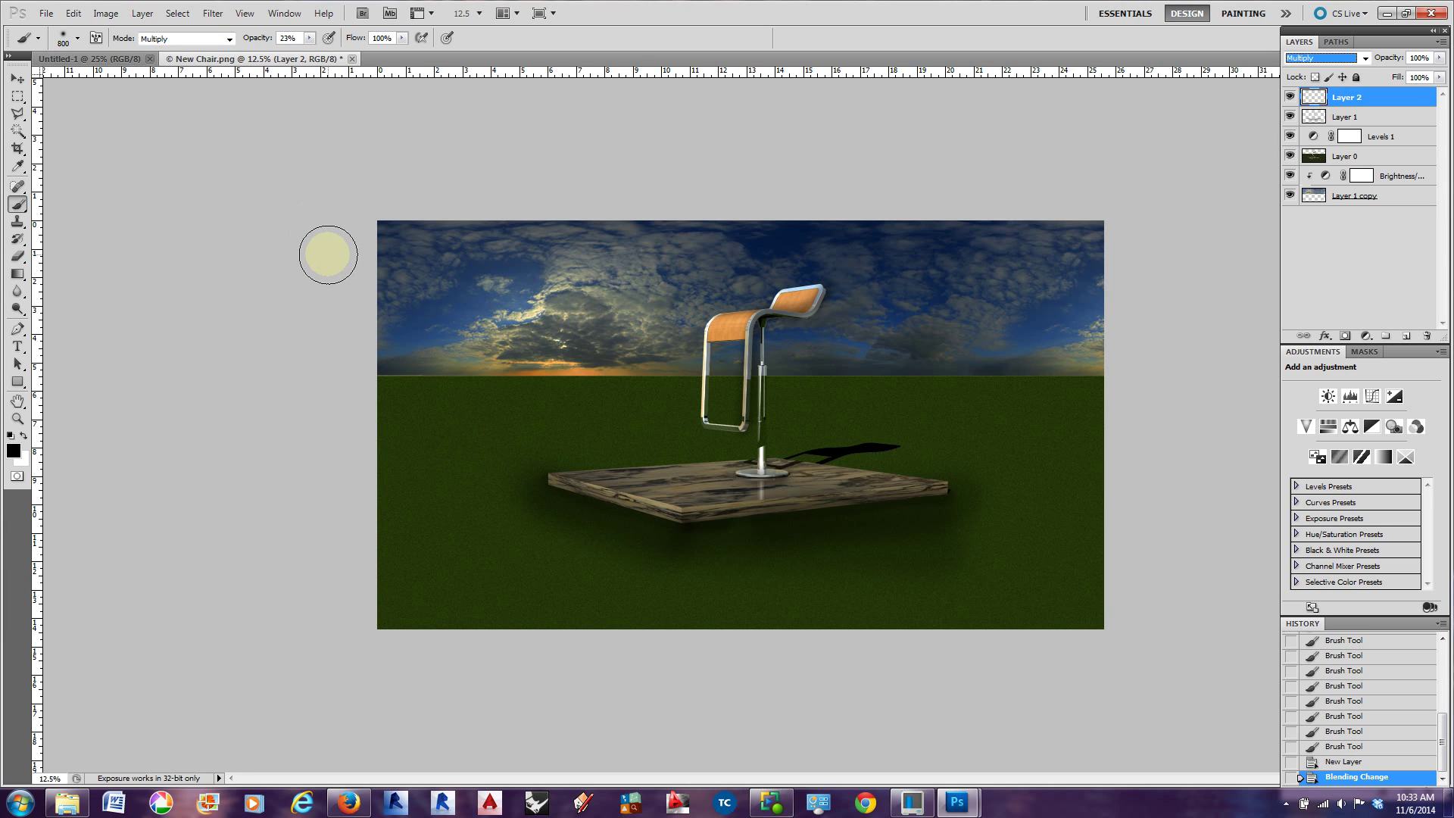
Enlarge the brush to 1500 and paint a soft black vignette on Layer 2 around all edges of the image
click(328, 255)
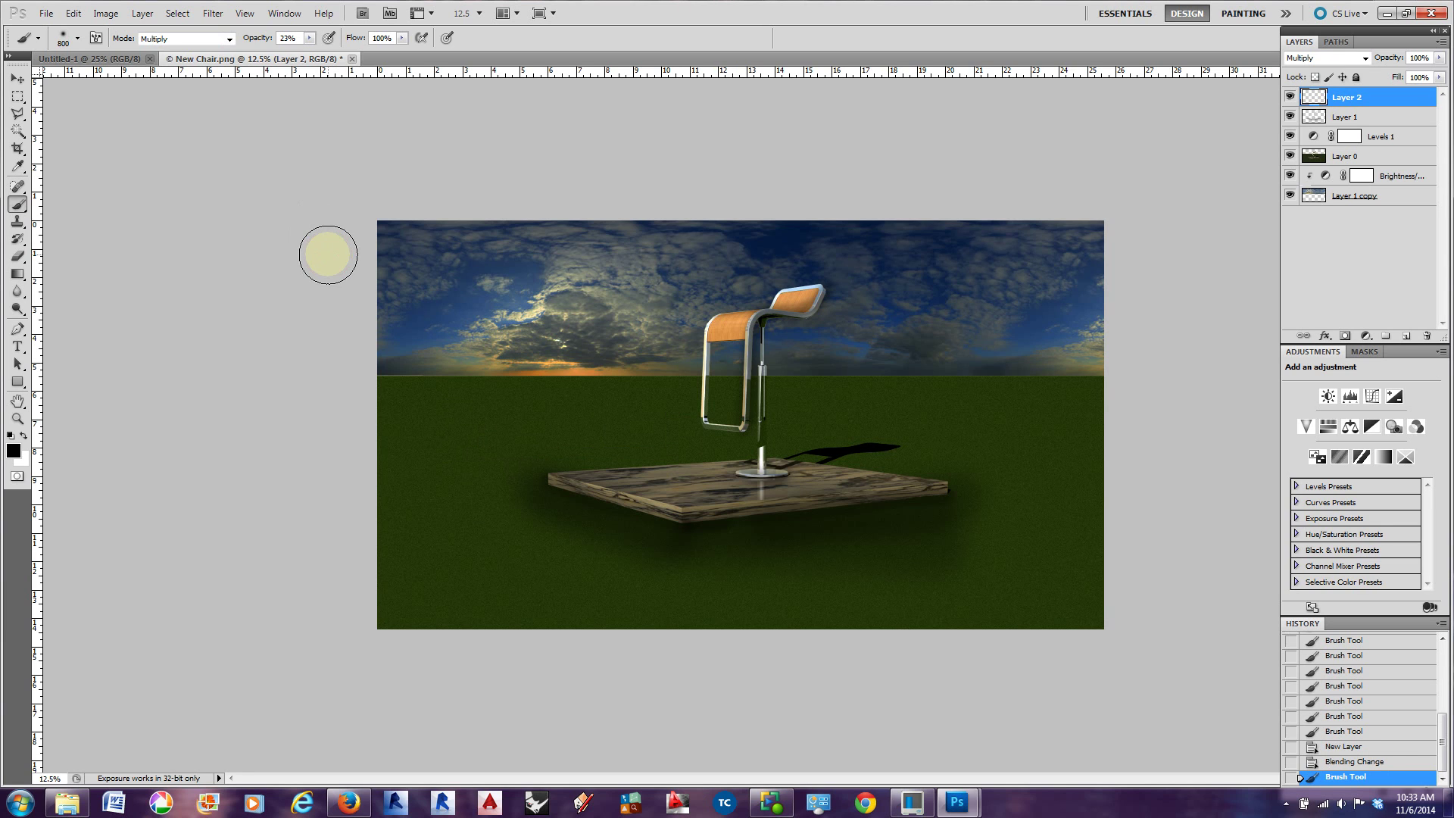
key(bracketleft)
click(293, 253)
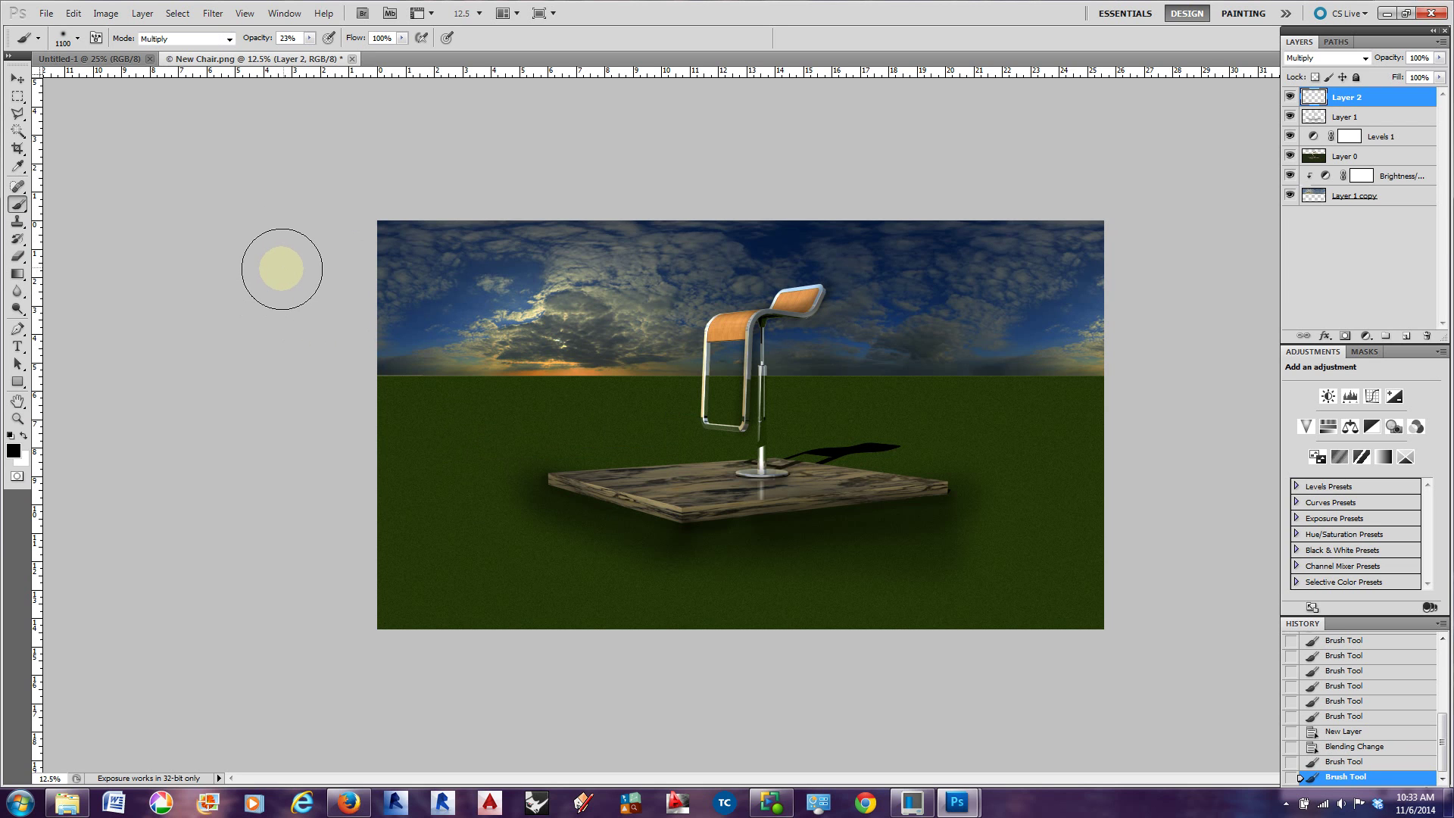
key(bracketright)
key(bracketright)
key(bracketright)
key(bracketright)
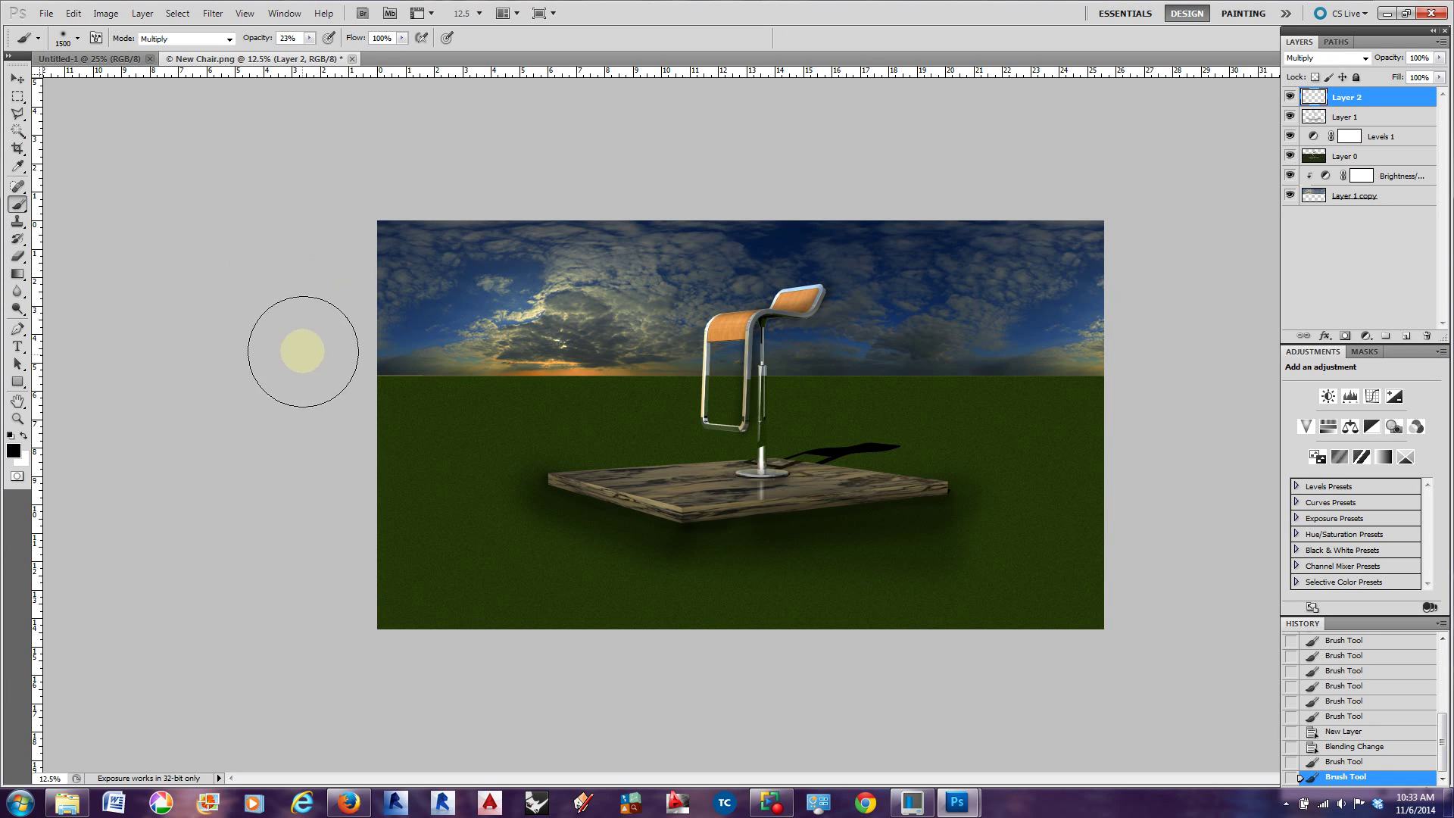
mouse_move(402, 195)
mouse_down()
mouse_move(321, 302)
mouse_move(354, 237)
mouse_move(406, 202)
mouse_move(370, 214)
mouse_up()
mouse_move(348, 298)
mouse_down()
mouse_move(365, 268)
mouse_move(390, 547)
mouse_up()
drag(363, 398, 396, 616)
drag(331, 520, 425, 651)
mouse_move(338, 536)
mouse_down()
mouse_move(380, 627)
mouse_move(359, 539)
mouse_up()
drag(489, 643, 685, 661)
click(558, 630)
click(789, 646)
click(911, 645)
click(1071, 633)
click(1120, 594)
click(1042, 656)
click(1127, 621)
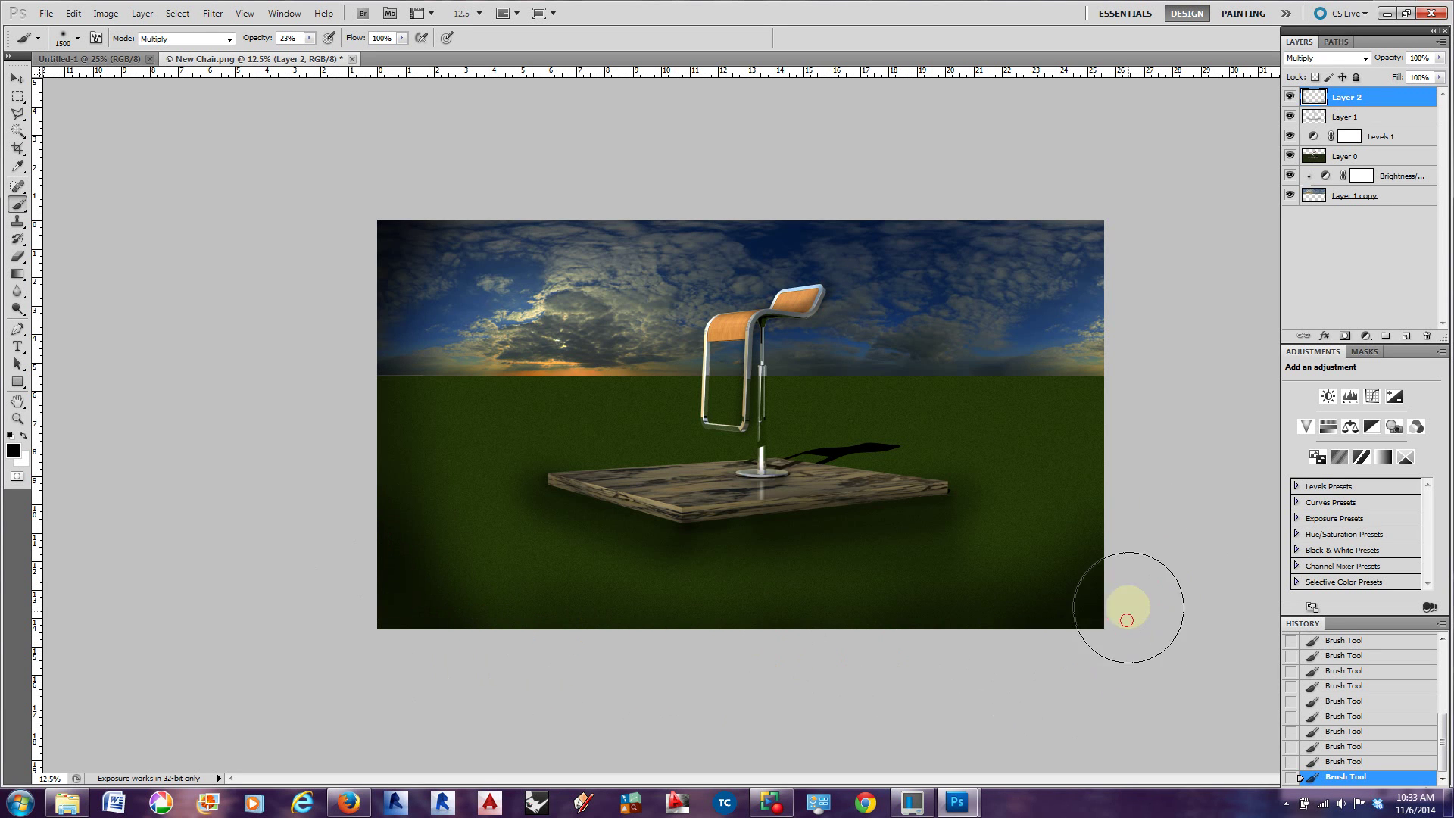
mouse_move(1120, 308)
mouse_down()
mouse_move(1136, 465)
mouse_move(1123, 315)
mouse_move(1060, 190)
mouse_move(1136, 282)
mouse_up()
click(1117, 281)
click(1048, 204)
click(851, 202)
click(693, 195)
mouse_move(450, 220)
mouse_down()
mouse_move(430, 197)
mouse_move(452, 248)
mouse_up()
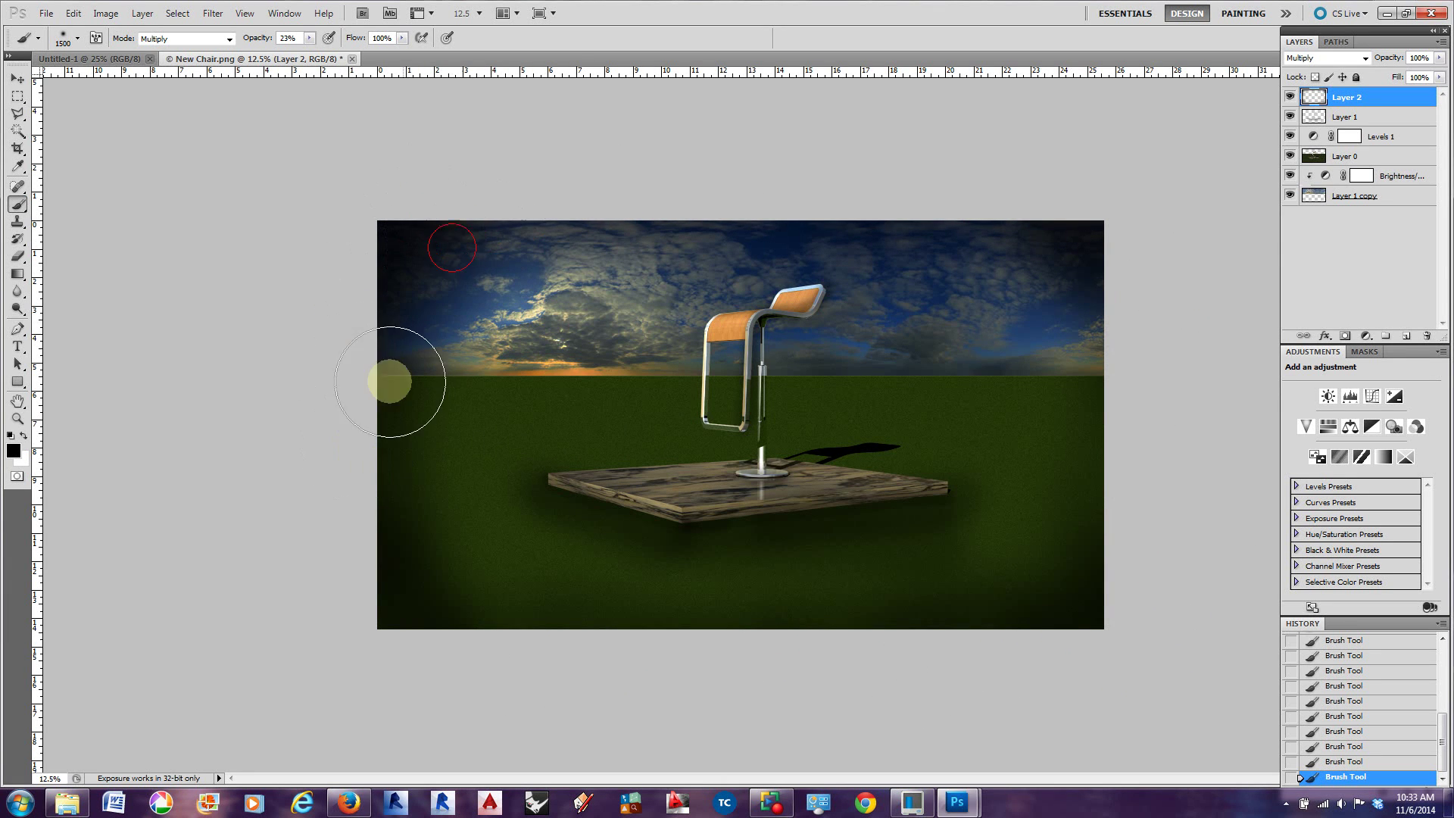
Deepen the vignette with repeated soft black strokes over the corners and along the outer edges of the image
click(412, 243)
click(444, 595)
click(433, 596)
click(876, 662)
drag(1116, 545, 1135, 426)
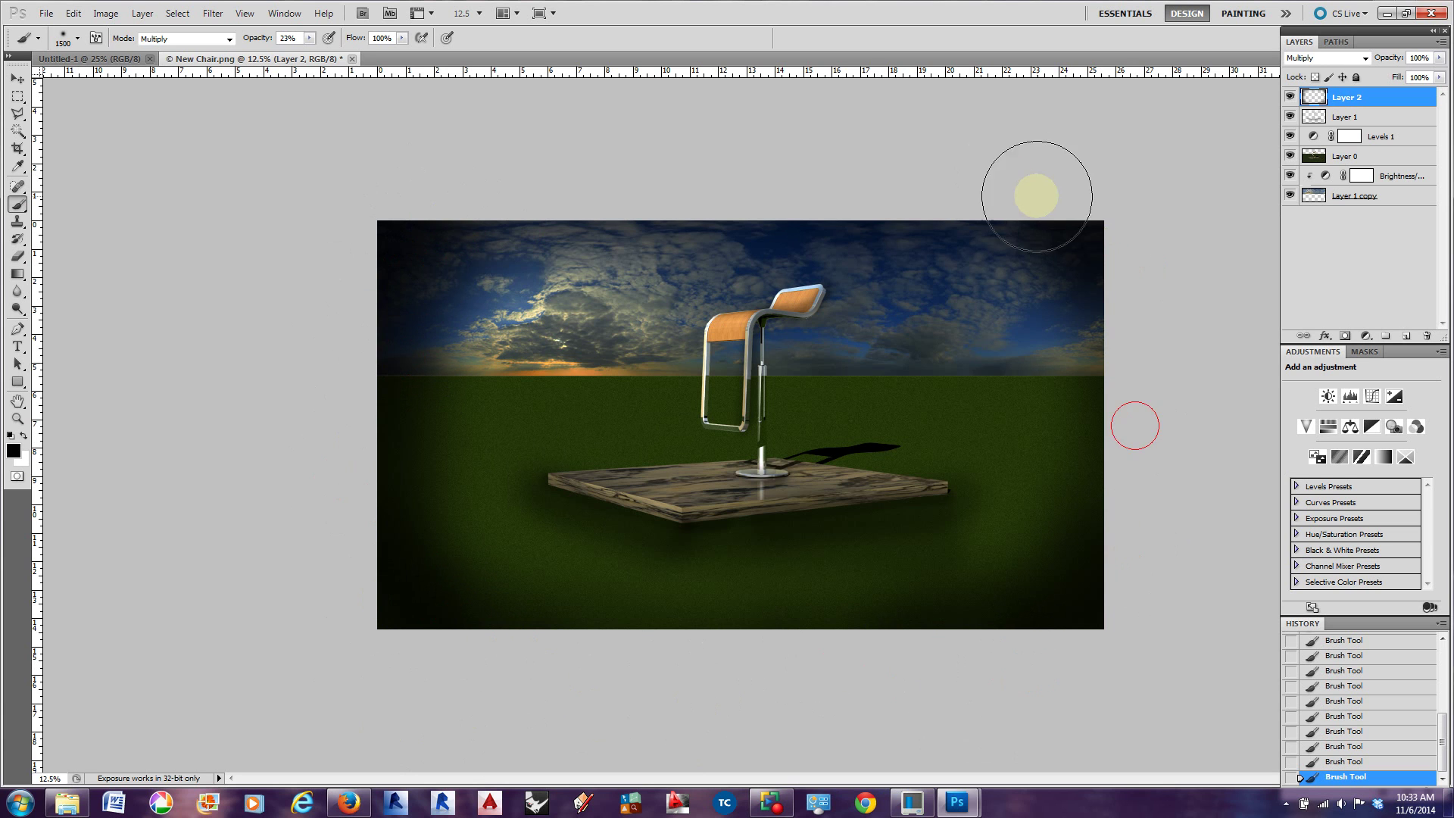
click(1129, 227)
click(1043, 190)
click(950, 188)
click(787, 177)
click(493, 179)
click(338, 208)
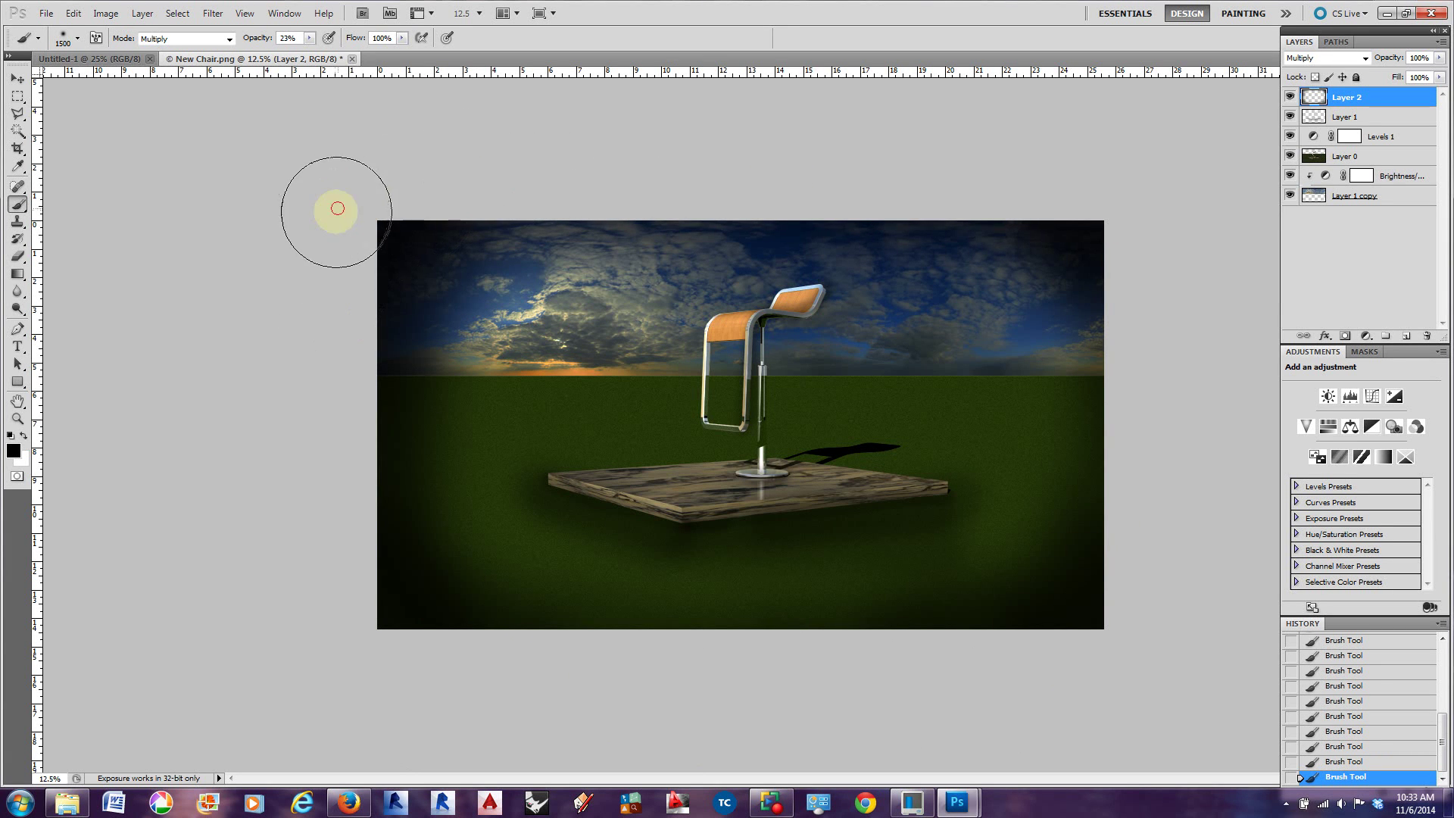
click(346, 568)
click(1052, 656)
mouse_move(1156, 510)
mouse_down()
mouse_move(1148, 528)
mouse_move(1133, 280)
mouse_move(1144, 377)
mouse_up()
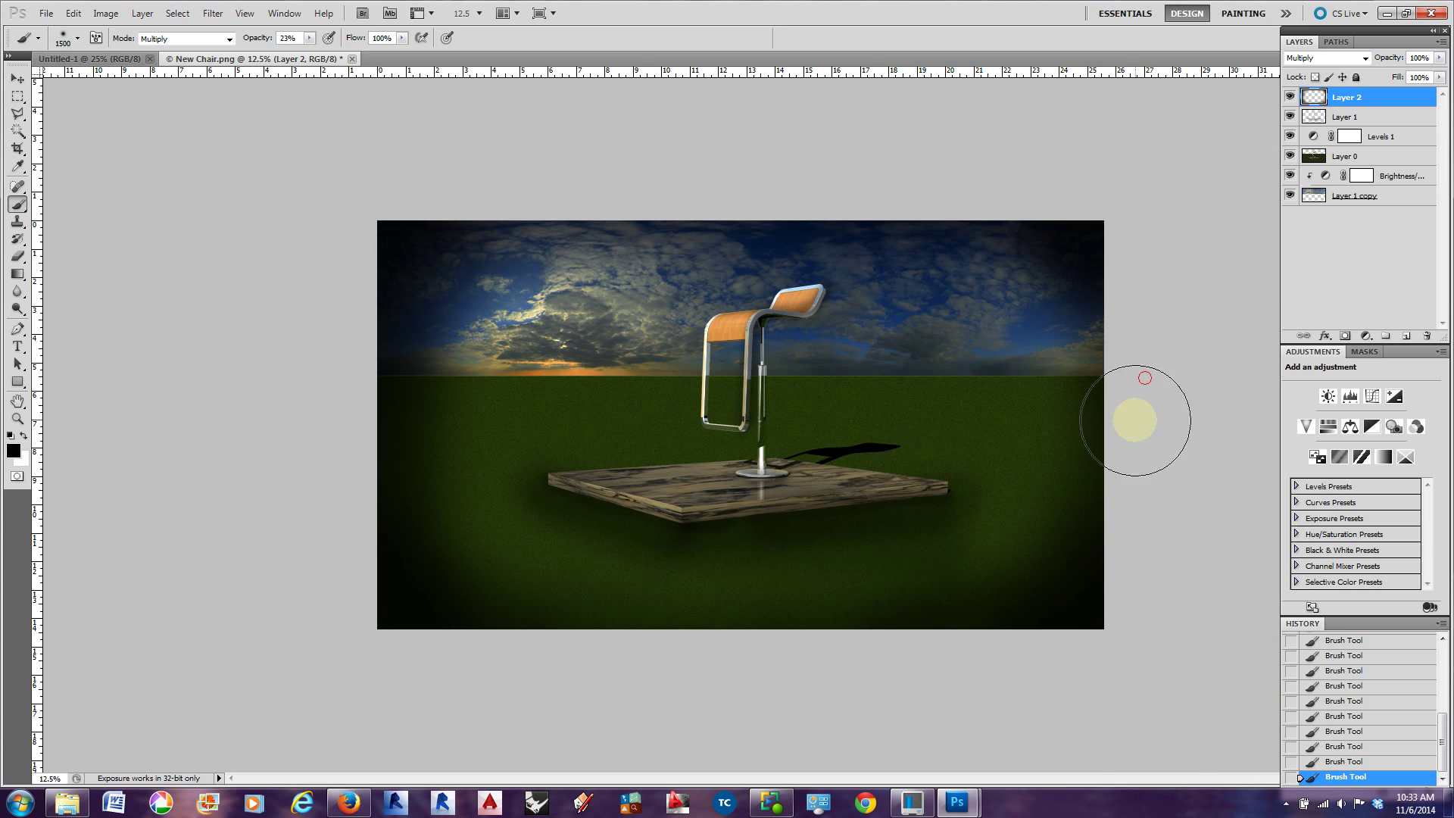
click(1116, 235)
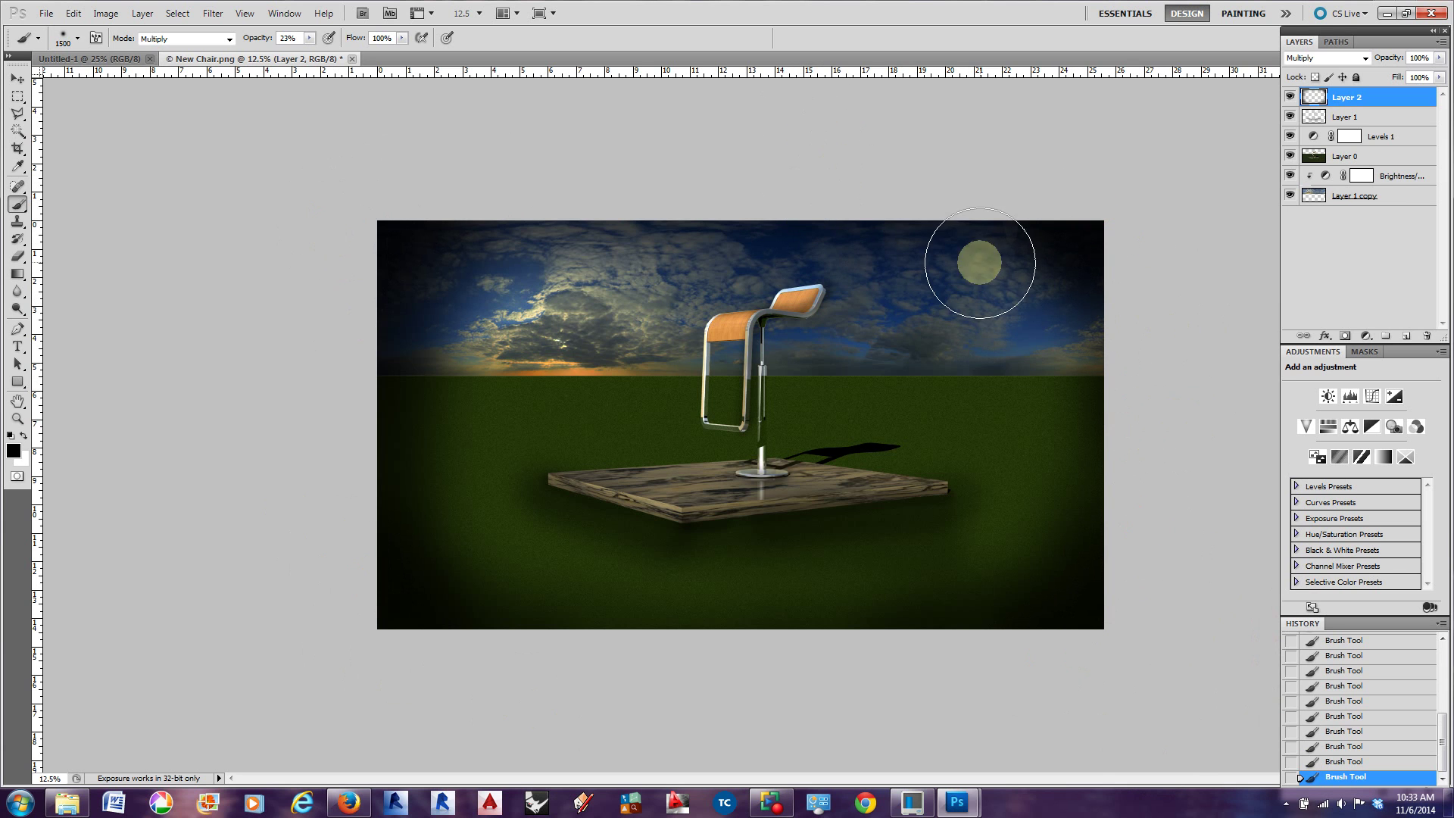
click(982, 207)
click(835, 170)
click(621, 170)
click(510, 192)
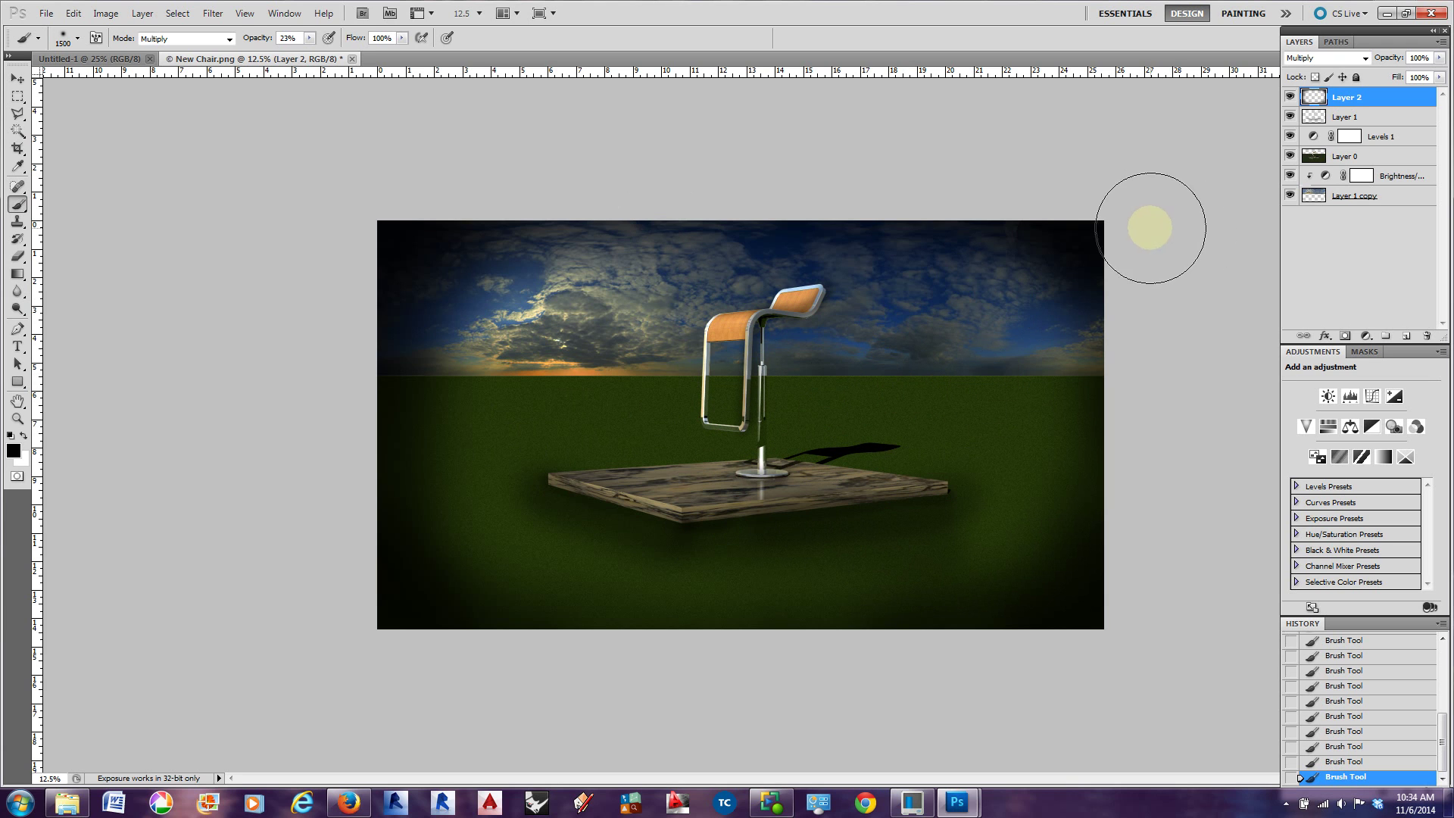
Add a Posterize adjustment layer above Layer 2 and set its levels to 38
click(1338, 457)
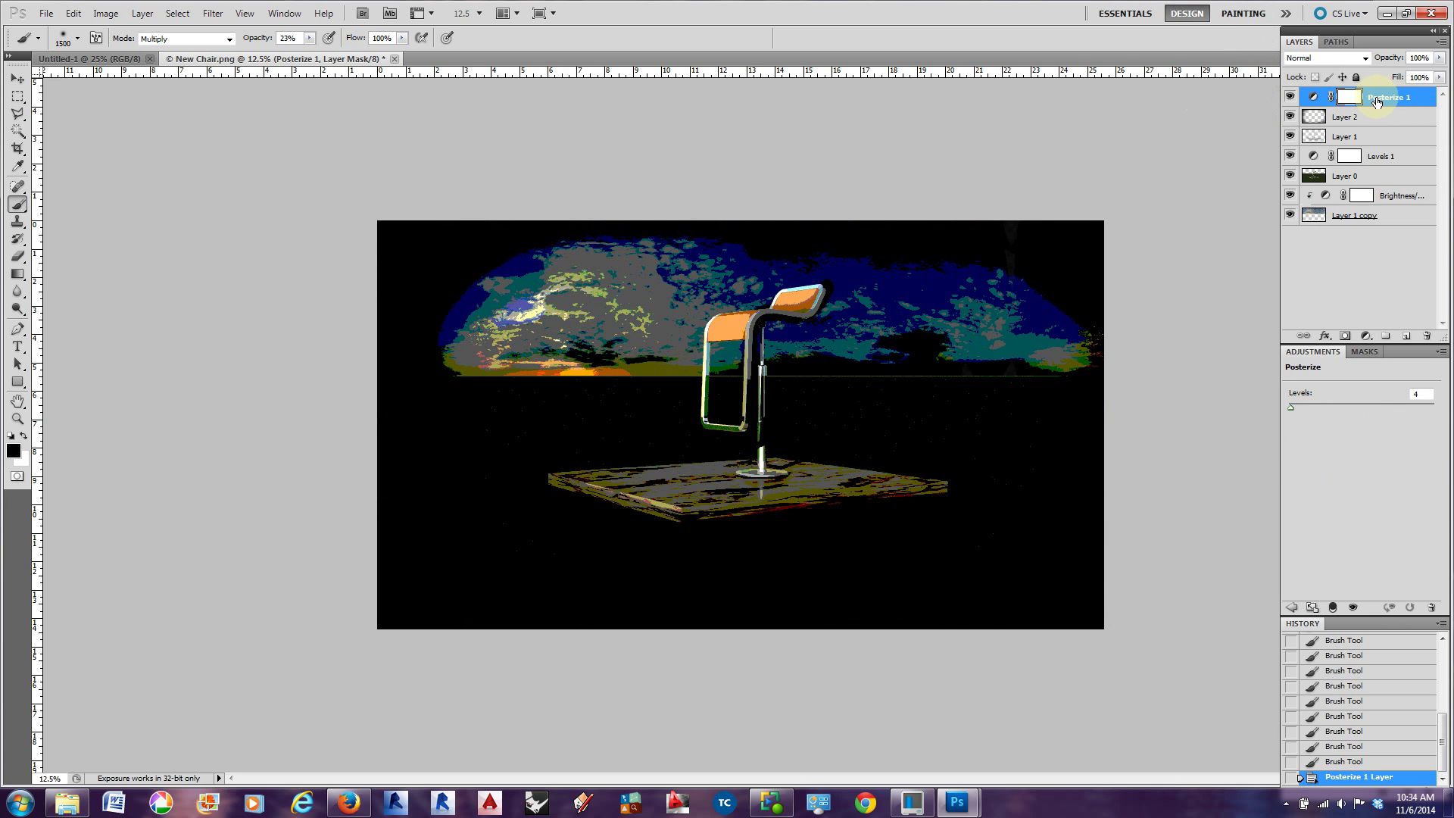
drag(1291, 409, 1315, 407)
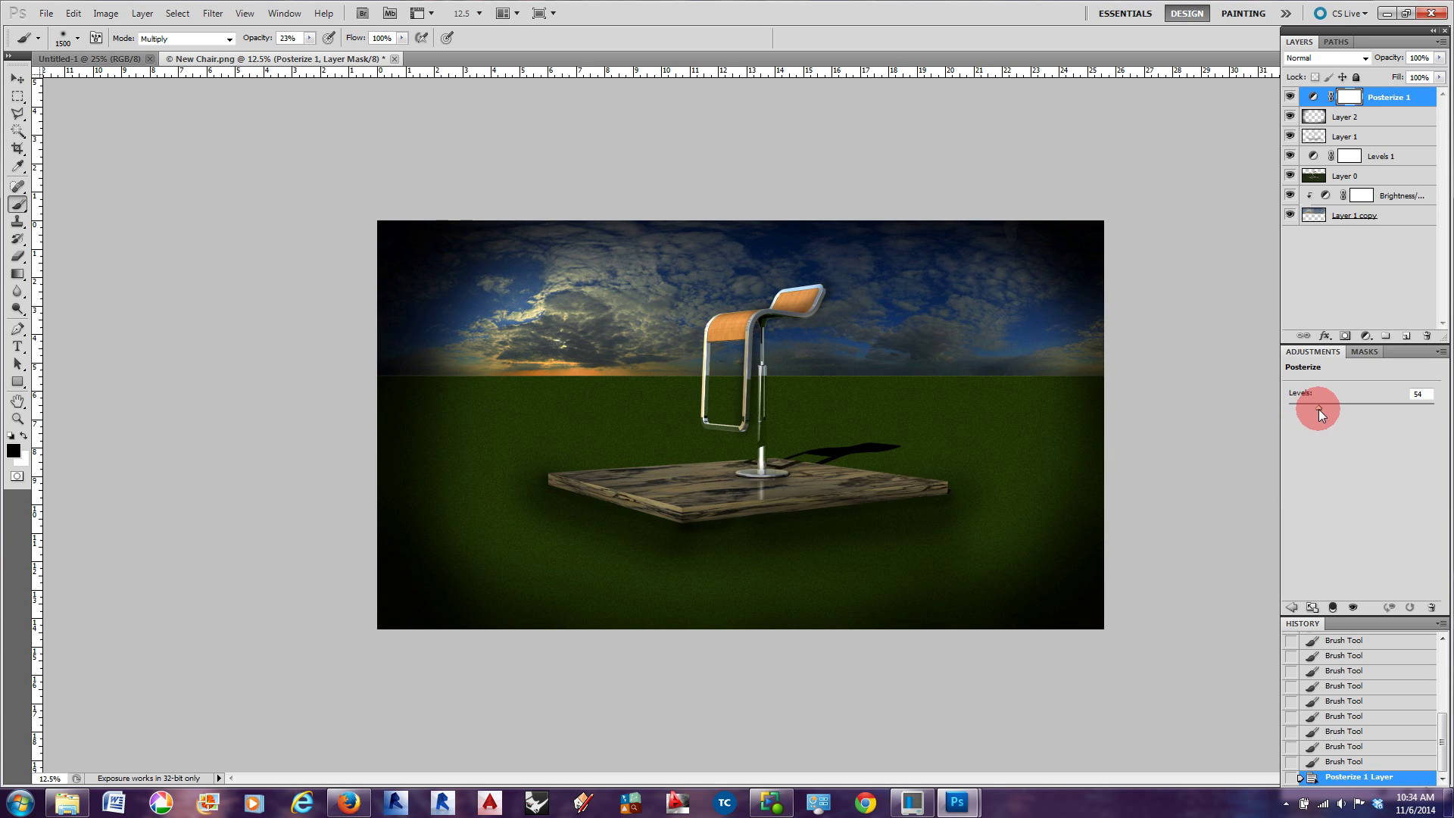
drag(1319, 409, 1319, 409)
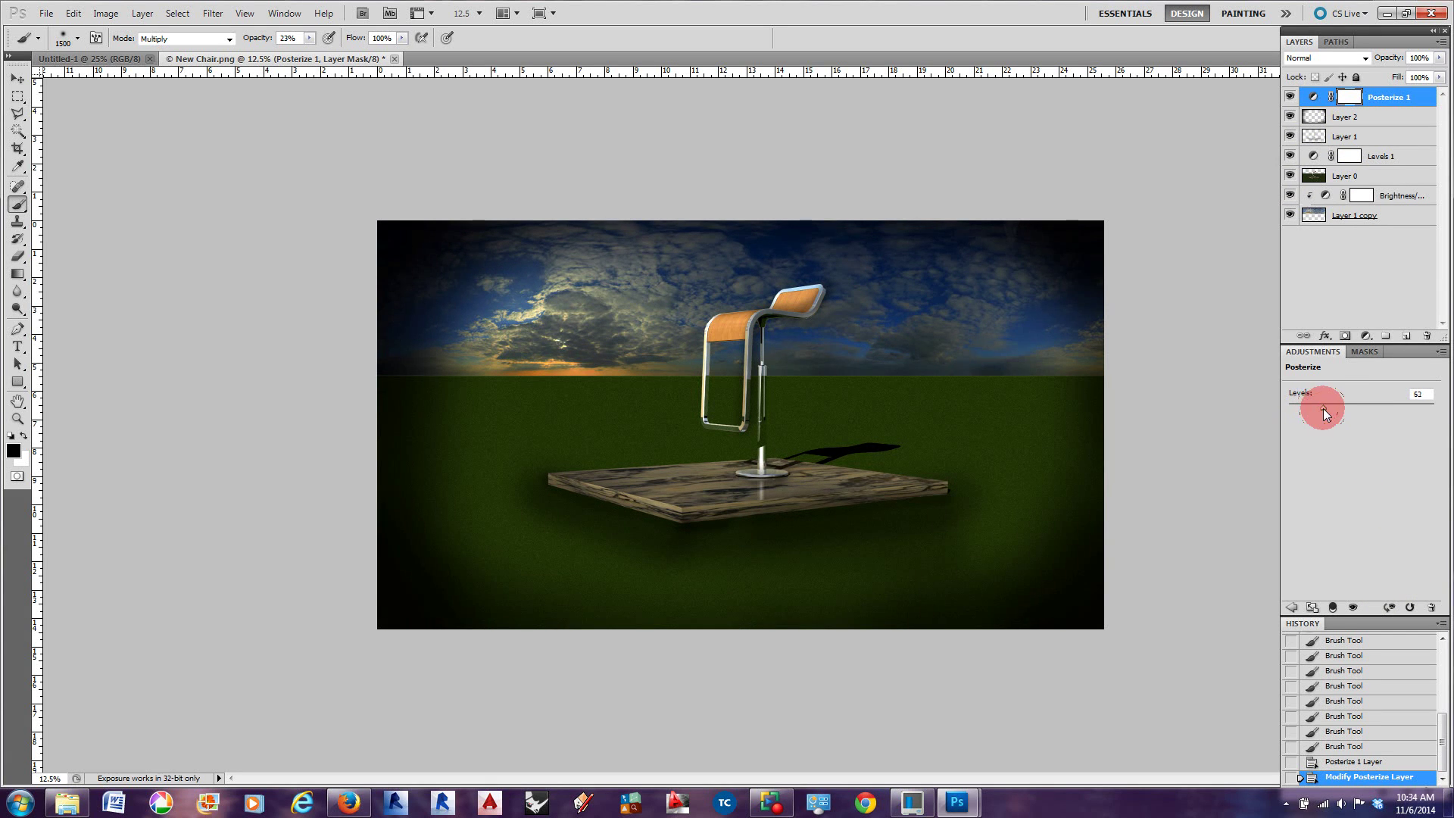
mouse_move(1302, 408)
mouse_down()
mouse_move(1289, 408)
mouse_move(1432, 406)
mouse_move(1307, 408)
mouse_up()
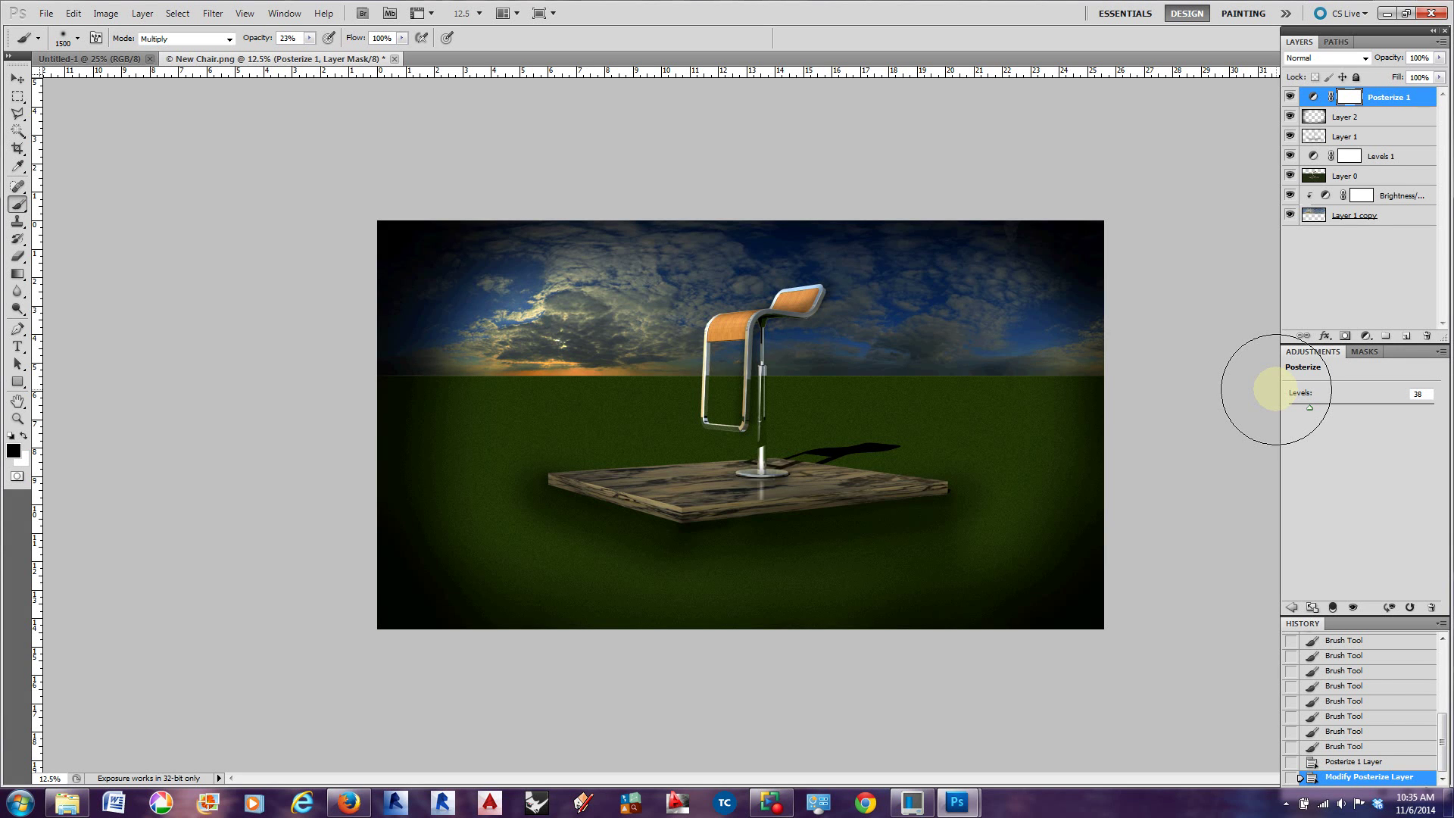
Open BrokenGlass0037_1_L from the Assignment 2 folder and float it in its own window over the chair image
click(46, 13)
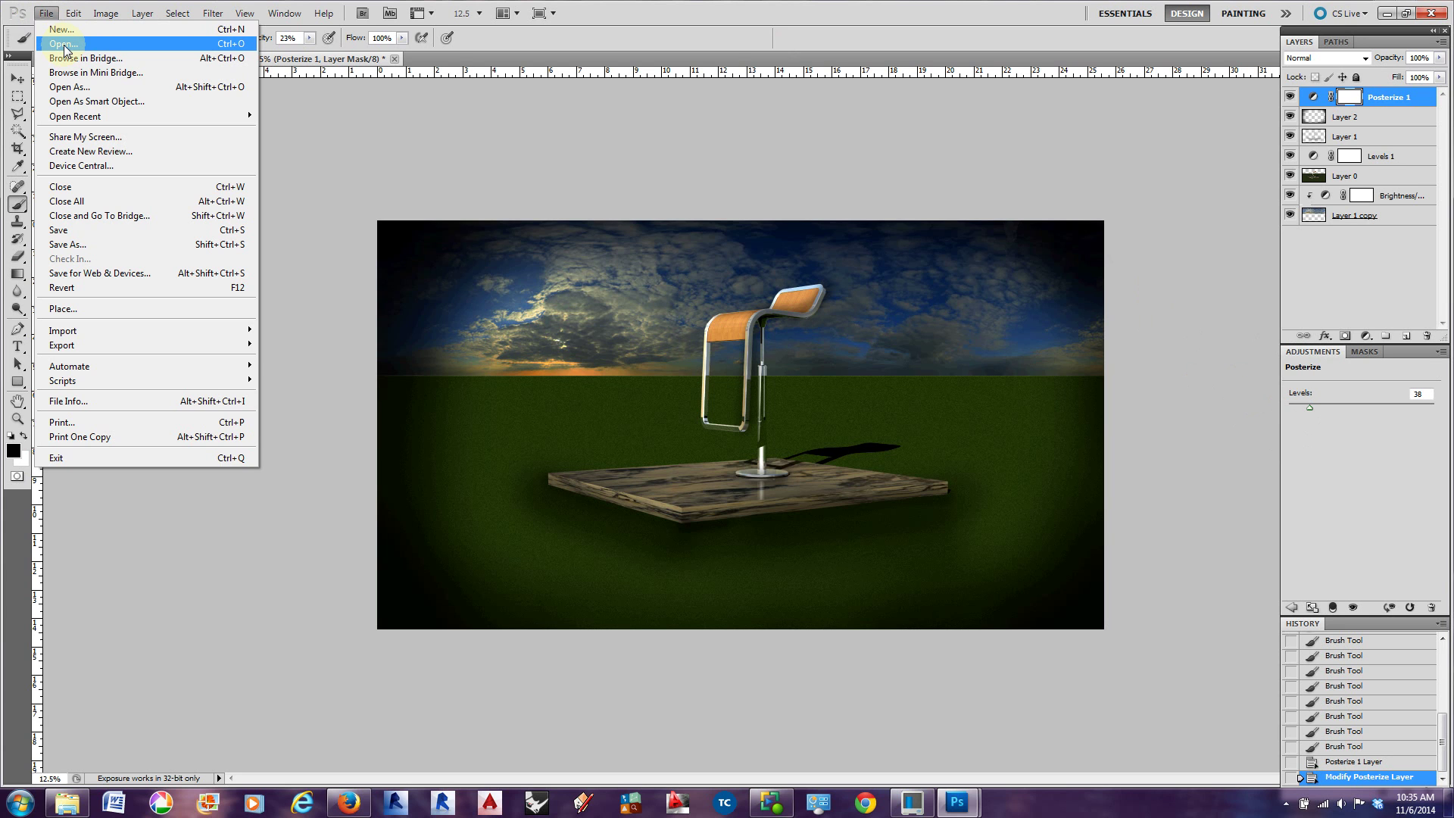
click(64, 44)
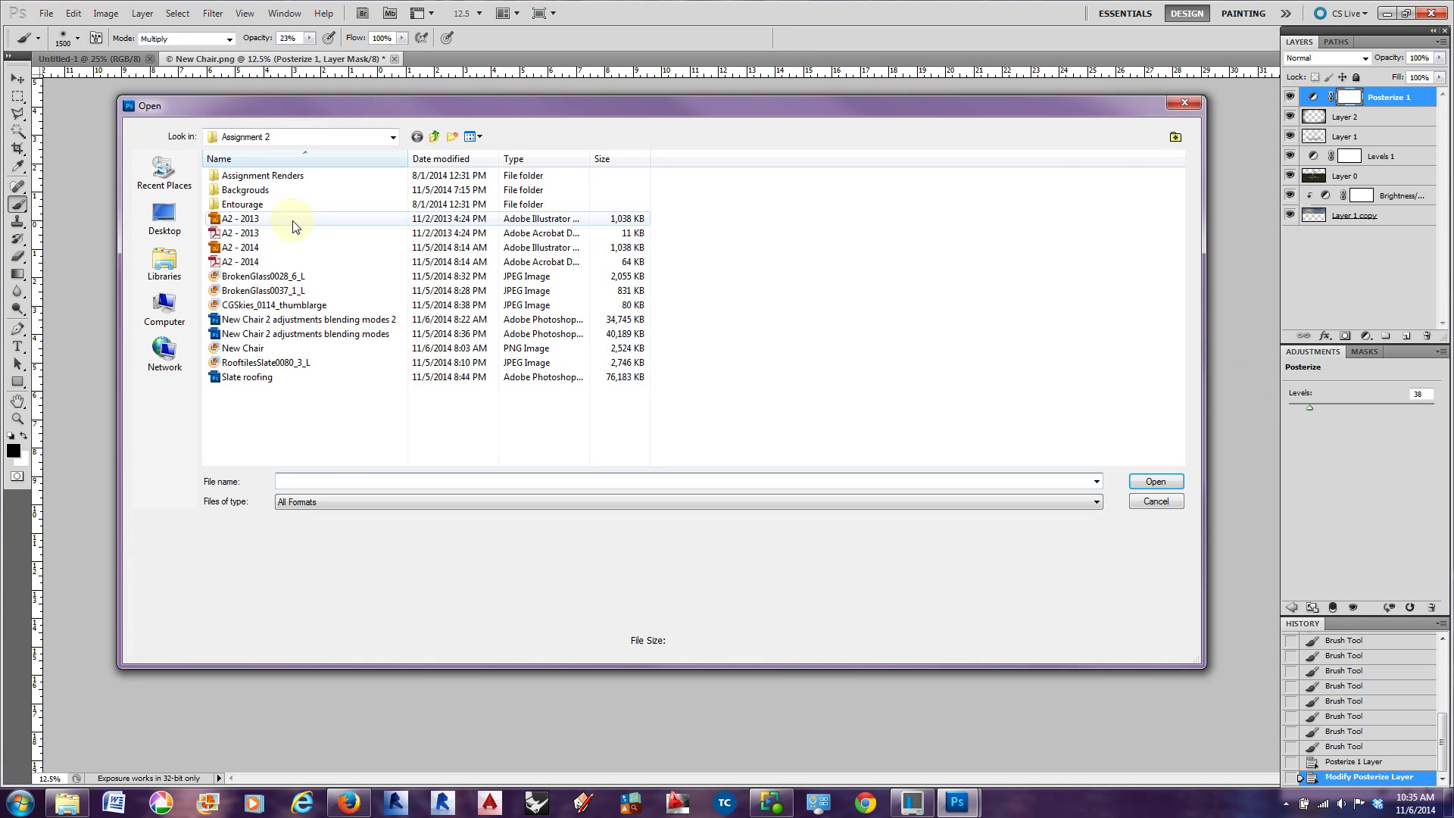
click(249, 276)
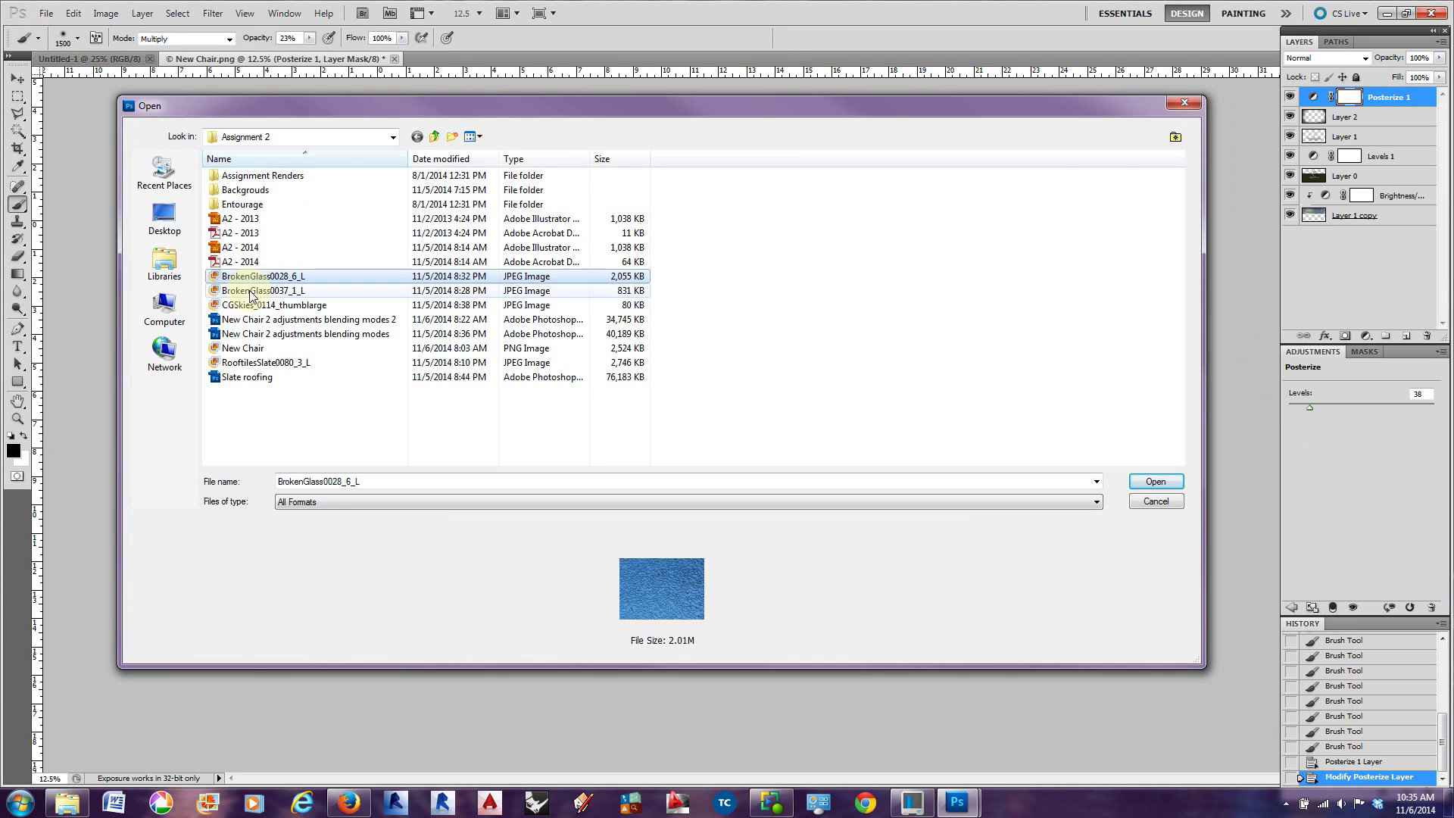
click(250, 291)
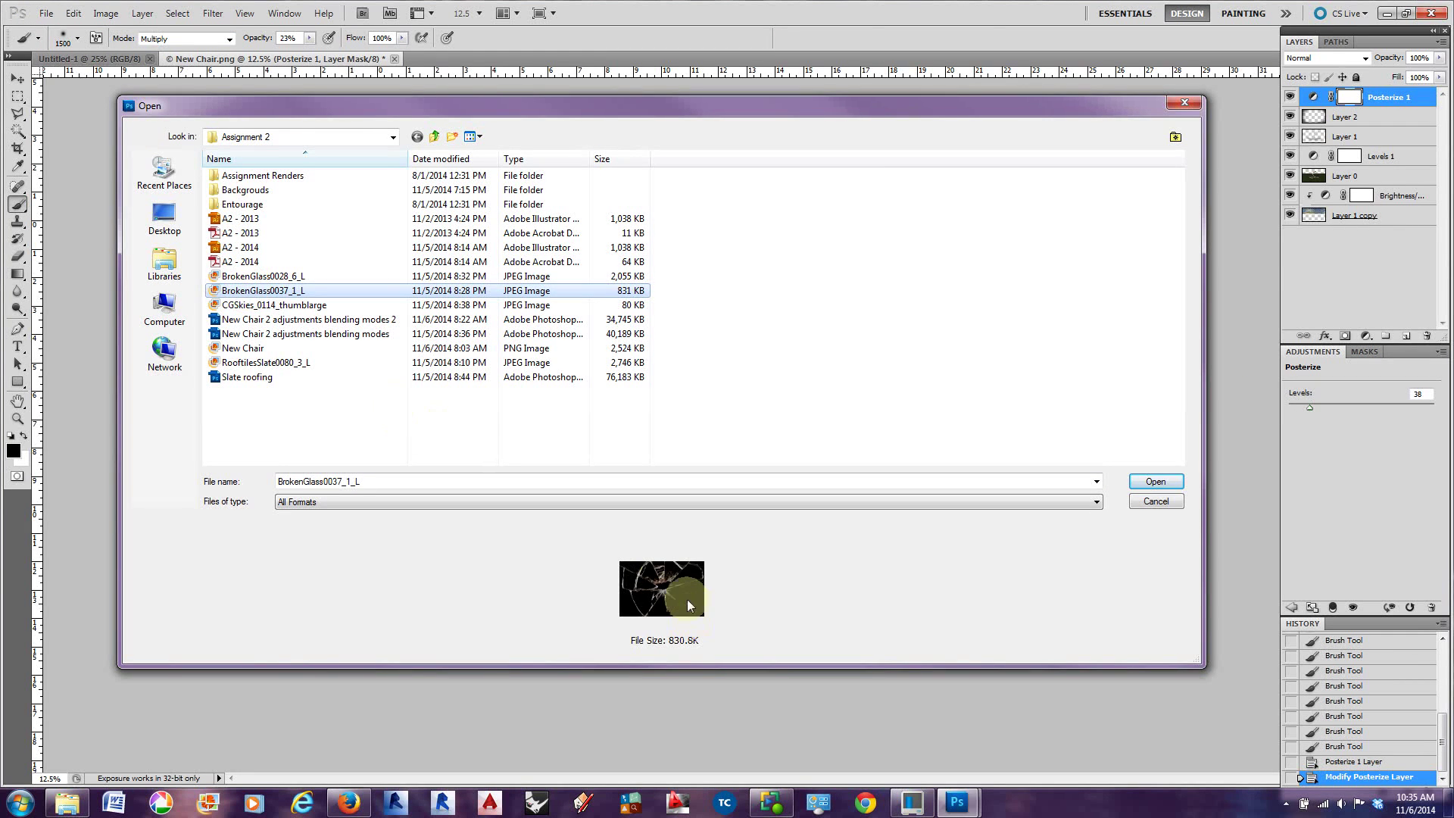
click(1159, 481)
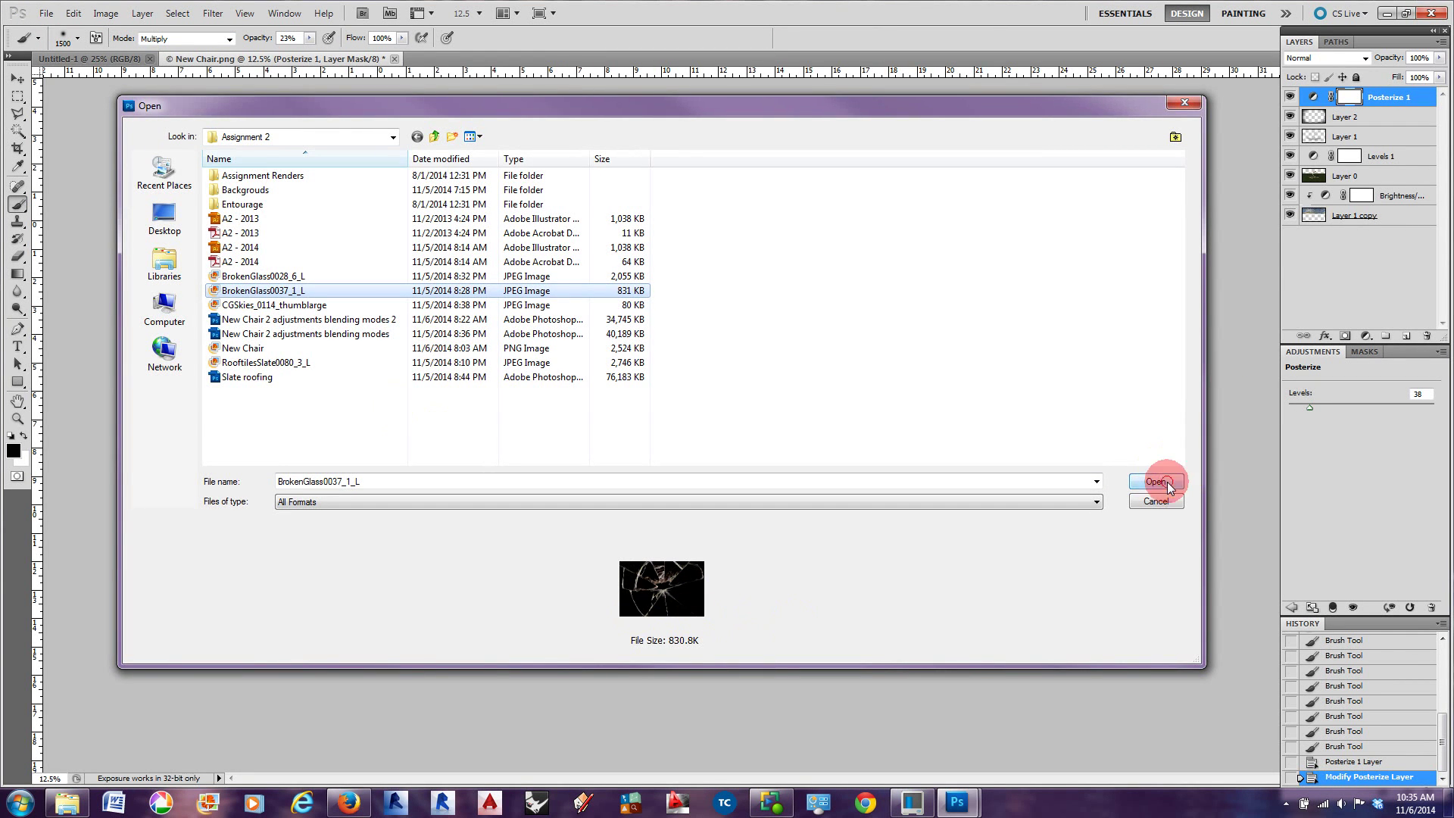
drag(506, 62, 243, 291)
drag(1307, 98, 924, 367)
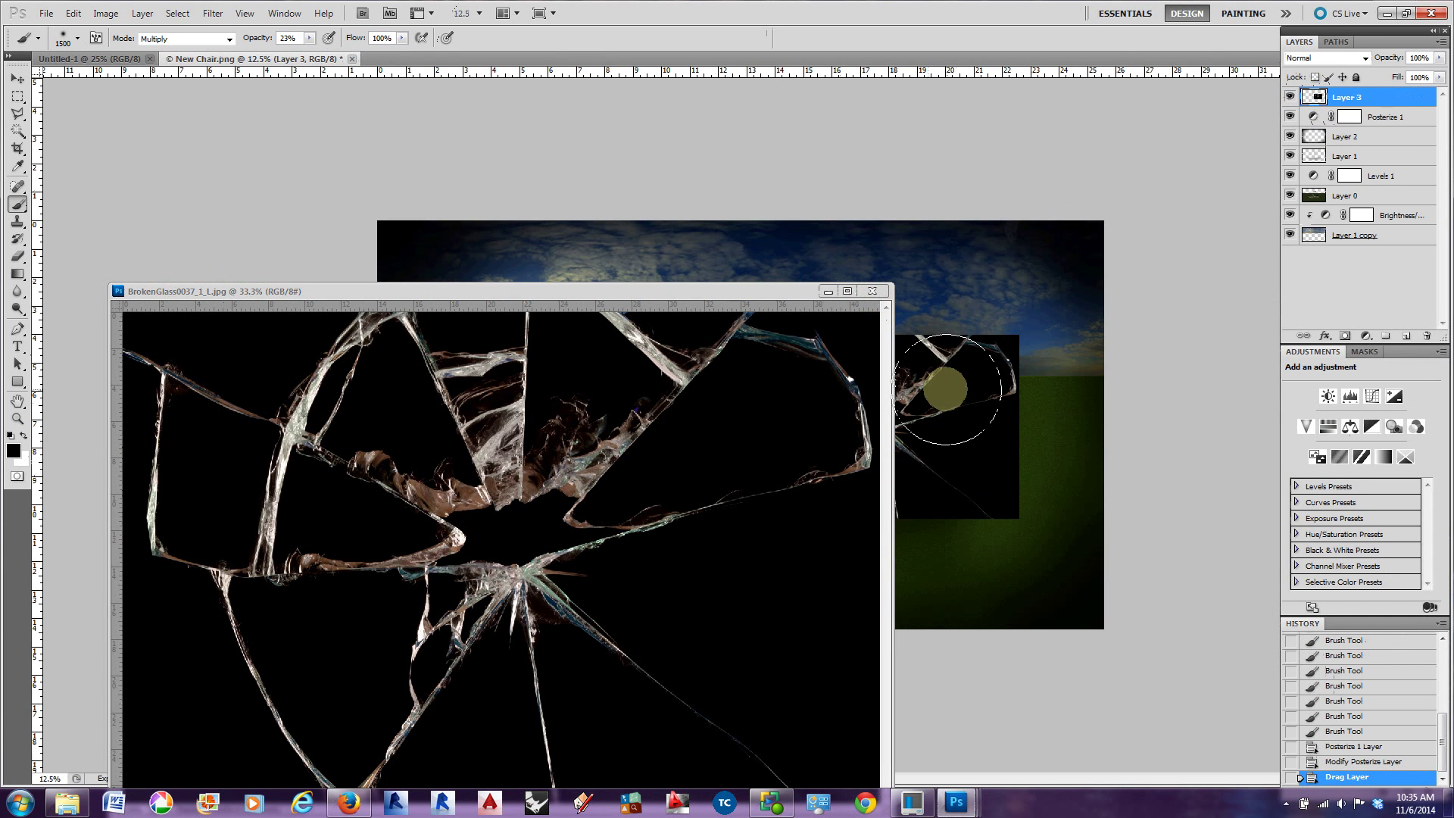
key(ctrl+z)
click(659, 291)
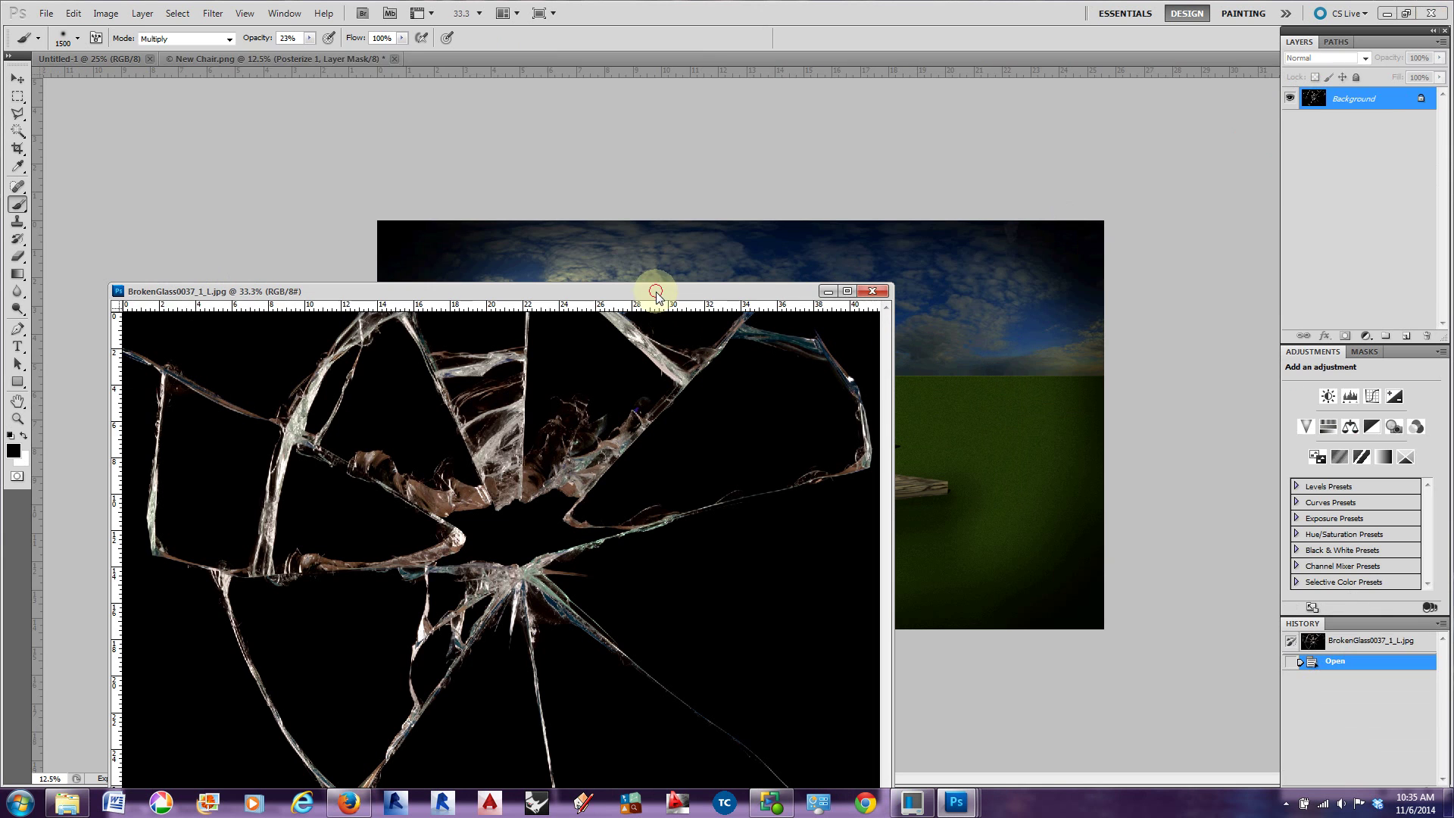
Resample the broken glass image to a resolution of 1200 pixels/inch and accept the oversized document dimensions
click(105, 12)
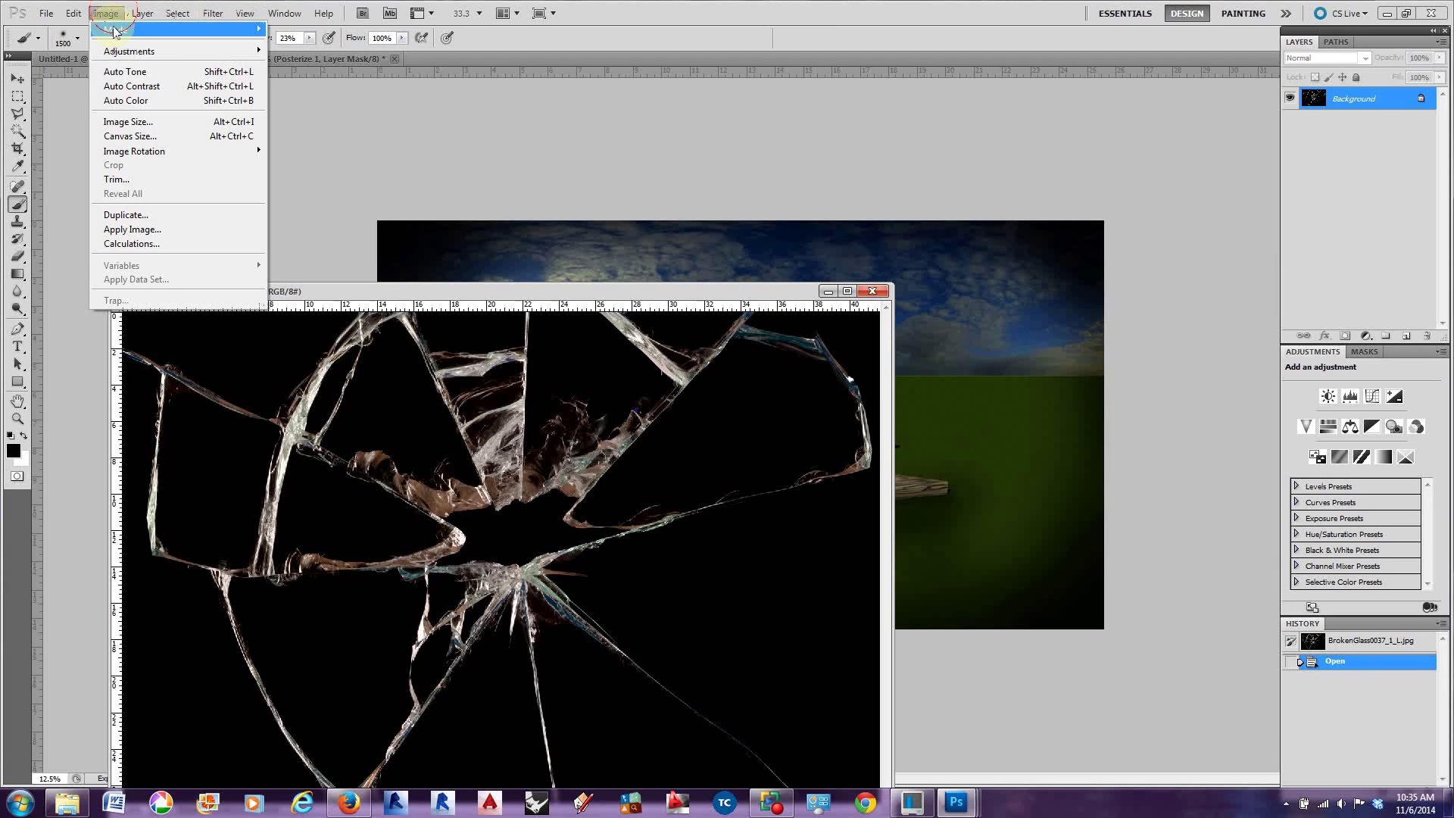
click(127, 125)
click(1028, 512)
click(1077, 453)
double_click(1076, 453)
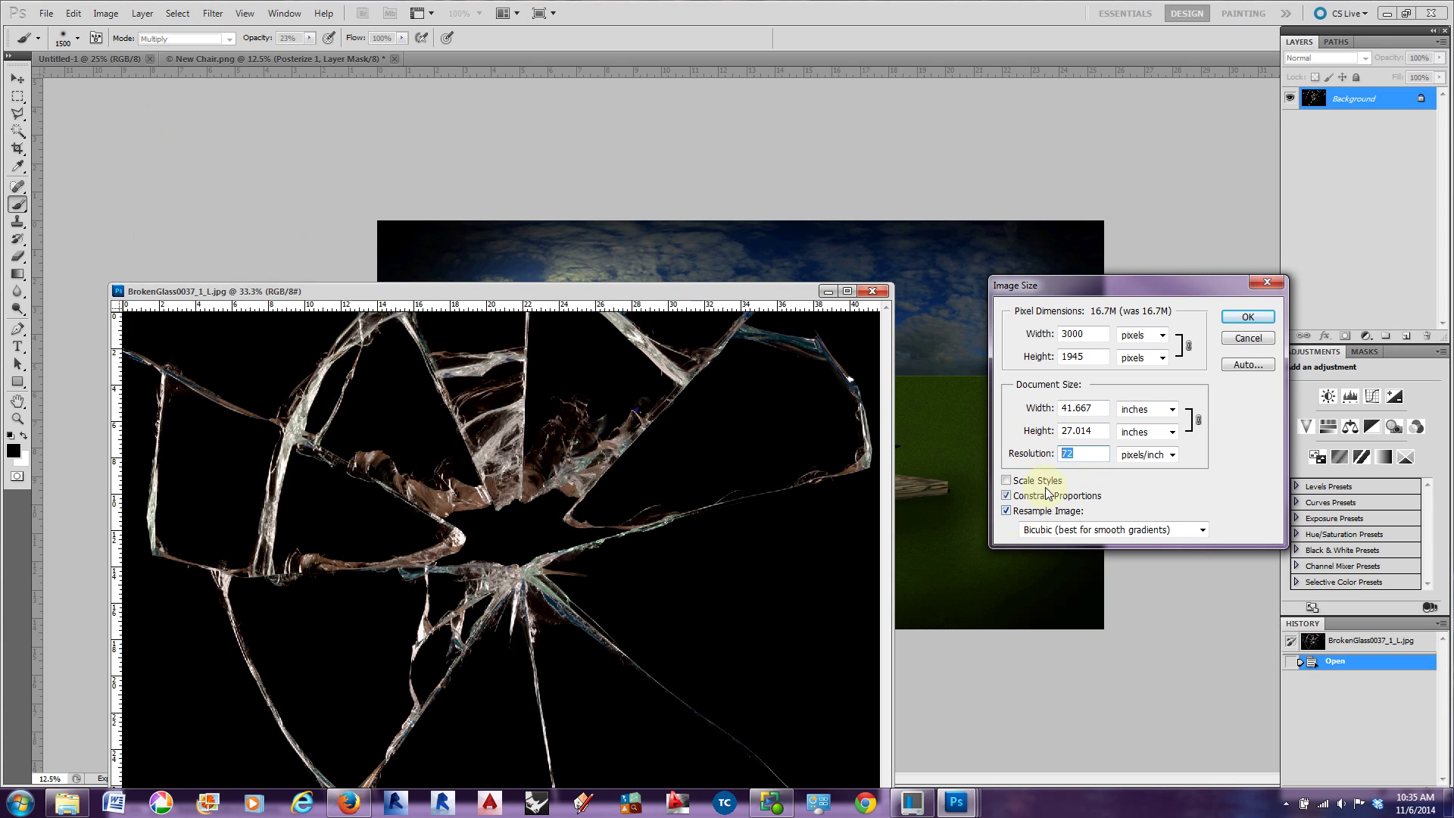
text(1200)
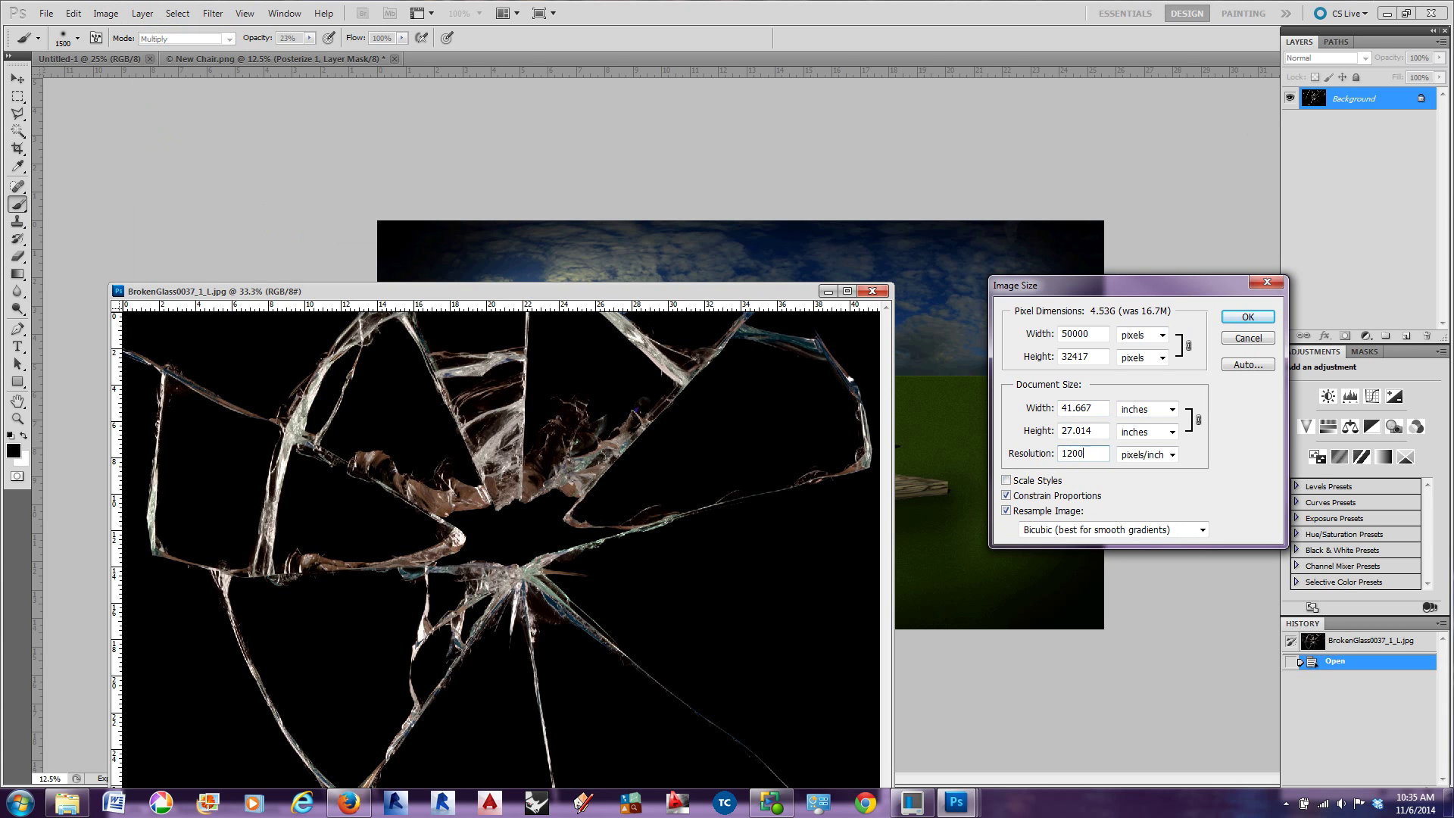
key(Return)
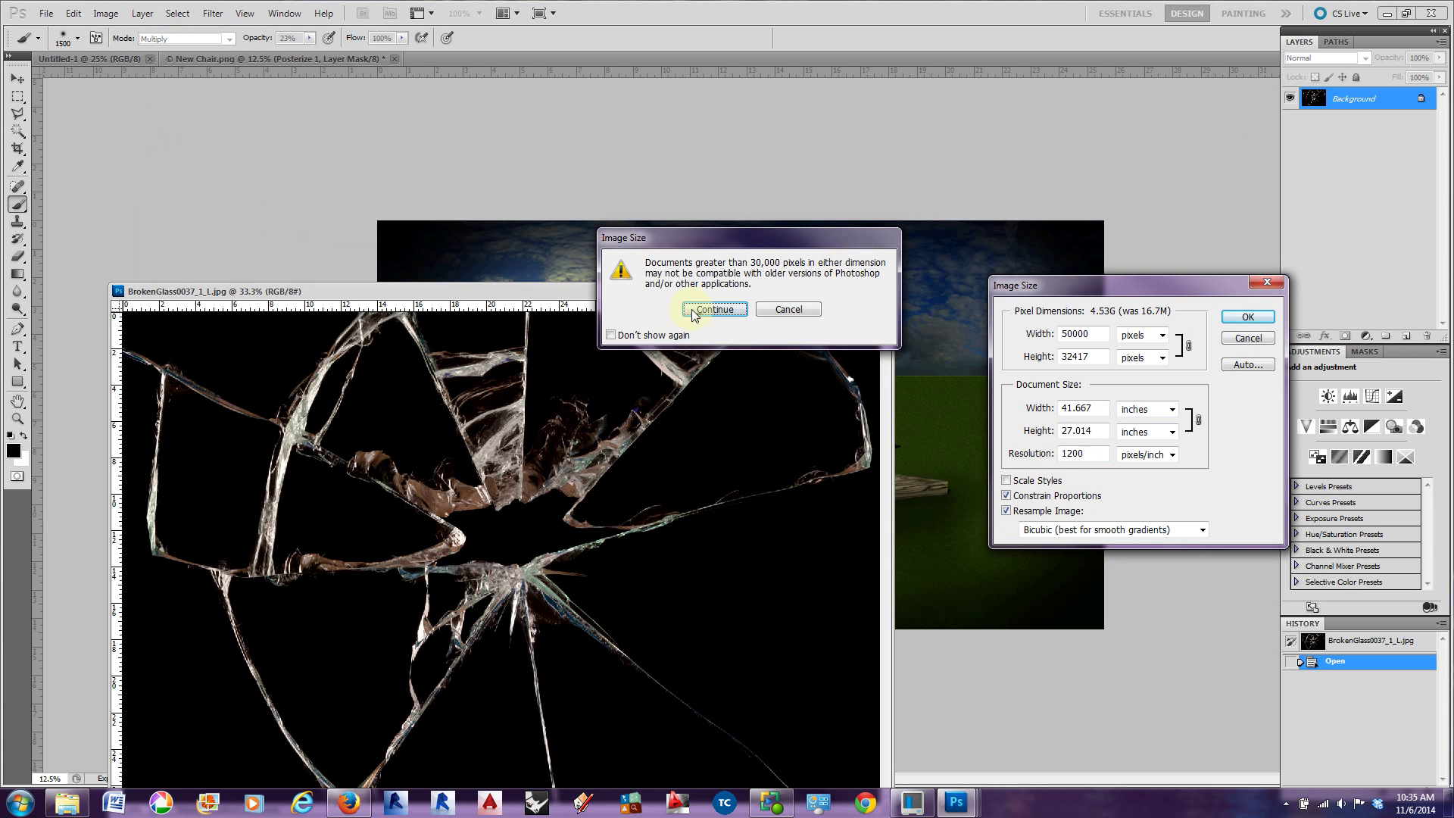
click(716, 310)
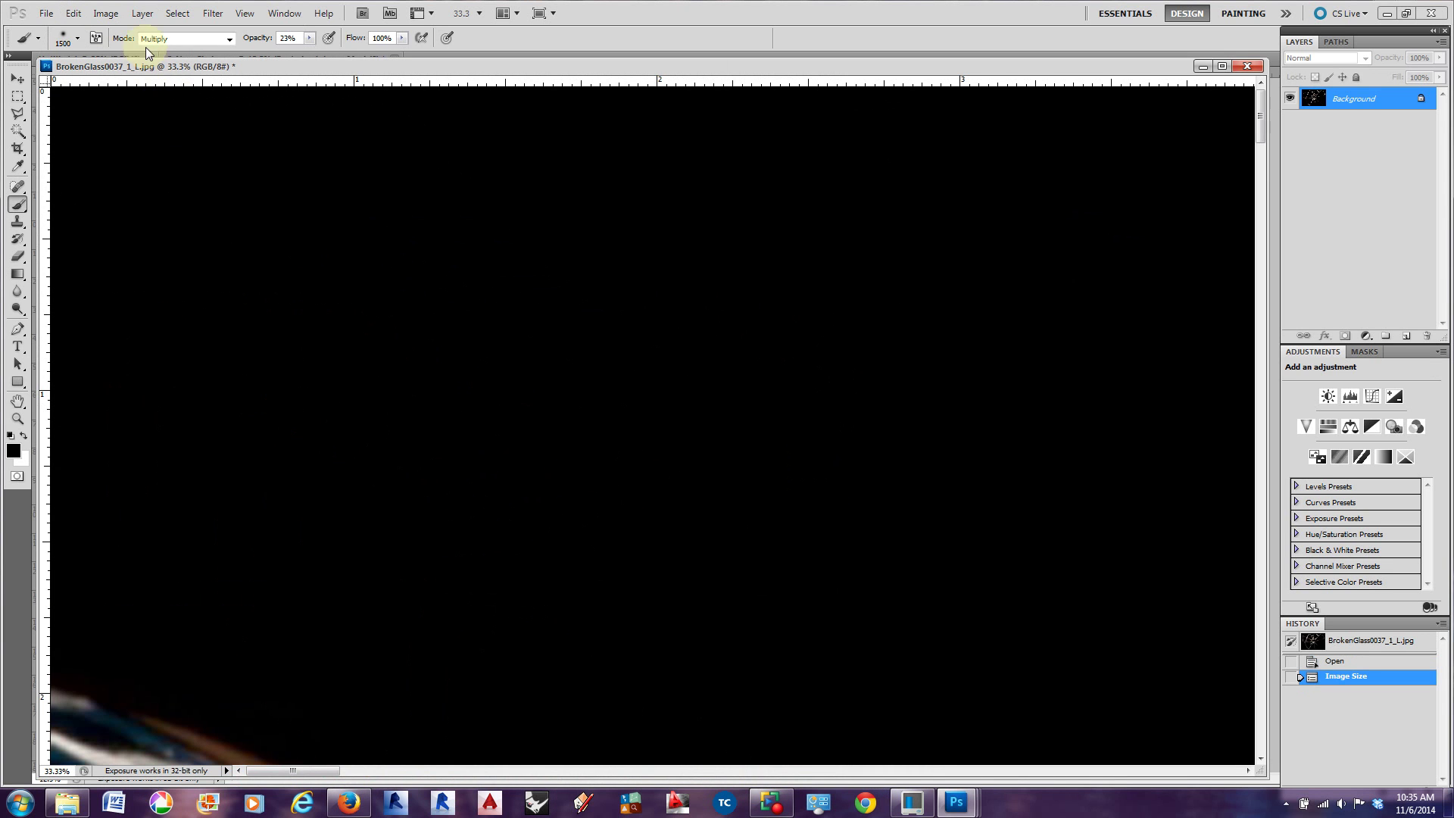
Set the broken glass image's resolution to 300 pixels/inch with Resample Image turned off
click(107, 13)
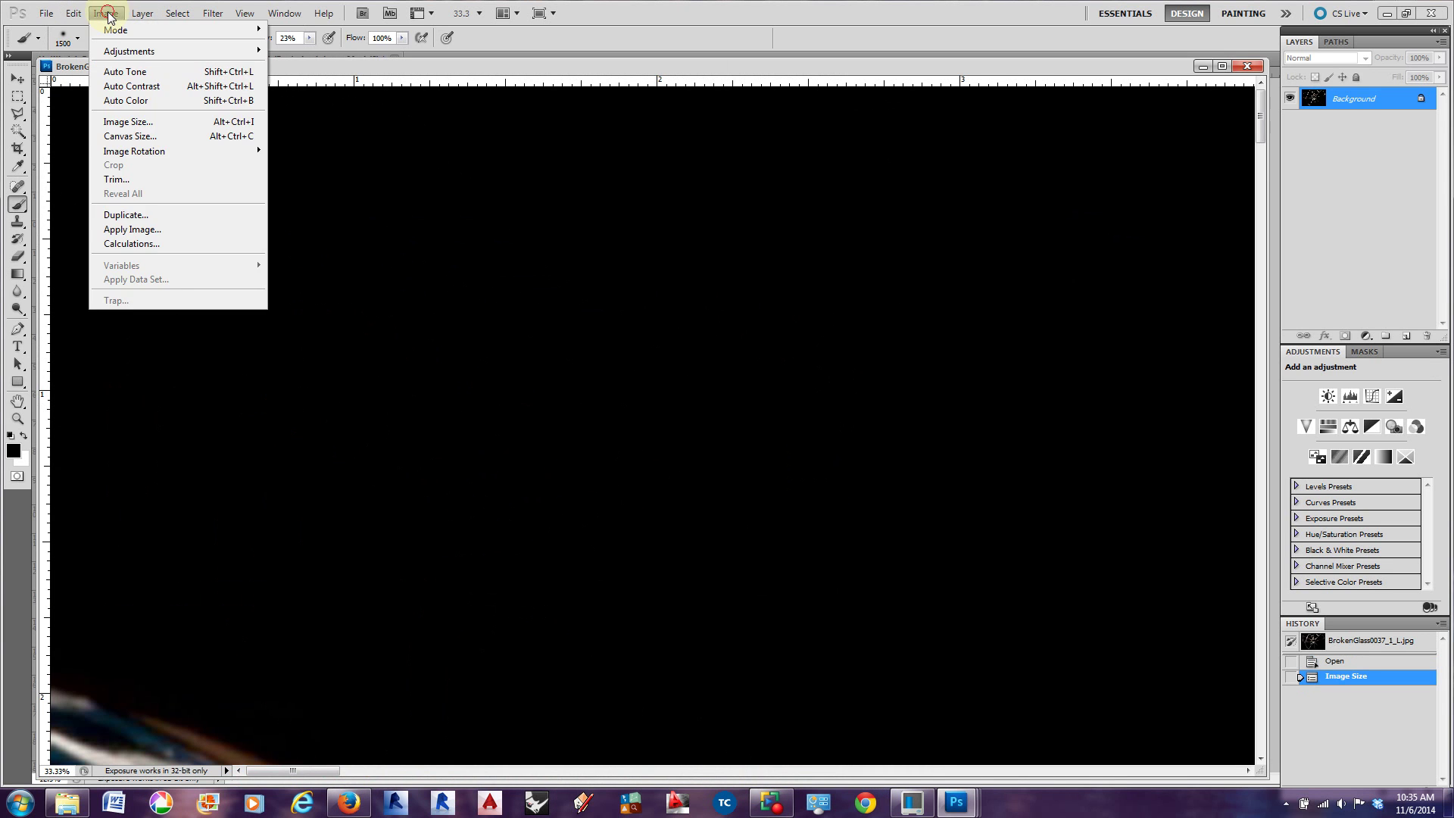
click(113, 122)
click(1008, 511)
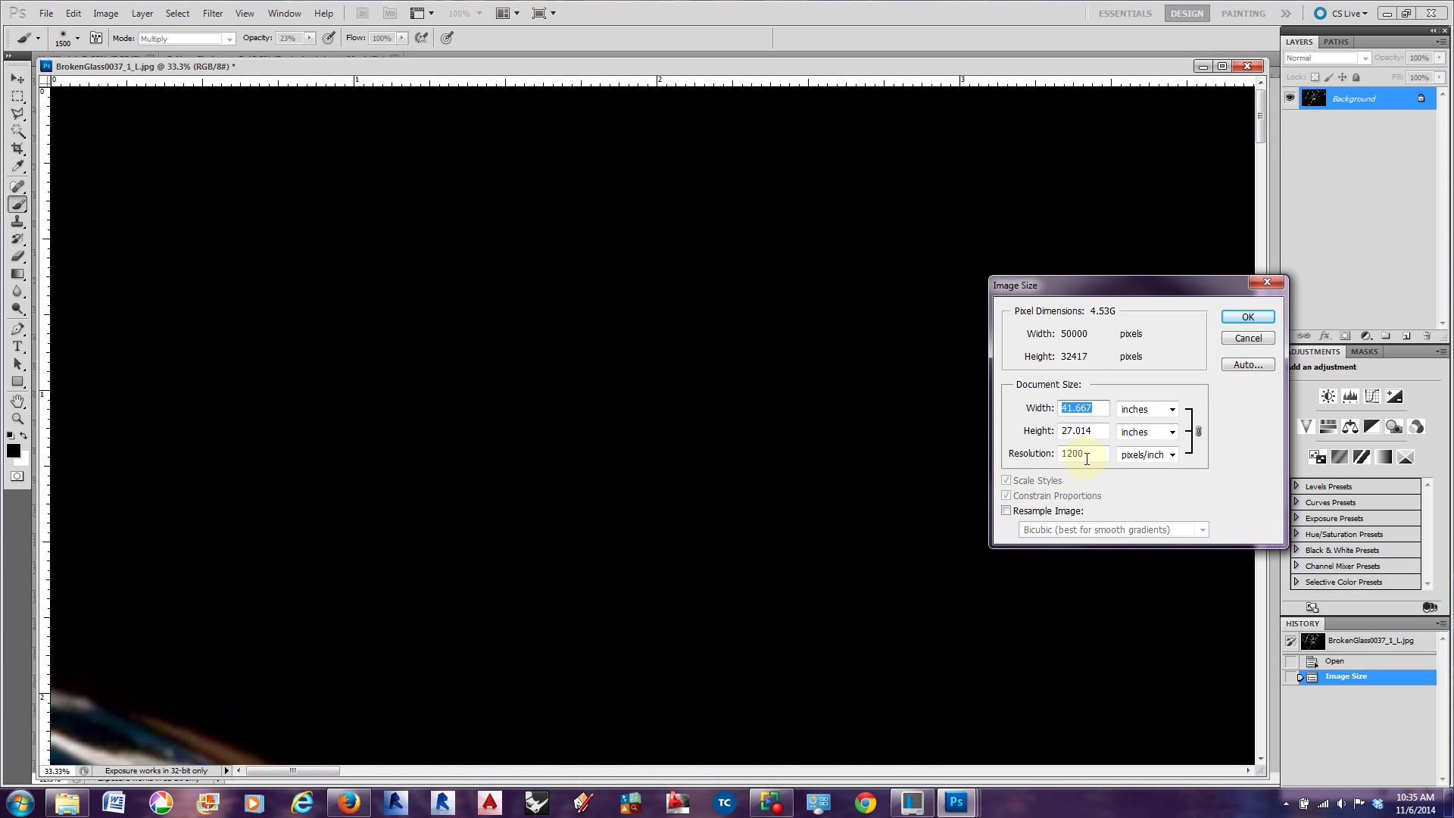
text(30)
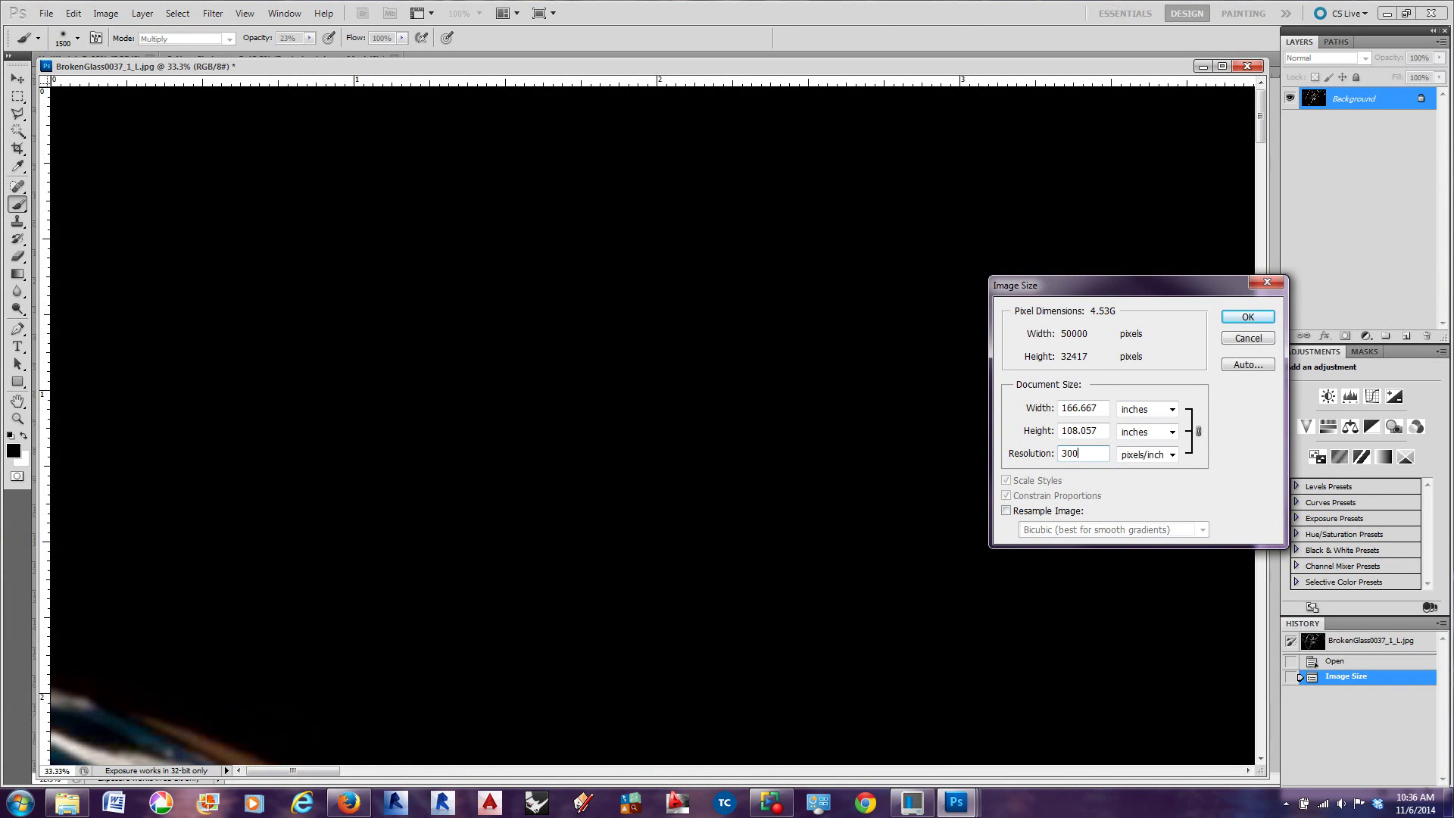
text(0)
key(Return)
Copy the broken glass background into New Chair.png as a new top layer and minimize the glass image's window
drag(1010, 70, 283, 213)
drag(1314, 97, 856, 396)
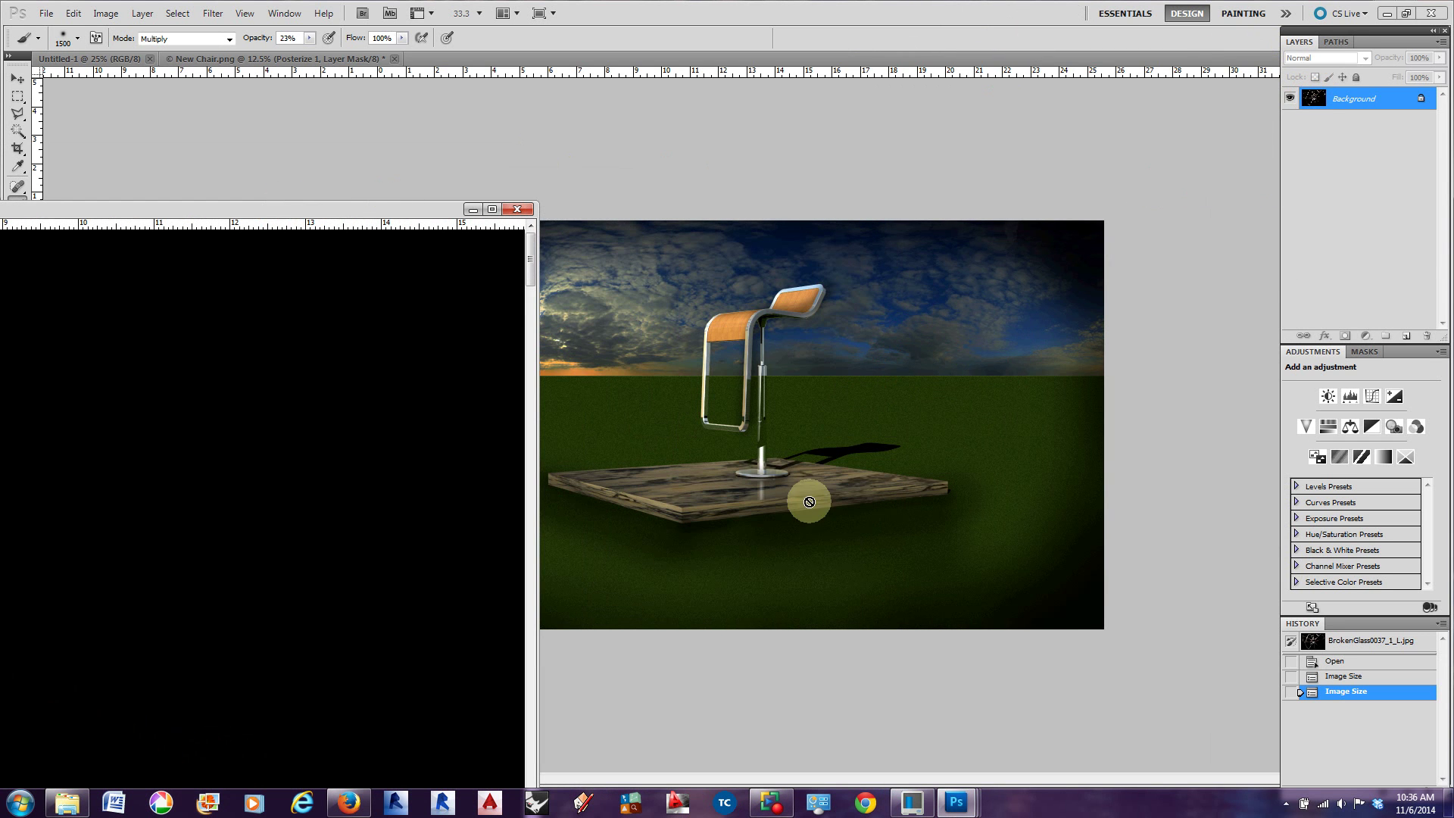
click(471, 210)
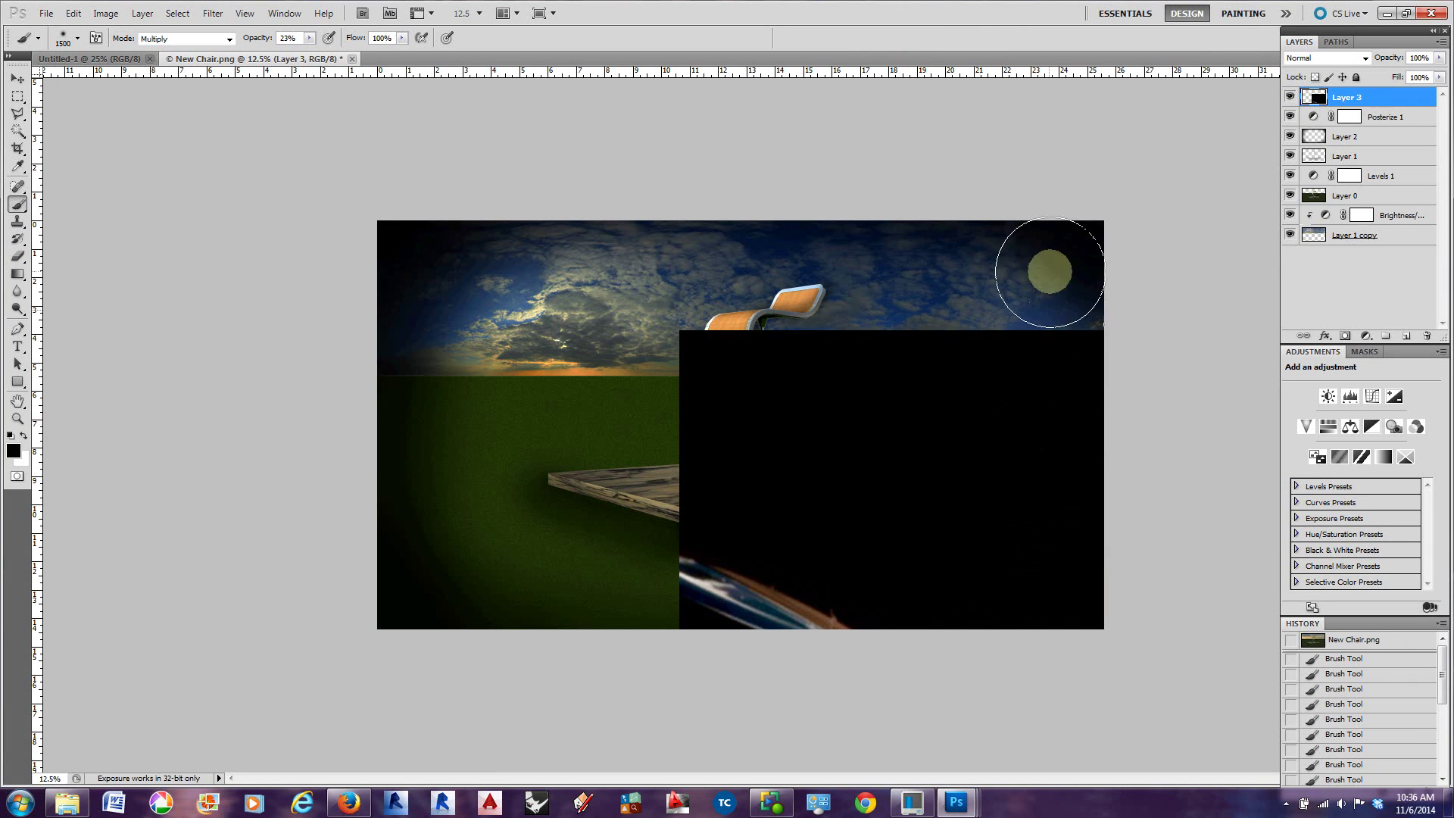
Reposition the broken glass layer and scale it to about 15.37% so it covers the chair image's full width
click(17, 79)
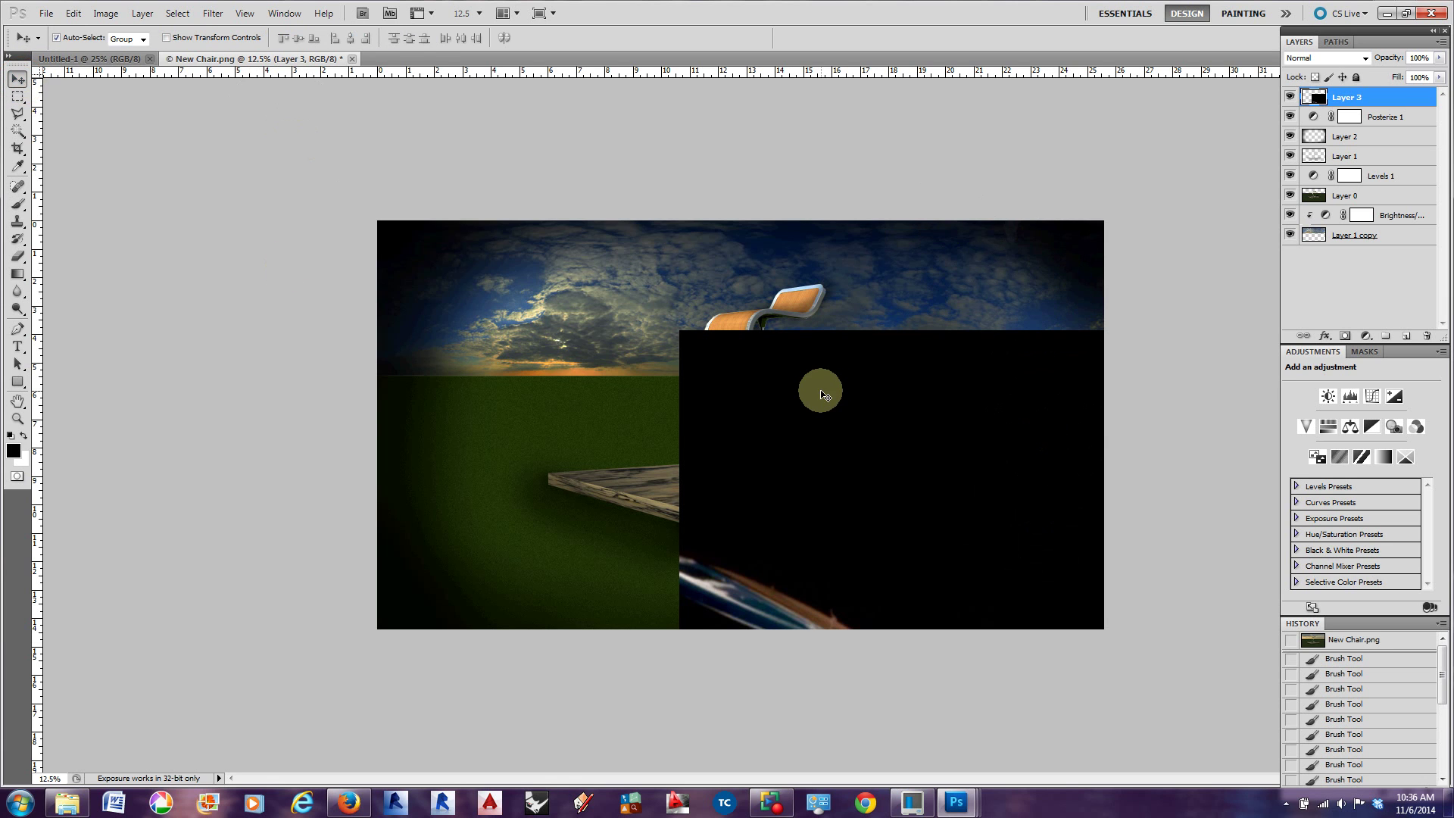
scroll(831, 385, down, 4)
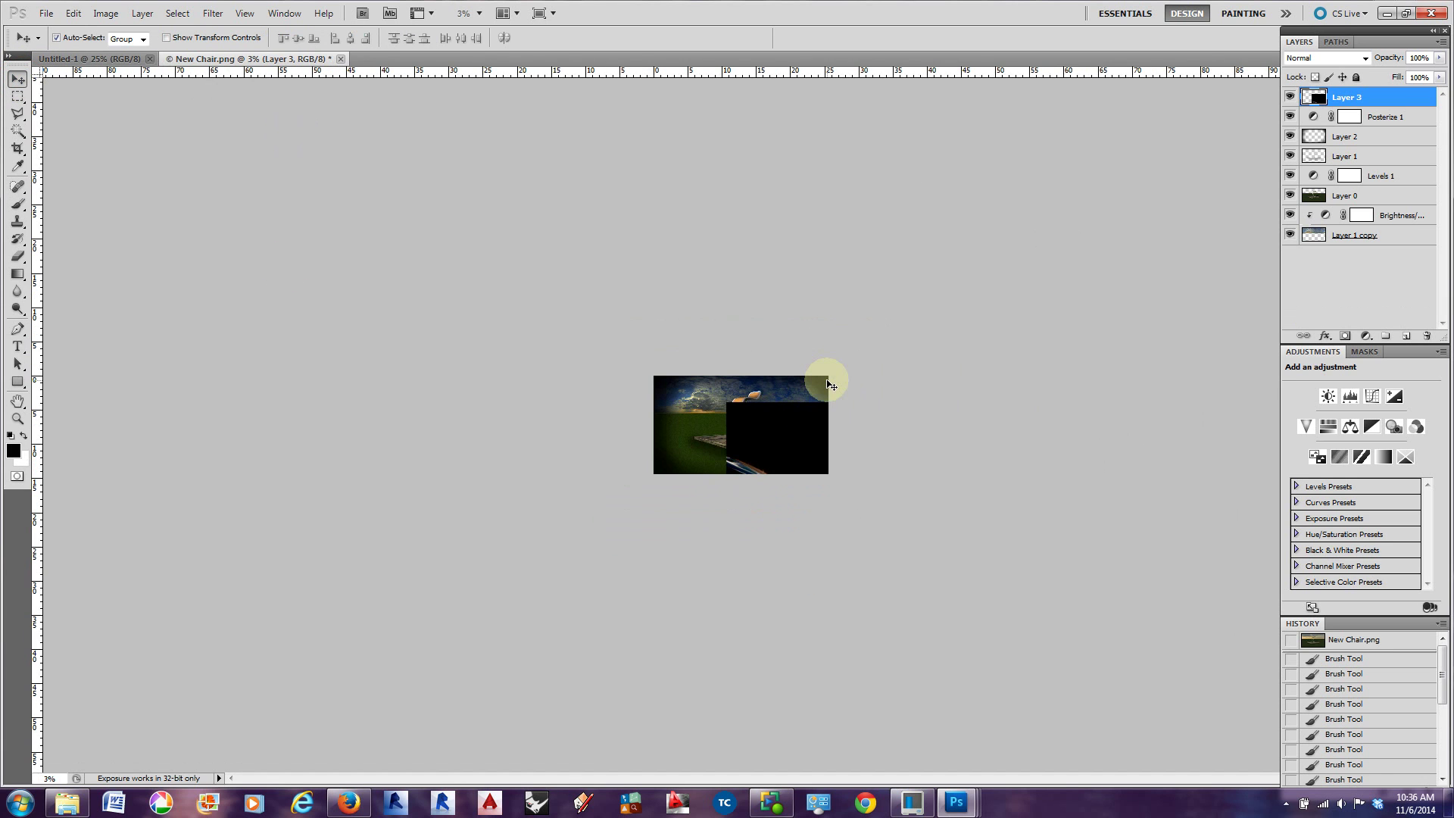
drag(762, 416, 1015, 626)
drag(1108, 662, 552, 286)
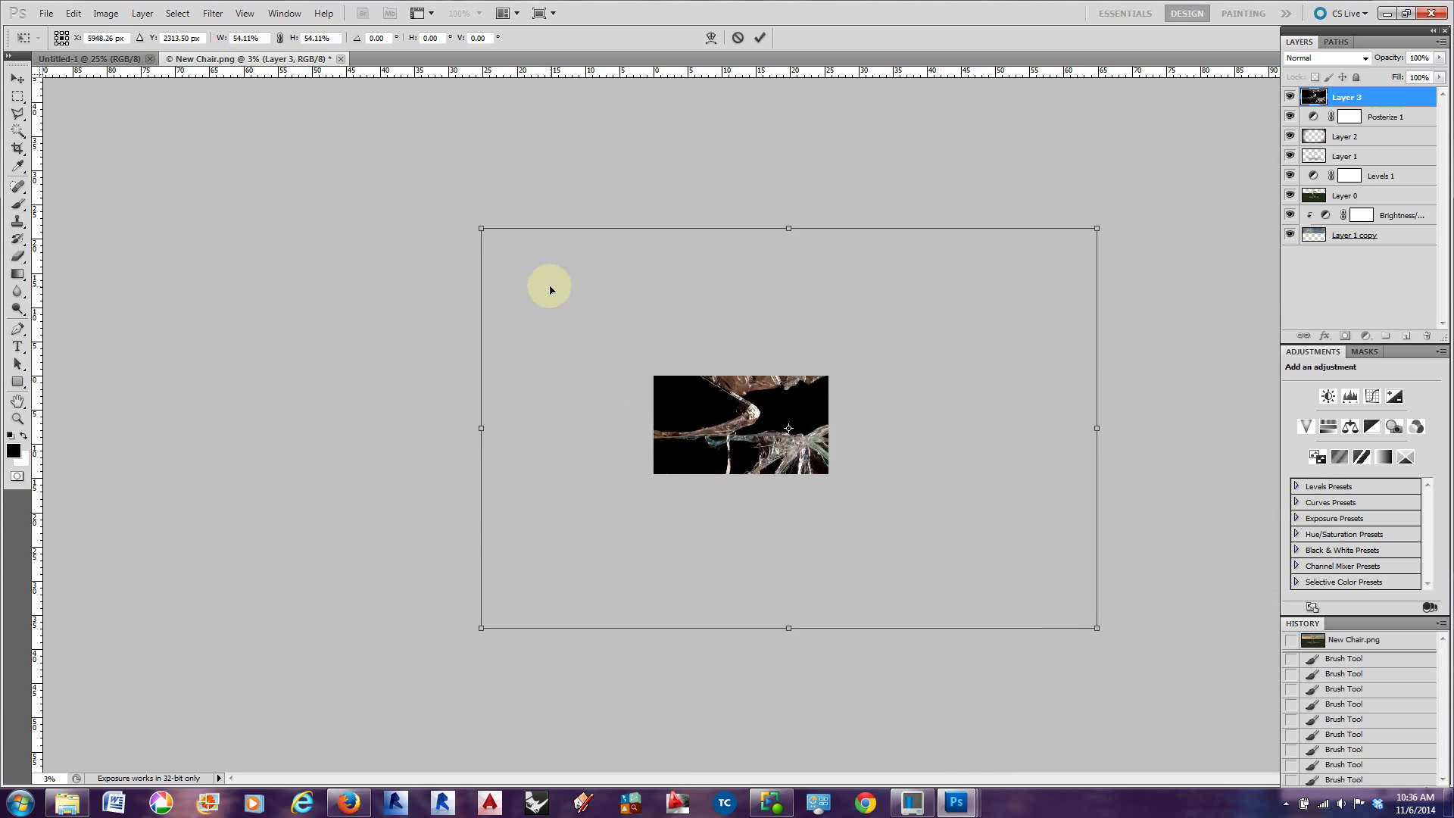
drag(478, 228, 695, 389)
drag(605, 334, 648, 382)
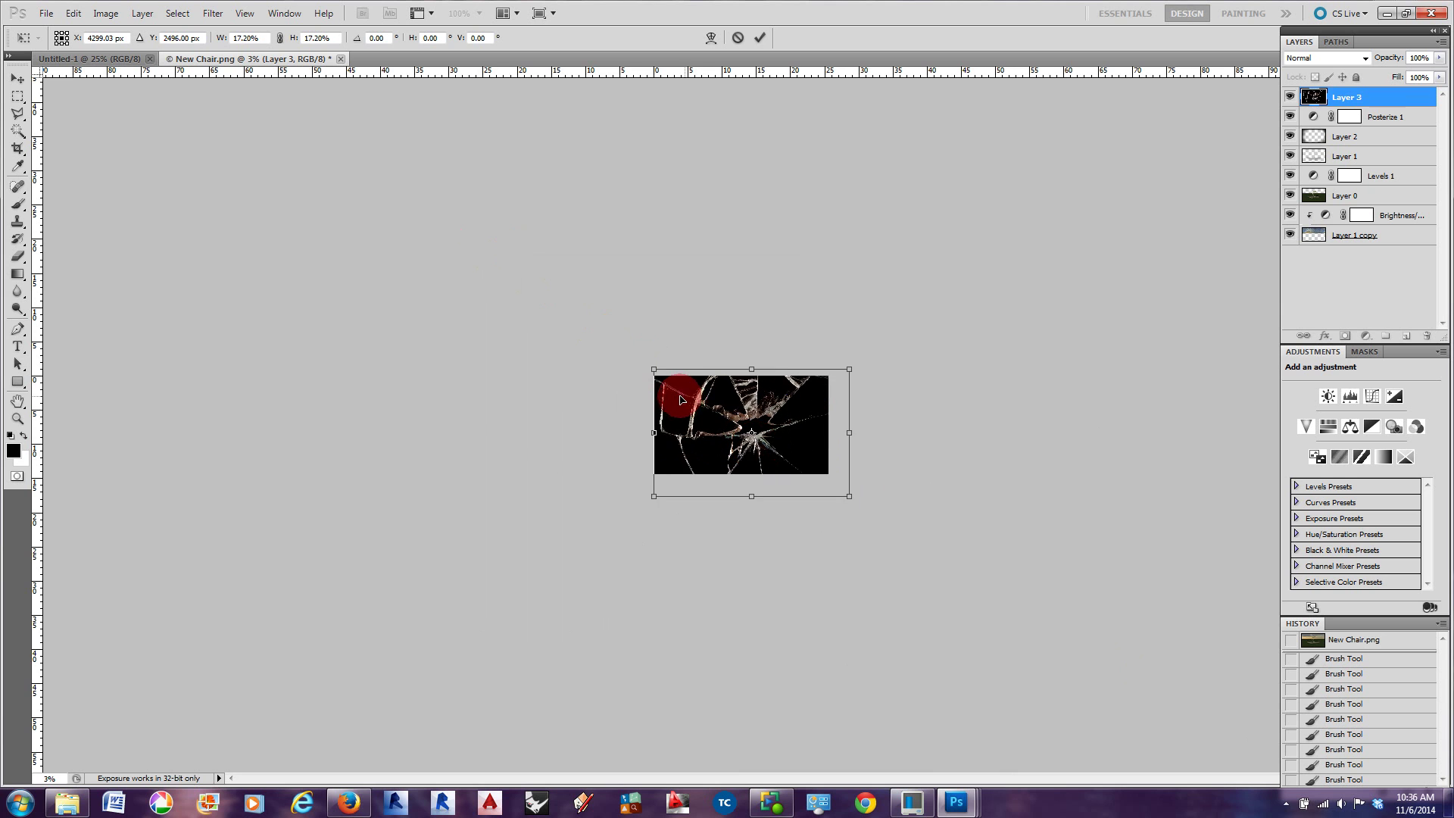
mouse_move(845, 502)
mouse_down()
mouse_move(817, 470)
mouse_move(835, 477)
mouse_up()
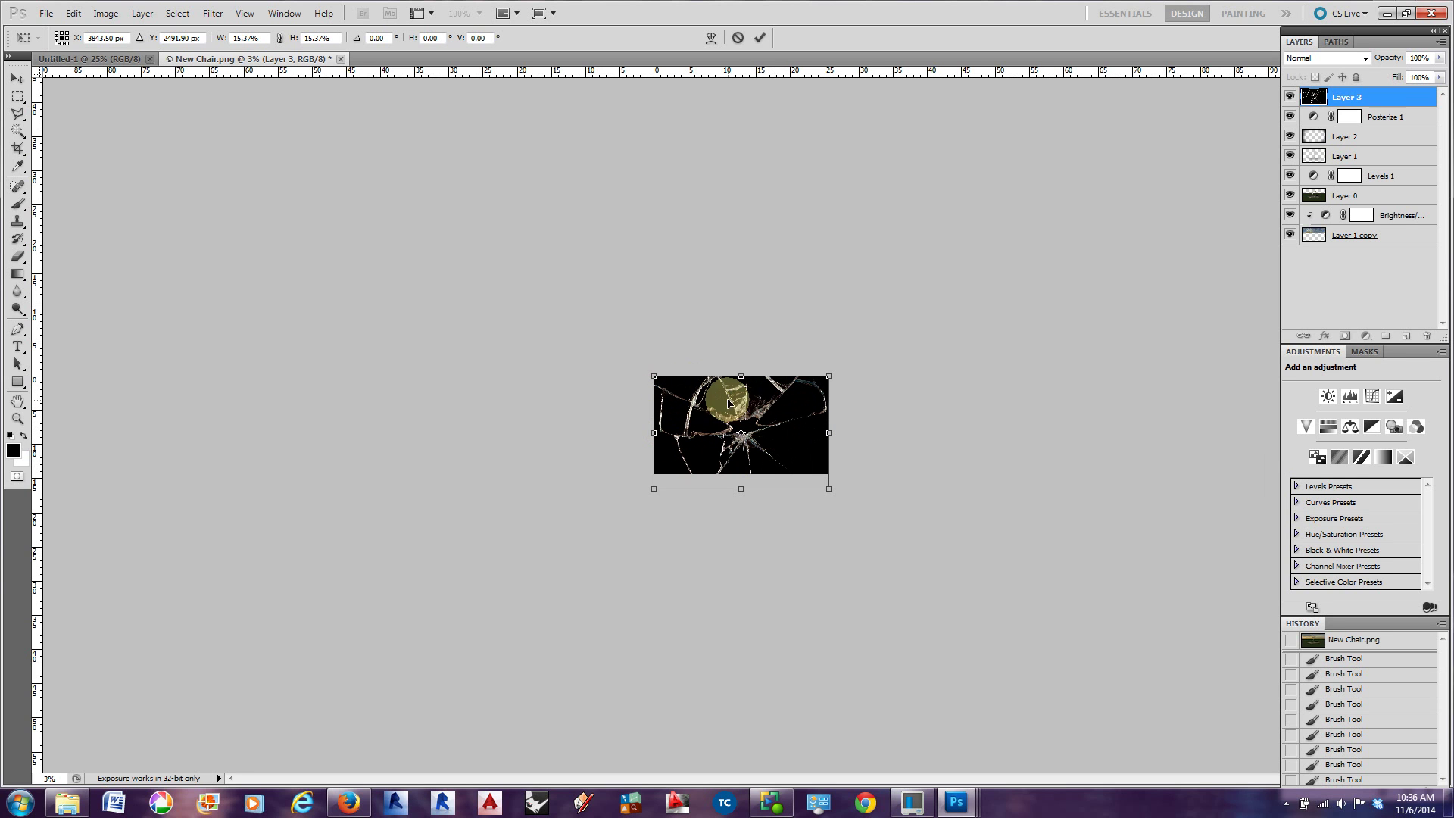
Review the transform modes available for the broken glass layer, including Scale, Skew, Distort, Perspective and Warp
right_click(781, 429)
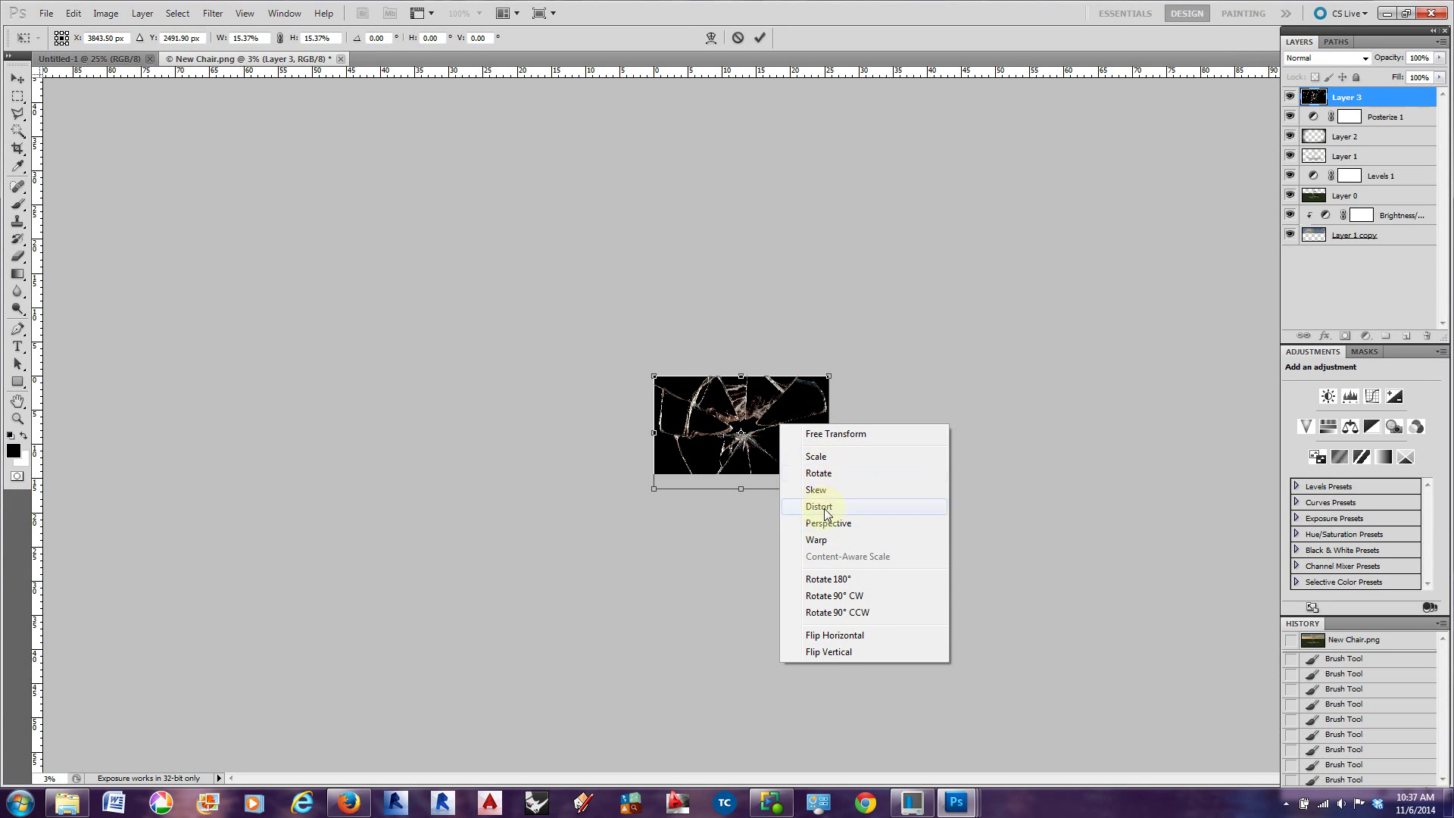
click(816, 457)
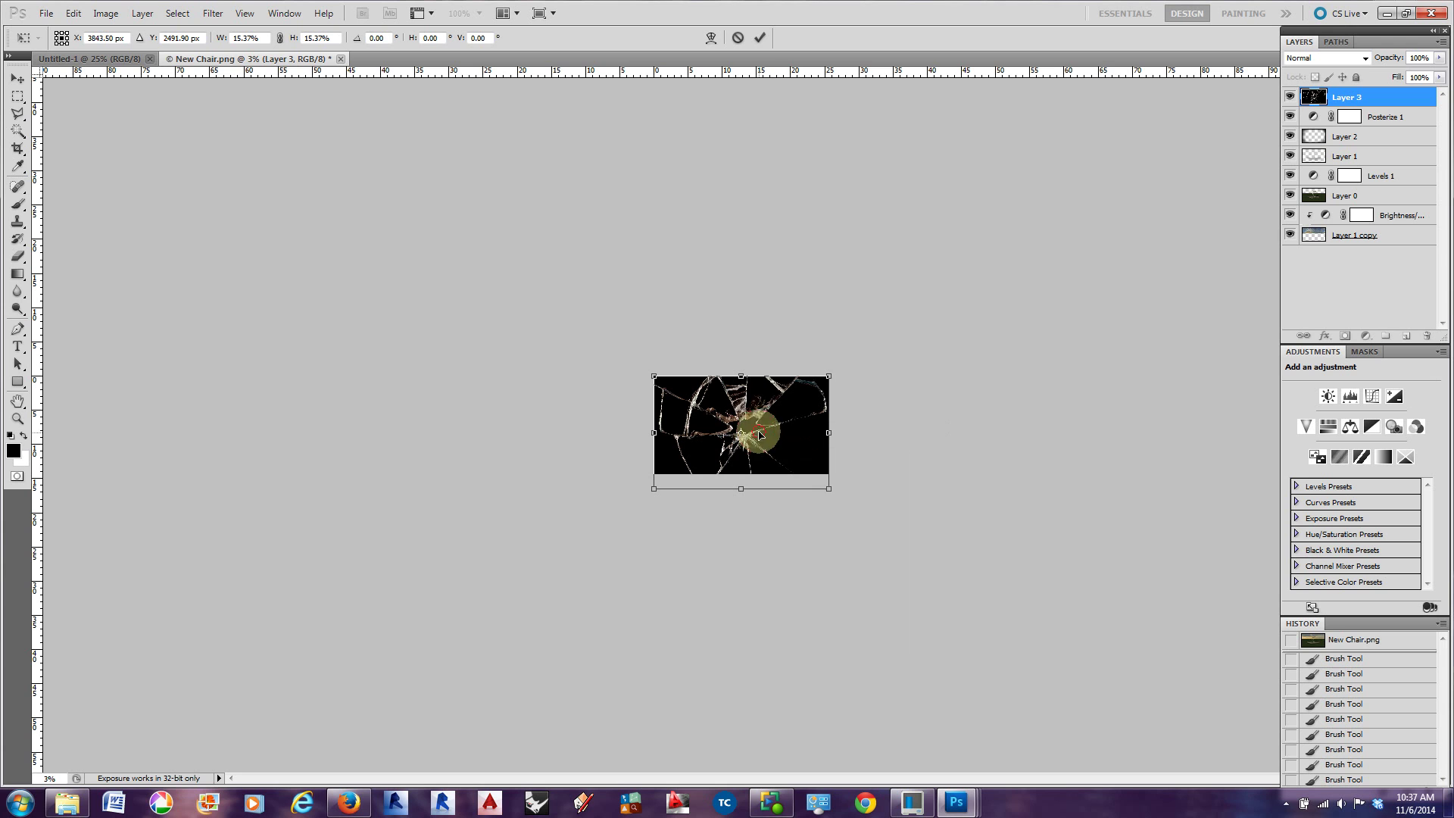
click(73, 13)
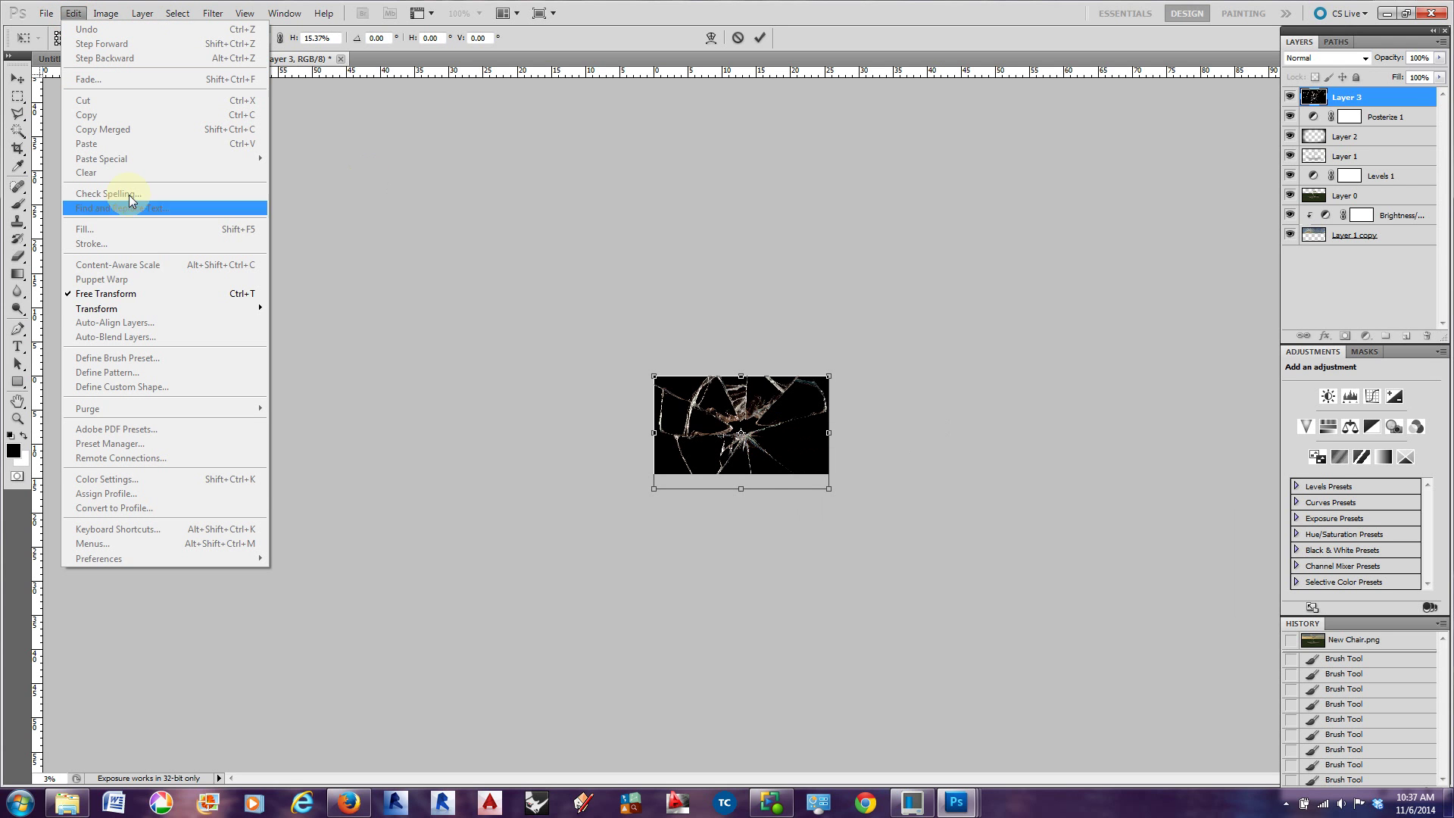
mouse_move(151, 308)
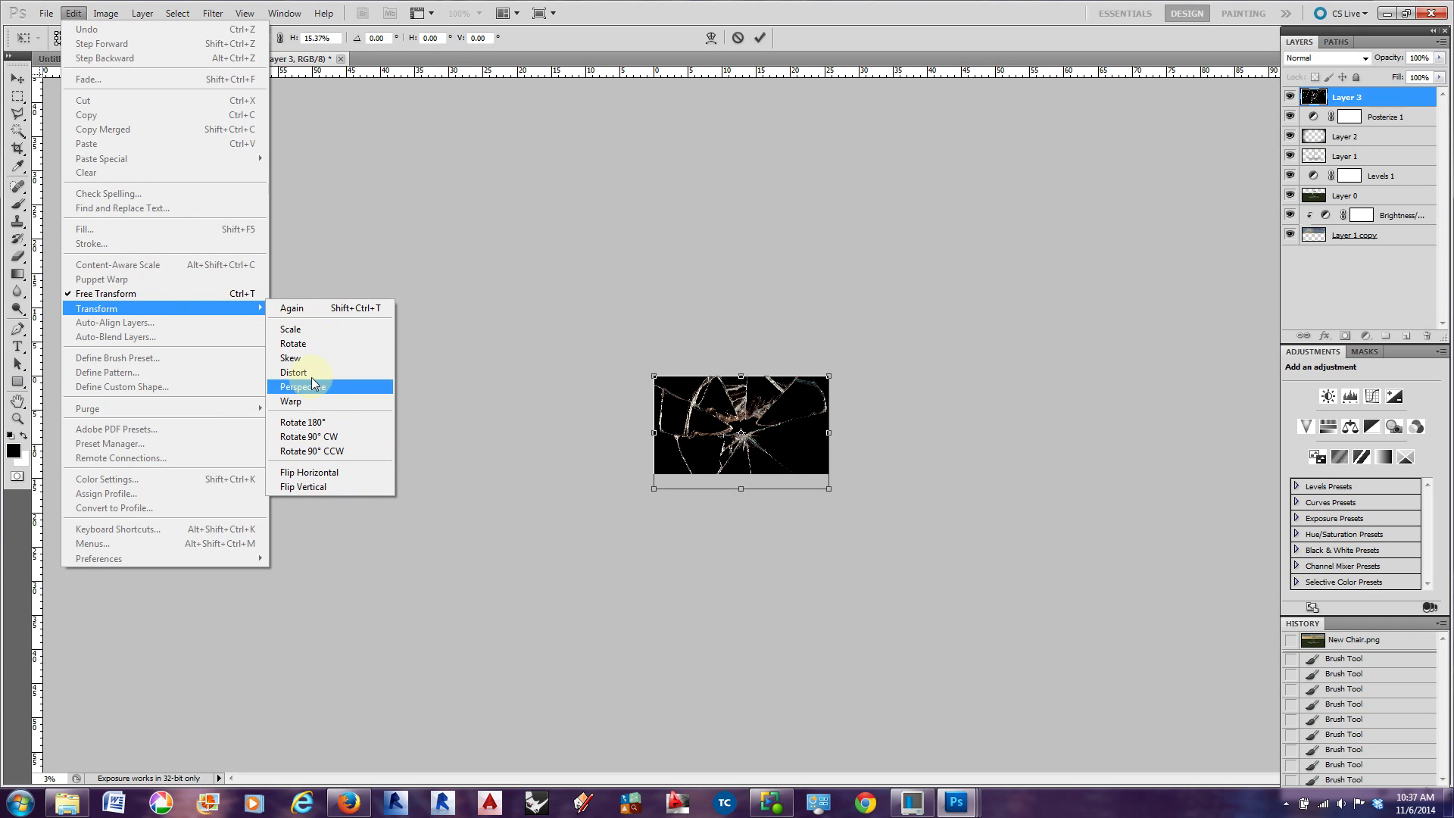
click(679, 415)
right_click(700, 435)
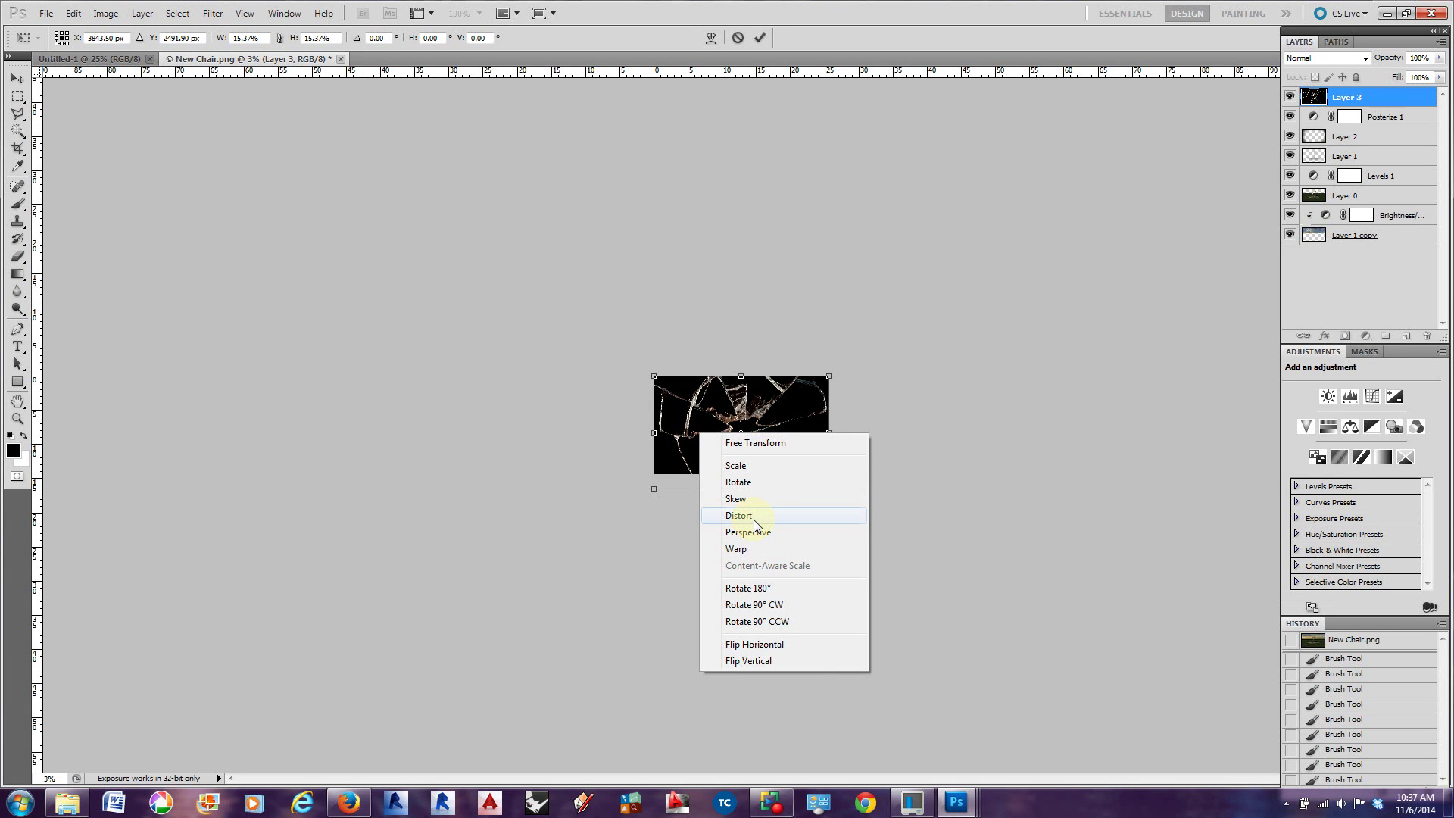
click(693, 439)
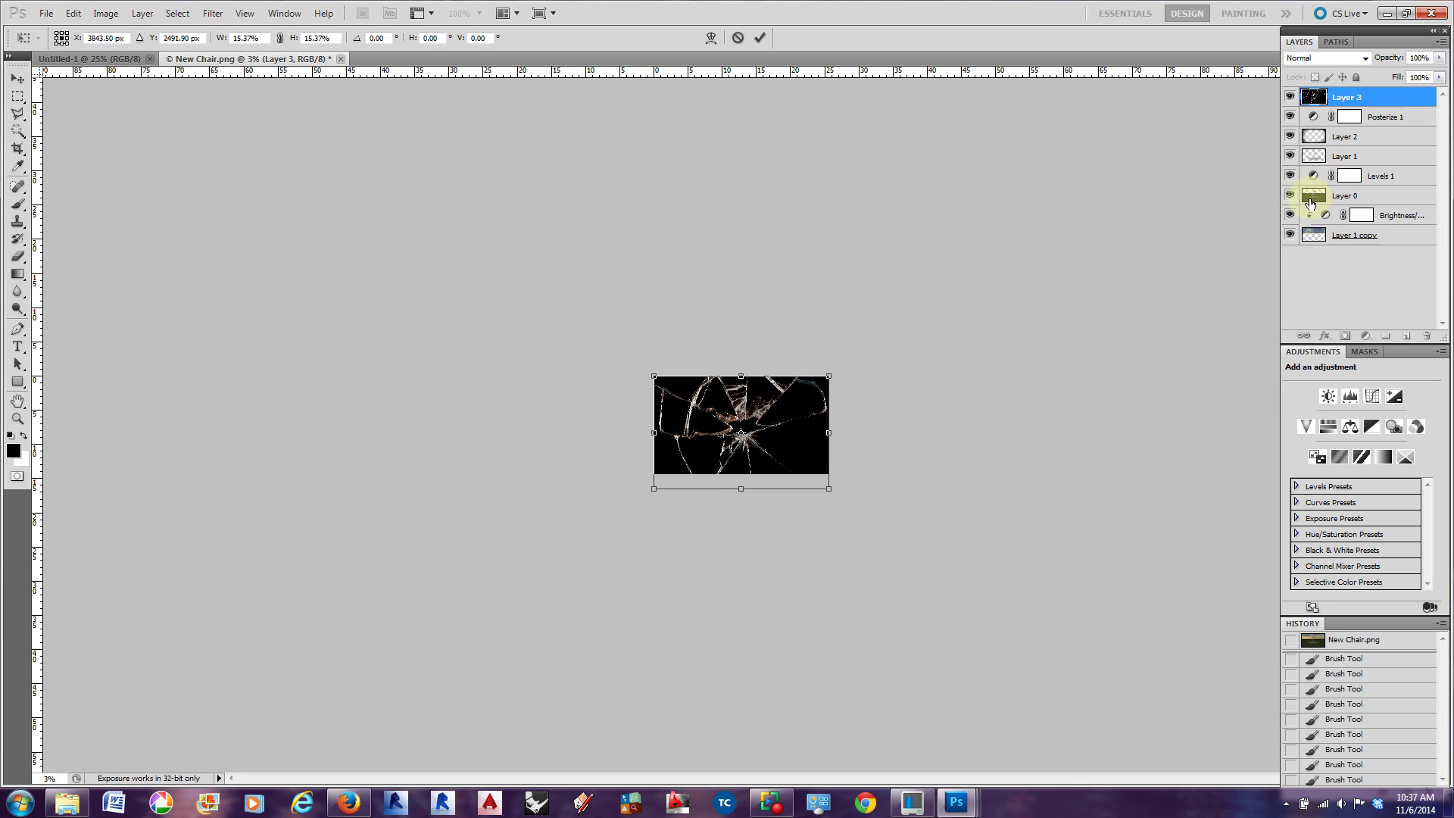
Apply the free transform to the broken glass layer
key(Return)
click(872, 408)
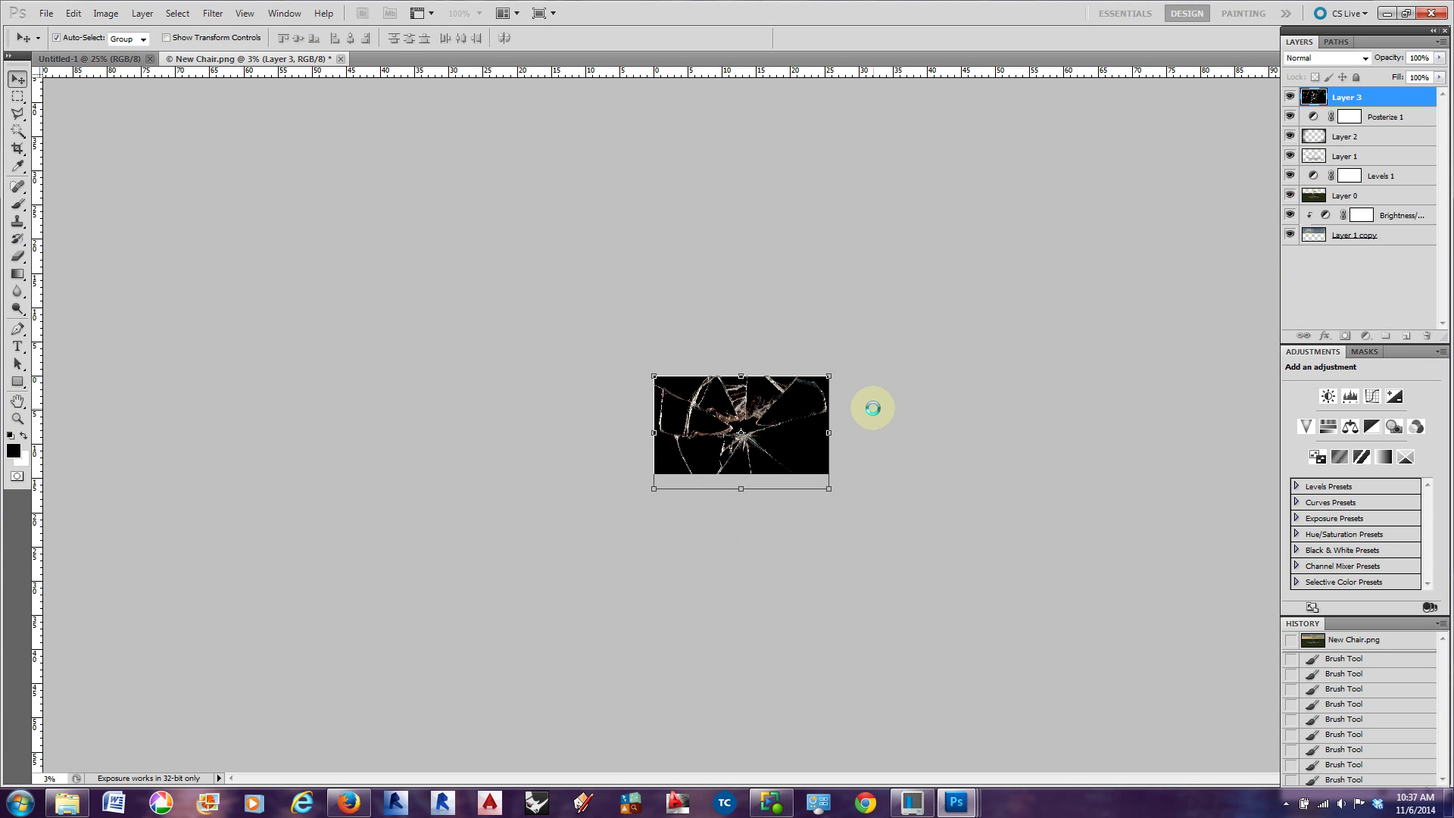
click(801, 414)
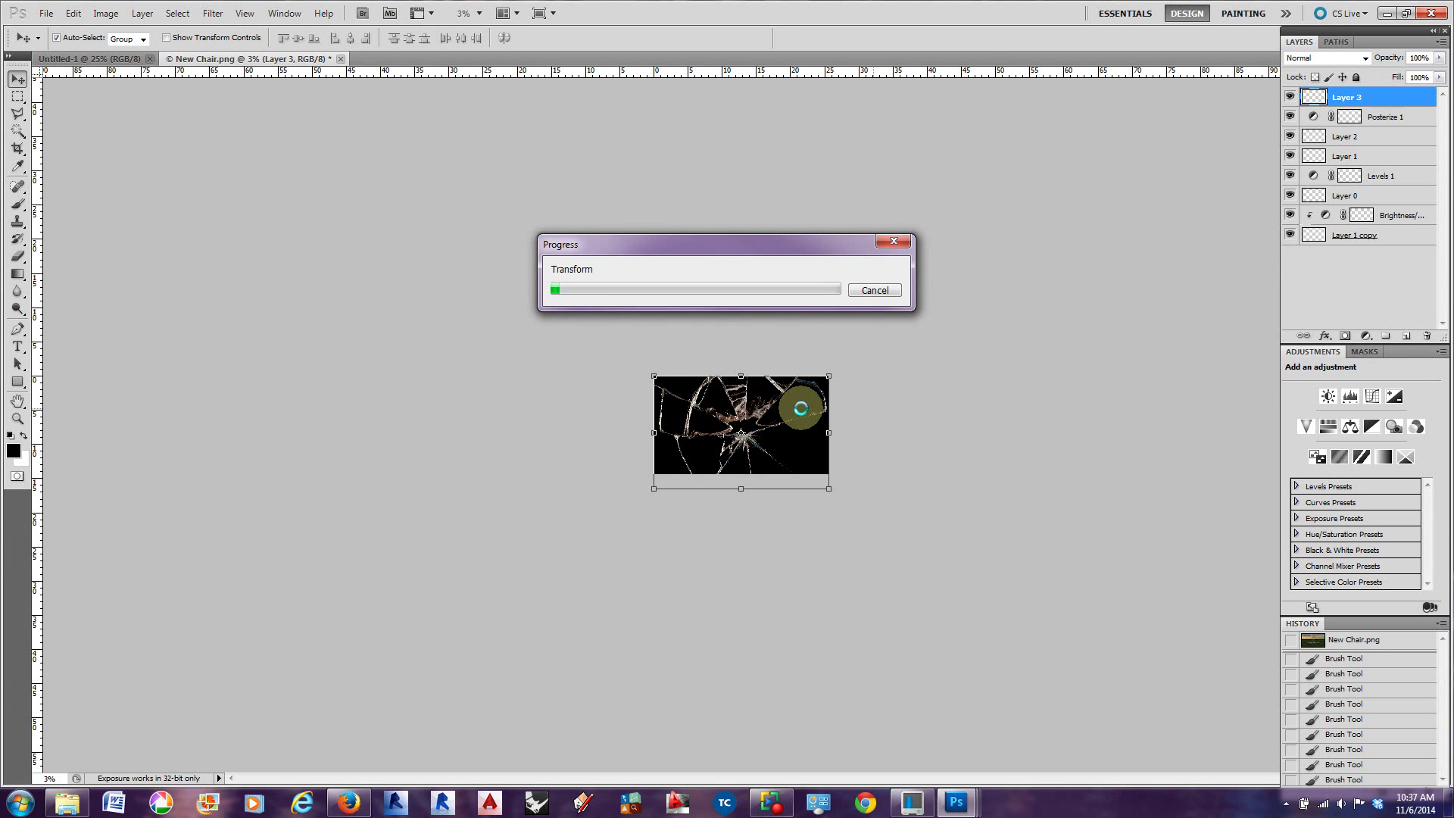
click(770, 803)
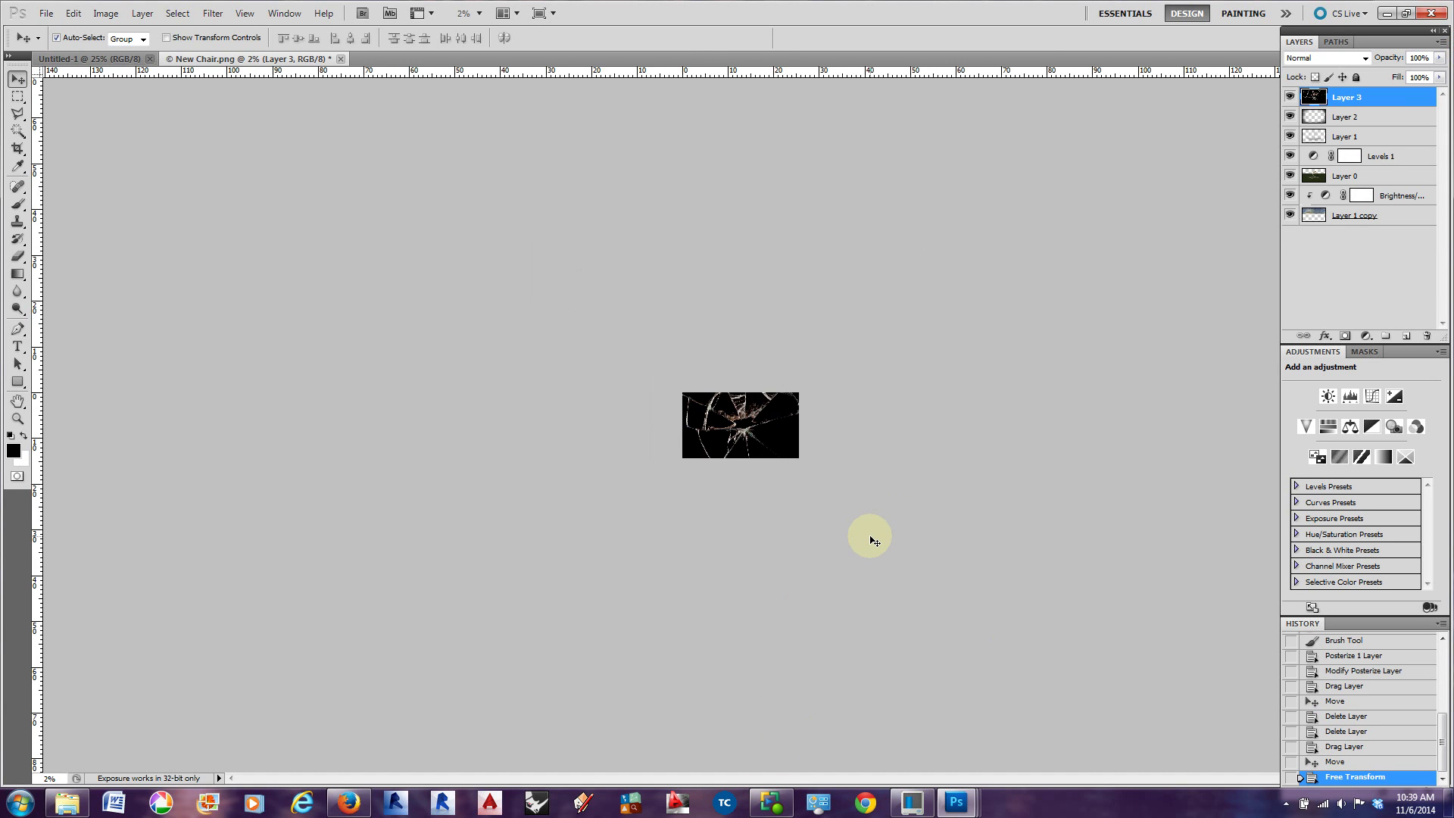
Try the Darken and Multiply blend modes on the broken glass layer
key(ctrl+plus)
key(ctrl+plus)
key(ctrl+plus)
key(ctrl+plus)
key(ctrl+plus)
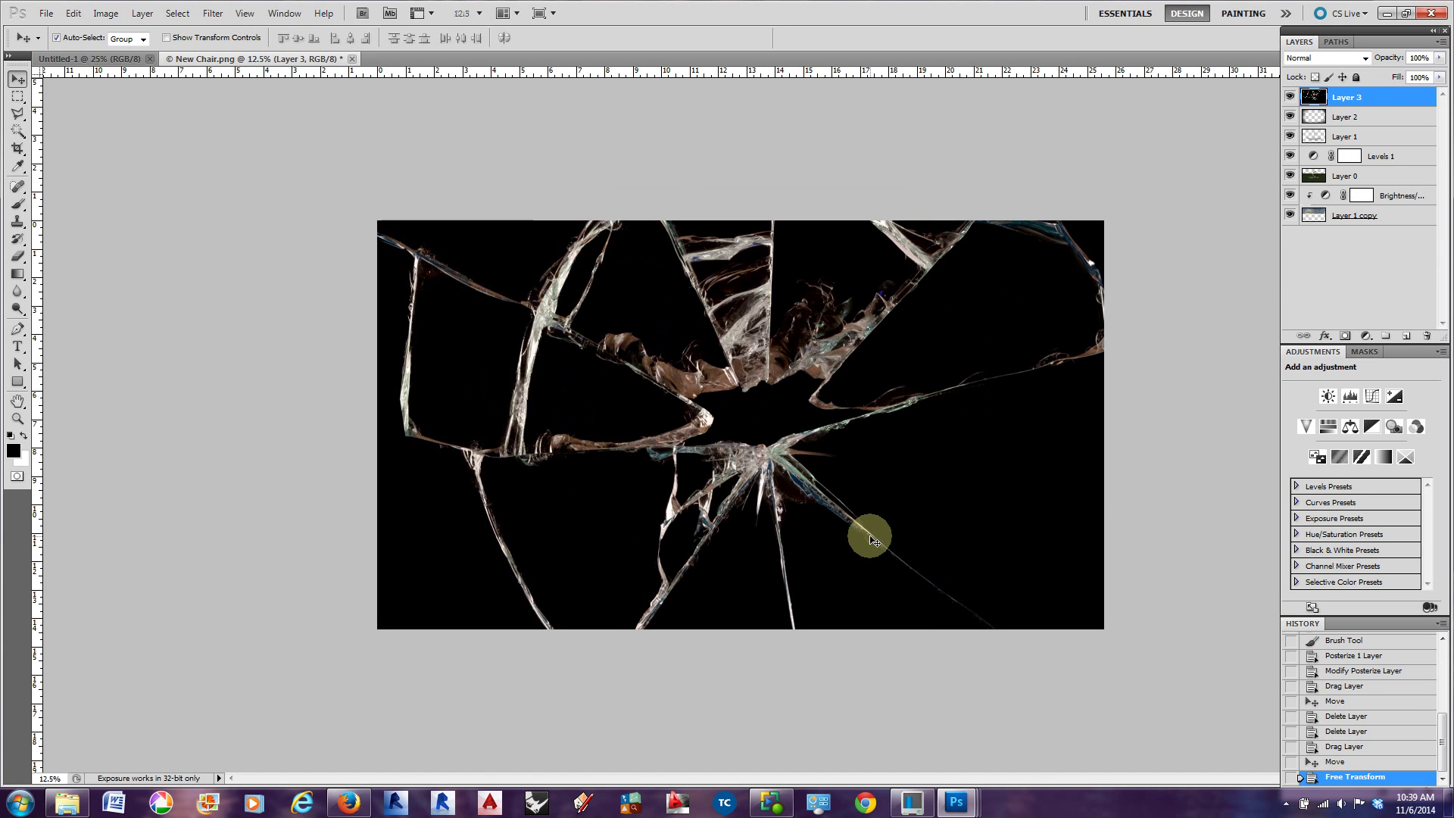
click(1364, 58)
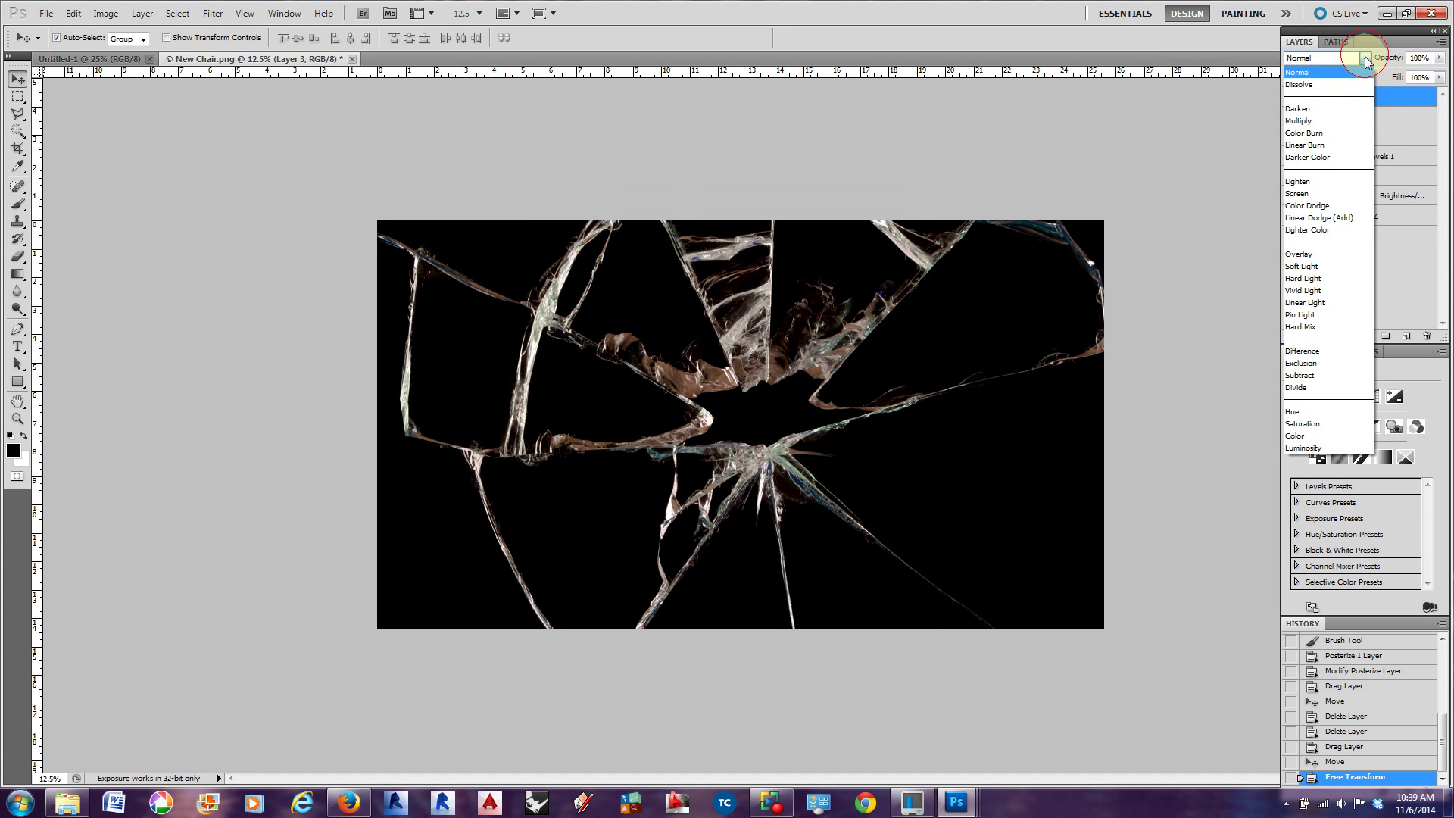
click(1322, 109)
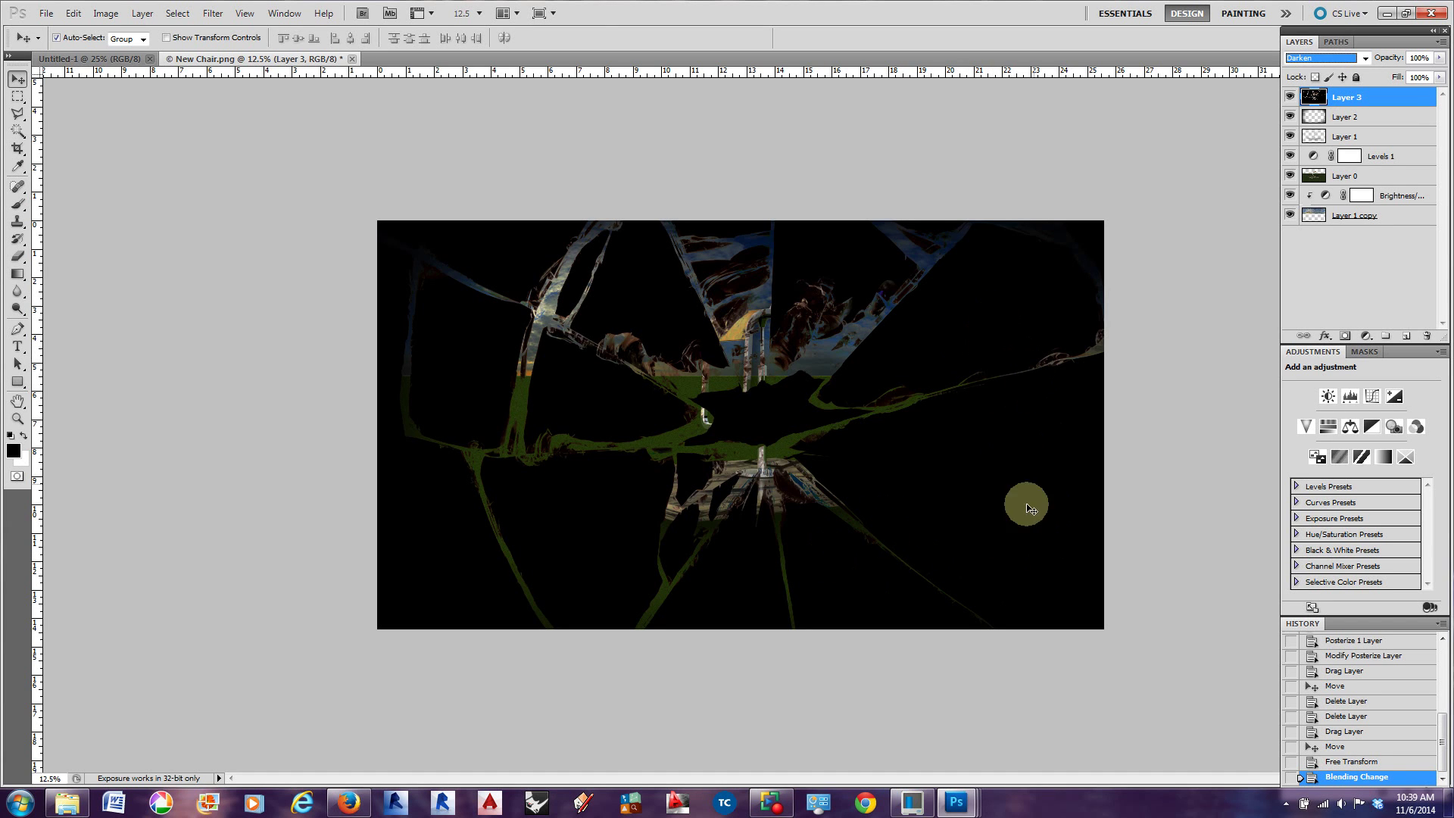
click(1364, 58)
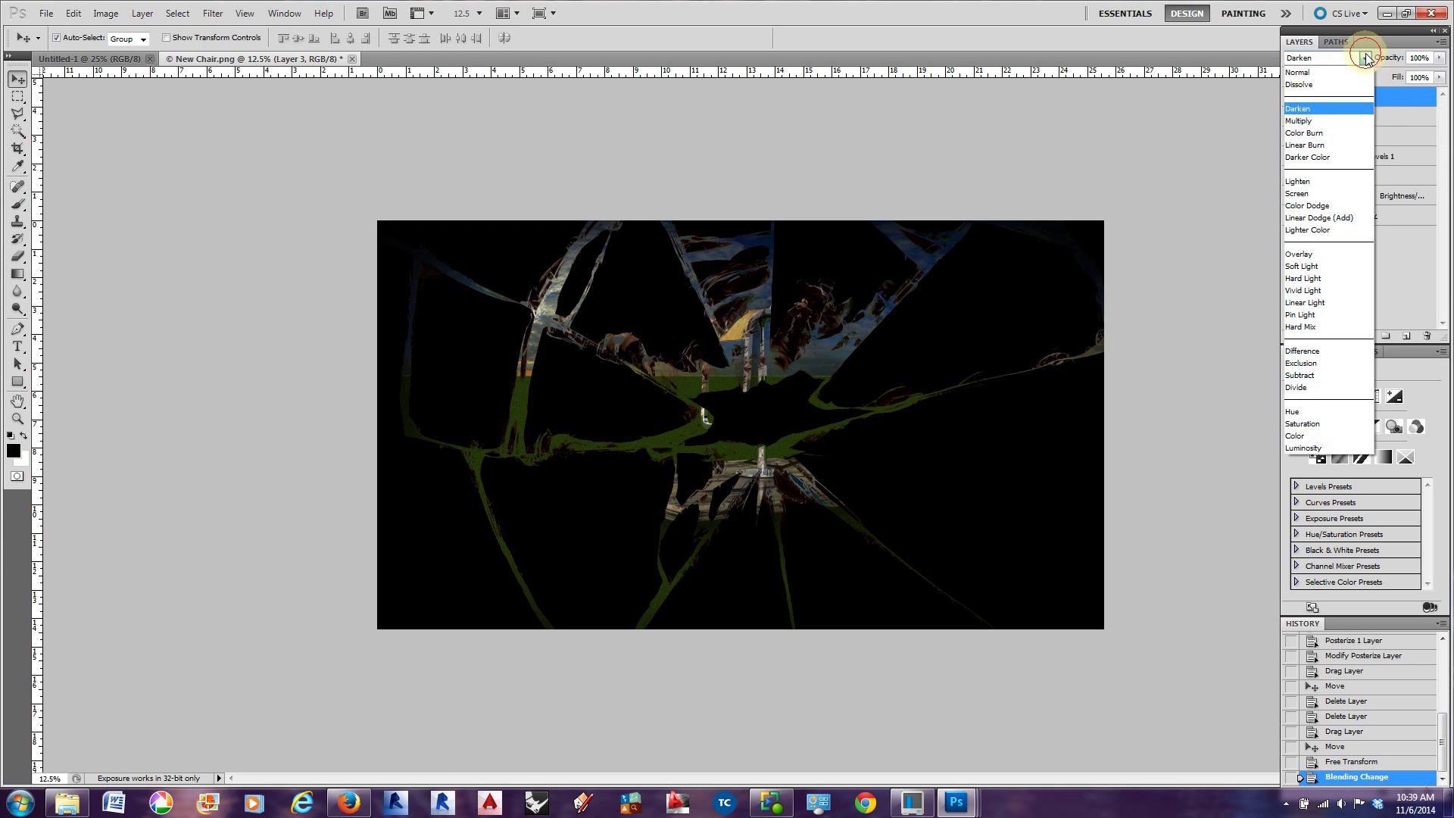
click(1324, 121)
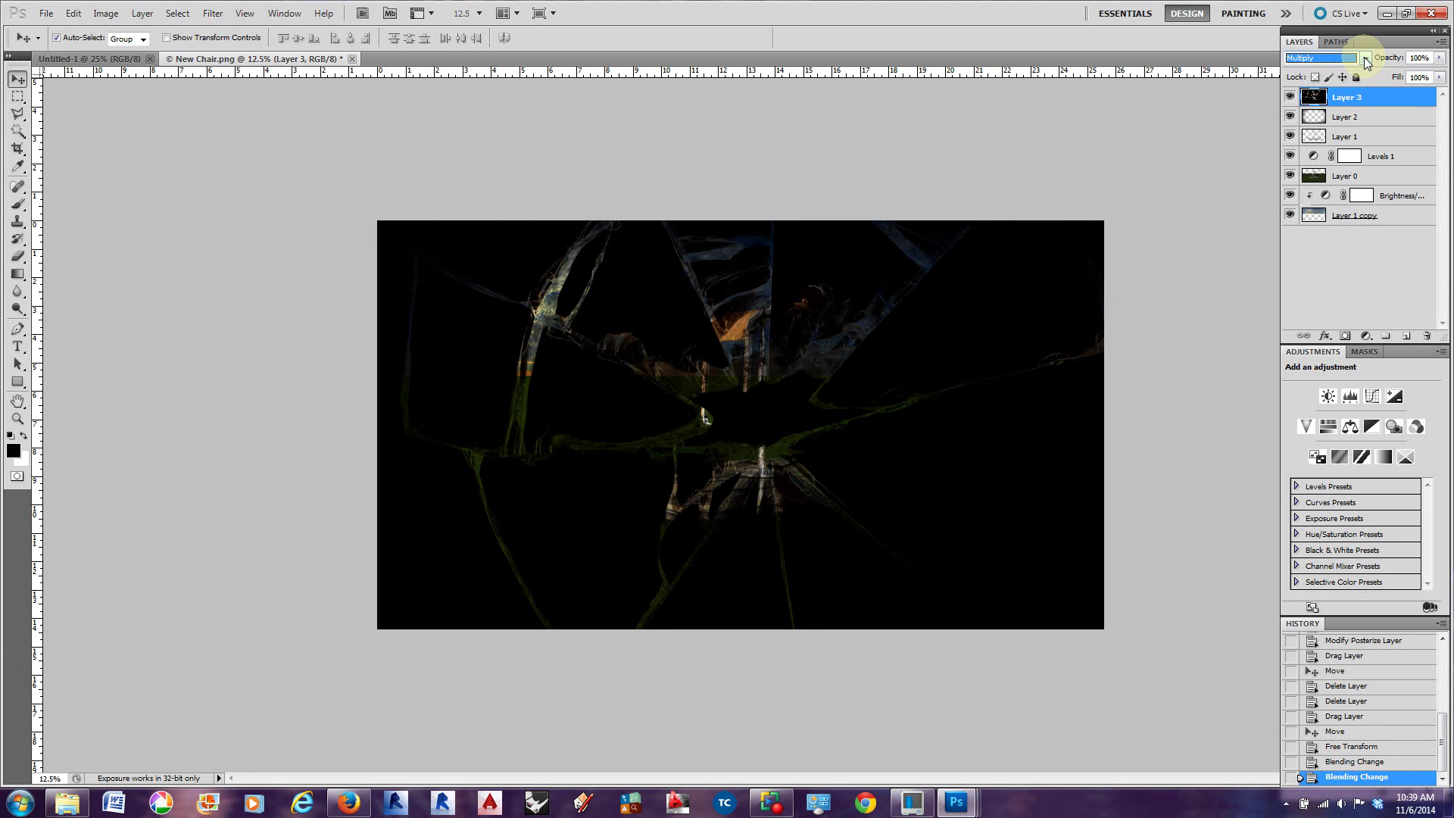
Cycle the broken glass layer through the remaining blend modes, from Color Burn to Luminosity, comparing Lighten and Screen on the way
scroll(1365, 56, down, 1)
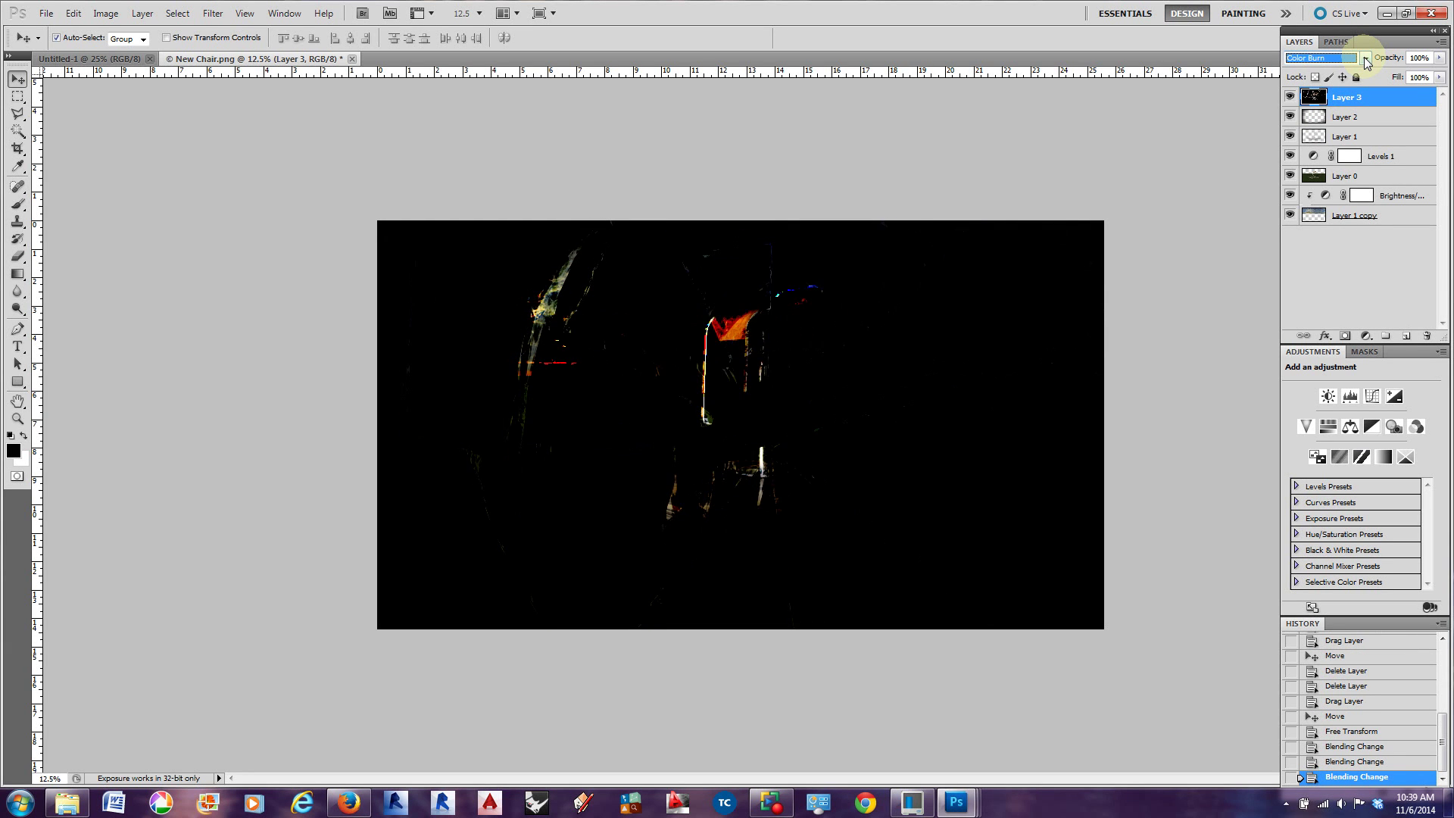
scroll(1367, 61, down, 3)
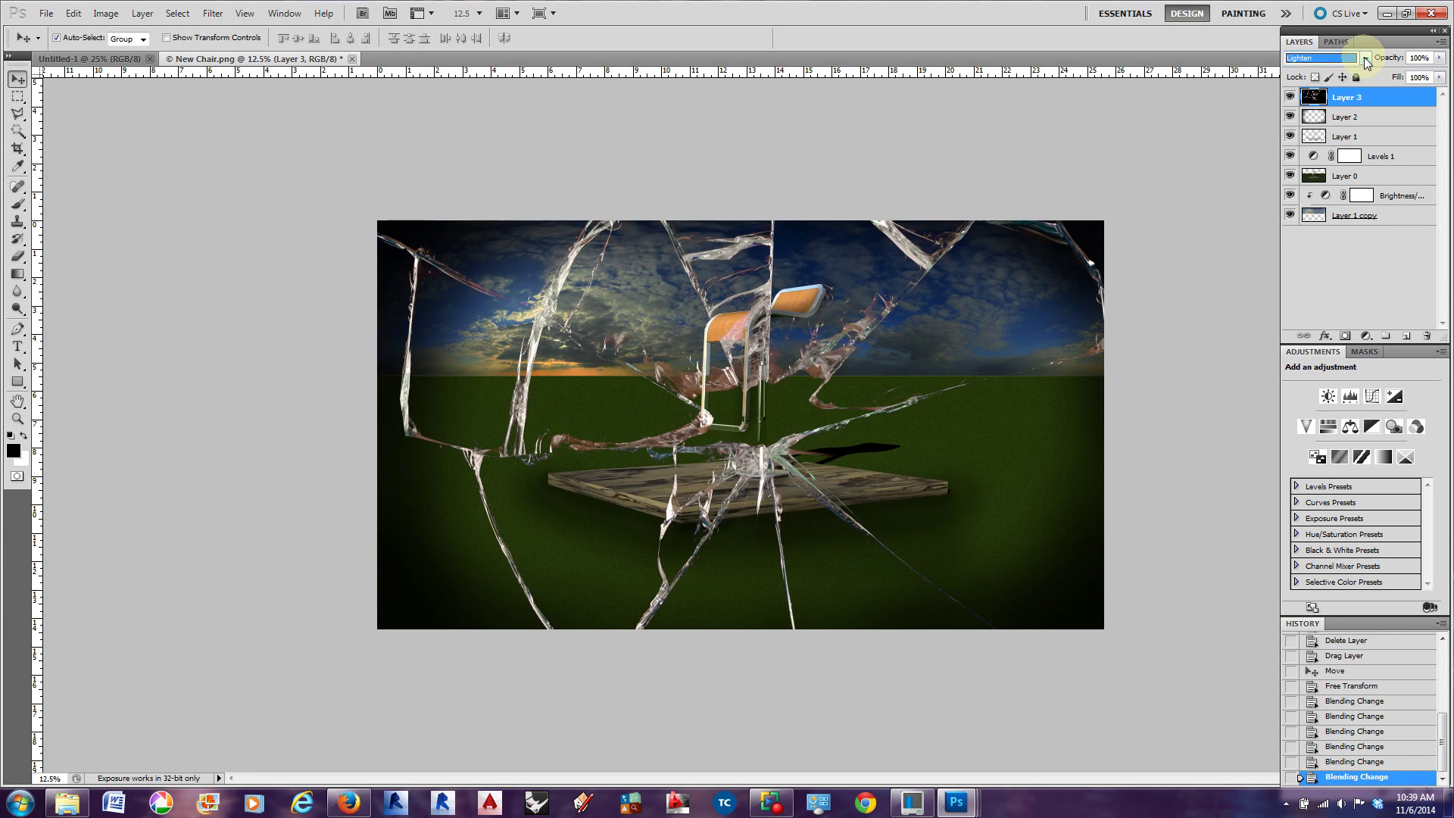
scroll(1366, 58, down, 1)
scroll(1365, 57, up, 3)
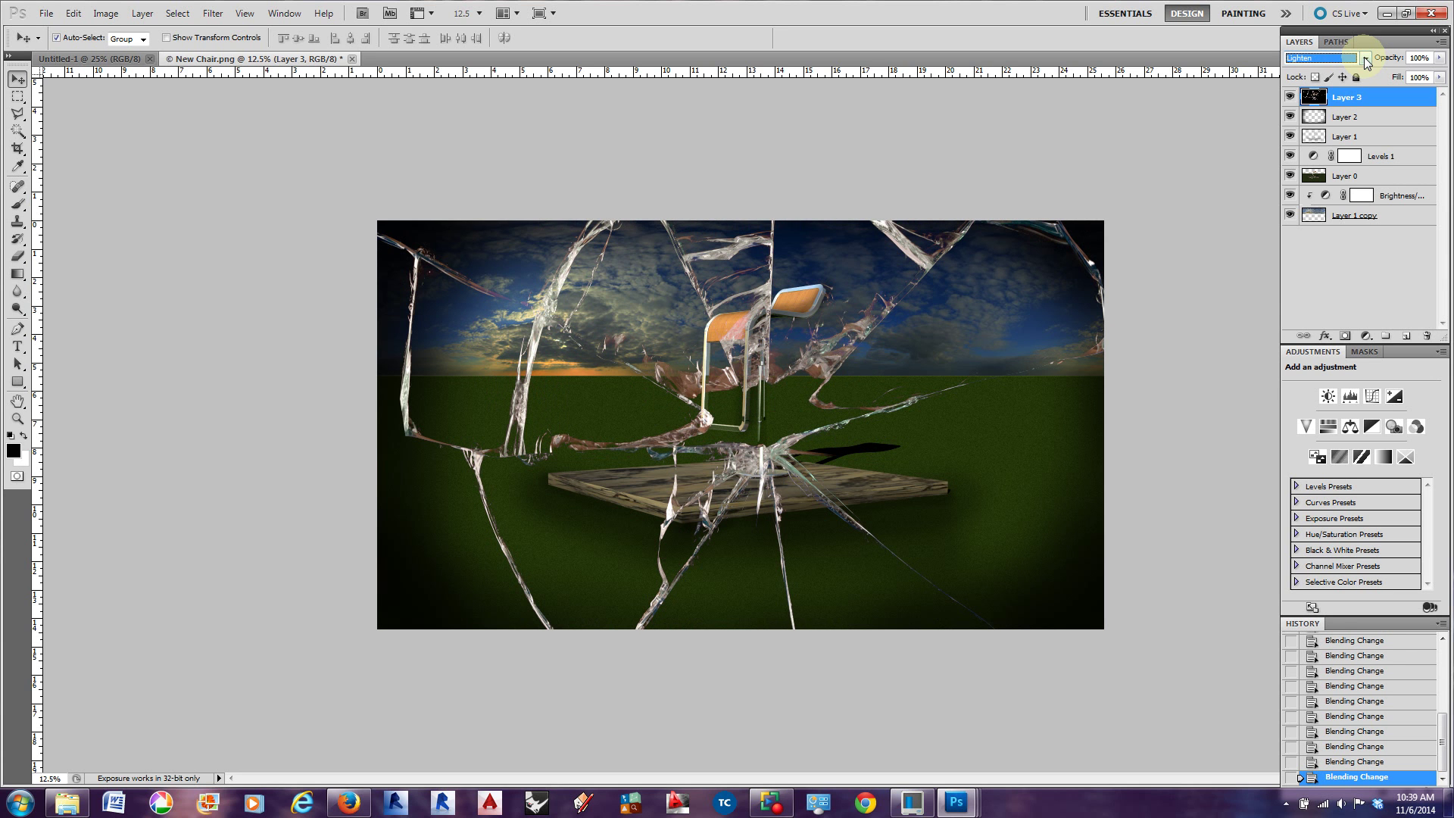
scroll(1365, 56, down, 1)
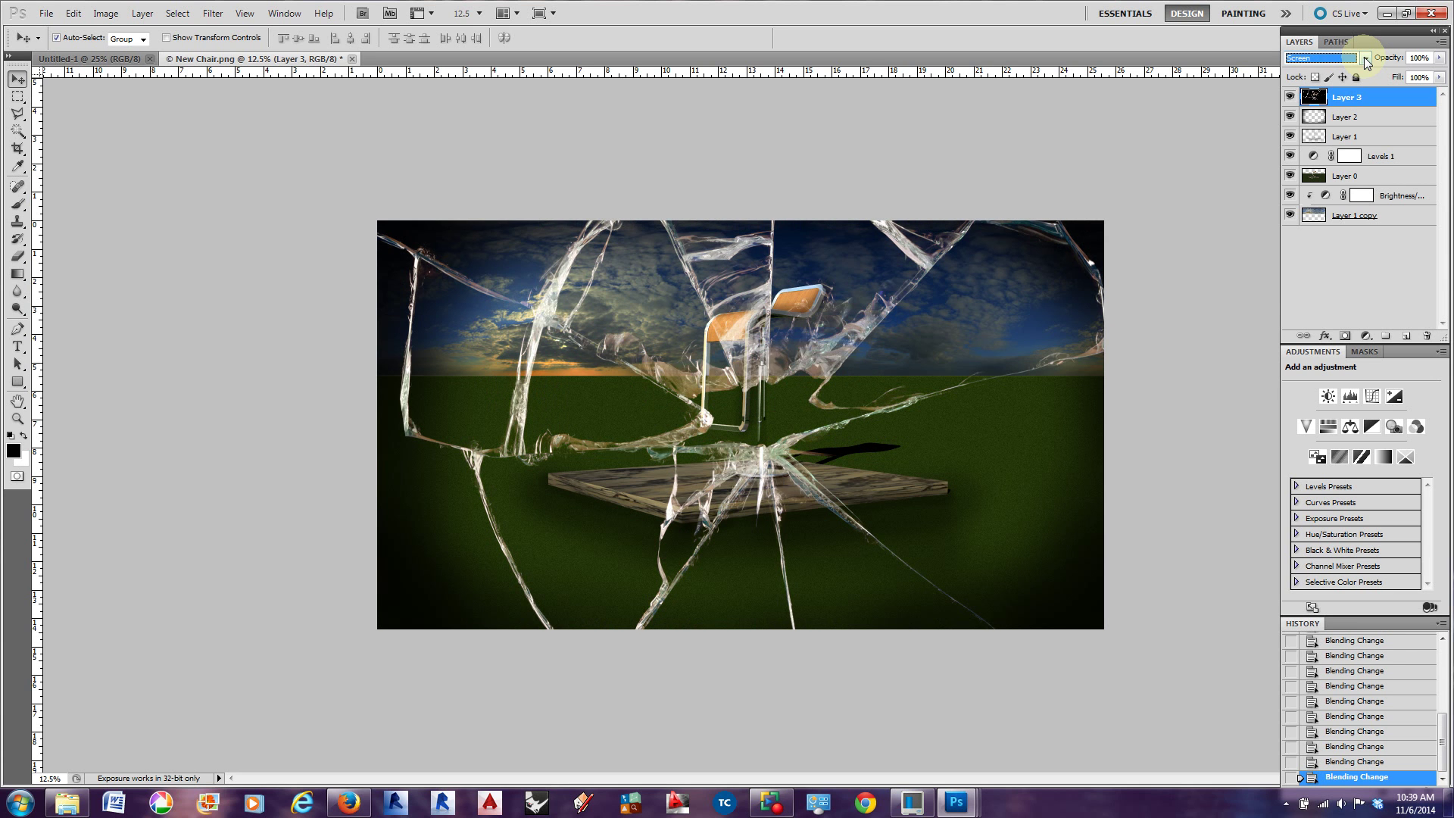
scroll(1365, 57, down, 1)
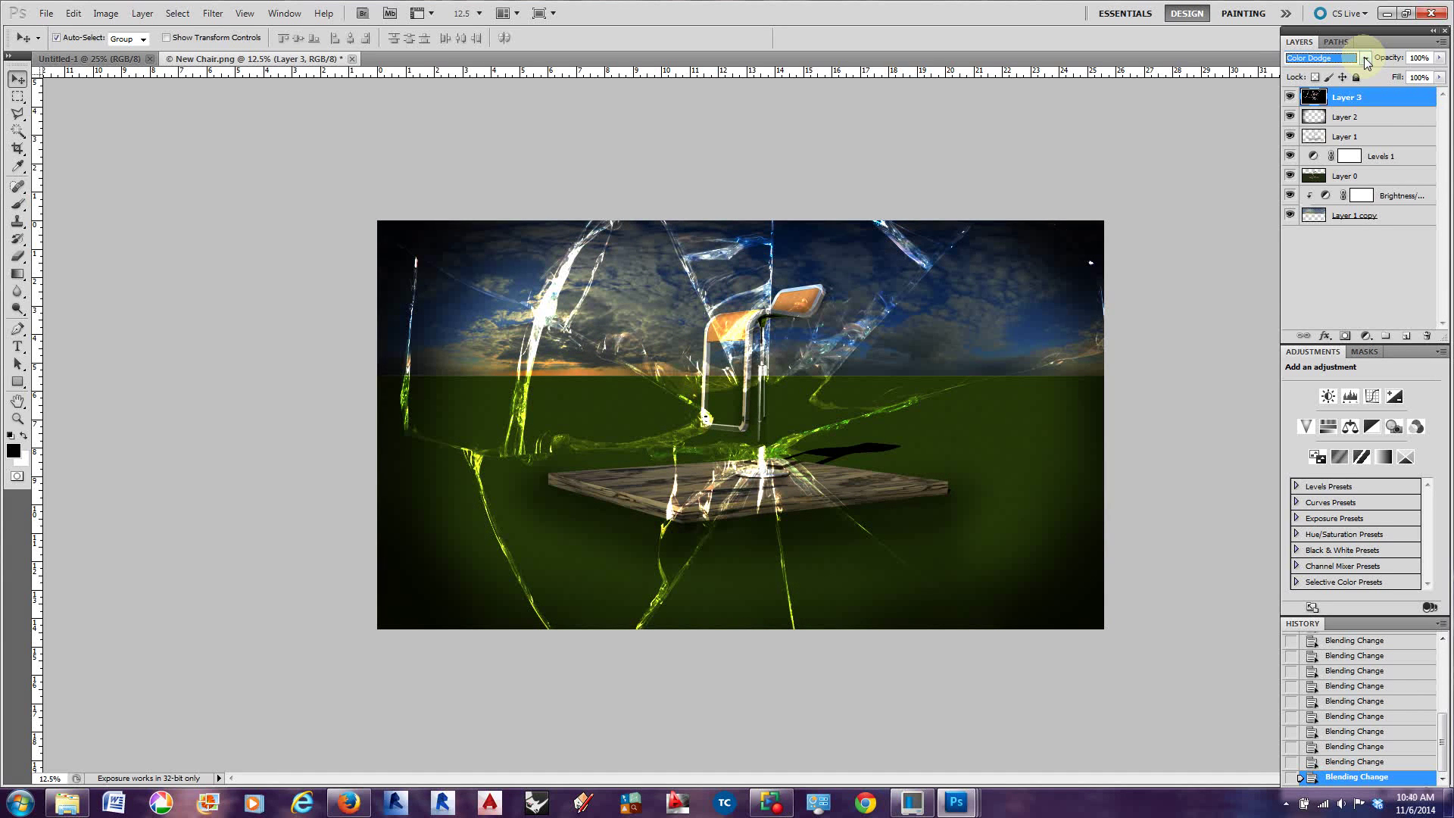
scroll(1365, 57, down, 1)
scroll(1366, 62, down, 4)
scroll(1366, 62, down, 1)
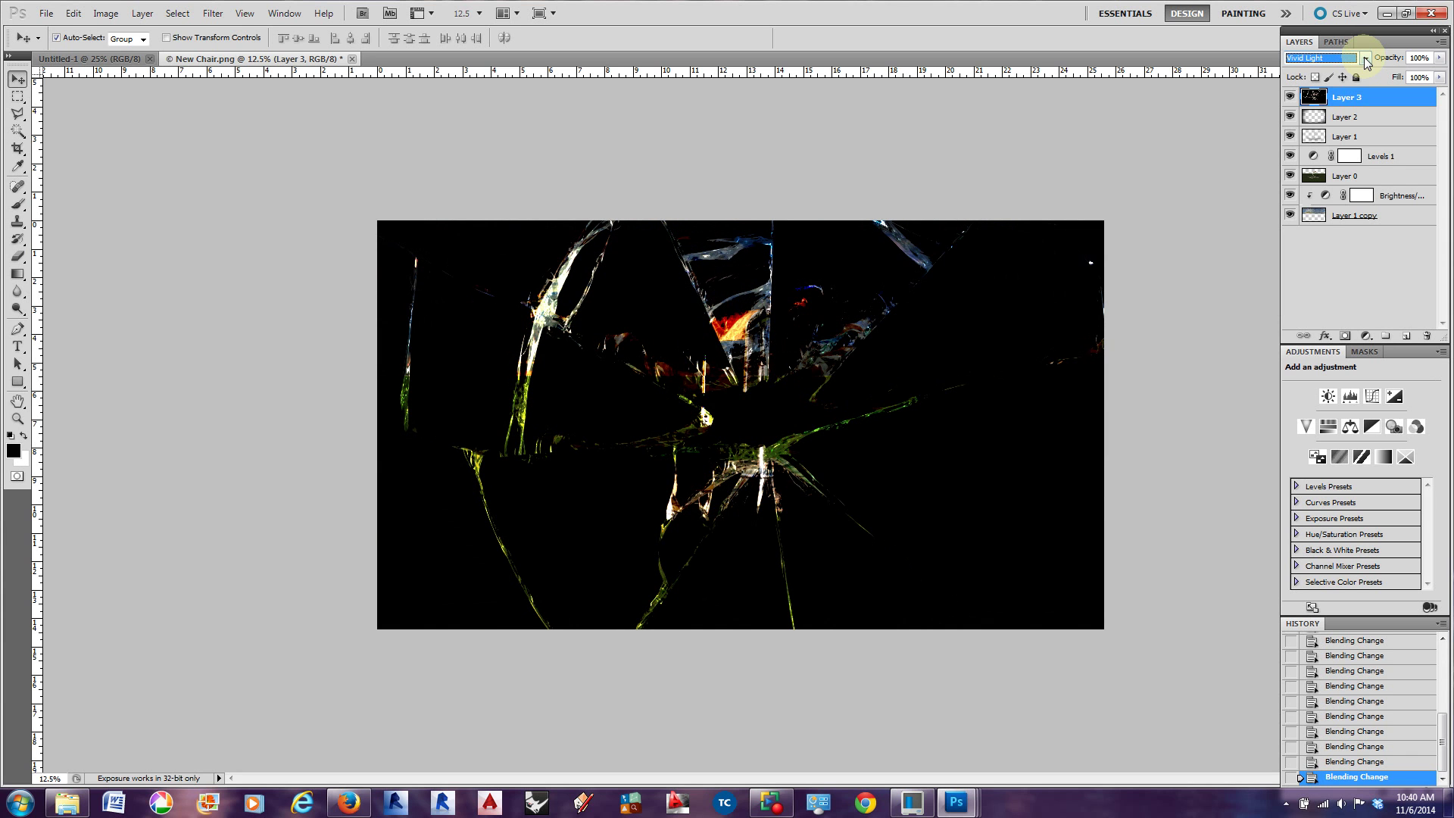
scroll(1367, 63, down, 4)
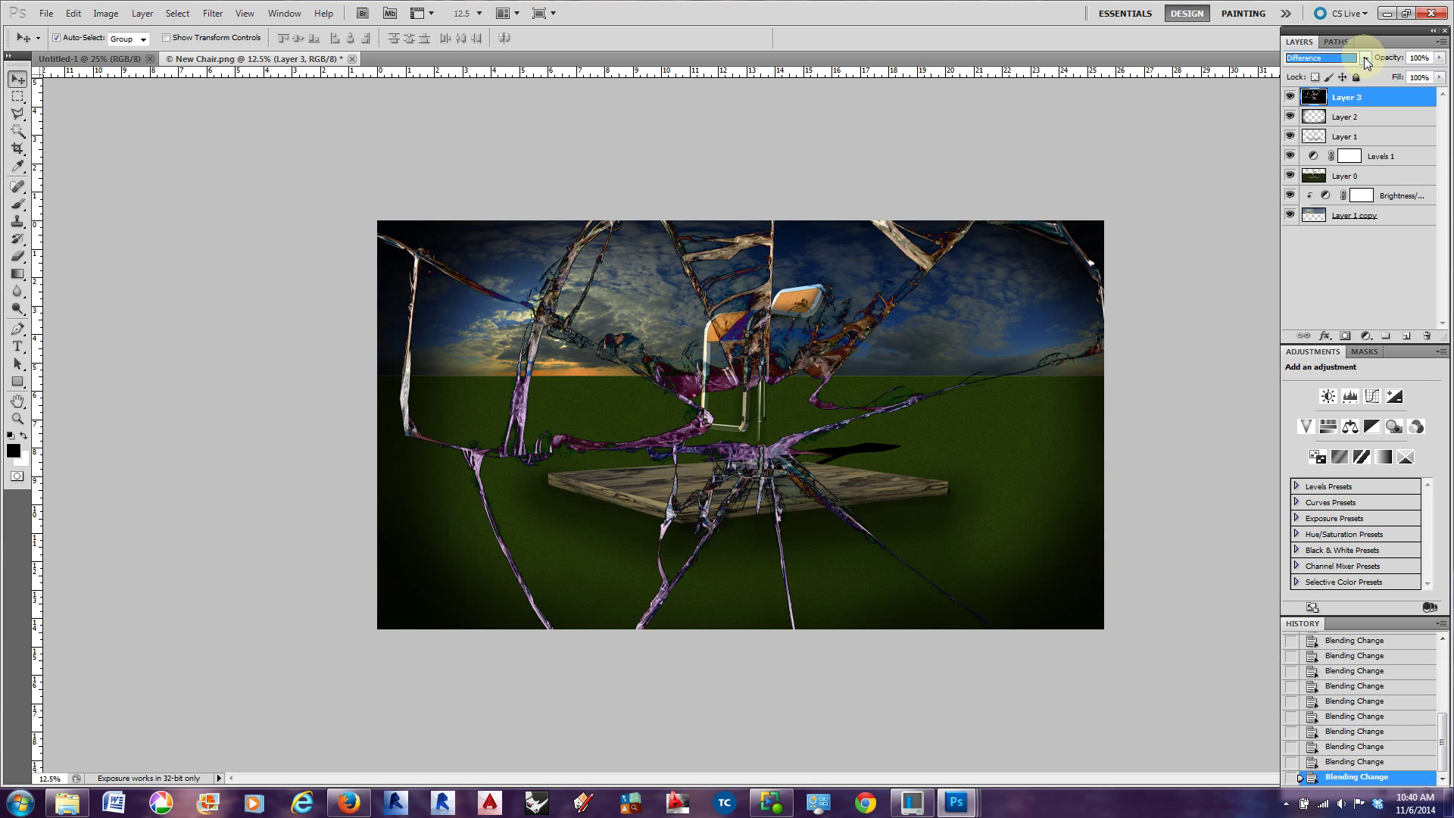
scroll(1365, 57, down, 6)
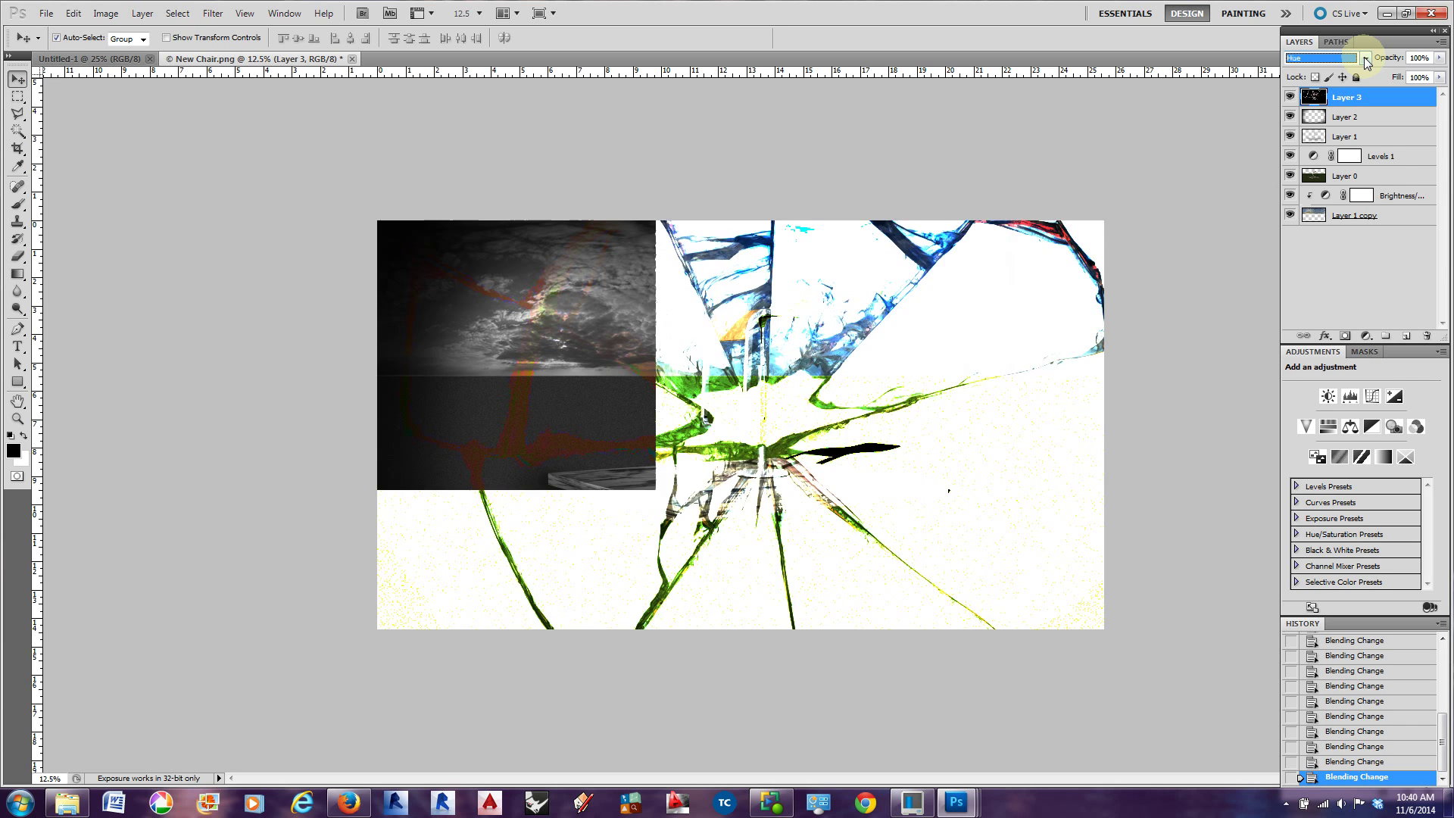
scroll(1365, 56, down, 1)
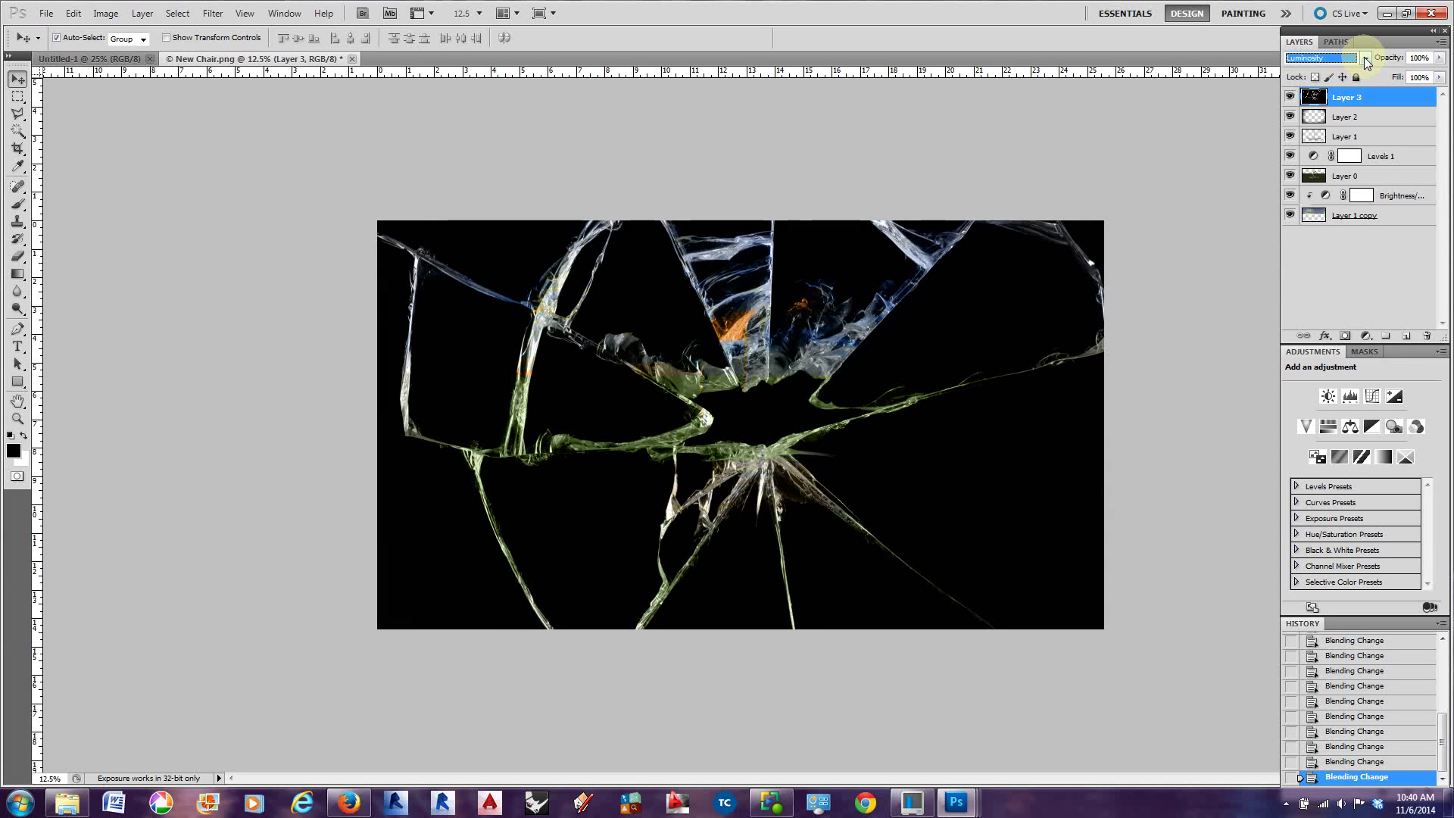
Go back through the blend modes, compare the lightening ones, and set the broken glass layer to Screen
scroll(1365, 57, up, 5)
scroll(1364, 57, up, 5)
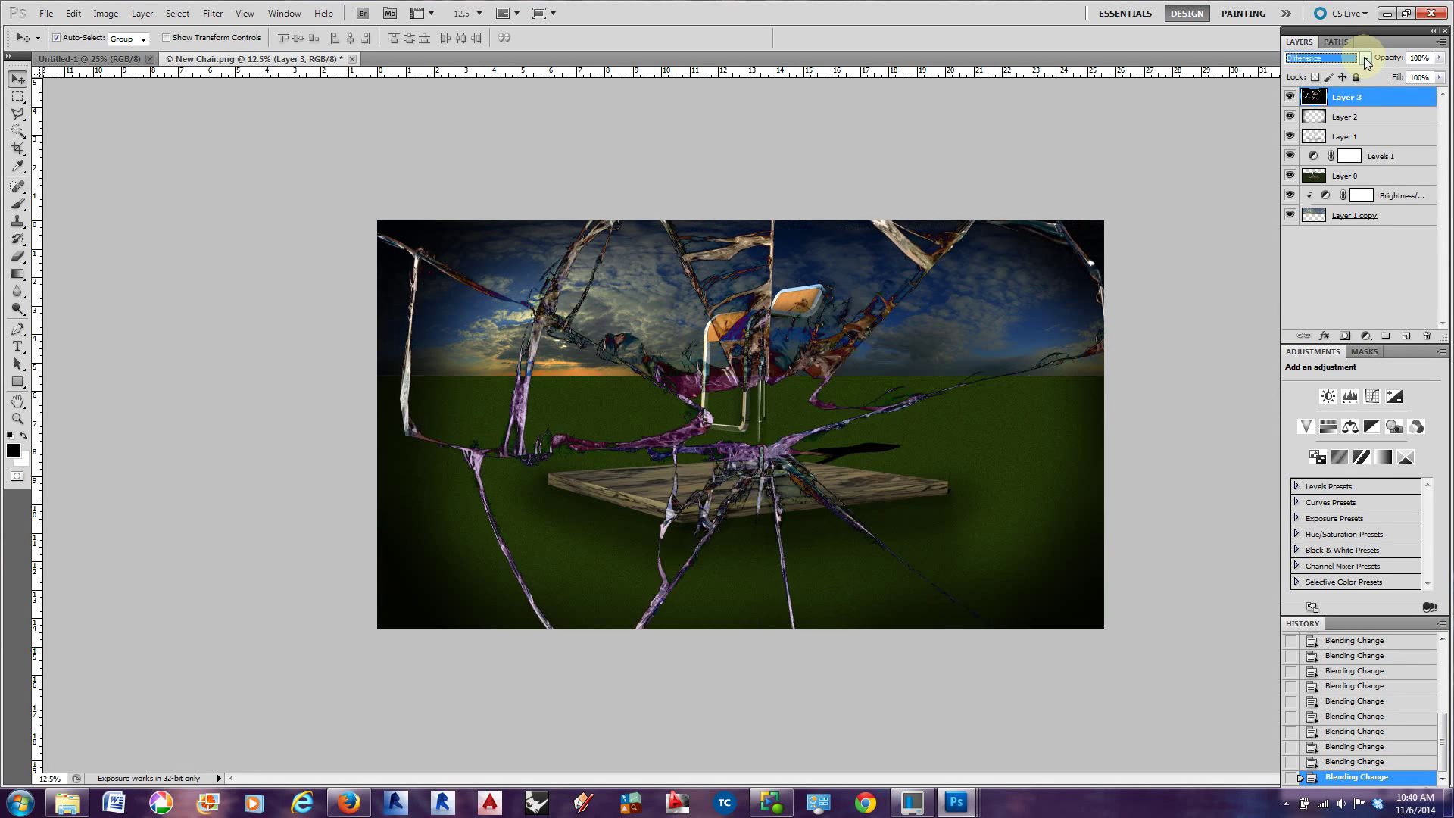
scroll(1364, 57, up, 4)
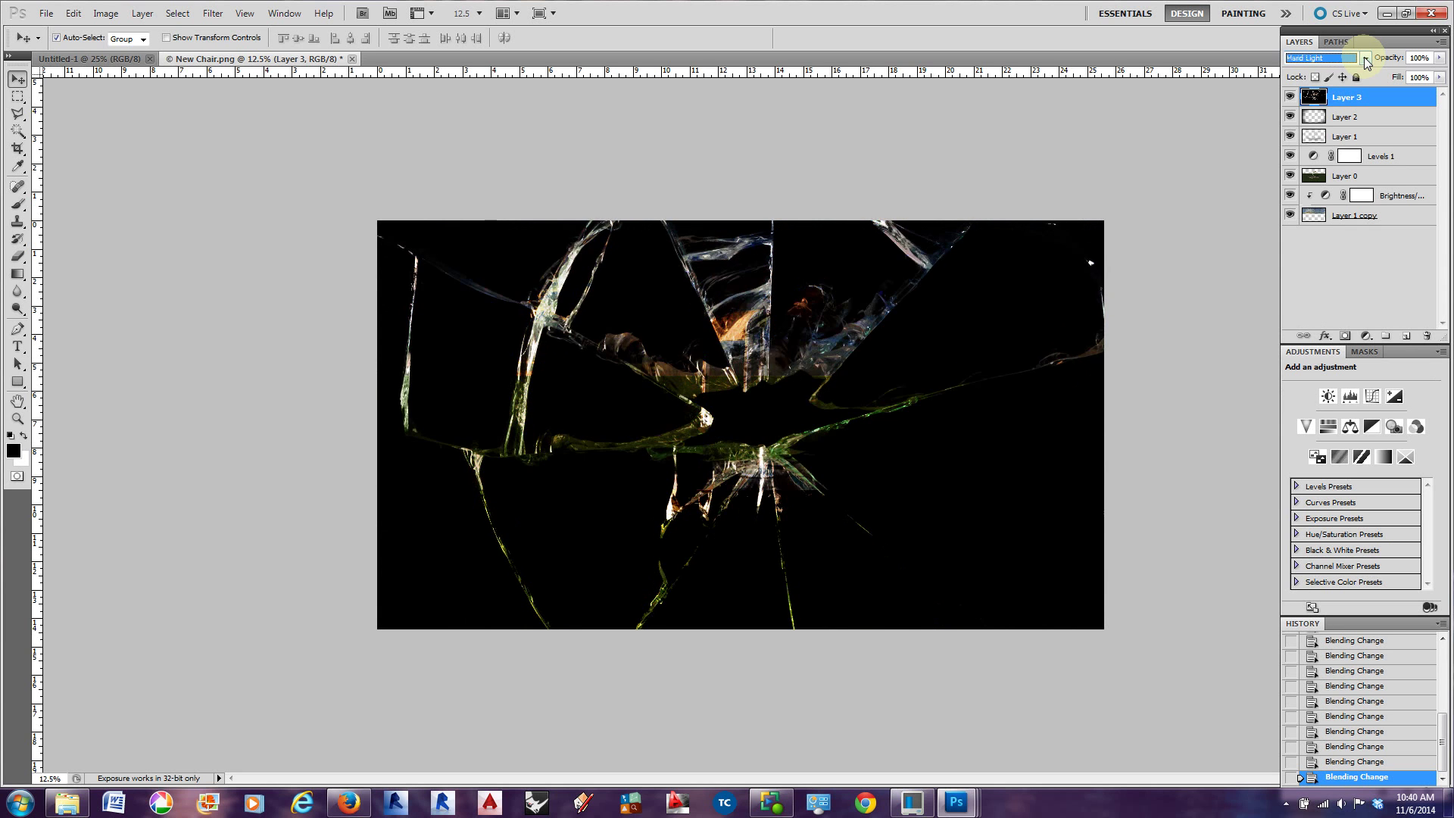
scroll(1365, 57, up, 1)
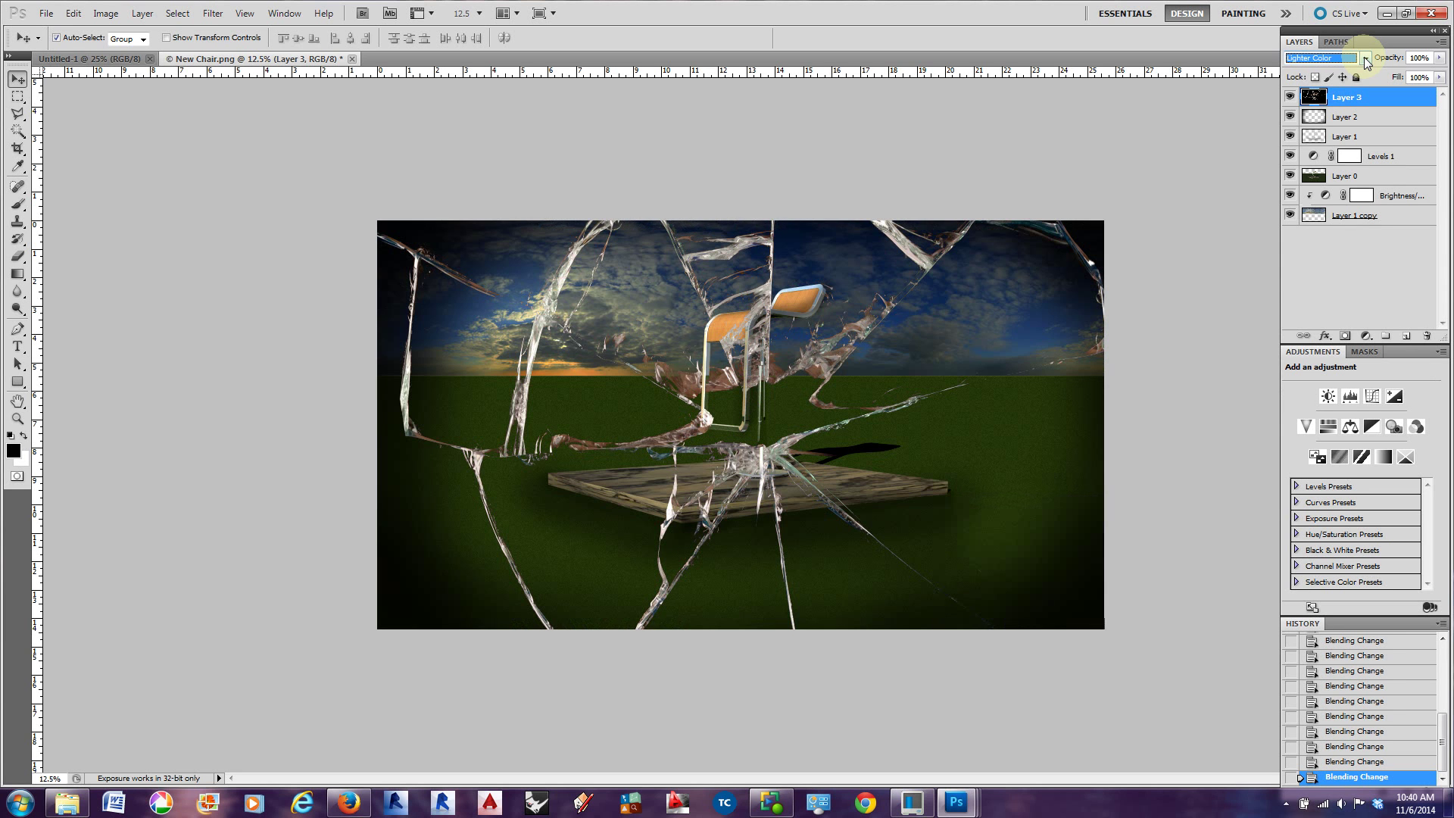
scroll(1366, 62, up, 2)
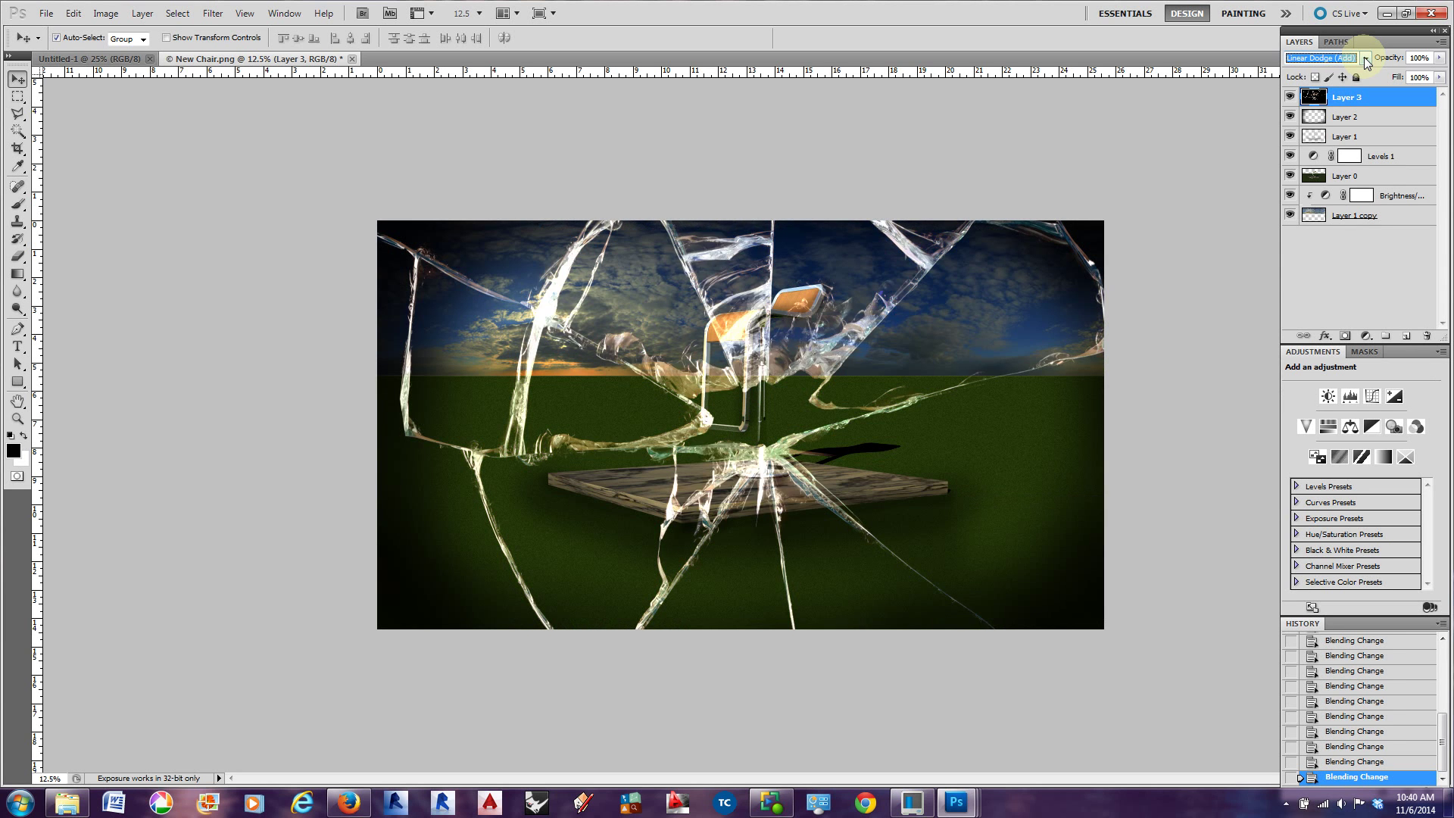
scroll(1365, 62, up, 1)
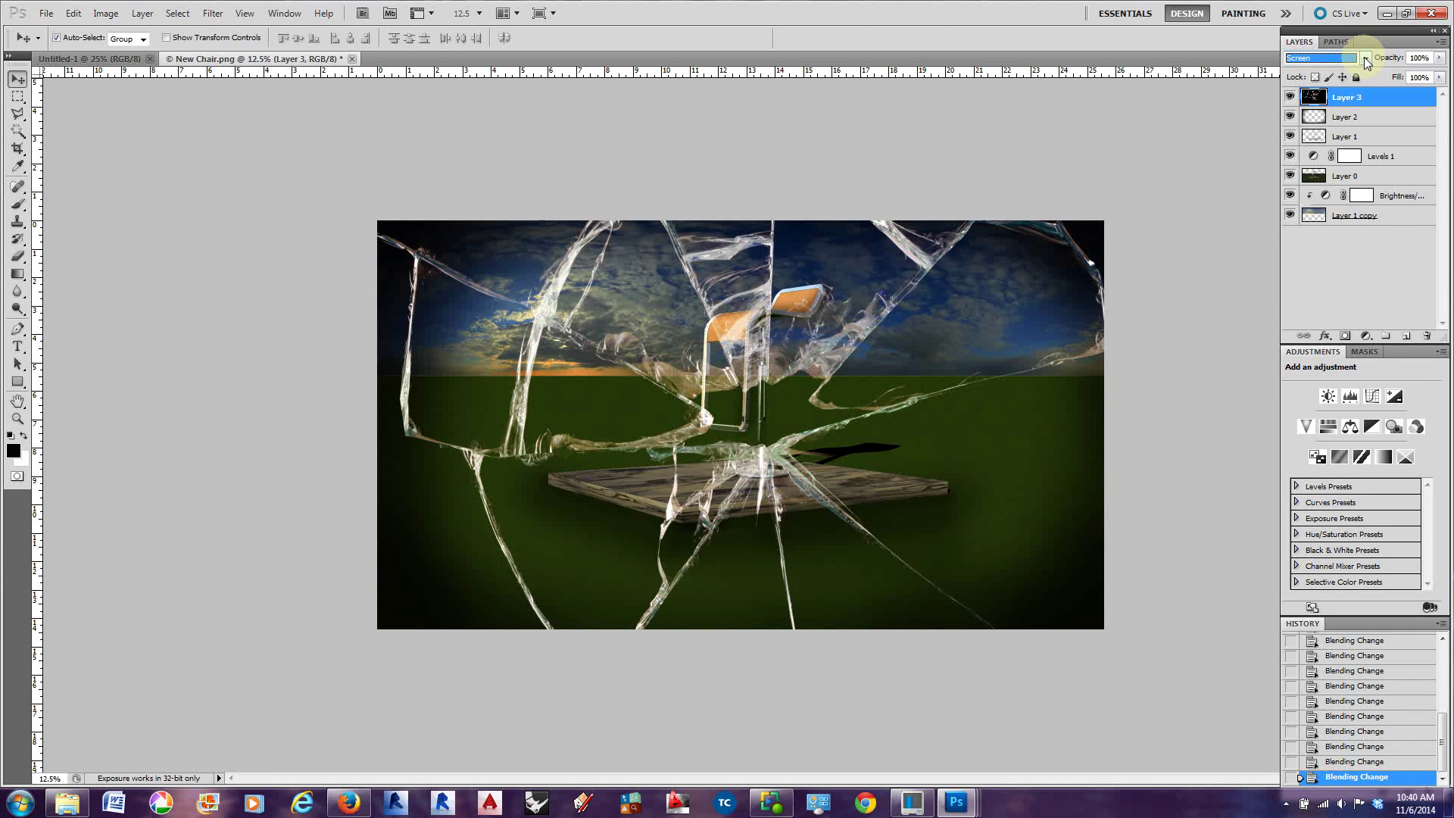
scroll(1364, 57, up, 1)
scroll(1365, 57, down, 1)
scroll(1365, 57, up, 1)
scroll(1365, 57, down, 1)
scroll(1364, 57, down, 1)
Move the broken glass layer slightly lower over the image and, after trying Overlay, set its blend mode to Lighten
mouse_move(825, 358)
mouse_down()
mouse_move(919, 393)
mouse_move(889, 406)
mouse_move(851, 374)
mouse_move(820, 375)
mouse_up()
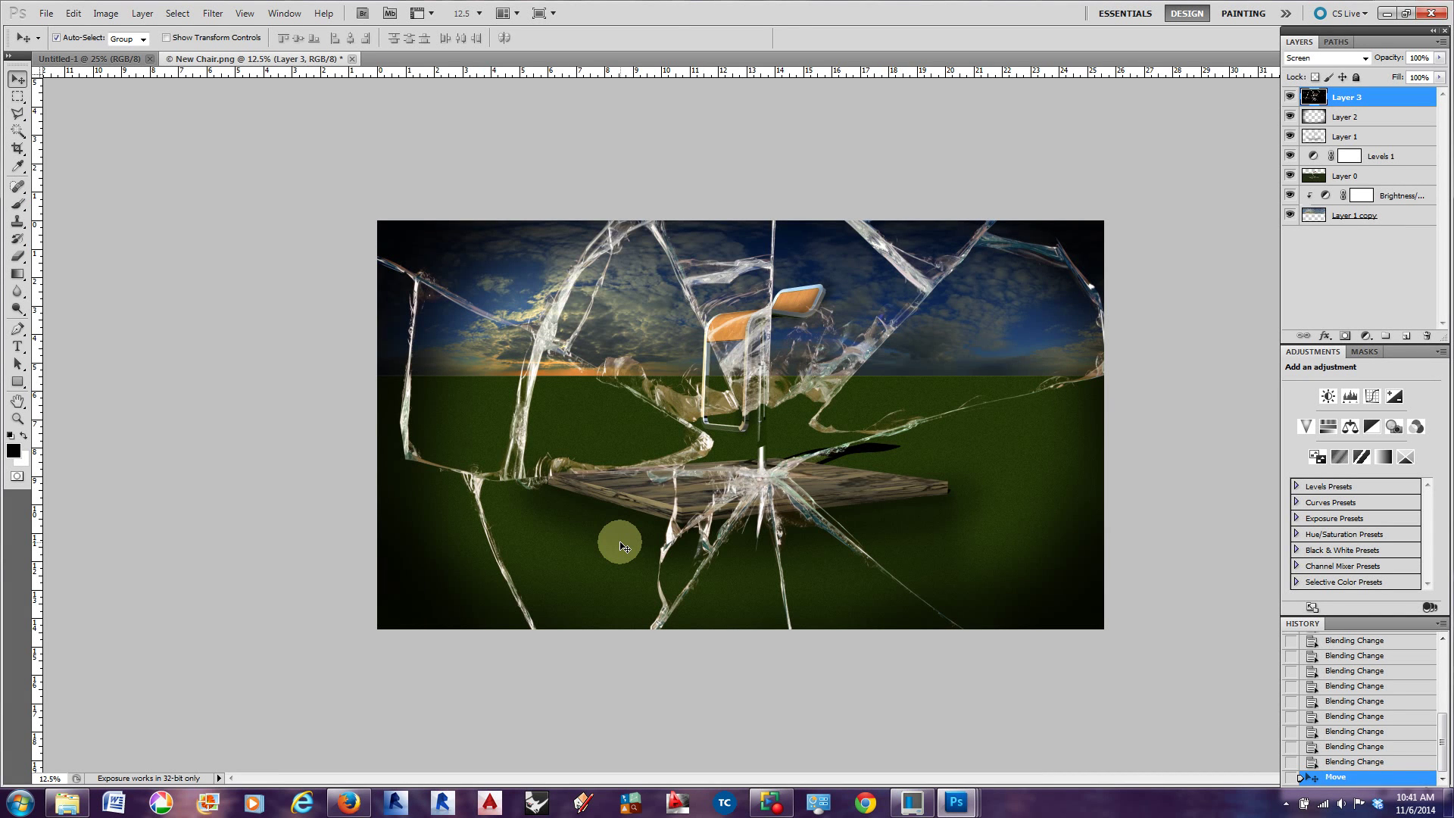
click(1366, 57)
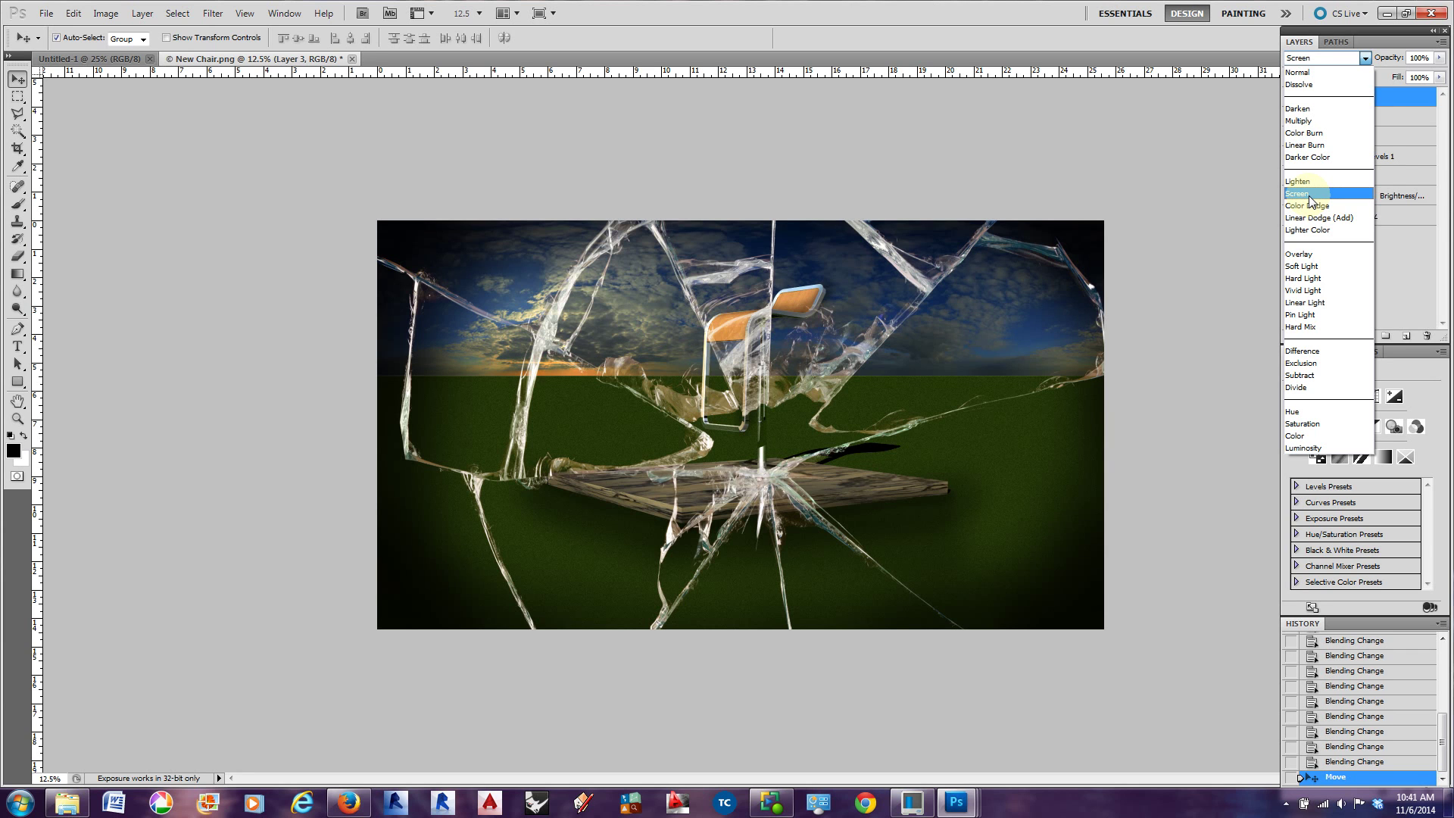
click(1299, 254)
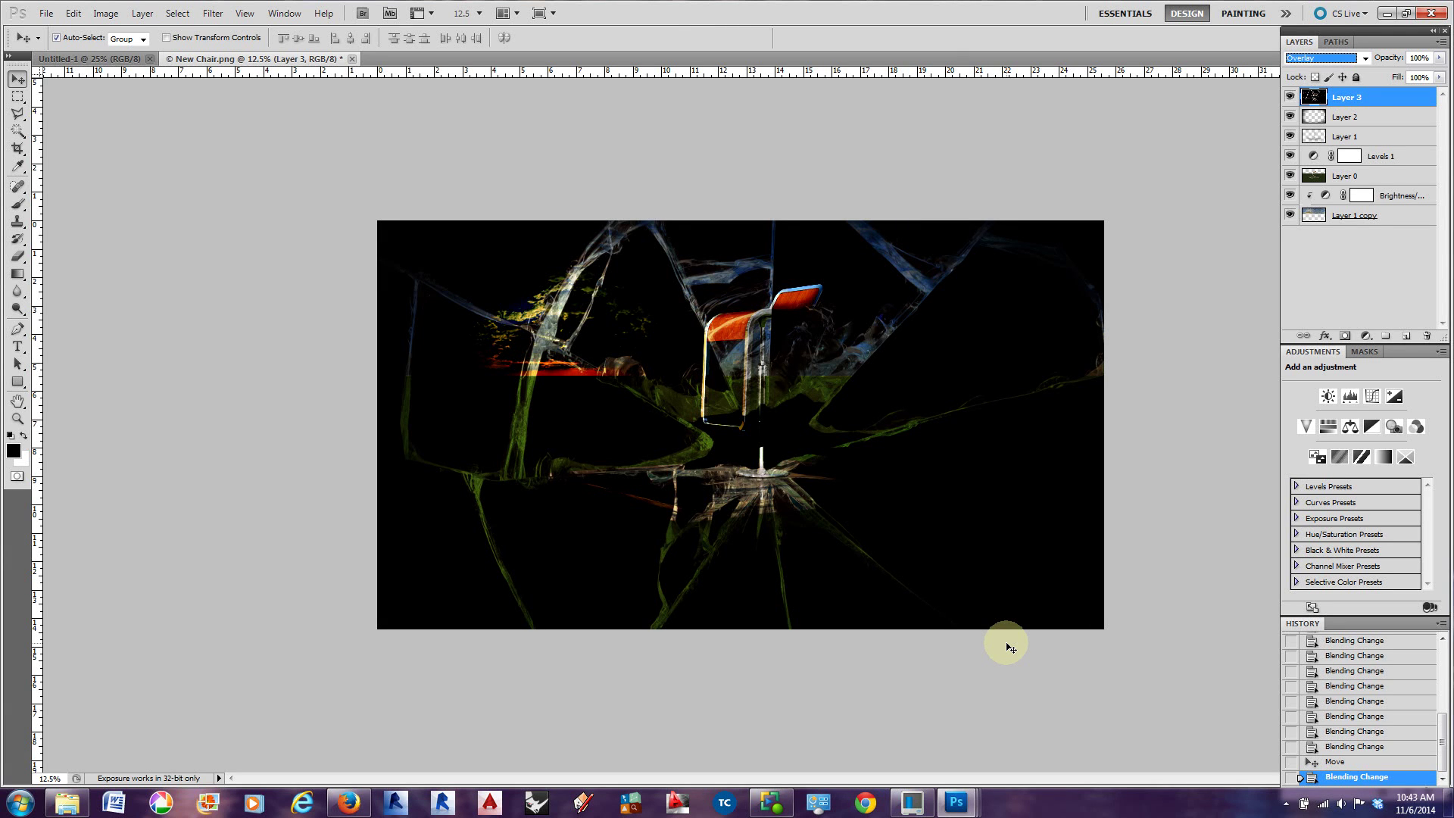
click(1348, 59)
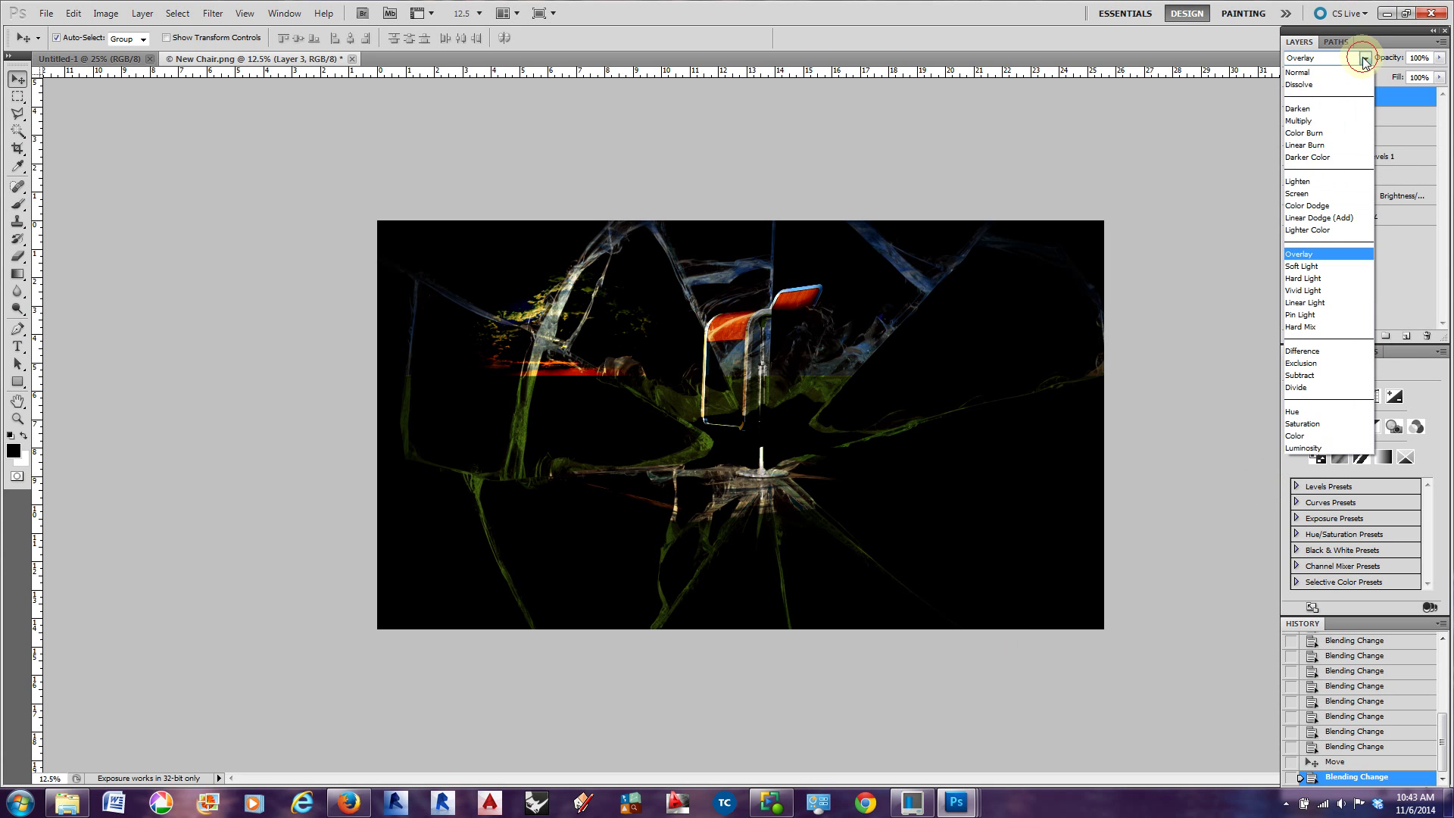
click(1314, 181)
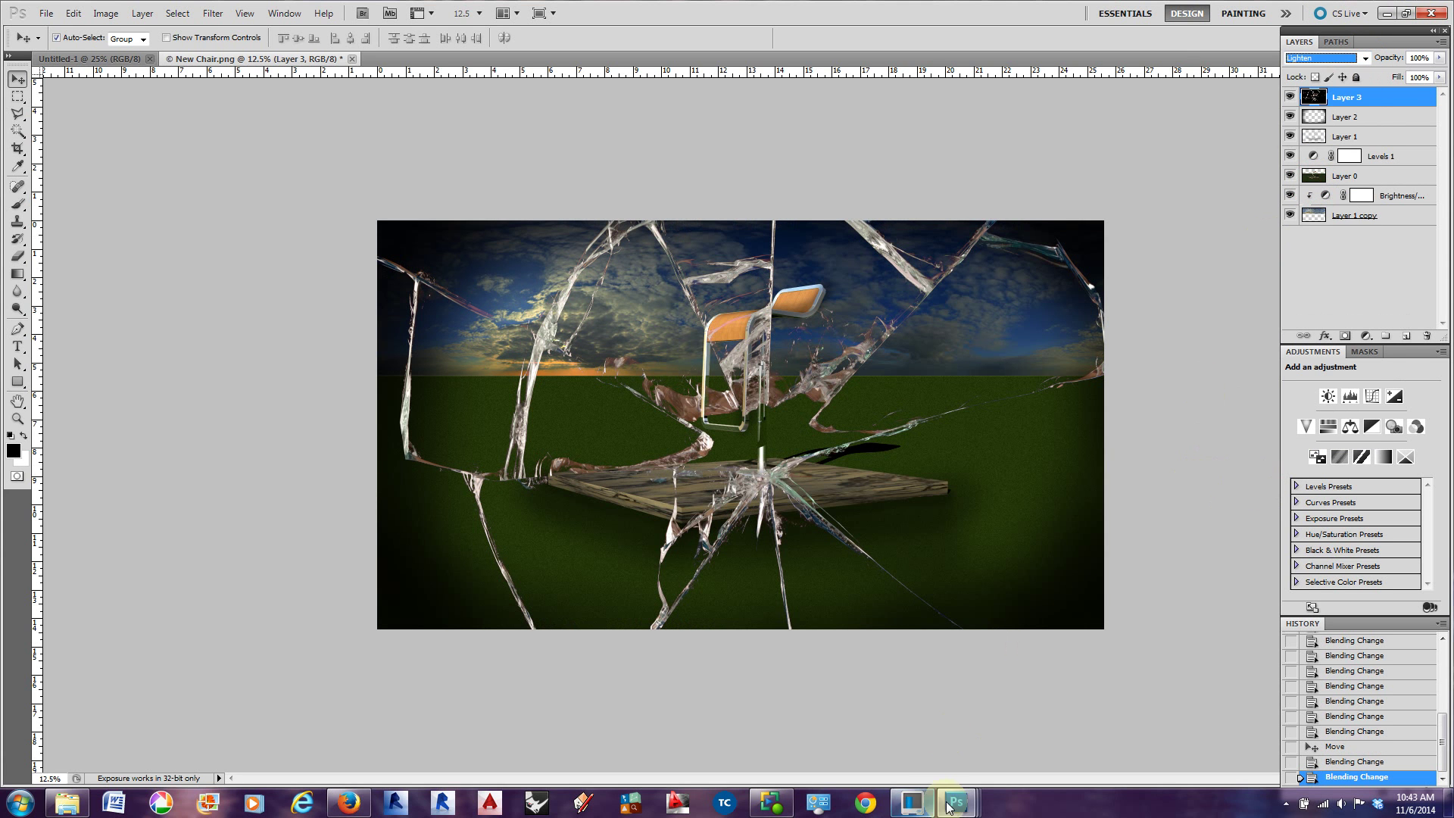
Bring up New Chair 2 adjustments blending modes 2.psd, place its window below New Chair.png to compare the glass effect, and return to New Chair.png
mouse_move(956, 803)
click(994, 730)
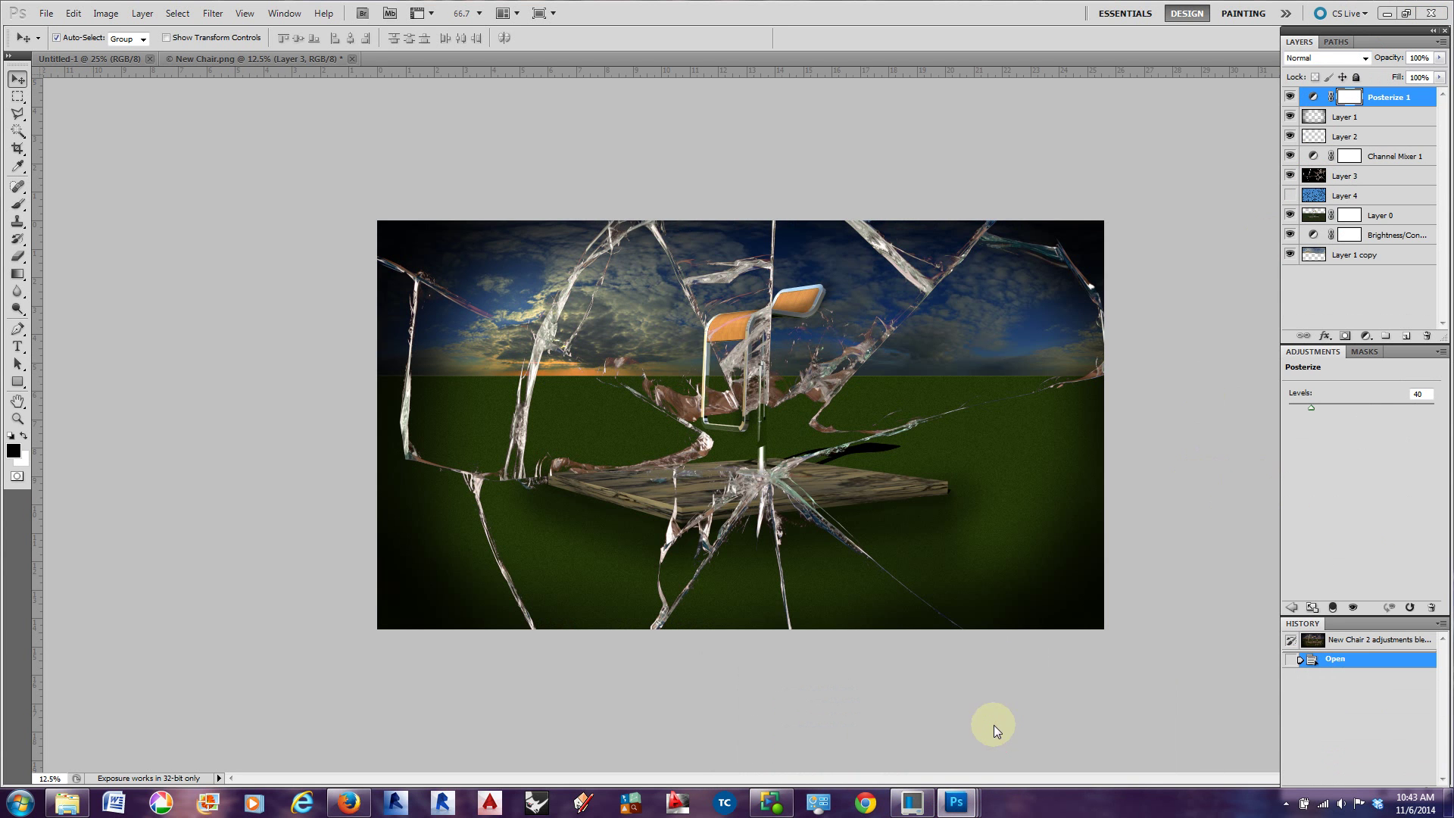
drag(1423, 98, 706, 428)
click(915, 225)
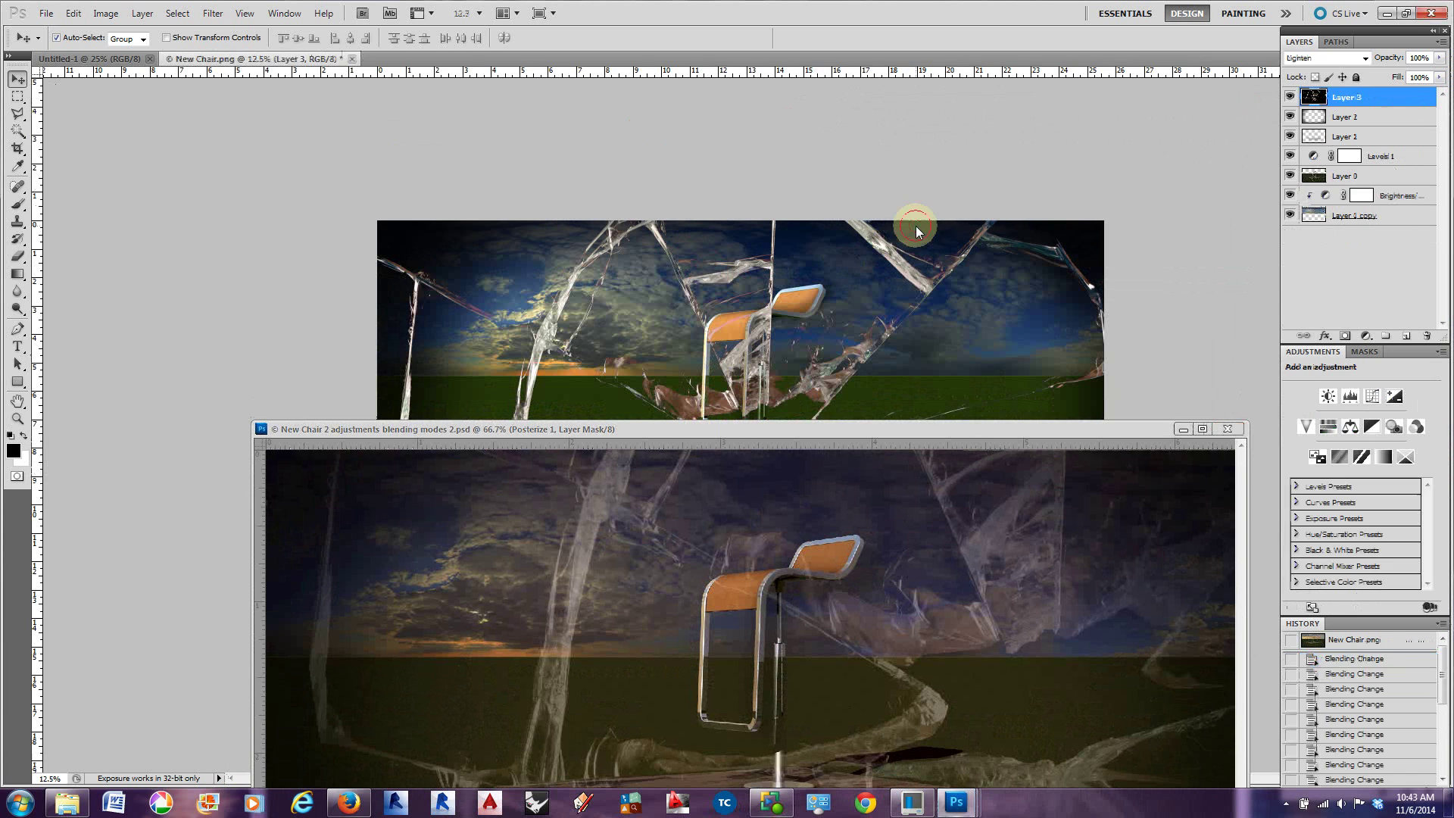
Reduce the broken glass layer's opacity to 32%, compare with the finished PSD, and settle the opacity at 46%
mouse_move(1397, 61)
mouse_down()
mouse_move(1372, 59)
mouse_move(1393, 59)
mouse_up()
click(1007, 305)
click(907, 430)
double_click(906, 430)
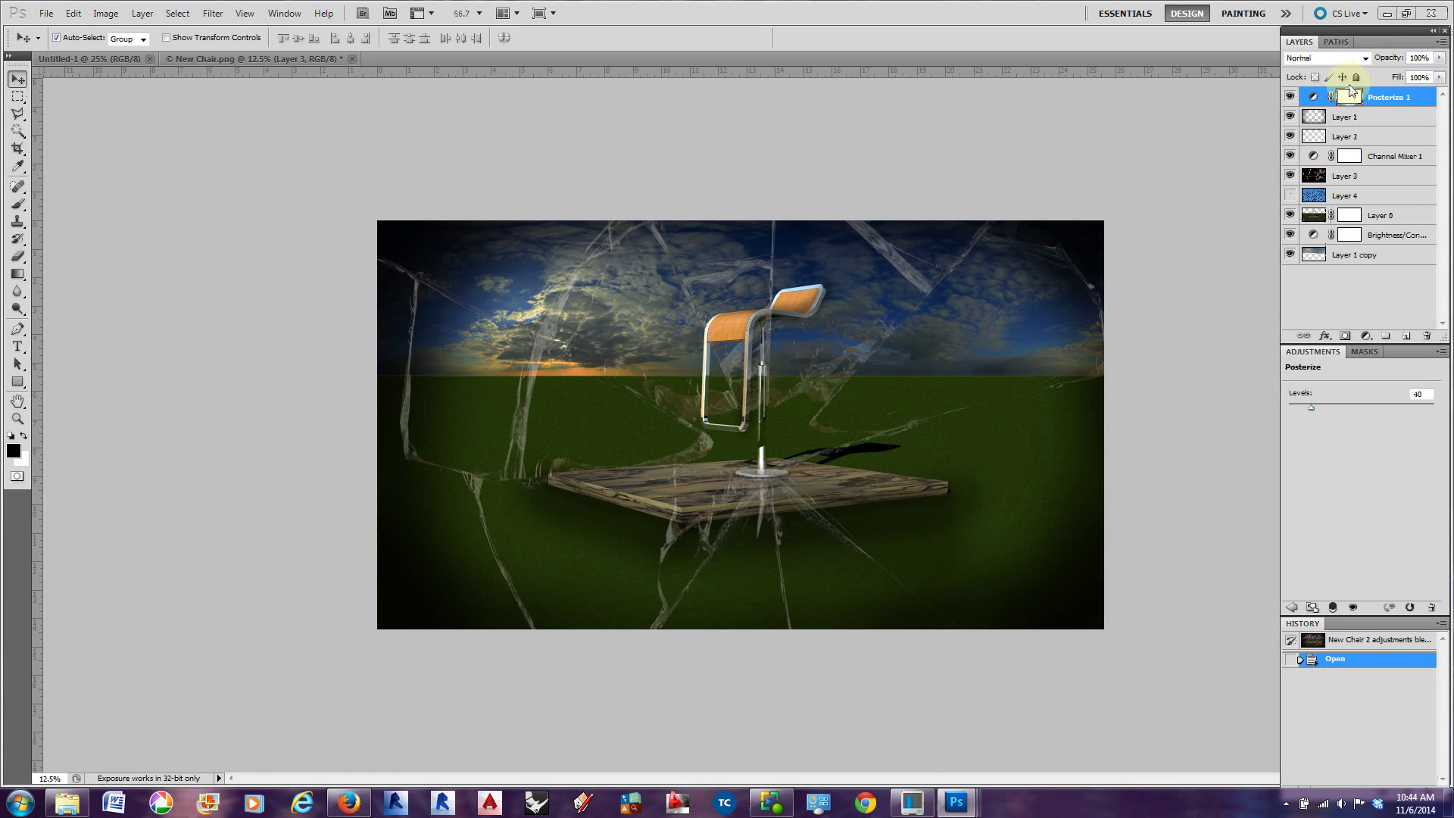
click(1147, 184)
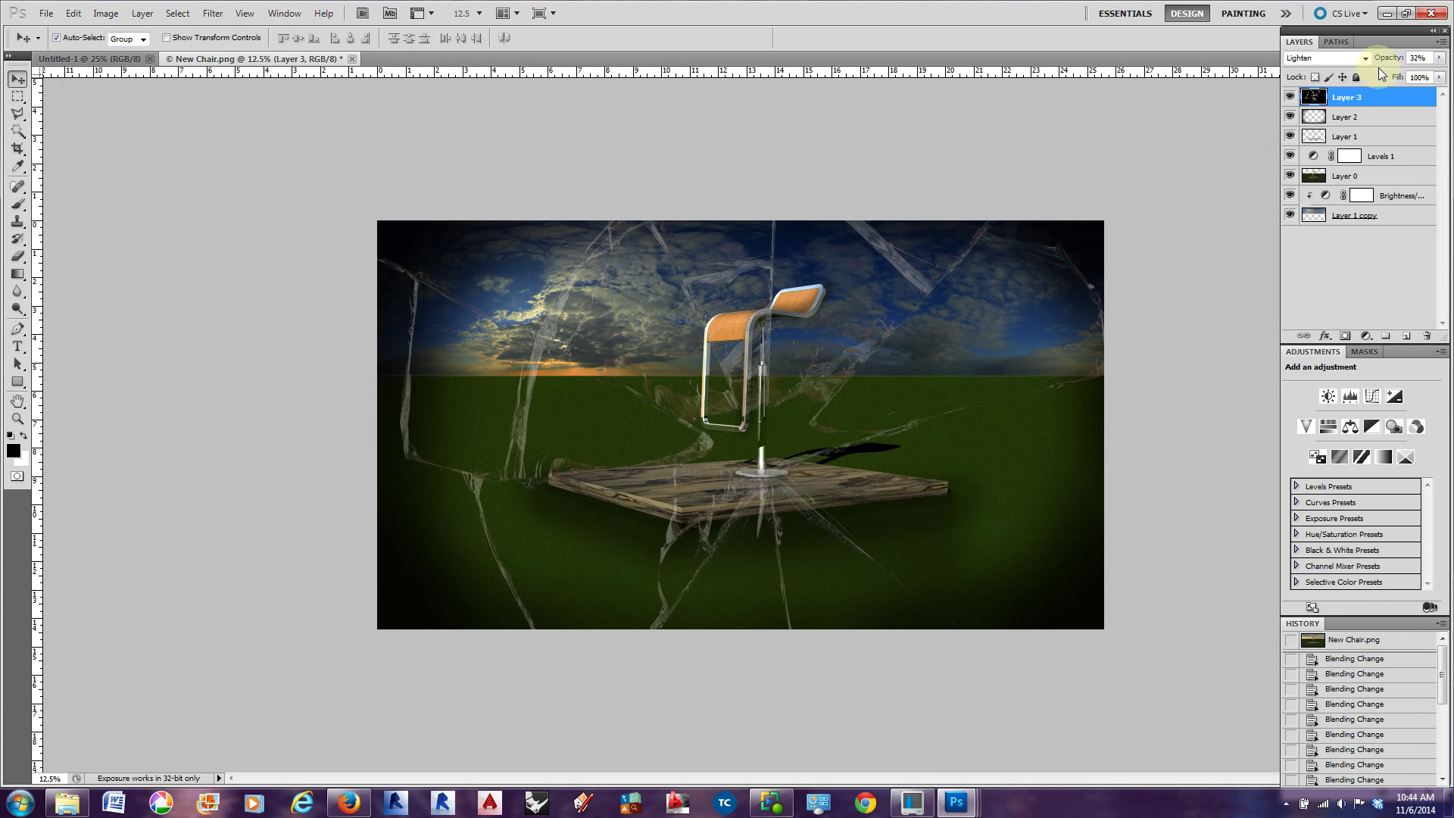
drag(1388, 58, 1382, 59)
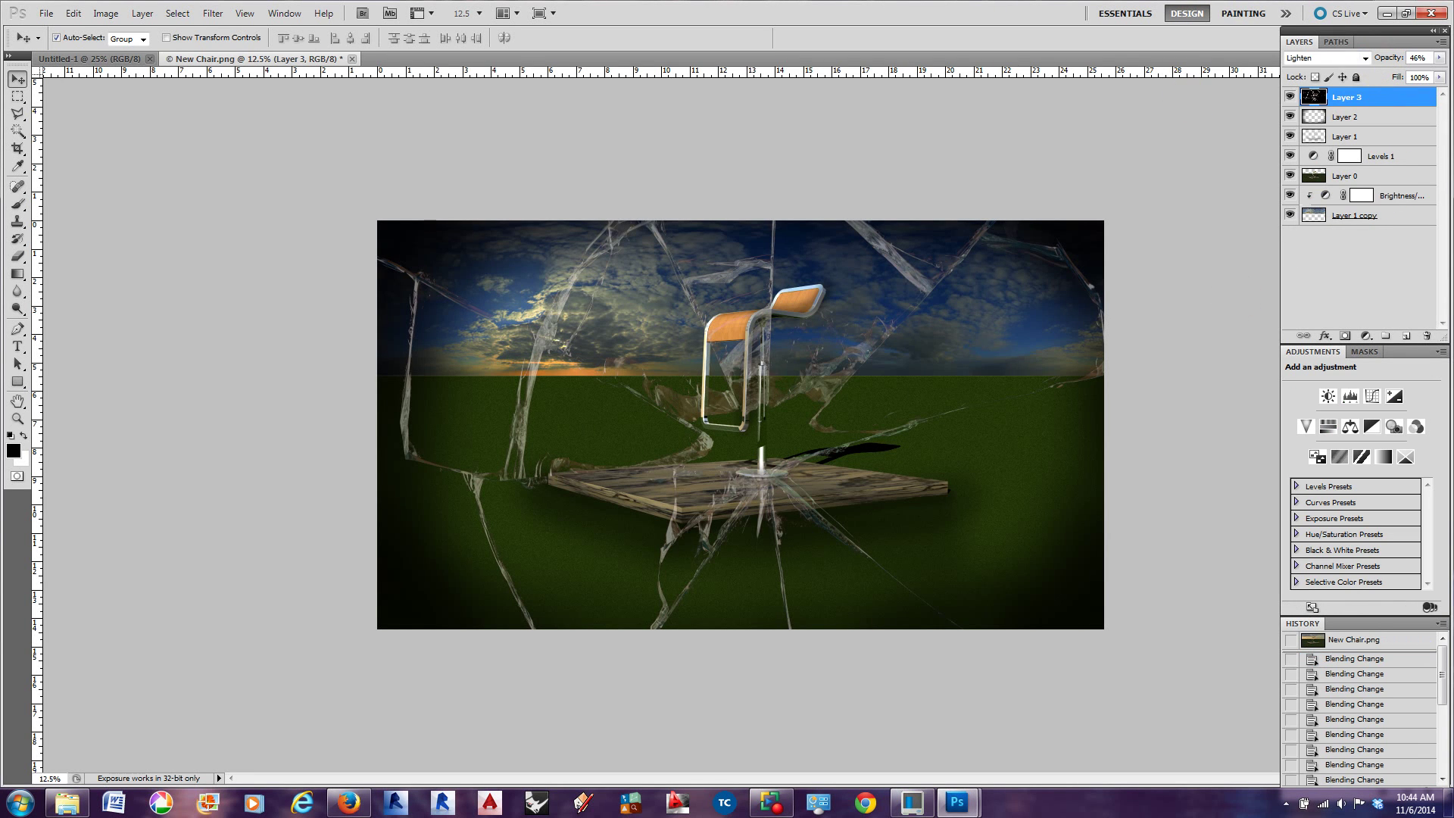
click(759, 801)
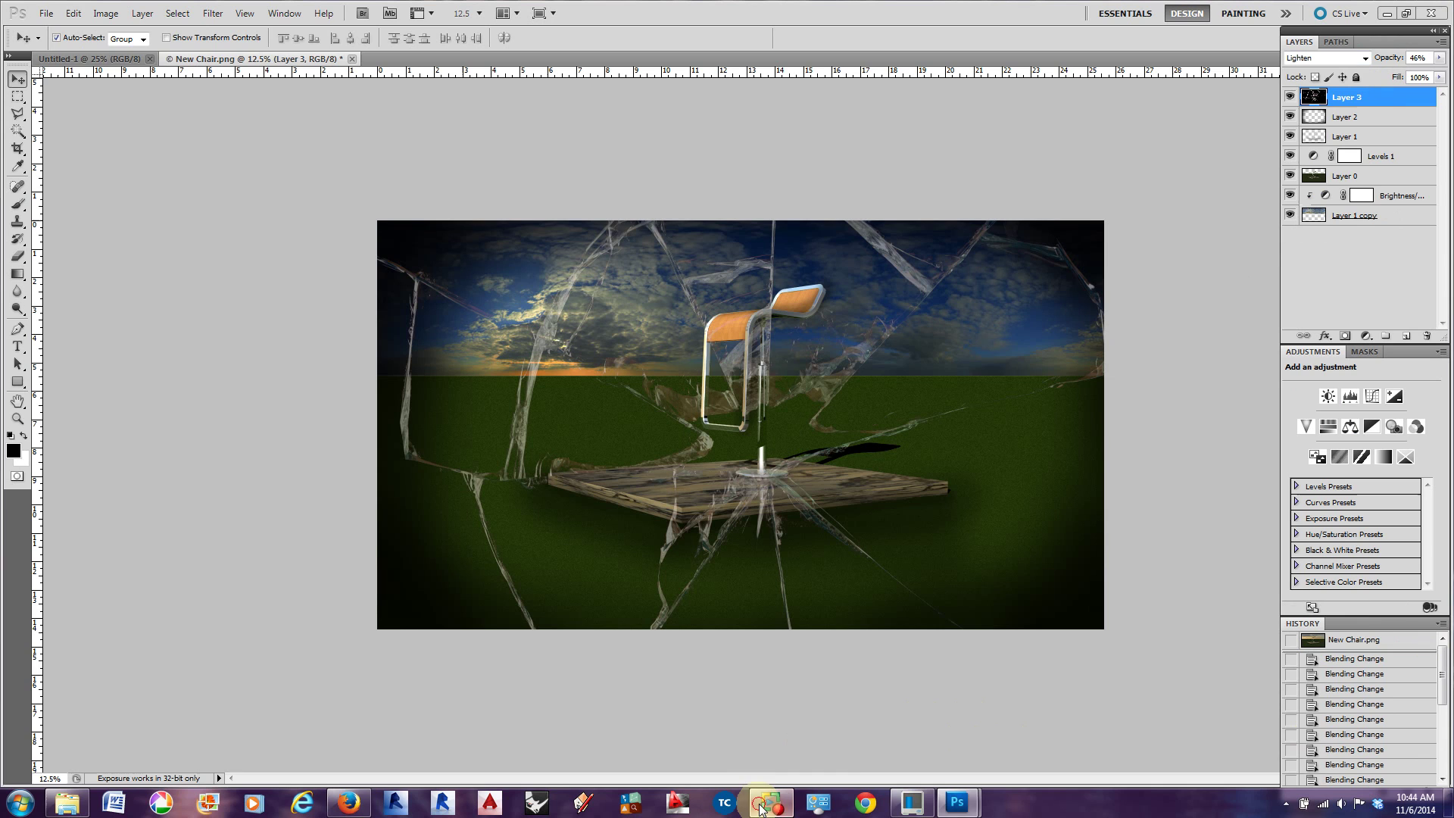